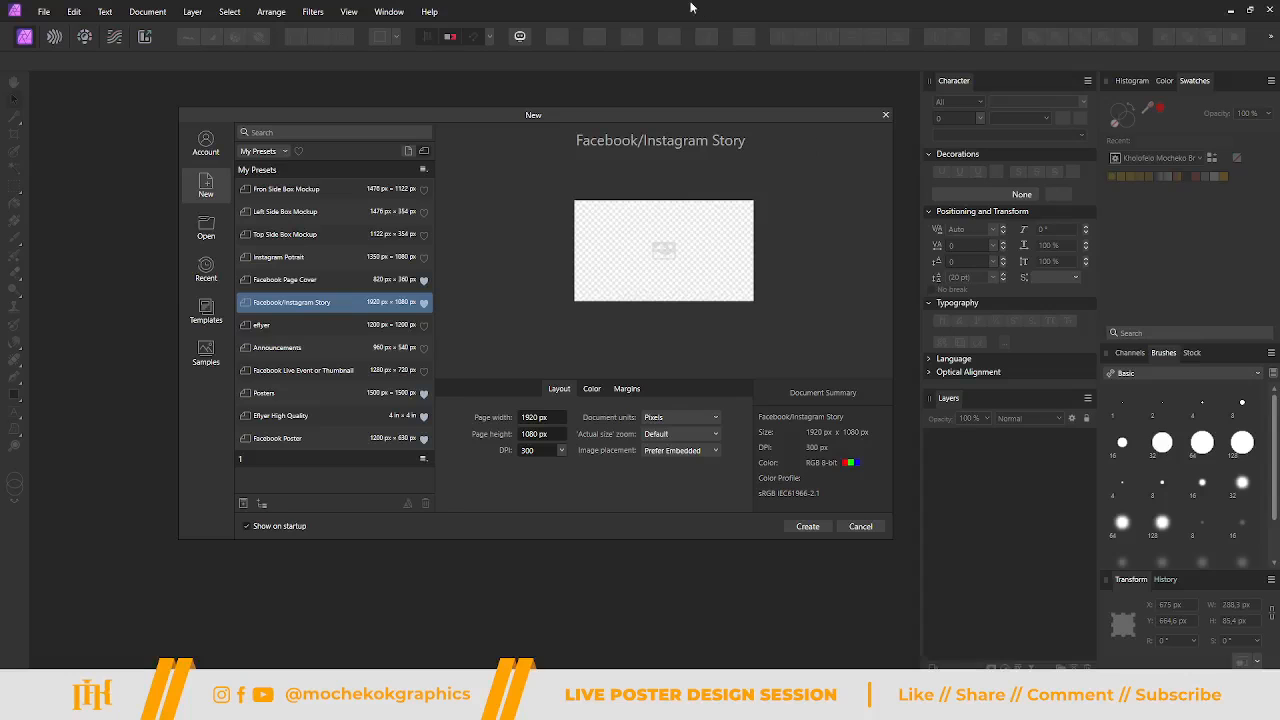
Create a document from the Posters preset, 1500 × 1500 px at 300 DPI.
{"action": "left_click_drag", "start_coordinate": [621, 116], "coordinate": [583, 136]}
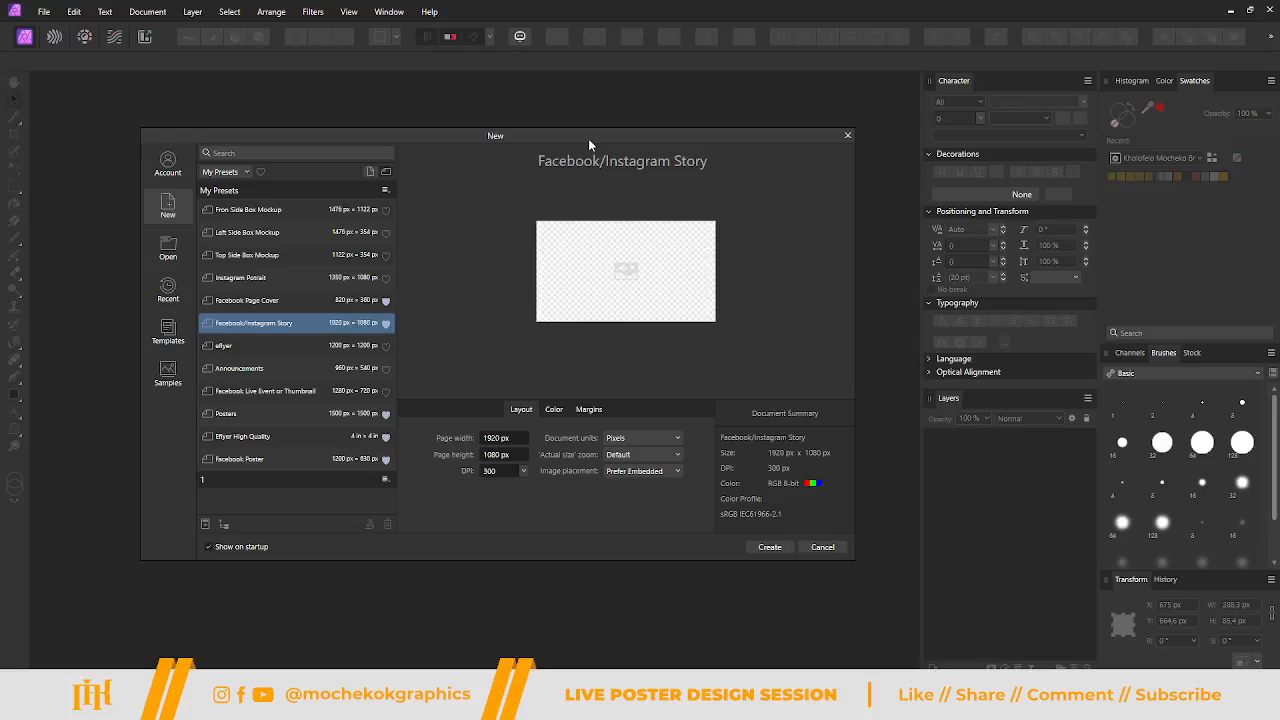
{"action": "left_click", "coordinate": [268, 438]}
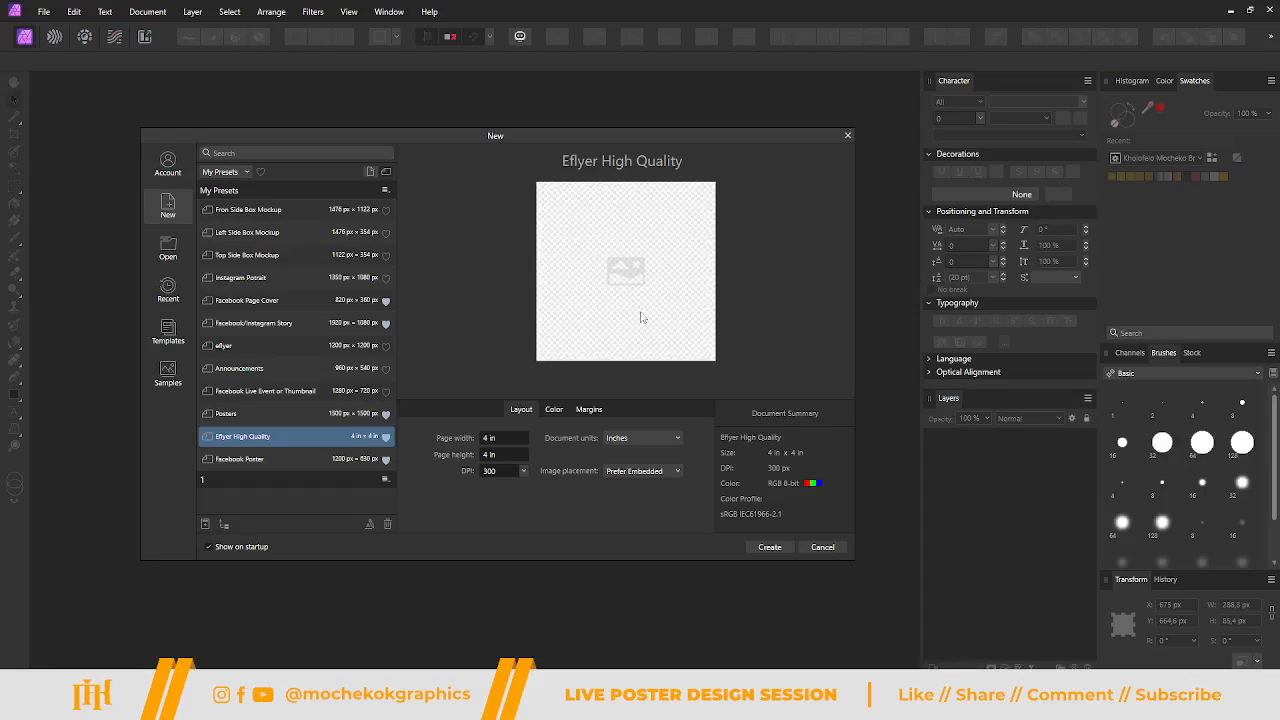
{"action": "left_click", "coordinate": [300, 414]}
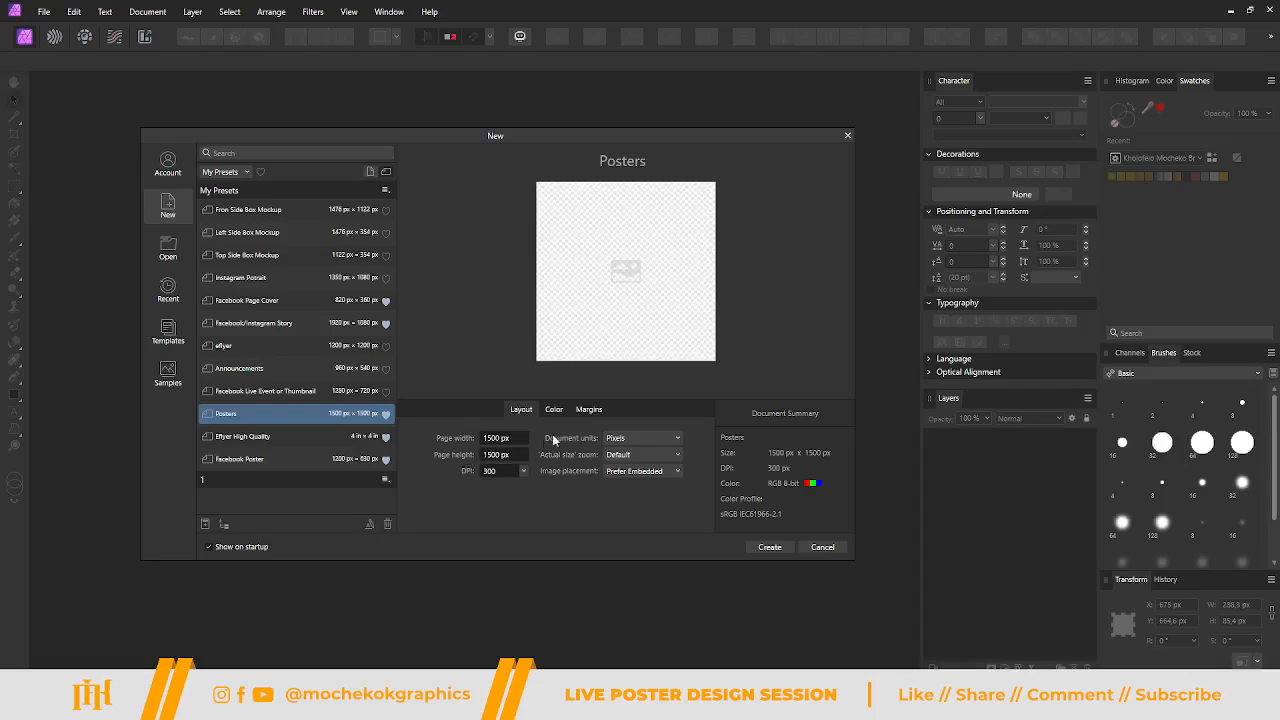
{"action": "left_click", "coordinate": [770, 548]}
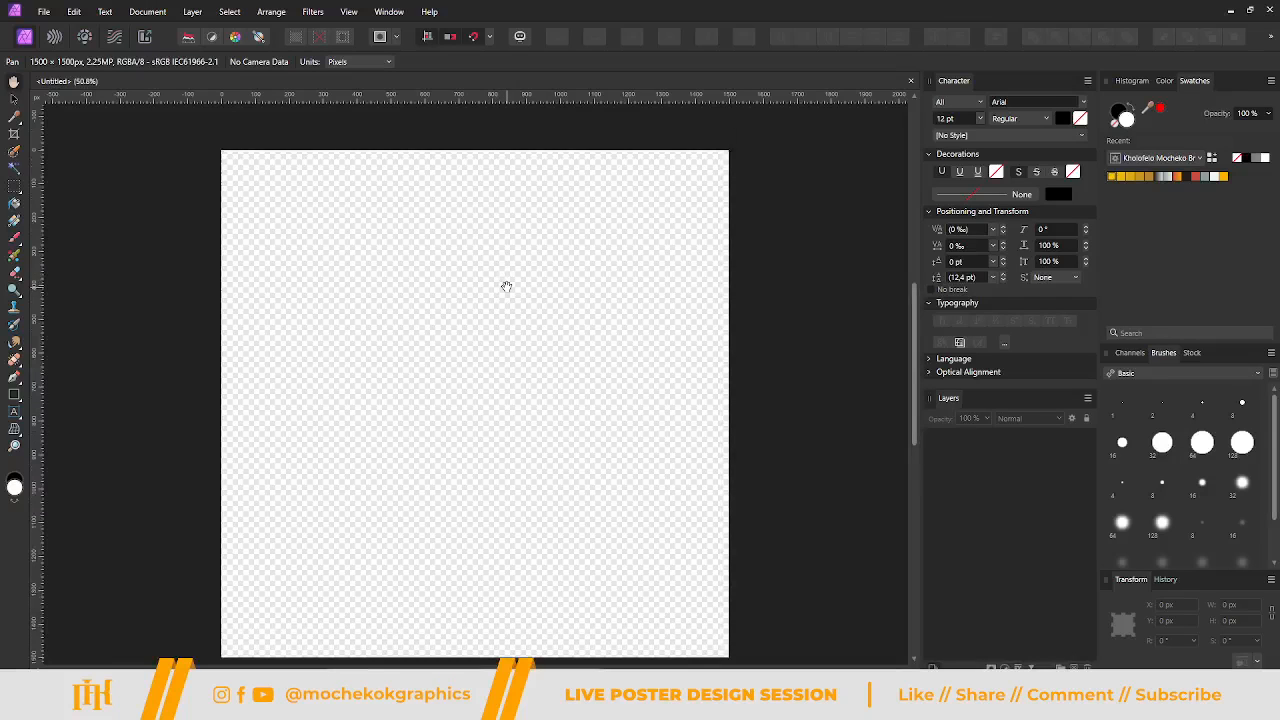
{"action": "scroll", "coordinate": [501, 287], "scroll_direction": "left", "scroll_amount": 2}
{"action": "scroll", "coordinate": [501, 287], "scroll_direction": "up", "scroll_amount": 1}
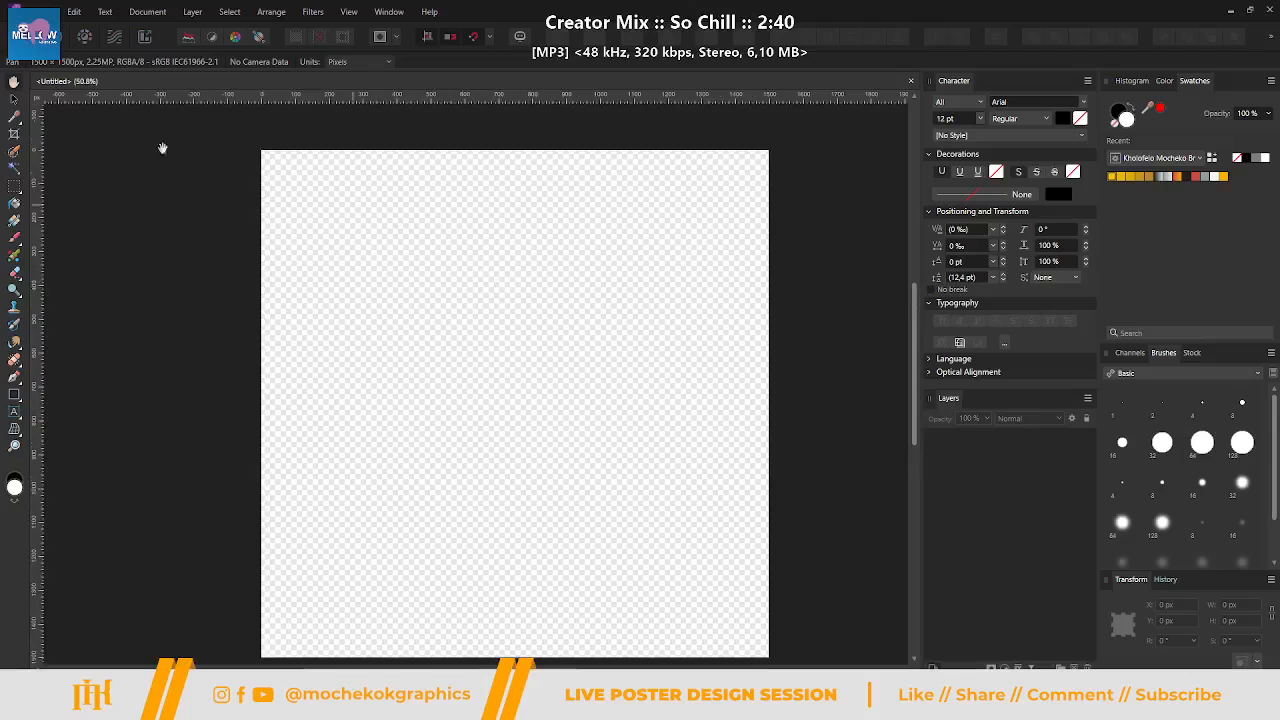
{"action": "left_click", "coordinate": [14, 97]}
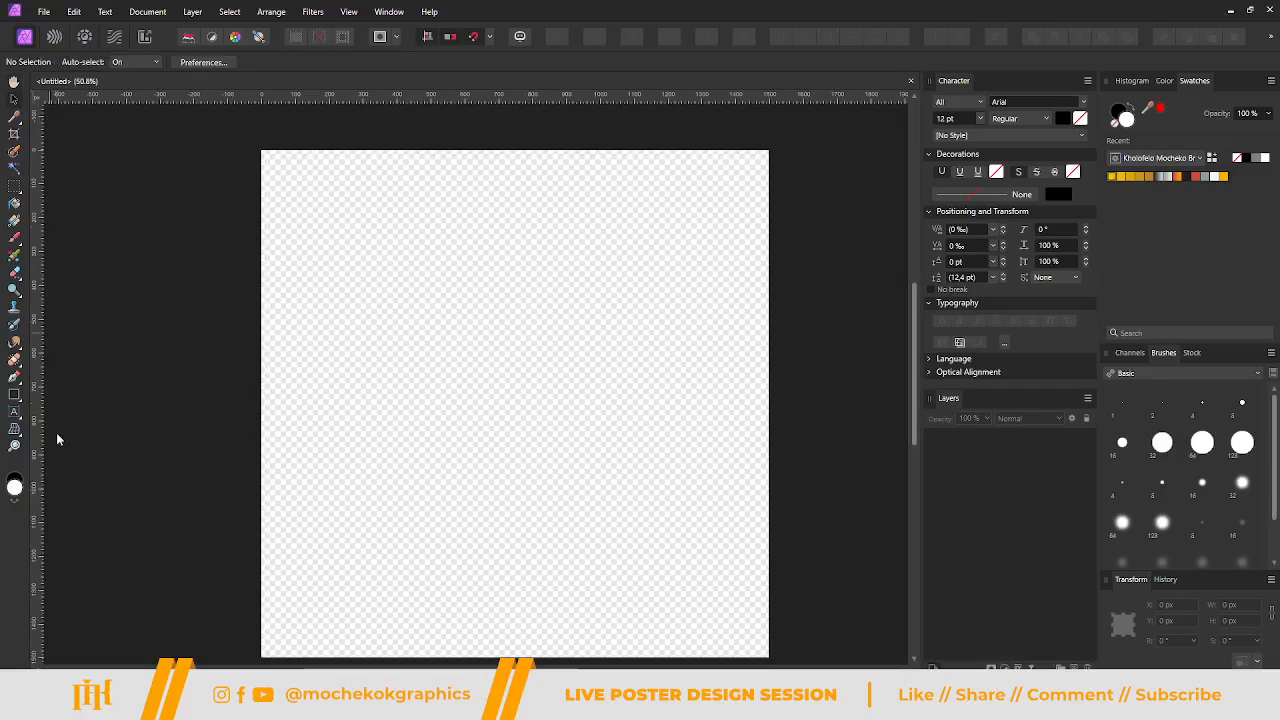
{"action": "key", "text": "u"}
{"action": "key", "text": "u"}
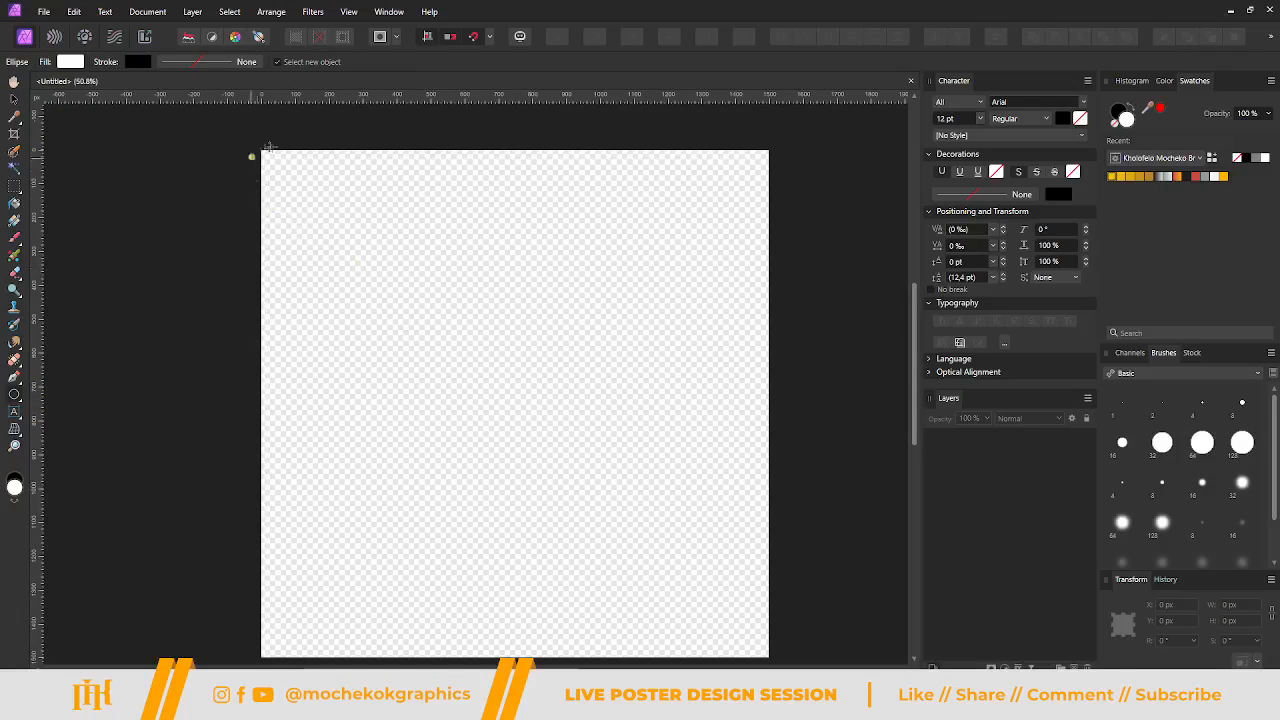
{"action": "scroll", "coordinate": [263, 145], "scroll_direction": "down", "scroll_amount": 1}
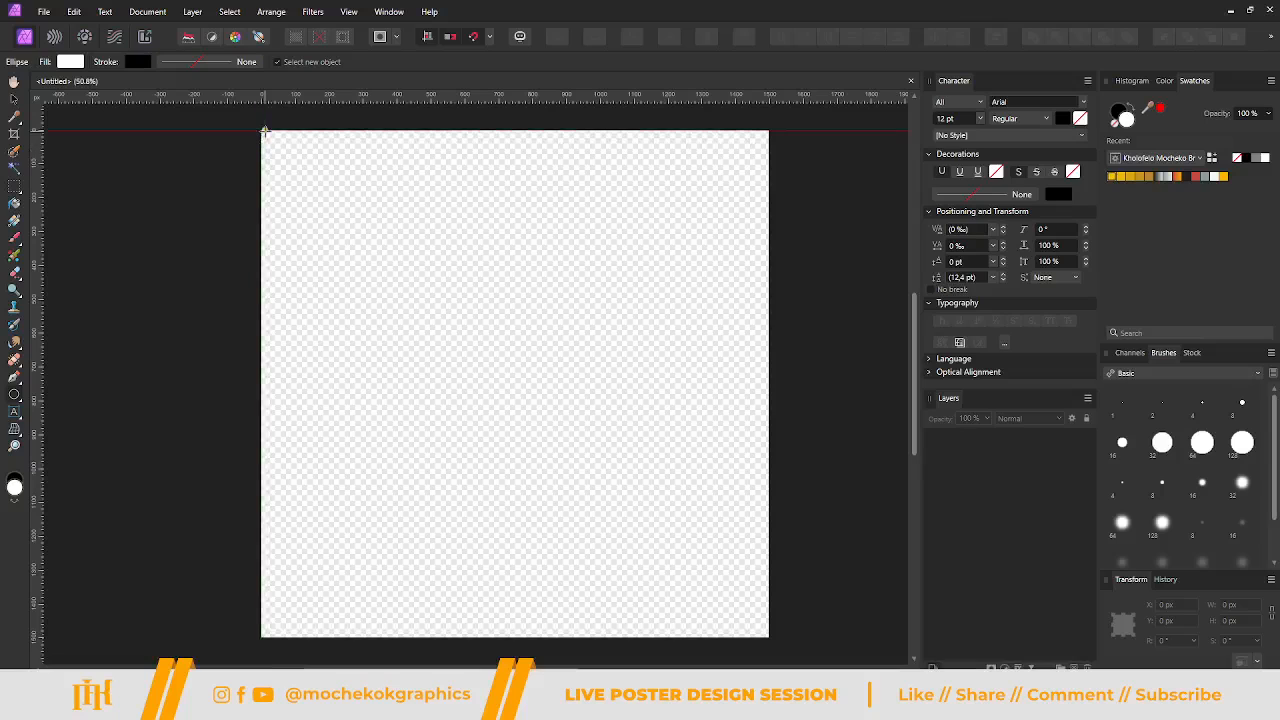
{"action": "left_click_drag", "start_coordinate": [261, 130], "coordinate": [768, 636]}
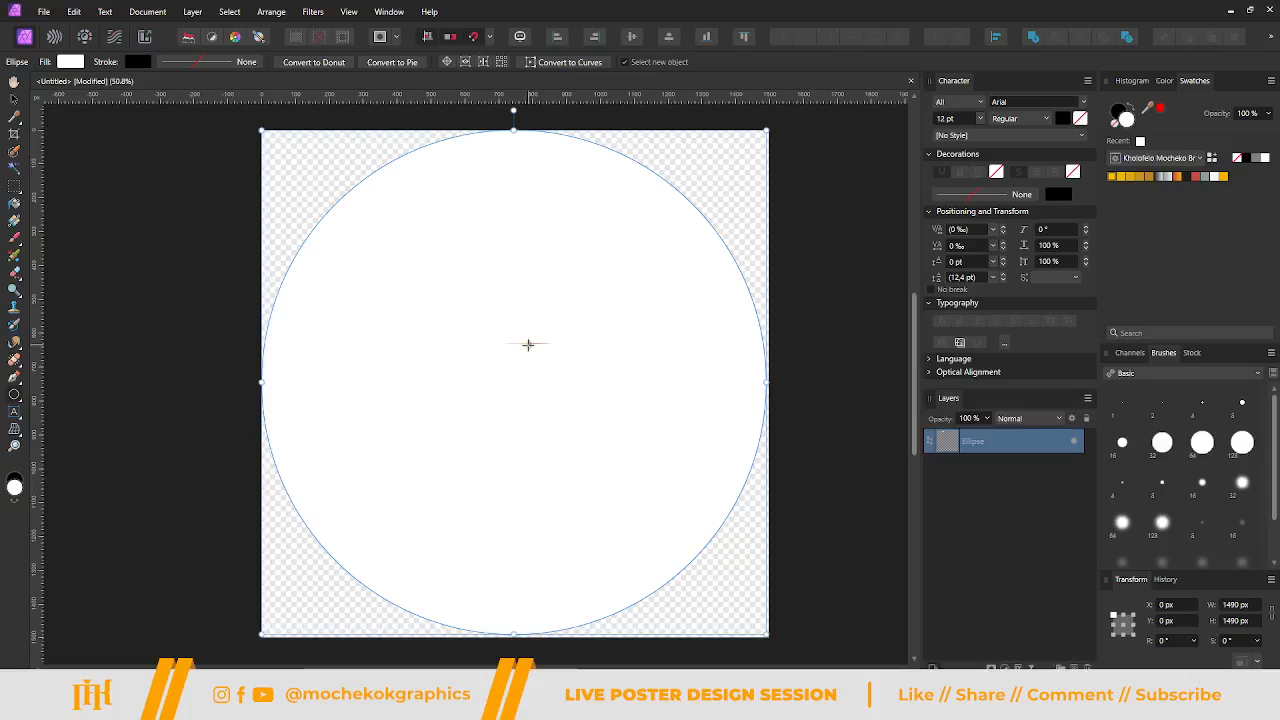
{"action": "key", "text": "v"}
{"action": "key", "text": "Delete"}
Draw a white 1500 × 1500 px rectangle covering the whole page.
{"action": "key", "text": "u"}
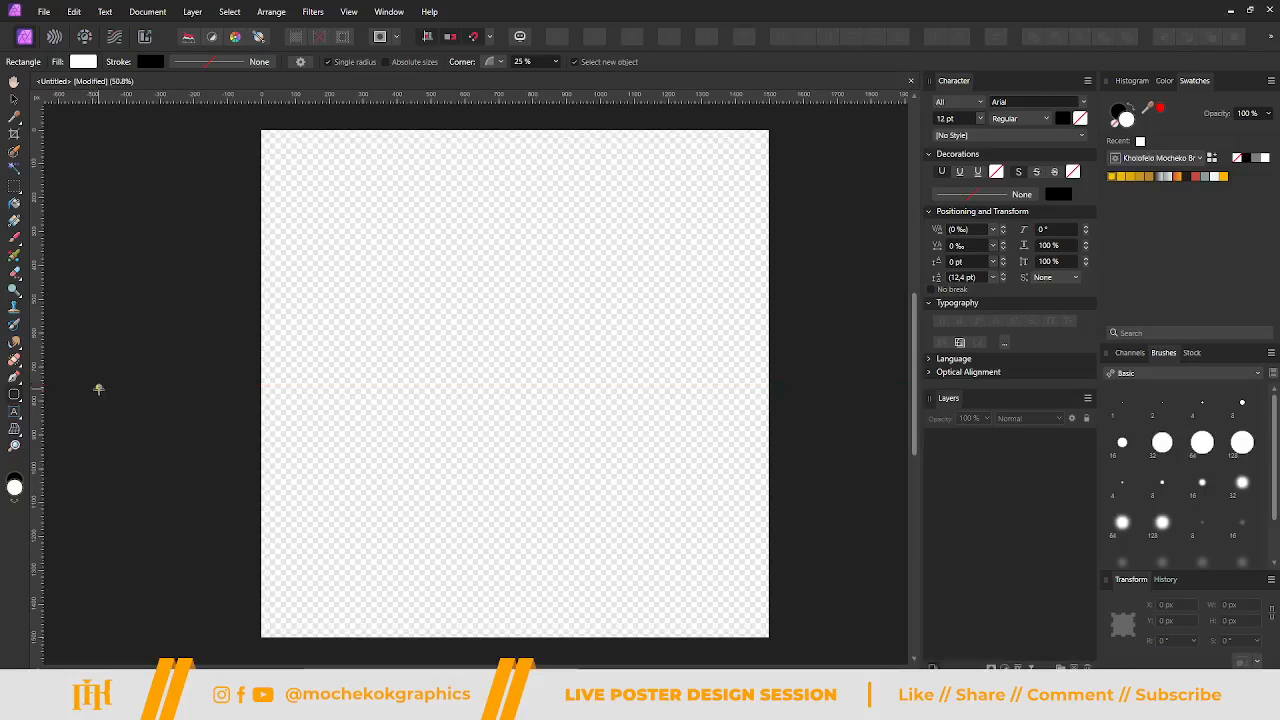
{"action": "key", "text": "m"}
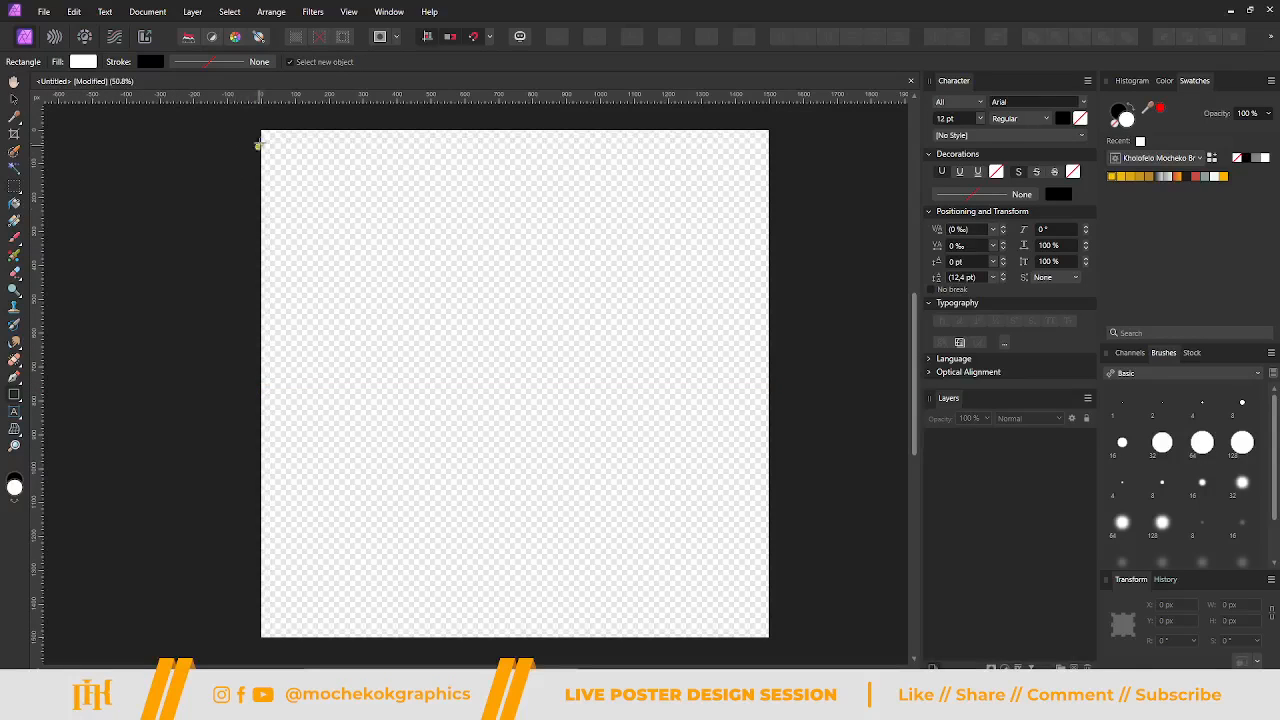
{"action": "mouse_move", "coordinate": [261, 131]}
{"action": "left_mouse_down"}
{"action": "mouse_move", "coordinate": [337, 263]}
{"action": "mouse_move", "coordinate": [714, 629]}
{"action": "mouse_move", "coordinate": [769, 638]}
{"action": "left_mouse_up"}
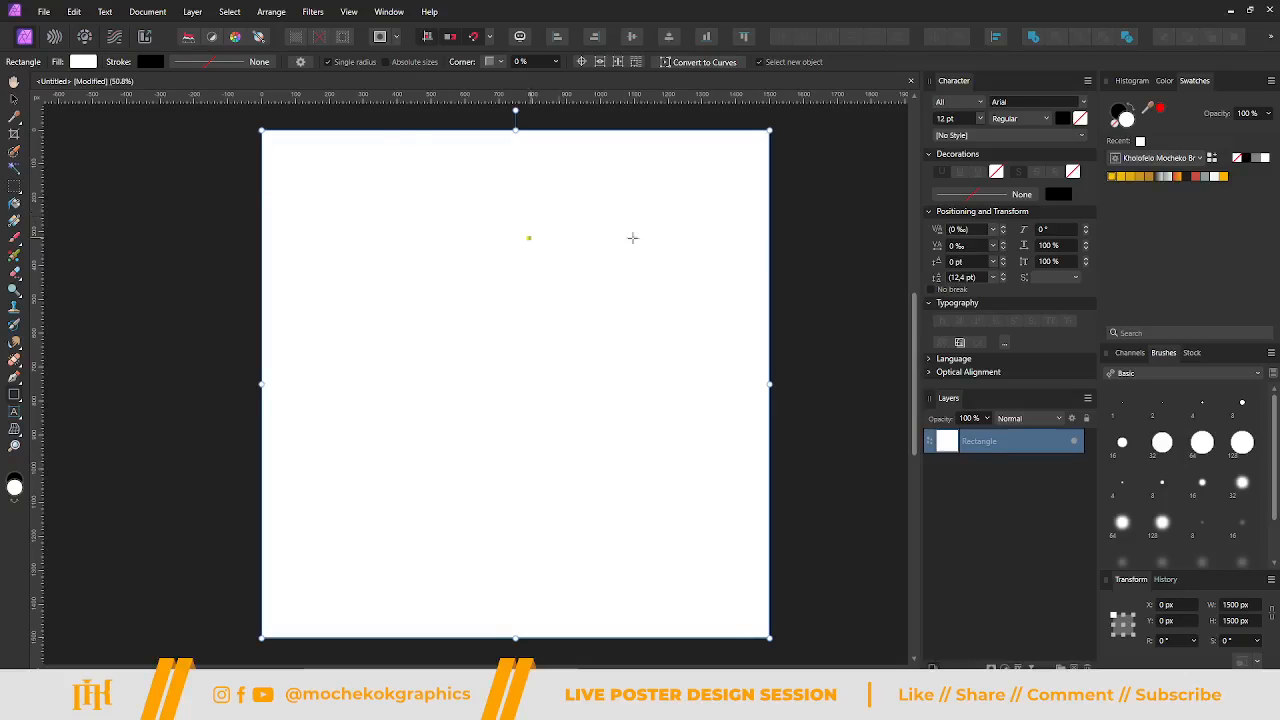
{"action": "double_click", "coordinate": [1127, 124]}
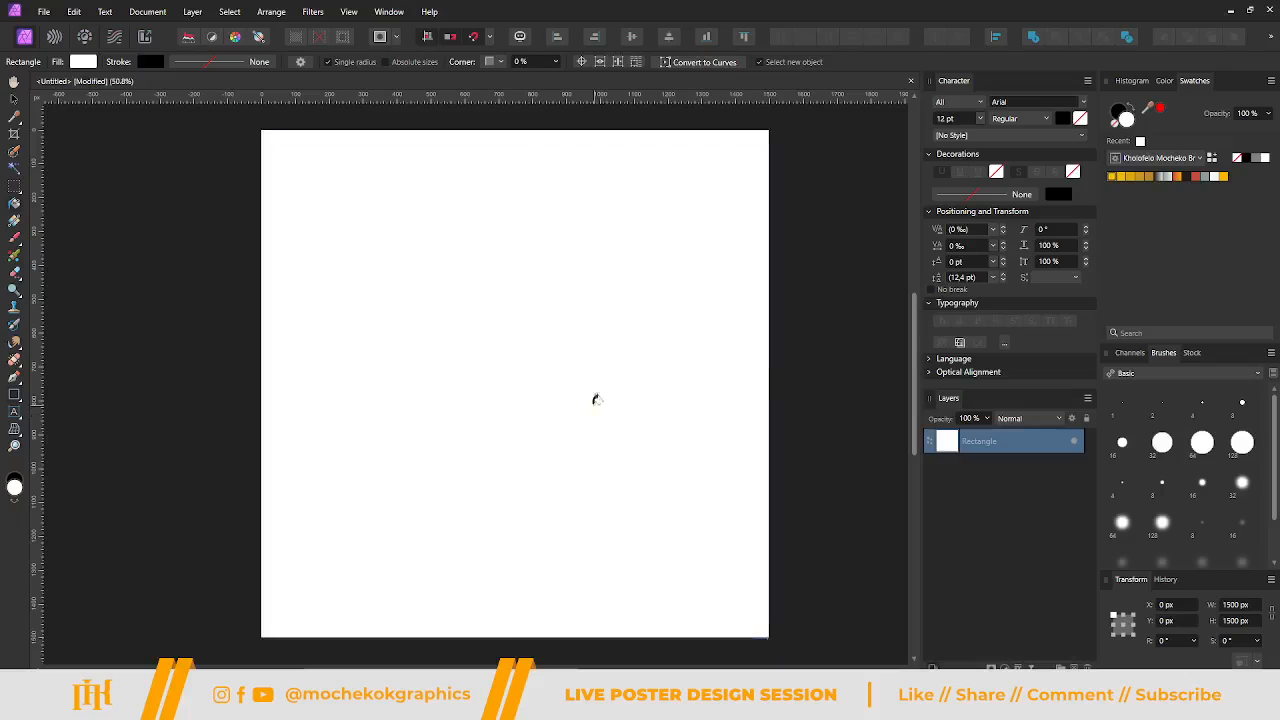
Show the document grid using the saved 1500px grid preset.
{"action": "key", "text": "g"}
{"action": "key", "text": "g"}
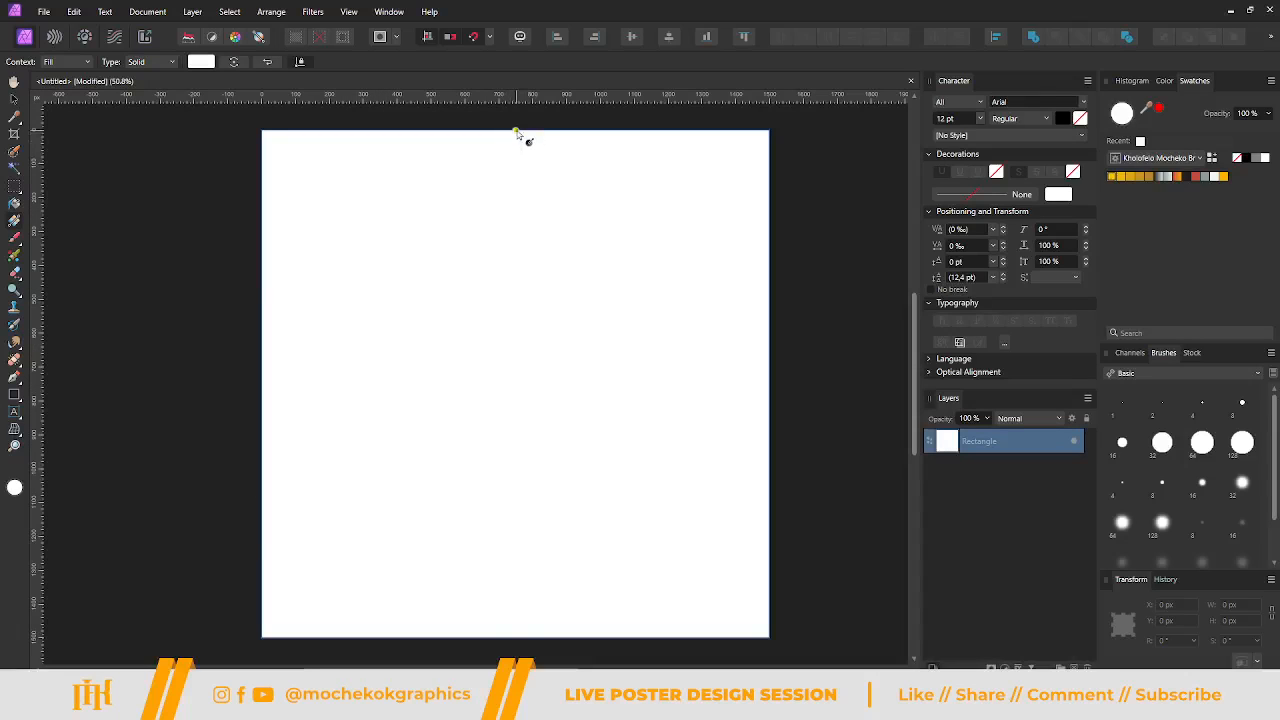
{"action": "left_click", "coordinate": [349, 11]}
{"action": "left_click", "coordinate": [462, 217]}
{"action": "left_click", "coordinate": [568, 268]}
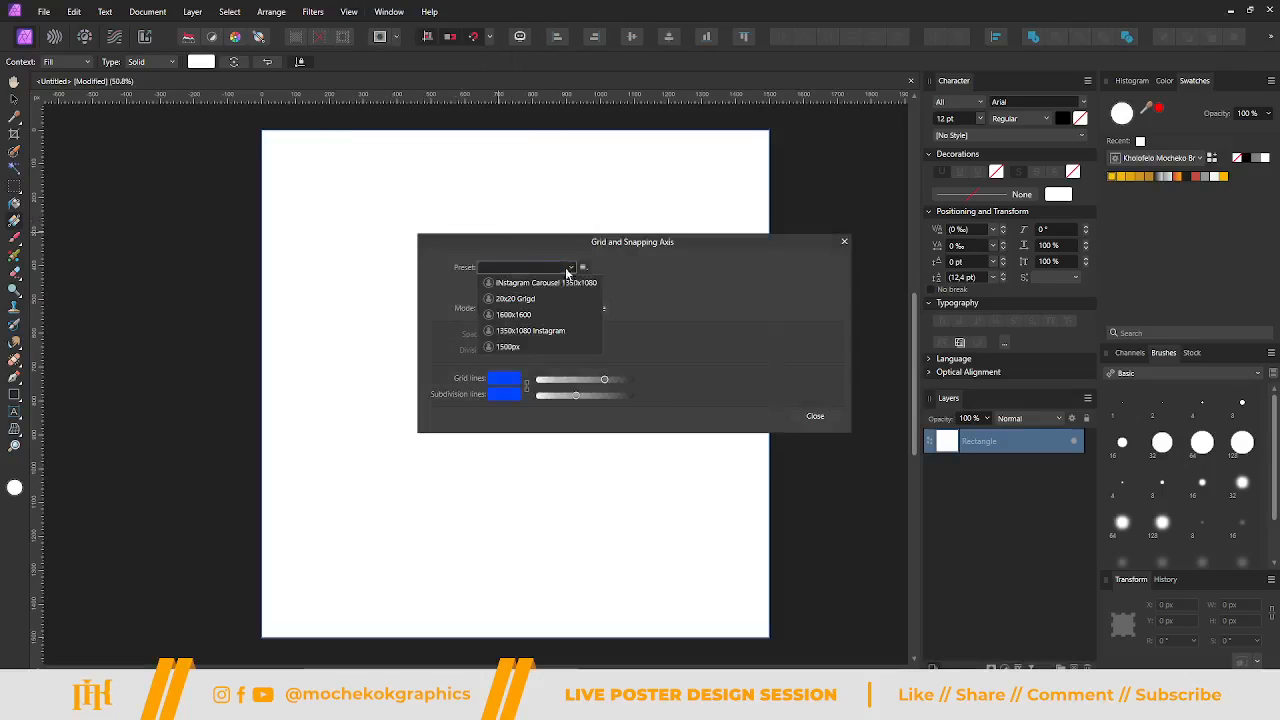
{"action": "left_click", "coordinate": [535, 348]}
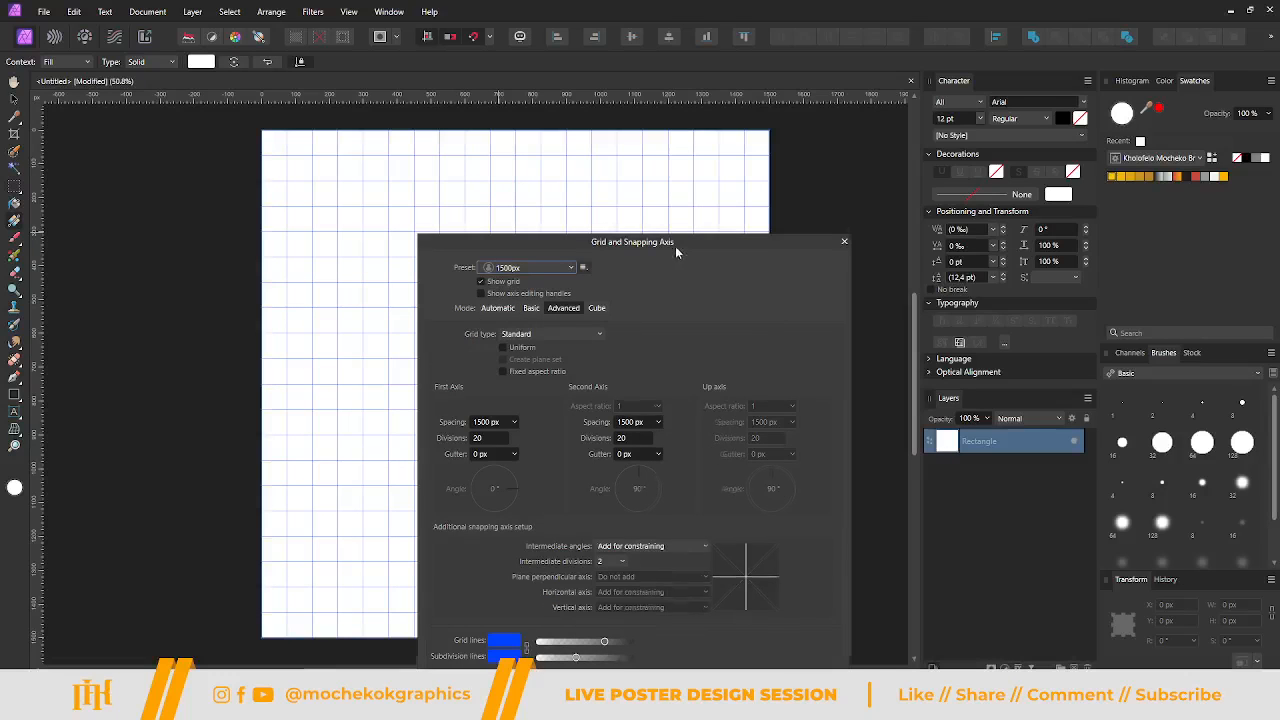
{"action": "left_click_drag", "start_coordinate": [682, 257], "coordinate": [640, 158]}
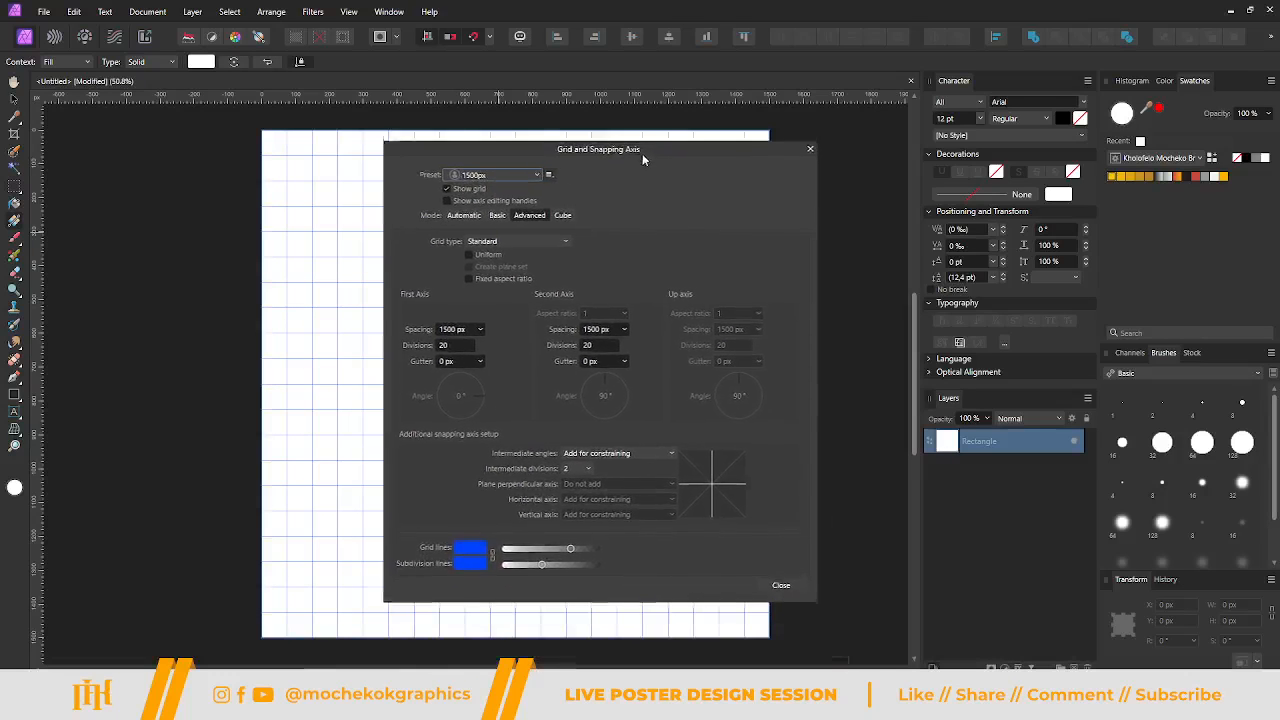
{"action": "left_click", "coordinate": [773, 581]}
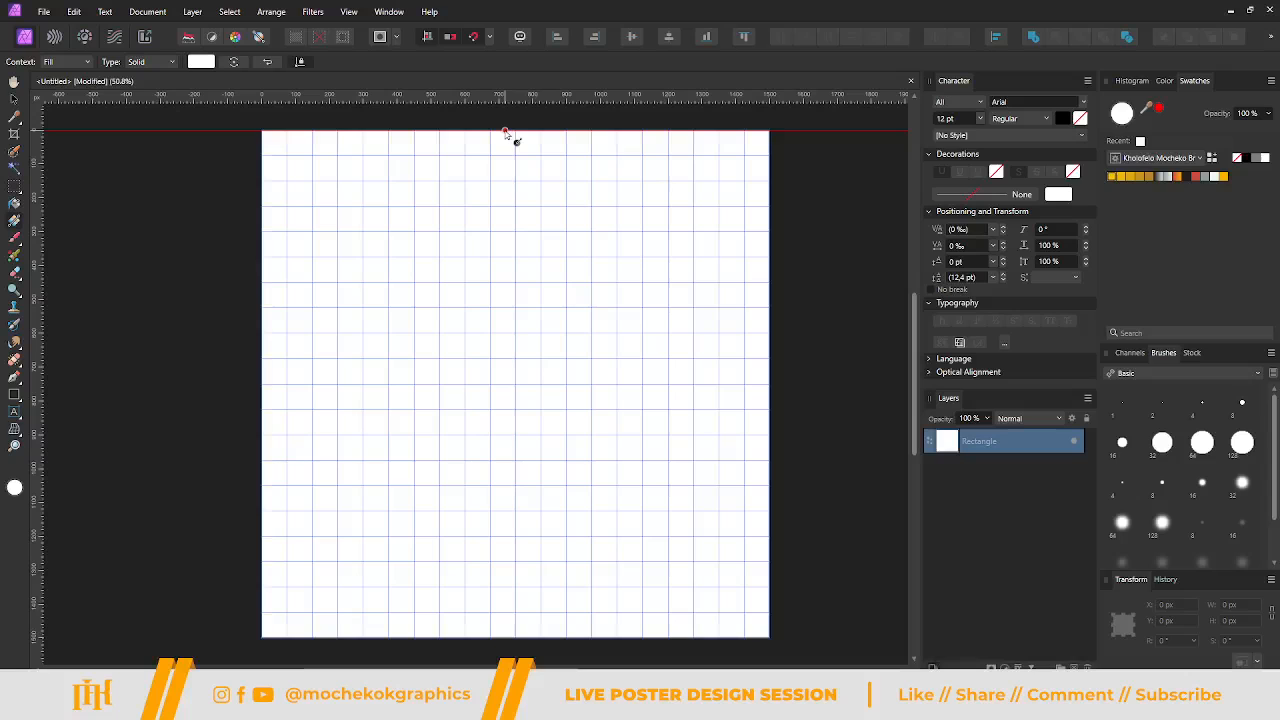
Apply a vertical linear gradient to the rectangle with a 29% midpoint and a dark purple end stop, RGB 30, 0, 55.
{"action": "left_click_drag", "start_coordinate": [505, 133], "coordinate": [549, 643]}
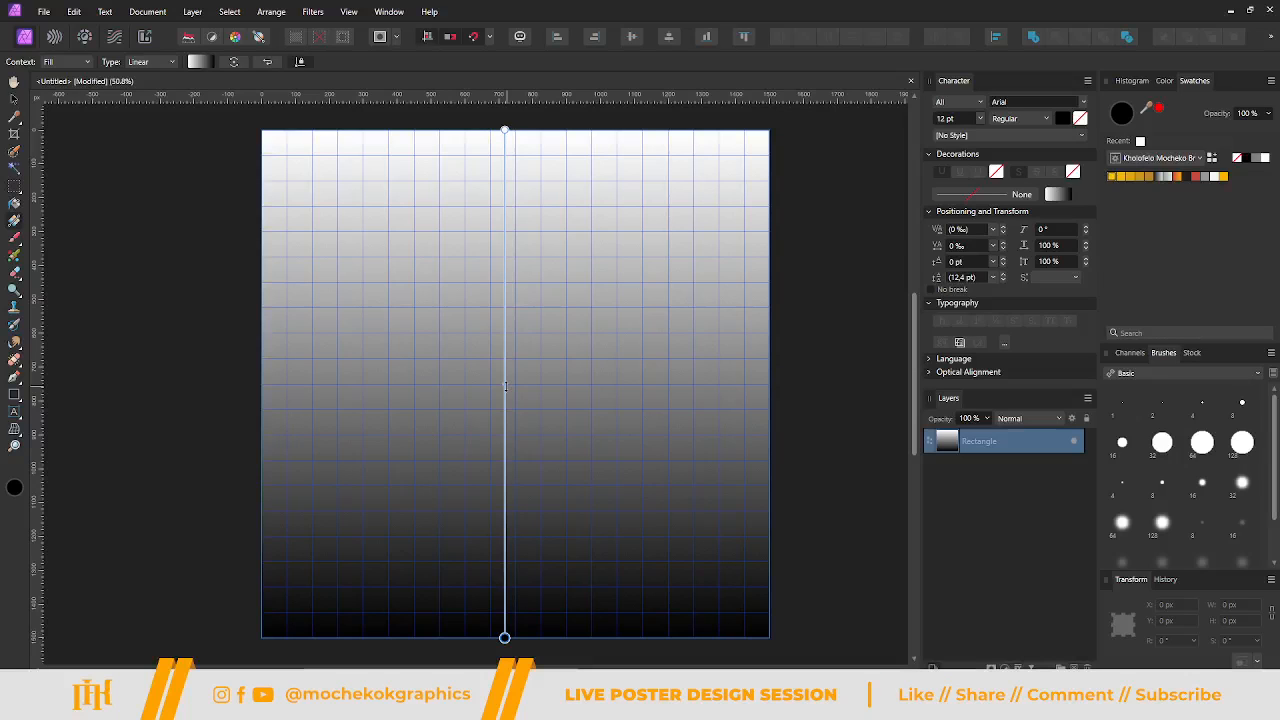
{"action": "left_click_drag", "start_coordinate": [505, 383], "coordinate": [504, 280]}
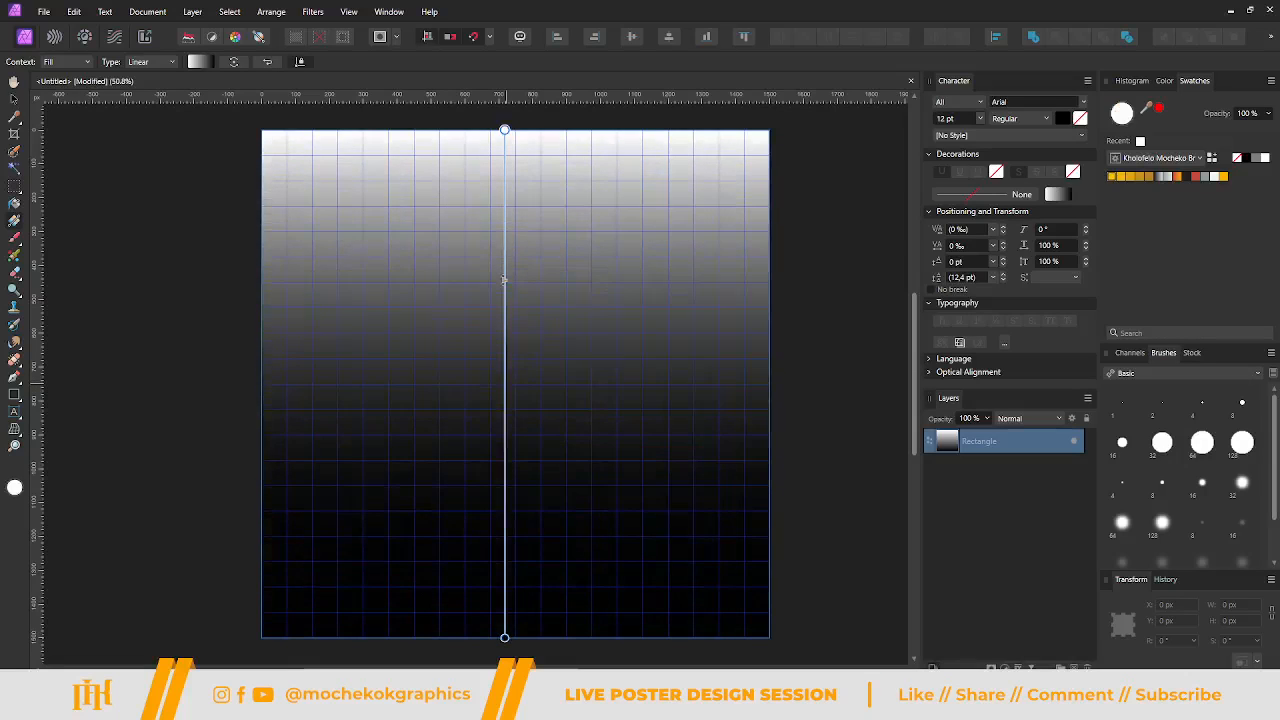
{"action": "left_click", "coordinate": [203, 62]}
{"action": "left_click", "coordinate": [305, 120]}
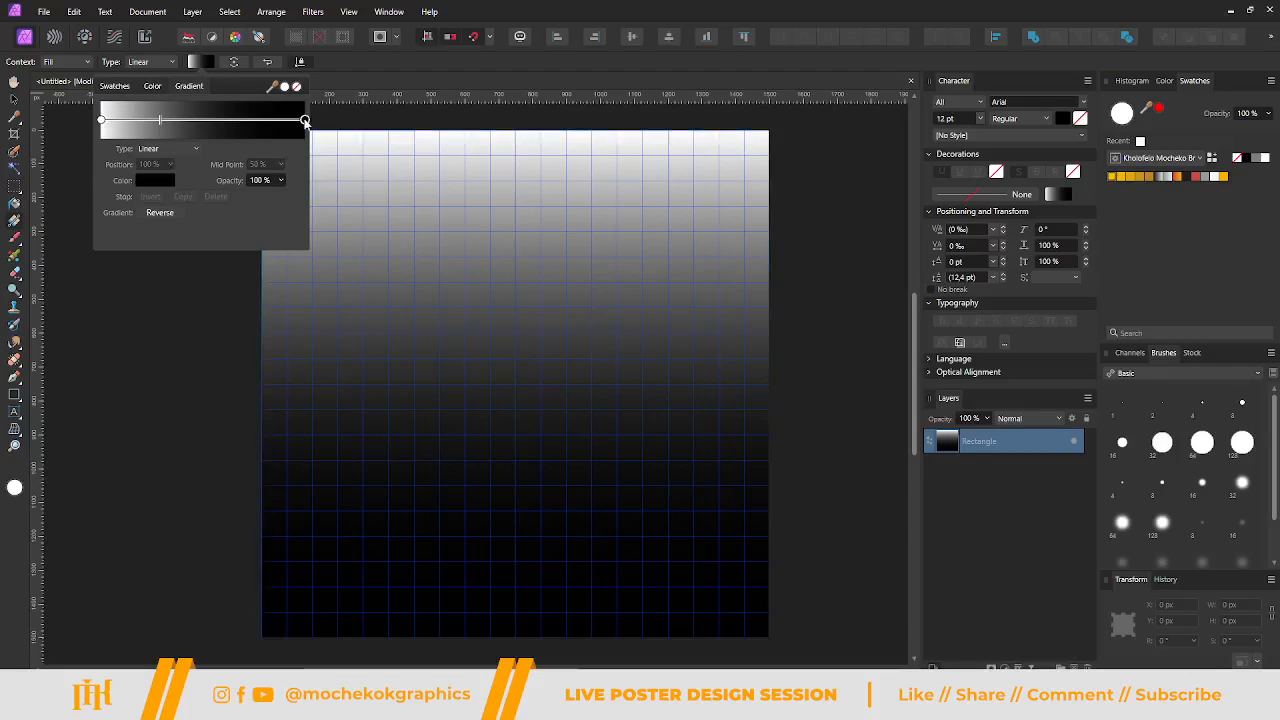
{"action": "left_click", "coordinate": [165, 182]}
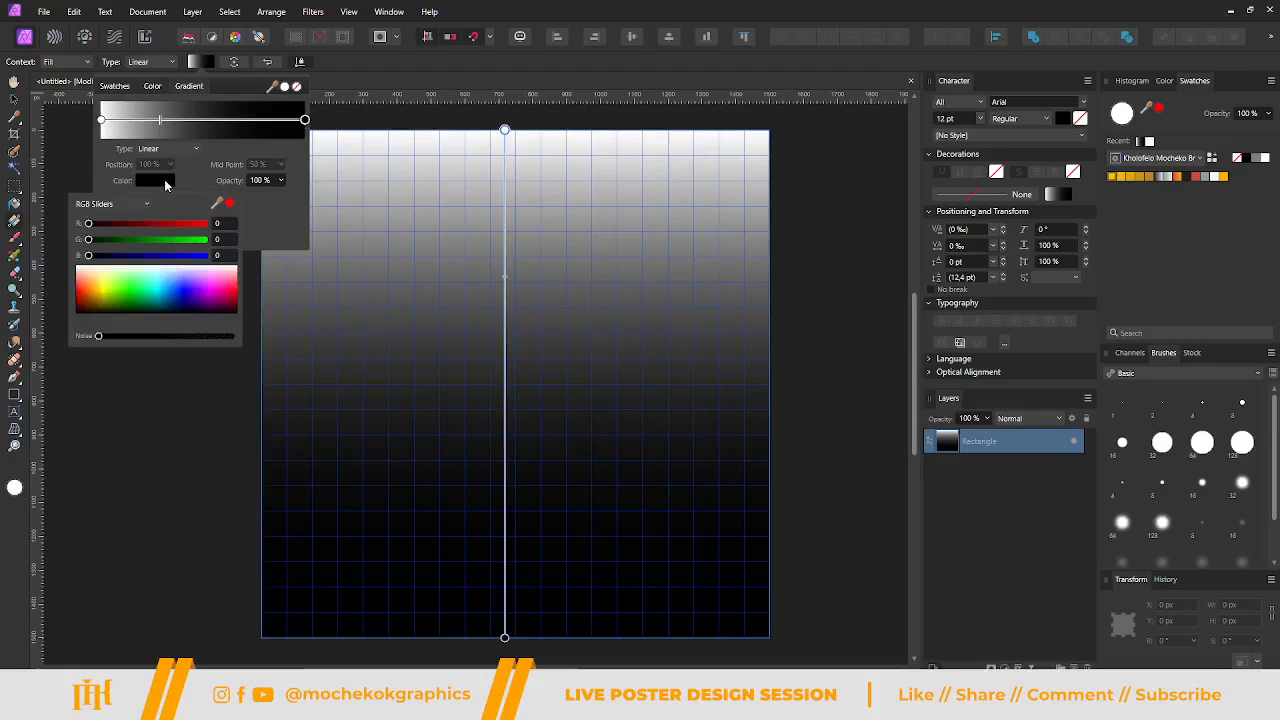
{"action": "left_click", "coordinate": [201, 303]}
{"action": "left_click_drag", "start_coordinate": [201, 303], "coordinate": [207, 313]}
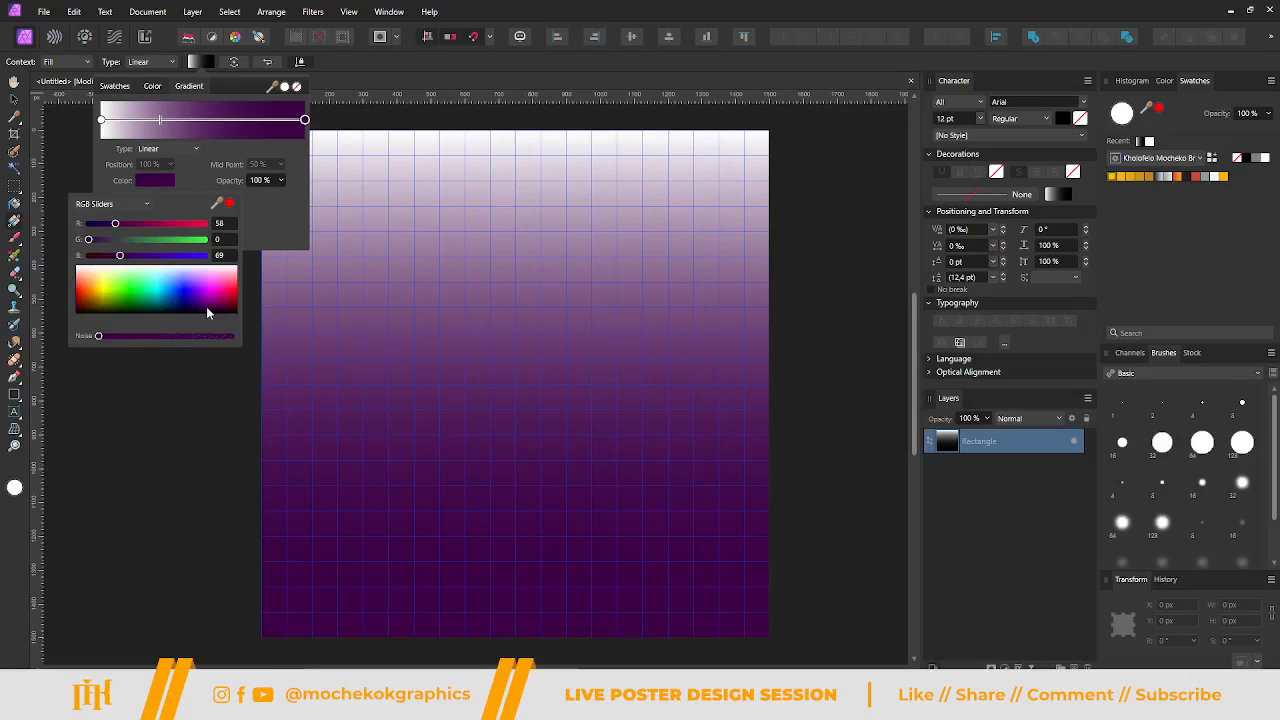
{"action": "left_click_drag", "start_coordinate": [207, 307], "coordinate": [198, 308]}
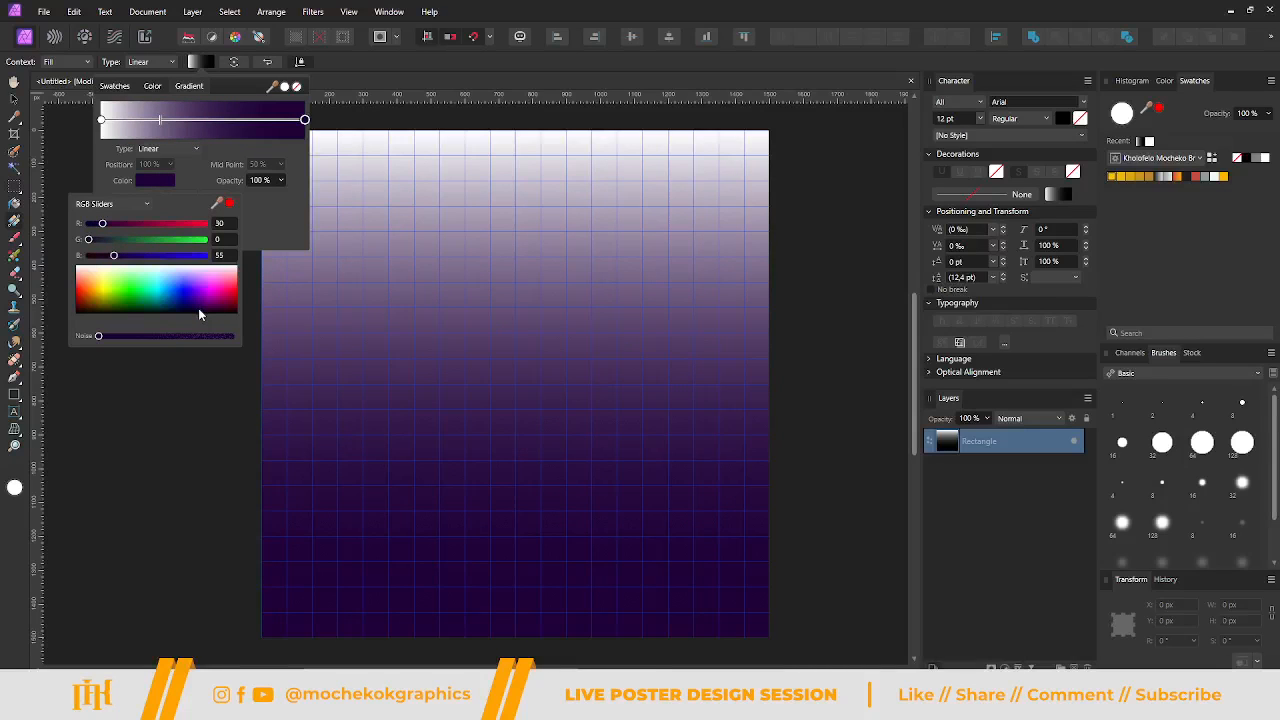
Set the gradient's start stop to blue, RGB 2, 0, 255, and its midpoint to 34%.
{"action": "left_click", "coordinate": [102, 120]}
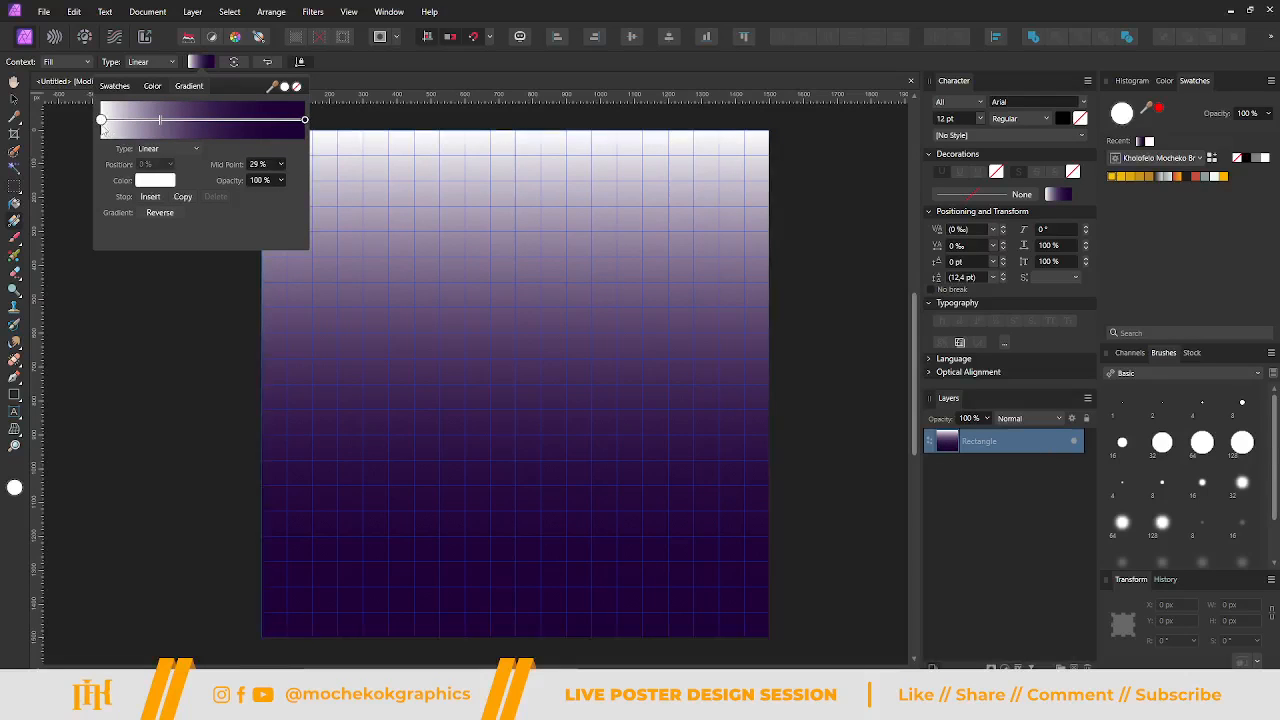
{"action": "left_click", "coordinate": [156, 181]}
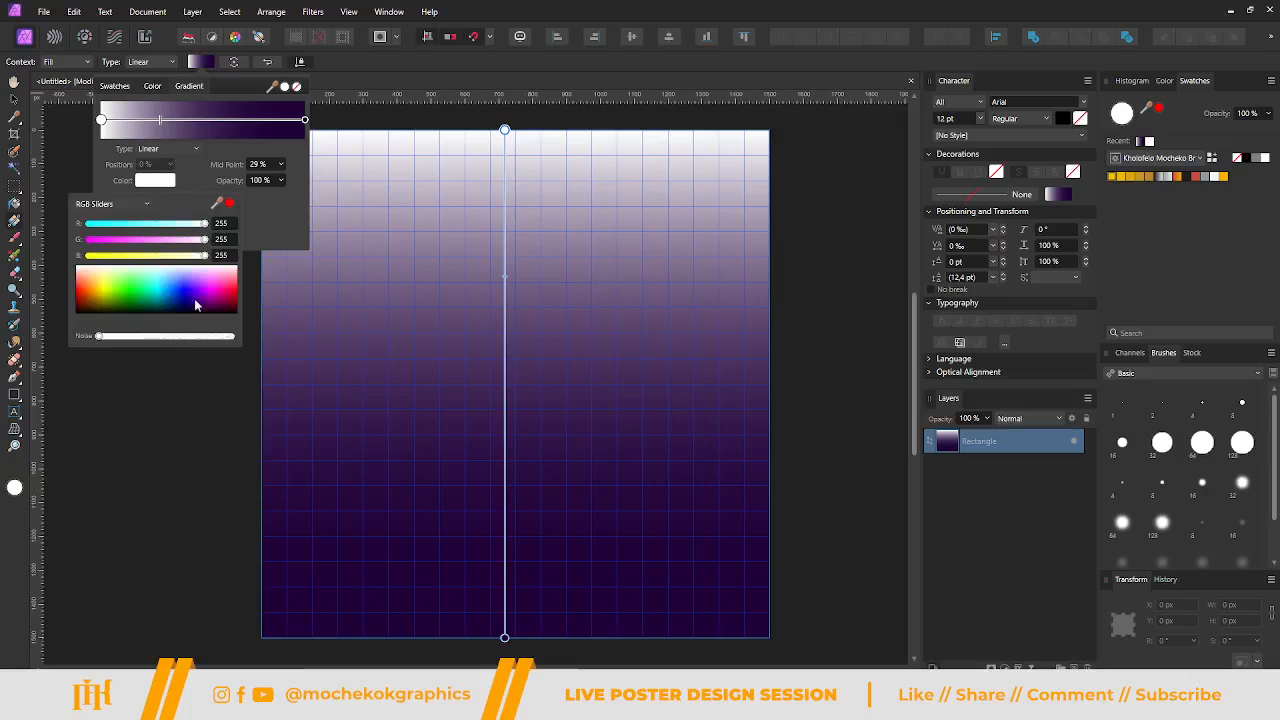
{"action": "left_click_drag", "start_coordinate": [186, 297], "coordinate": [185, 289]}
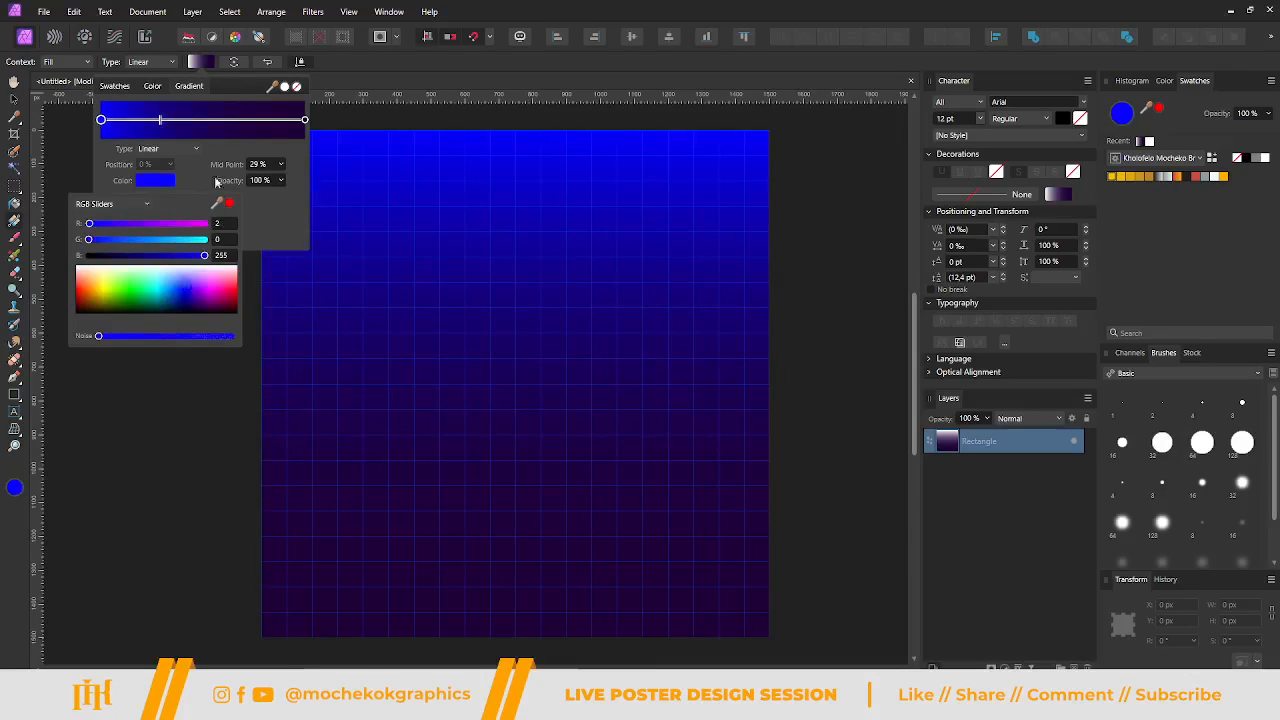
{"action": "left_click", "coordinate": [159, 121]}
{"action": "mouse_move", "coordinate": [160, 121]}
{"action": "left_mouse_down"}
{"action": "mouse_move", "coordinate": [187, 124]}
{"action": "mouse_move", "coordinate": [169, 123]}
{"action": "left_mouse_up"}
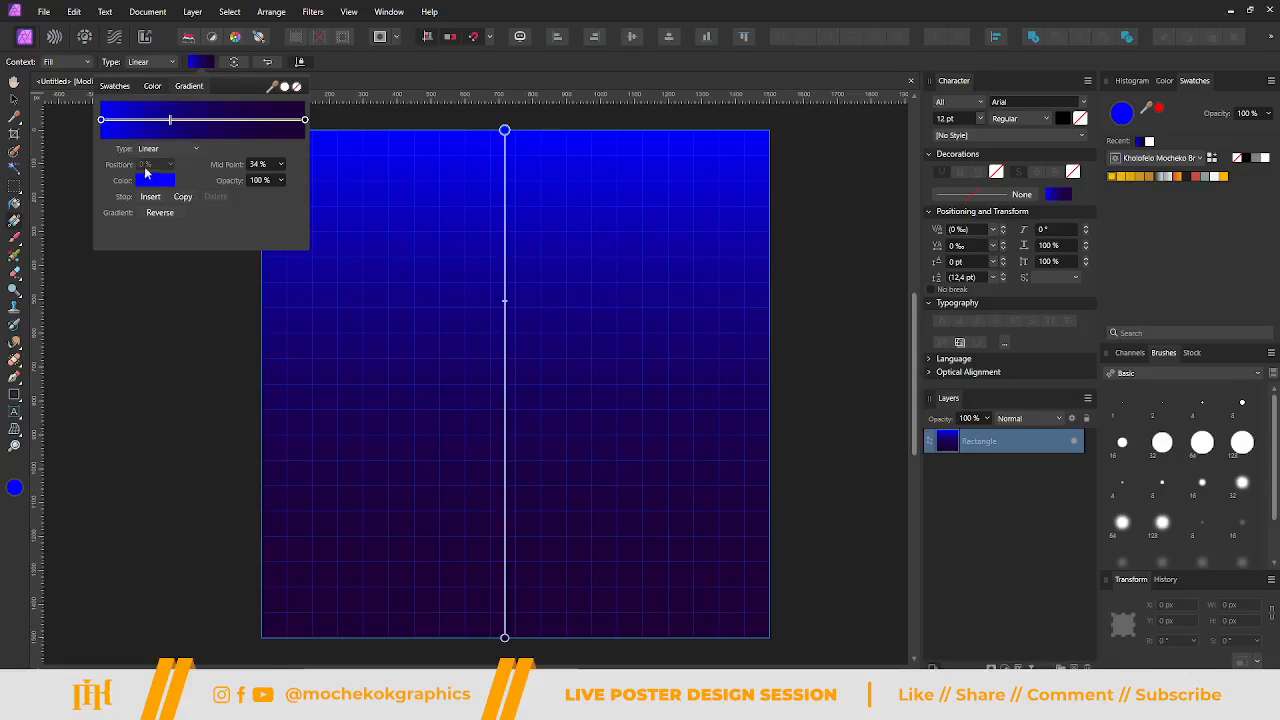
Darken the gradient's start stop to a deeper blue by lowering its blue channel, and finish editing the fill.
{"action": "left_click", "coordinate": [101, 121]}
{"action": "left_click", "coordinate": [155, 180]}
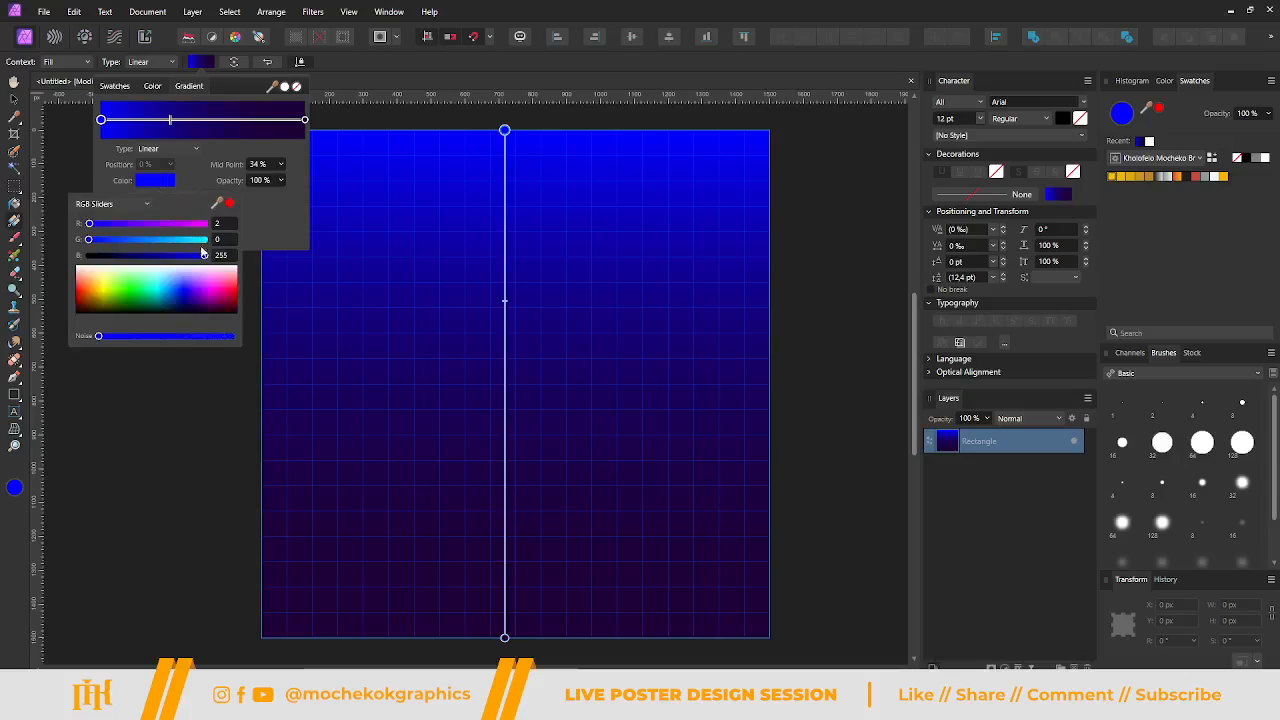
{"action": "left_click_drag", "start_coordinate": [204, 259], "coordinate": [168, 254]}
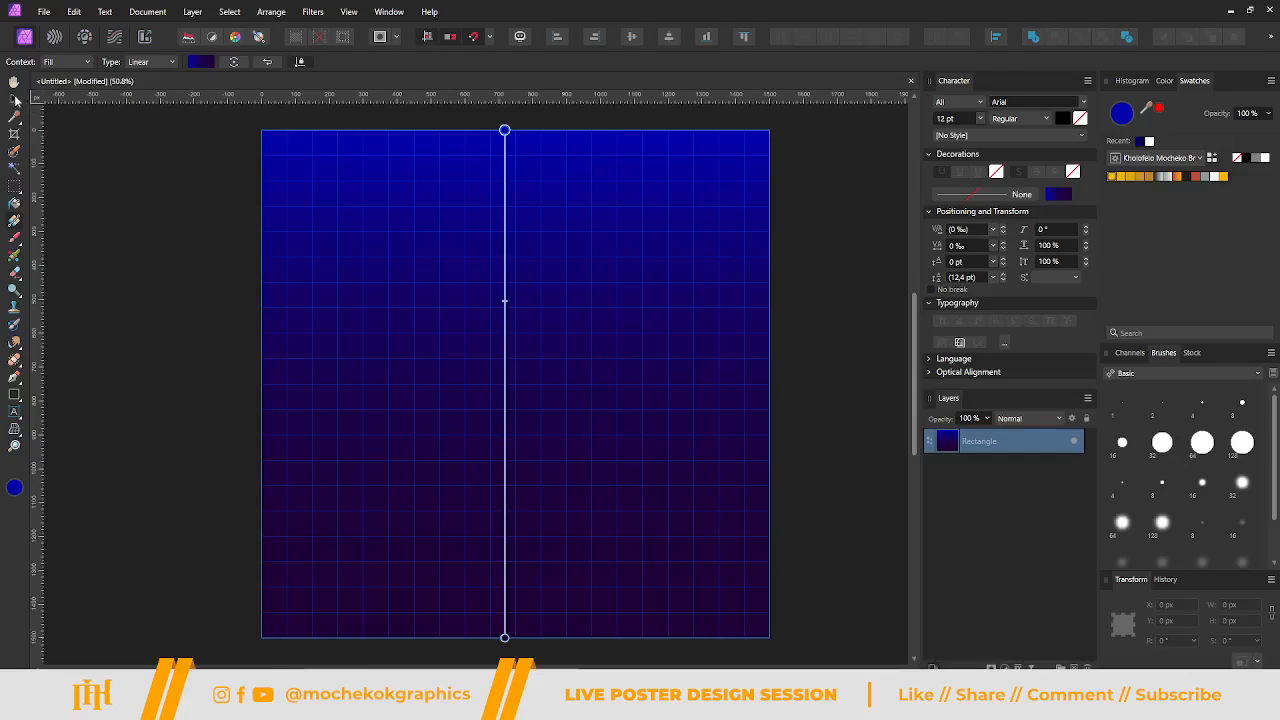
{"action": "left_click", "coordinate": [15, 99]}
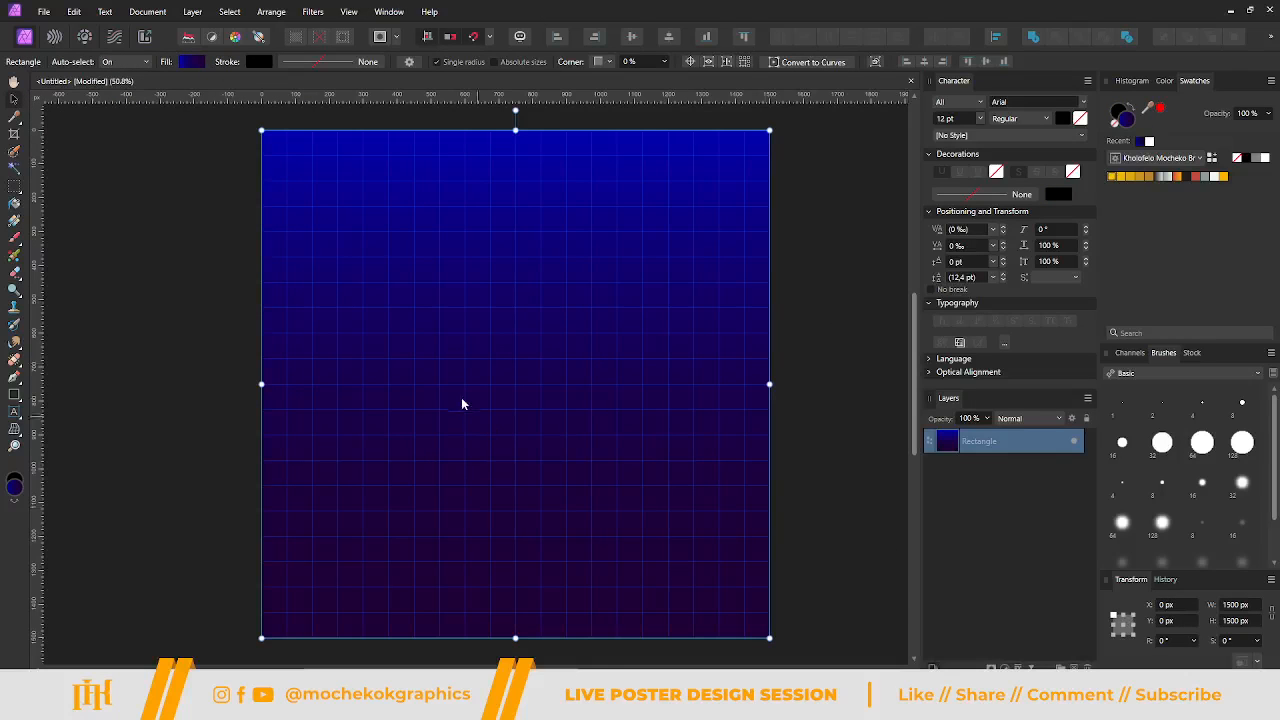
Hide the grid over the gradient background.
{"action": "scroll", "coordinate": [463, 397], "scroll_direction": "down", "scroll_amount": 3}
{"action": "scroll", "coordinate": [477, 400], "scroll_direction": "up", "scroll_amount": 5}
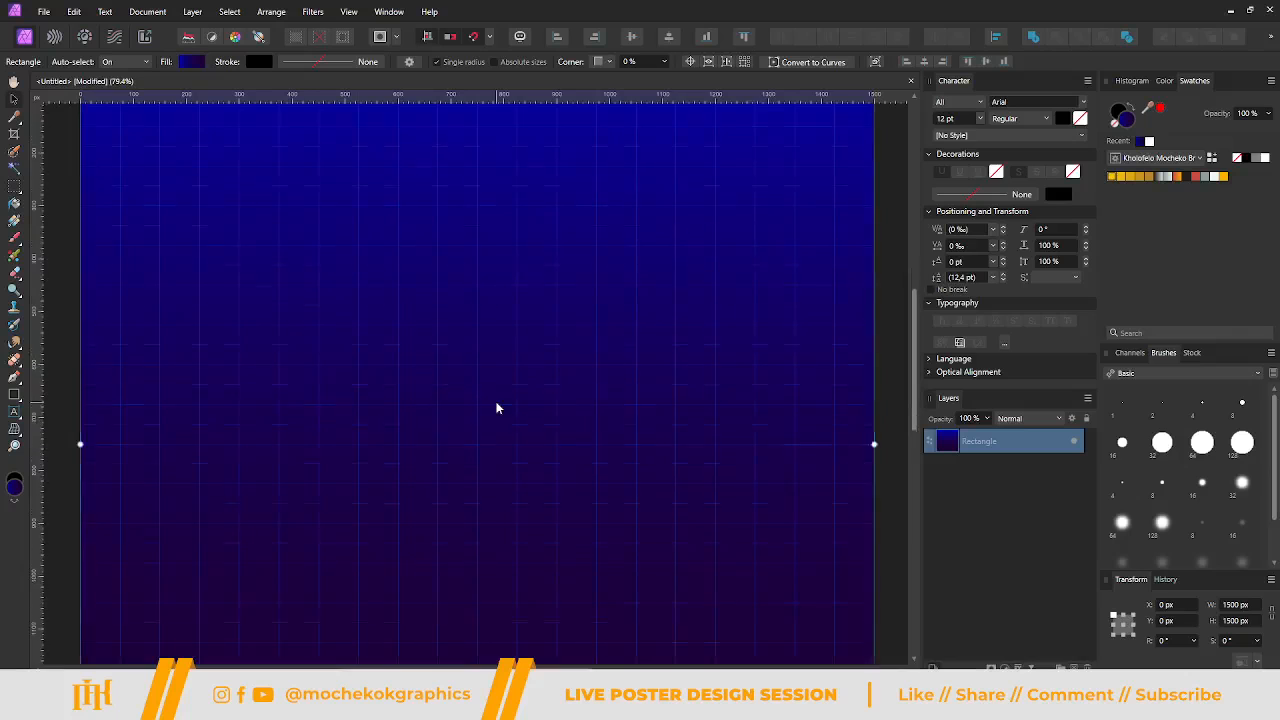
{"action": "scroll", "coordinate": [497, 407], "scroll_direction": "down", "scroll_amount": 3}
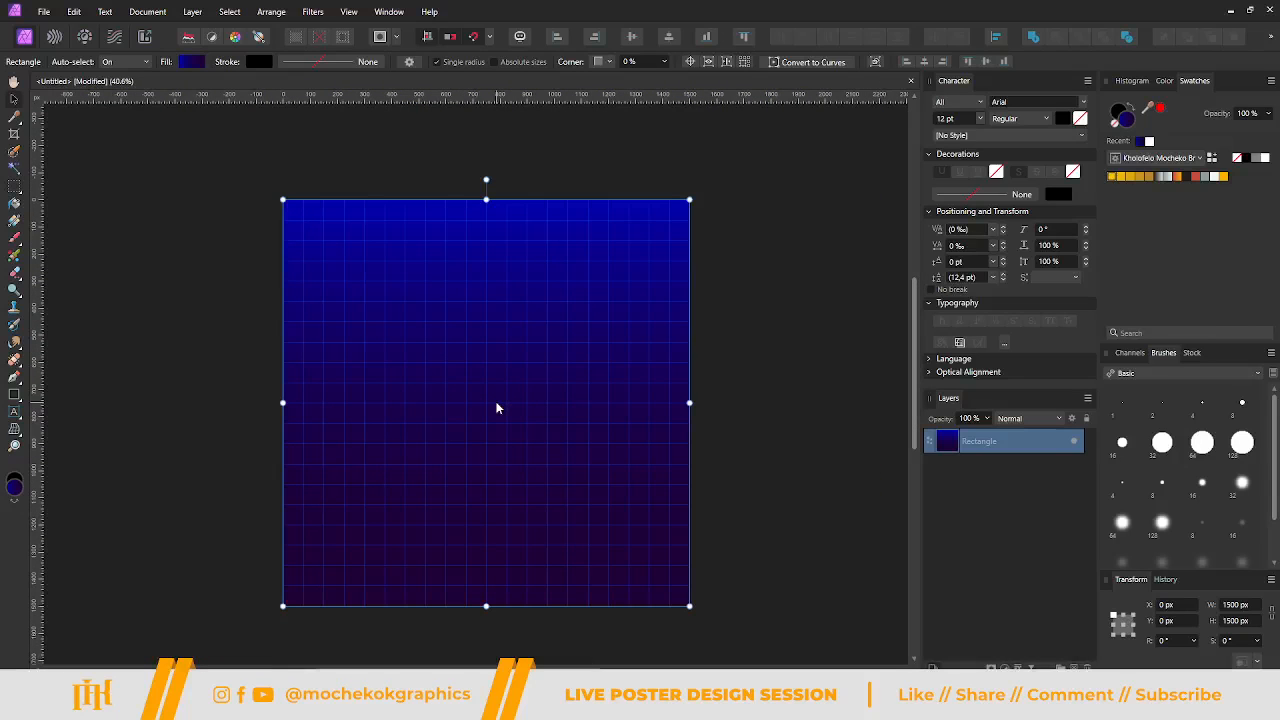
{"action": "scroll", "coordinate": [512, 404], "scroll_direction": "up", "scroll_amount": 2}
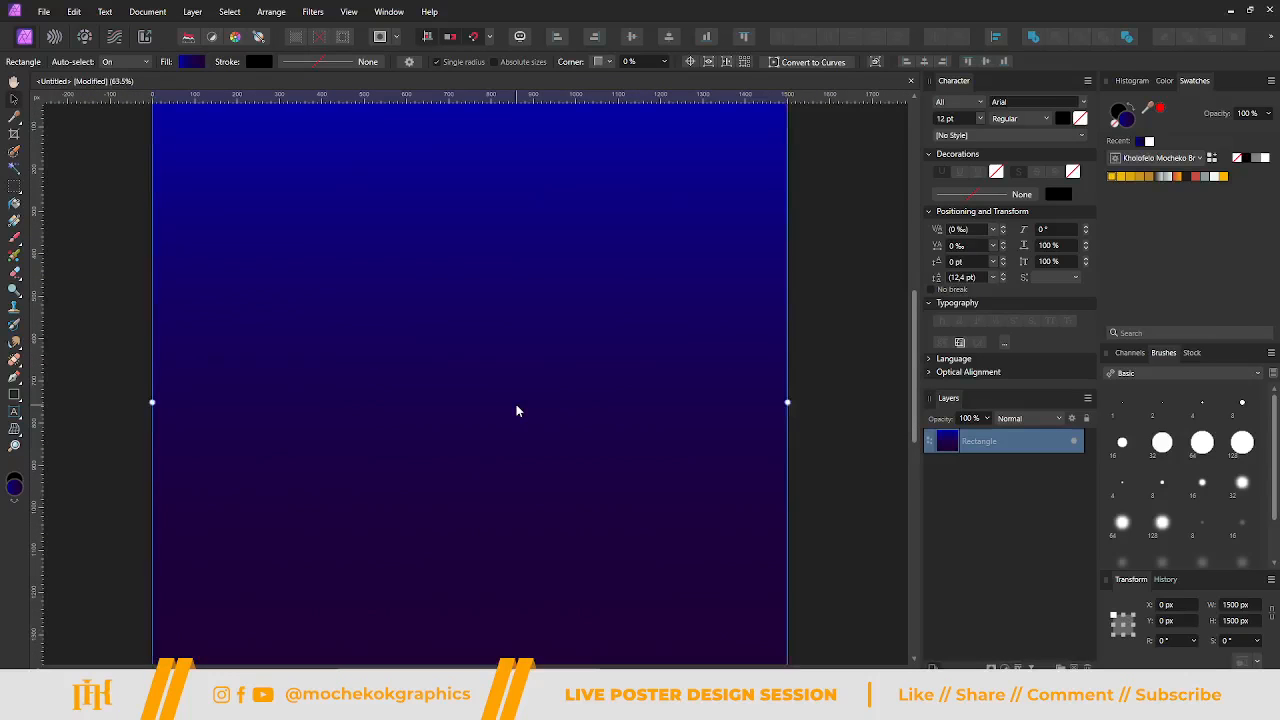
{"action": "scroll", "coordinate": [516, 404], "scroll_direction": "down", "scroll_amount": 1}
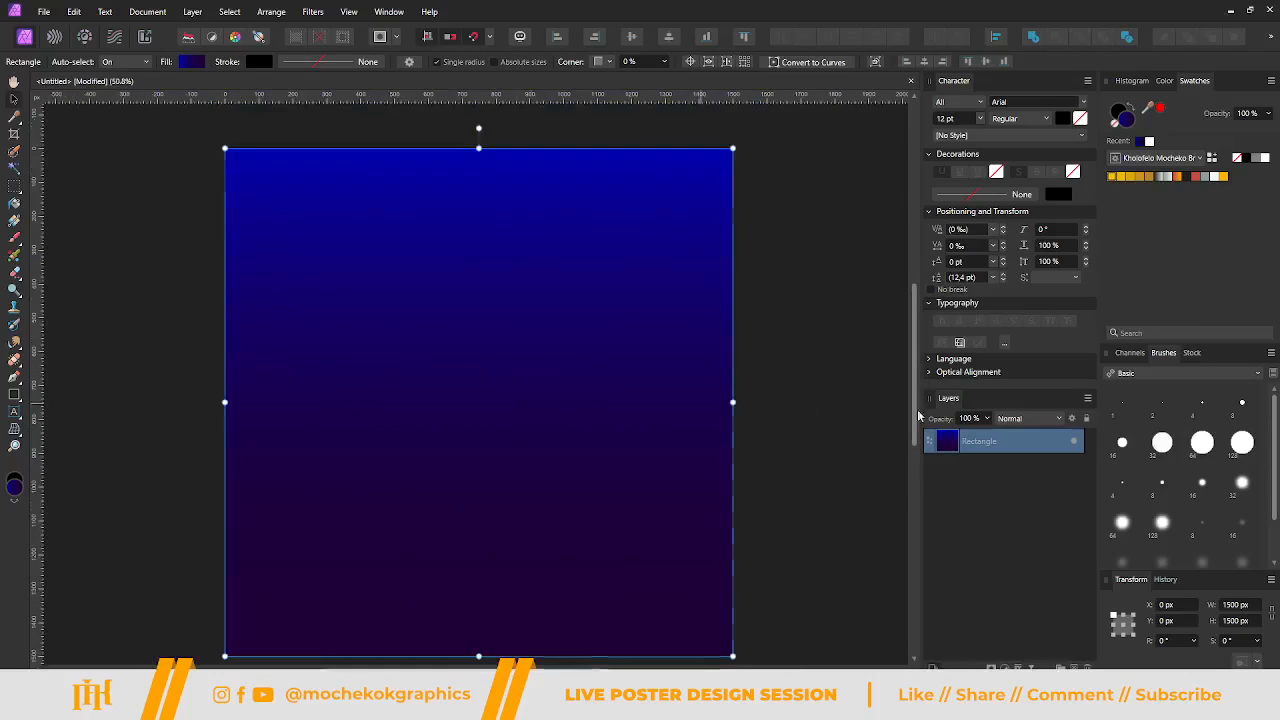
Apply the Add Noise filter to the gradient background with Gaussian noise at about 22% intensity.
{"action": "left_click", "coordinate": [314, 14]}
{"action": "mouse_move", "coordinate": [382, 62]}
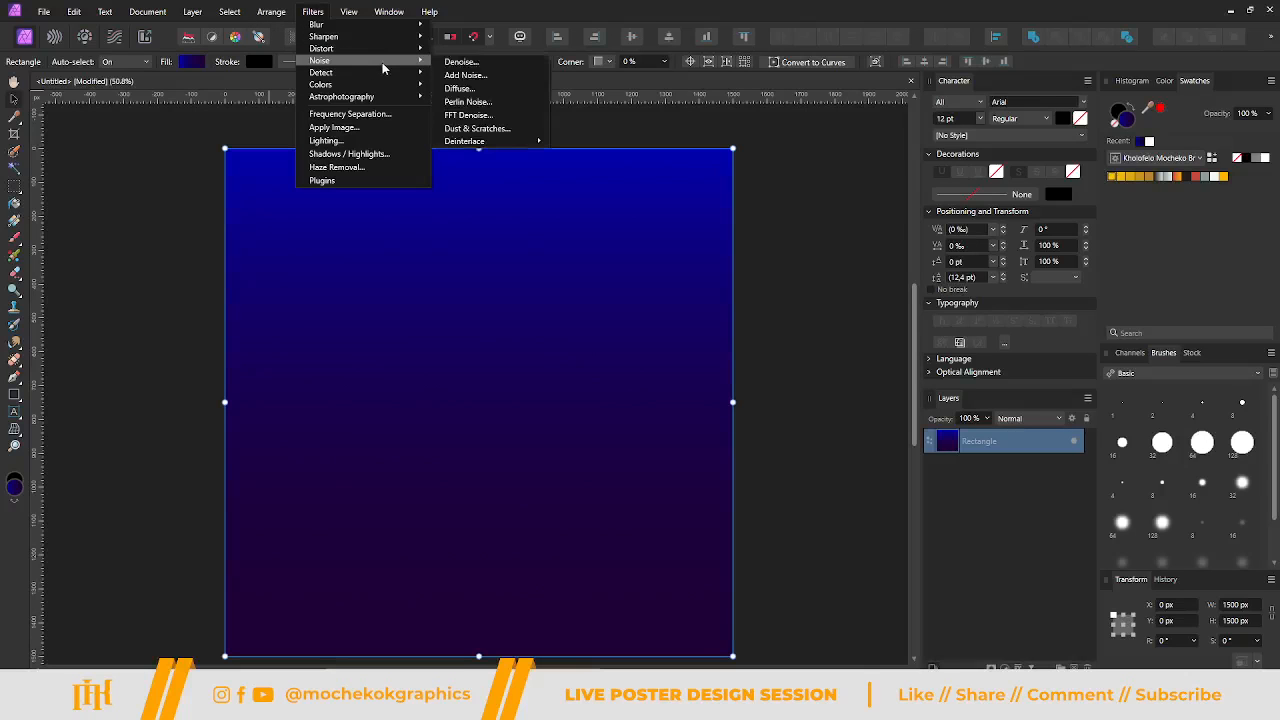
{"action": "left_click", "coordinate": [484, 75]}
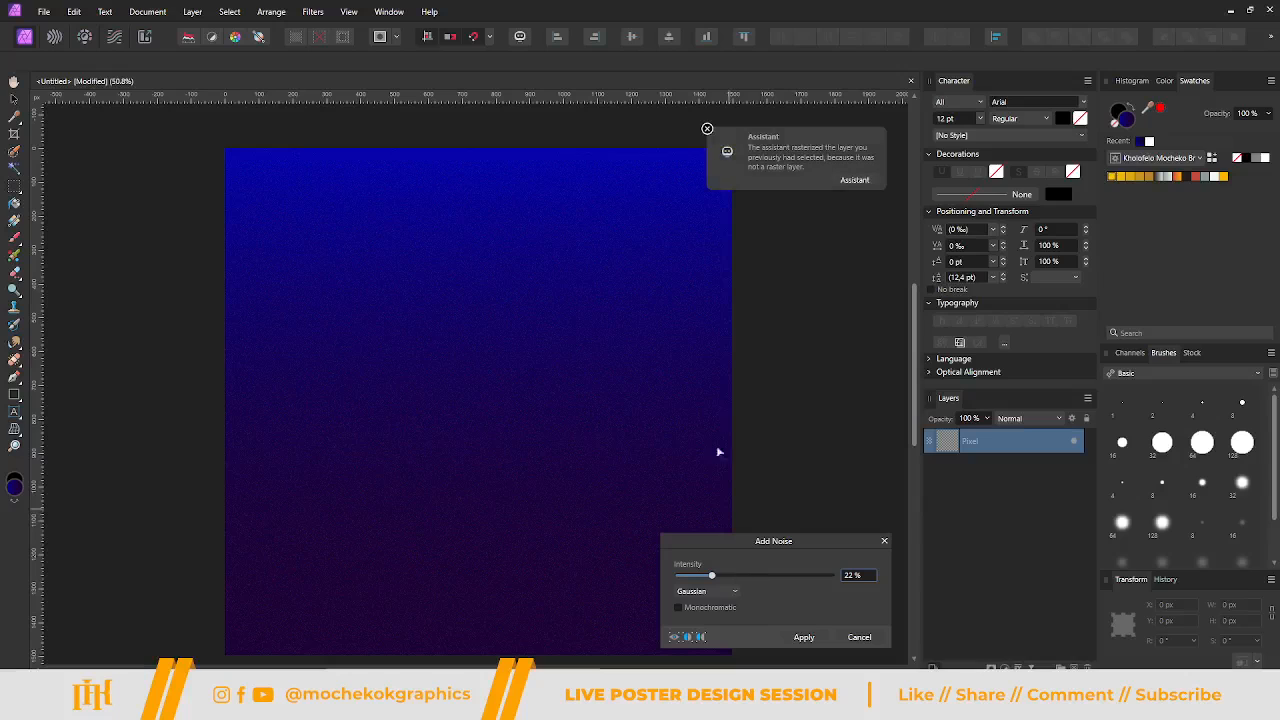
{"action": "scroll", "coordinate": [546, 380], "scroll_direction": "down", "scroll_amount": 1}
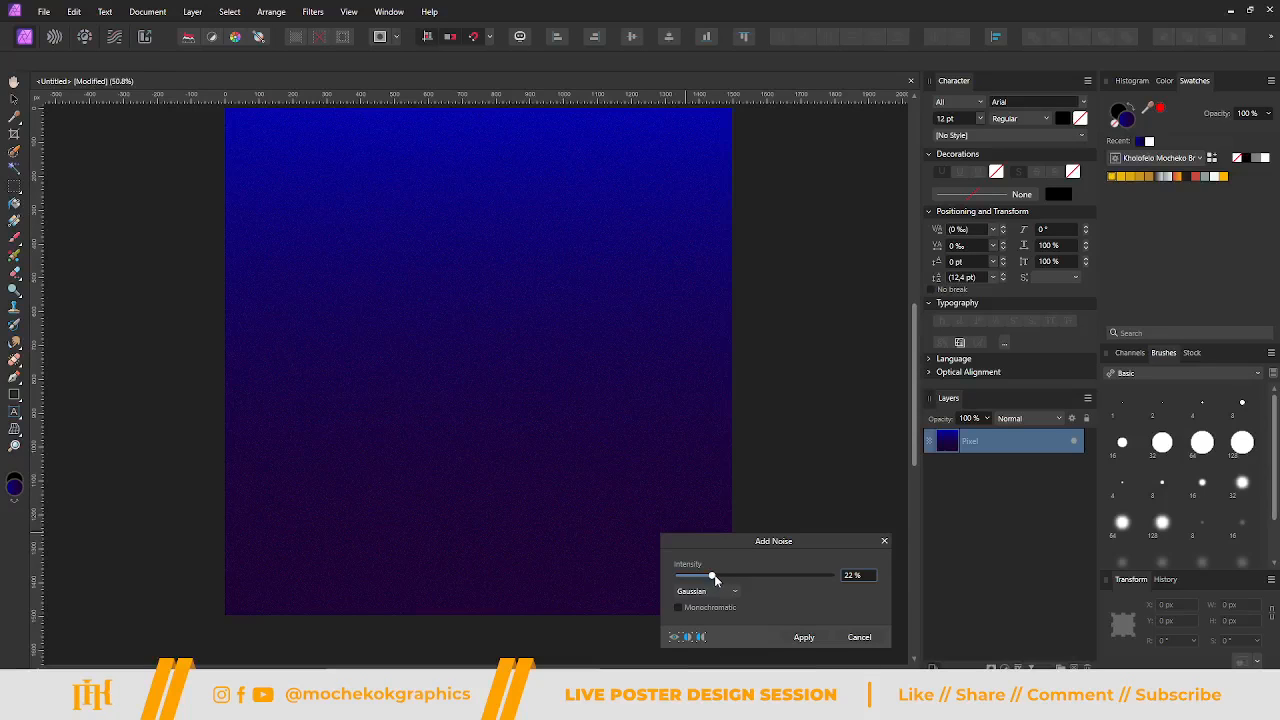
{"action": "left_click_drag", "start_coordinate": [713, 578], "coordinate": [719, 580]}
{"action": "left_click", "coordinate": [806, 637]}
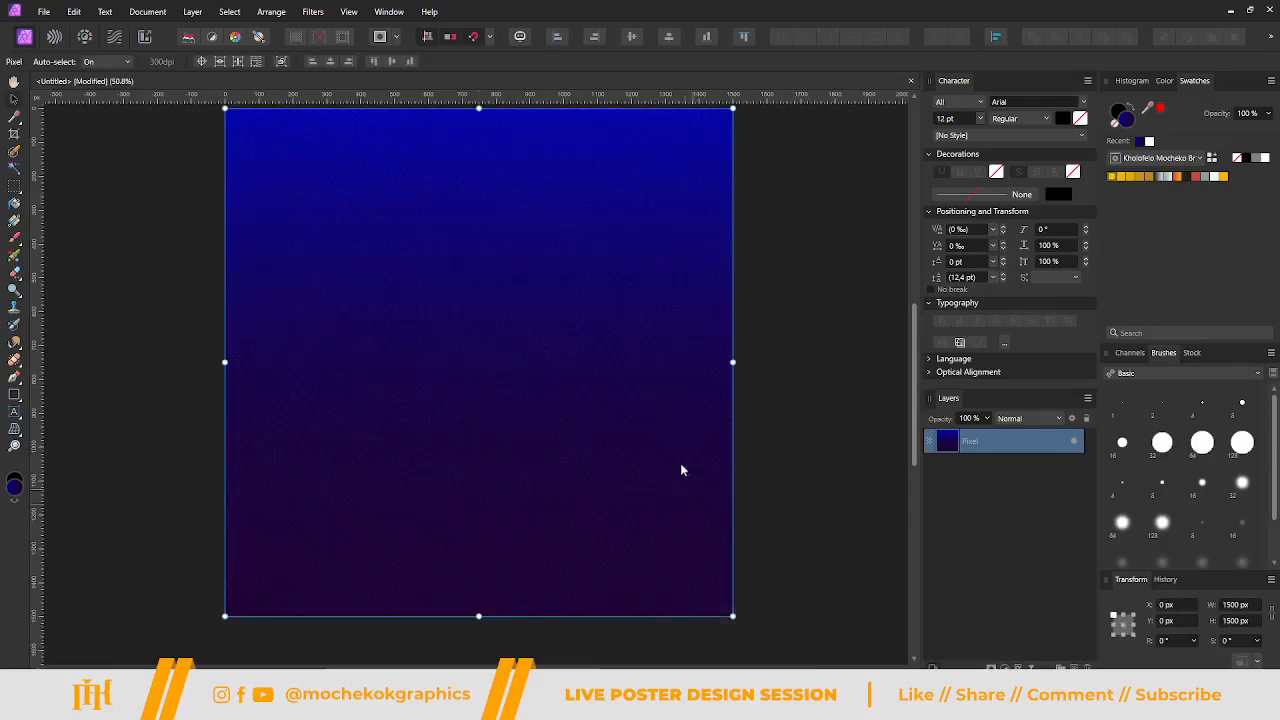
Add an empty pixel layer above the noisy background and load the DD Grunge Bruhses 2 brush set.
{"action": "scroll", "coordinate": [487, 411], "scroll_direction": "up", "scroll_amount": 3}
{"action": "scroll", "coordinate": [487, 411], "scroll_direction": "down", "scroll_amount": 4}
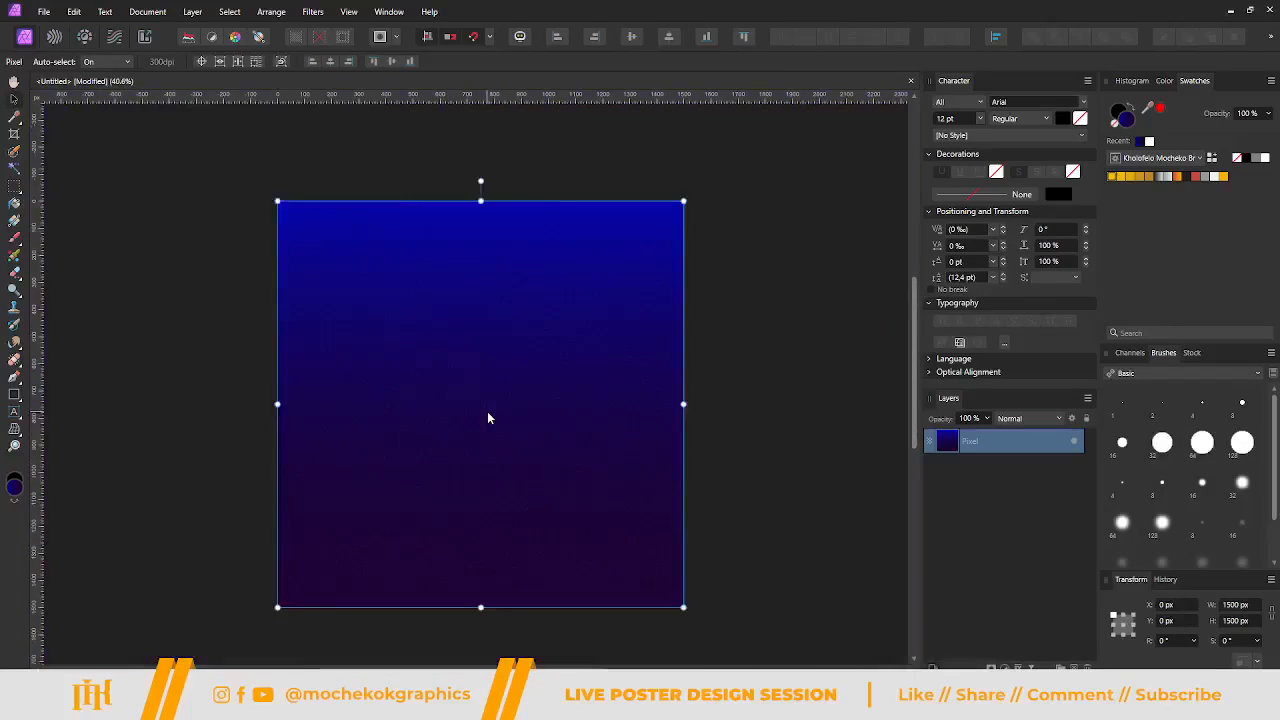
{"action": "scroll", "coordinate": [487, 411], "scroll_direction": "up", "scroll_amount": 2}
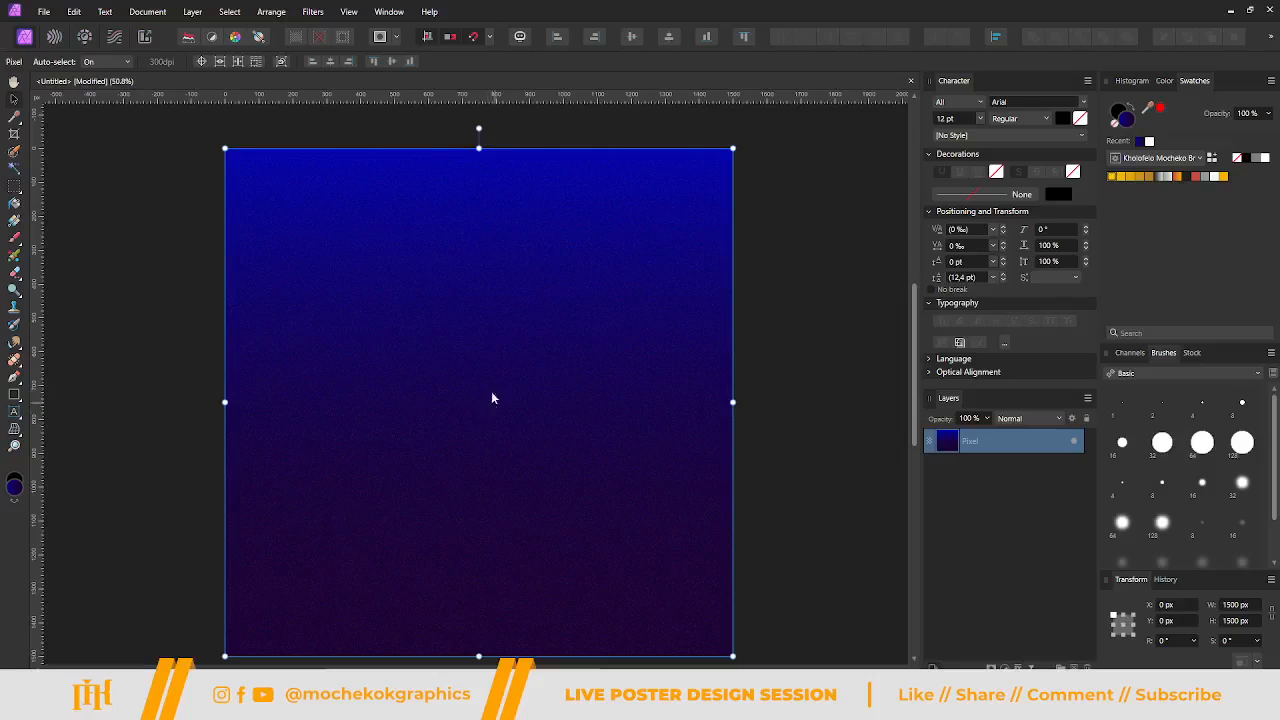
{"action": "scroll", "coordinate": [481, 380], "scroll_direction": "down", "scroll_amount": 1}
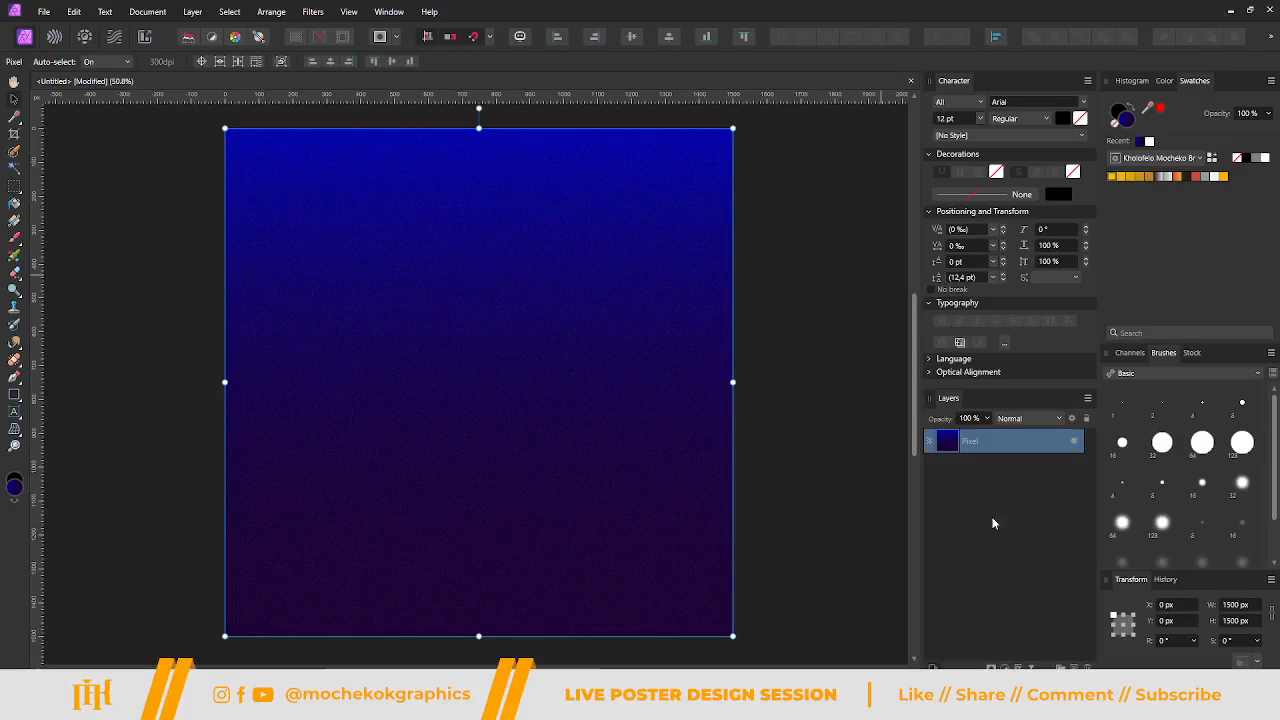
{"action": "left_click", "coordinate": [1073, 667]}
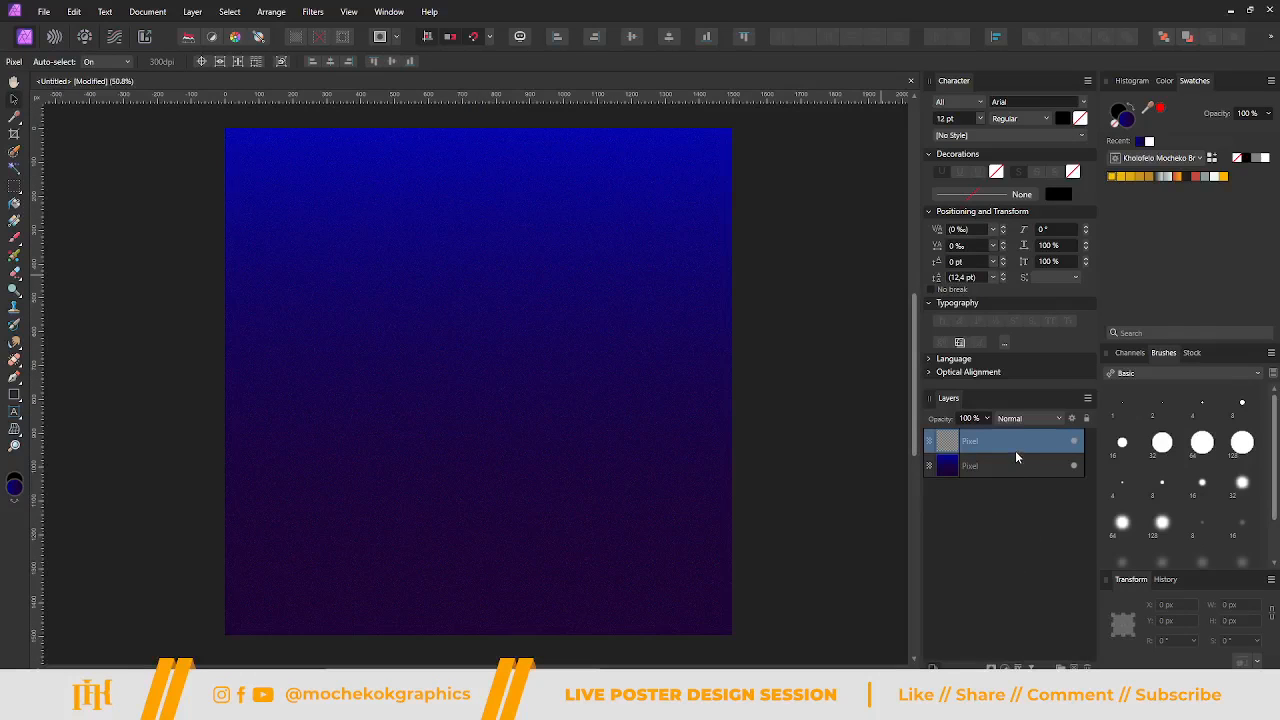
{"action": "left_click", "coordinate": [1150, 374]}
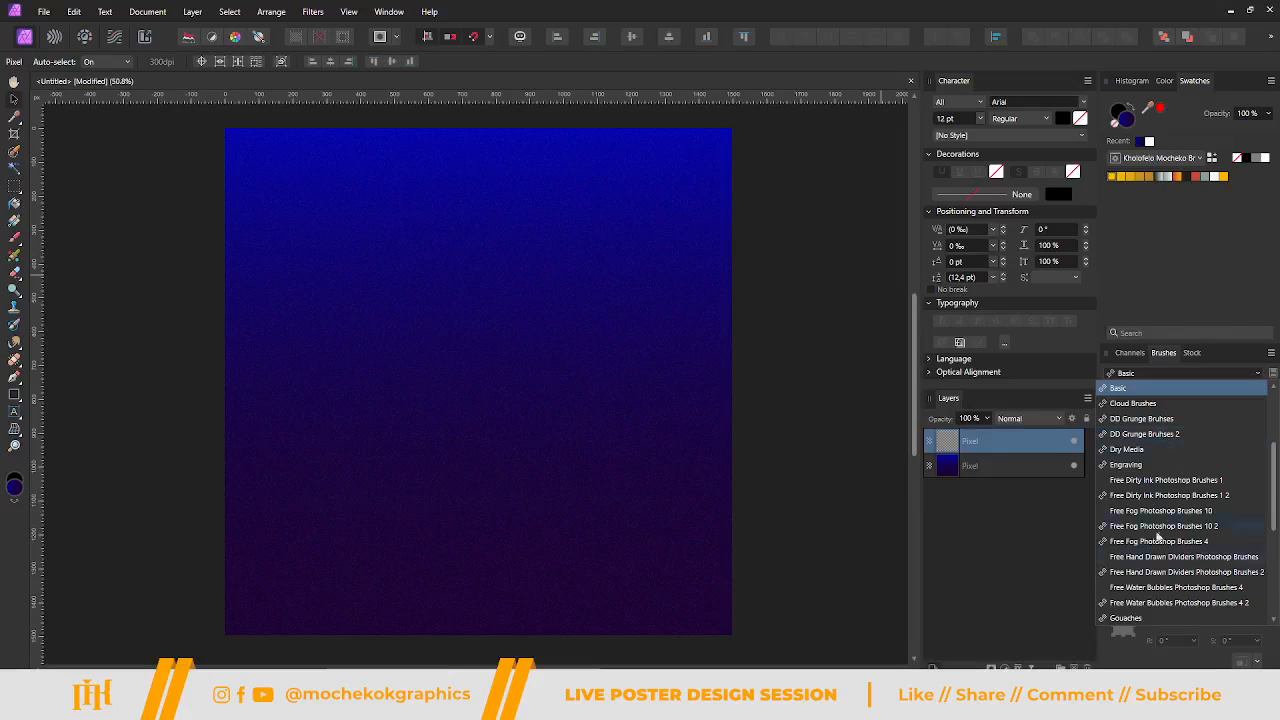
{"action": "left_click", "coordinate": [1158, 438]}
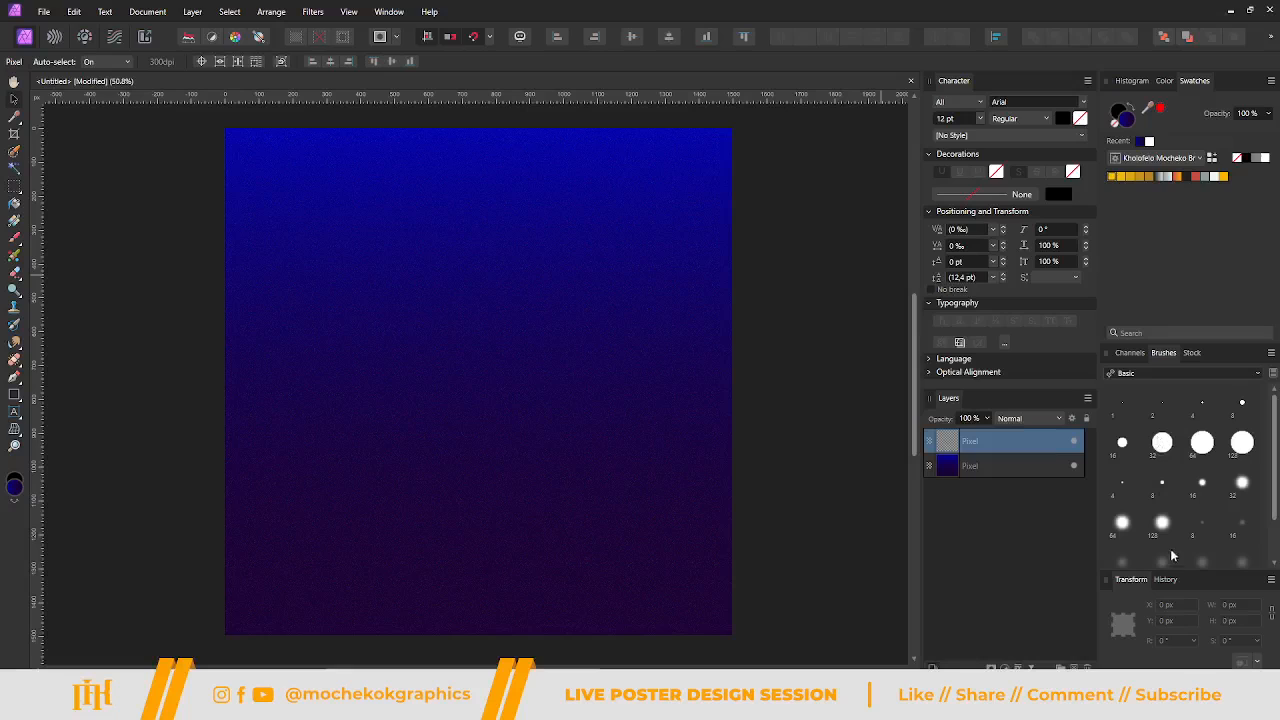
Look through the full list of installed brush categories for a suitable texture brush set.
{"action": "left_click", "coordinate": [1160, 372]}
{"action": "scroll", "coordinate": [1166, 545], "scroll_direction": "down", "scroll_amount": 2}
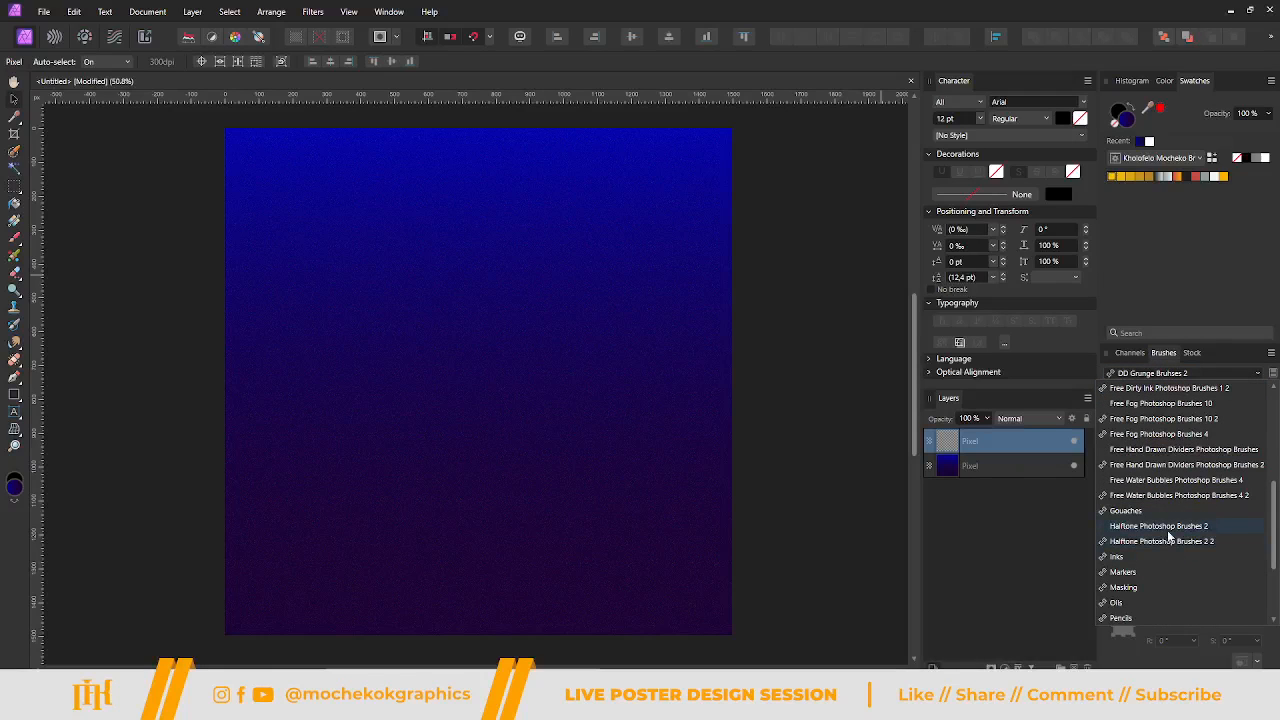
{"action": "scroll", "coordinate": [1168, 537], "scroll_direction": "down", "scroll_amount": 4}
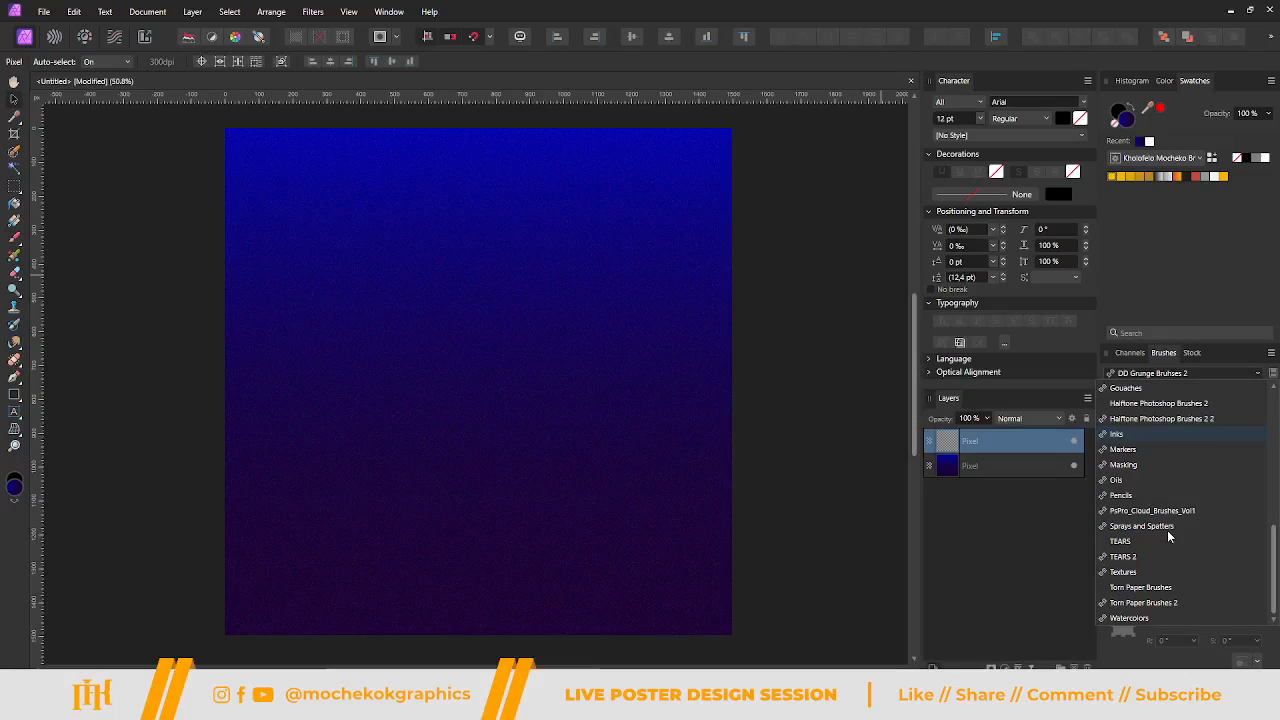
{"action": "scroll", "coordinate": [1168, 537], "scroll_direction": "up", "scroll_amount": 1}
{"action": "scroll", "coordinate": [1168, 537], "scroll_direction": "up", "scroll_amount": 1}
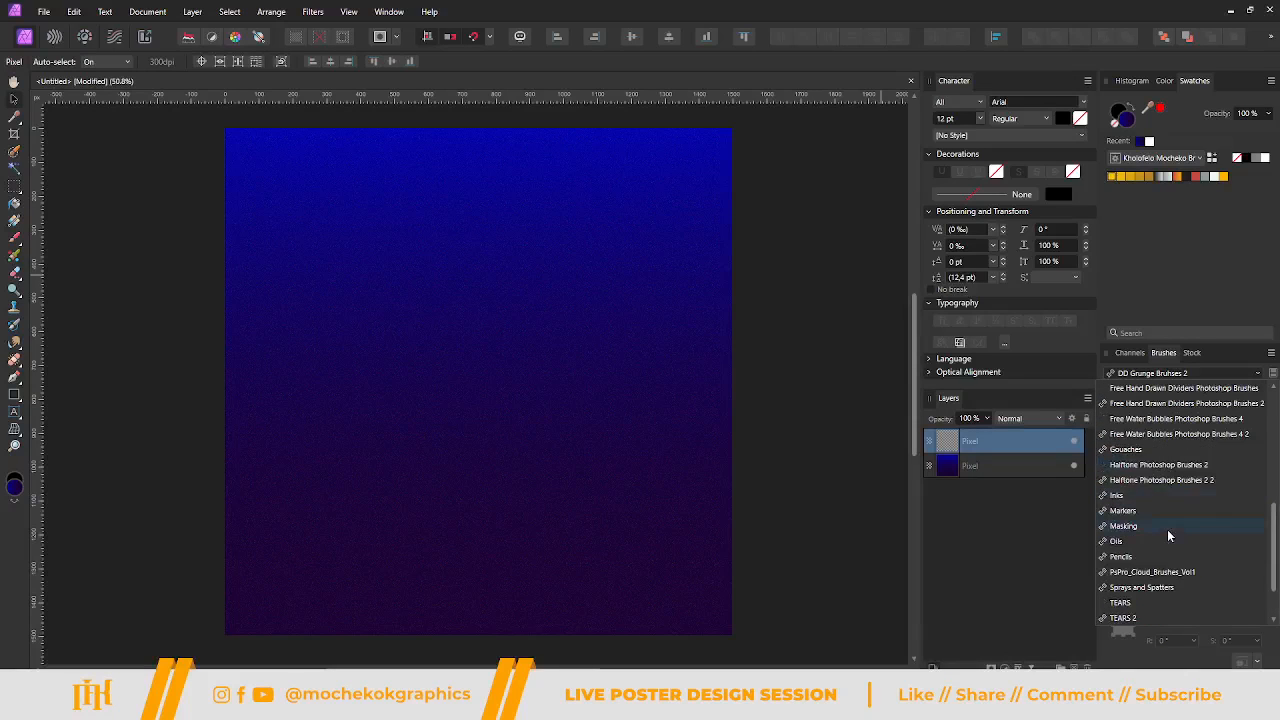
{"action": "scroll", "coordinate": [1168, 537], "scroll_direction": "up", "scroll_amount": 3}
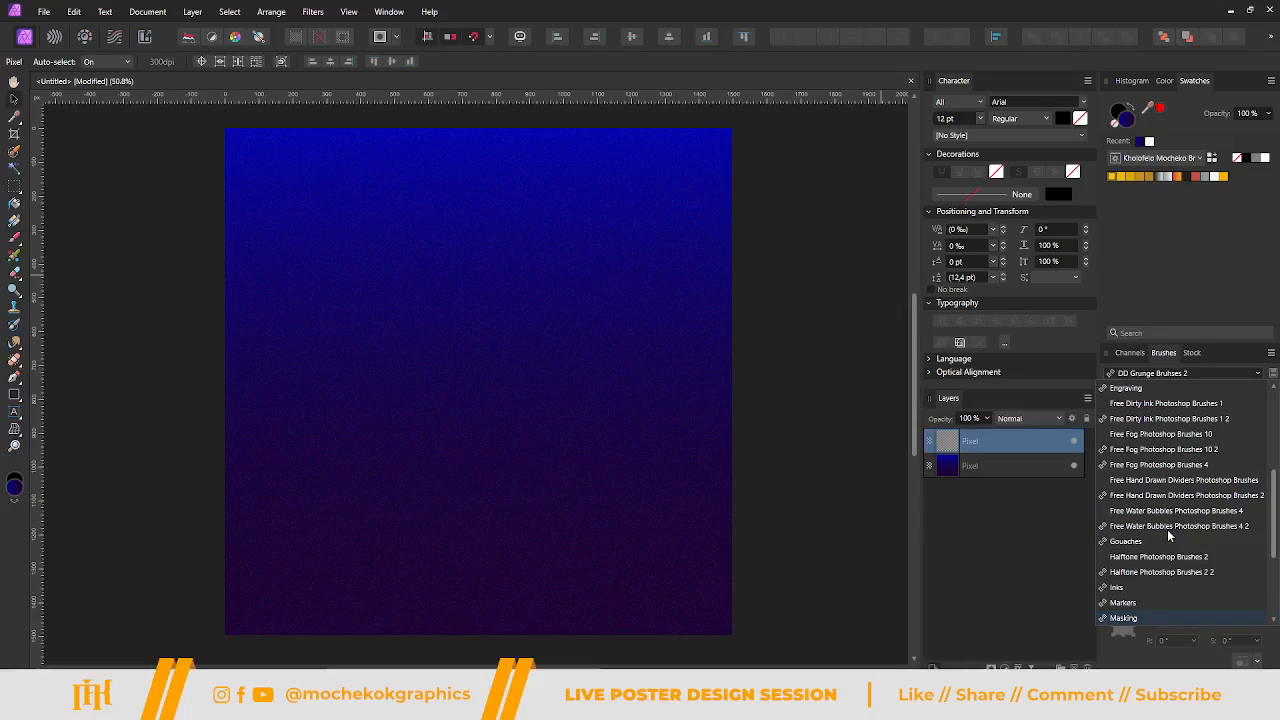
{"action": "scroll", "coordinate": [1168, 537], "scroll_direction": "up", "scroll_amount": 1}
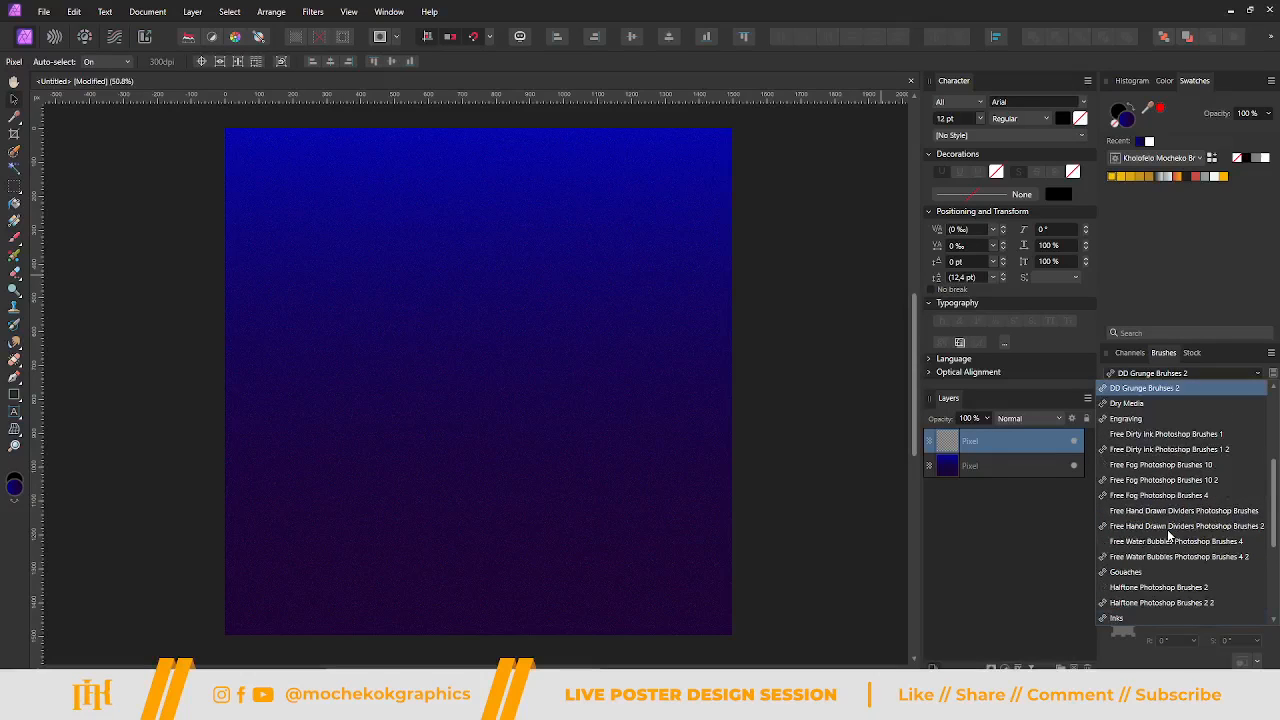
{"action": "scroll", "coordinate": [1174, 518], "scroll_direction": "up", "scroll_amount": 4}
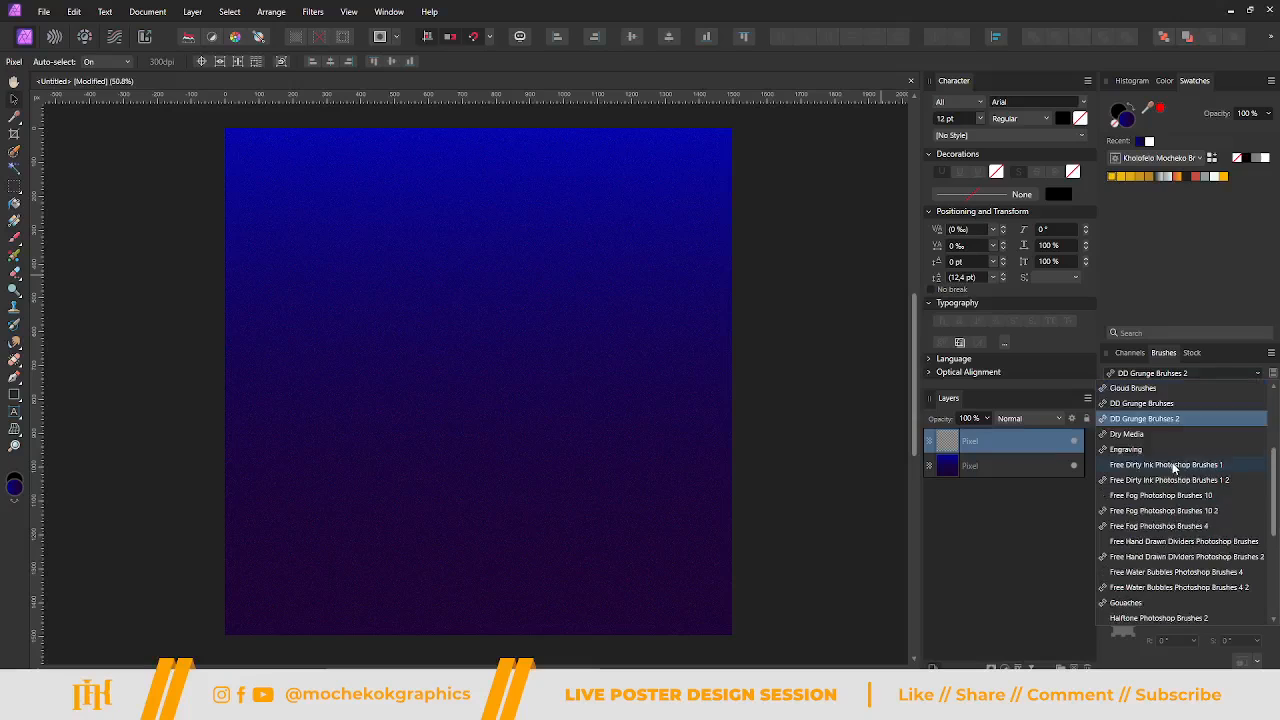
{"action": "scroll", "coordinate": [1138, 492], "scroll_direction": "up", "scroll_amount": 2}
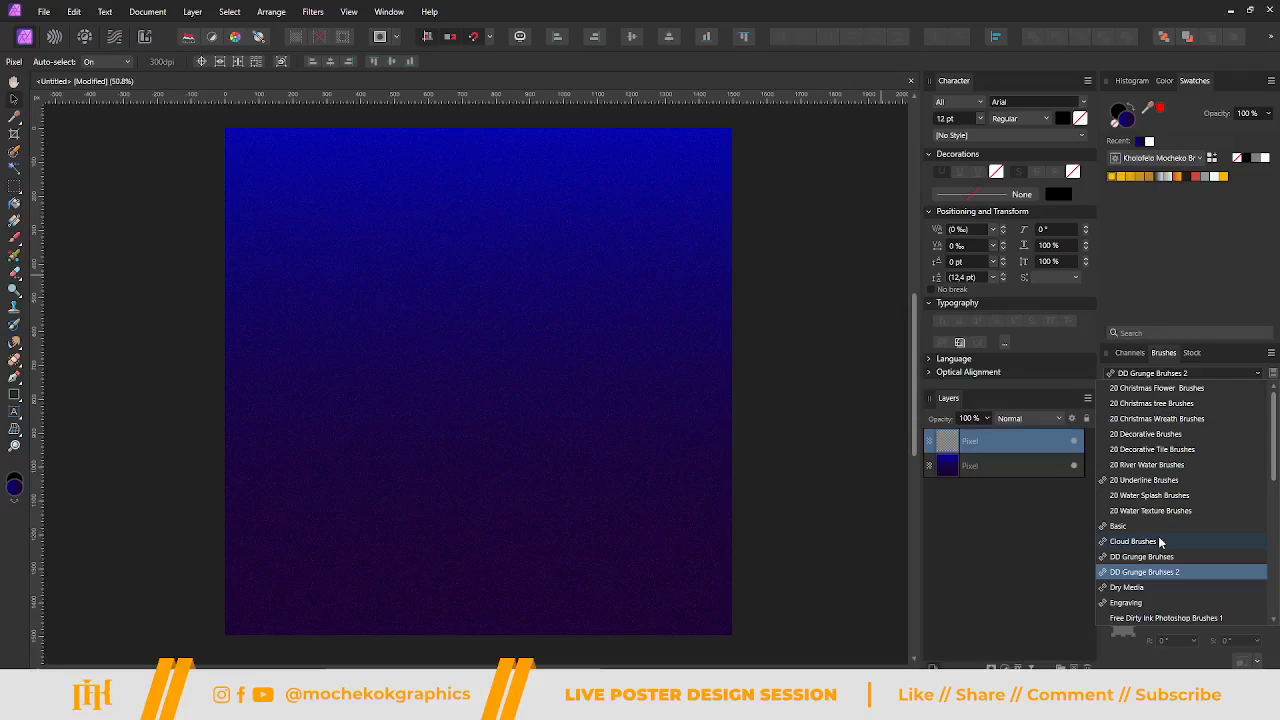
{"action": "scroll", "coordinate": [1168, 432], "scroll_direction": "down", "scroll_amount": 1}
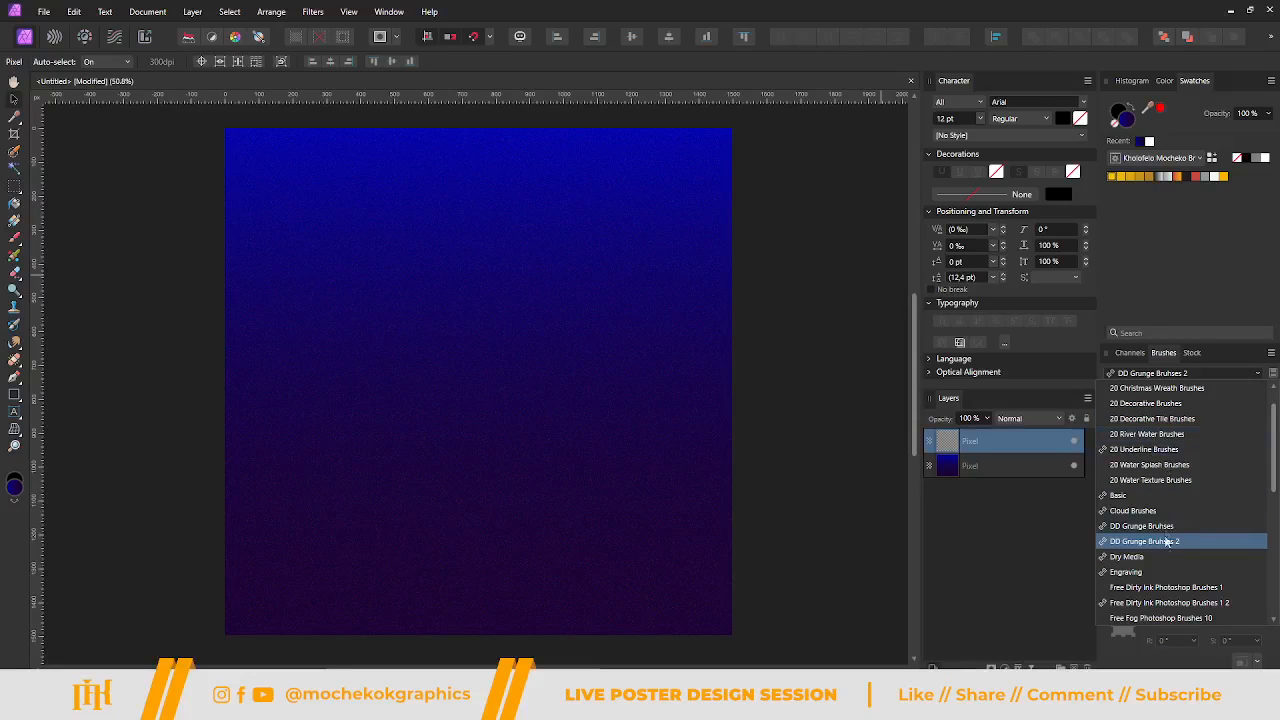
{"action": "scroll", "coordinate": [1162, 530], "scroll_direction": "down", "scroll_amount": 1}
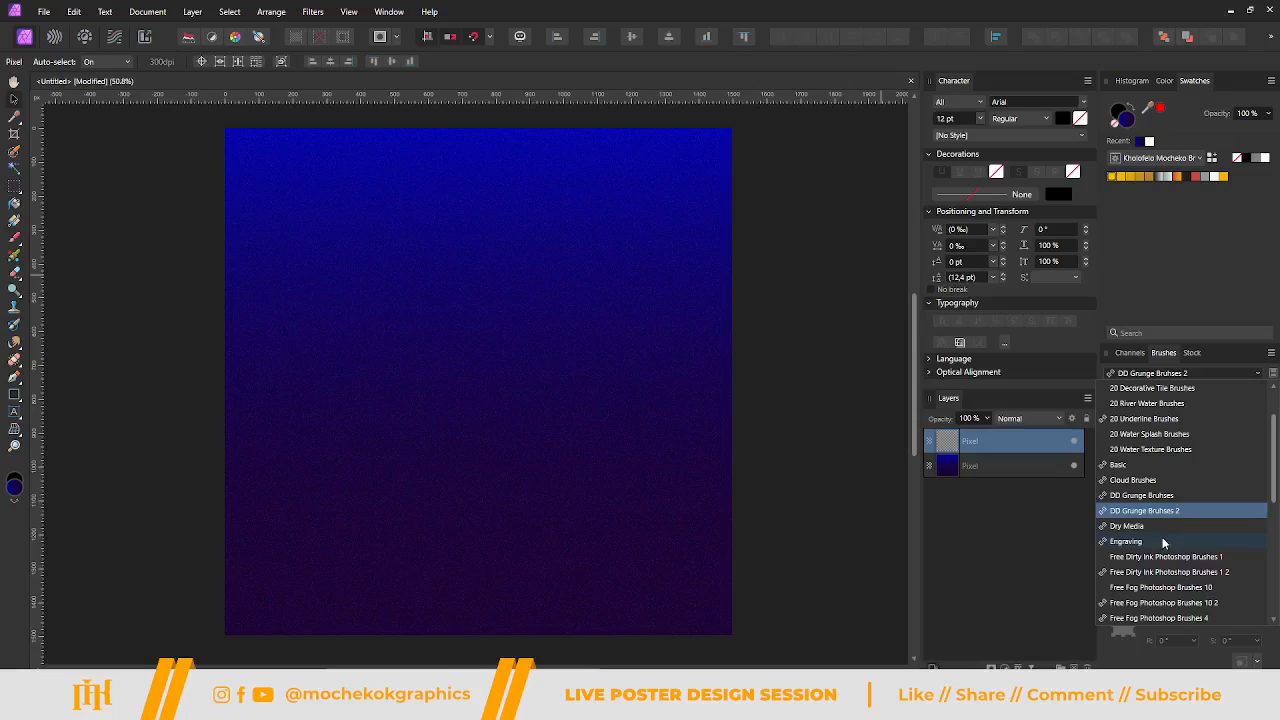
{"action": "scroll", "coordinate": [1172, 557], "scroll_direction": "down", "scroll_amount": 1}
{"action": "scroll", "coordinate": [1172, 557], "scroll_direction": "down", "scroll_amount": 1}
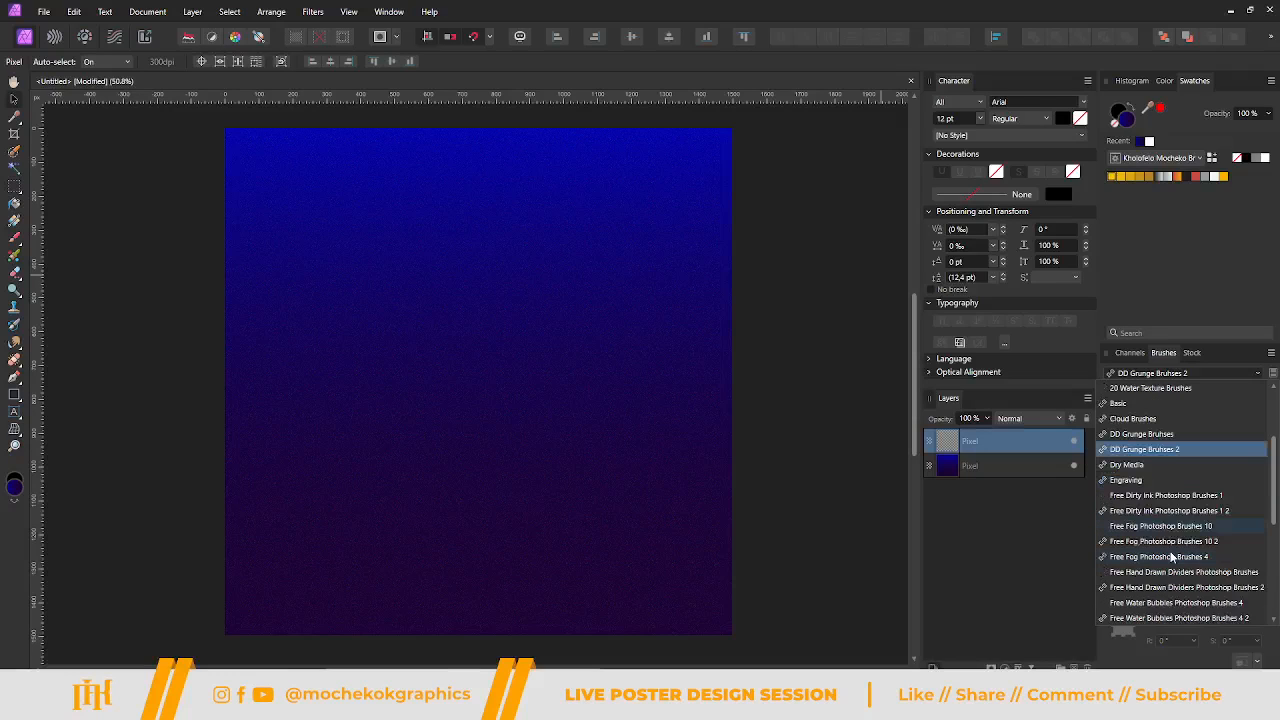
{"action": "scroll", "coordinate": [1165, 555], "scroll_direction": "down", "scroll_amount": 1}
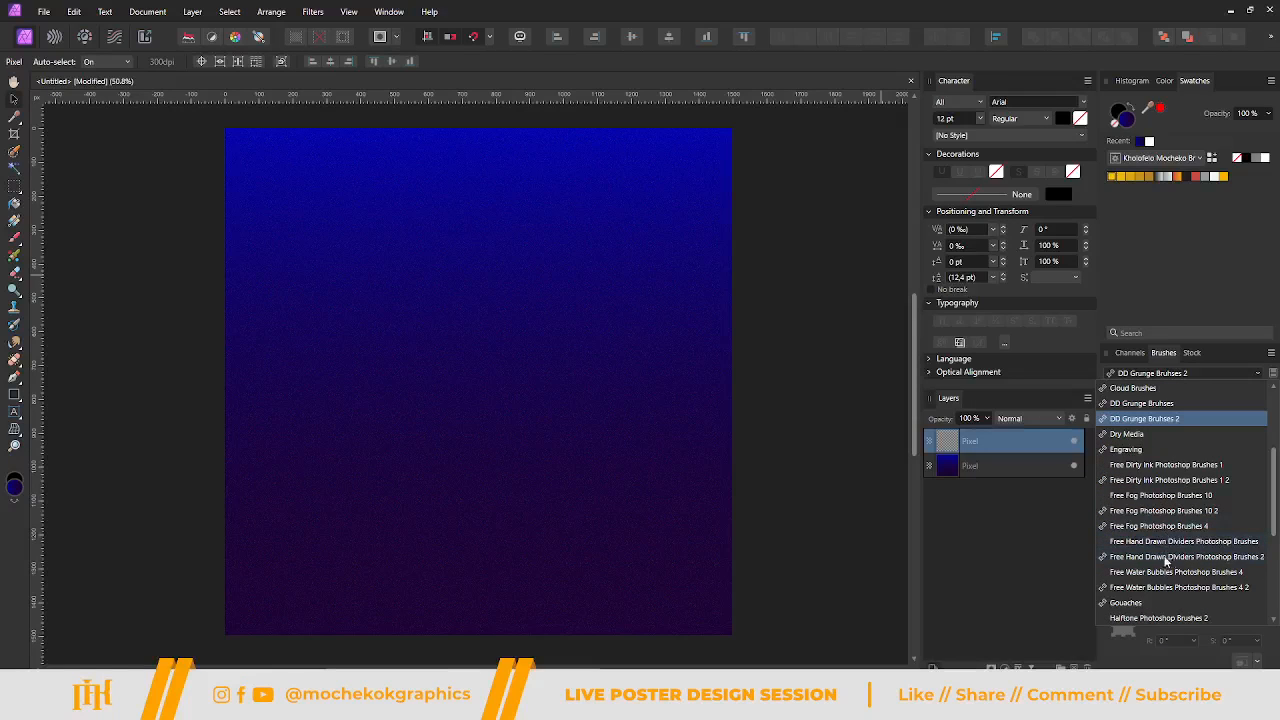
{"action": "scroll", "coordinate": [1163, 575], "scroll_direction": "down", "scroll_amount": 3}
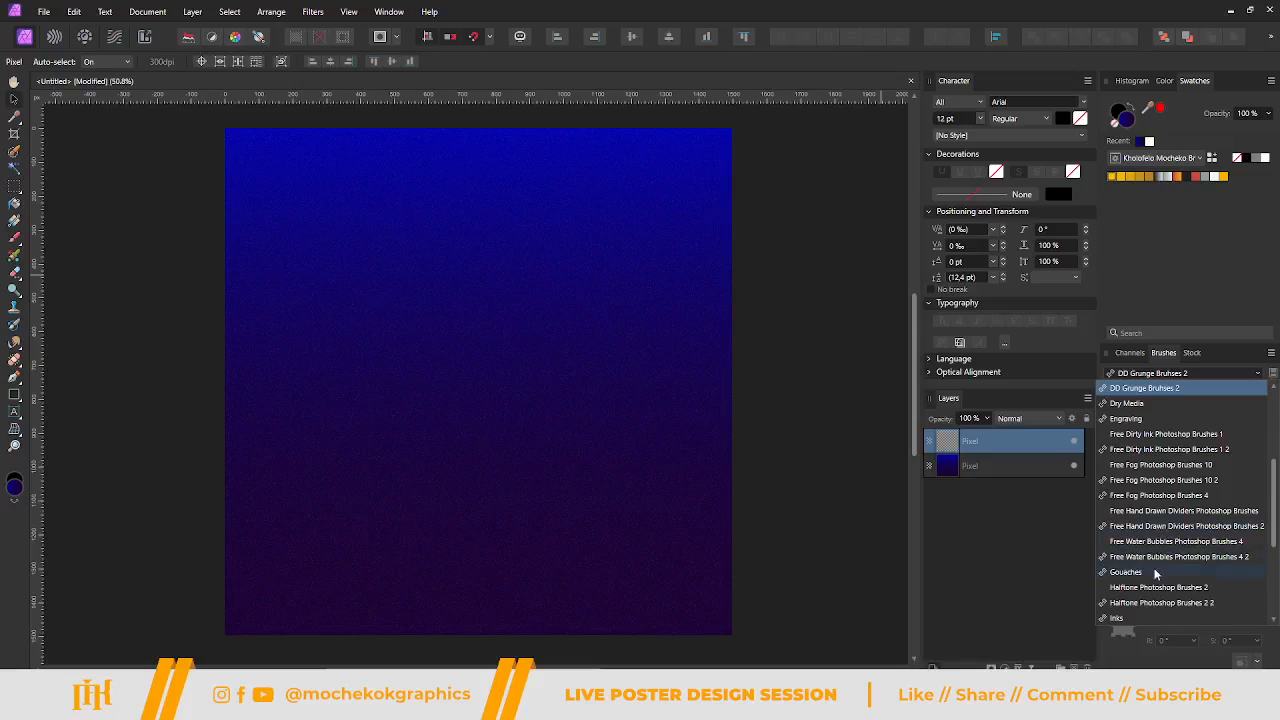
{"action": "scroll", "coordinate": [1154, 572], "scroll_direction": "down", "scroll_amount": 4}
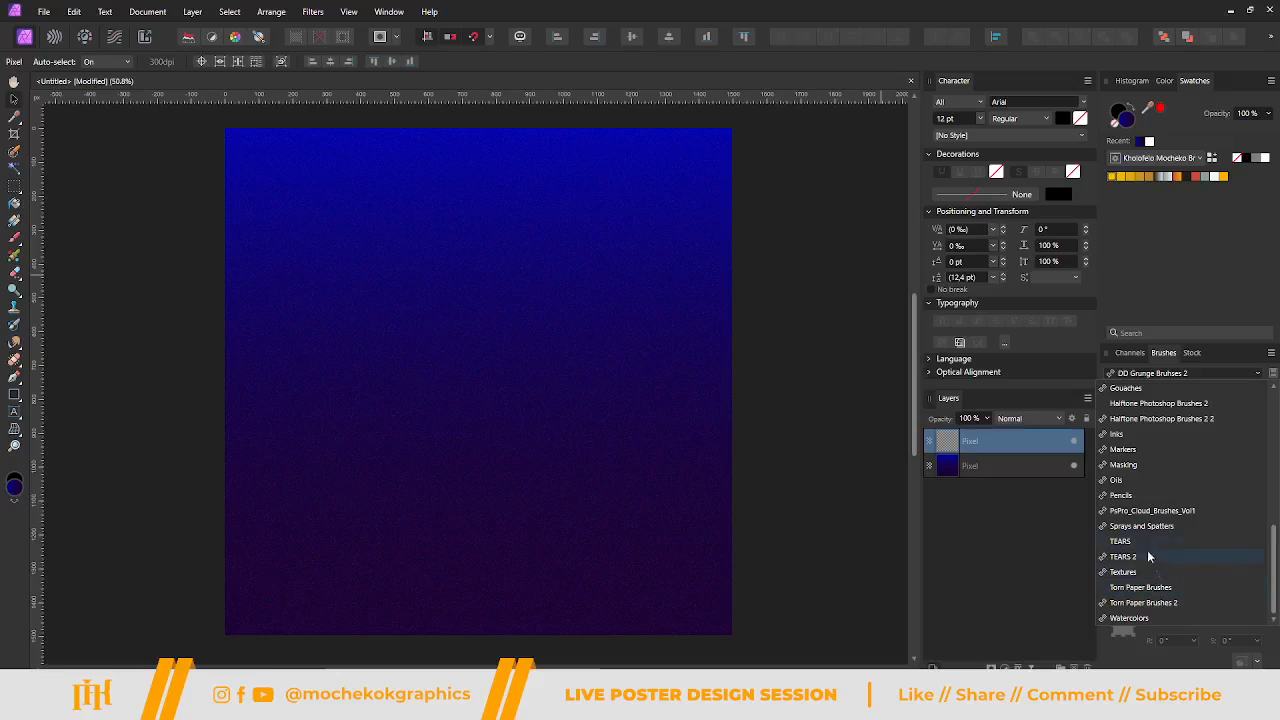
{"action": "scroll", "coordinate": [1128, 467], "scroll_direction": "up", "scroll_amount": 6}
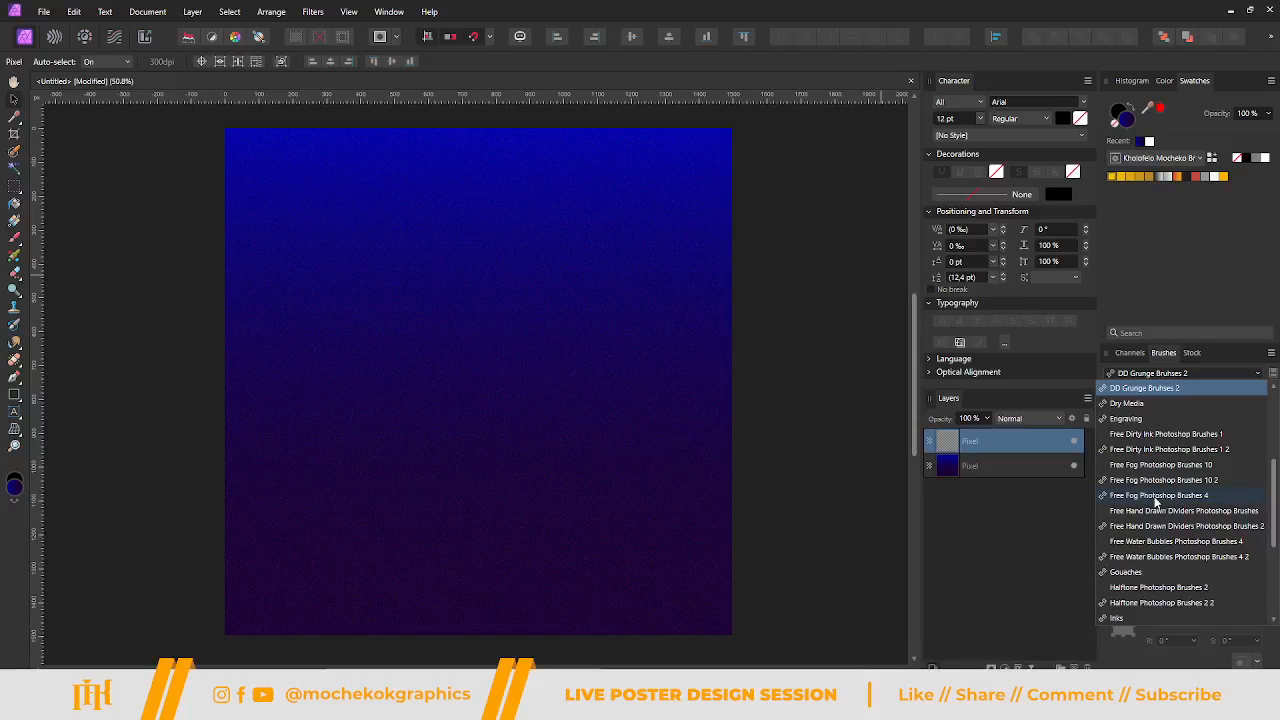
{"action": "scroll", "coordinate": [1156, 503], "scroll_direction": "up", "scroll_amount": 1}
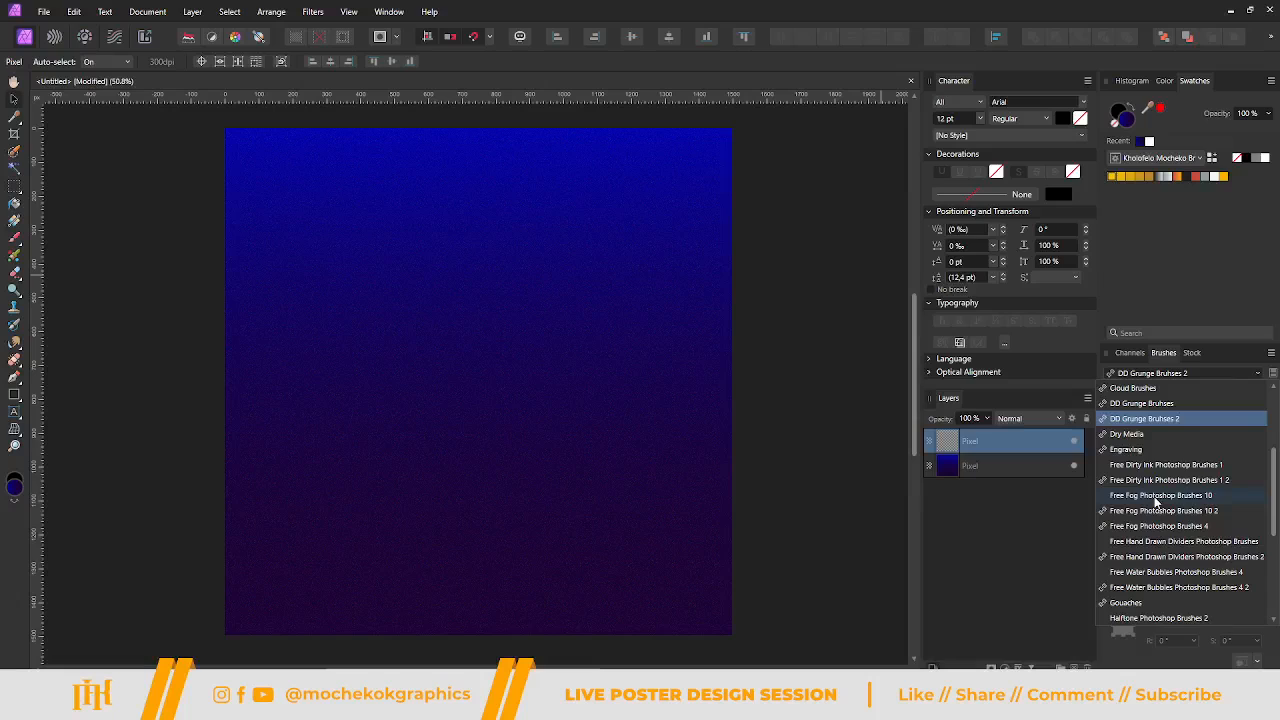
{"action": "scroll", "coordinate": [1156, 503], "scroll_direction": "up", "scroll_amount": 5}
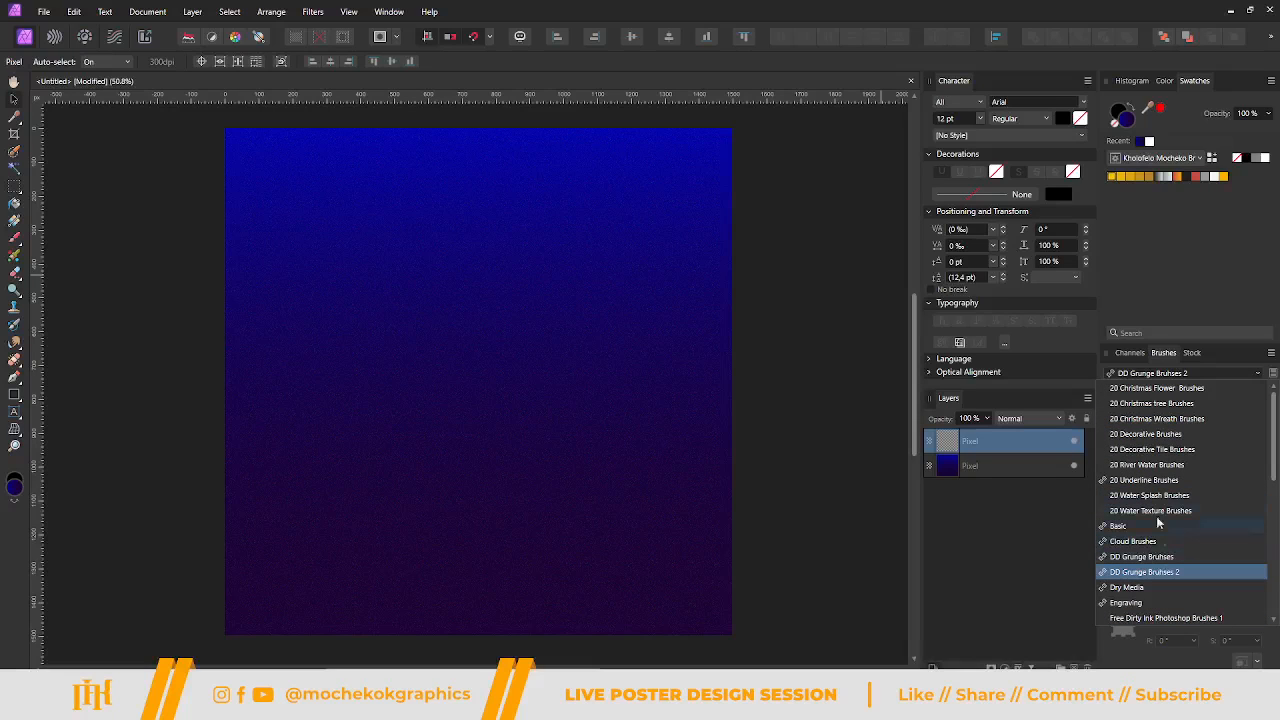
{"action": "left_click", "coordinate": [1177, 374]}
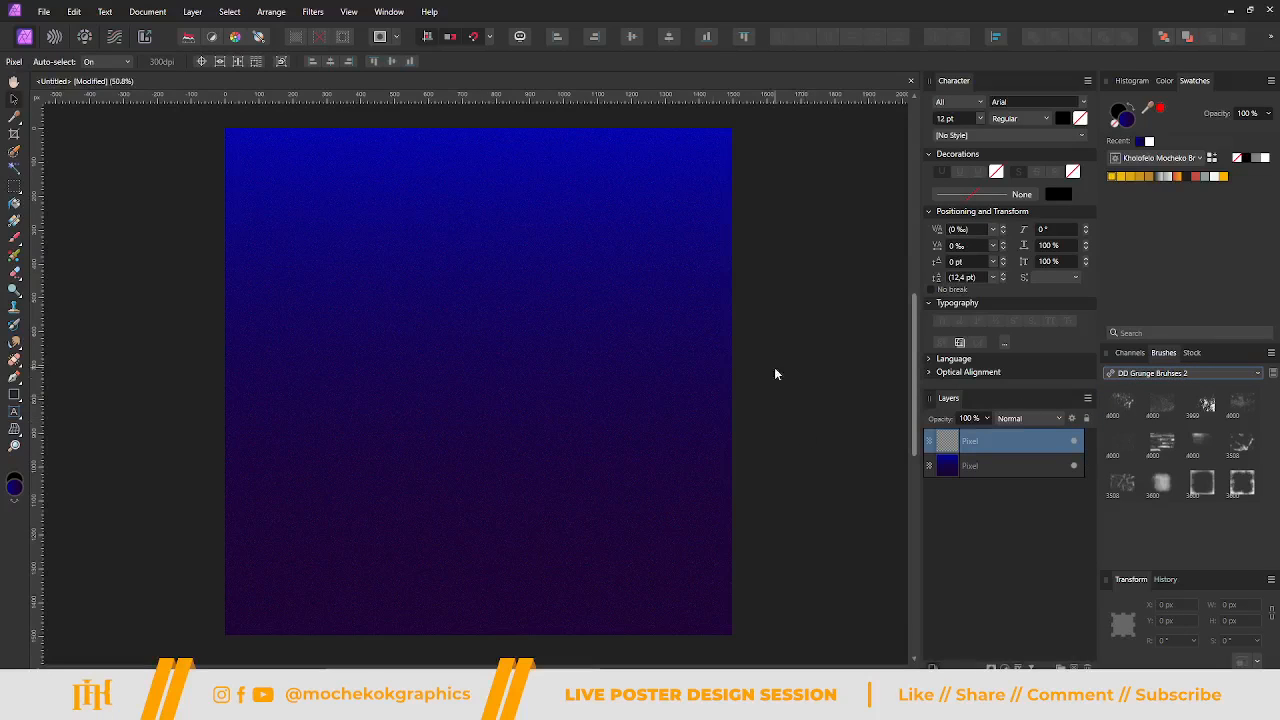
{"action": "scroll", "coordinate": [560, 352], "scroll_direction": "up", "scroll_amount": 1}
{"action": "scroll", "coordinate": [390, 383], "scroll_direction": "down", "scroll_amount": 2}
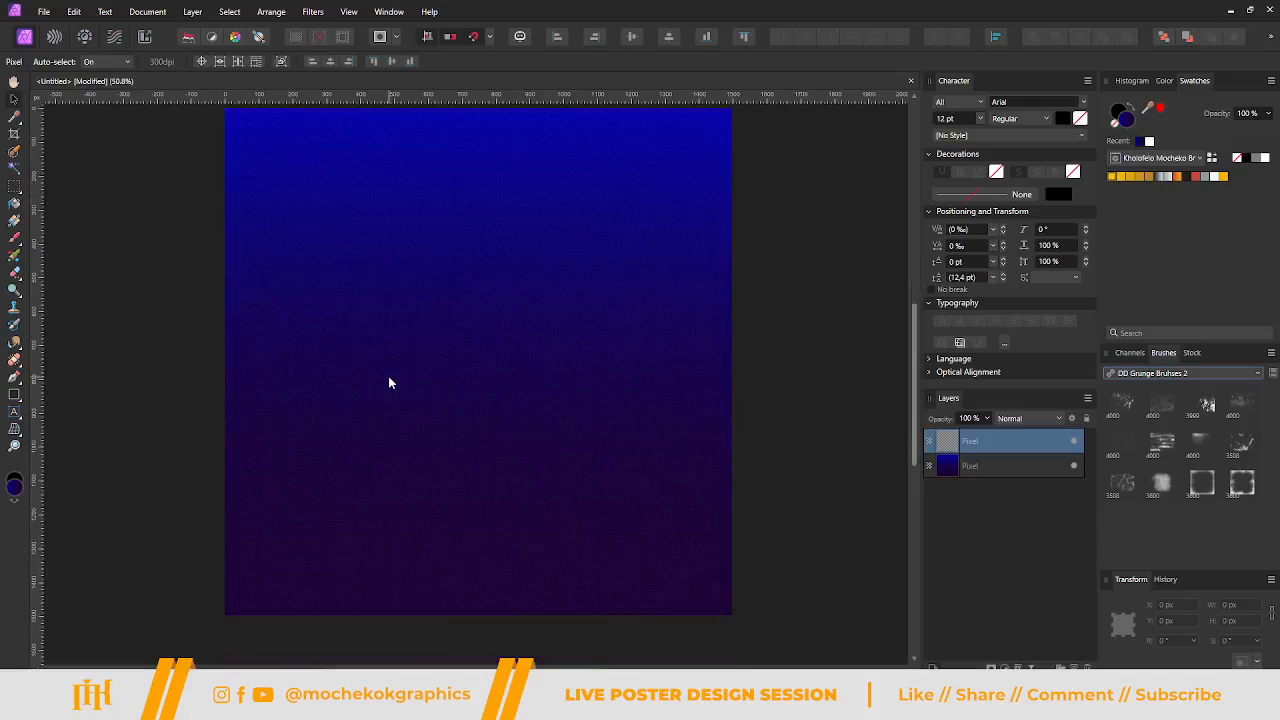
{"action": "scroll", "coordinate": [390, 383], "scroll_direction": "up", "scroll_amount": 1}
{"action": "scroll", "coordinate": [390, 383], "scroll_direction": "down", "scroll_amount": 2}
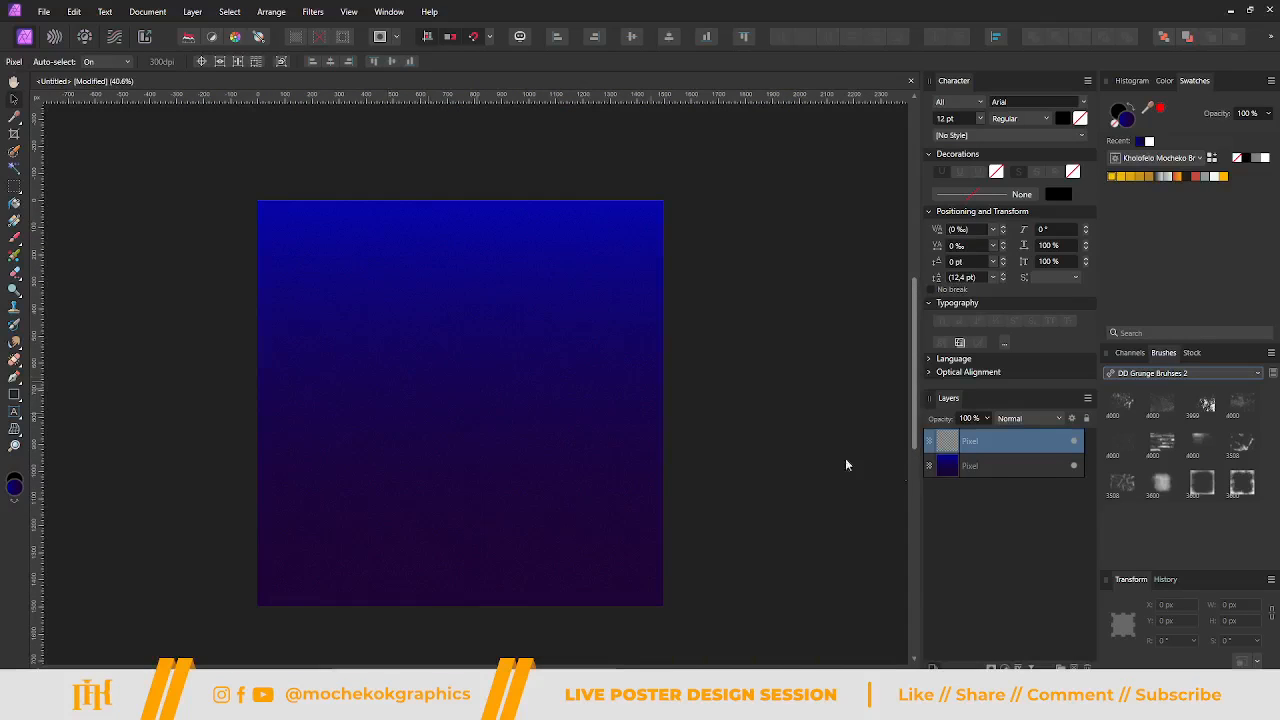
Make the empty upper pixel layer active and switch the brush set to Basic.
{"action": "left_click", "coordinate": [966, 467]}
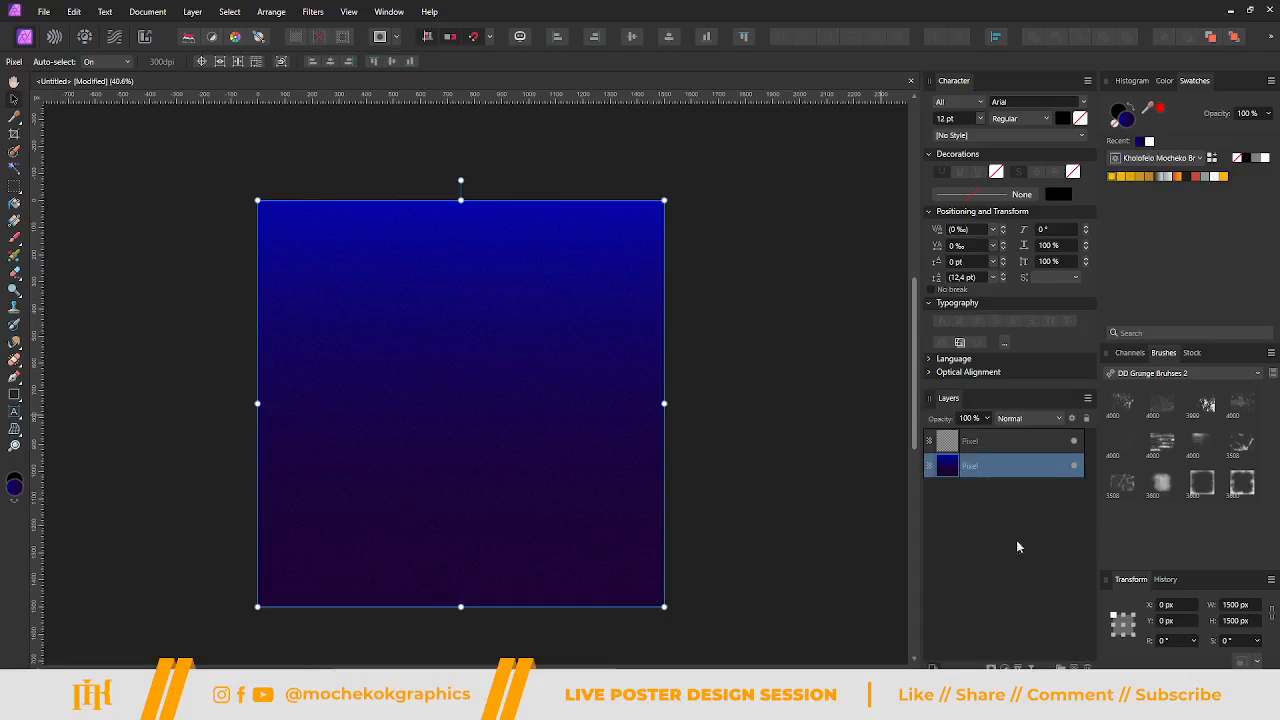
{"action": "left_click", "coordinate": [996, 446]}
{"action": "left_click", "coordinate": [1158, 374]}
{"action": "scroll", "coordinate": [1165, 400], "scroll_direction": "down", "scroll_amount": 2}
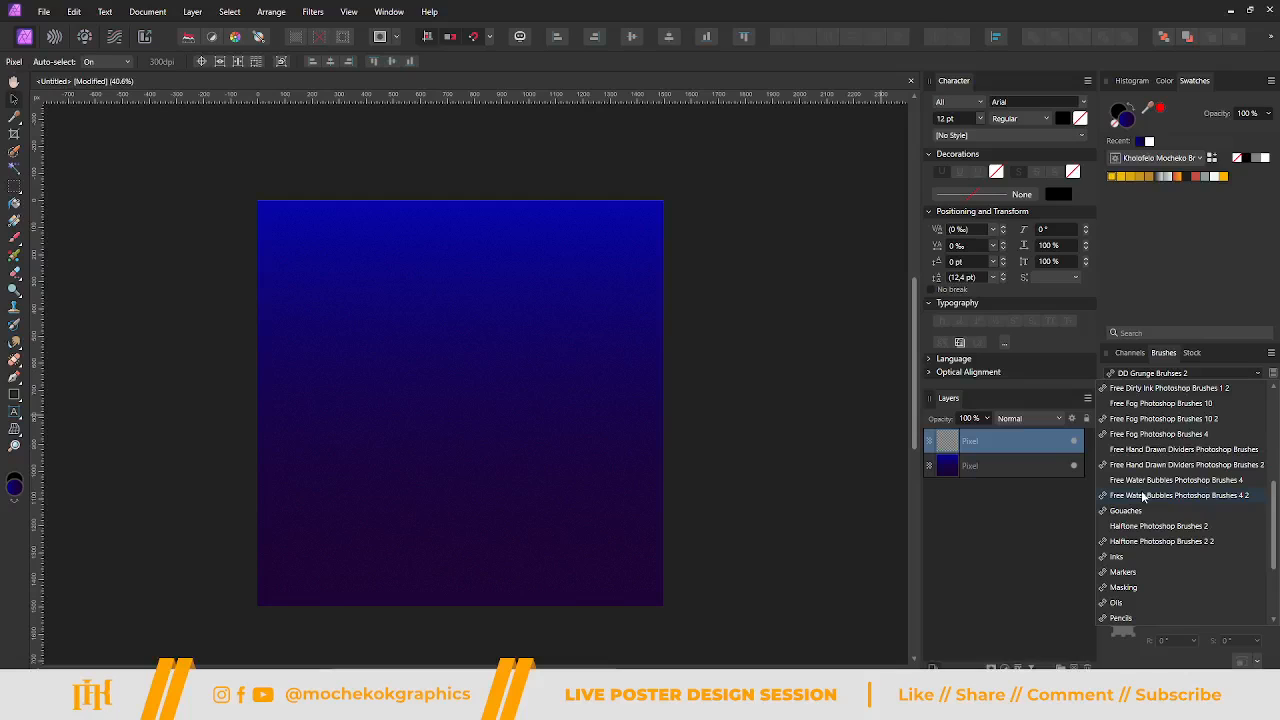
{"action": "scroll", "coordinate": [1150, 522], "scroll_direction": "down", "scroll_amount": 1}
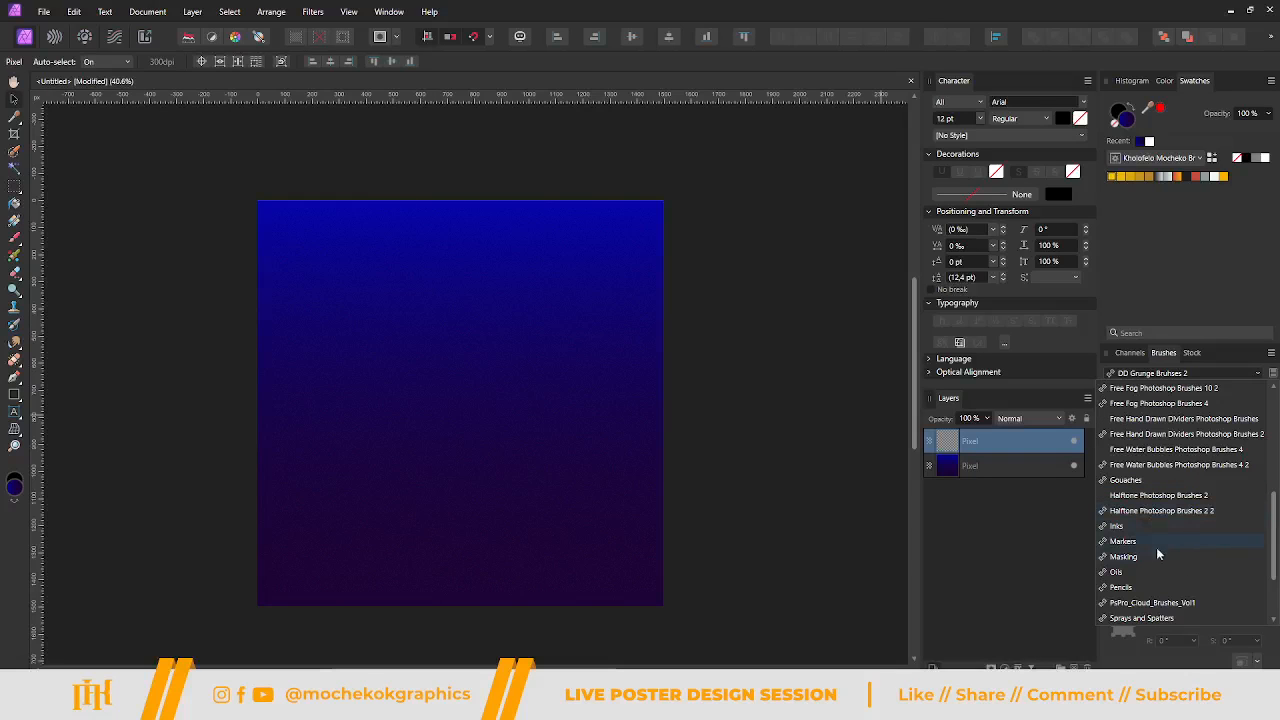
{"action": "scroll", "coordinate": [1147, 540], "scroll_direction": "down", "scroll_amount": 3}
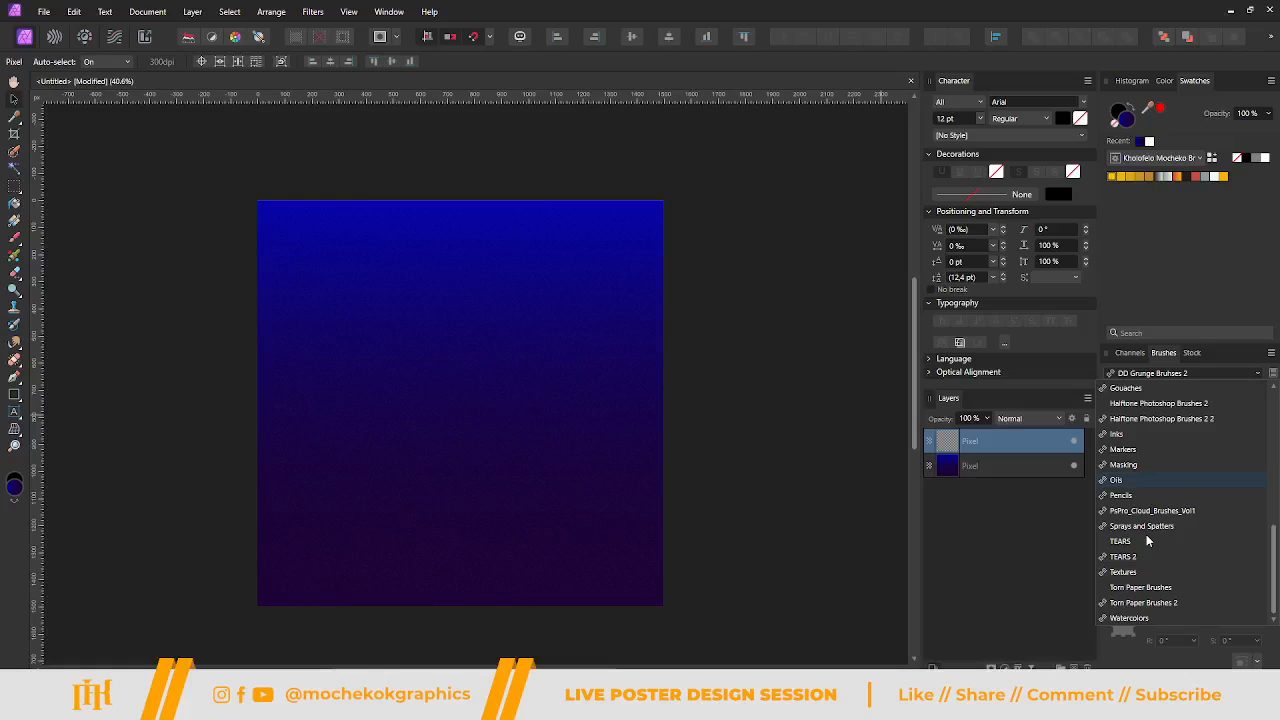
{"action": "scroll", "coordinate": [1147, 540], "scroll_direction": "up", "scroll_amount": 1}
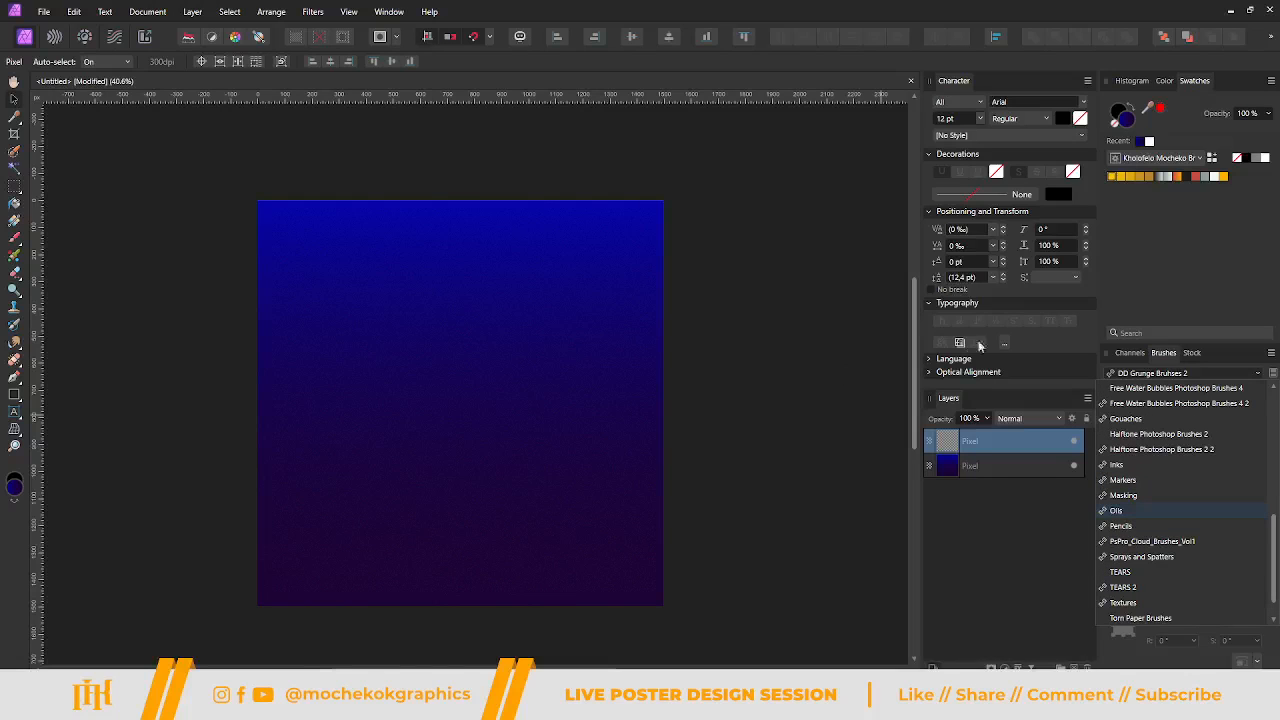
{"action": "scroll", "coordinate": [1180, 470], "scroll_direction": "up", "scroll_amount": 10}
{"action": "scroll", "coordinate": [1136, 438], "scroll_direction": "up", "scroll_amount": 1}
{"action": "left_click", "coordinate": [1130, 527]}
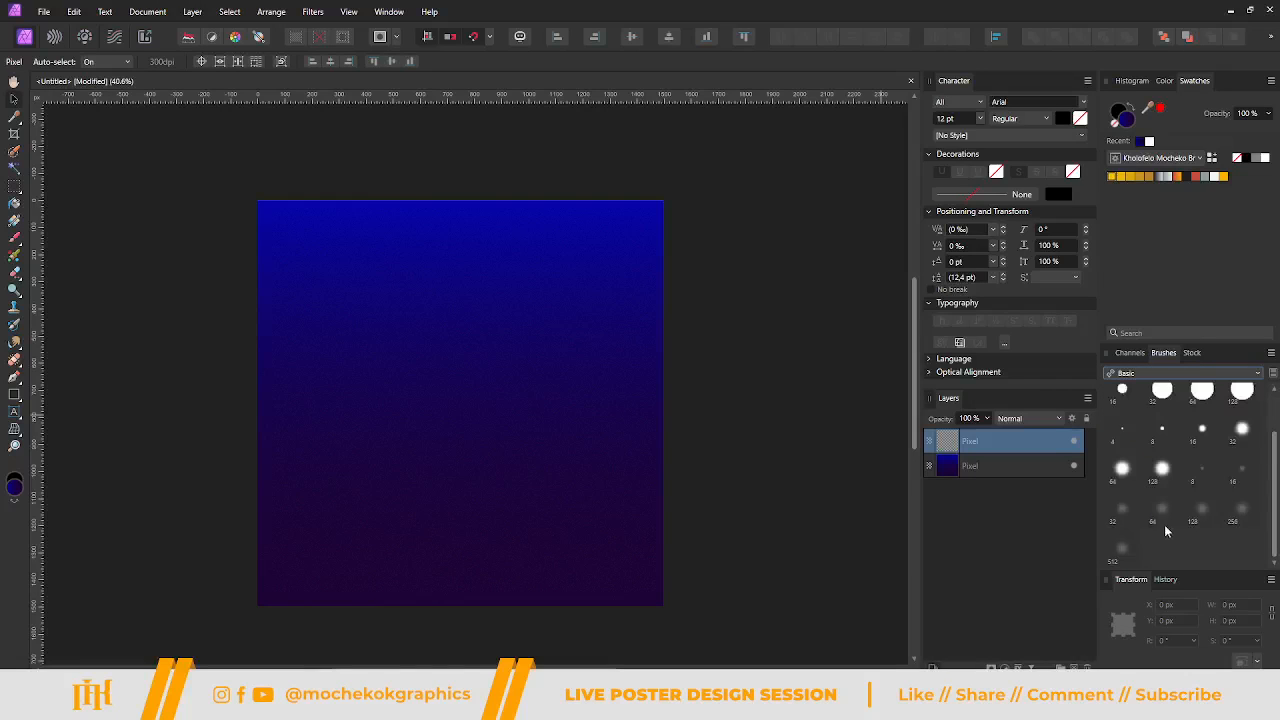
Choose the soft 128 px Basic brush with black as the paint colour and set the empty layer's blend mode to Multiply.
{"action": "left_click", "coordinate": [1162, 523]}
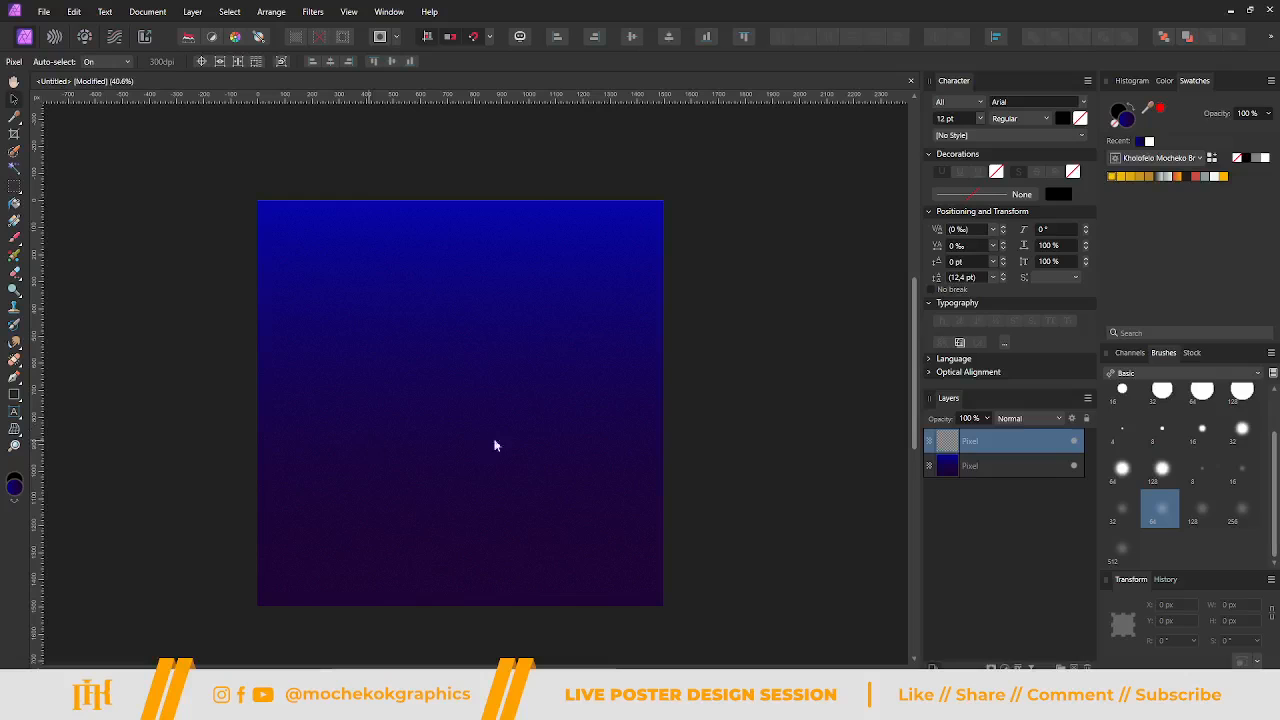
{"action": "left_click", "coordinate": [1198, 513]}
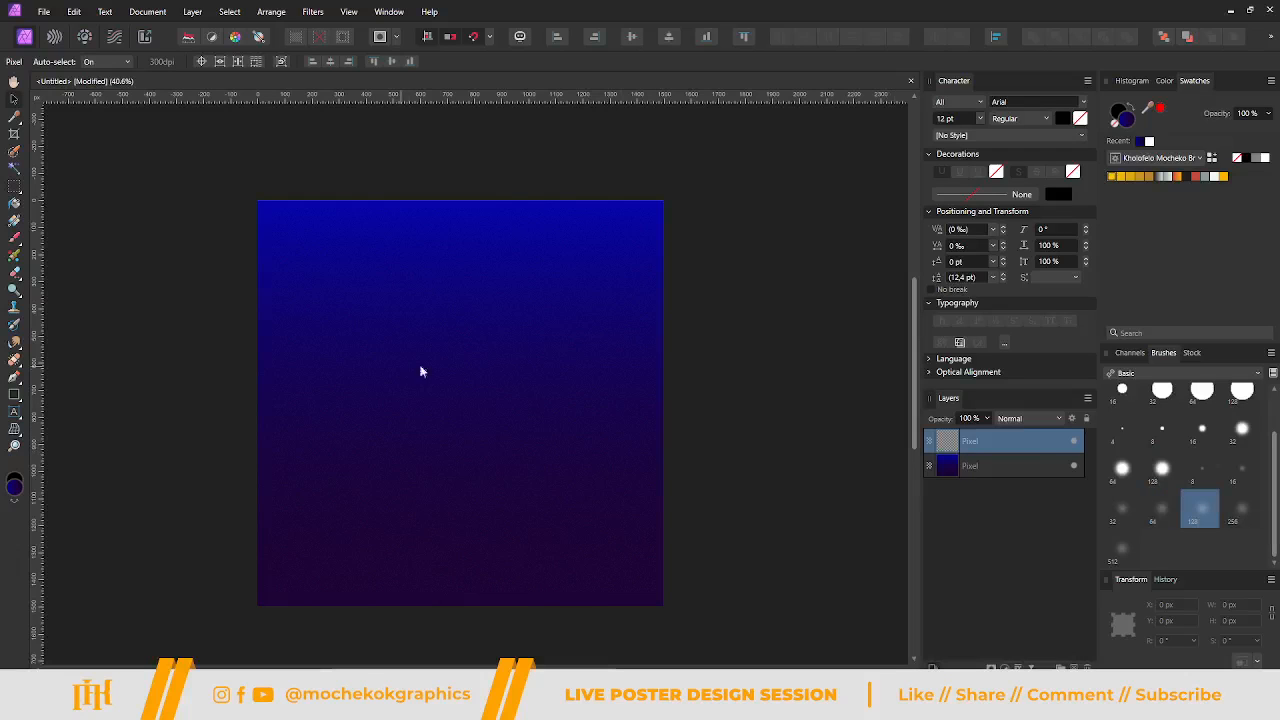
{"action": "double_click", "coordinate": [1120, 116]}
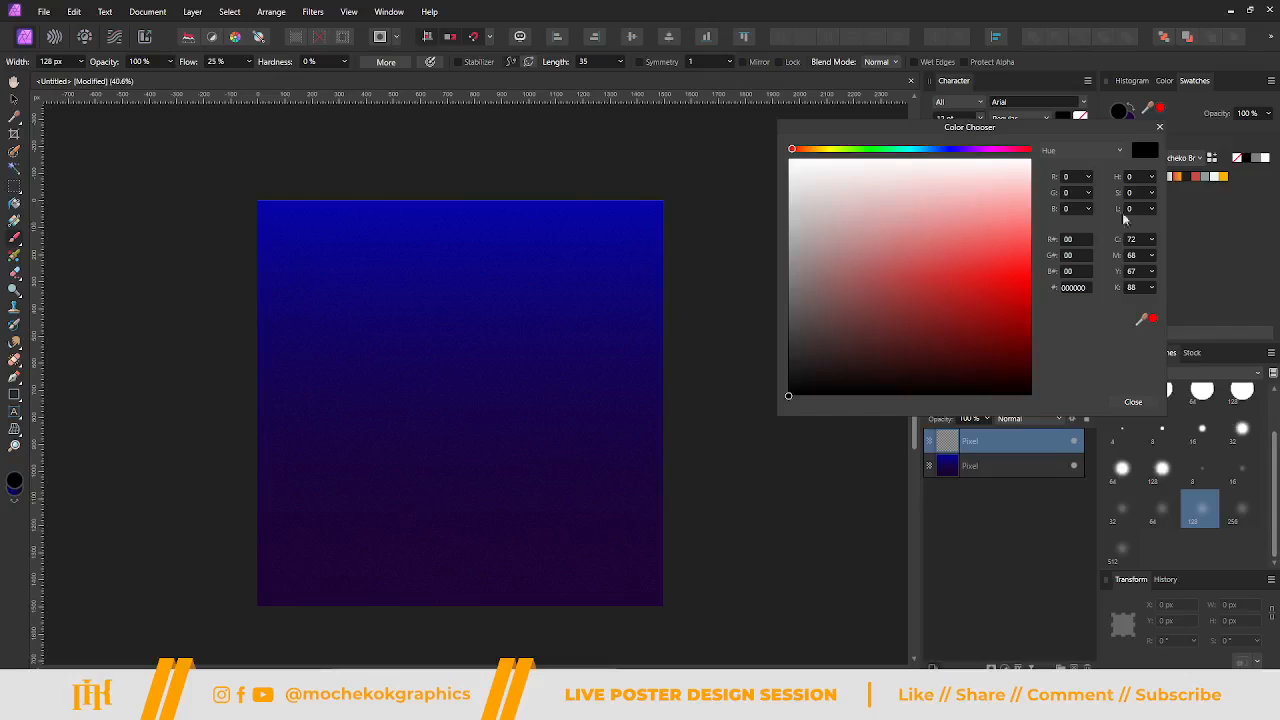
{"action": "left_click", "coordinate": [1159, 127]}
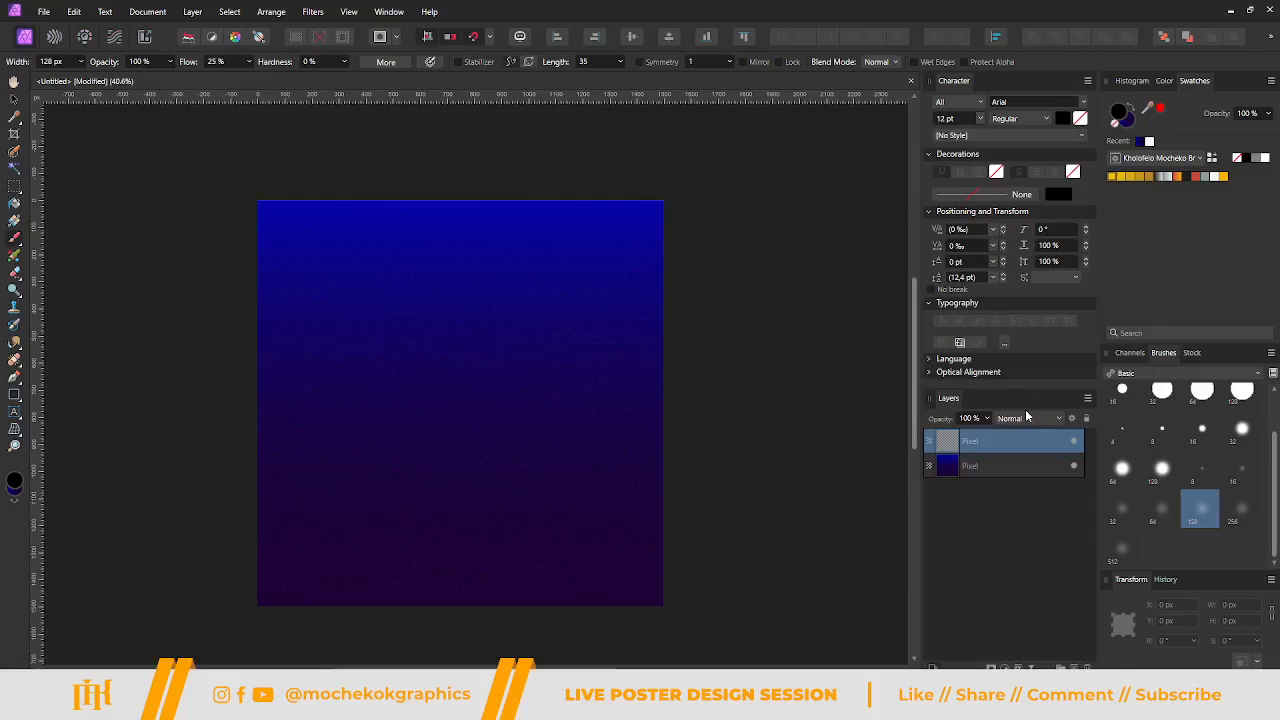
{"action": "left_click", "coordinate": [1020, 418]}
{"action": "left_click", "coordinate": [1025, 468]}
Enlarge the brush width to about 2975 px and paint soft black shading over the upper part of the poster.
{"action": "key", "text": "bracketright"}
{"action": "key", "text": "bracketright"}
{"action": "key", "text": "bracketright"}
{"action": "key", "text": "bracketright"}
{"action": "key", "text": "bracketright"}
{"action": "key", "text": "bracketright"}
{"action": "key", "text": "bracketright"}
{"action": "key", "text": "bracketright"}
{"action": "key", "text": "bracketright"}
{"action": "key", "text": "bracketright"}
{"action": "key", "text": "bracketright"}
{"action": "key", "text": "bracketright"}
{"action": "key", "text": "bracketright"}
{"action": "key", "text": "bracketright"}
{"action": "key", "text": "bracketright"}
{"action": "key", "text": "bracketright"}
{"action": "key", "text": "bracketright"}
{"action": "key", "text": "bracketright"}
{"action": "key", "text": "bracketright"}
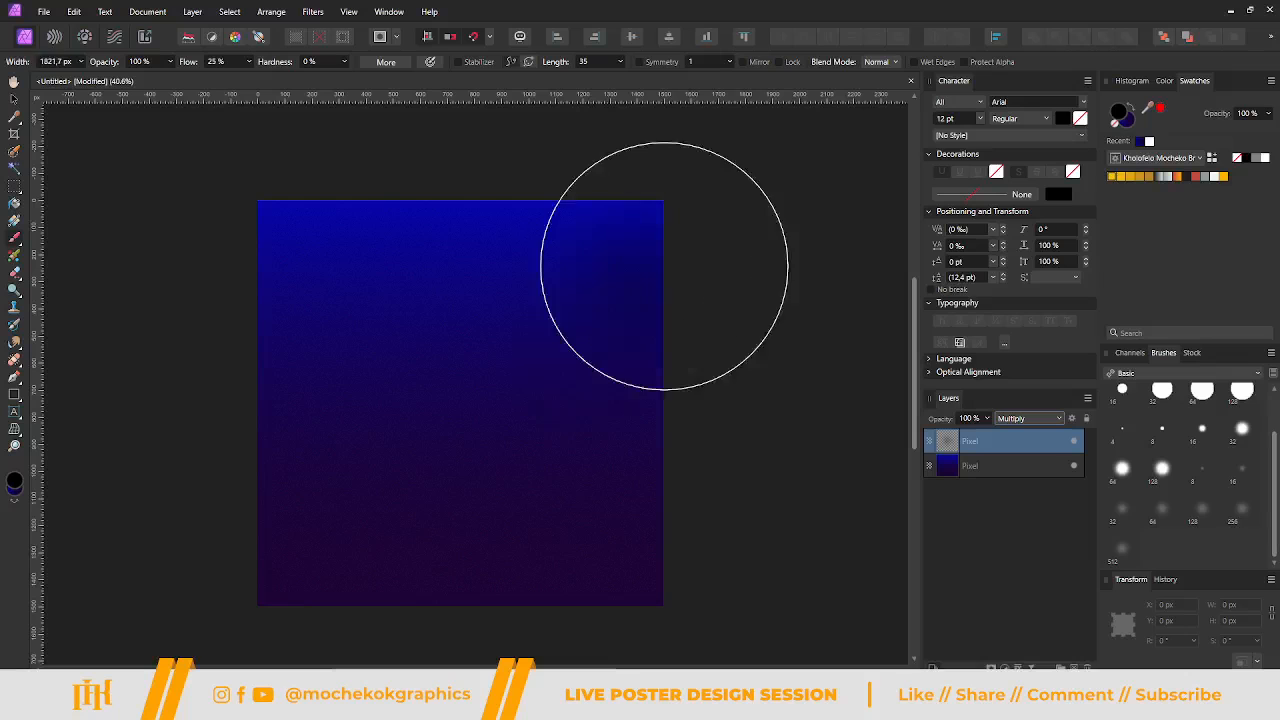
{"action": "key", "text": "bracketright"}
{"action": "key", "text": "bracketright"}
{"action": "key", "text": "bracketright"}
{"action": "key", "text": "bracketright"}
{"action": "key", "text": "bracketright"}
{"action": "key", "text": "bracketleft"}
{"action": "key", "text": "bracketleft"}
{"action": "key", "text": "bracketleft"}
{"action": "key", "text": "bracketright"}
{"action": "key", "text": "bracketright"}
{"action": "key", "text": "bracketright"}
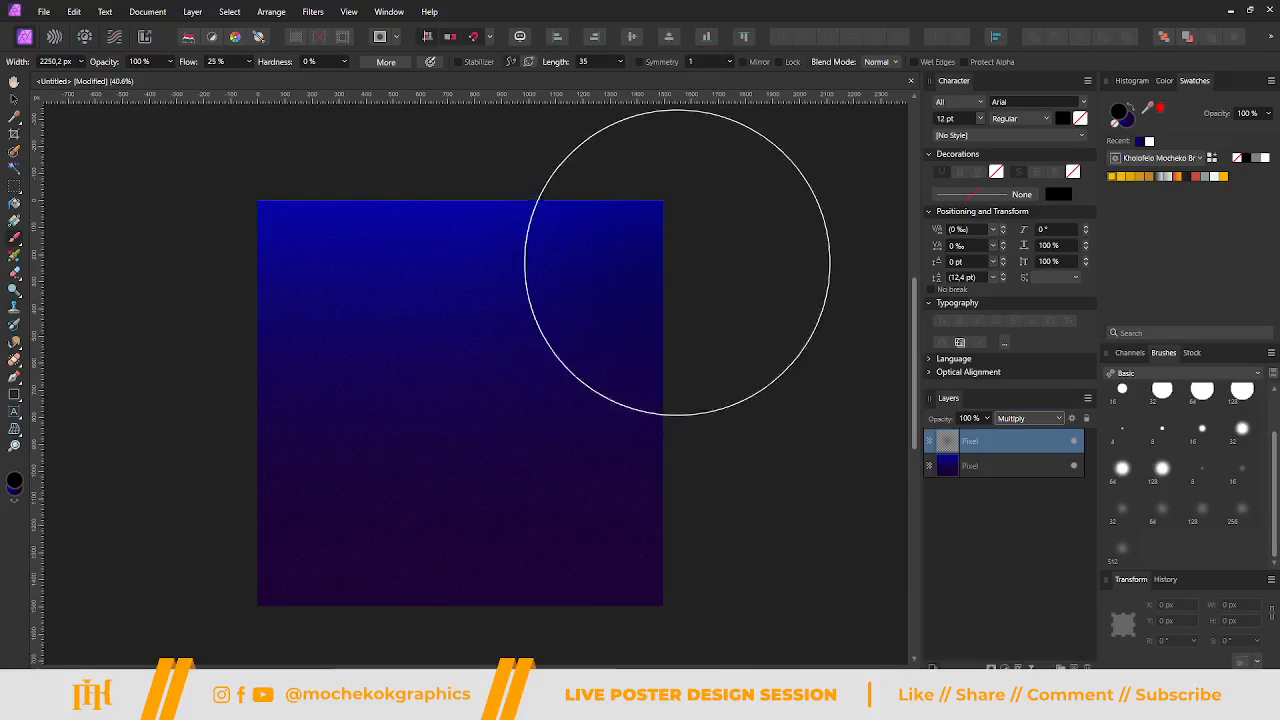
{"action": "mouse_move", "coordinate": [690, 262]}
{"action": "left_mouse_down"}
{"action": "mouse_move", "coordinate": [400, 191]}
{"action": "mouse_move", "coordinate": [171, 257]}
{"action": "mouse_move", "coordinate": [788, 224]}
{"action": "mouse_move", "coordinate": [646, 223]}
{"action": "mouse_move", "coordinate": [186, 286]}
{"action": "mouse_move", "coordinate": [1085, 407]}
{"action": "left_mouse_up"}
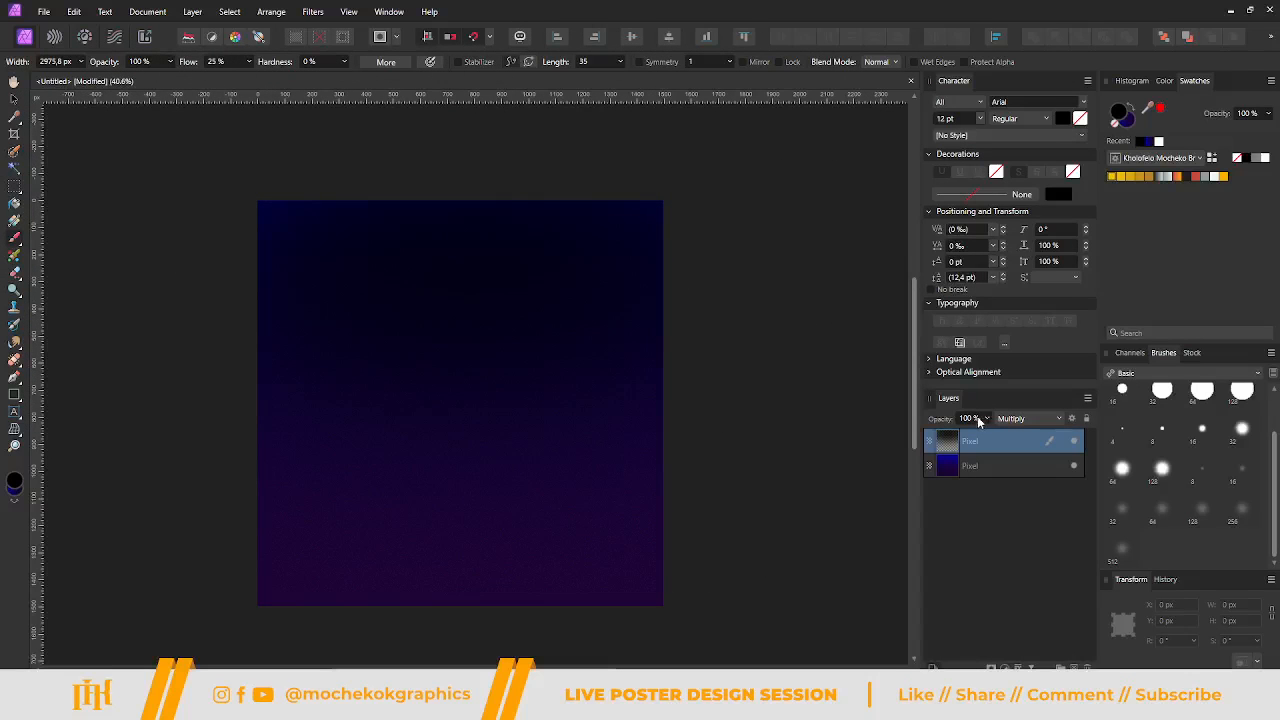
Set the black shading layer's opacity to 50% and deselect it.
{"action": "scroll", "coordinate": [976, 421], "scroll_direction": "down", "scroll_amount": 1}
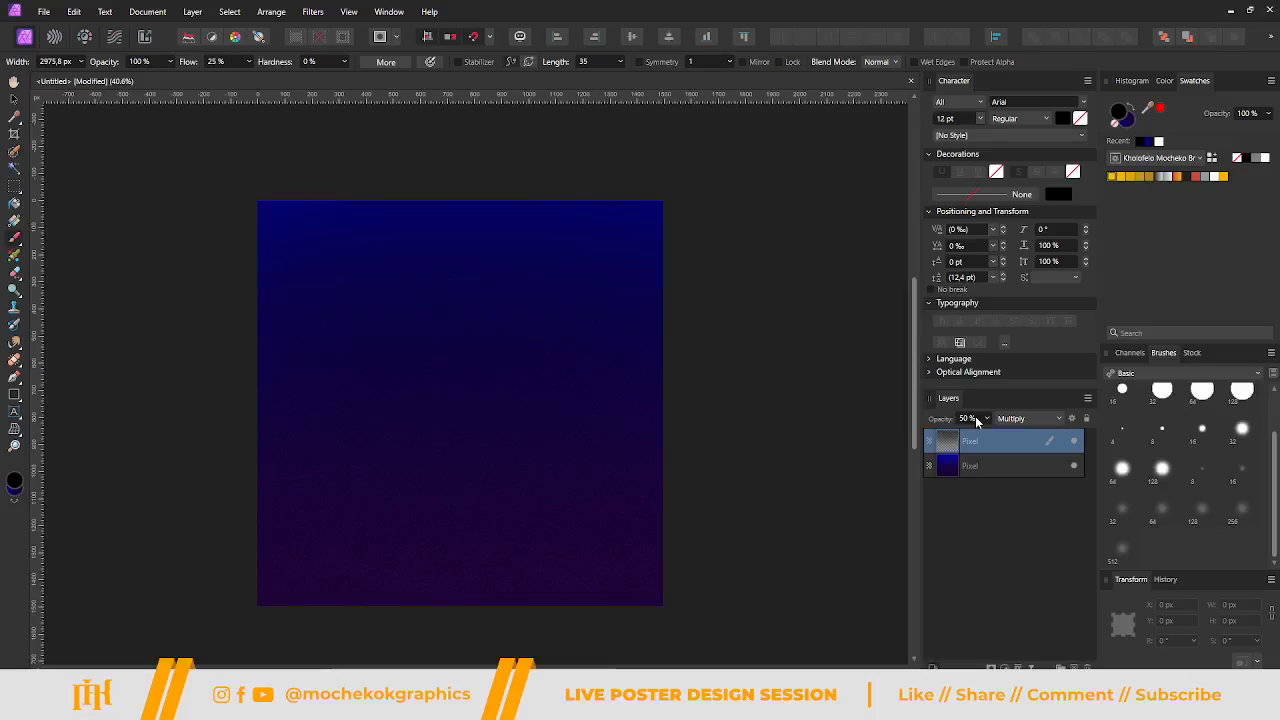
{"action": "left_click", "coordinate": [14, 99]}
{"action": "left_click", "coordinate": [743, 239]}
{"action": "scroll", "coordinate": [705, 280], "scroll_direction": "down", "scroll_amount": 3}
{"action": "scroll", "coordinate": [680, 291], "scroll_direction": "up", "scroll_amount": 3}
{"action": "scroll", "coordinate": [535, 279], "scroll_direction": "down", "scroll_amount": 3}
{"action": "scroll", "coordinate": [489, 298], "scroll_direction": "up", "scroll_amount": 3}
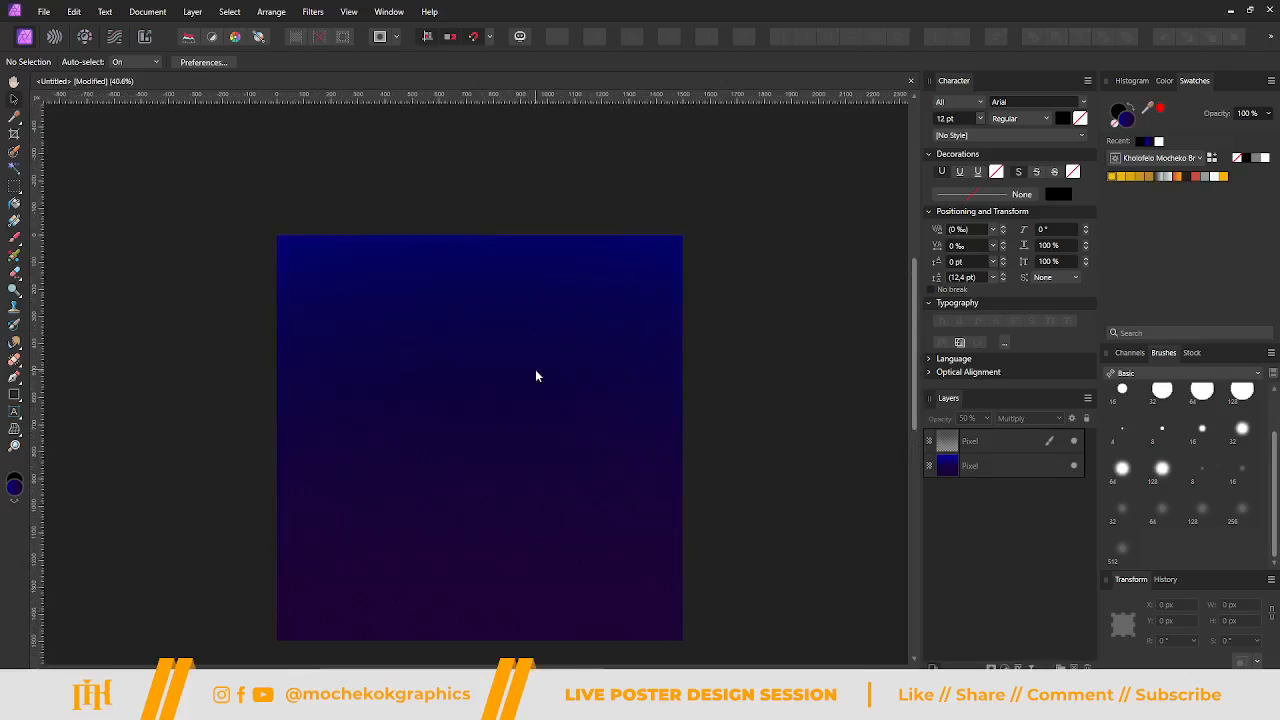
Lock both the shading layer and the gradient background layer, and deselect them.
{"action": "left_click", "coordinate": [990, 452]}
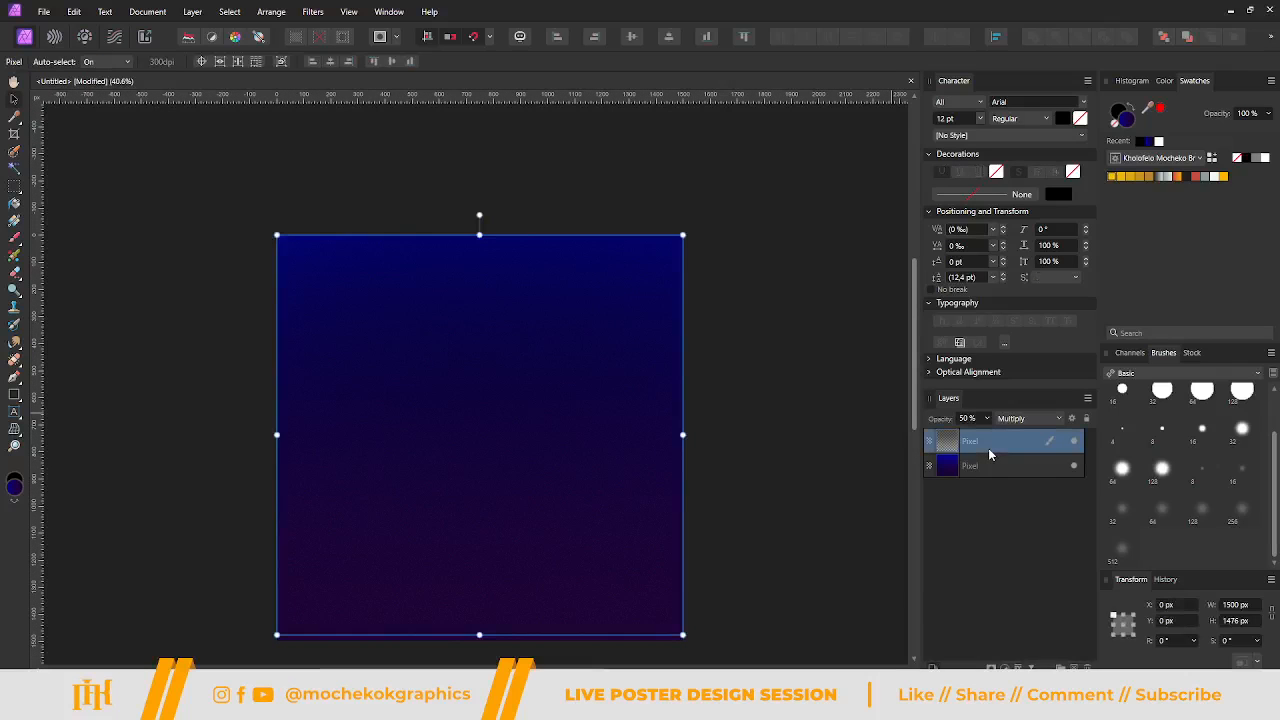
{"action": "left_click", "coordinate": [1025, 470], "text": "shift"}
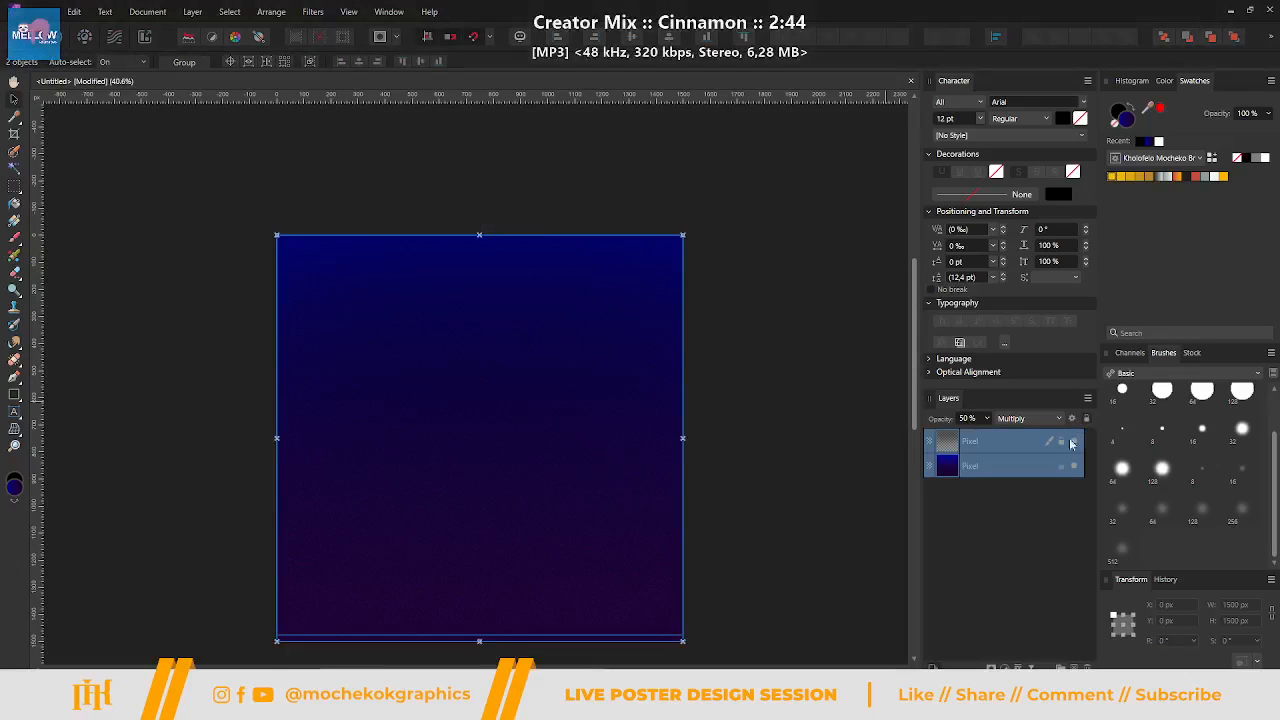
{"action": "left_click", "coordinate": [681, 227]}
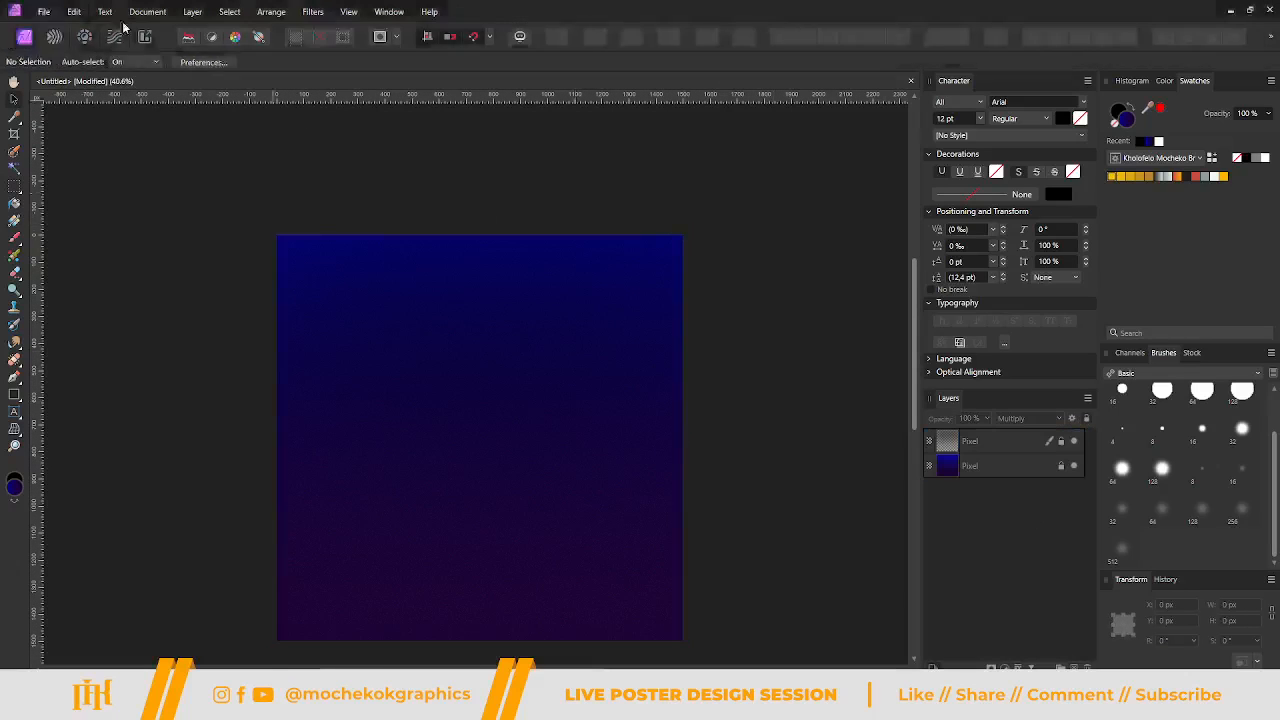
Start placing an image file and browse the images + pngs folder inside the Graphics Design Resources folder.
{"action": "left_click", "coordinate": [44, 11]}
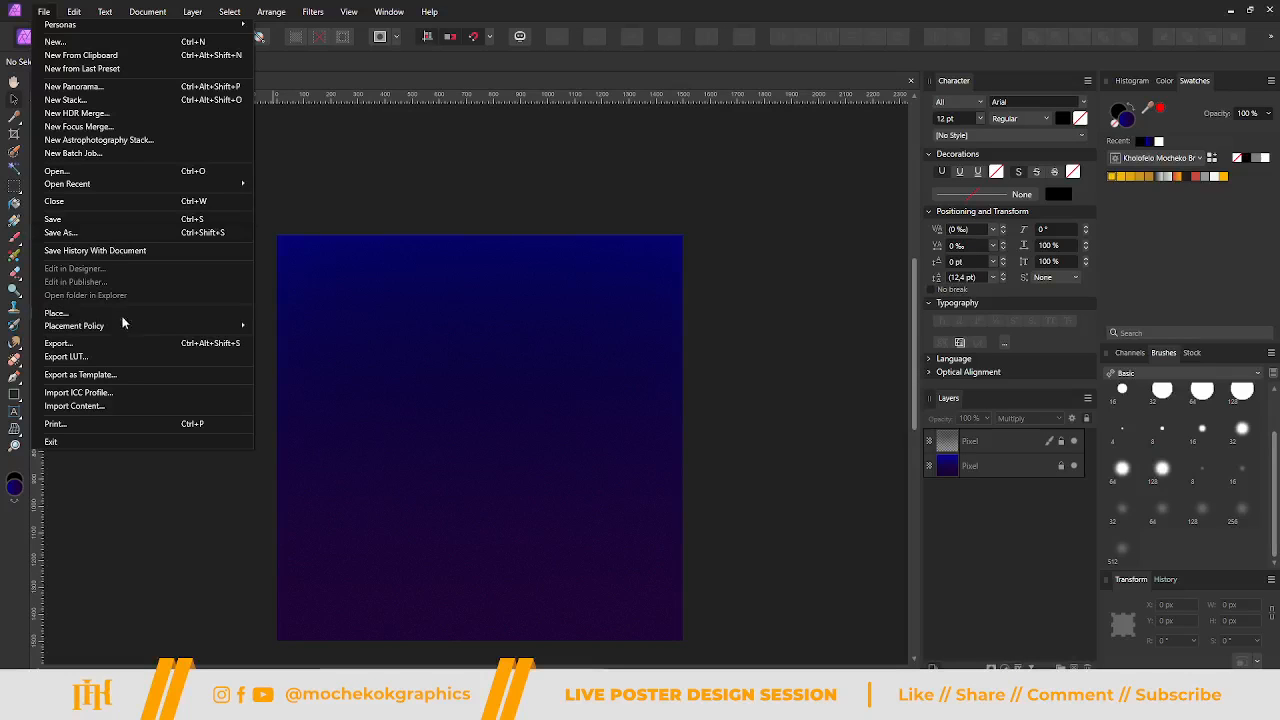
{"action": "left_click", "coordinate": [135, 314]}
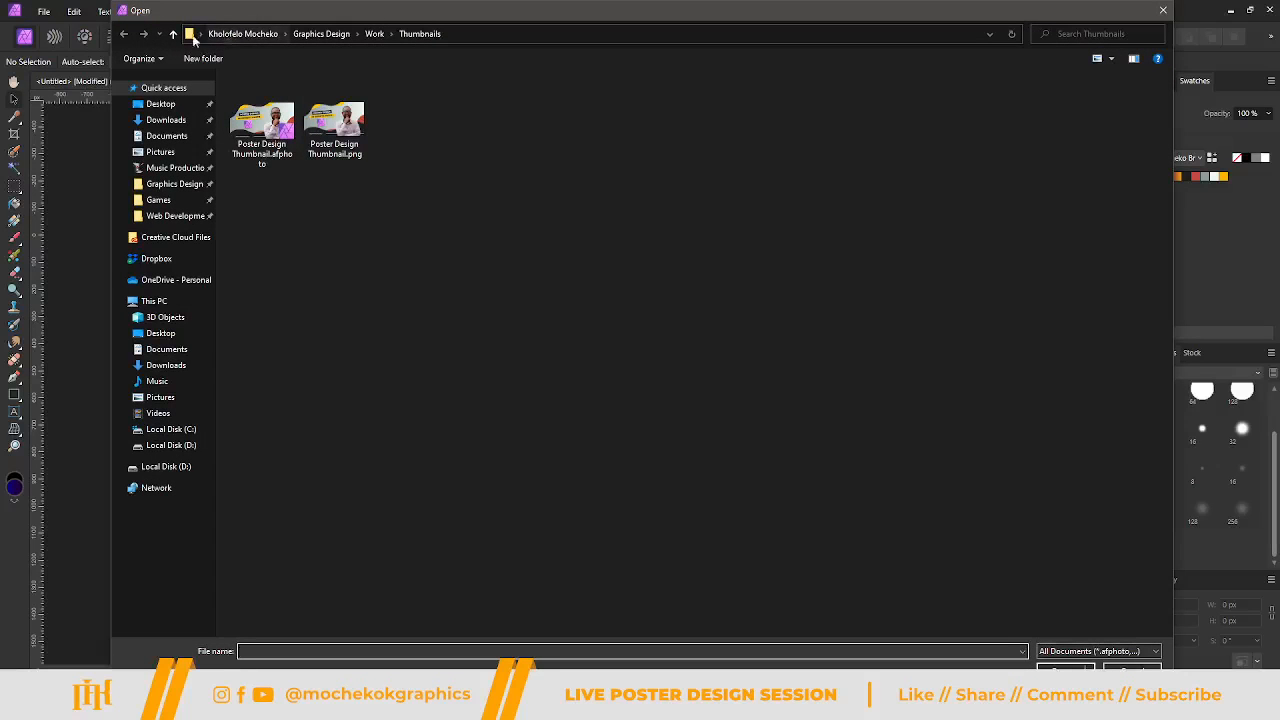
{"action": "left_click", "coordinate": [320, 34]}
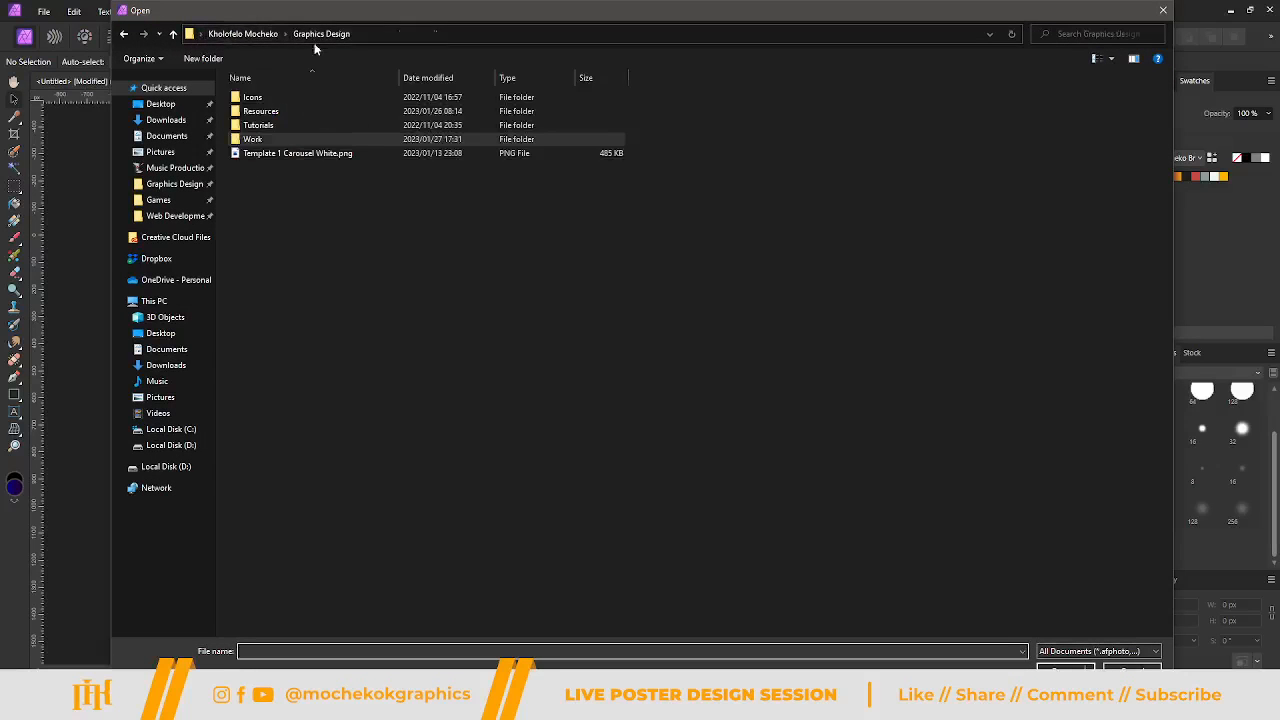
{"action": "double_click", "coordinate": [285, 113]}
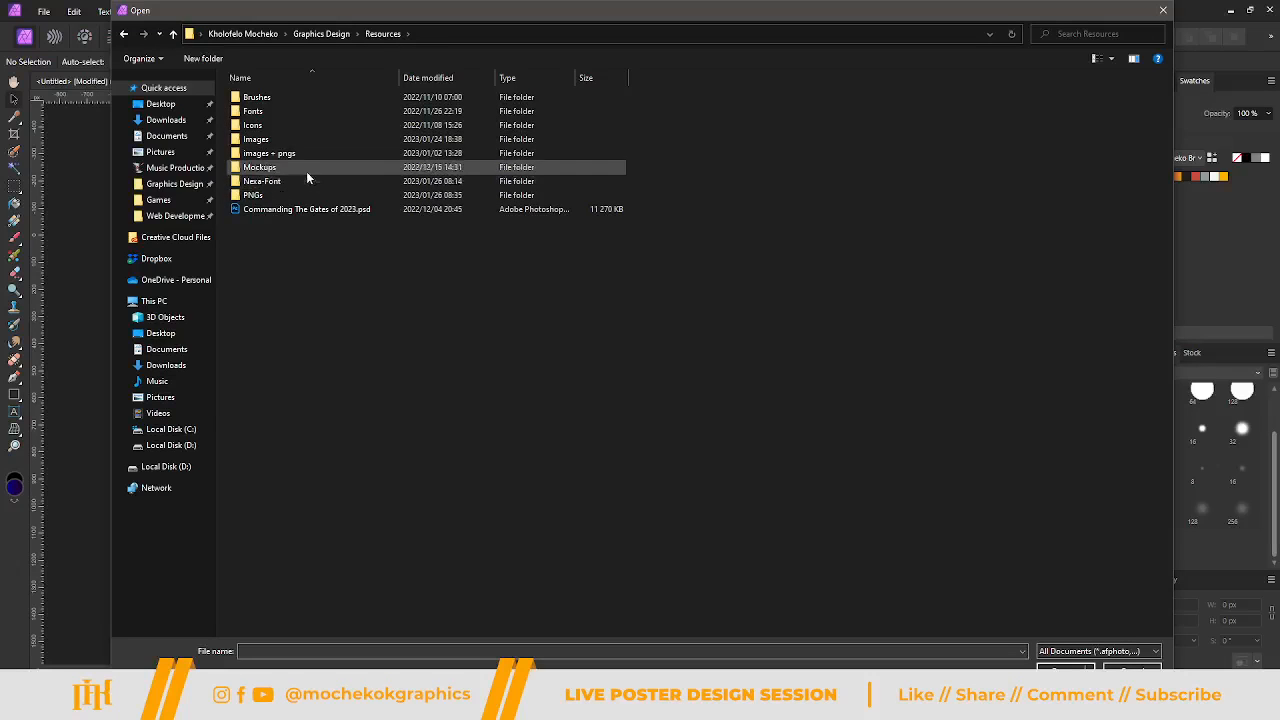
{"action": "double_click", "coordinate": [288, 155]}
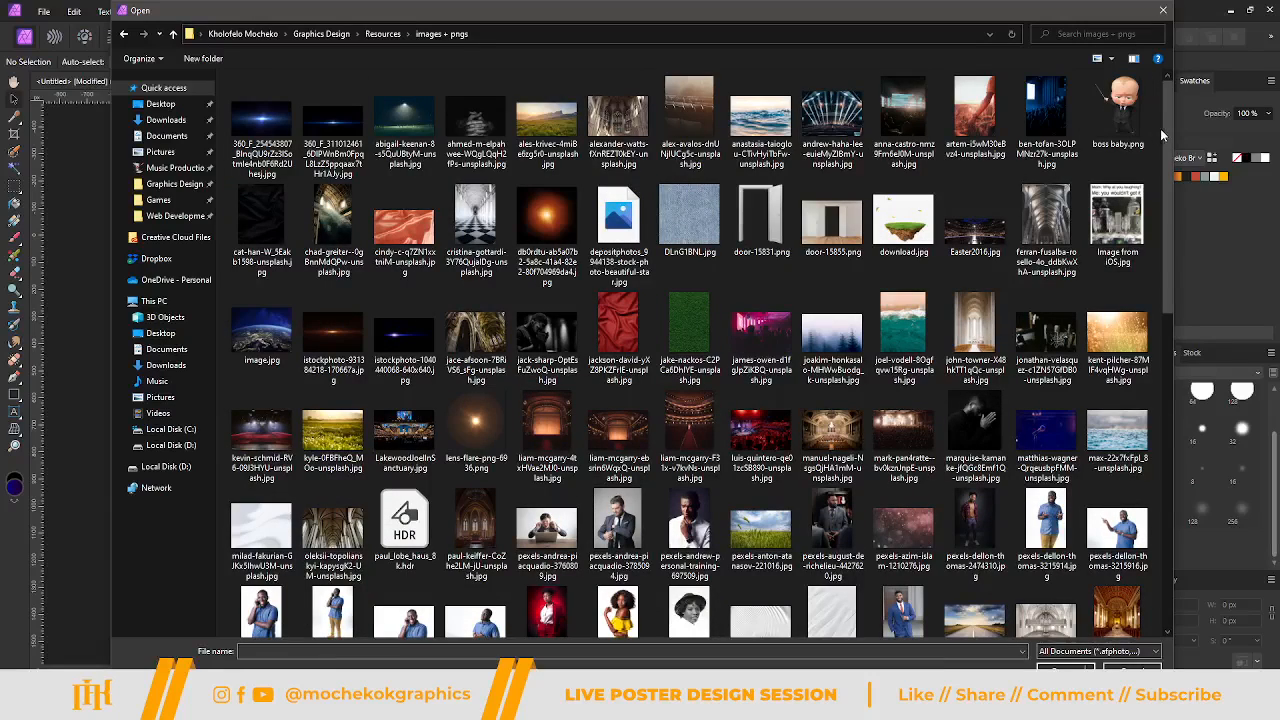
{"action": "mouse_move", "coordinate": [1170, 157]}
{"action": "left_mouse_down"}
{"action": "mouse_move", "coordinate": [1183, 472]}
{"action": "mouse_move", "coordinate": [1172, 142]}
{"action": "left_mouse_up"}
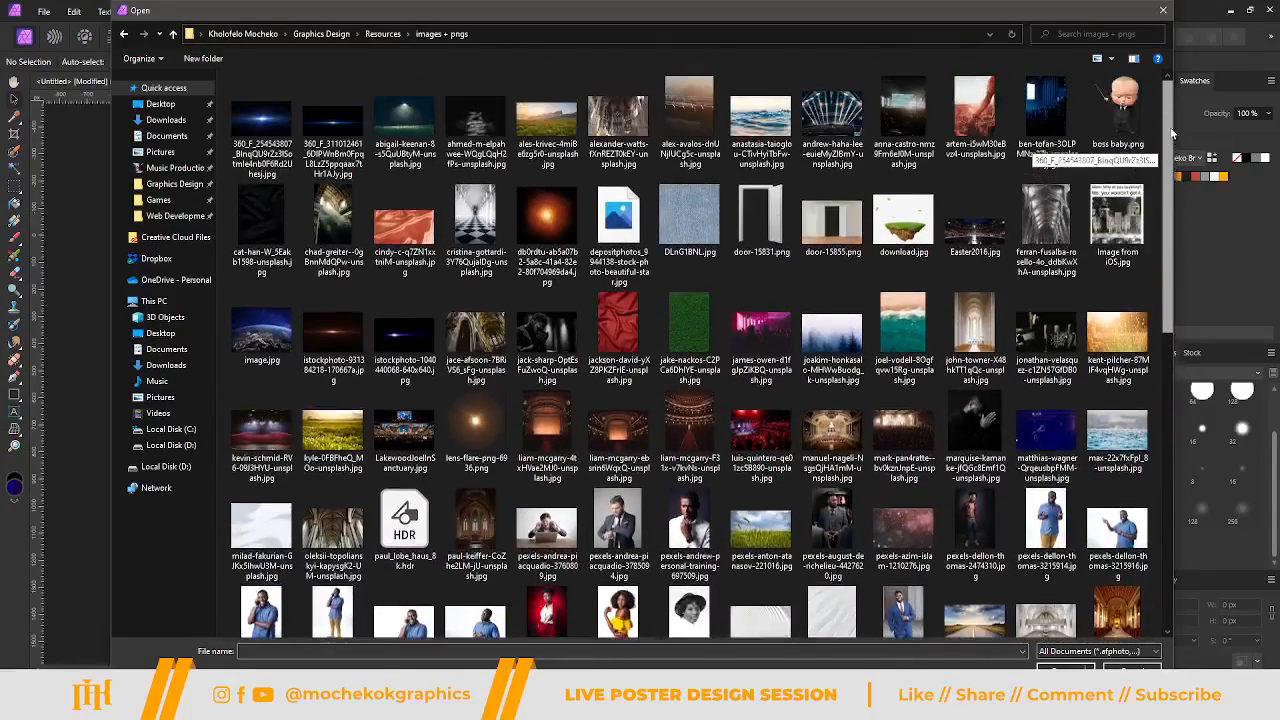
{"action": "left_click", "coordinate": [383, 33]}
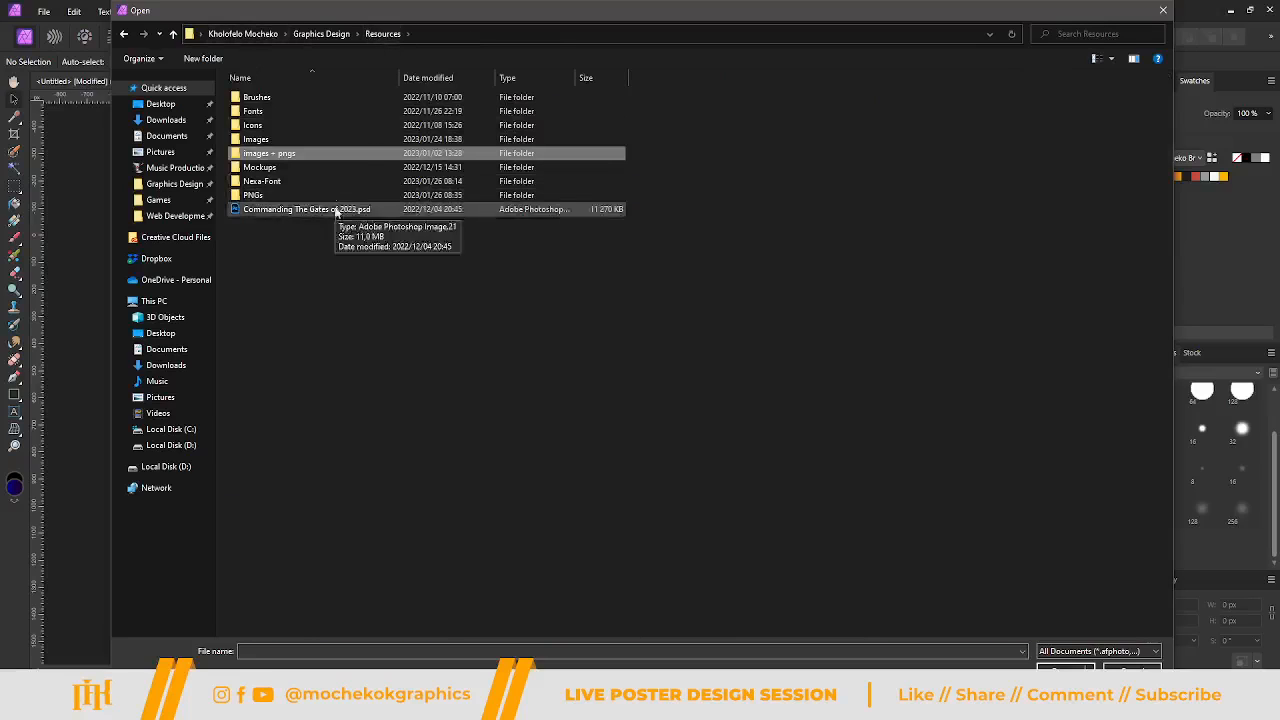
Place pexels-pixabay-356658.jpg from the New subfolder of the Images folder onto the poster.
{"action": "double_click", "coordinate": [304, 141]}
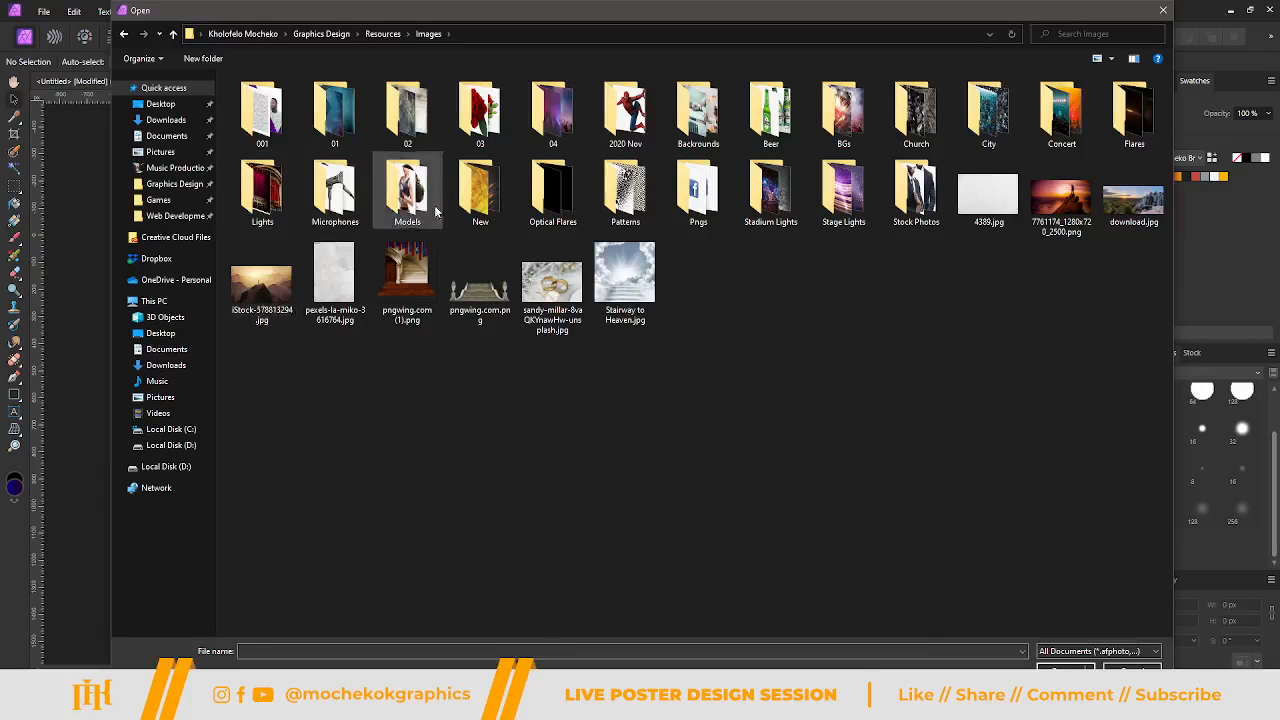
{"action": "double_click", "coordinate": [690, 212]}
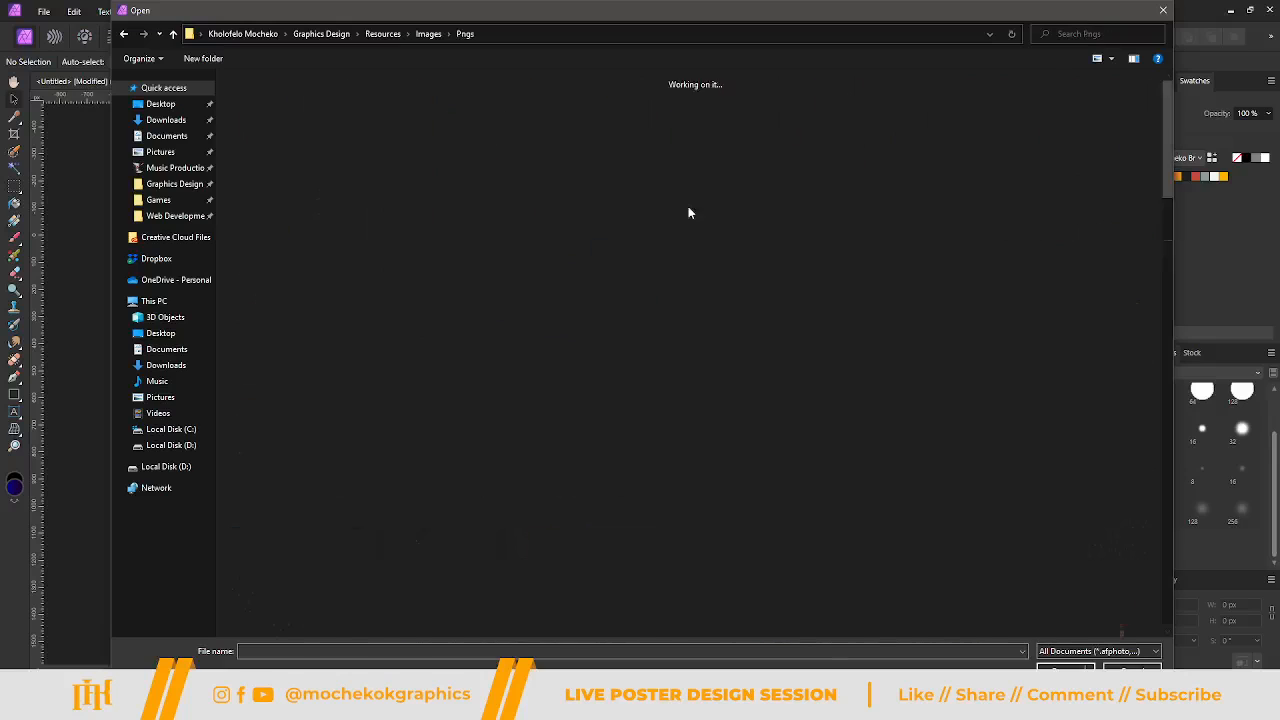
{"action": "key", "text": "alt+Left"}
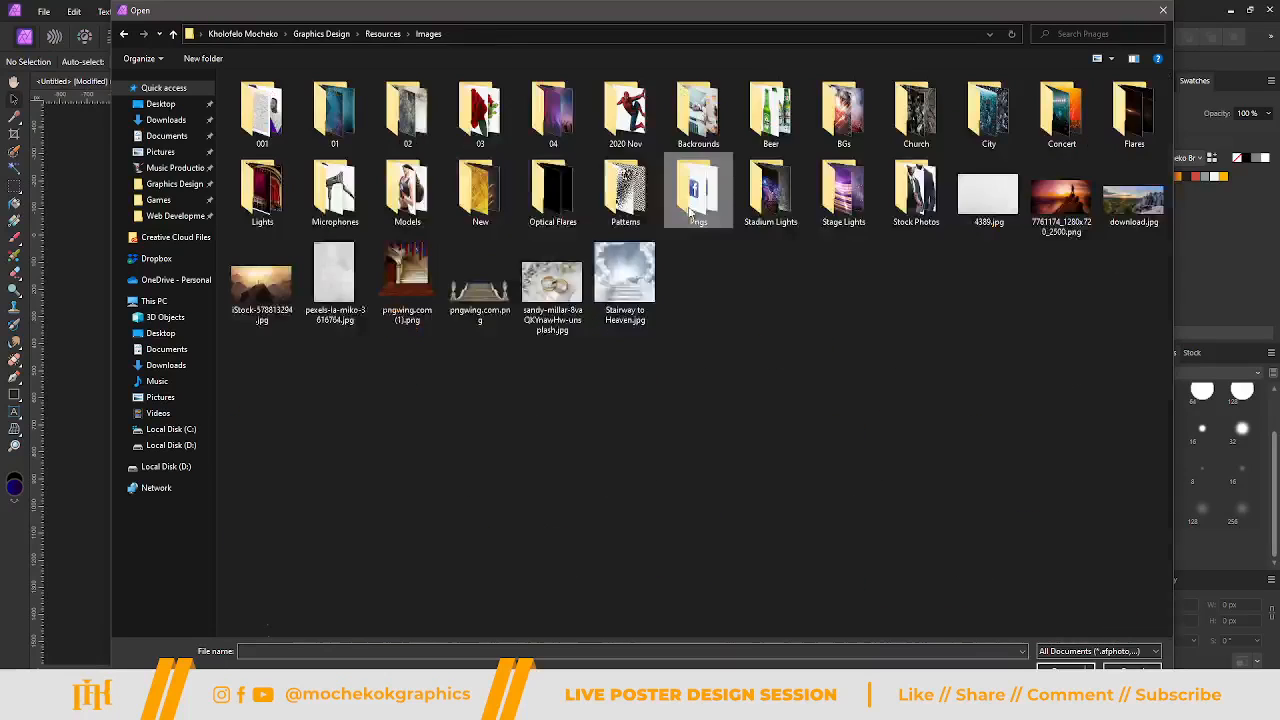
{"action": "double_click", "coordinate": [482, 199]}
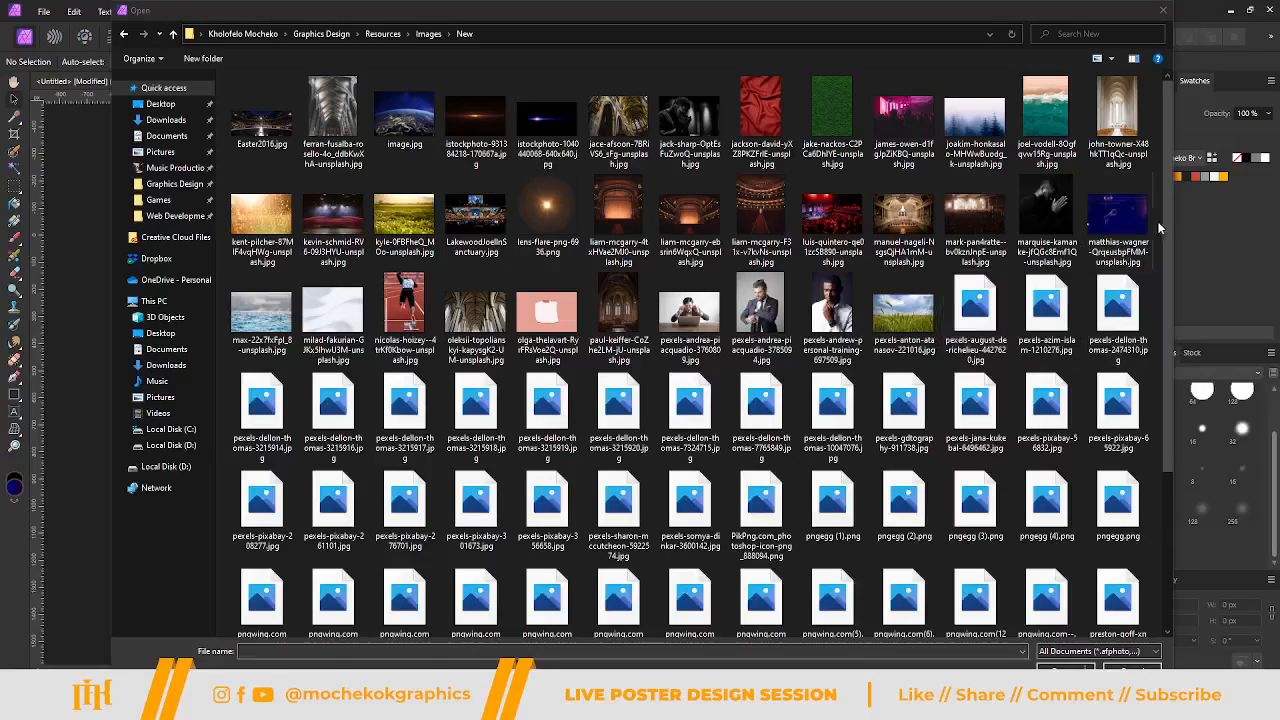
{"action": "left_click_drag", "start_coordinate": [1164, 215], "coordinate": [1188, 368]}
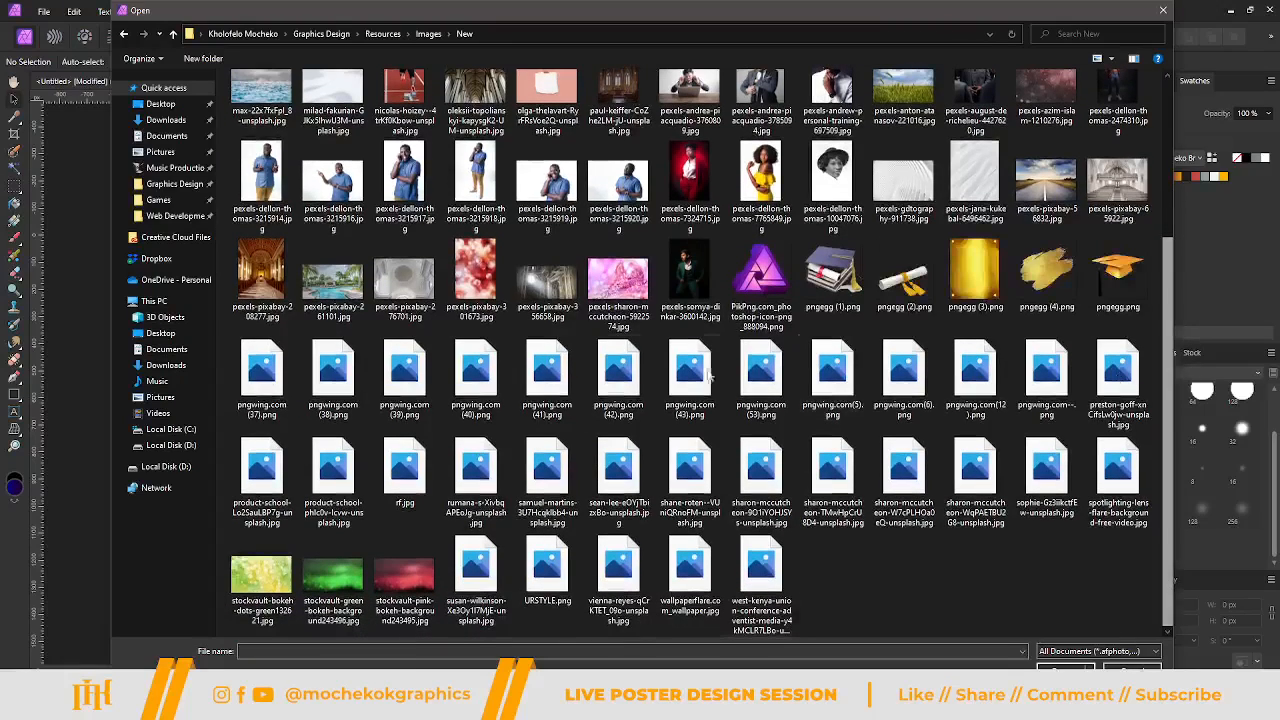
{"action": "left_click", "coordinate": [552, 295]}
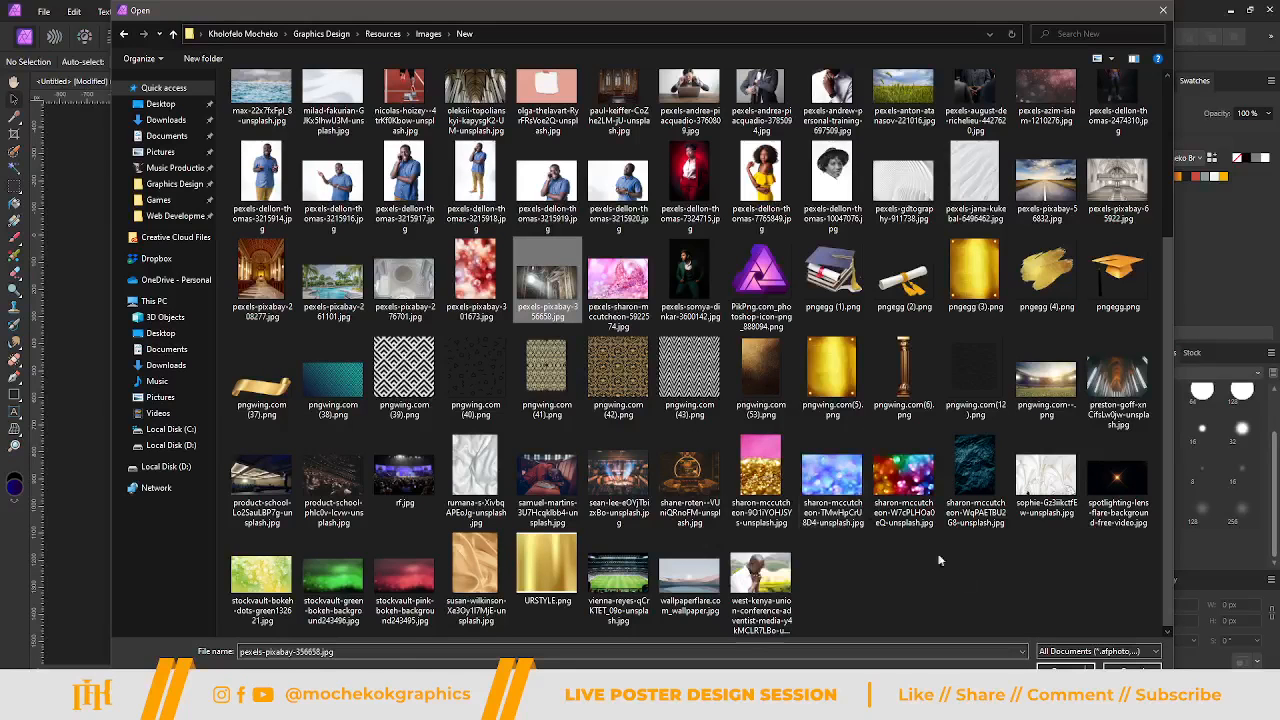
{"action": "left_click", "coordinate": [1065, 670]}
{"action": "left_click_drag", "start_coordinate": [260, 224], "coordinate": [879, 557]}
Resize the church photo to about 2045 × 1102 px and position it over the upper part of the poster, past both side edges.
{"action": "left_click_drag", "start_coordinate": [718, 442], "coordinate": [586, 421]}
{"action": "scroll", "coordinate": [560, 371], "scroll_direction": "down", "scroll_amount": 3}
{"action": "scroll", "coordinate": [554, 354], "scroll_direction": "up", "scroll_amount": 1}
{"action": "left_click_drag", "start_coordinate": [554, 354], "coordinate": [579, 352]}
{"action": "scroll", "coordinate": [565, 352], "scroll_direction": "up", "scroll_amount": 2}
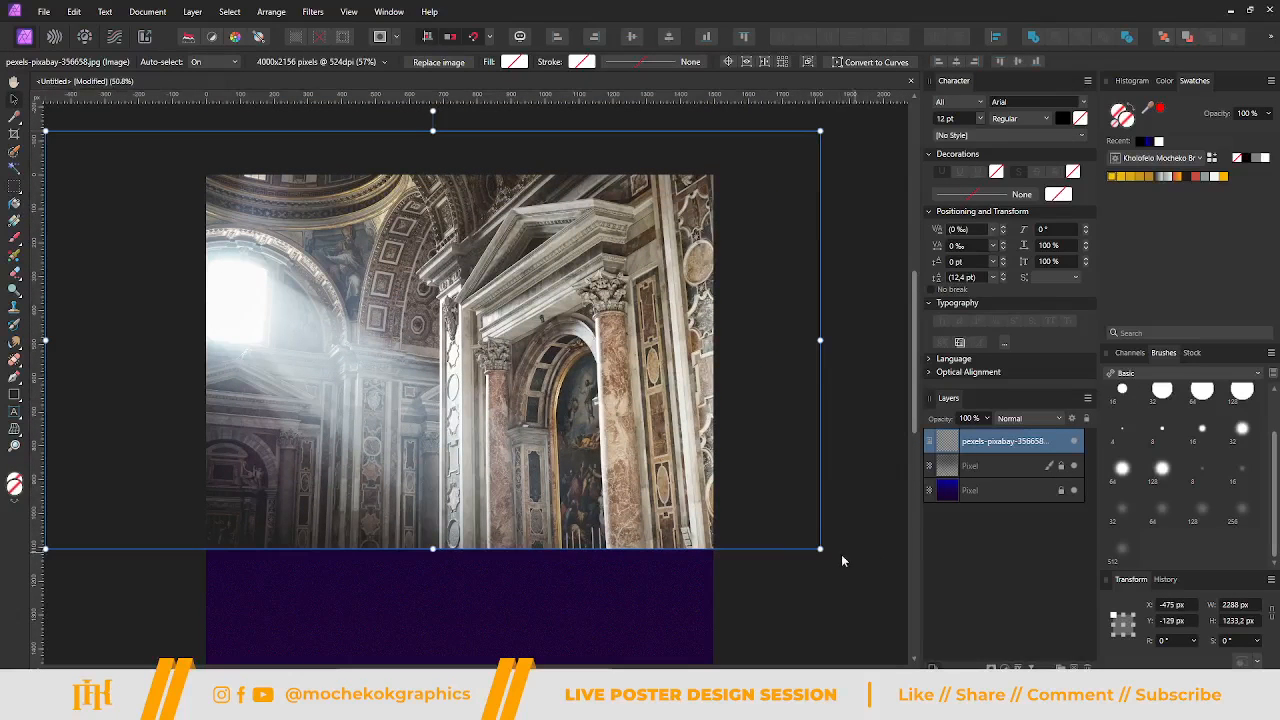
{"action": "left_click_drag", "start_coordinate": [820, 549], "coordinate": [729, 500]}
{"action": "left_click_drag", "start_coordinate": [558, 399], "coordinate": [626, 439]}
{"action": "mouse_move", "coordinate": [805, 537]}
{"action": "left_mouse_down"}
{"action": "mouse_move", "coordinate": [771, 505]}
{"action": "mouse_move", "coordinate": [806, 541]}
{"action": "left_mouse_up"}
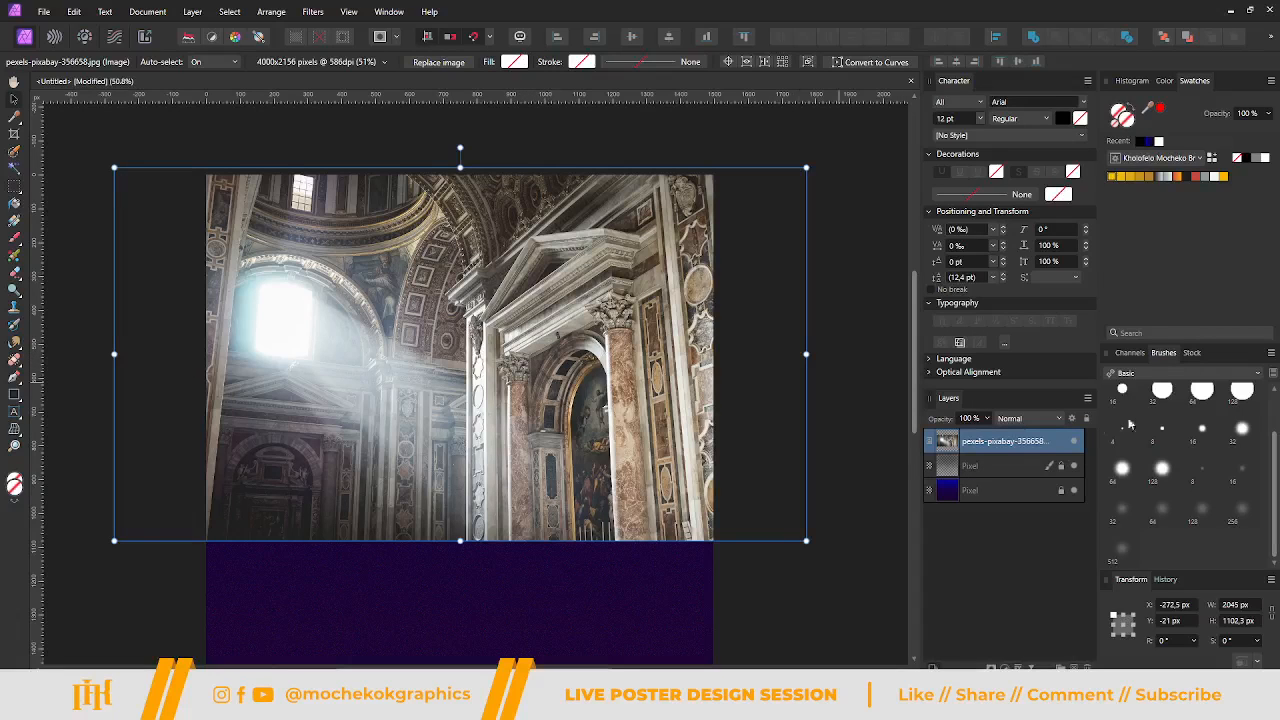
Preview the blend modes on the church photo layer and set it to Luminosity.
{"action": "left_click", "coordinate": [1008, 420]}
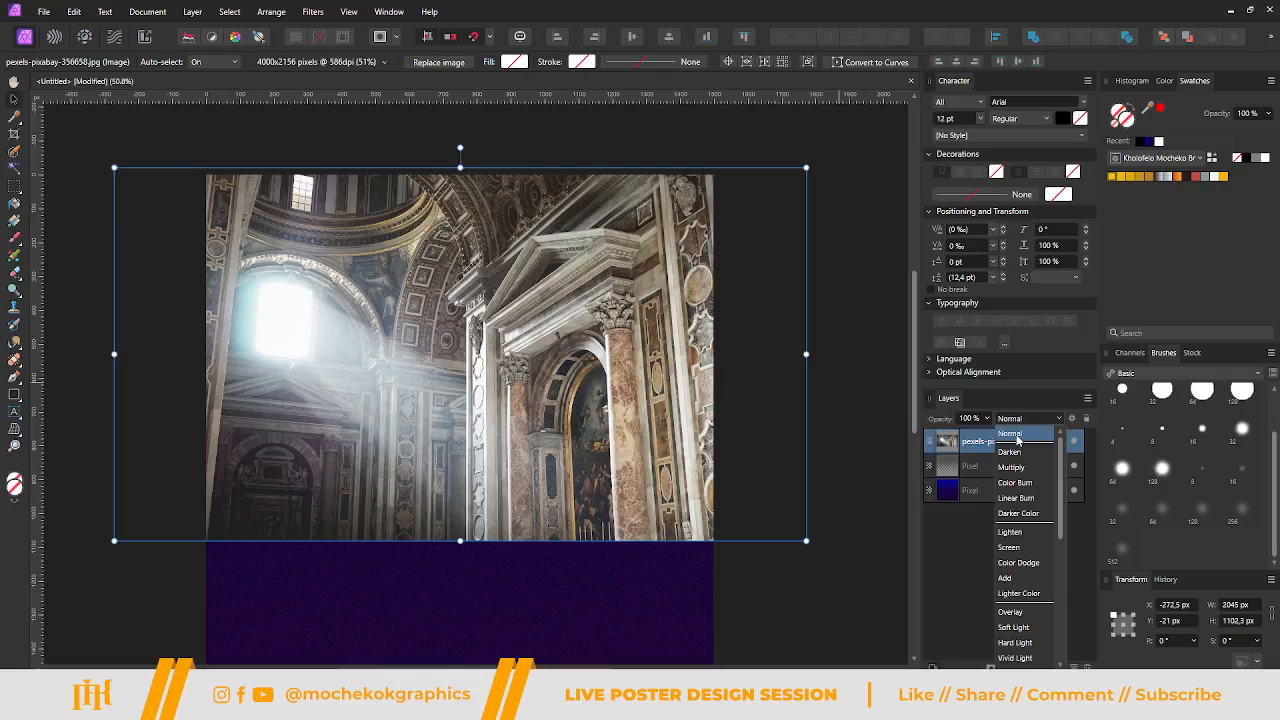
{"action": "scroll", "coordinate": [1020, 500], "scroll_direction": "down", "scroll_amount": 2}
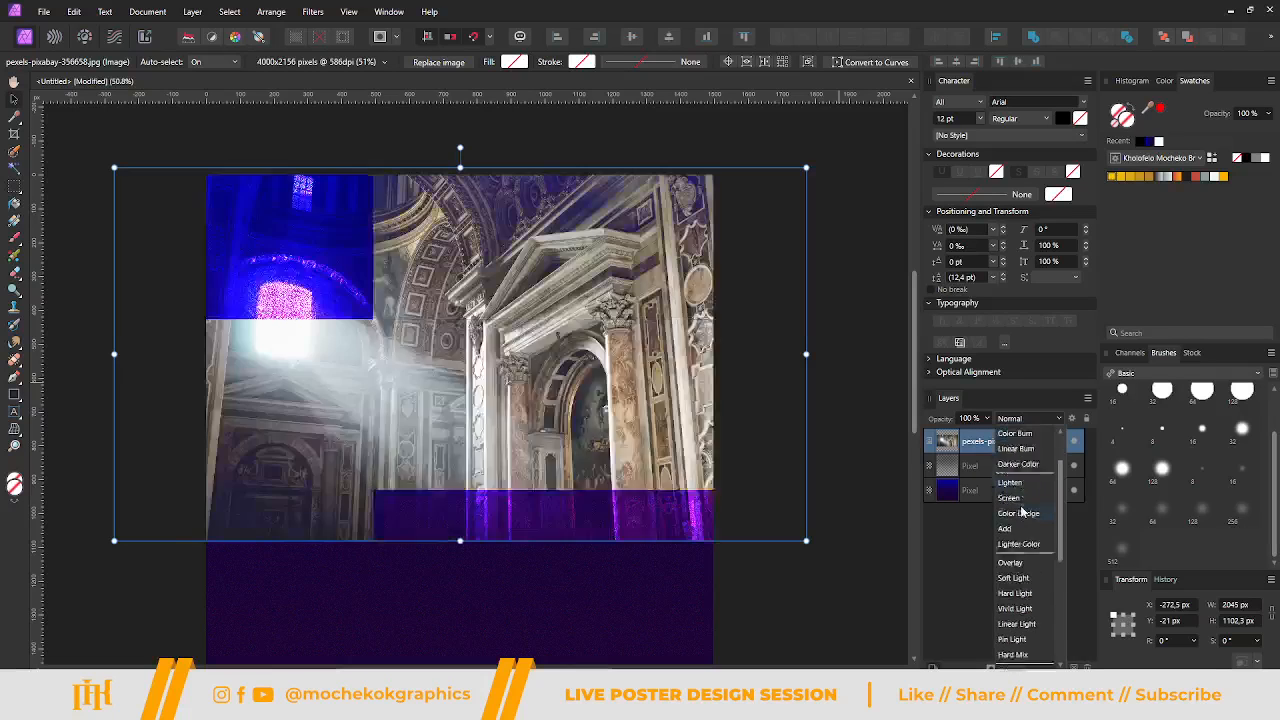
{"action": "scroll", "coordinate": [1022, 560], "scroll_direction": "down", "scroll_amount": 3}
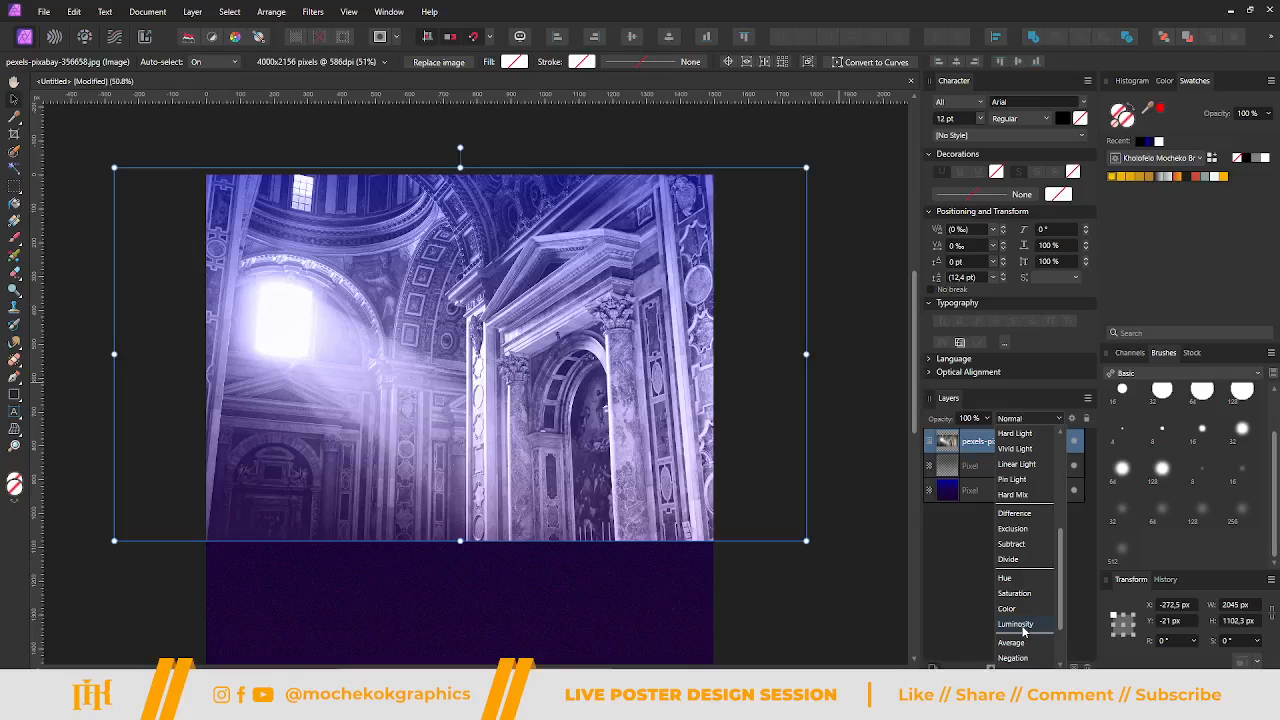
{"action": "left_click", "coordinate": [1016, 624]}
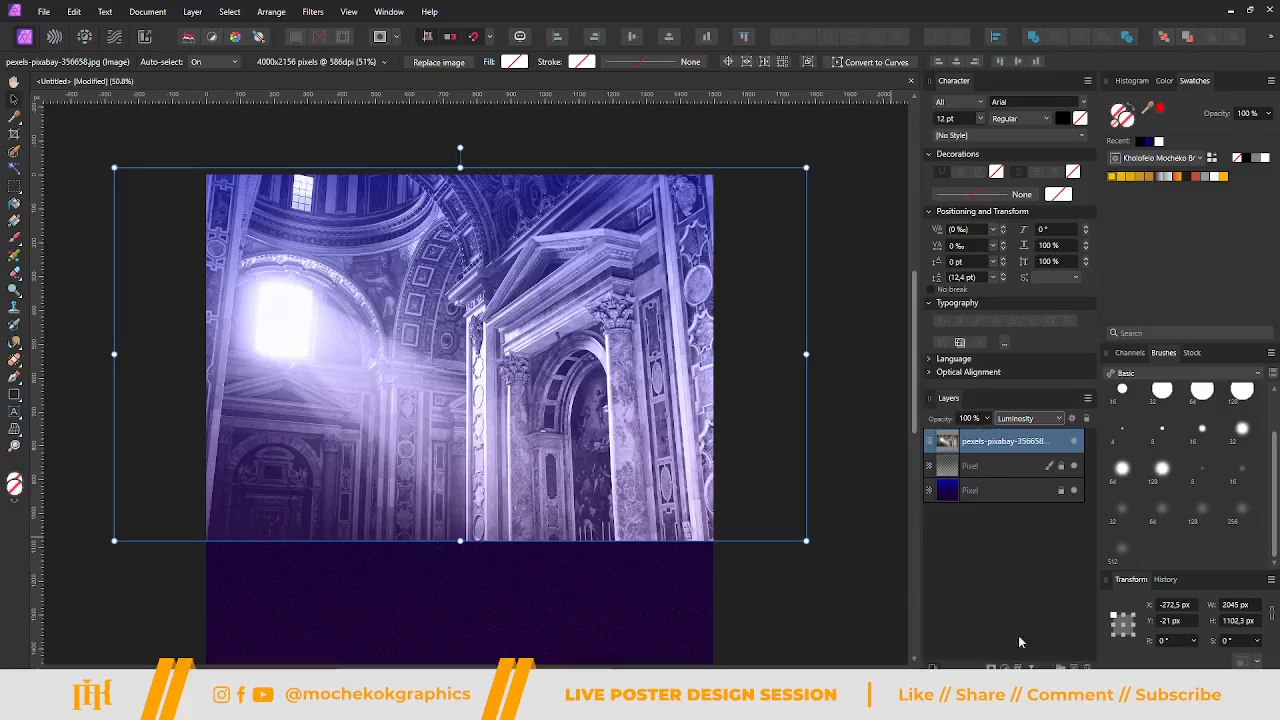
Add a mask to the church photo layer.
{"action": "left_click", "coordinate": [990, 667]}
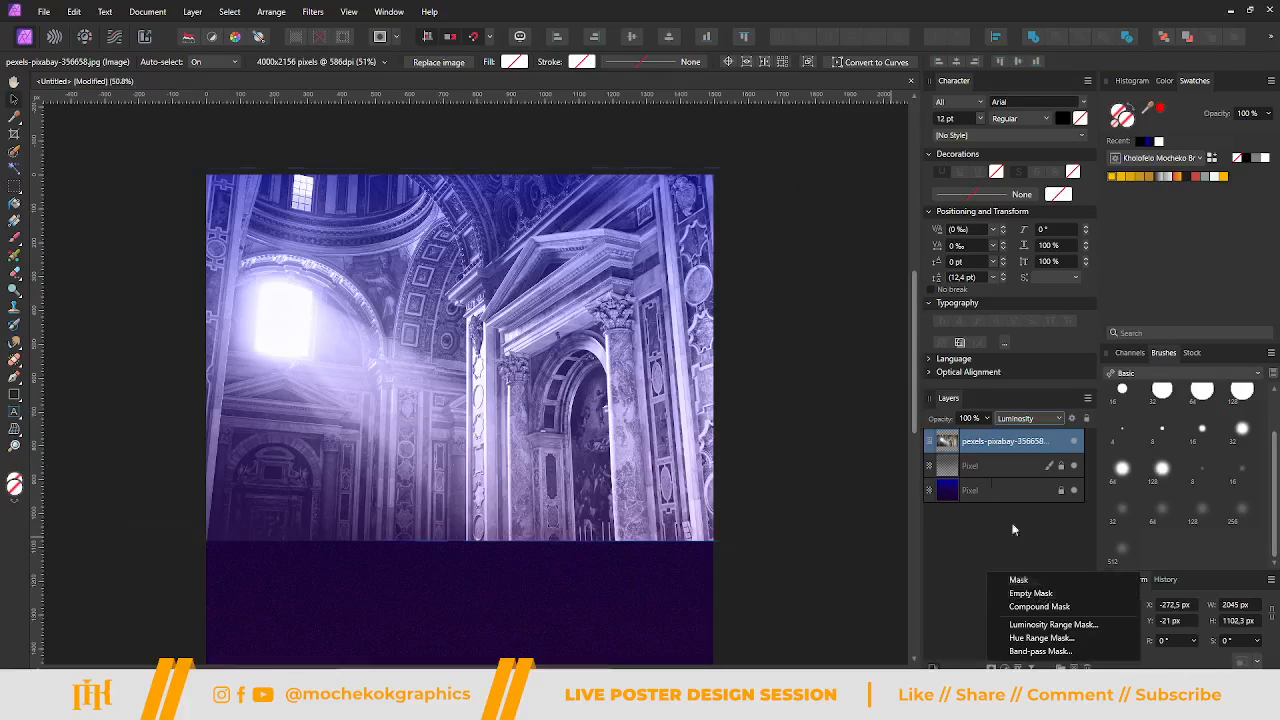
{"action": "left_click", "coordinate": [1012, 577]}
{"action": "scroll", "coordinate": [638, 566], "scroll_direction": "down", "scroll_amount": 5}
{"action": "scroll", "coordinate": [637, 537], "scroll_direction": "up", "scroll_amount": 5}
{"action": "scroll", "coordinate": [636, 540], "scroll_direction": "down", "scroll_amount": 3, "text": "ctrl"}
Paint black with a soft brush on the church photo's mask to fade its lower edge, and enlarge the brush to 2537.6 px.
{"action": "key", "text": "b"}
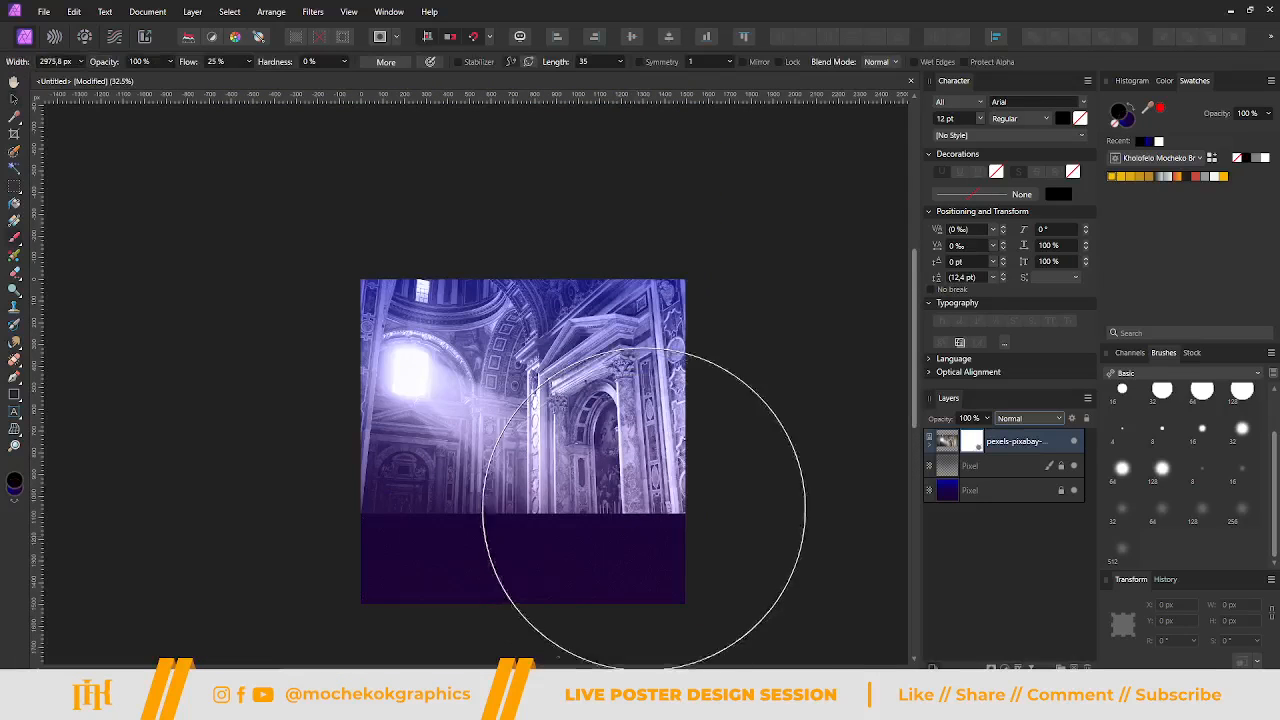
{"action": "scroll", "coordinate": [650, 590], "scroll_direction": "down", "scroll_amount": 5}
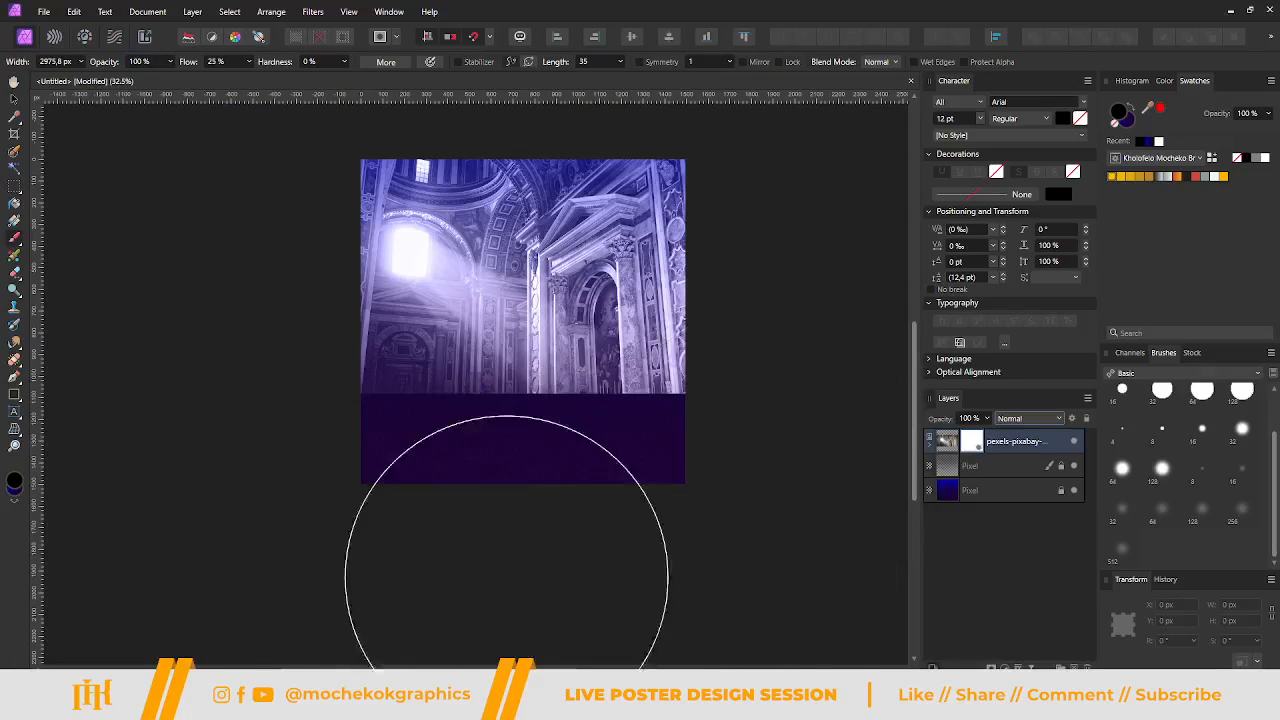
{"action": "key", "text": "["}
{"action": "key", "text": "["}
{"action": "key", "text": "["}
{"action": "key", "text": "["}
{"action": "key", "text": "["}
{"action": "key", "text": "["}
{"action": "key", "text": "["}
{"action": "key", "text": "["}
{"action": "key", "text": "["}
{"action": "key", "text": "["}
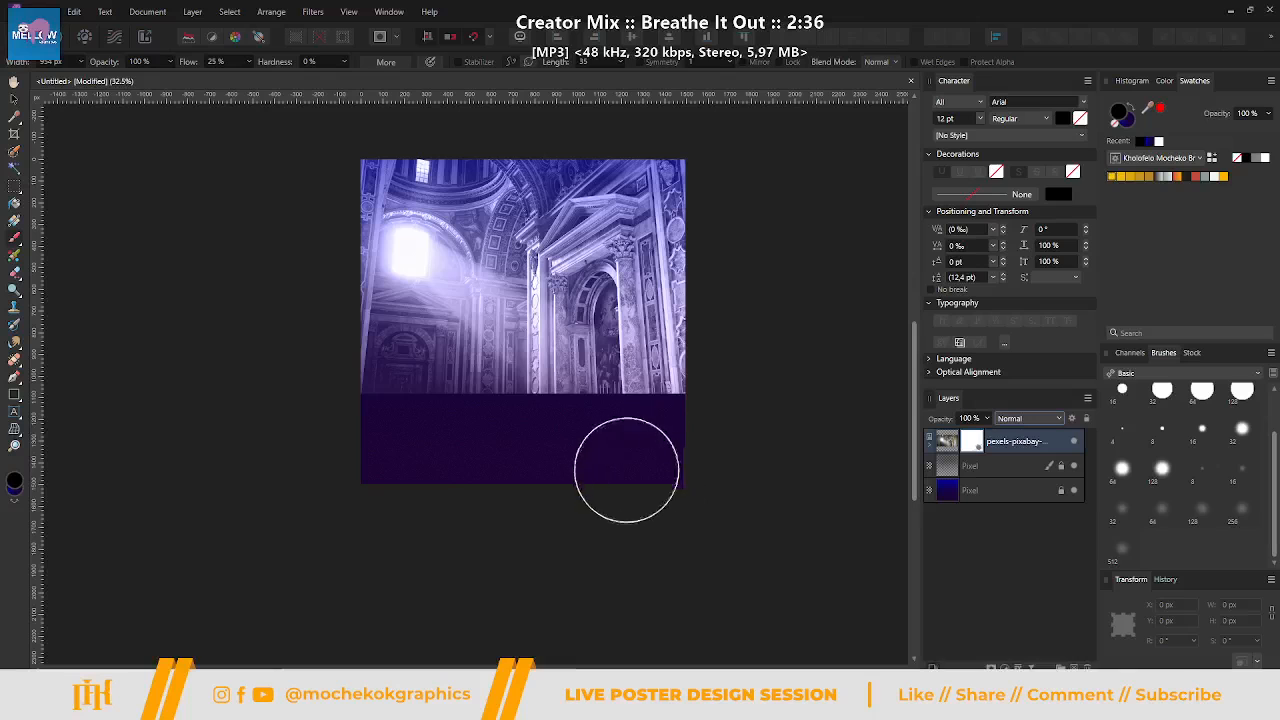
{"action": "left_click_drag", "start_coordinate": [443, 408], "coordinate": [556, 410]}
{"action": "mouse_move", "coordinate": [730, 418]}
{"action": "left_mouse_down"}
{"action": "mouse_move", "coordinate": [320, 402]}
{"action": "mouse_move", "coordinate": [789, 416]}
{"action": "mouse_move", "coordinate": [293, 414]}
{"action": "mouse_move", "coordinate": [799, 382]}
{"action": "mouse_move", "coordinate": [298, 453]}
{"action": "left_mouse_up"}
{"action": "key", "text": "]"}
{"action": "key", "text": "]"}
{"action": "key", "text": "]"}
{"action": "key", "text": "]"}
{"action": "key", "text": "]"}
{"action": "key", "text": "]"}
{"action": "key", "text": "]"}
{"action": "key", "text": "]"}
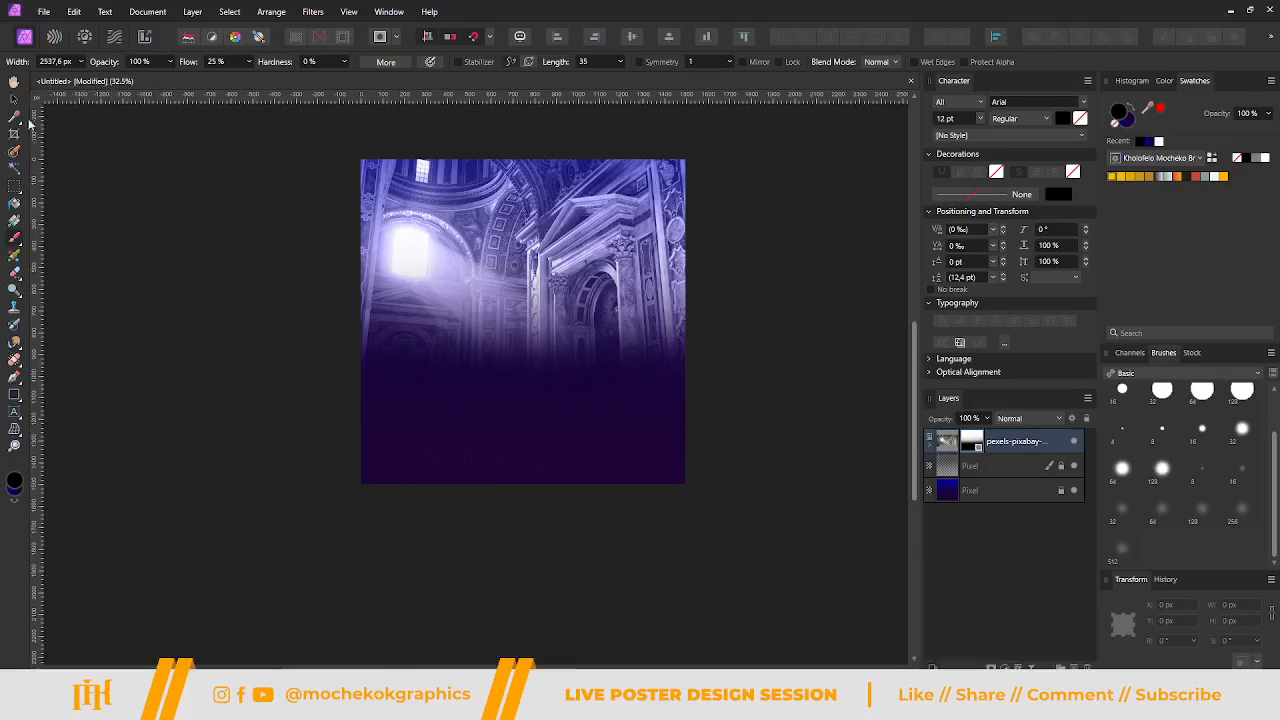
Lower the church photo layer's opacity to 31 % and check the blend against the background.
{"action": "left_click", "coordinate": [15, 100]}
{"action": "left_click", "coordinate": [1008, 445]}
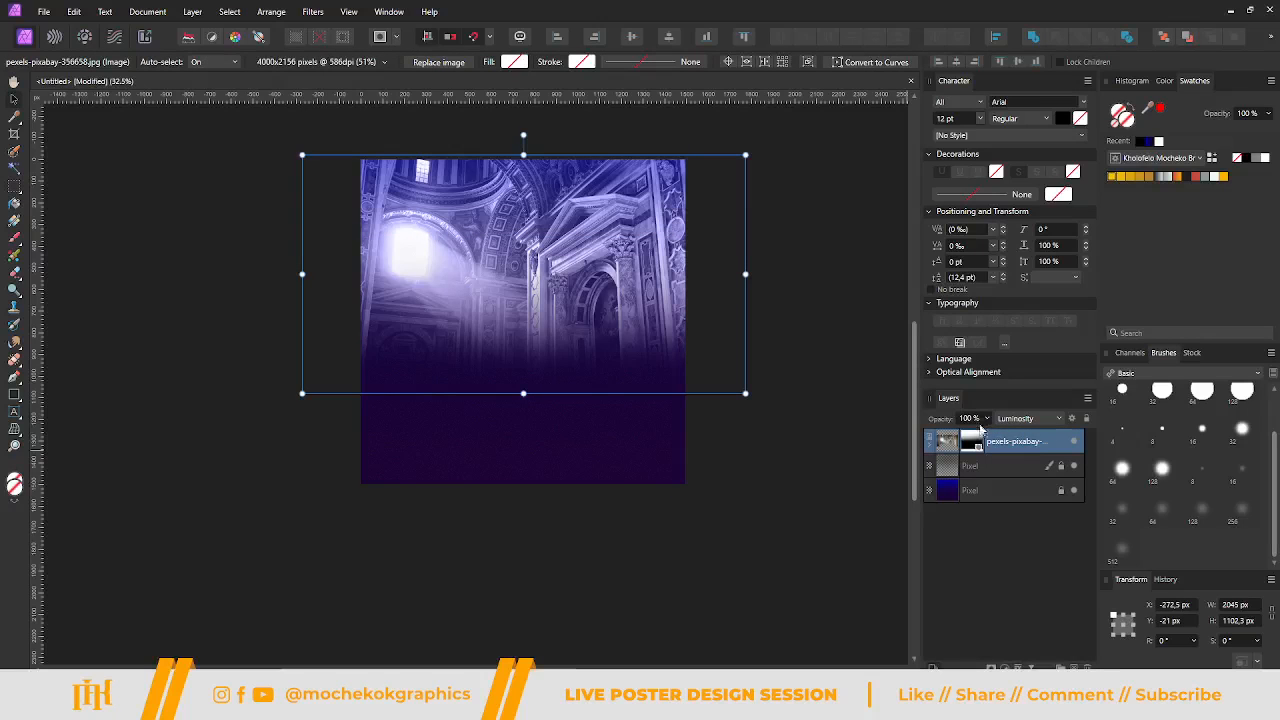
{"action": "left_click", "coordinate": [988, 421]}
{"action": "left_click_drag", "start_coordinate": [986, 437], "coordinate": [923, 432]}
{"action": "left_click", "coordinate": [546, 594]}
{"action": "scroll", "coordinate": [583, 384], "scroll_direction": "up", "scroll_amount": 3}
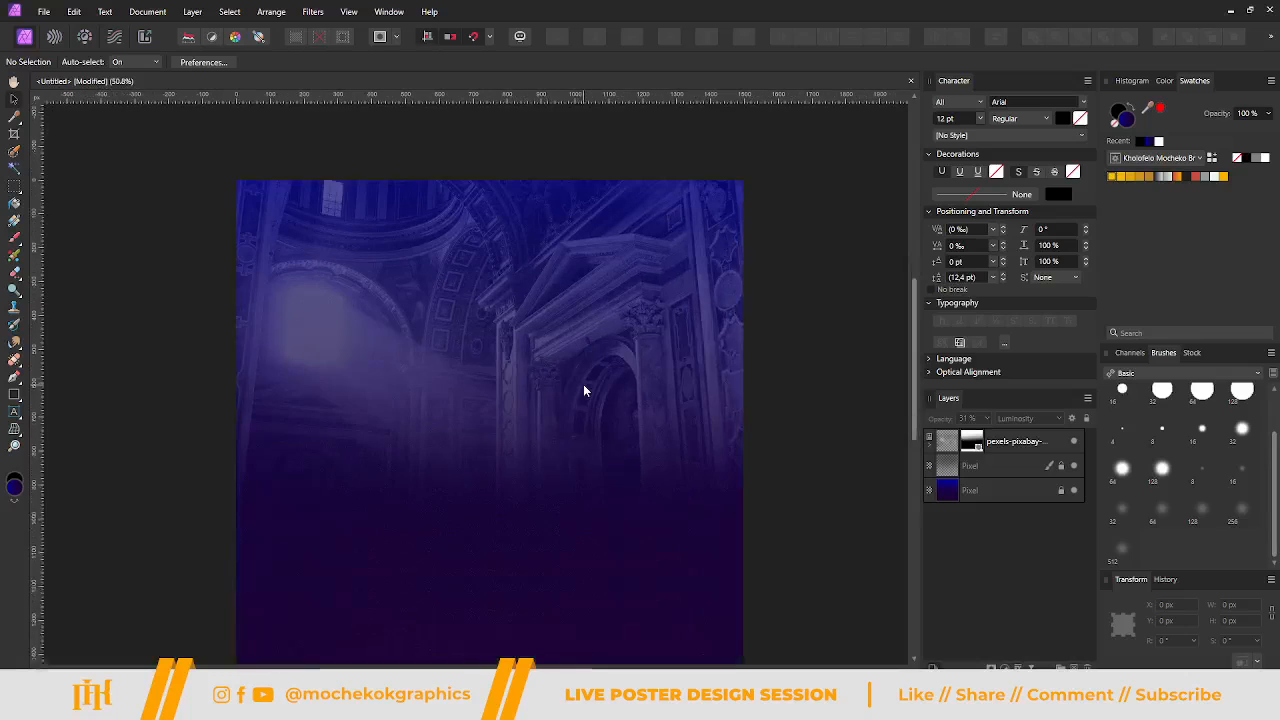
{"action": "scroll", "coordinate": [585, 384], "scroll_direction": "down", "scroll_amount": 2}
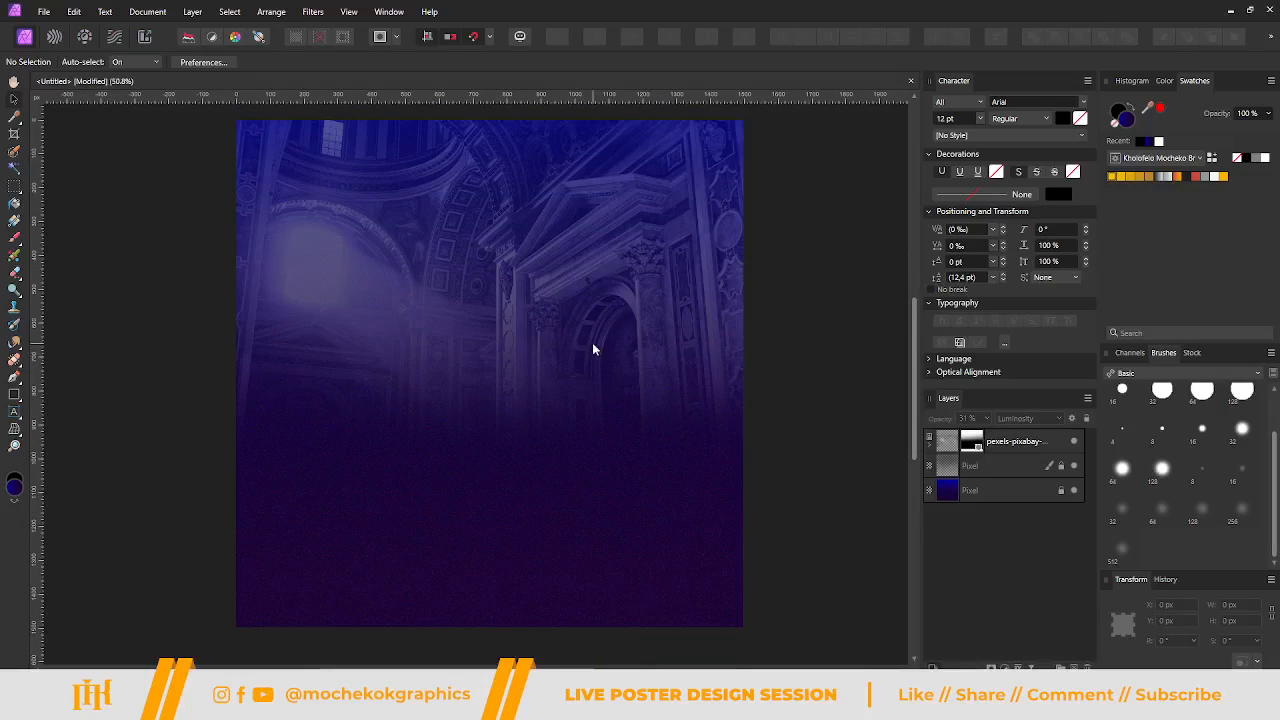
{"action": "scroll", "coordinate": [592, 342], "scroll_direction": "up", "scroll_amount": 2}
{"action": "scroll", "coordinate": [580, 333], "scroll_direction": "up", "scroll_amount": 1}
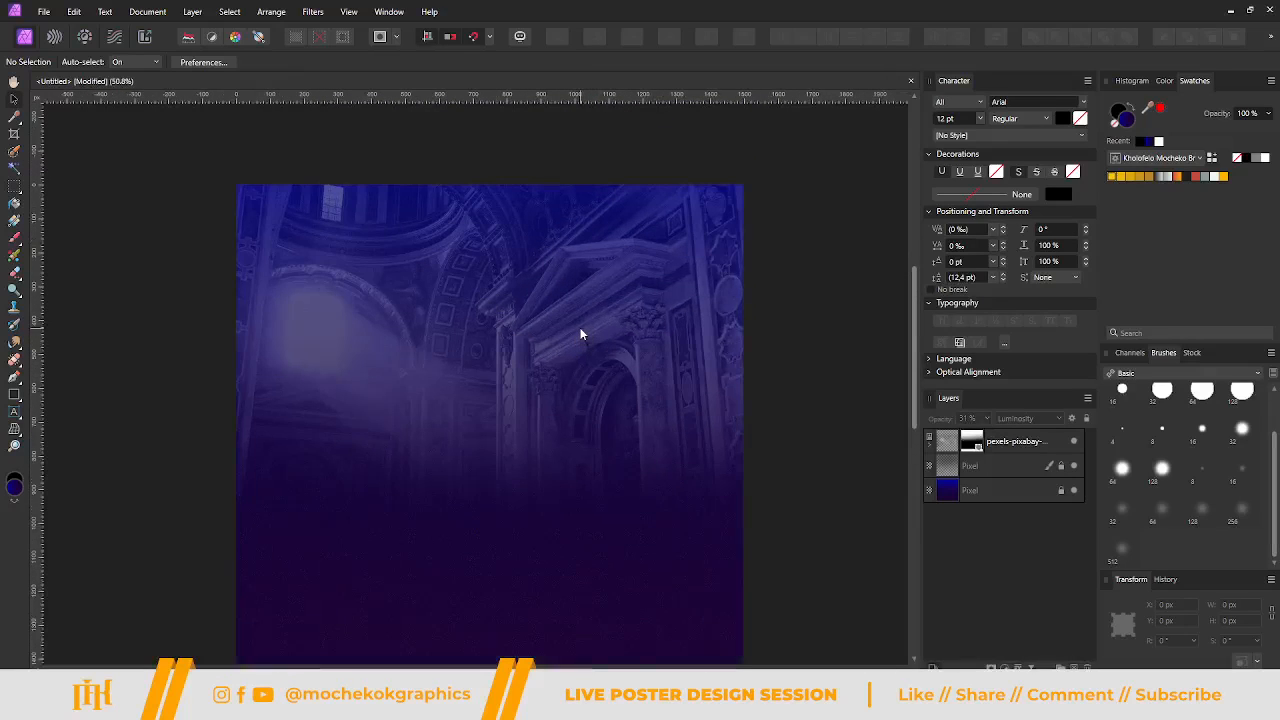
{"action": "scroll", "coordinate": [595, 340], "scroll_direction": "down", "scroll_amount": 2}
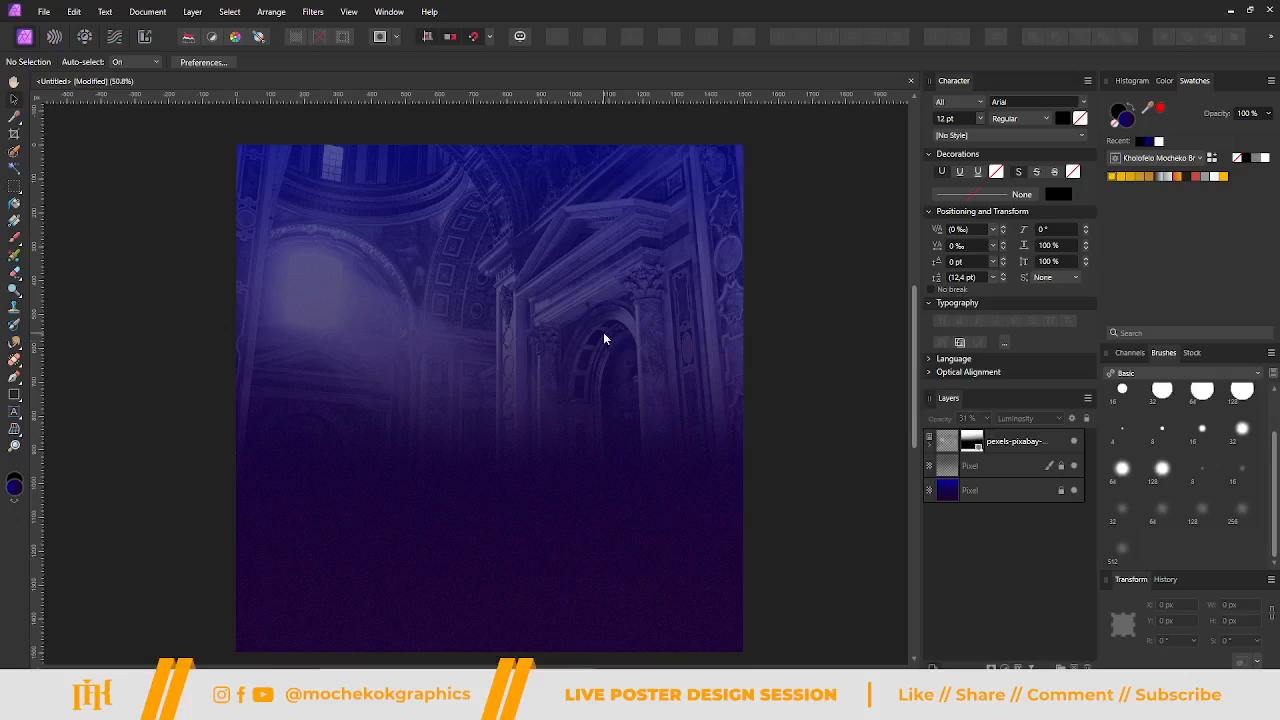
Add a pixel layer above the church photo and set its blend mode to Add.
{"action": "left_click", "coordinate": [998, 449]}
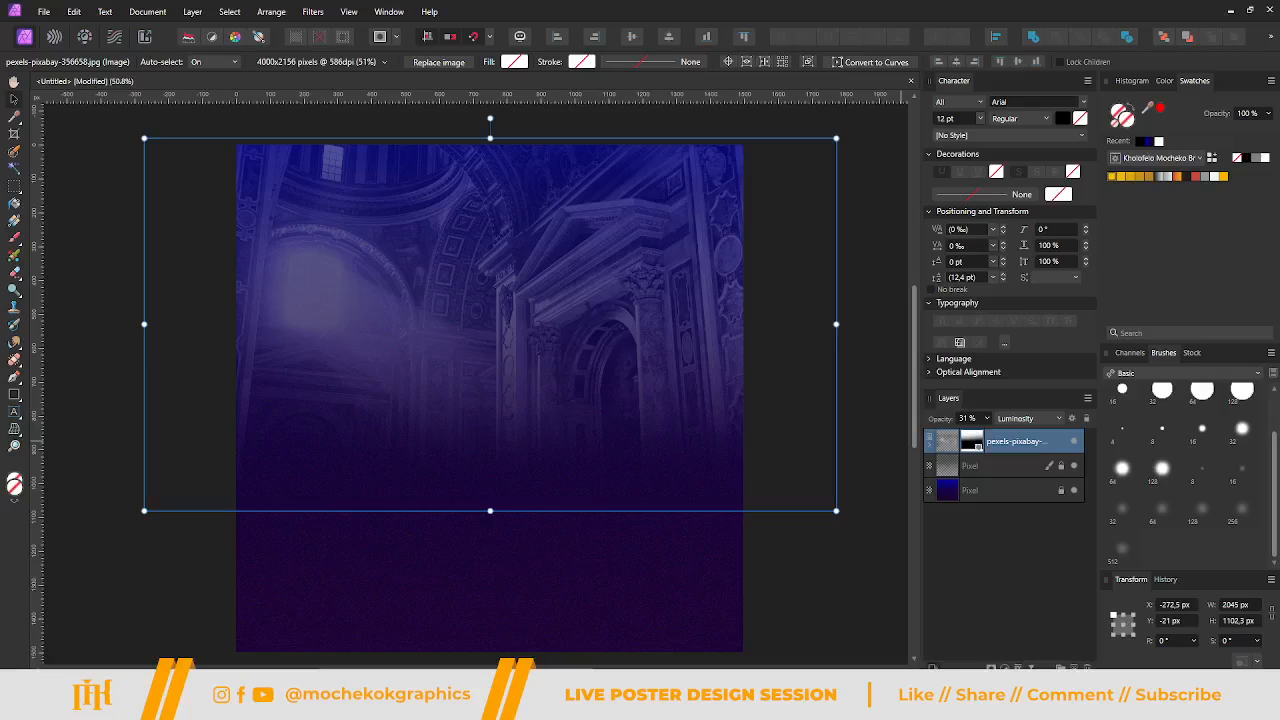
{"action": "key", "text": "ctrl+shift+n"}
{"action": "left_click", "coordinate": [1024, 420]}
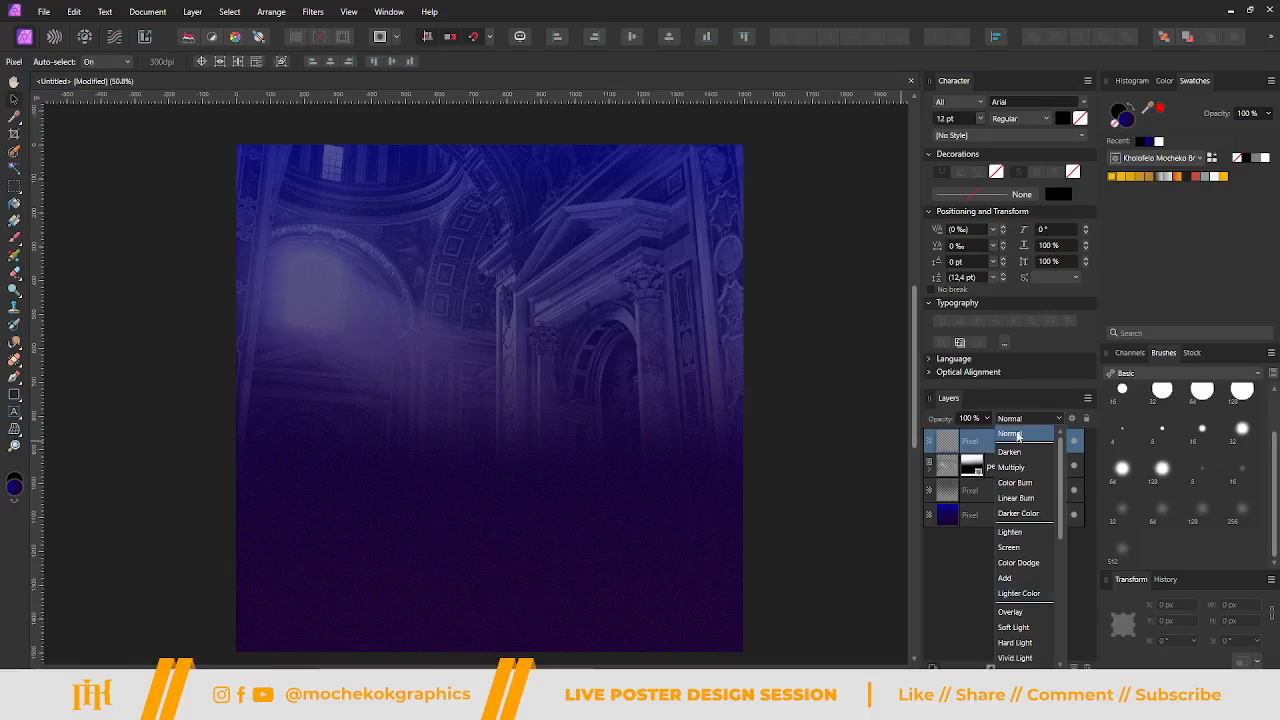
{"action": "double_click", "coordinate": [976, 442]}
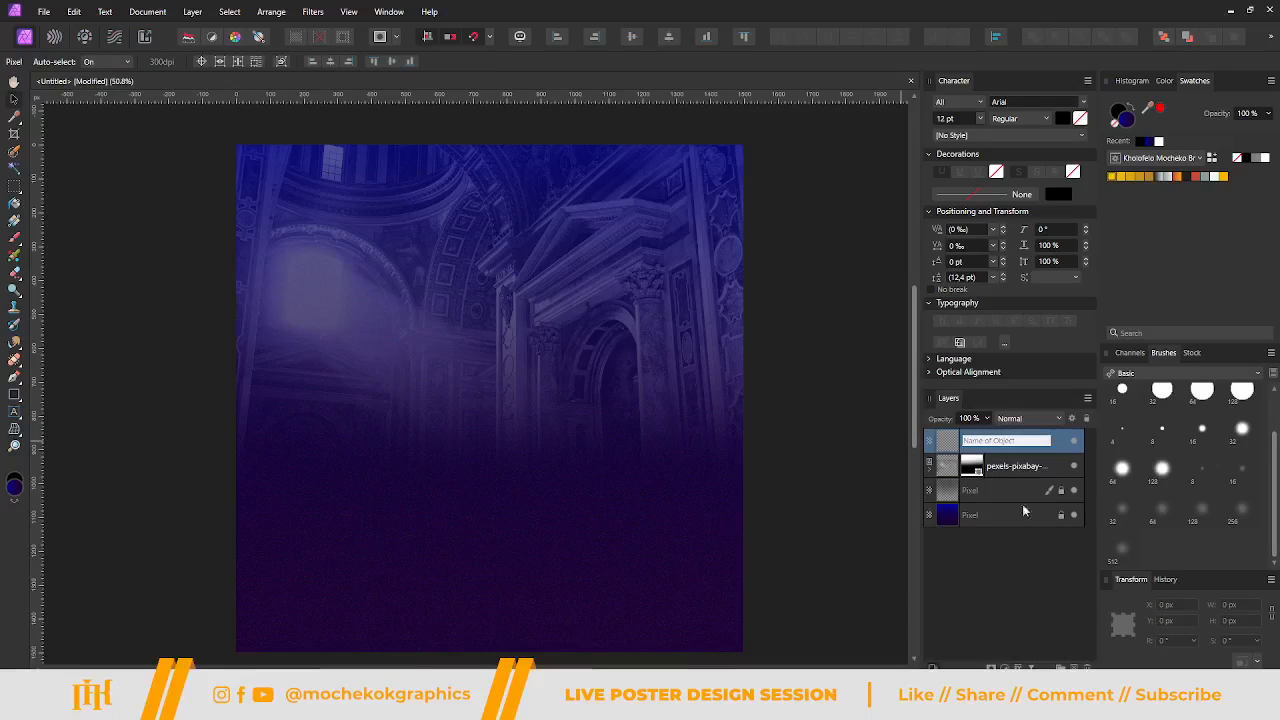
{"action": "left_click", "coordinate": [1044, 416]}
{"action": "left_click", "coordinate": [1044, 416]}
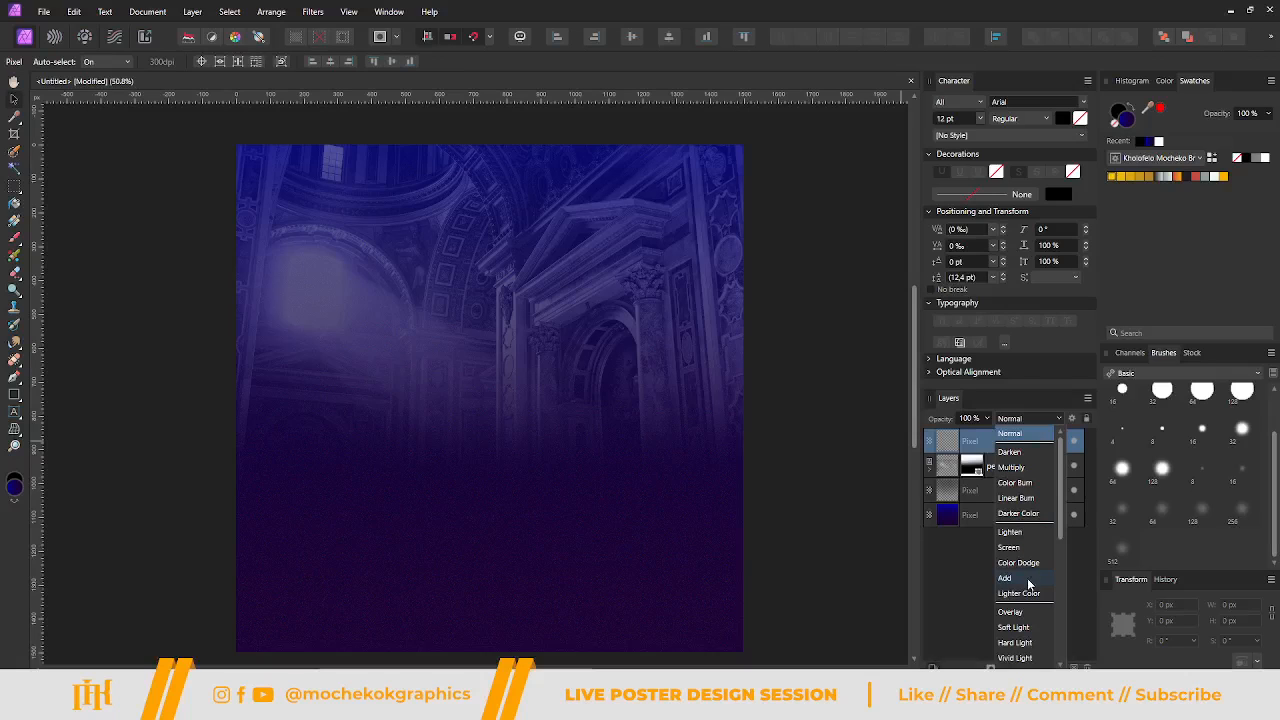
{"action": "left_click", "coordinate": [1029, 580]}
{"action": "left_click", "coordinate": [1036, 416]}
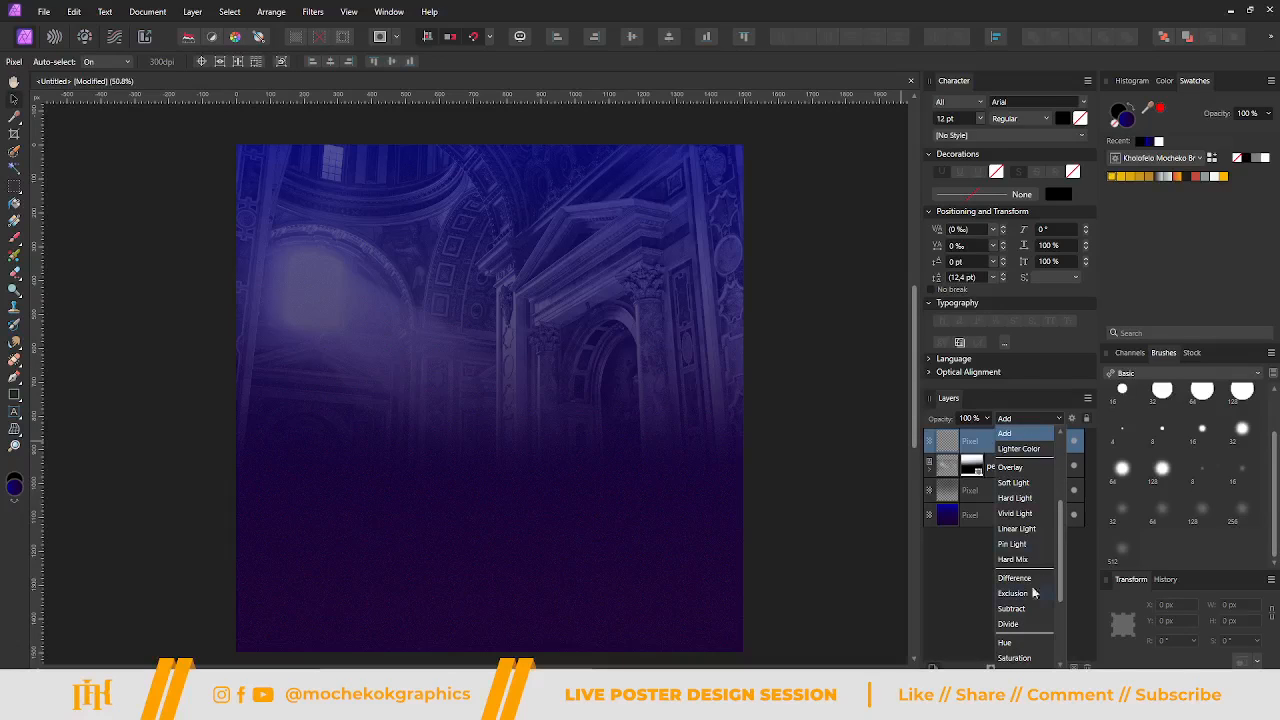
{"action": "scroll", "coordinate": [1030, 514], "scroll_direction": "up", "scroll_amount": 1}
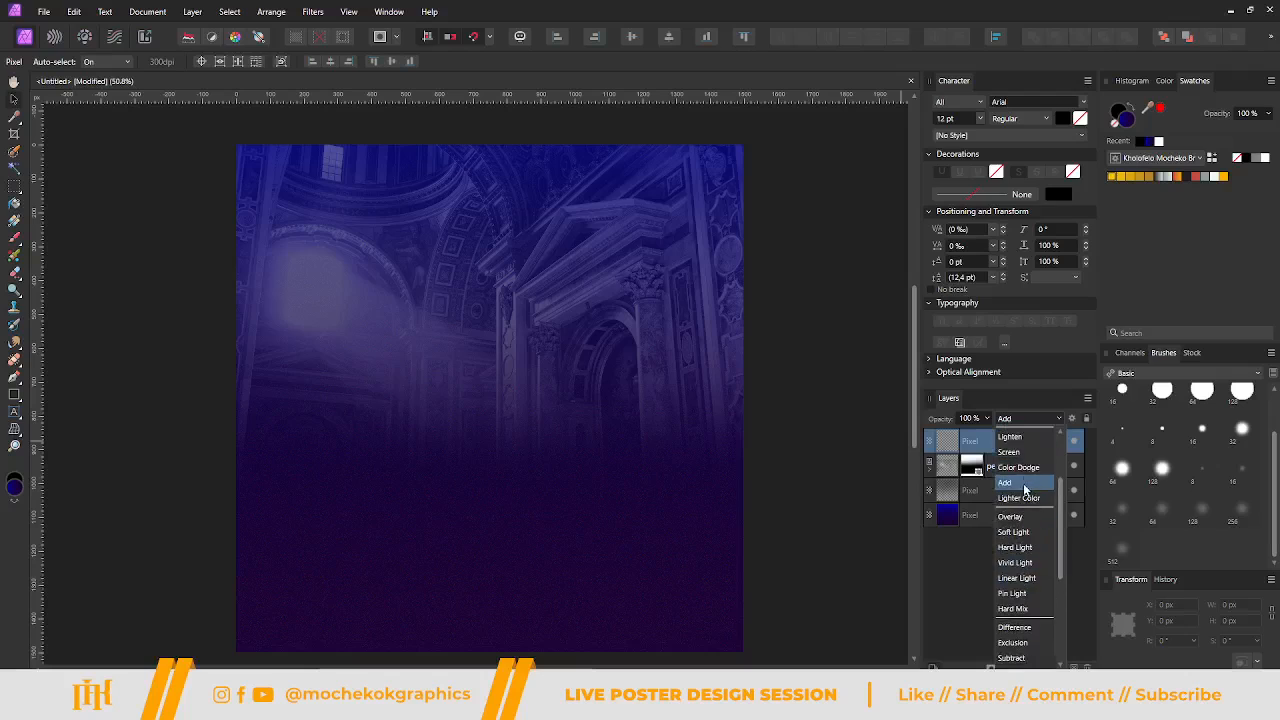
{"action": "left_click", "coordinate": [1025, 486]}
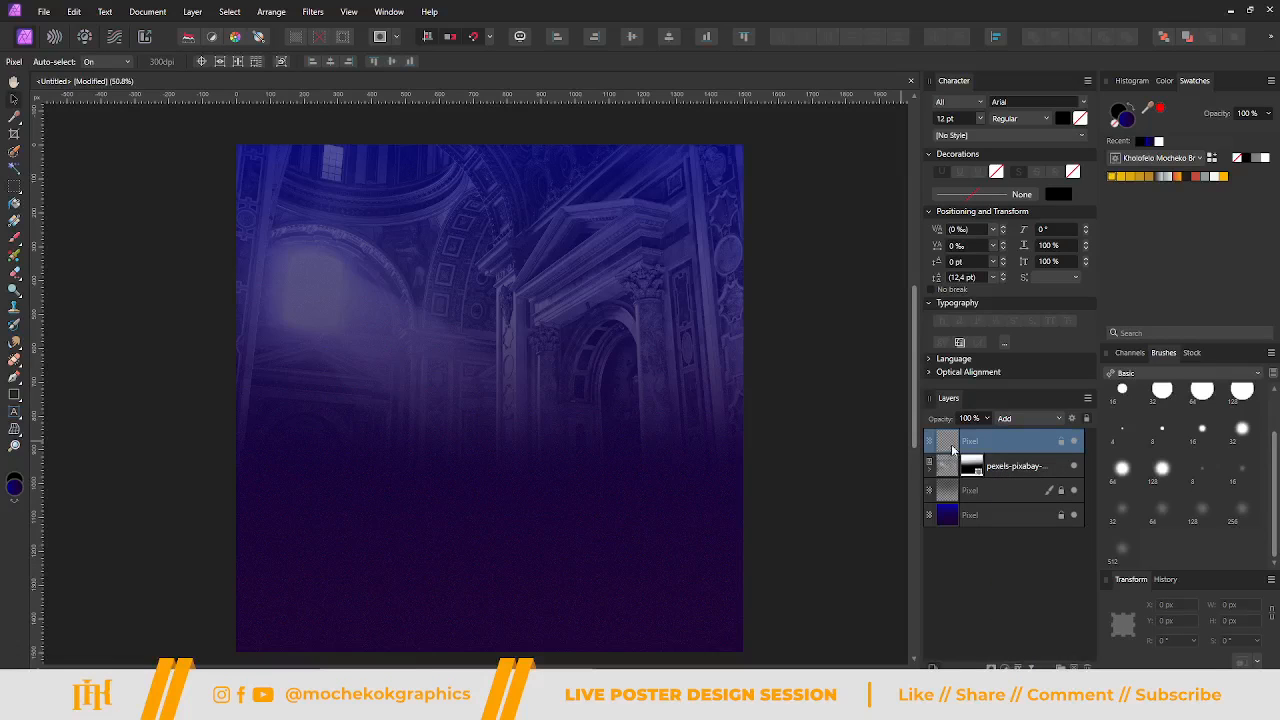
Set the paint colour to bright violet, D72AFF.
{"action": "left_click", "coordinate": [1160, 110]}
{"action": "double_click", "coordinate": [1126, 121]}
{"action": "left_click_drag", "start_coordinate": [978, 150], "coordinate": [970, 150]}
{"action": "left_click_drag", "start_coordinate": [1033, 278], "coordinate": [1033, 260]}
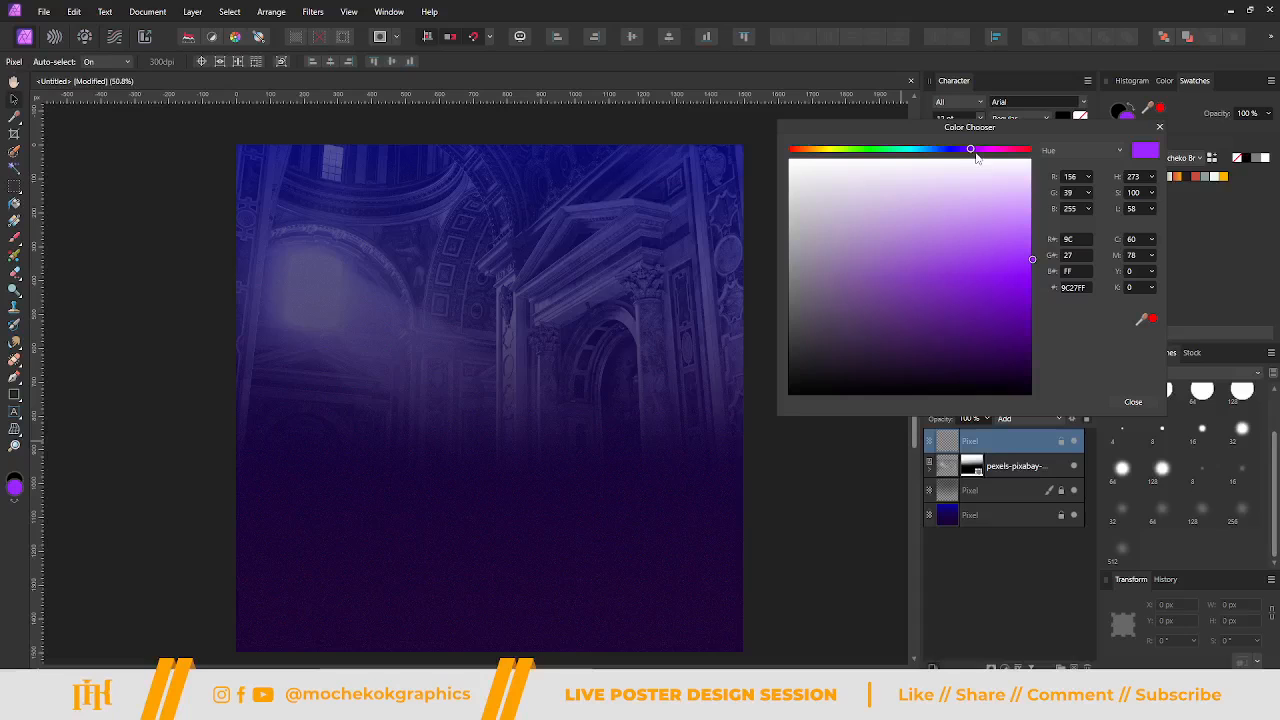
{"action": "left_click_drag", "start_coordinate": [970, 150], "coordinate": [981, 150]}
{"action": "left_click_drag", "start_coordinate": [1033, 260], "coordinate": [1035, 256]}
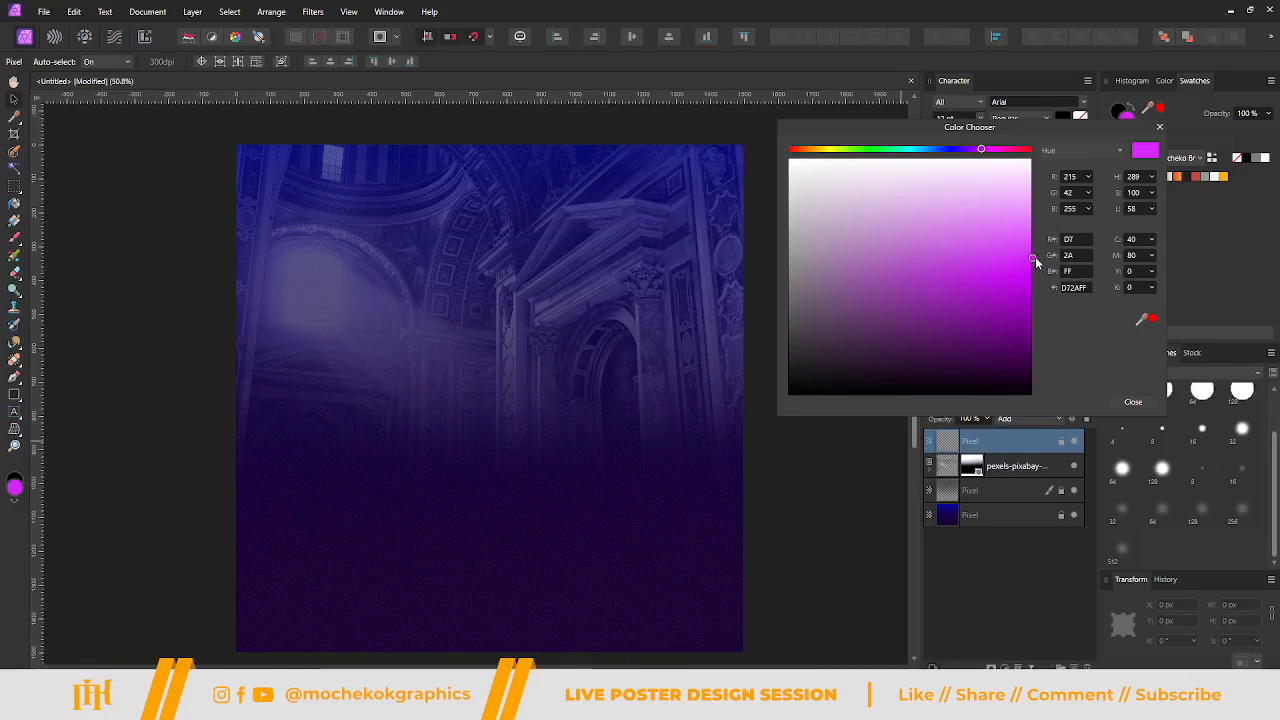
{"action": "left_click", "coordinate": [1136, 401]}
Try soft violet brush strokes at 25 % flow over the poster's upper right area, and undo them.
{"action": "key", "text": "b"}
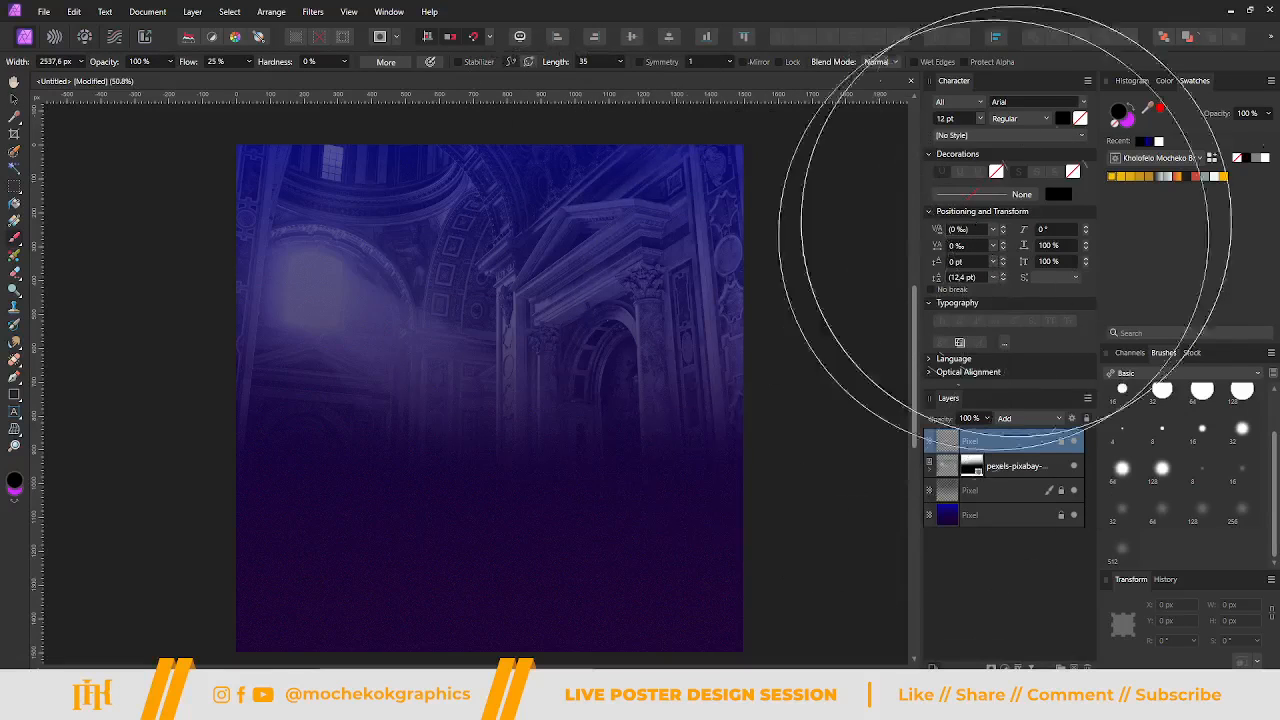
{"action": "left_click", "coordinate": [1126, 124]}
{"action": "mouse_move", "coordinate": [567, 231]}
{"action": "left_mouse_down"}
{"action": "mouse_move", "coordinate": [654, 260]}
{"action": "mouse_move", "coordinate": [664, 238]}
{"action": "mouse_move", "coordinate": [627, 237]}
{"action": "mouse_move", "coordinate": [582, 288]}
{"action": "mouse_move", "coordinate": [672, 230]}
{"action": "mouse_move", "coordinate": [548, 282]}
{"action": "mouse_move", "coordinate": [621, 226]}
{"action": "mouse_move", "coordinate": [697, 225]}
{"action": "left_mouse_up"}
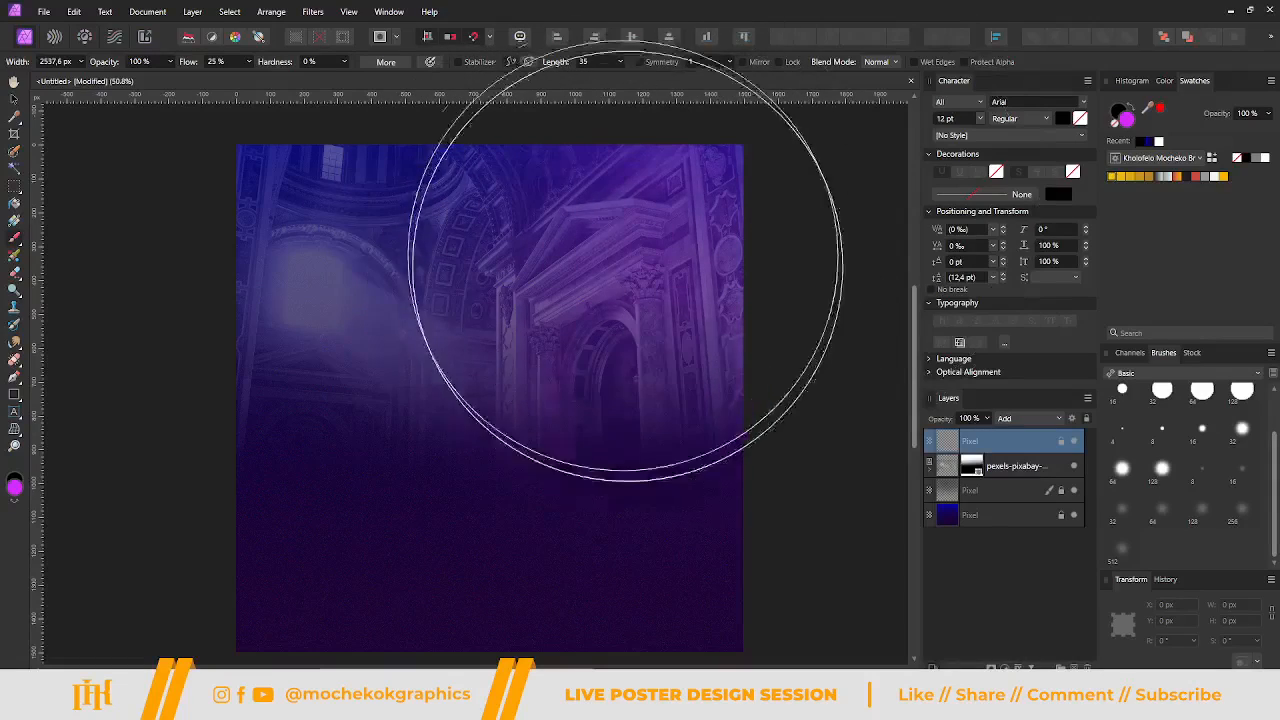
{"action": "left_click_drag", "start_coordinate": [588, 267], "coordinate": [629, 334]}
{"action": "key", "text": "ctrl+z"}
{"action": "key", "text": "ctrl+z"}
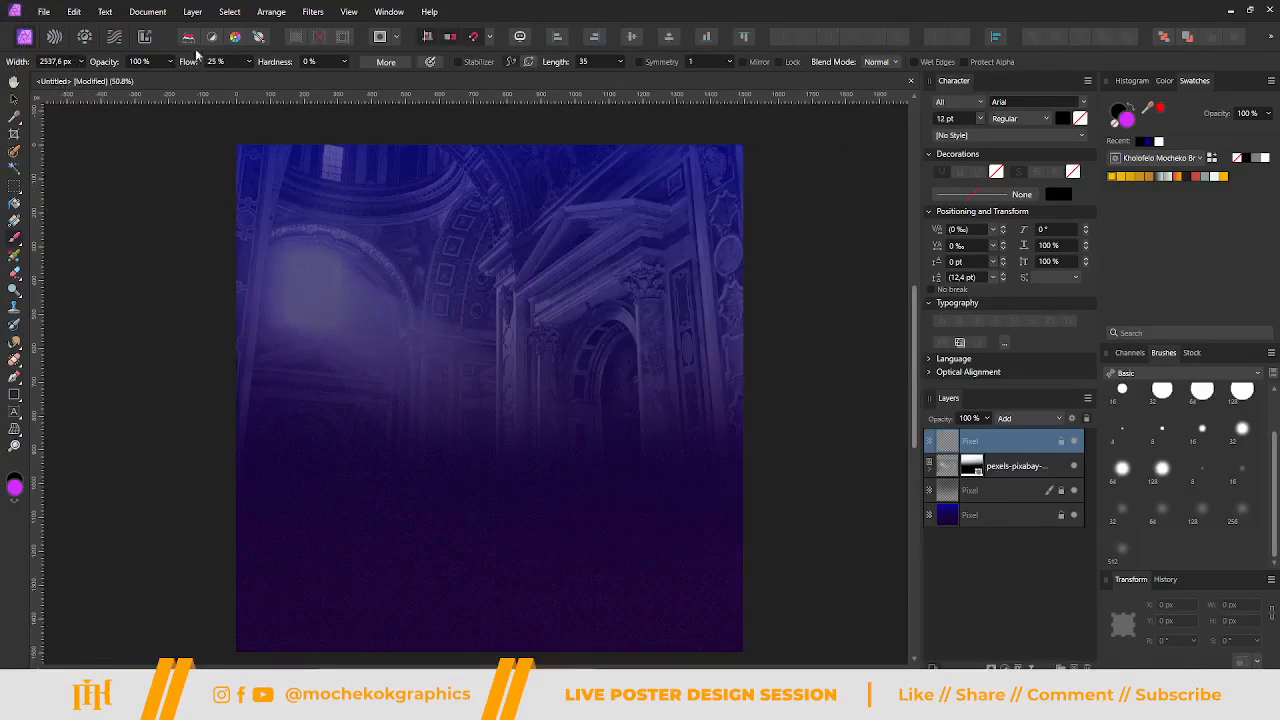
Raise the brush flow to 100 % and try a violet stroke over the church doorway, undoing the stroke.
{"action": "left_click", "coordinate": [250, 66]}
{"action": "left_click_drag", "start_coordinate": [251, 77], "coordinate": [403, 80]}
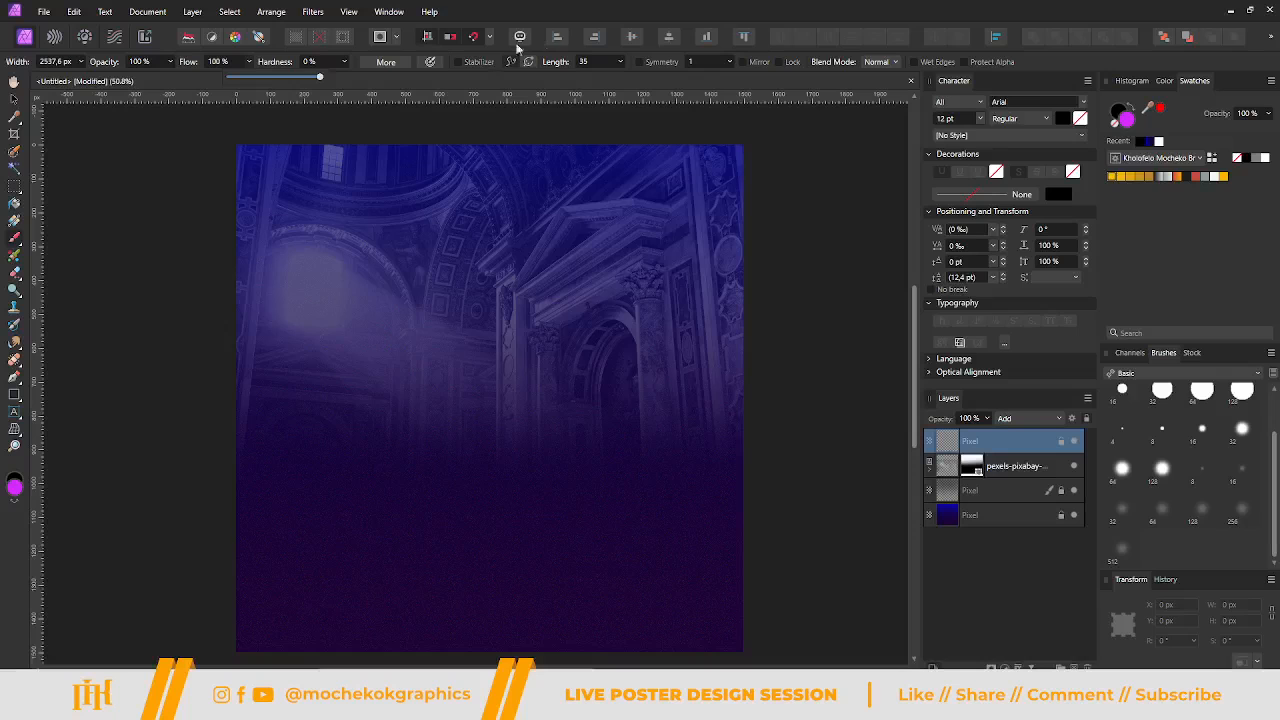
{"action": "left_click_drag", "start_coordinate": [663, 246], "coordinate": [607, 242]}
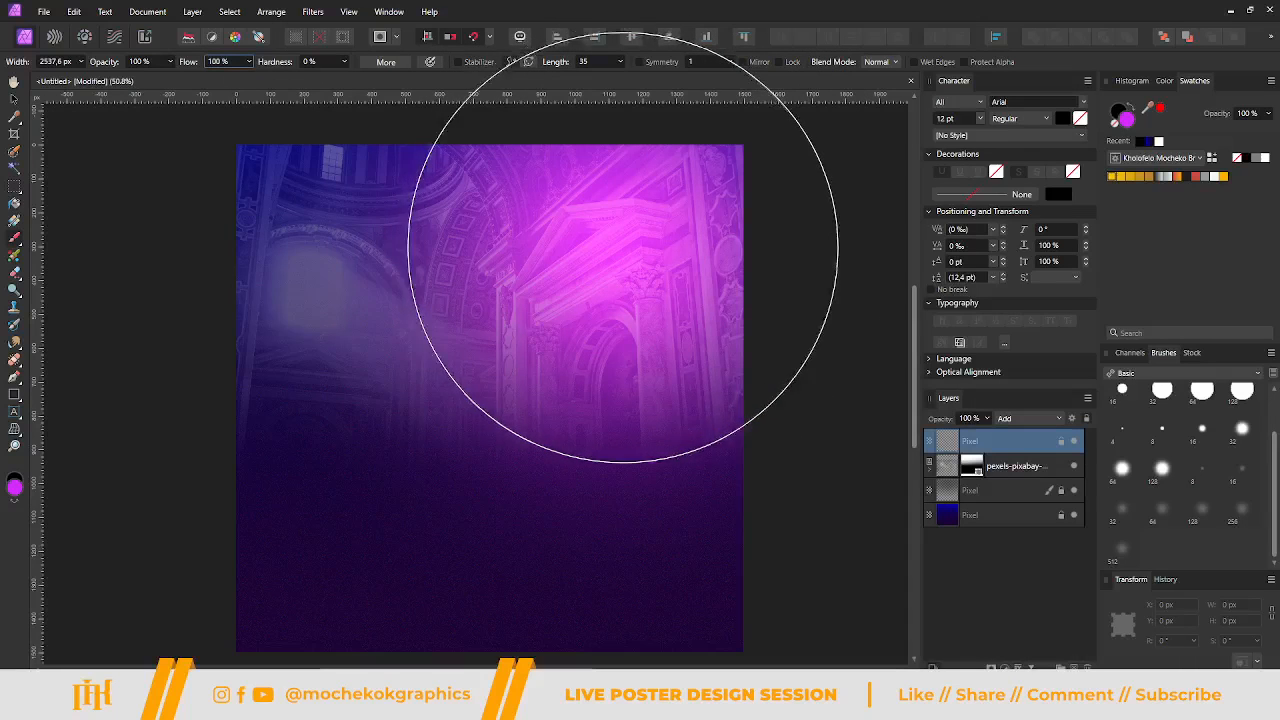
{"action": "key", "text": "ctrl+z"}
Change the brush colour to magenta, FF1BE4, and paint a soft glow over the church doorway on the poster's upper right.
{"action": "double_click", "coordinate": [1127, 119]}
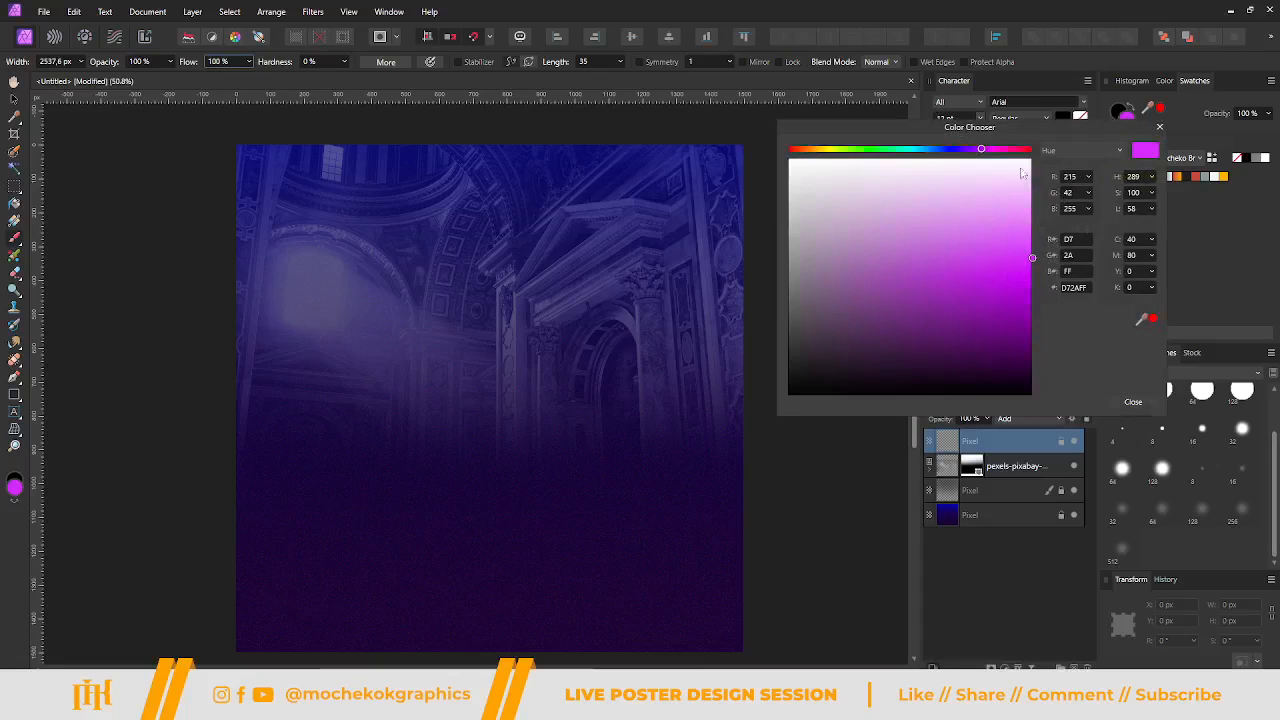
{"action": "left_click_drag", "start_coordinate": [986, 155], "coordinate": [993, 150]}
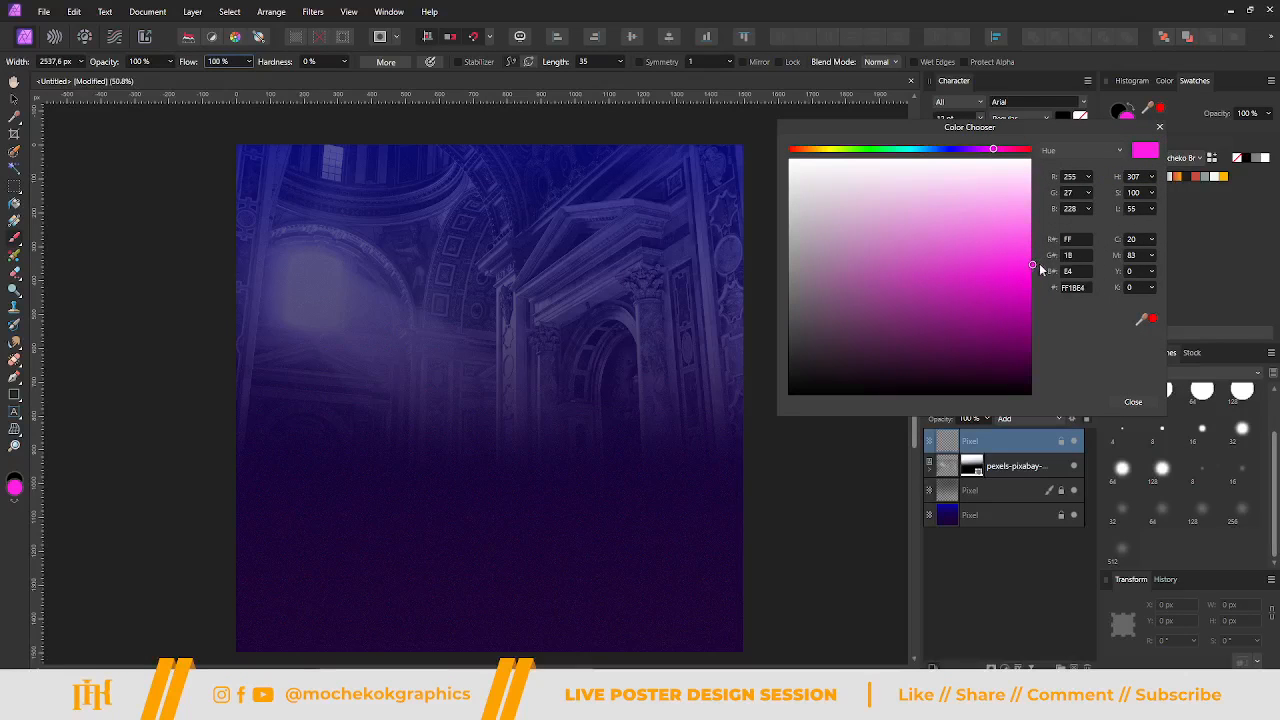
{"action": "left_click", "coordinate": [1132, 401]}
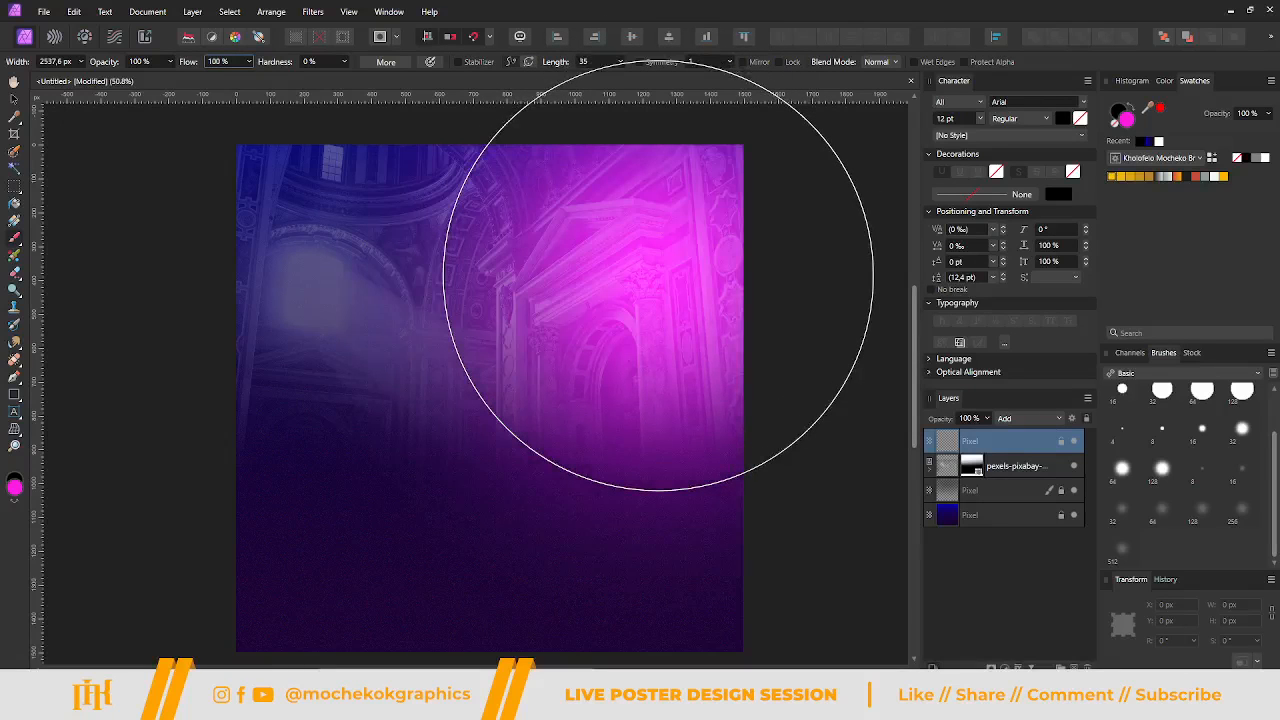
{"action": "left_click", "coordinate": [650, 280]}
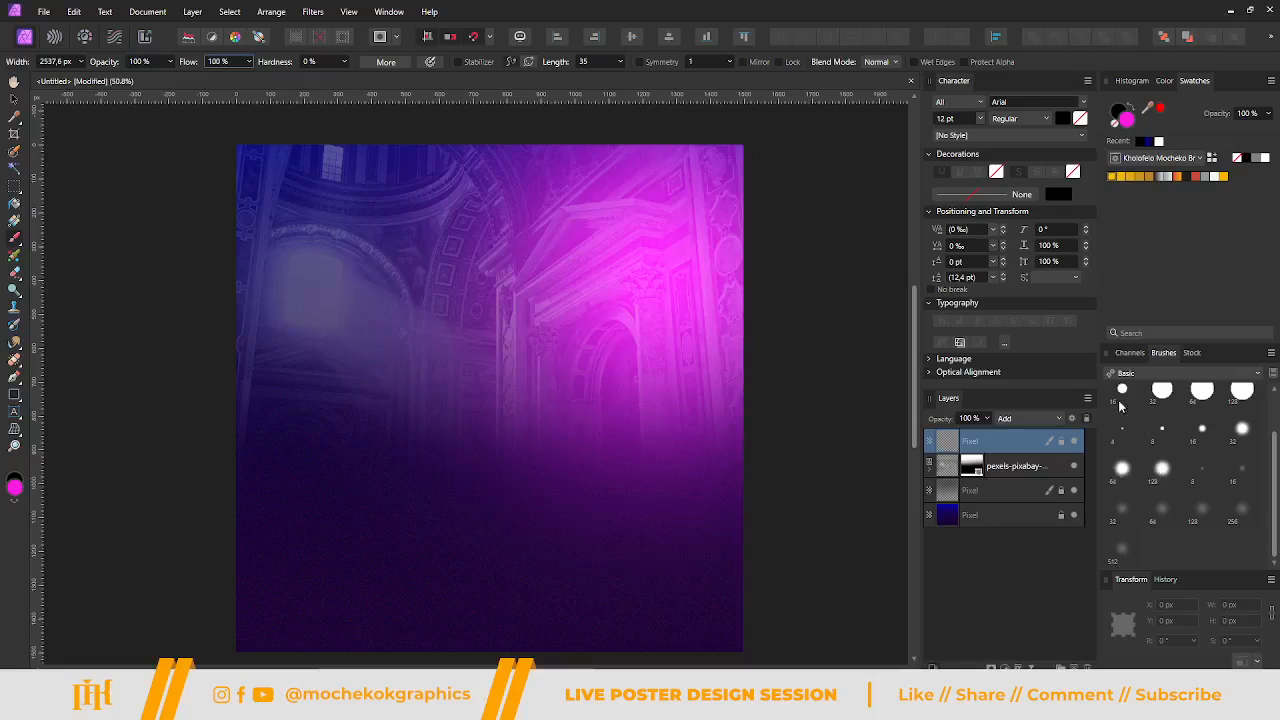
Lower the magenta glow layer's opacity to 62 %.
{"action": "left_click", "coordinate": [988, 420]}
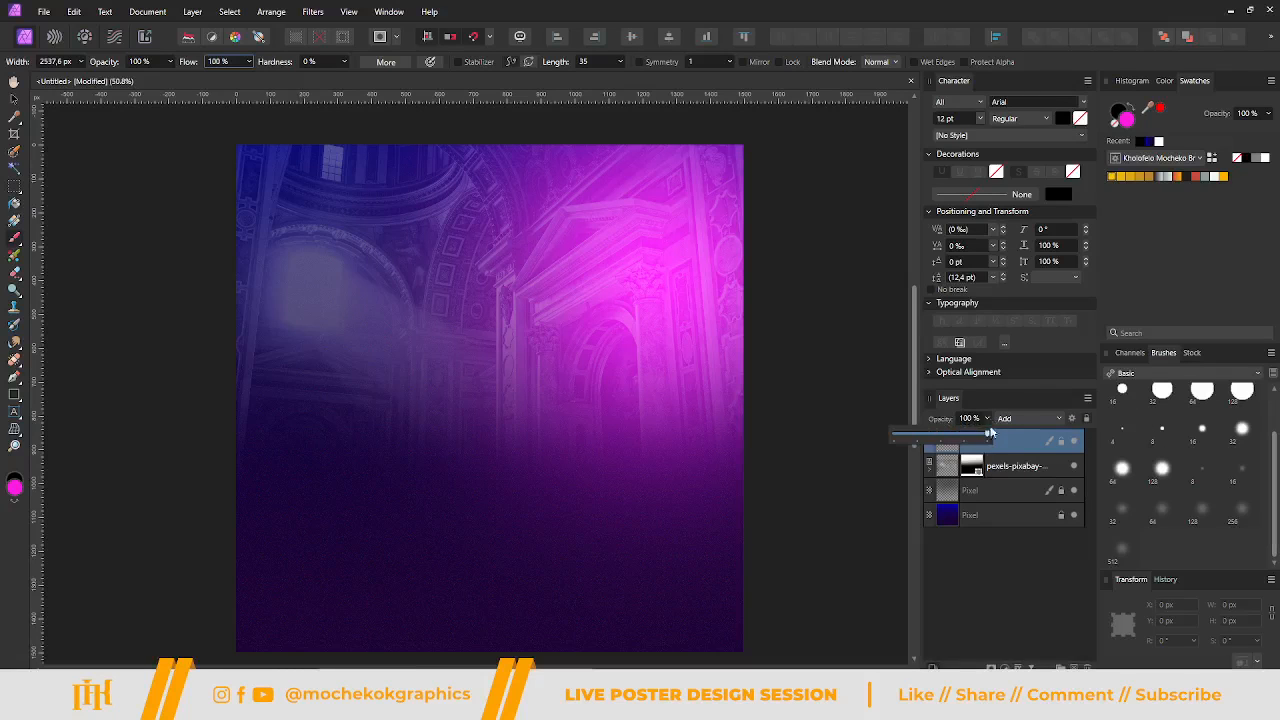
{"action": "left_click_drag", "start_coordinate": [988, 436], "coordinate": [953, 436]}
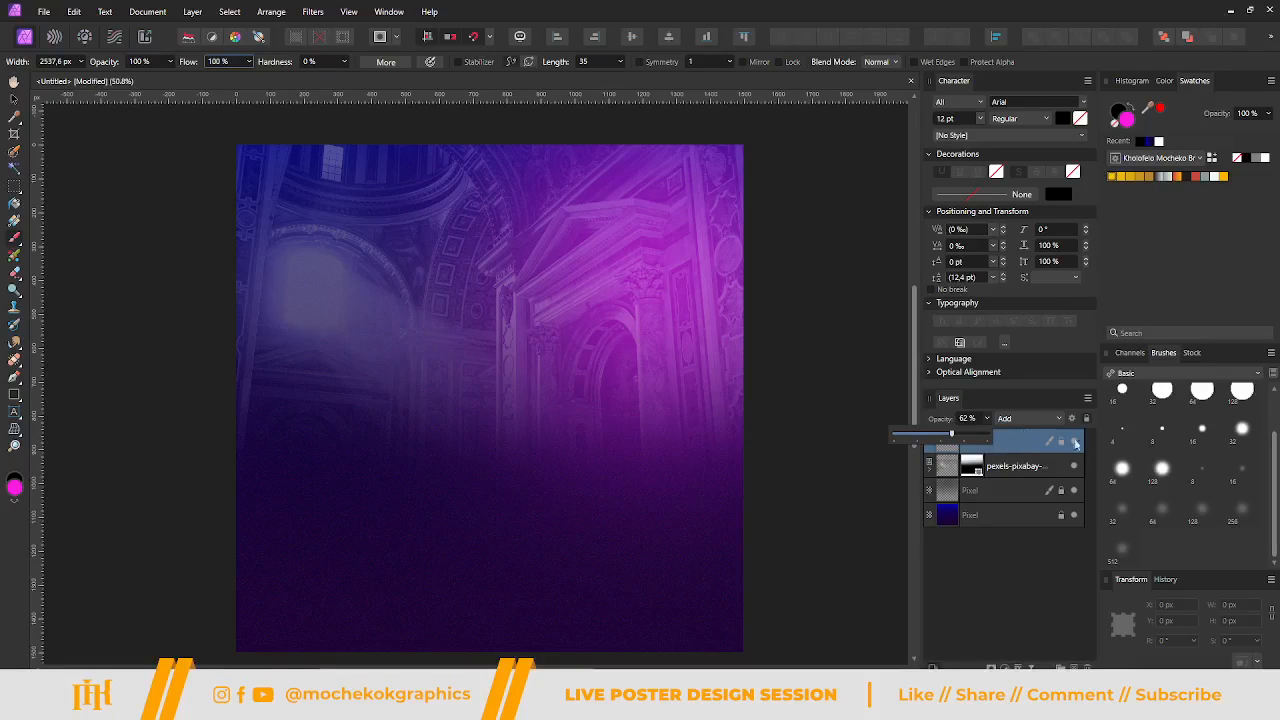
{"action": "left_click", "coordinate": [1047, 555]}
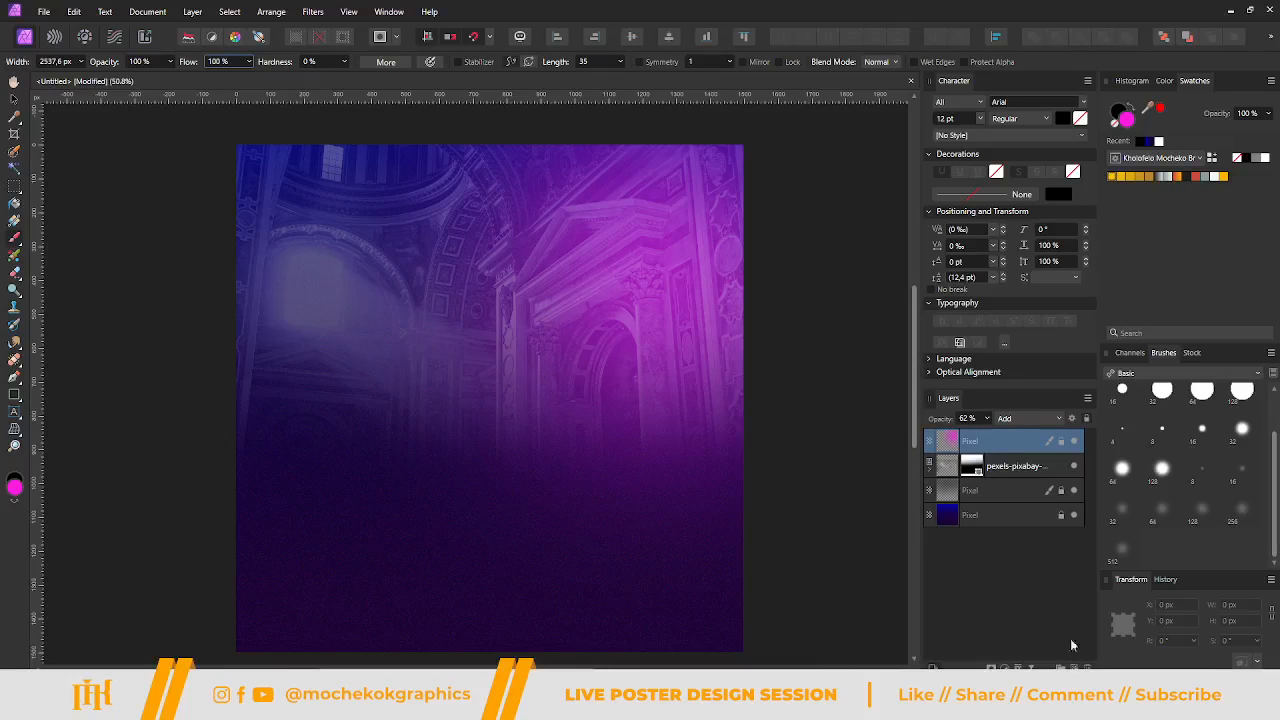
Add another pixel layer above the magenta glow and set its blend mode to Add.
{"action": "key", "text": "ctrl+shift+n"}
{"action": "left_click", "coordinate": [1025, 419]}
{"action": "left_click", "coordinate": [1005, 578]}
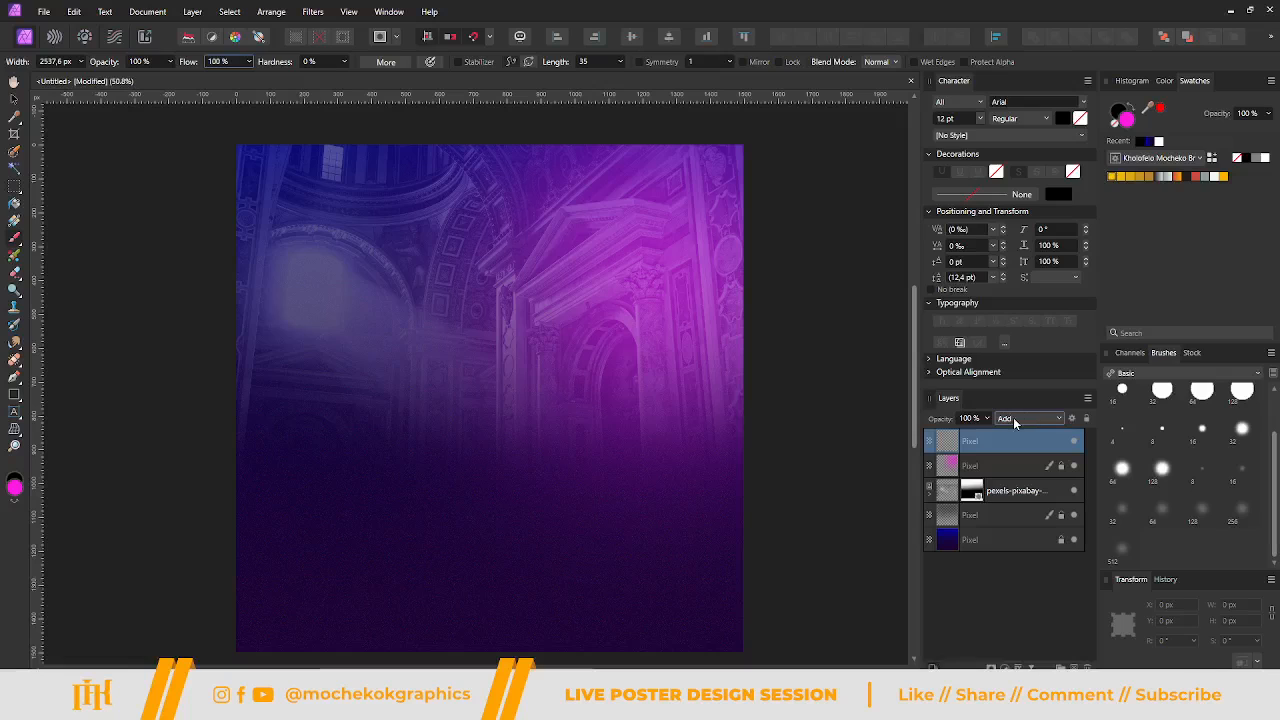
Change the brush colour to green, 00DA3F, and paint a soft glow over the bright church window on the poster's upper left.
{"action": "double_click", "coordinate": [1127, 119]}
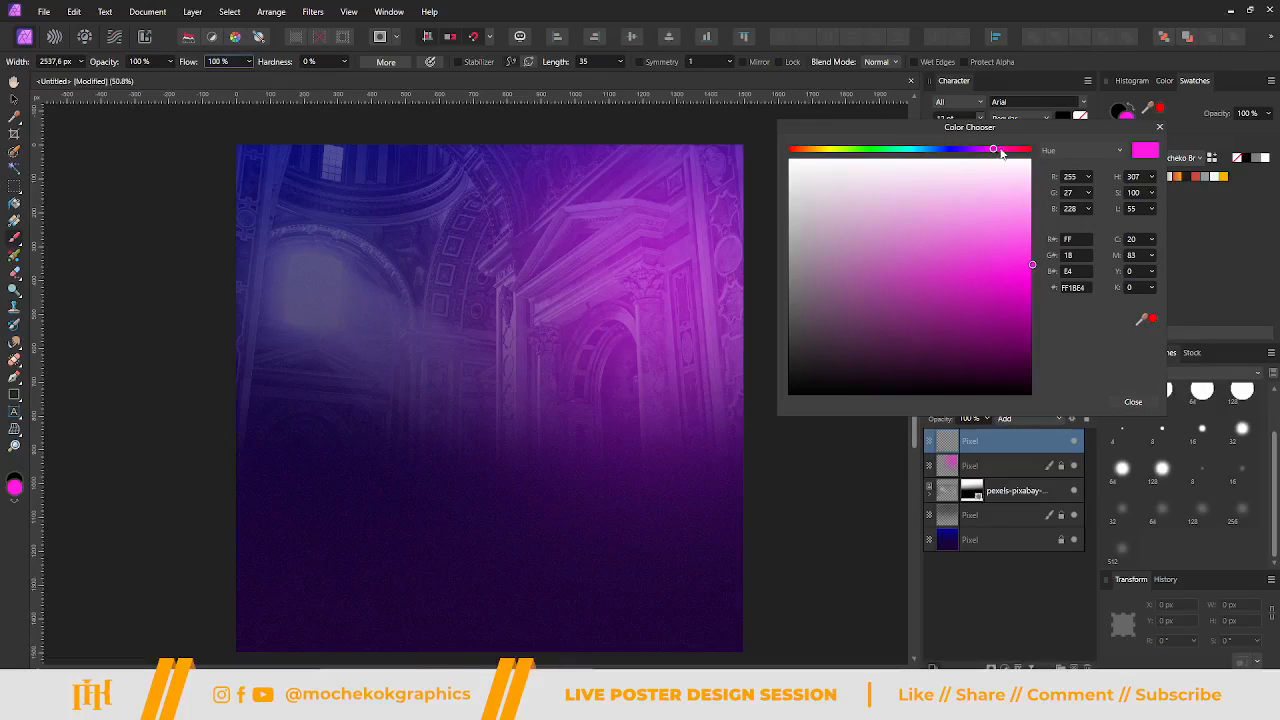
{"action": "left_click_drag", "start_coordinate": [906, 152], "coordinate": [892, 150]}
{"action": "left_click_drag", "start_coordinate": [1033, 280], "coordinate": [1034, 296]}
{"action": "left_click_drag", "start_coordinate": [890, 150], "coordinate": [881, 150]}
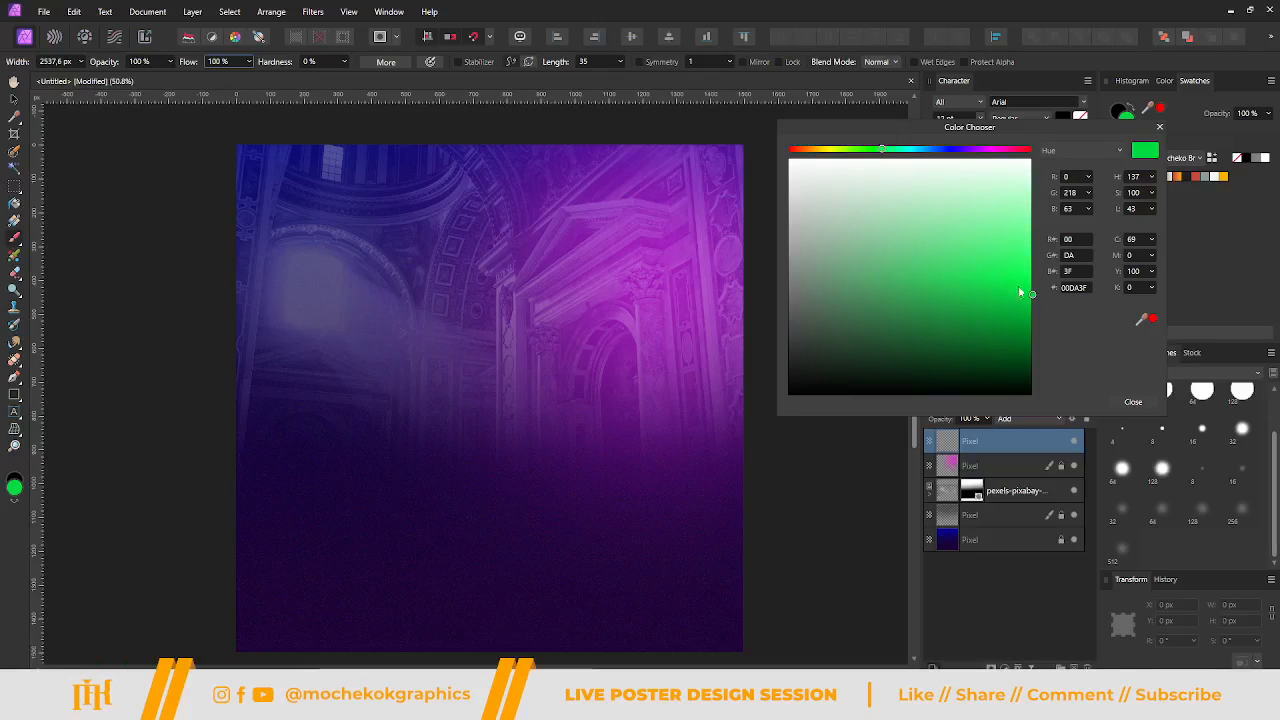
{"action": "left_click", "coordinate": [1159, 128]}
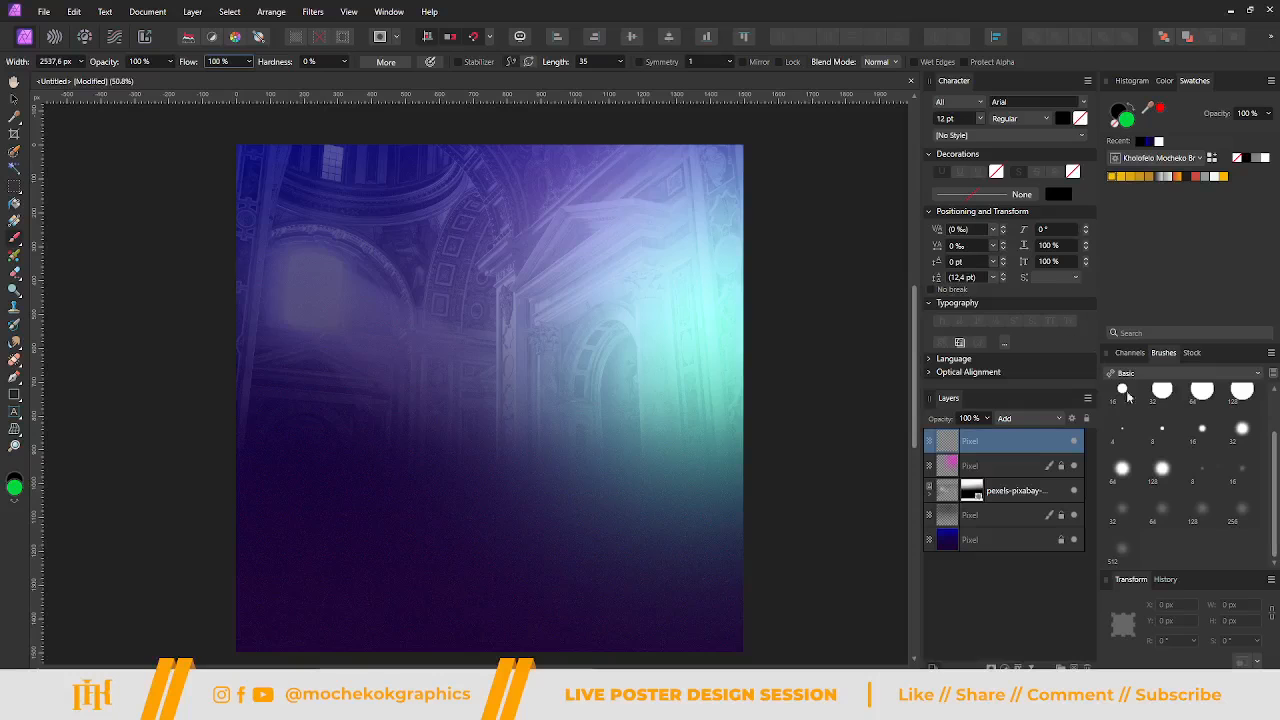
{"action": "mouse_move", "coordinate": [259, 308]}
{"action": "left_mouse_down"}
{"action": "mouse_move", "coordinate": [260, 243]}
{"action": "mouse_move", "coordinate": [272, 257]}
{"action": "mouse_move", "coordinate": [257, 206]}
{"action": "mouse_move", "coordinate": [290, 211]}
{"action": "left_mouse_up"}
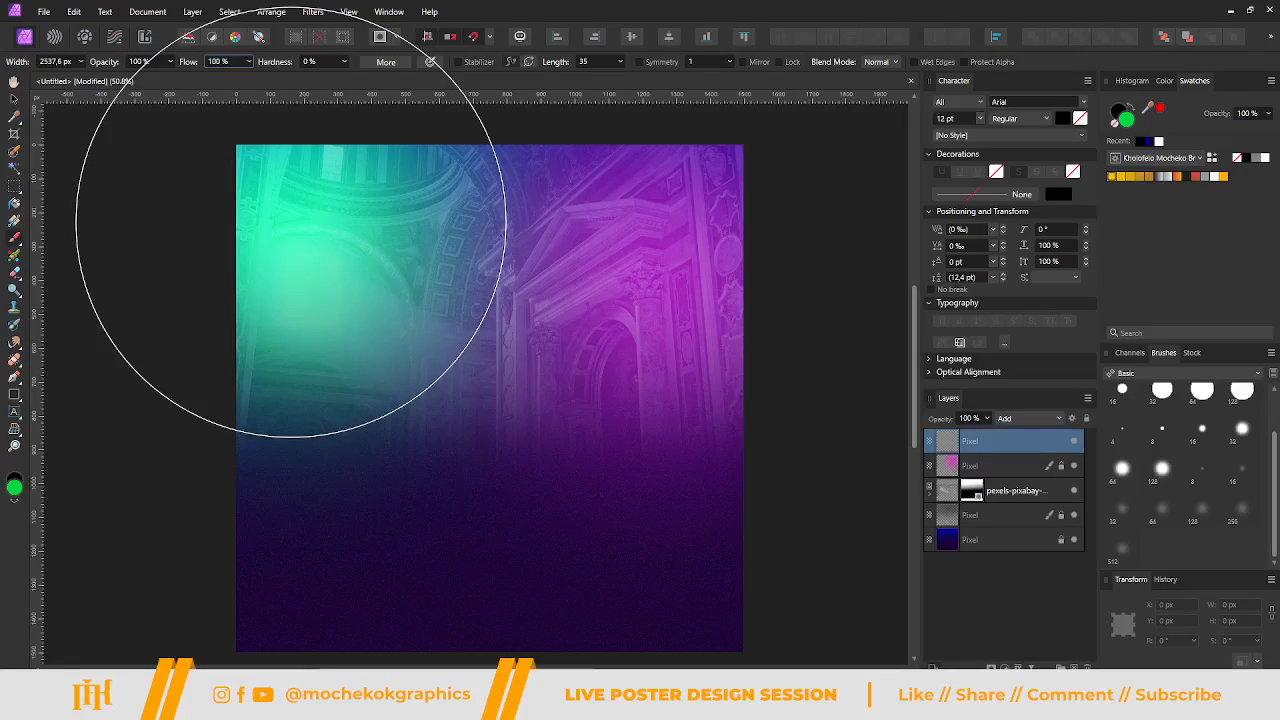
Finish the green glow over the church window and lower its layer's opacity to 44 %.
{"action": "left_click", "coordinate": [291, 220]}
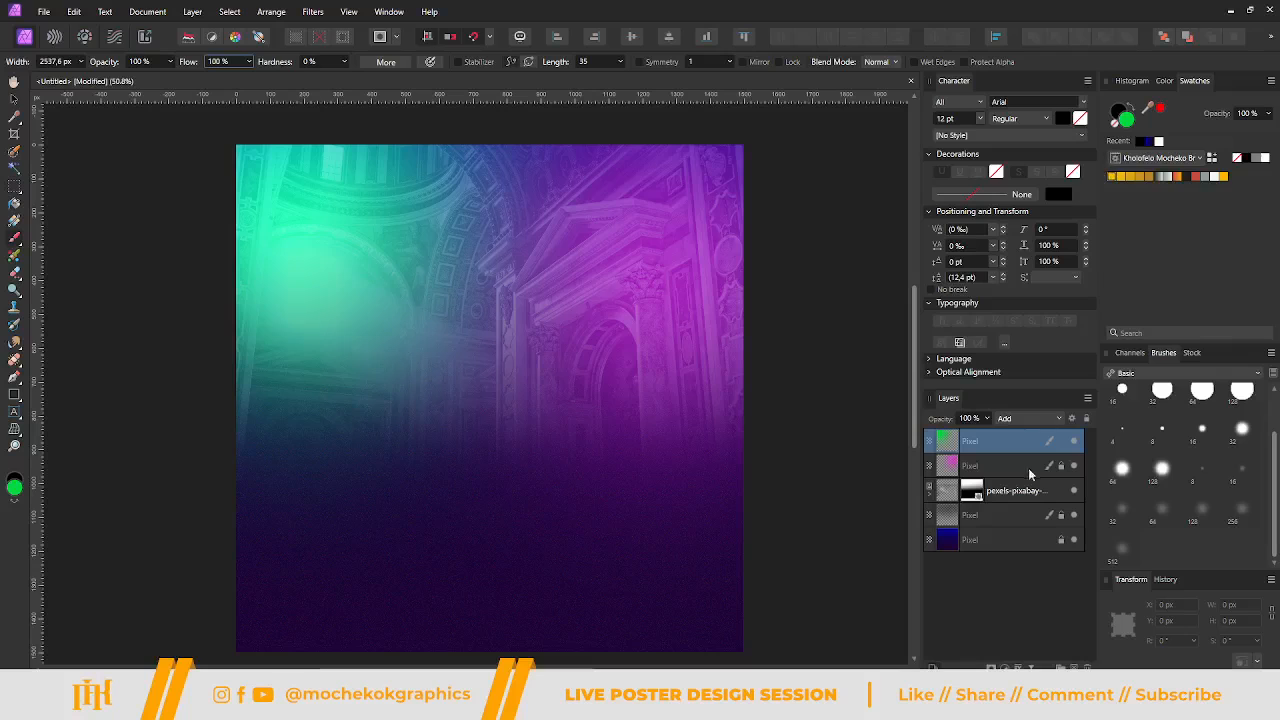
{"action": "left_click", "coordinate": [988, 419]}
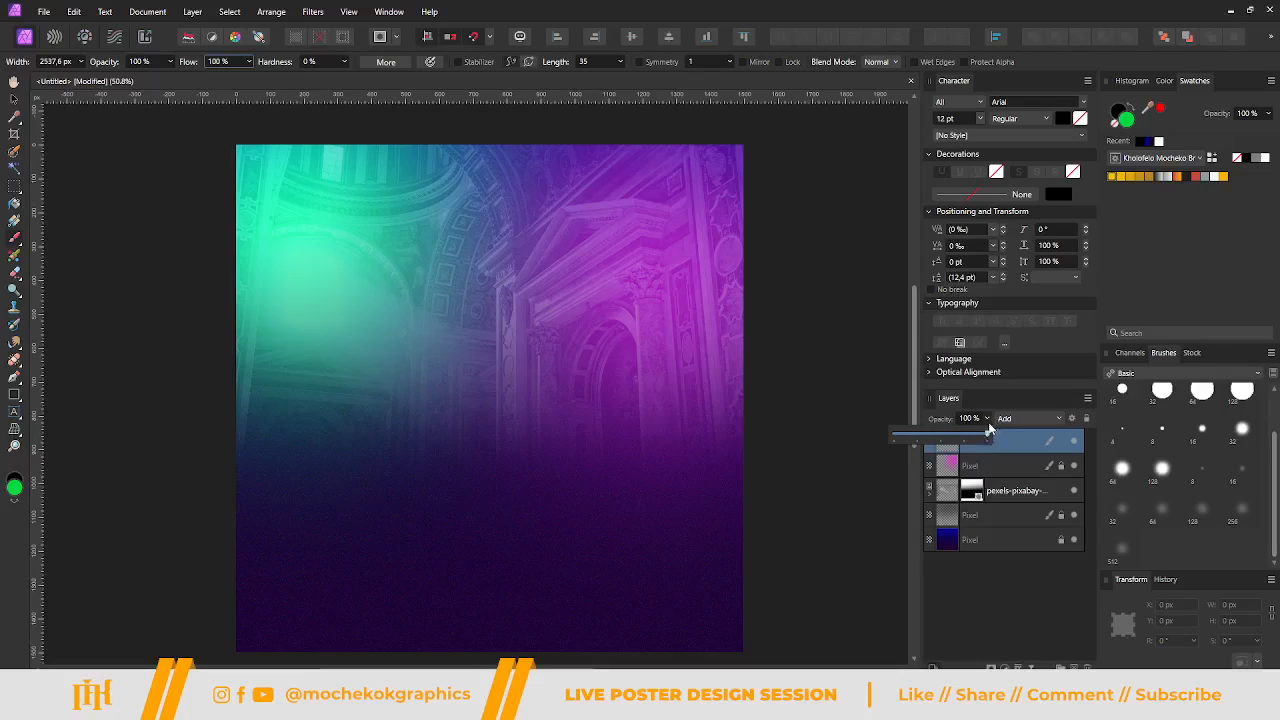
{"action": "left_click_drag", "start_coordinate": [987, 437], "coordinate": [937, 437]}
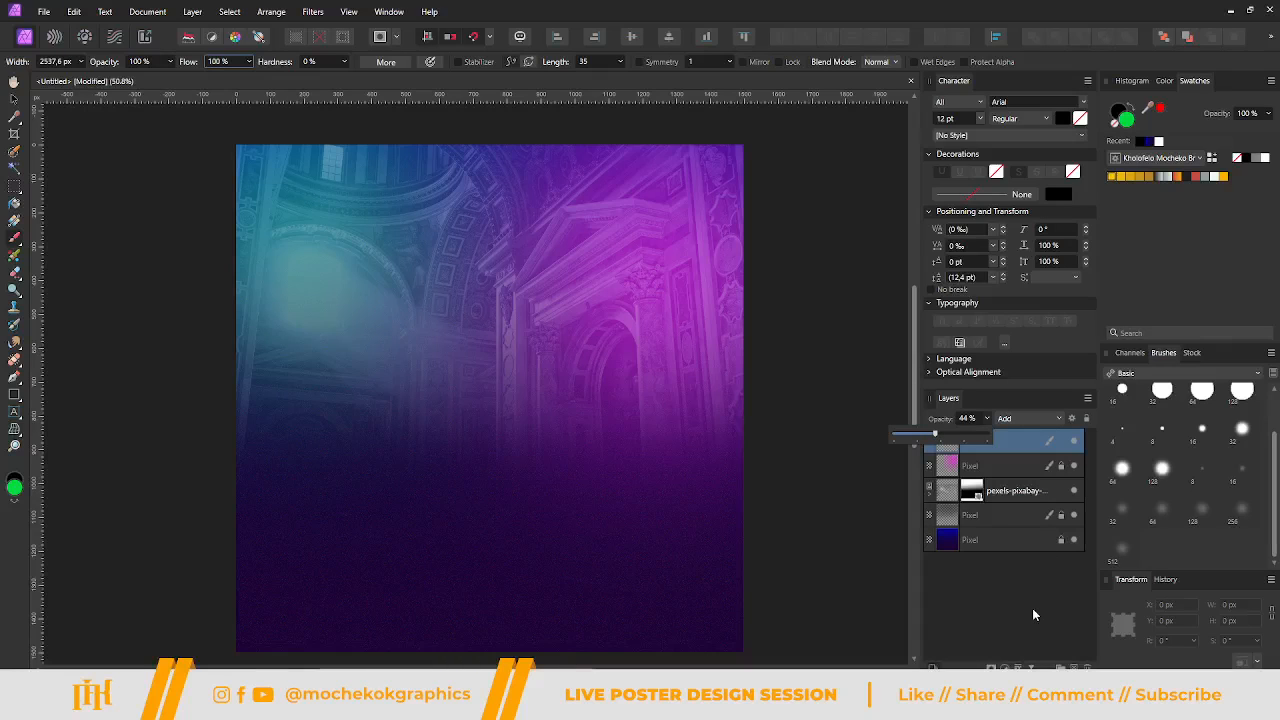
Group the green and magenta glow layers and set the group's blend mode to Normal.
{"action": "left_click", "coordinate": [1002, 468]}
{"action": "left_click", "coordinate": [995, 446], "text": "shift"}
{"action": "key", "text": "ctrl+g"}
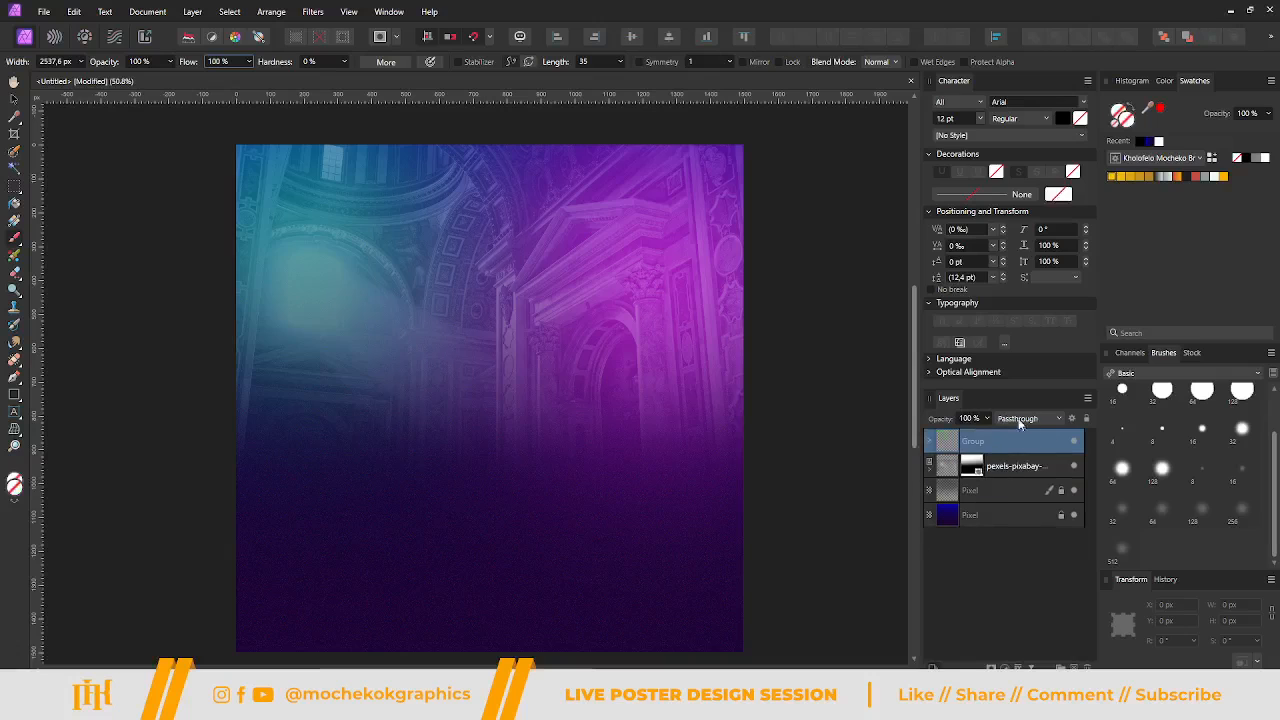
{"action": "left_click", "coordinate": [1020, 418]}
{"action": "left_click", "coordinate": [1015, 432]}
{"action": "left_click", "coordinate": [1008, 475]}
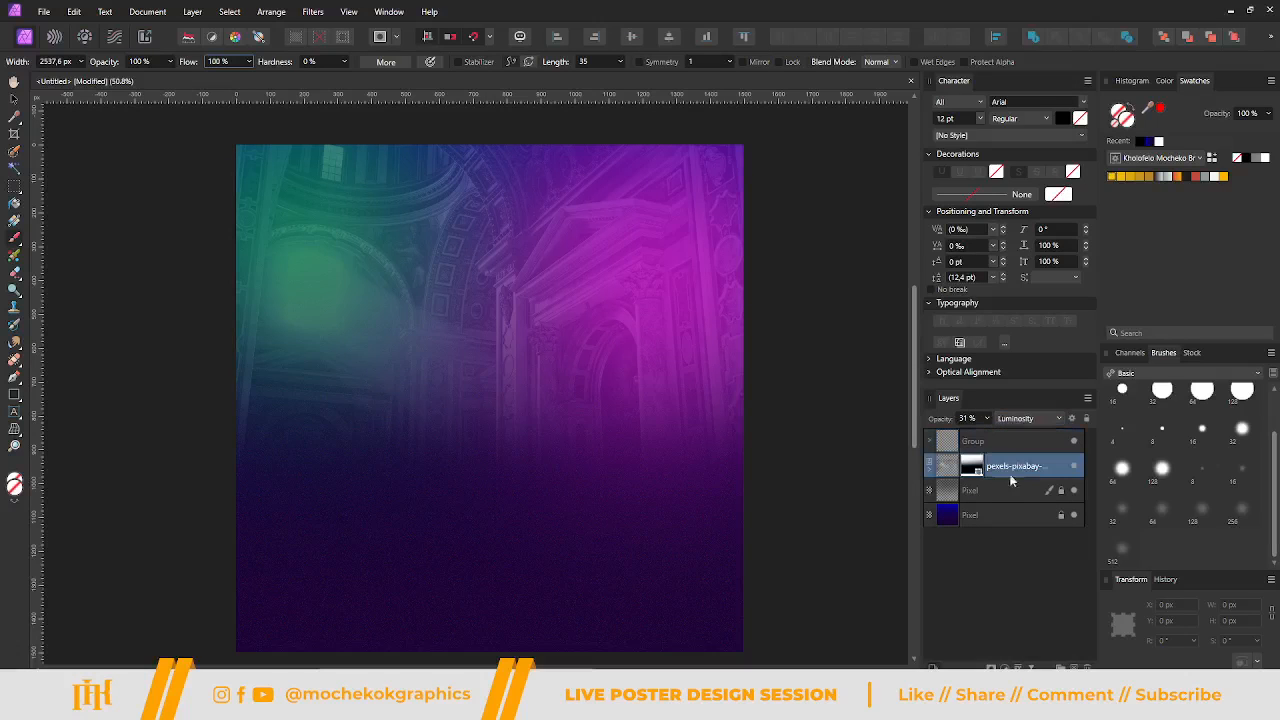
Group the glow group, church photo and both lower pixel layers together, and set the new group's blend mode to Normal.
{"action": "left_click", "coordinate": [1010, 442]}
{"action": "left_click", "coordinate": [1012, 510], "text": "shift"}
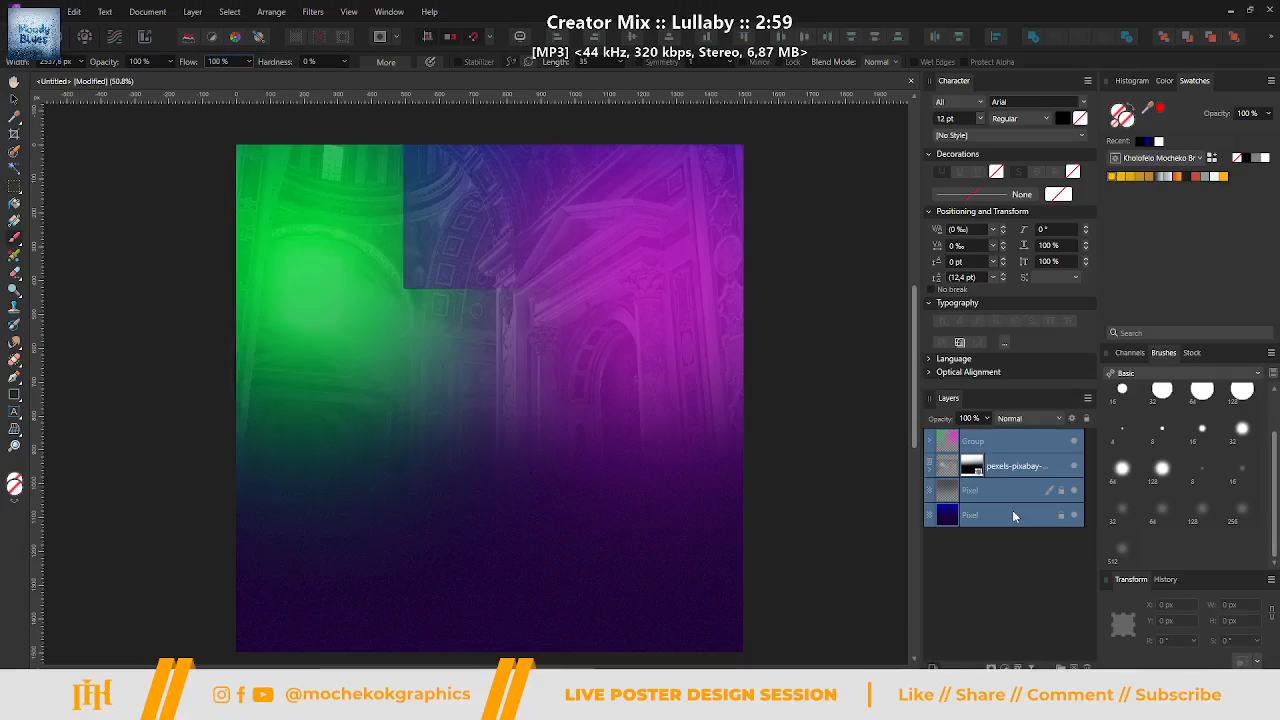
{"action": "key", "text": "ctrl+g"}
{"action": "left_click", "coordinate": [1020, 418]}
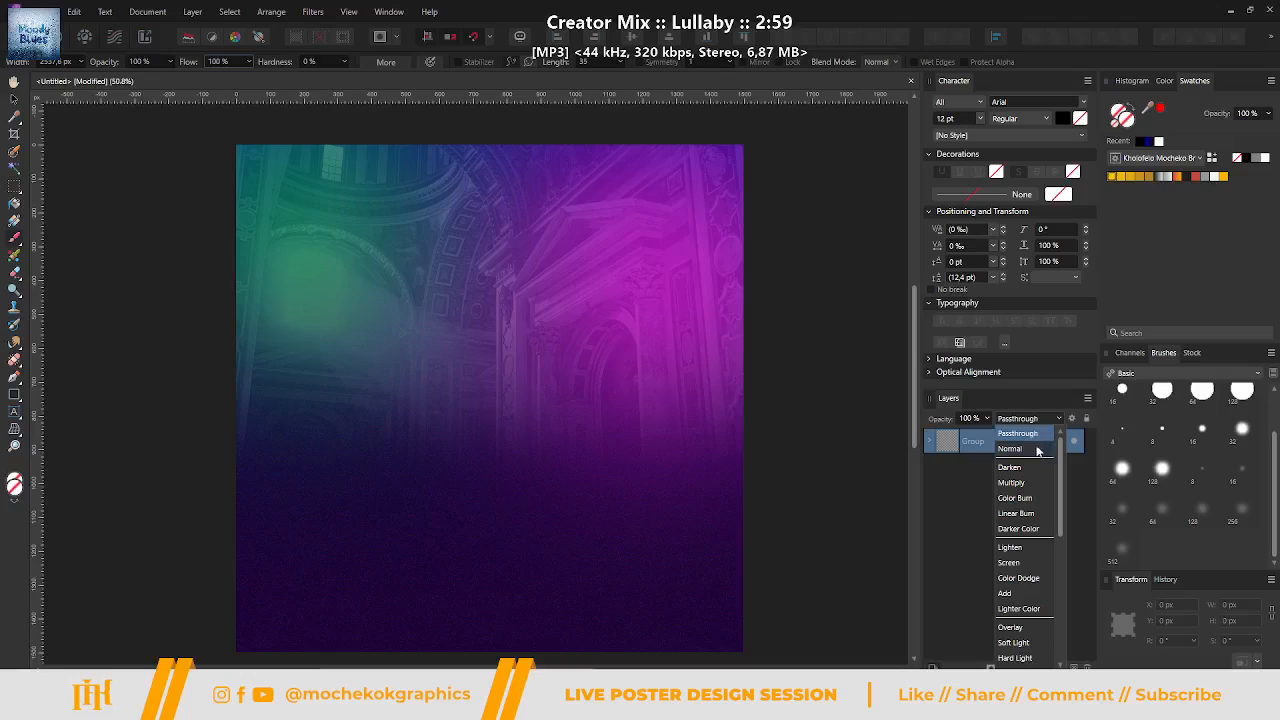
{"action": "left_click", "coordinate": [1034, 446]}
{"action": "key", "text": "v"}
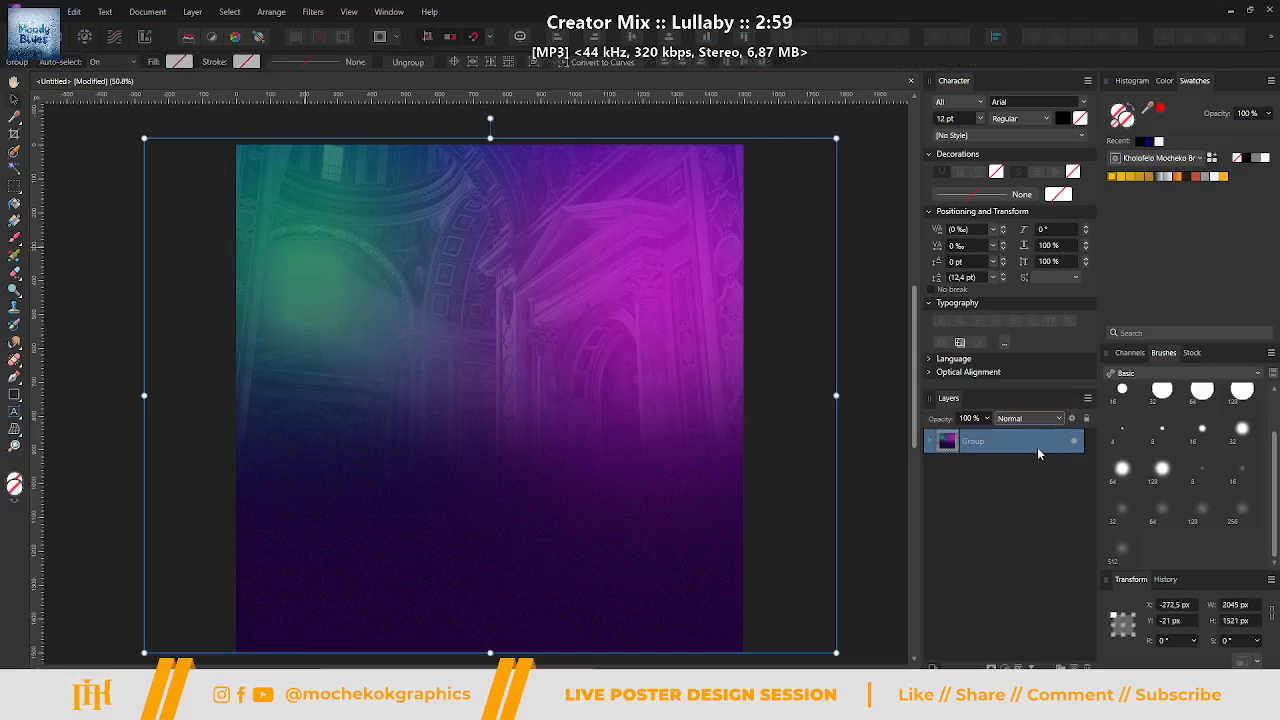
Rename the new group Baackground, lock it and deselect it.
{"action": "double_click", "coordinate": [985, 446]}
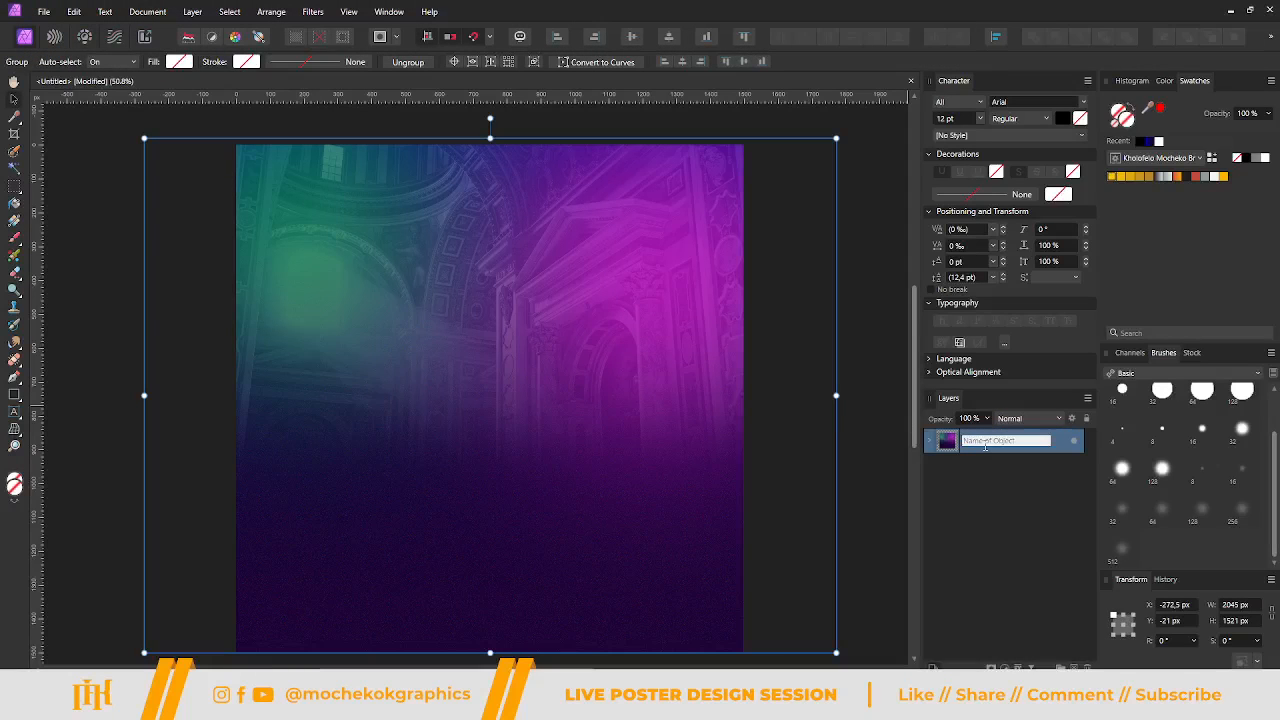
{"action": "type", "text": "Baackground"}
{"action": "key", "text": "Return"}
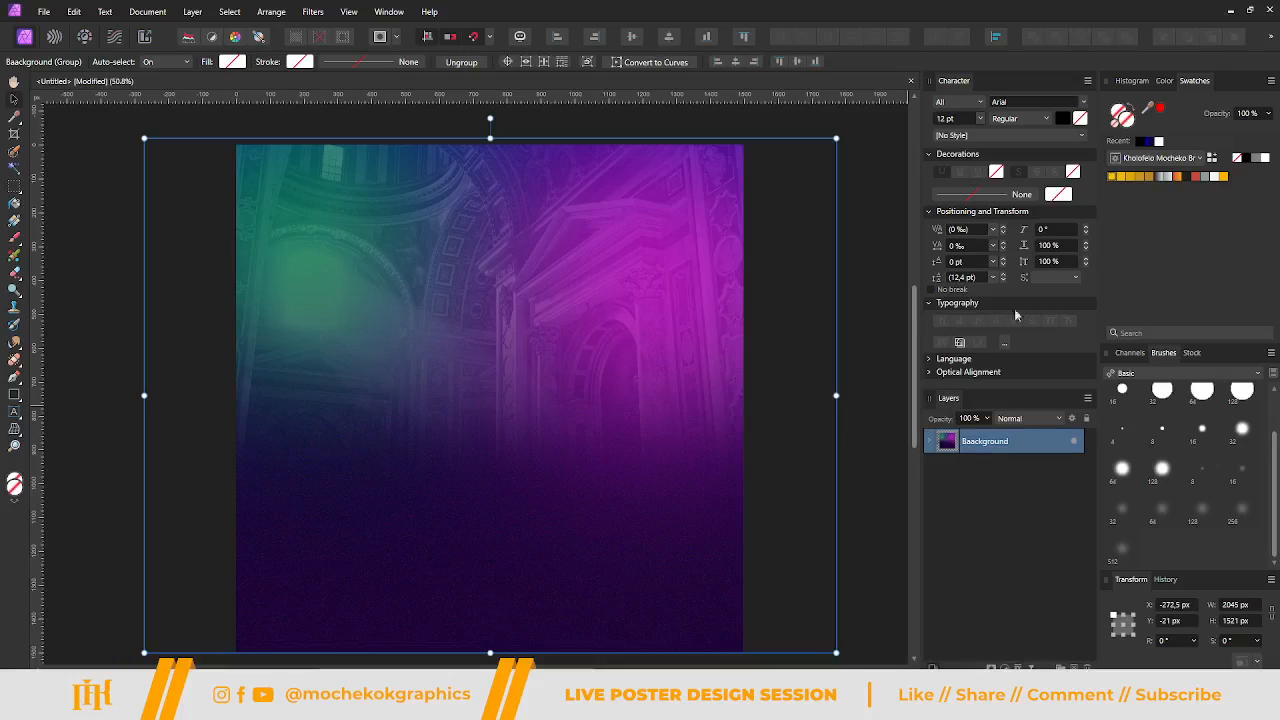
{"action": "scroll", "coordinate": [694, 277], "scroll_direction": "down", "scroll_amount": 2}
{"action": "left_click", "coordinate": [676, 272]}
{"action": "scroll", "coordinate": [677, 268], "scroll_direction": "up", "scroll_amount": 2}
{"action": "scroll", "coordinate": [432, 421], "scroll_direction": "down", "scroll_amount": 3}
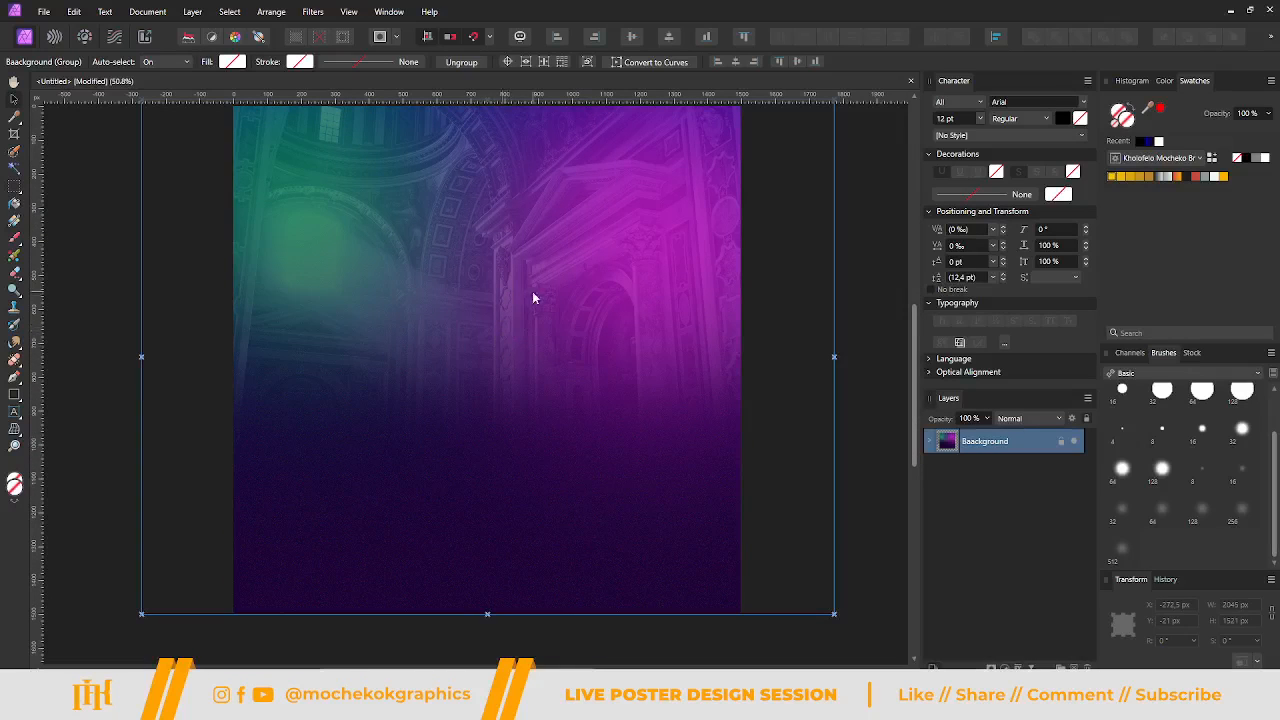
{"action": "scroll", "coordinate": [788, 292], "scroll_direction": "up", "scroll_amount": 3}
{"action": "left_click", "coordinate": [838, 136]}
Apply a 5.1 px Gaussian Blur layer effect with Preserve alpha and Scale with Object to the church photo inside the Baackground group.
{"action": "scroll", "coordinate": [455, 261], "scroll_direction": "down", "scroll_amount": 1}
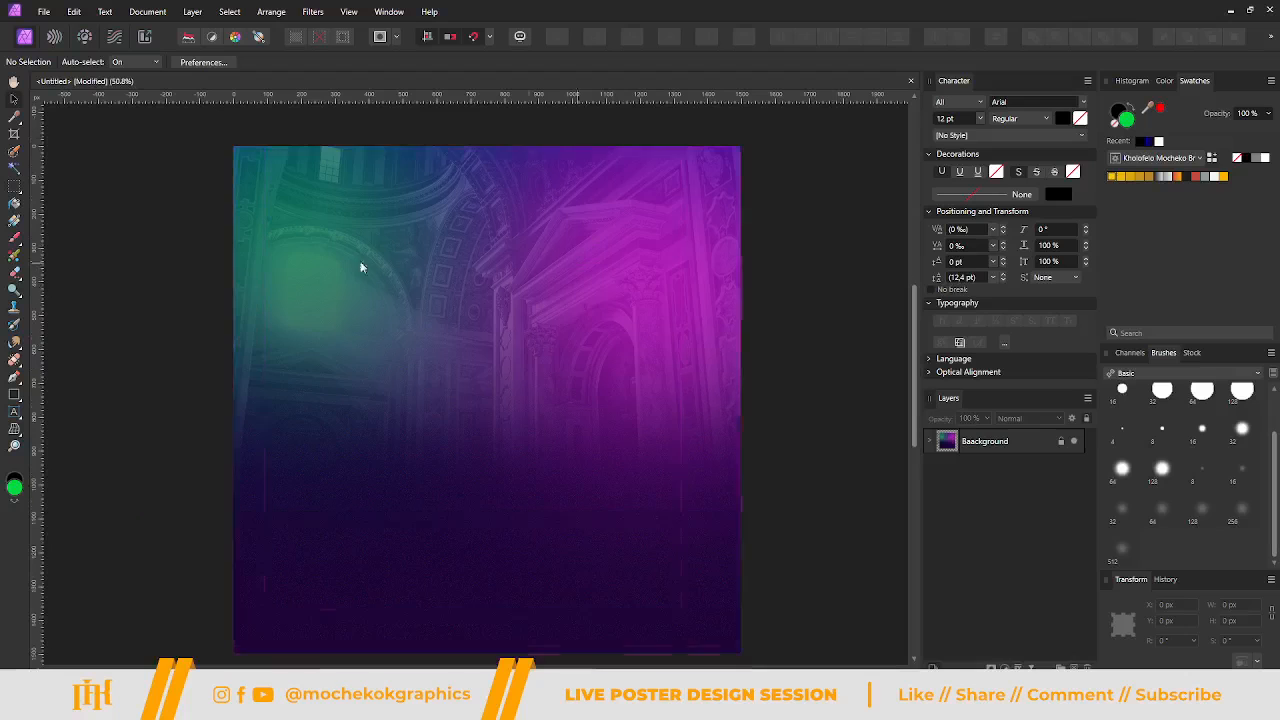
{"action": "scroll", "coordinate": [439, 276], "scroll_direction": "down", "scroll_amount": 2}
{"action": "scroll", "coordinate": [443, 278], "scroll_direction": "up", "scroll_amount": 2}
{"action": "scroll", "coordinate": [443, 281], "scroll_direction": "up", "scroll_amount": 1}
{"action": "scroll", "coordinate": [445, 282], "scroll_direction": "down", "scroll_amount": 1}
{"action": "scroll", "coordinate": [505, 290], "scroll_direction": "up", "scroll_amount": 2}
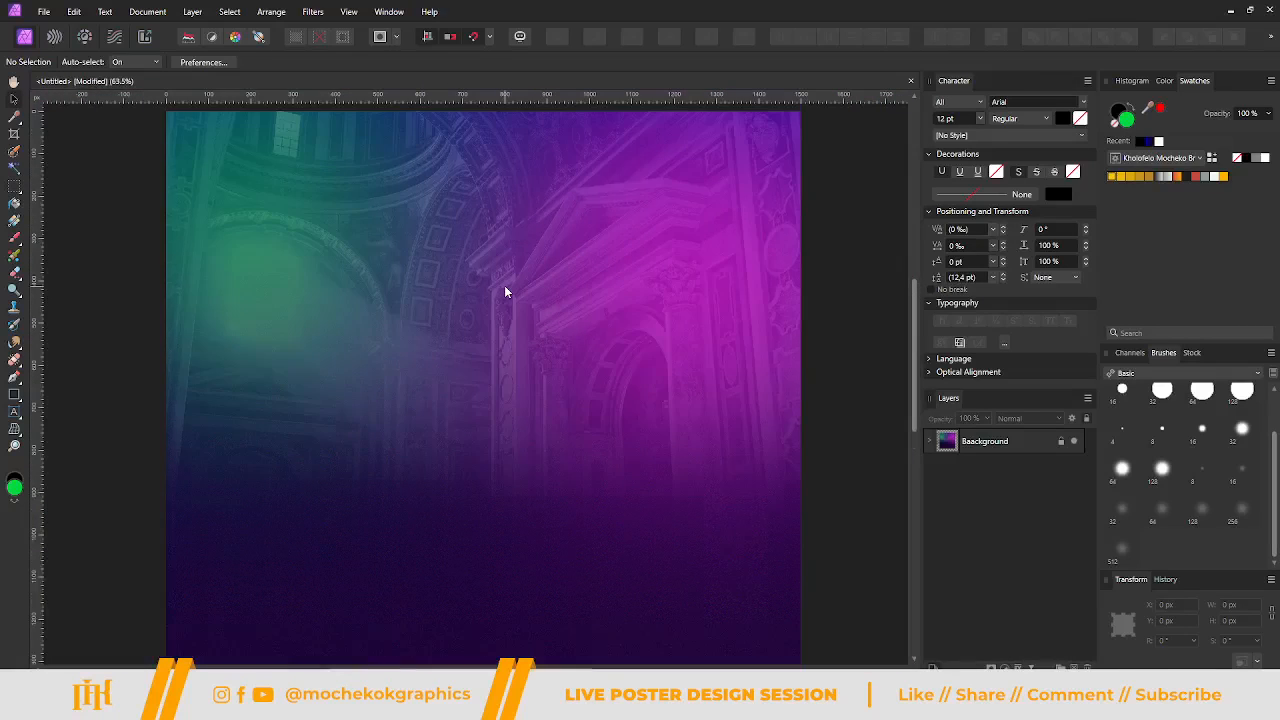
{"action": "scroll", "coordinate": [505, 291], "scroll_direction": "down", "scroll_amount": 1}
{"action": "left_click", "coordinate": [932, 442]}
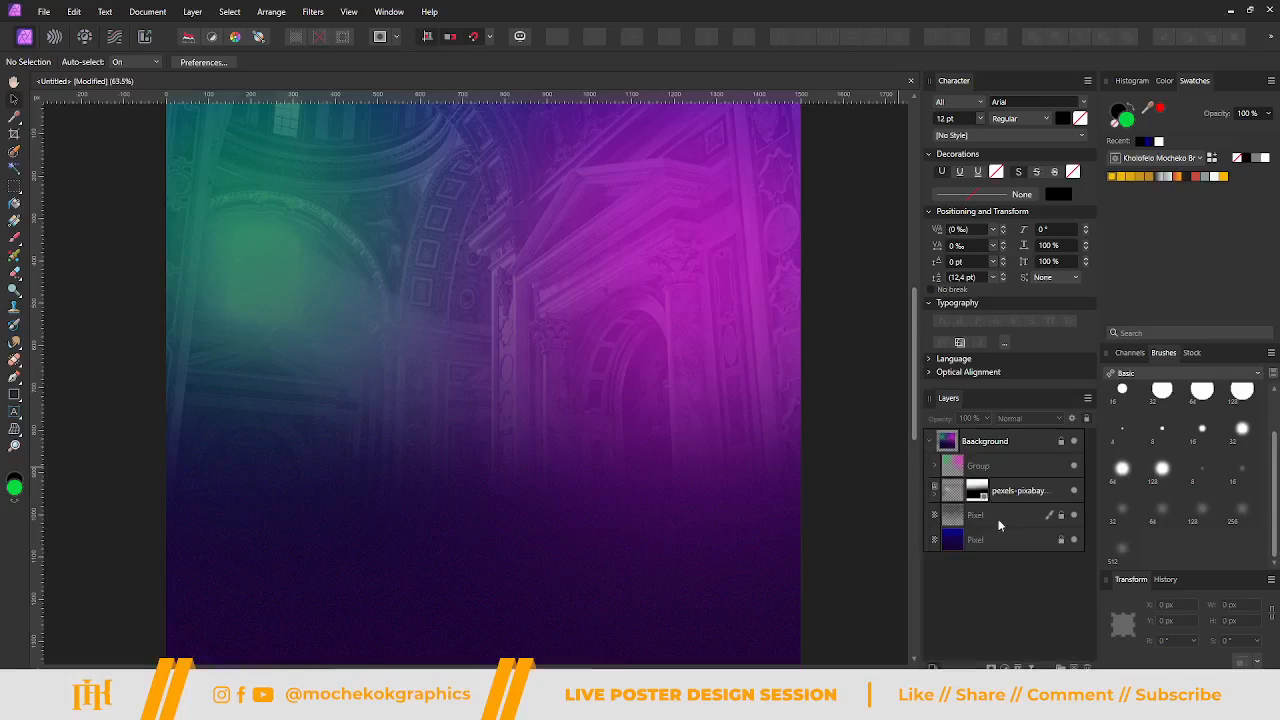
{"action": "left_click", "coordinate": [1035, 492]}
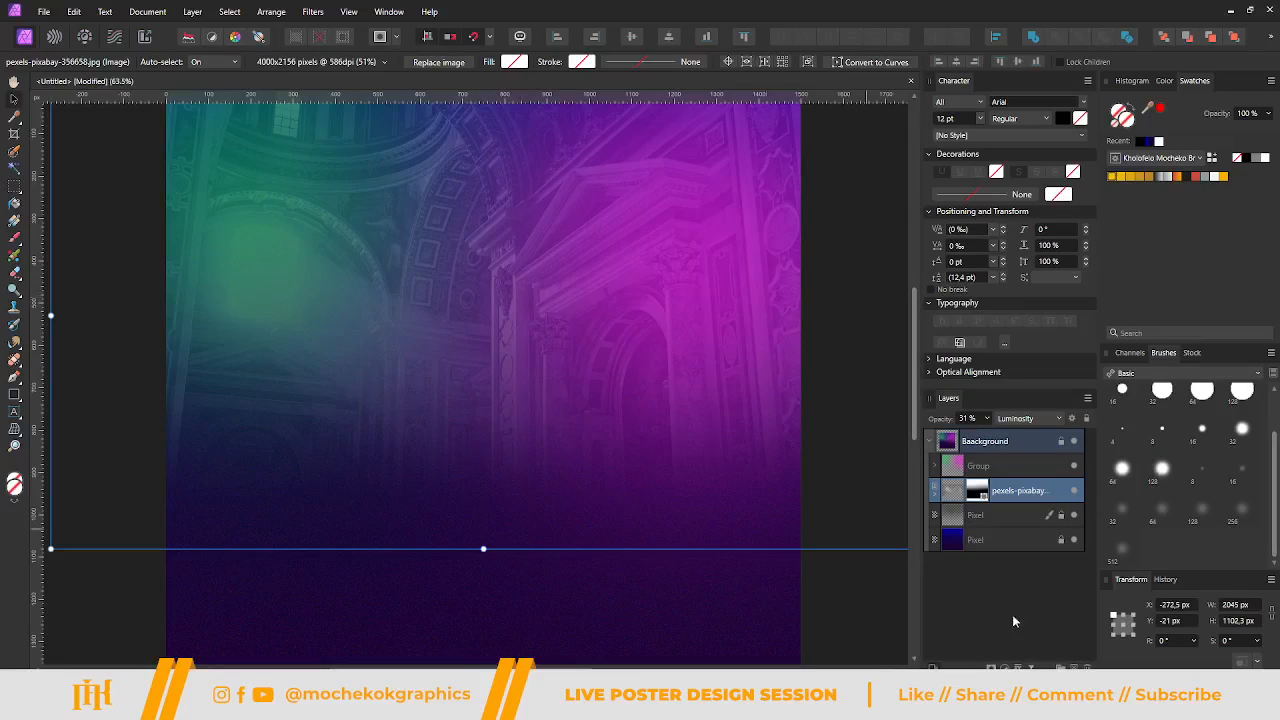
{"action": "left_click", "coordinate": [1018, 666]}
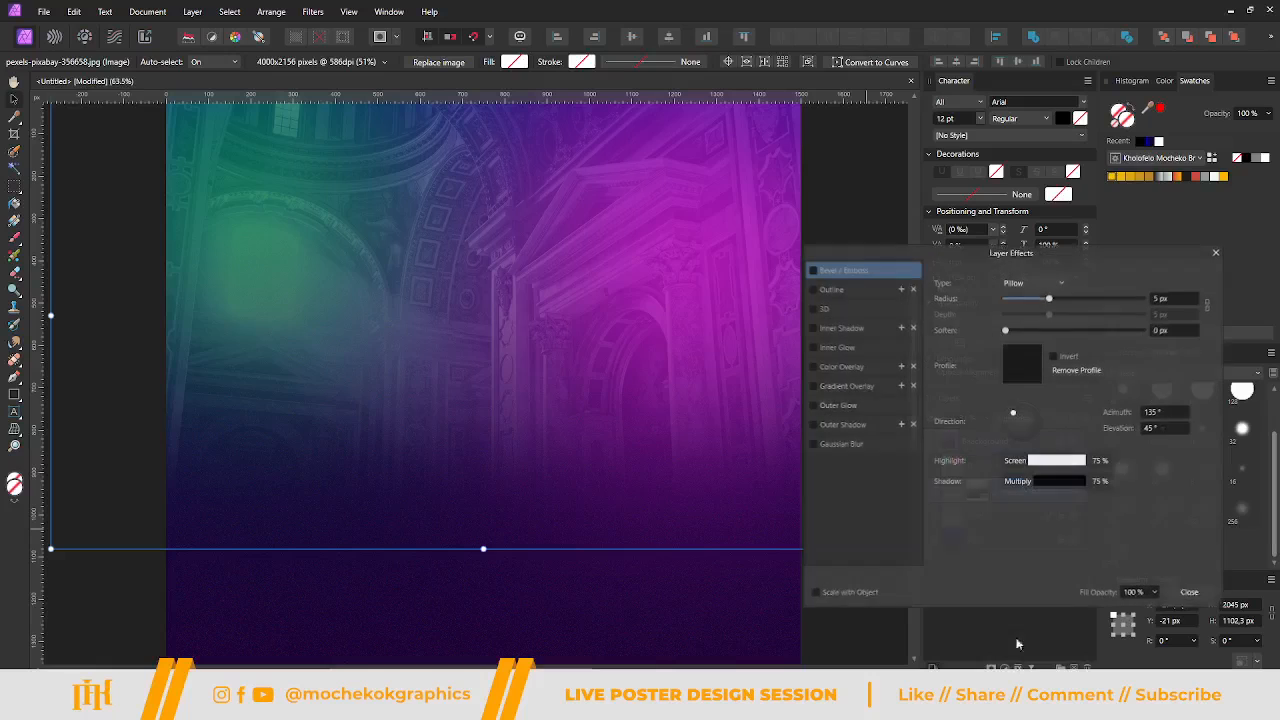
{"action": "left_click", "coordinate": [813, 444]}
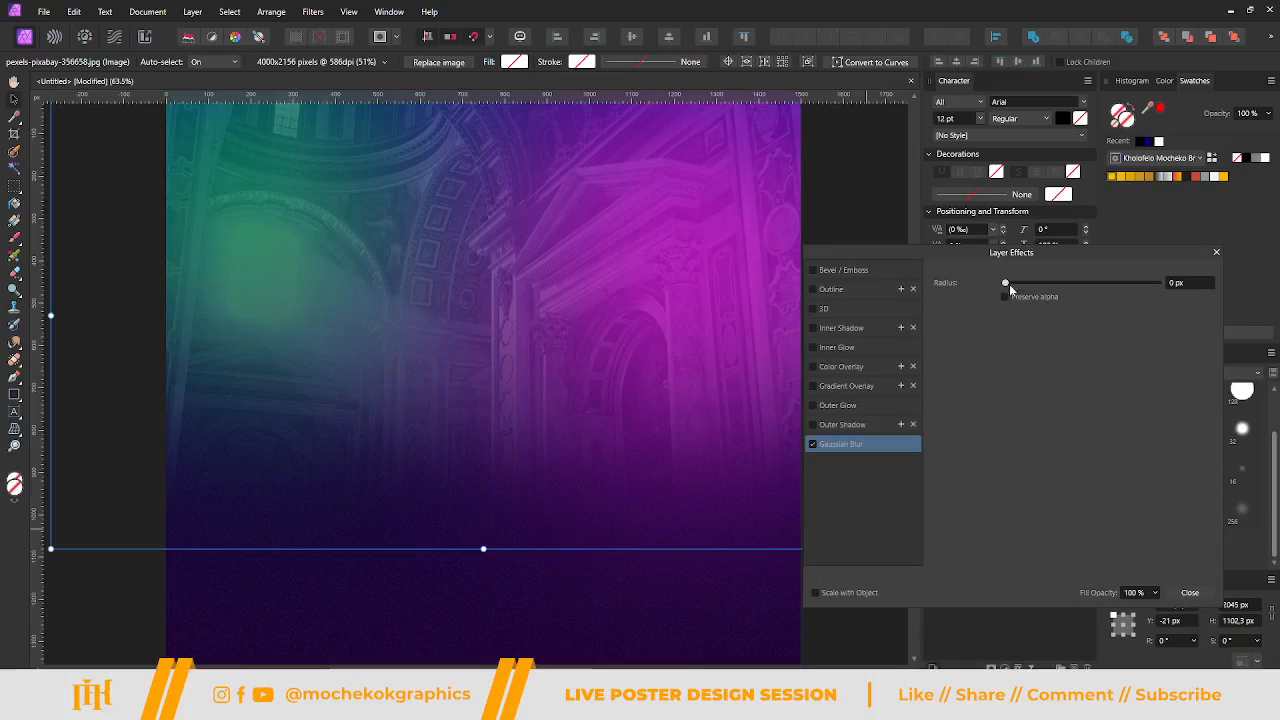
{"action": "left_click", "coordinate": [1016, 297]}
{"action": "left_click_drag", "start_coordinate": [1008, 283], "coordinate": [1060, 286]}
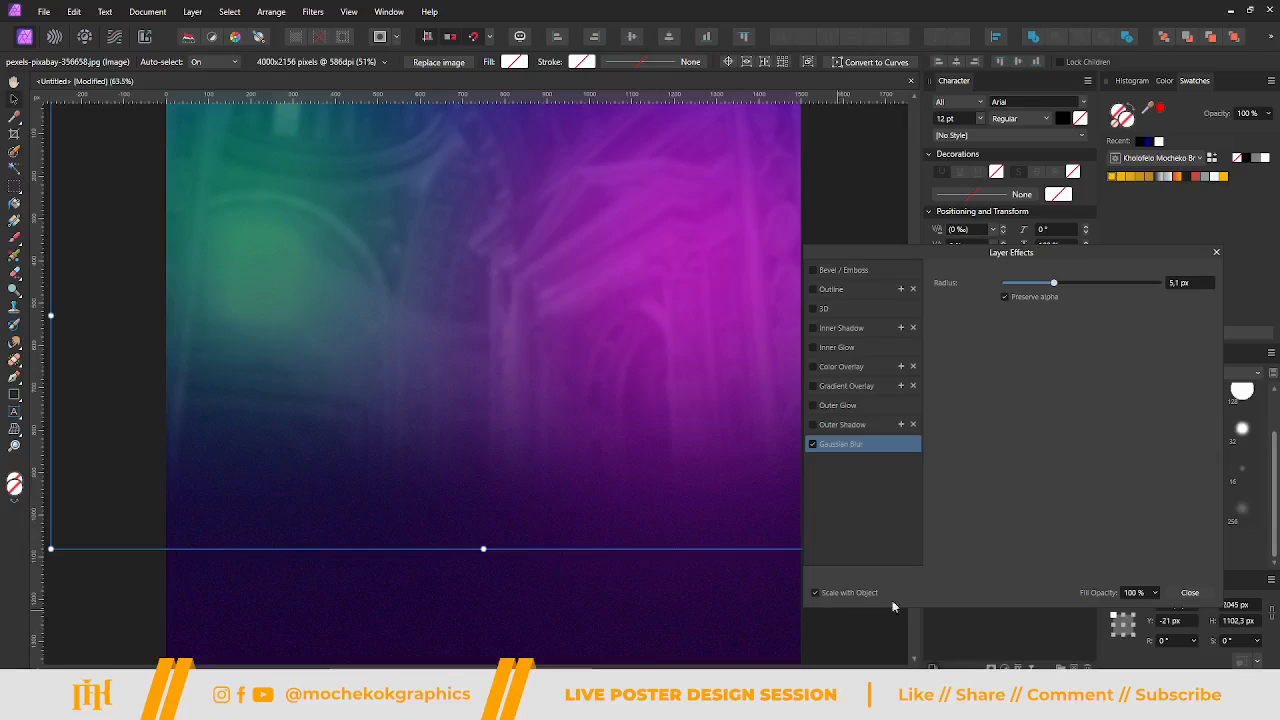
{"action": "left_click", "coordinate": [1189, 593]}
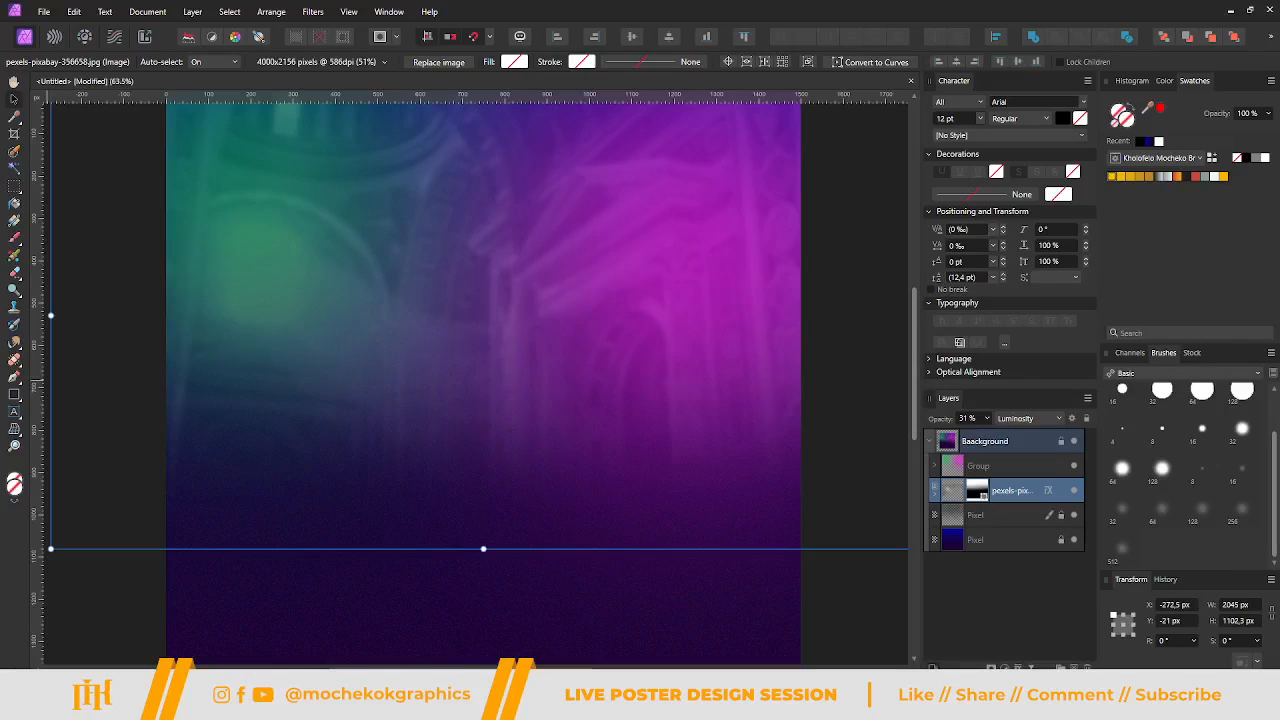
Collapse the Baackground group and clear the selection.
{"action": "scroll", "coordinate": [472, 368], "scroll_direction": "down", "scroll_amount": 3}
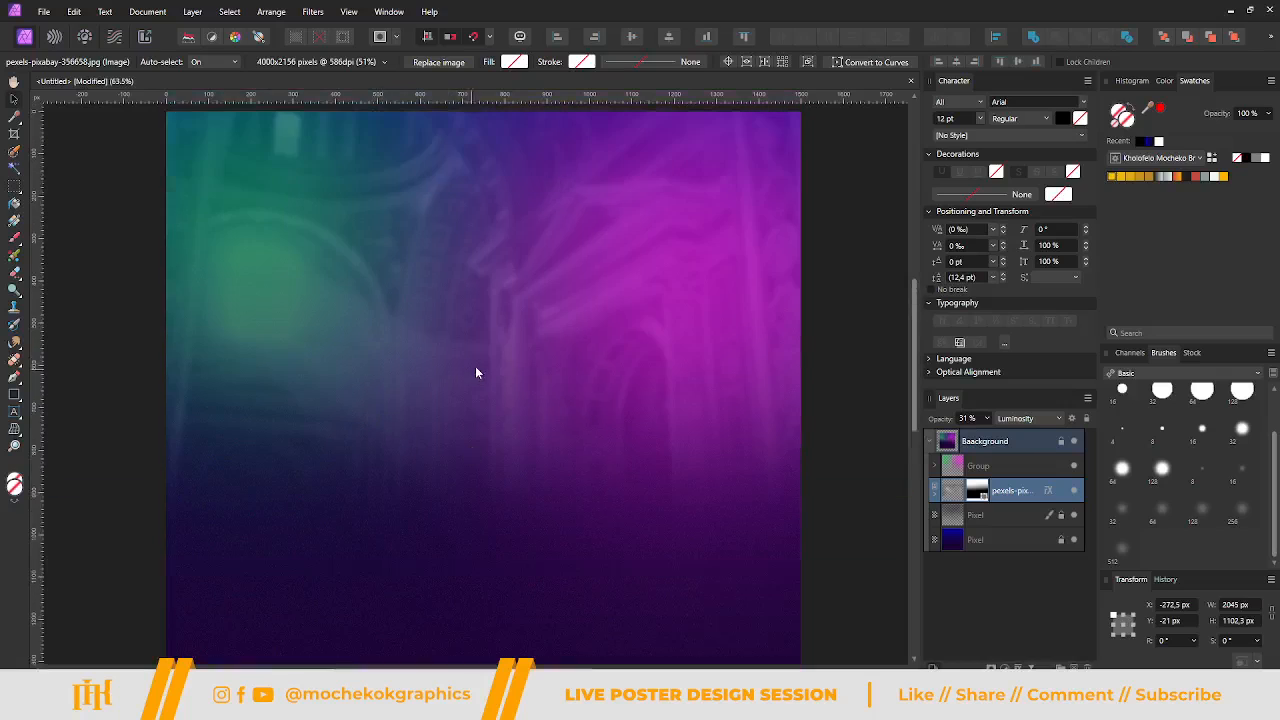
{"action": "scroll", "coordinate": [479, 371], "scroll_direction": "up", "scroll_amount": 1}
{"action": "scroll", "coordinate": [479, 371], "scroll_direction": "up", "scroll_amount": 1}
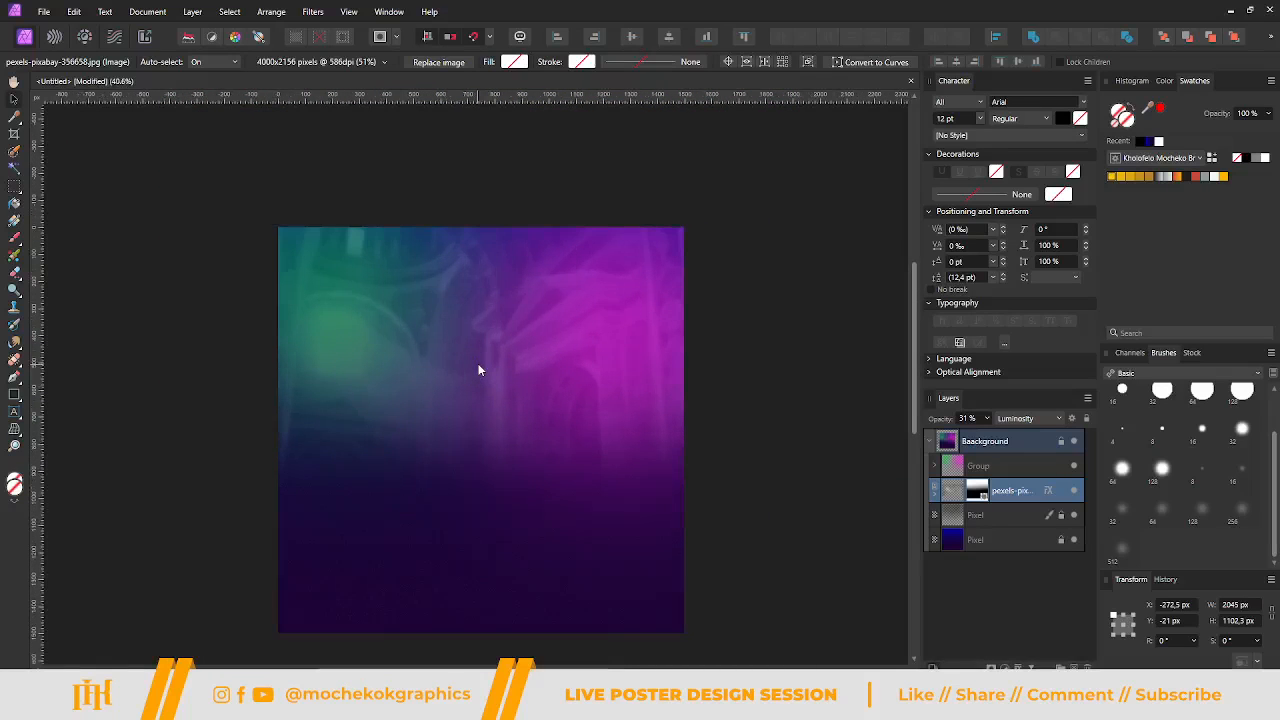
{"action": "left_click", "coordinate": [931, 444]}
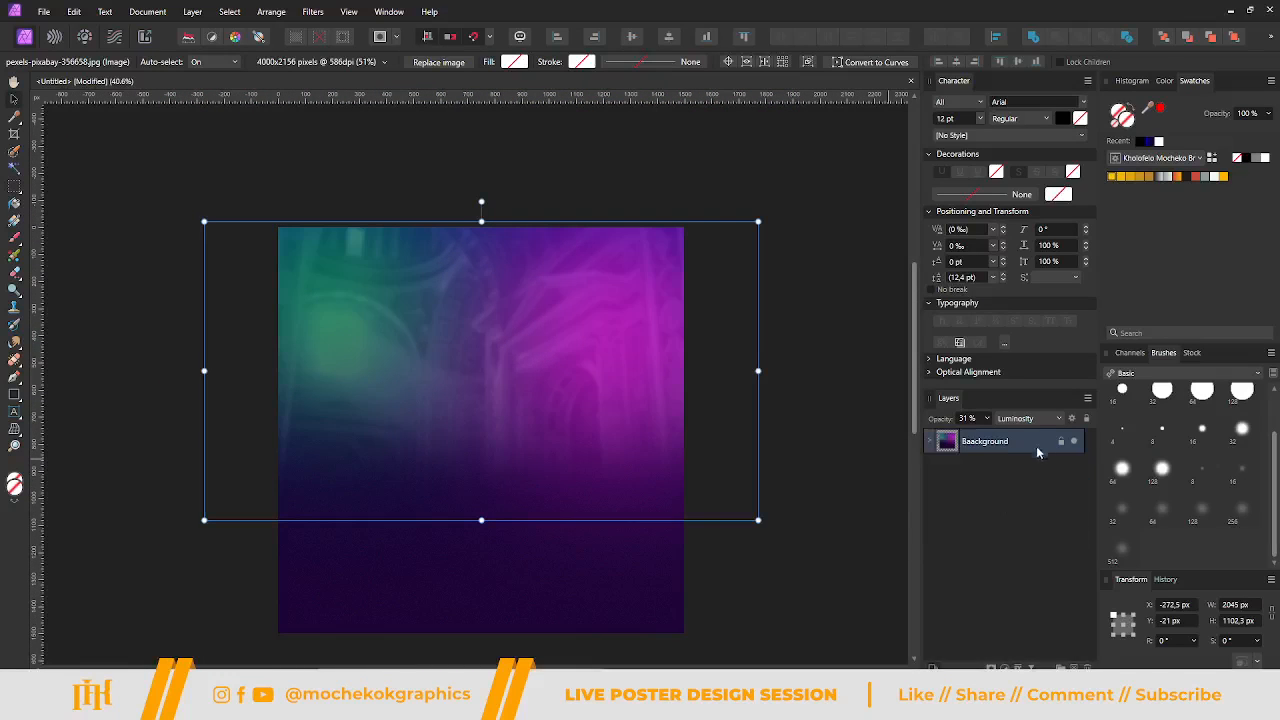
{"action": "left_click", "coordinate": [766, 247]}
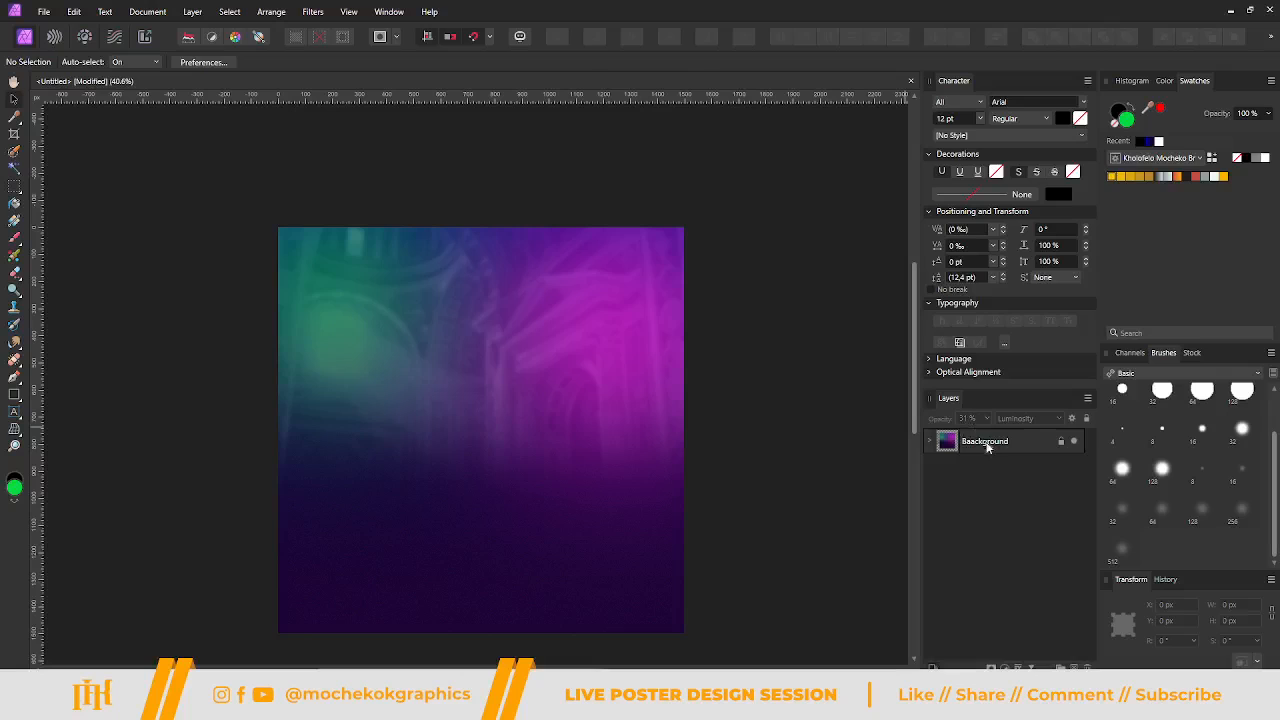
{"action": "left_click", "coordinate": [985, 441]}
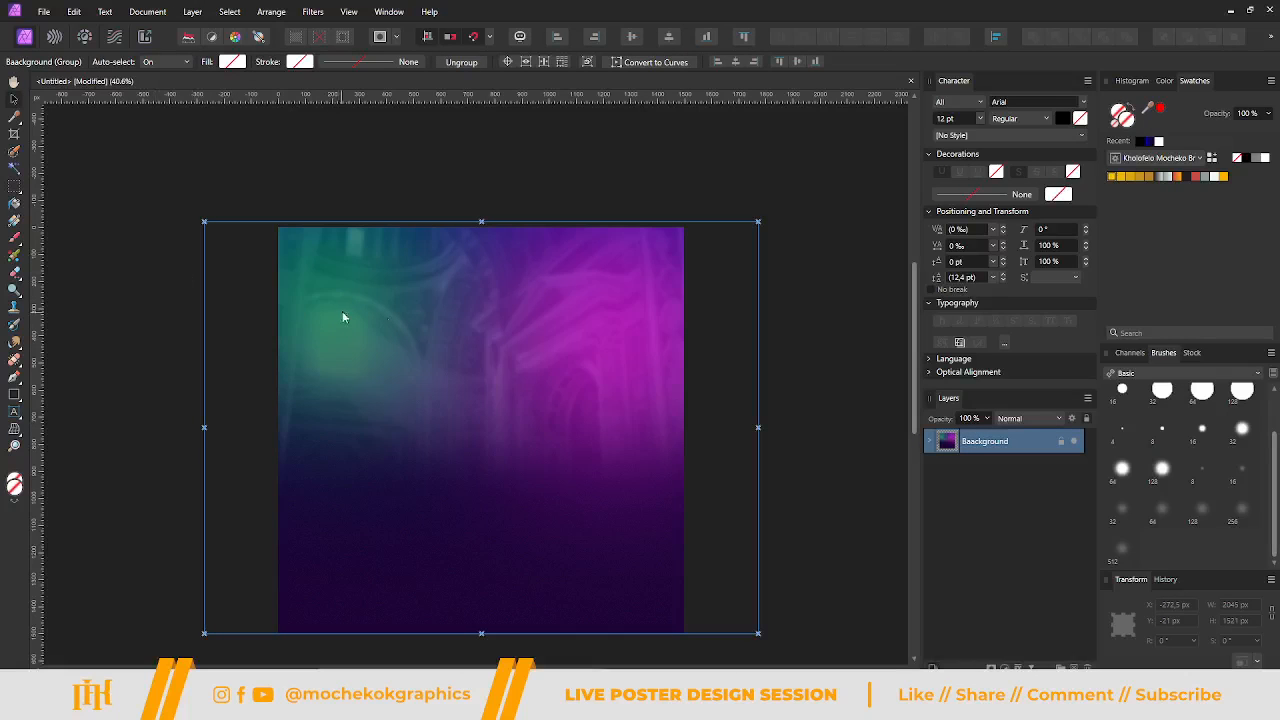
{"action": "scroll", "coordinate": [657, 431], "scroll_direction": "down", "scroll_amount": 2}
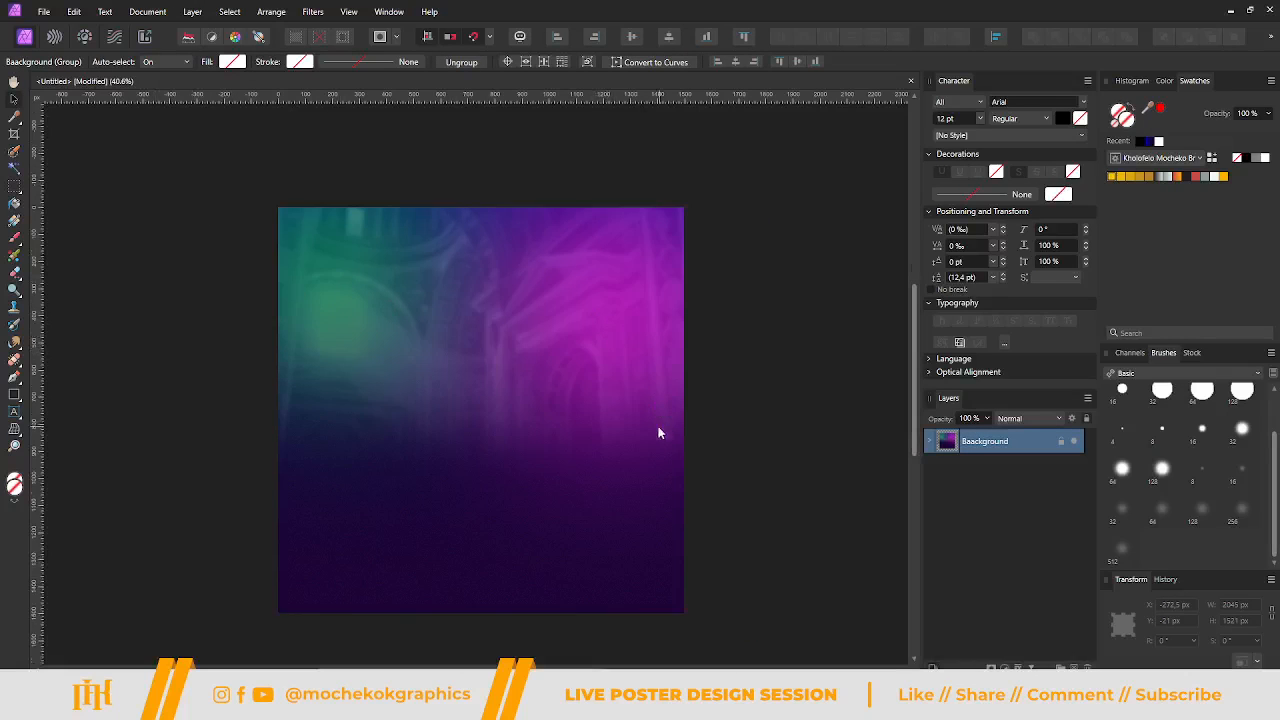
{"action": "left_click", "coordinate": [172, 332]}
Start placing images into the poster and browse to the Models folder inside Images.
{"action": "scroll", "coordinate": [544, 426], "scroll_direction": "up", "scroll_amount": 1}
{"action": "scroll", "coordinate": [543, 431], "scroll_direction": "down", "scroll_amount": 2}
{"action": "scroll", "coordinate": [571, 344], "scroll_direction": "up", "scroll_amount": 2}
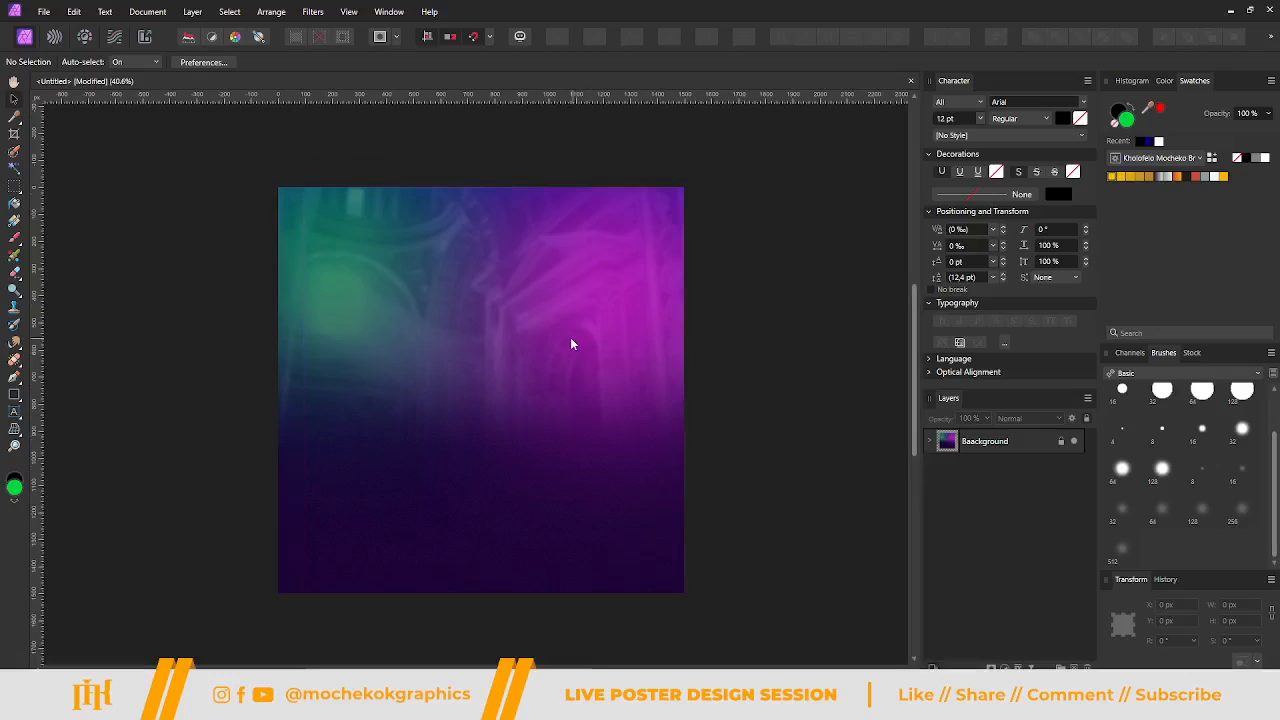
{"action": "scroll", "coordinate": [571, 344], "scroll_direction": "left", "scroll_amount": 2}
{"action": "left_click", "coordinate": [44, 11]}
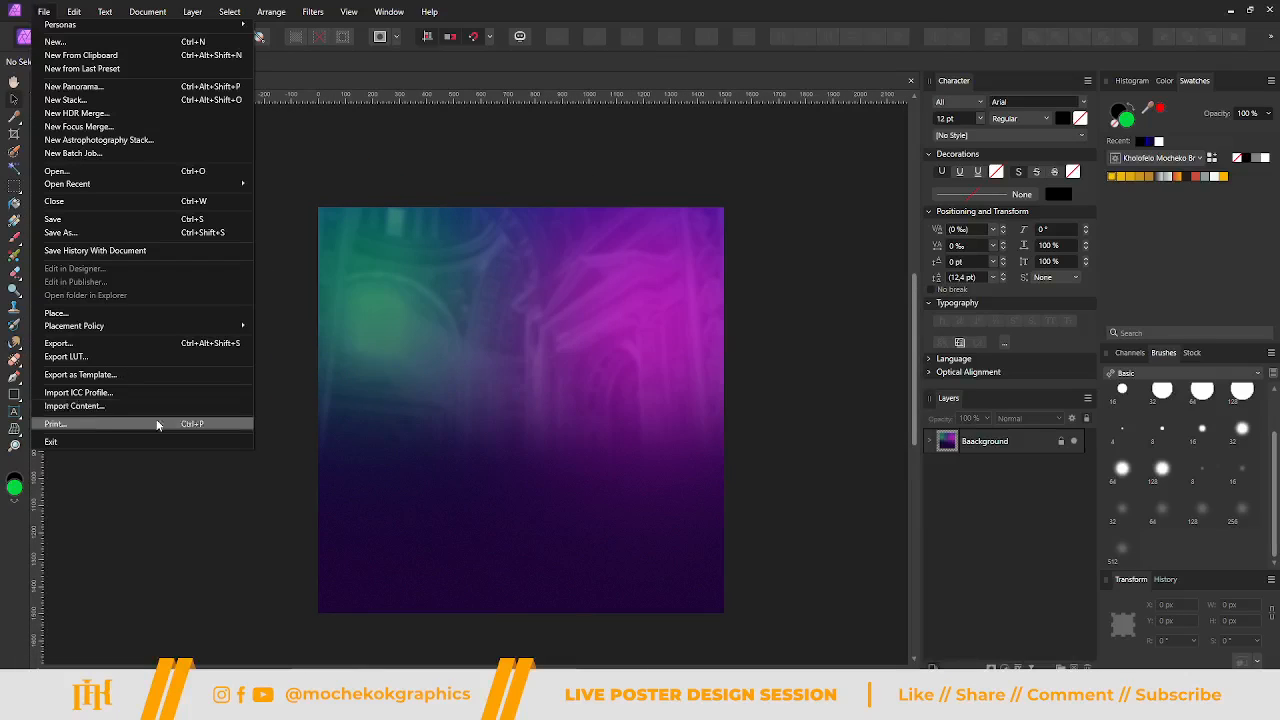
{"action": "left_click", "coordinate": [106, 314]}
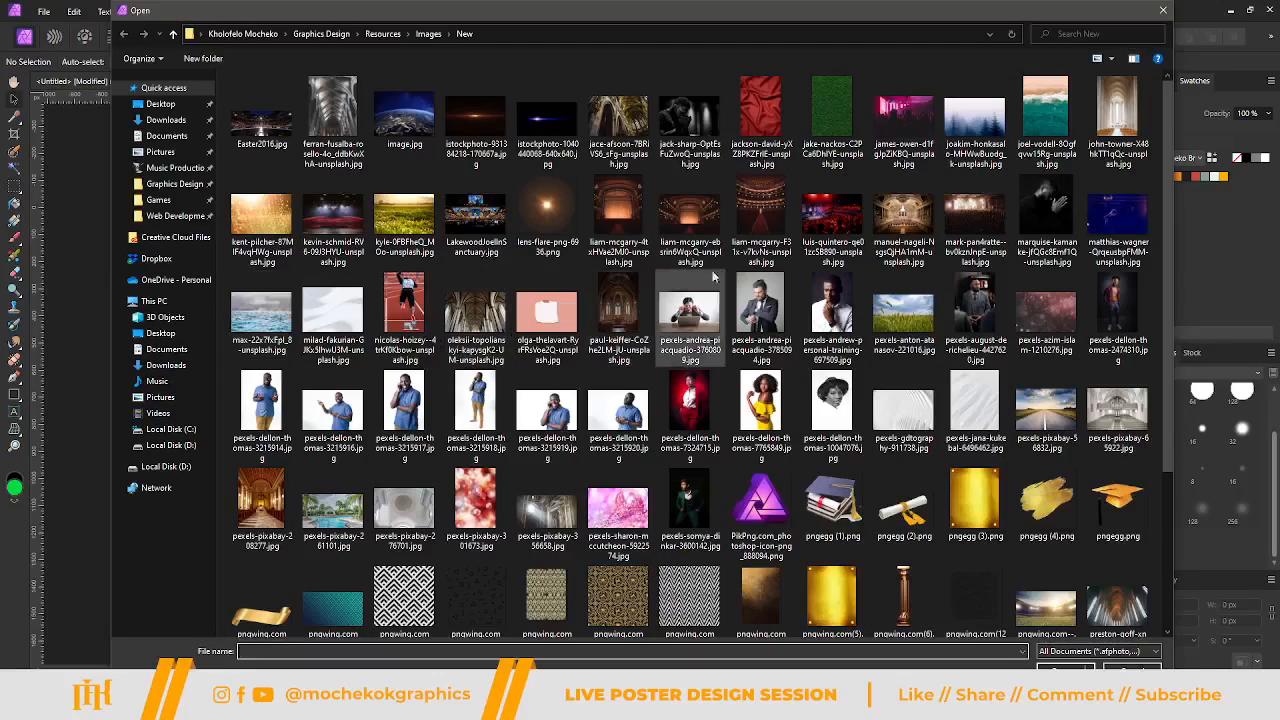
{"action": "scroll", "coordinate": [736, 236], "scroll_direction": "down", "scroll_amount": 3}
{"action": "scroll", "coordinate": [736, 236], "scroll_direction": "up", "scroll_amount": 3}
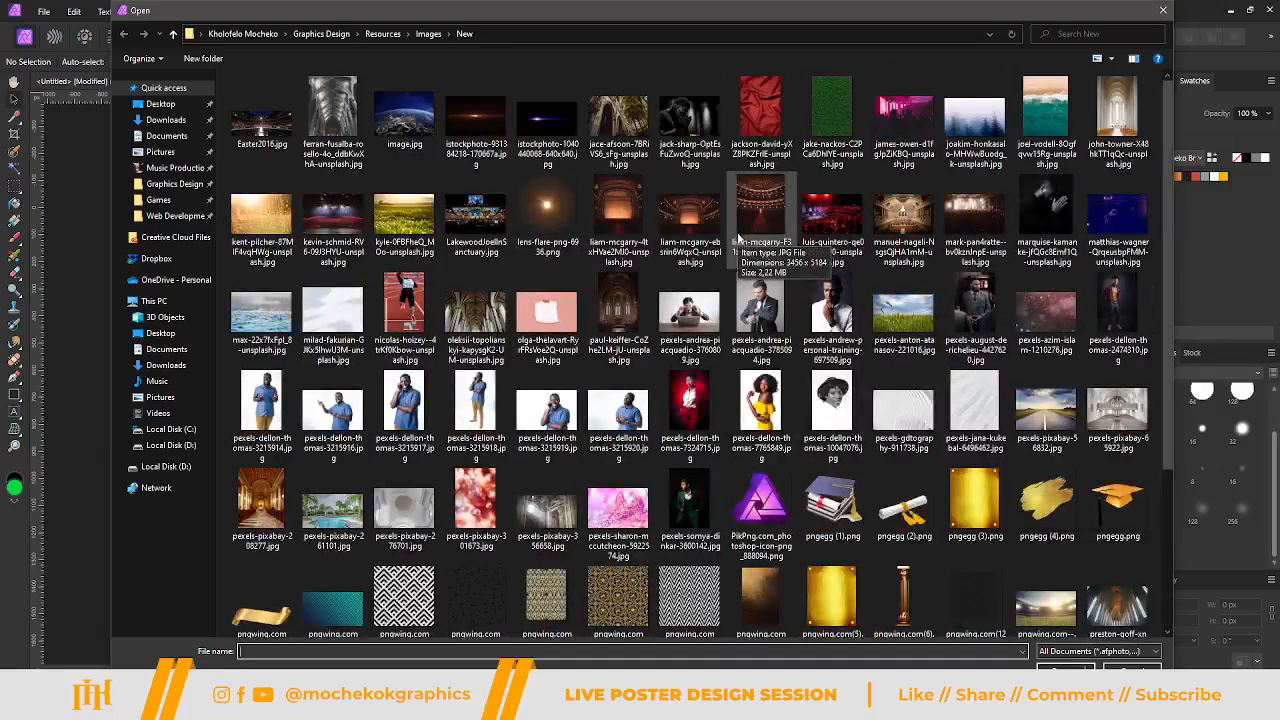
{"action": "left_click", "coordinate": [173, 34]}
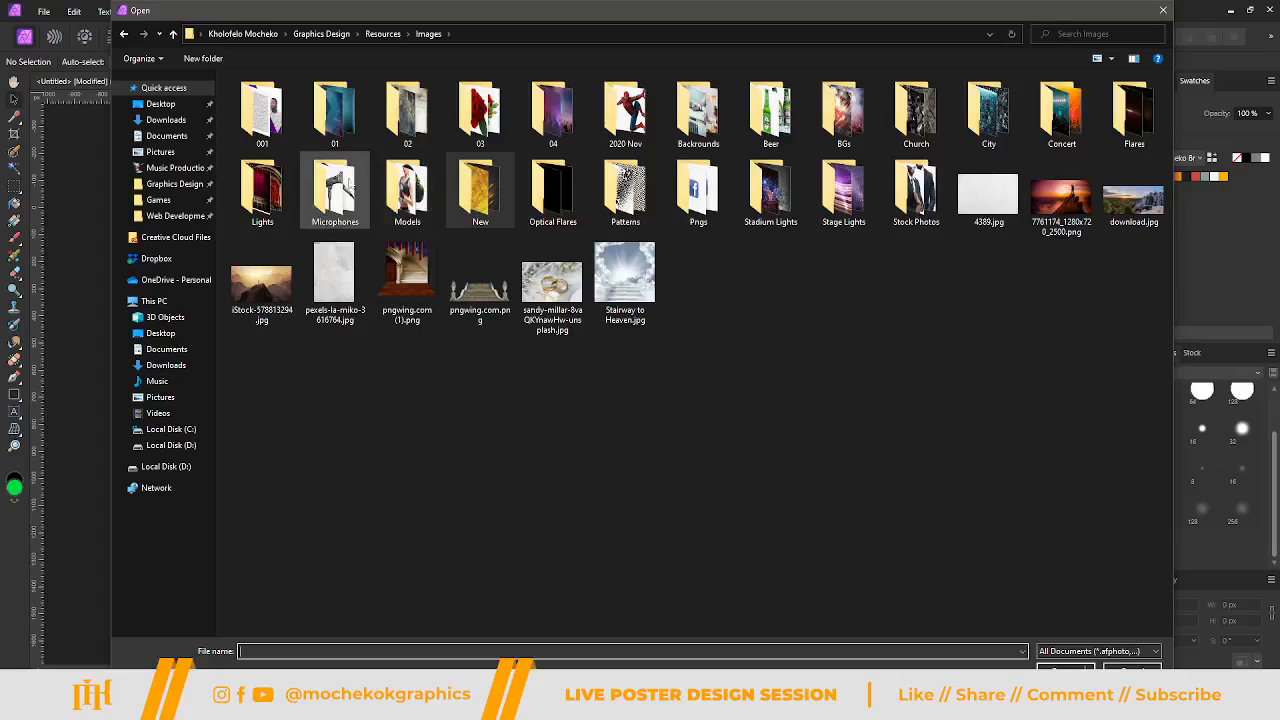
{"action": "double_click", "coordinate": [407, 195]}
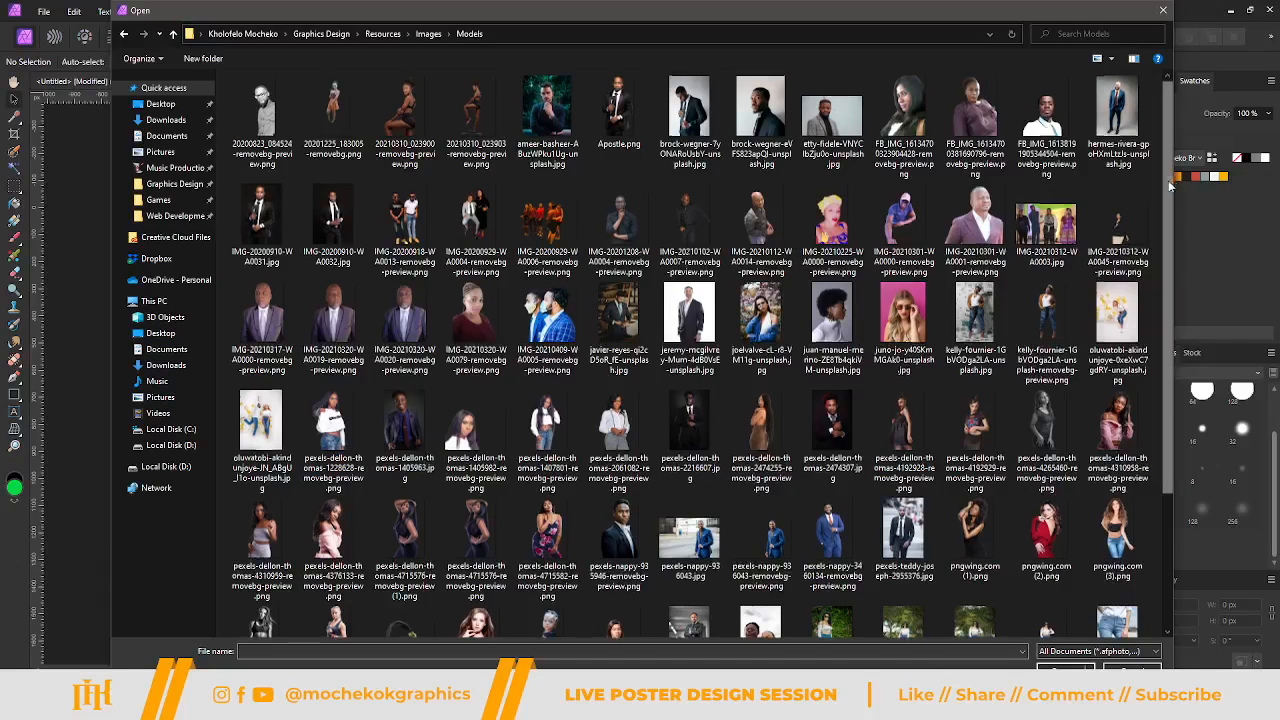
Load the cut-out photos pexels-nappy-936043-removebg-preview.png and pexels-nappy-3460134-removebg-preview.png for placement.
{"action": "scroll", "coordinate": [1170, 215], "scroll_direction": "down", "scroll_amount": 1}
{"action": "scroll", "coordinate": [1170, 215], "scroll_direction": "down", "scroll_amount": 3}
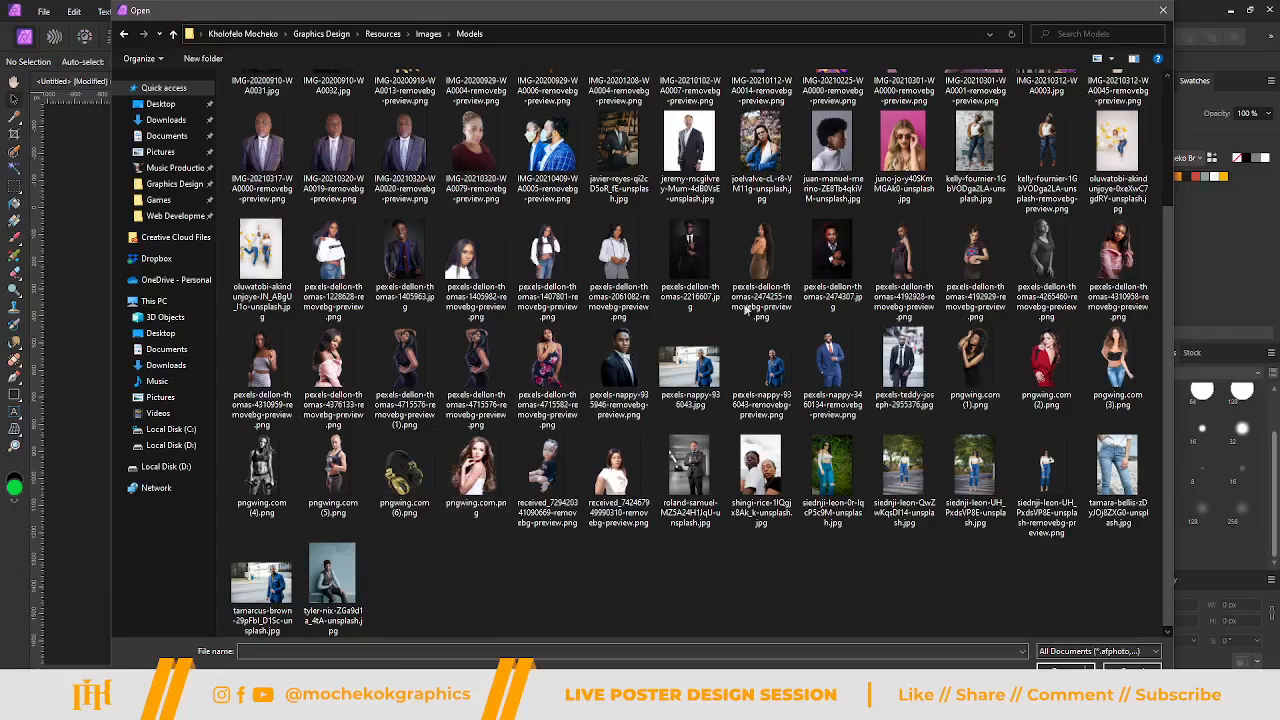
{"action": "left_click", "coordinate": [773, 385]}
{"action": "left_click", "coordinate": [850, 390], "text": "ctrl"}
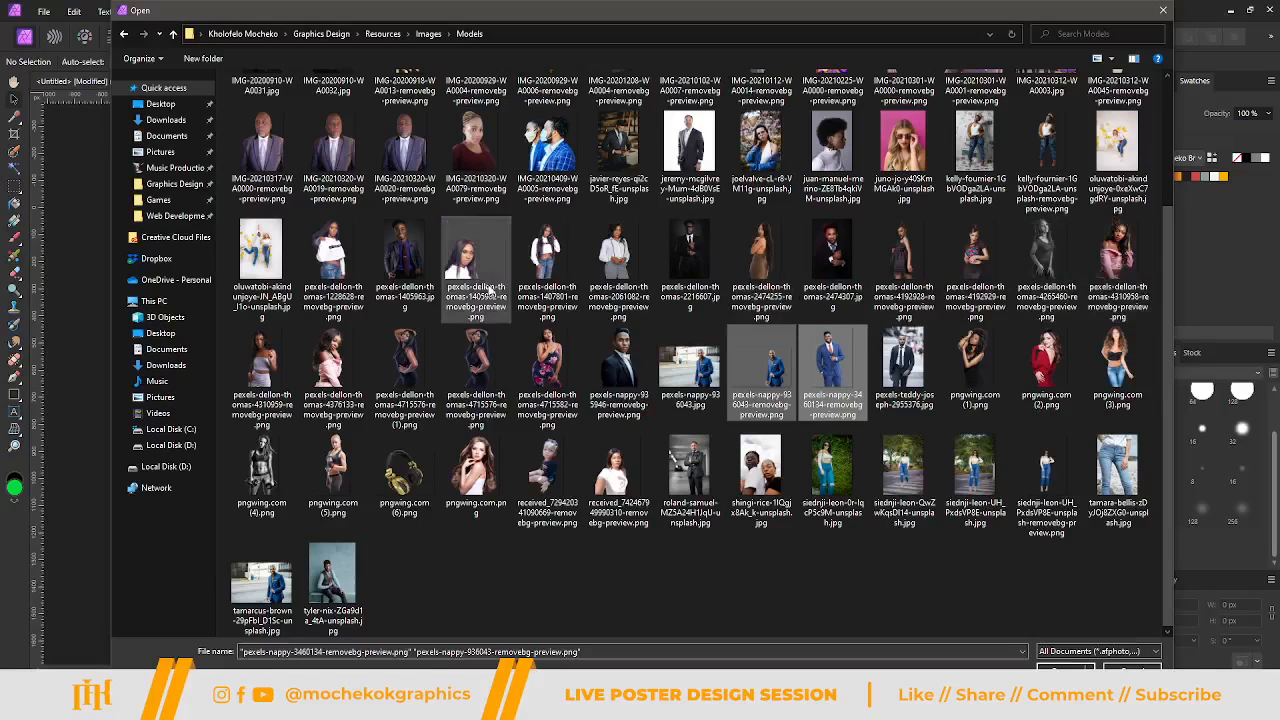
{"action": "key", "text": "Return"}
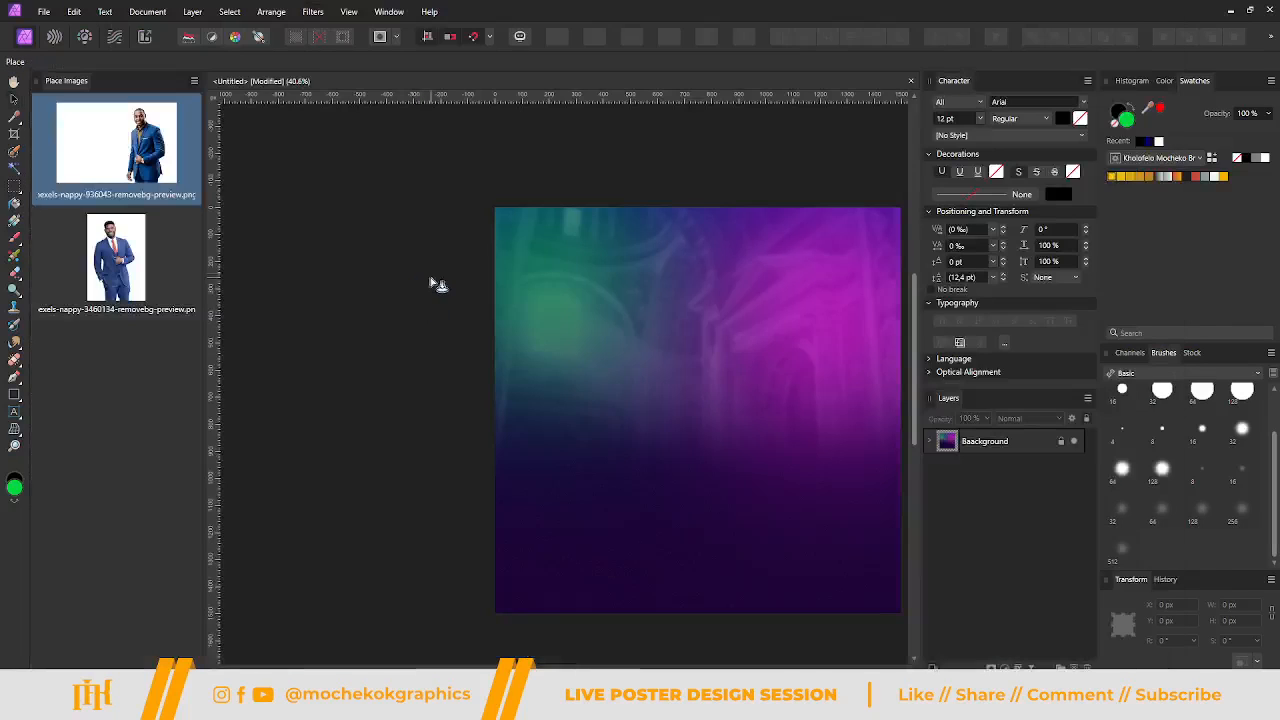
{"action": "scroll", "coordinate": [685, 369], "scroll_direction": "down", "scroll_amount": 3}
{"action": "scroll", "coordinate": [683, 369], "scroll_direction": "right", "scroll_amount": 2}
{"action": "scroll", "coordinate": [634, 341], "scroll_direction": "up", "scroll_amount": 5}
{"action": "scroll", "coordinate": [620, 362], "scroll_direction": "right", "scroll_amount": 2}
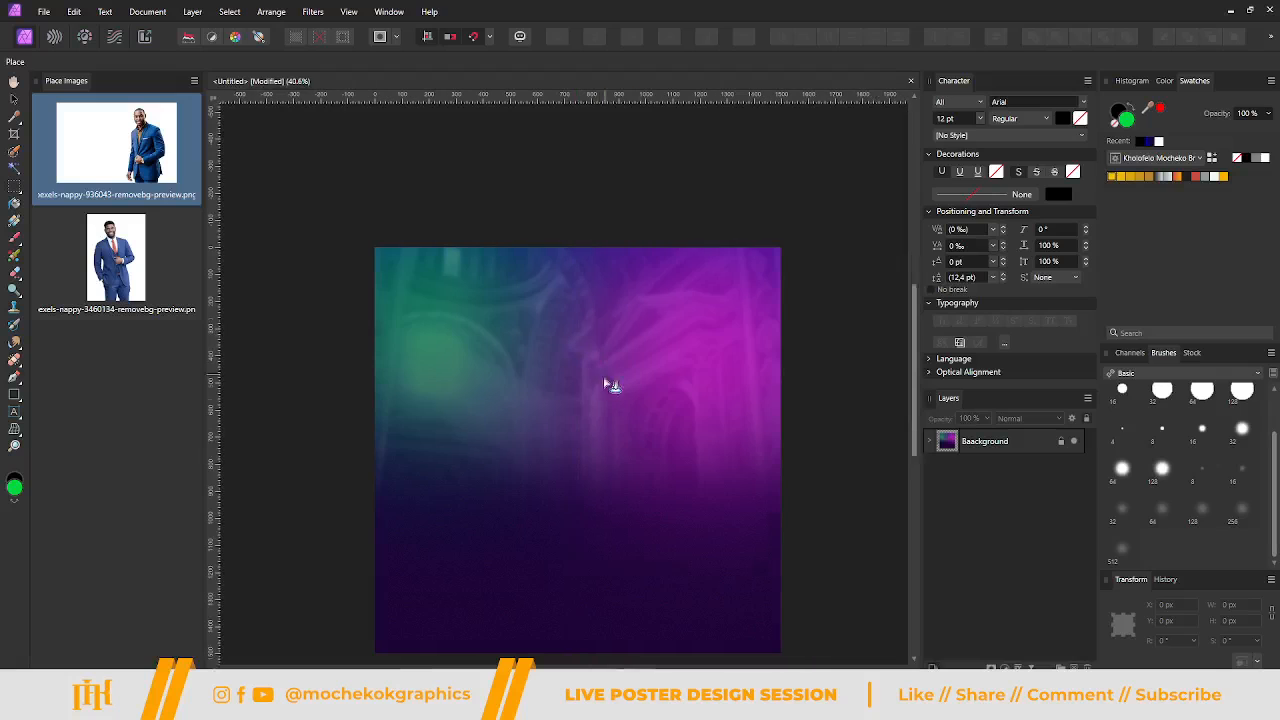
Place both loaded cut-out photos and position pexels-nappy-3460134 at about 731 × 1096 px in the poster's lower left.
{"action": "scroll", "coordinate": [612, 385], "scroll_direction": "down", "scroll_amount": 2}
{"action": "left_click_drag", "start_coordinate": [590, 371], "coordinate": [818, 666]}
{"action": "left_click_drag", "start_coordinate": [471, 362], "coordinate": [694, 651]}
{"action": "left_click_drag", "start_coordinate": [532, 476], "coordinate": [474, 450]}
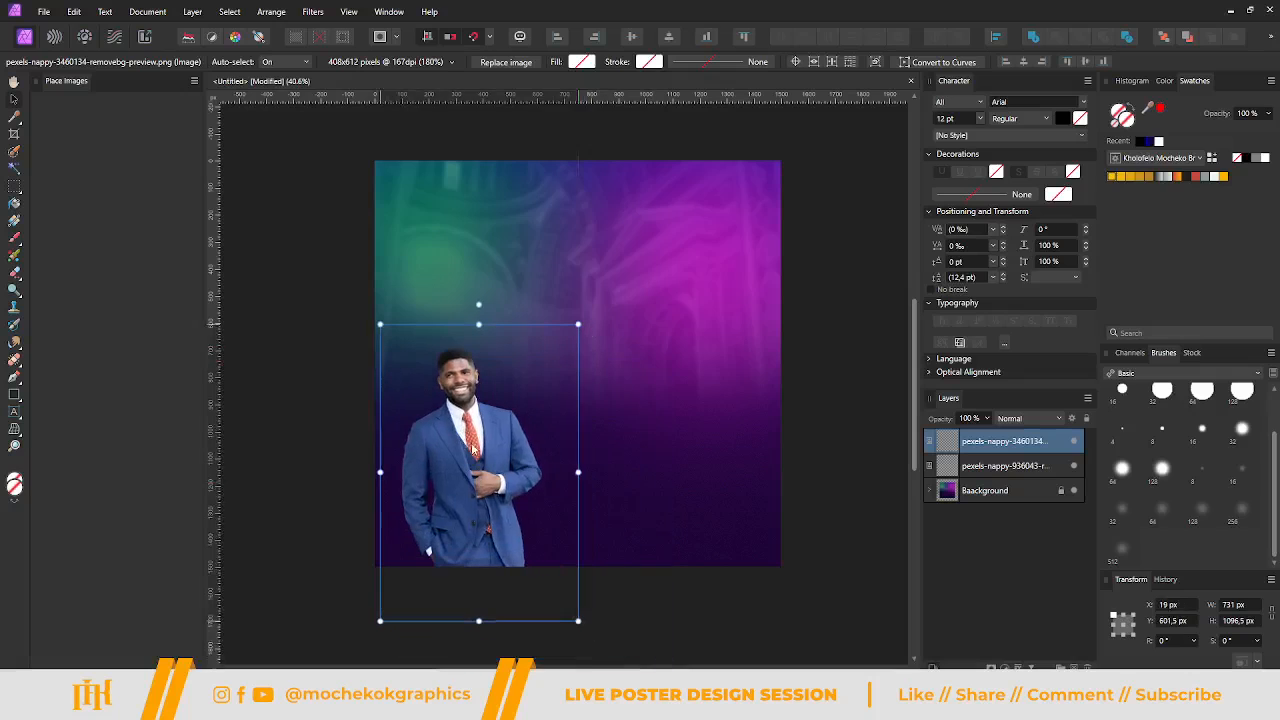
Resize the pexels-nappy-936043 photo to about 1465 × 977 px and position its figure beside the first model.
{"action": "left_click", "coordinate": [1005, 466]}
{"action": "left_click_drag", "start_coordinate": [796, 480], "coordinate": [631, 491]}
{"action": "left_click_drag", "start_coordinate": [762, 364], "coordinate": [806, 335]}
{"action": "left_click_drag", "start_coordinate": [710, 467], "coordinate": [645, 472]}
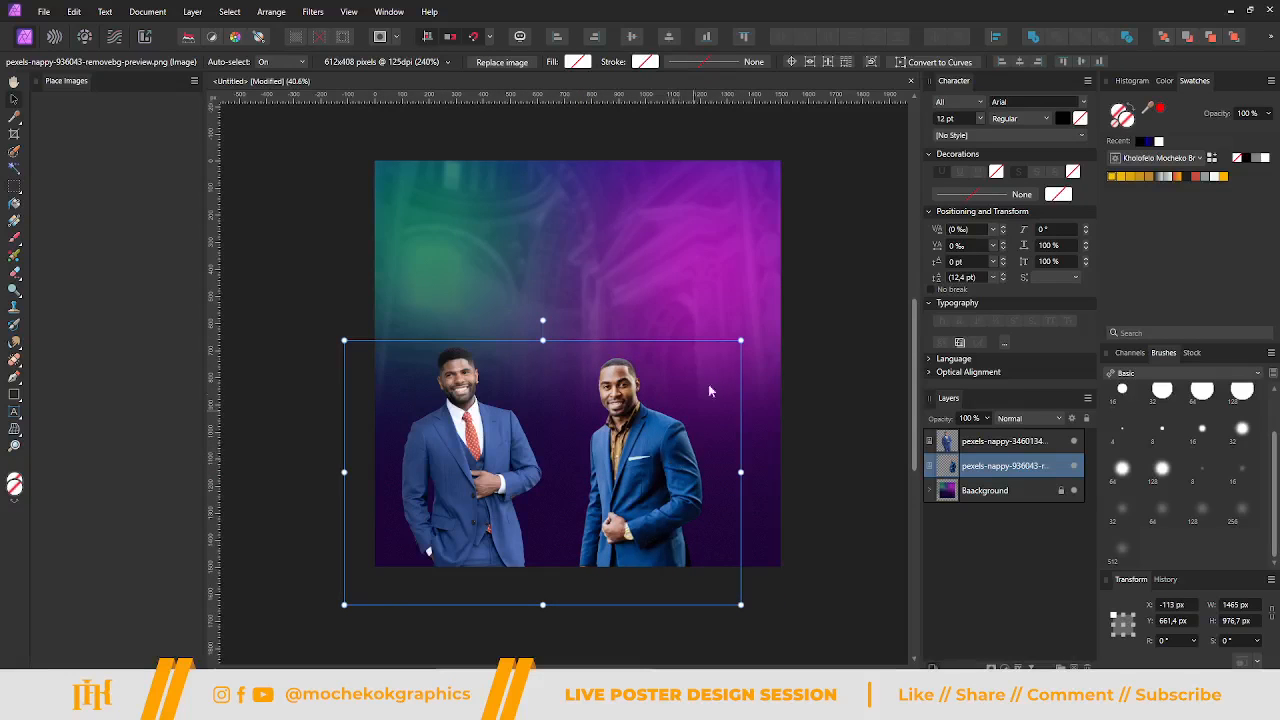
Scale the pexels-nappy-936043 photo to about 2334 × 1556 px and position its figure in the poster's lower right.
{"action": "left_click_drag", "start_coordinate": [741, 340], "coordinate": [1064, 124]}
{"action": "left_click_drag", "start_coordinate": [710, 460], "coordinate": [429, 572]}
{"action": "left_click_drag", "start_coordinate": [783, 231], "coordinate": [998, 20]}
{"action": "left_click_drag", "start_coordinate": [750, 430], "coordinate": [671, 530]}
{"action": "scroll", "coordinate": [629, 427], "scroll_direction": "up", "scroll_amount": 2}
{"action": "key", "text": "ctrl+0"}
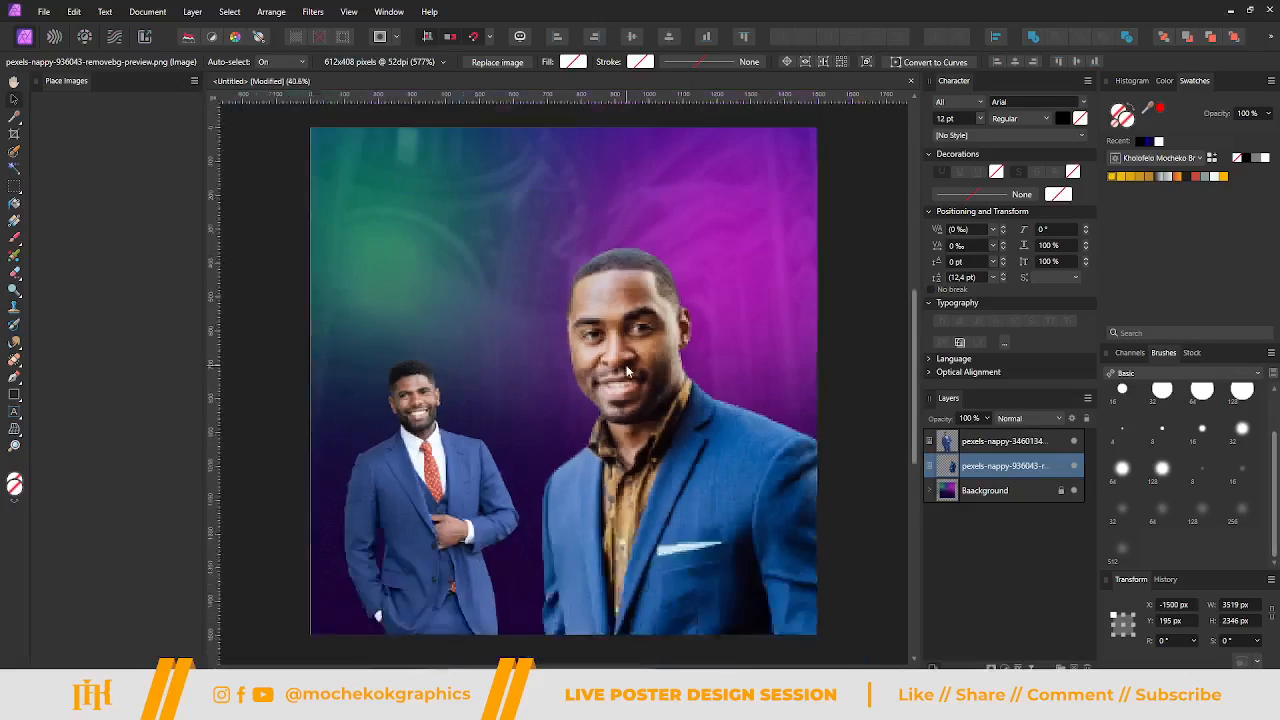
{"action": "scroll", "coordinate": [626, 371], "scroll_direction": "down", "scroll_amount": 2}
{"action": "left_click_drag", "start_coordinate": [637, 467], "coordinate": [635, 405]}
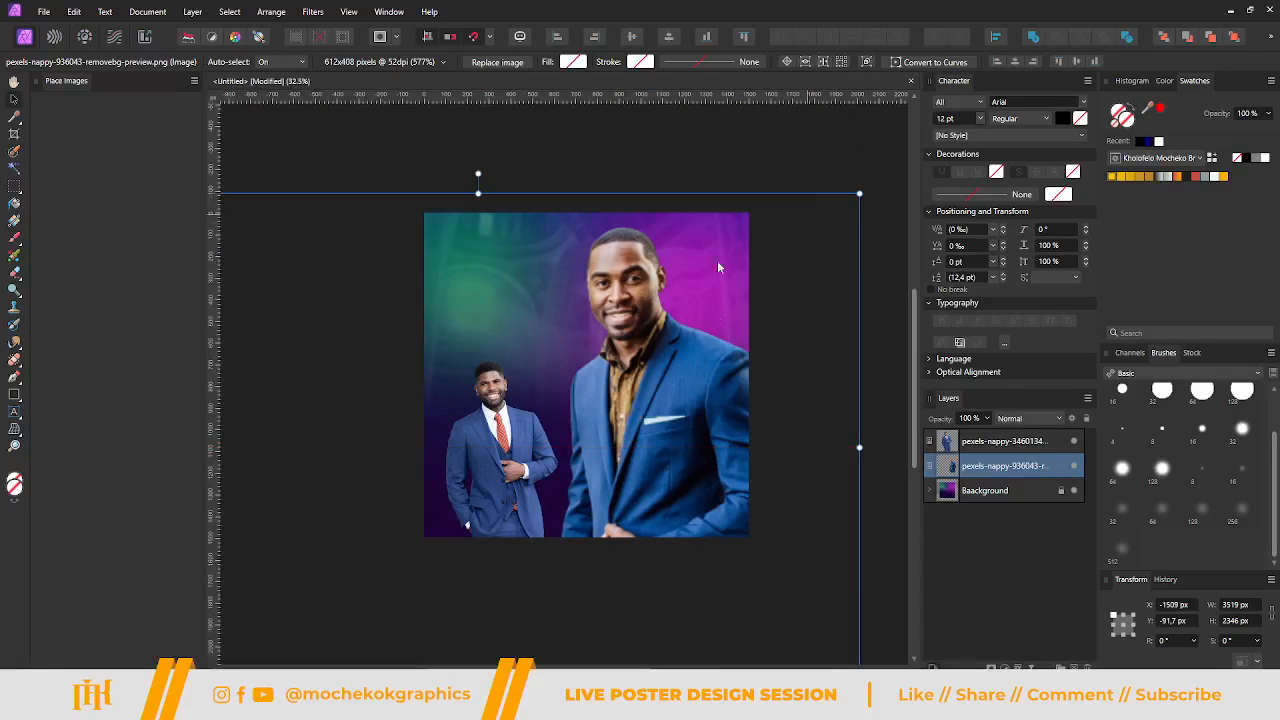
{"action": "left_click_drag", "start_coordinate": [859, 191], "coordinate": [661, 481]}
{"action": "left_click_drag", "start_coordinate": [585, 509], "coordinate": [756, 424]}
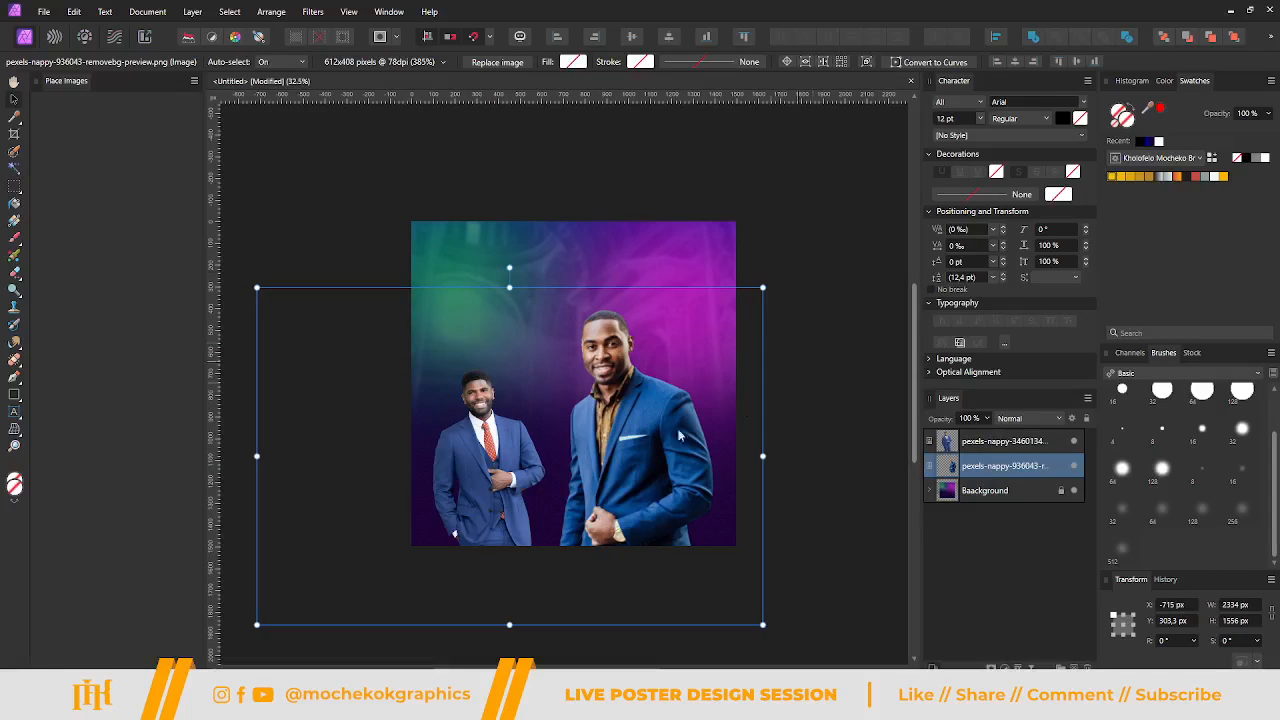
Hide both pexels-nappy photo layers and clear the selection.
{"action": "left_click", "coordinate": [1073, 466]}
{"action": "left_click", "coordinate": [1073, 441]}
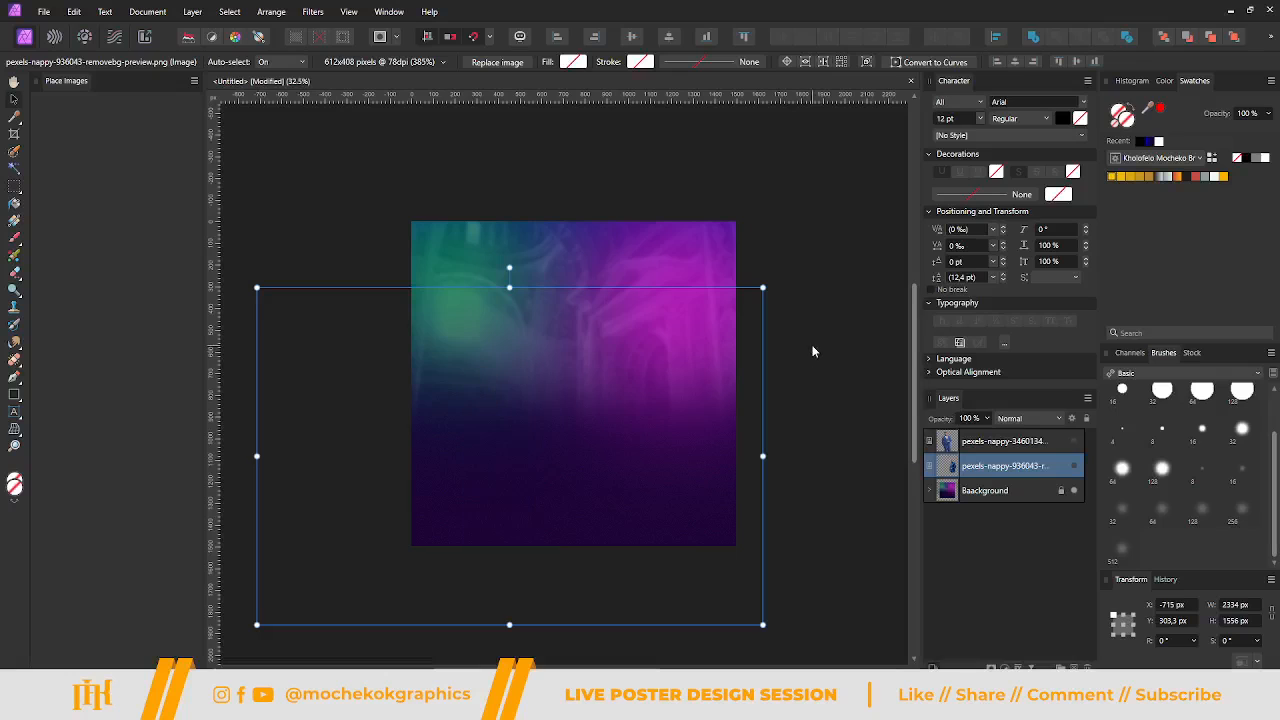
{"action": "left_click", "coordinate": [811, 349]}
Start placing another image and browse to the ECG folder inside Graphics Design, Work, Poster Design.
{"action": "left_click", "coordinate": [44, 11]}
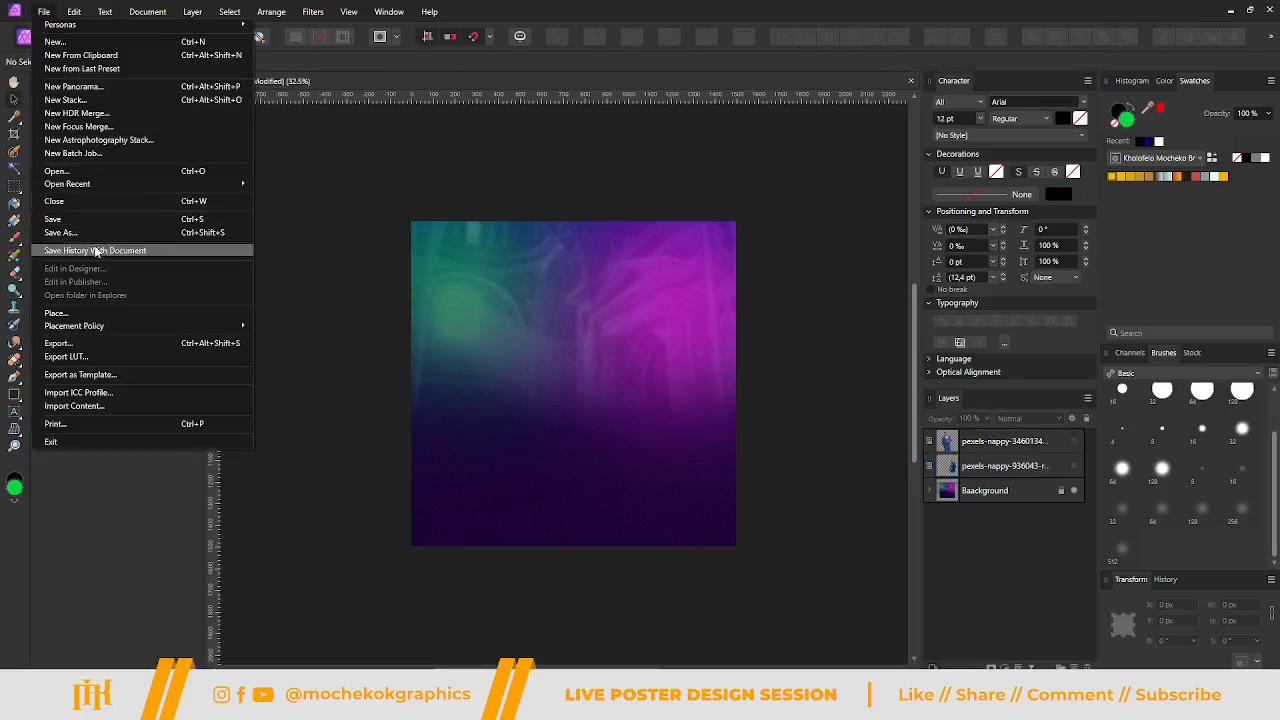
{"action": "left_click", "coordinate": [110, 314]}
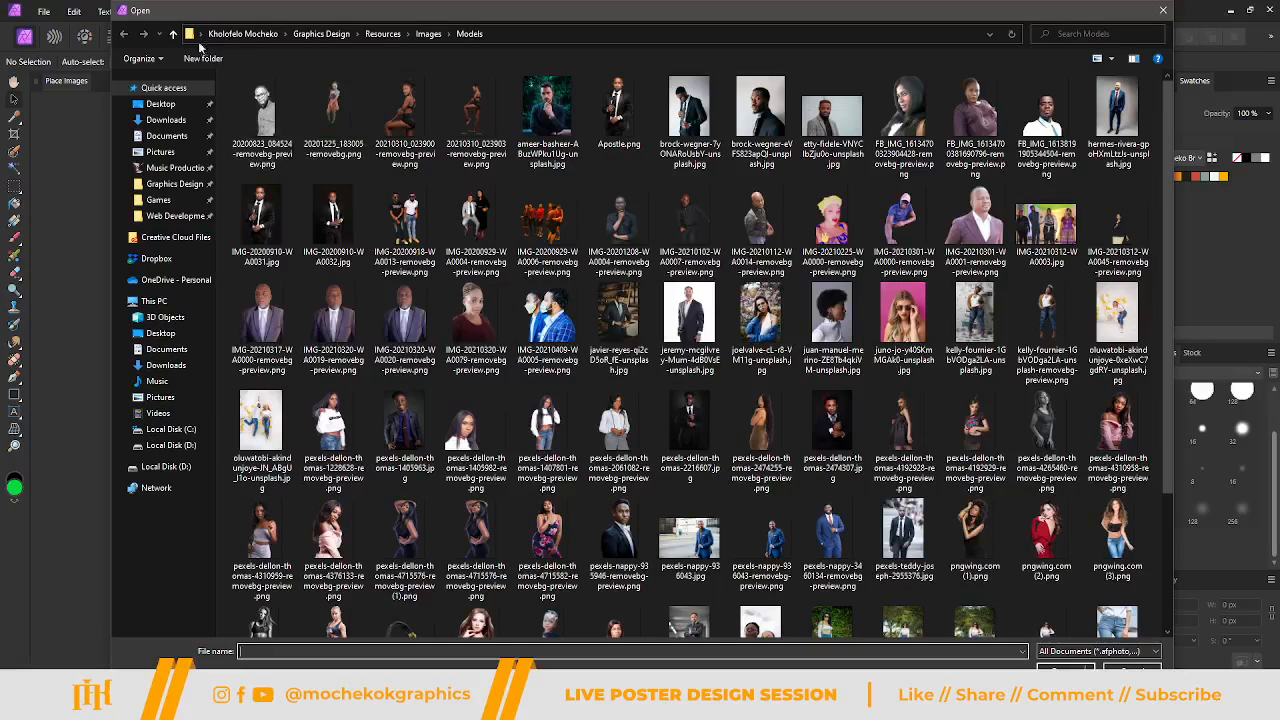
{"action": "left_click", "coordinate": [175, 34]}
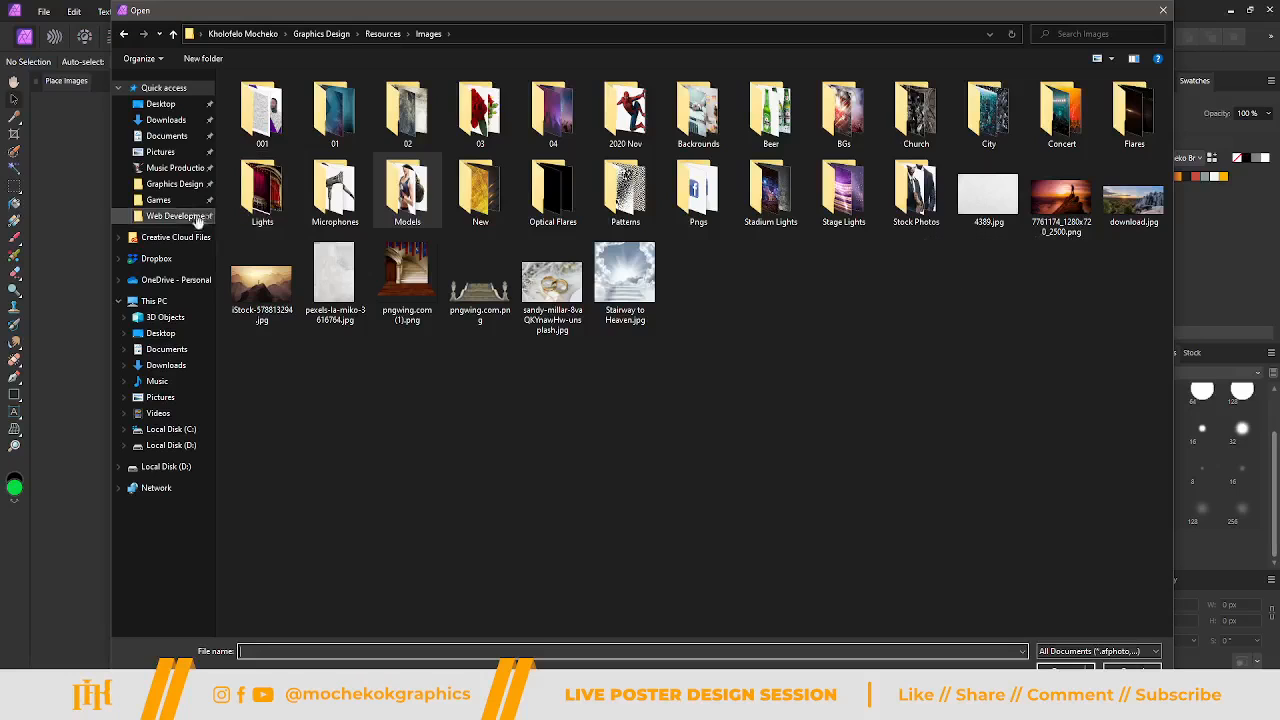
{"action": "left_click", "coordinate": [174, 186]}
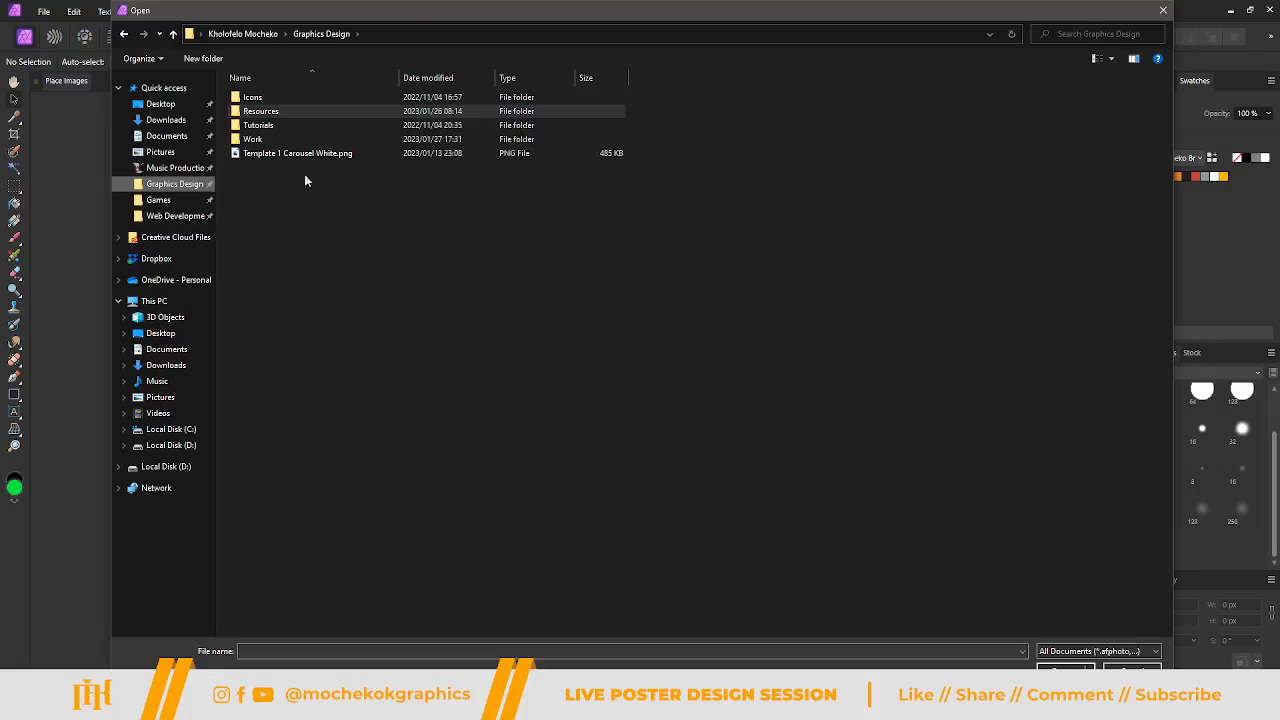
{"action": "double_click", "coordinate": [278, 142]}
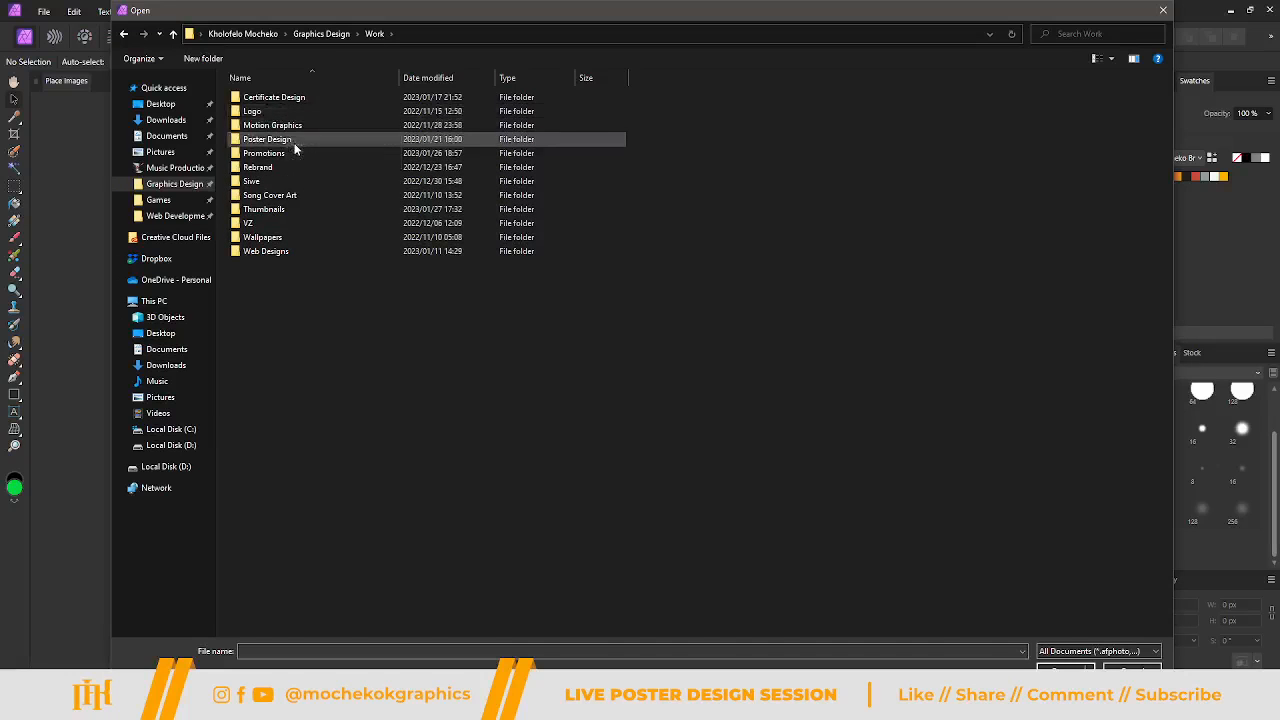
{"action": "double_click", "coordinate": [275, 139]}
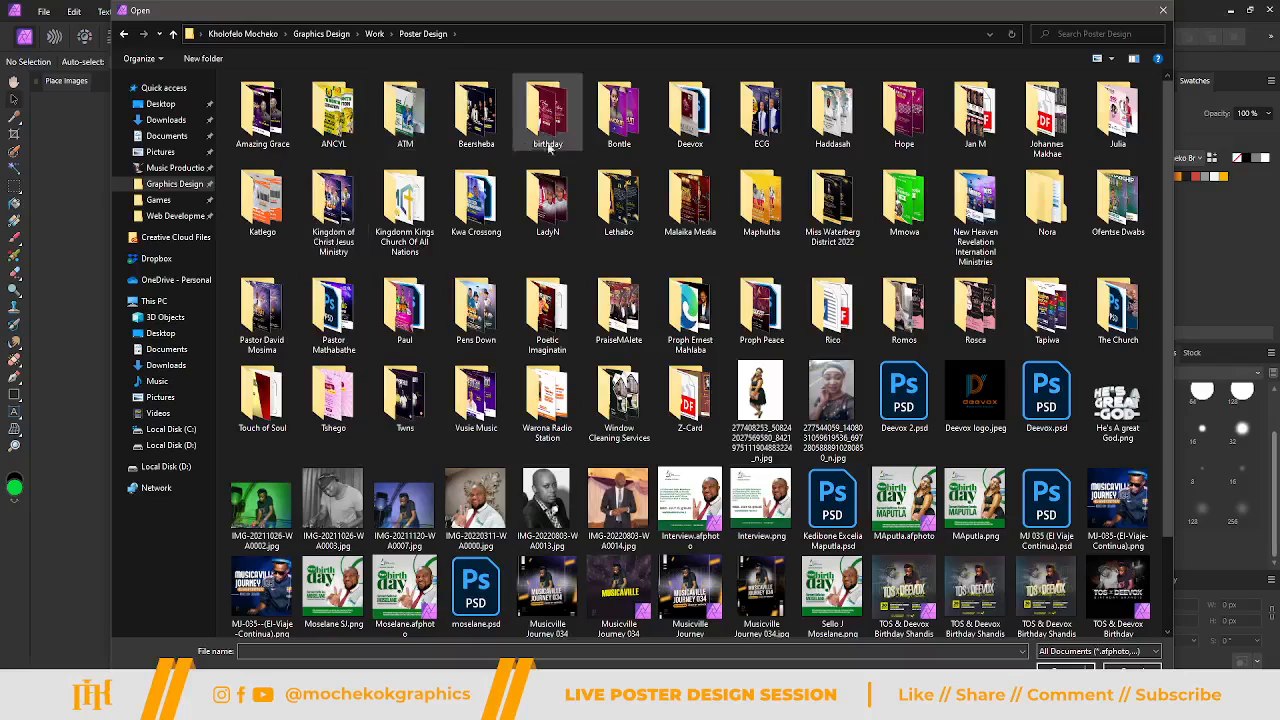
{"action": "double_click", "coordinate": [760, 112]}
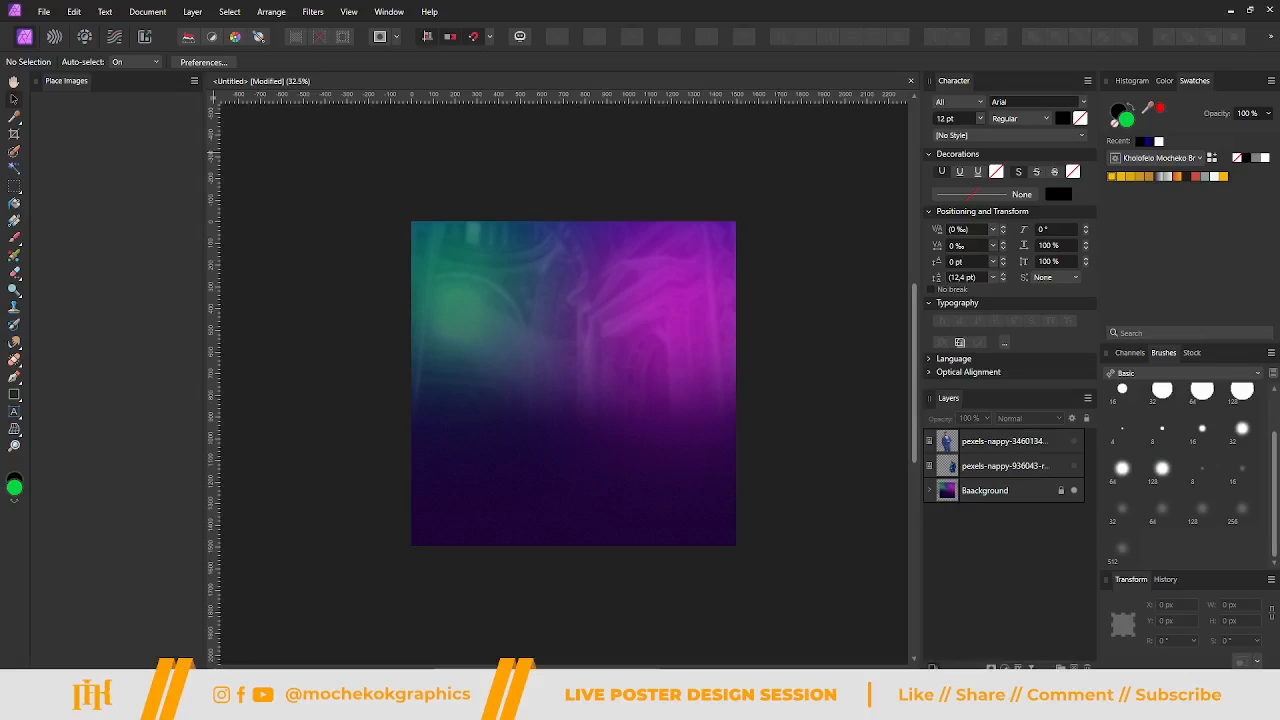
Look through the Birthday Wish subfolder and the ECG folder for a suitable portrait file.
{"action": "key", "text": "ctrl+o"}
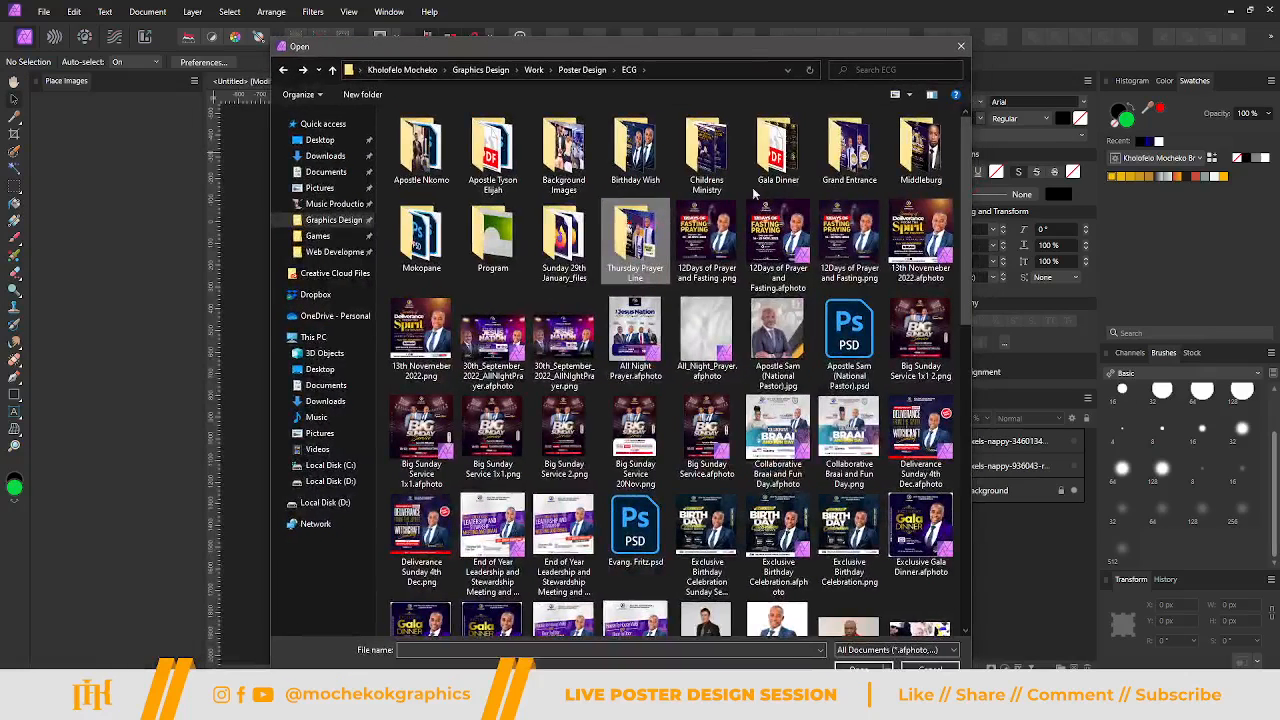
{"action": "double_click", "coordinate": [635, 150]}
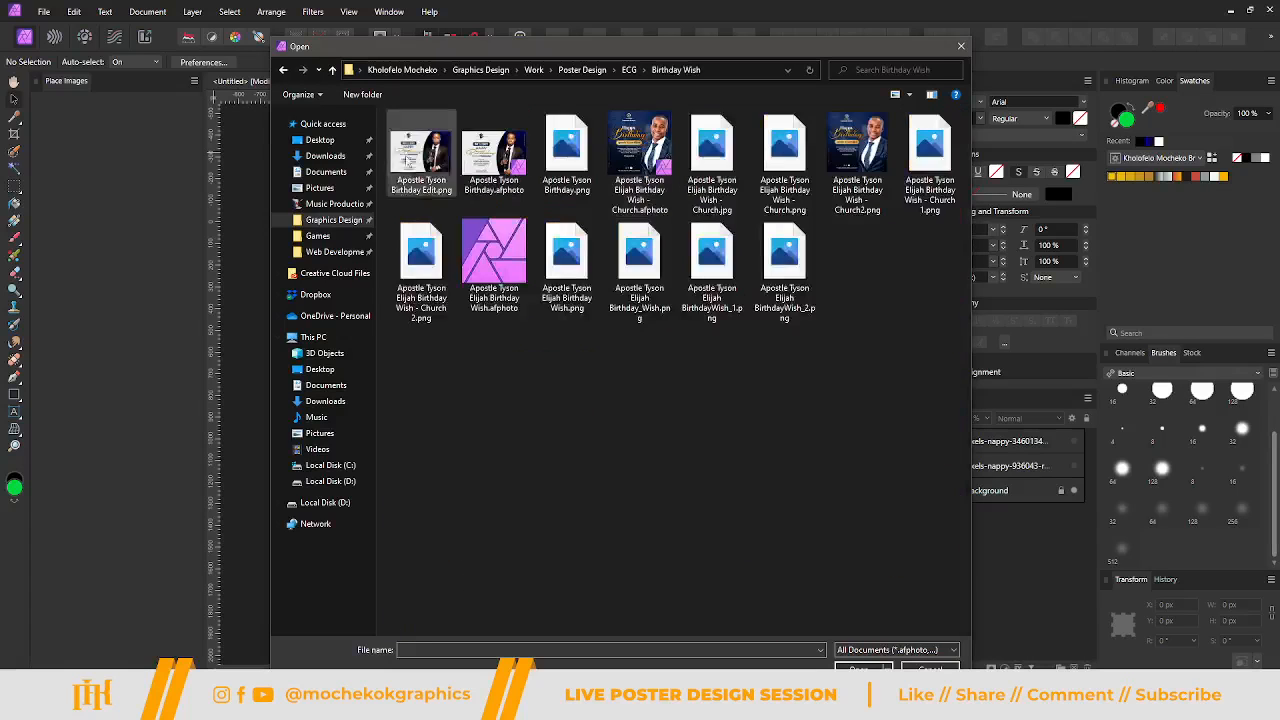
{"action": "left_click", "coordinate": [283, 70]}
{"action": "scroll", "coordinate": [780, 440], "scroll_direction": "down", "scroll_amount": 10}
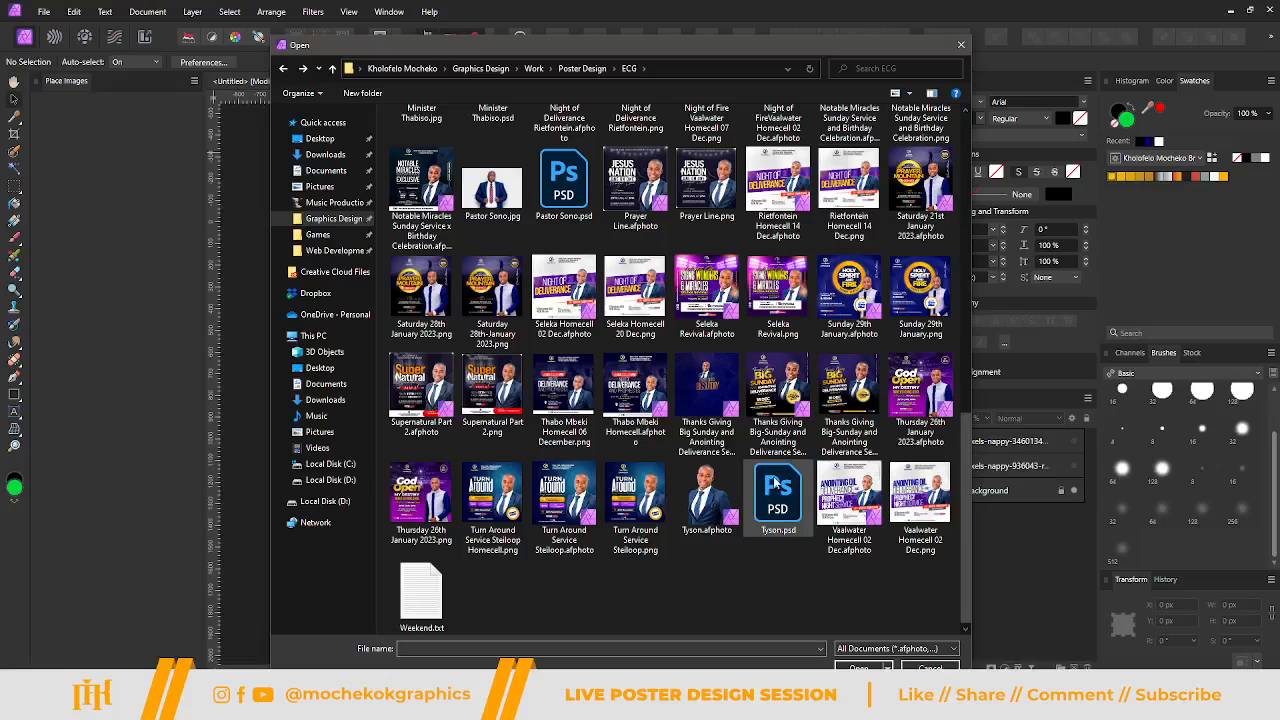
{"action": "scroll", "coordinate": [690, 520], "scroll_direction": "up", "scroll_amount": 5}
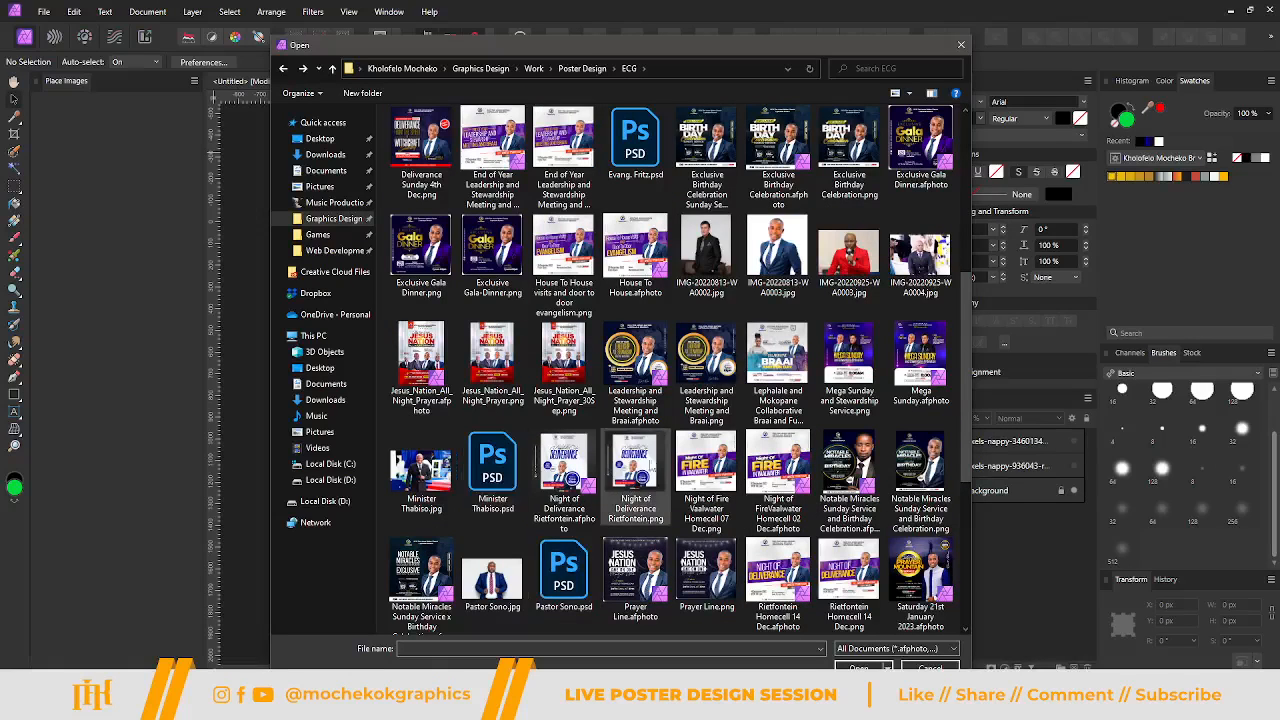
{"action": "scroll", "coordinate": [655, 462], "scroll_direction": "up", "scroll_amount": 5}
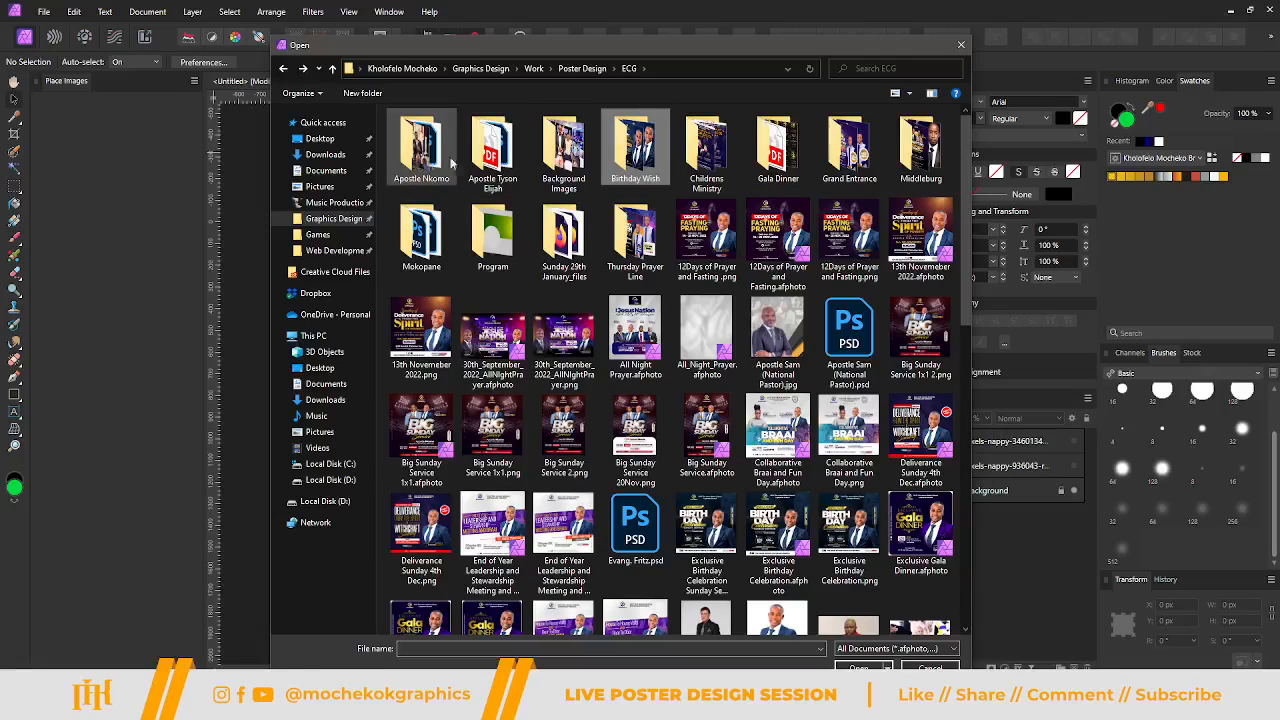
Try placing Apostes.psd from the apostle's portrait folder onto the poster and undo the placement.
{"action": "double_click", "coordinate": [485, 160]}
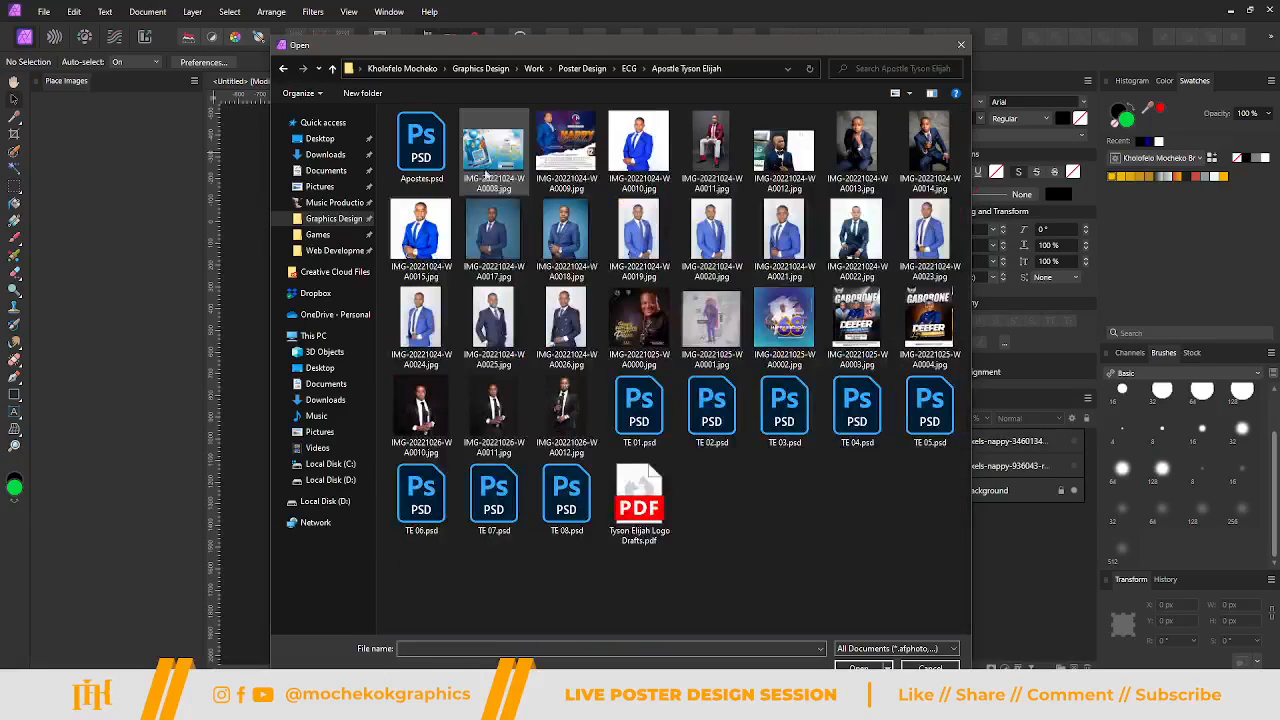
{"action": "left_click", "coordinate": [425, 160]}
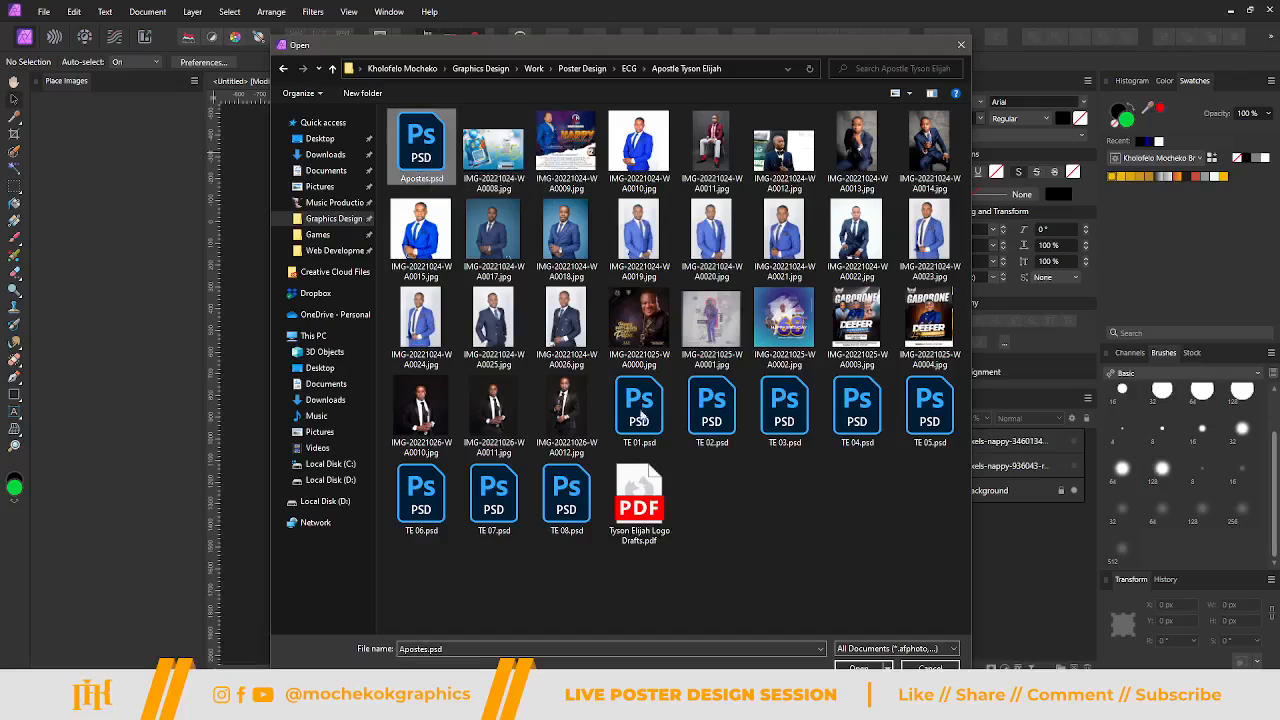
{"action": "left_click", "coordinate": [860, 667]}
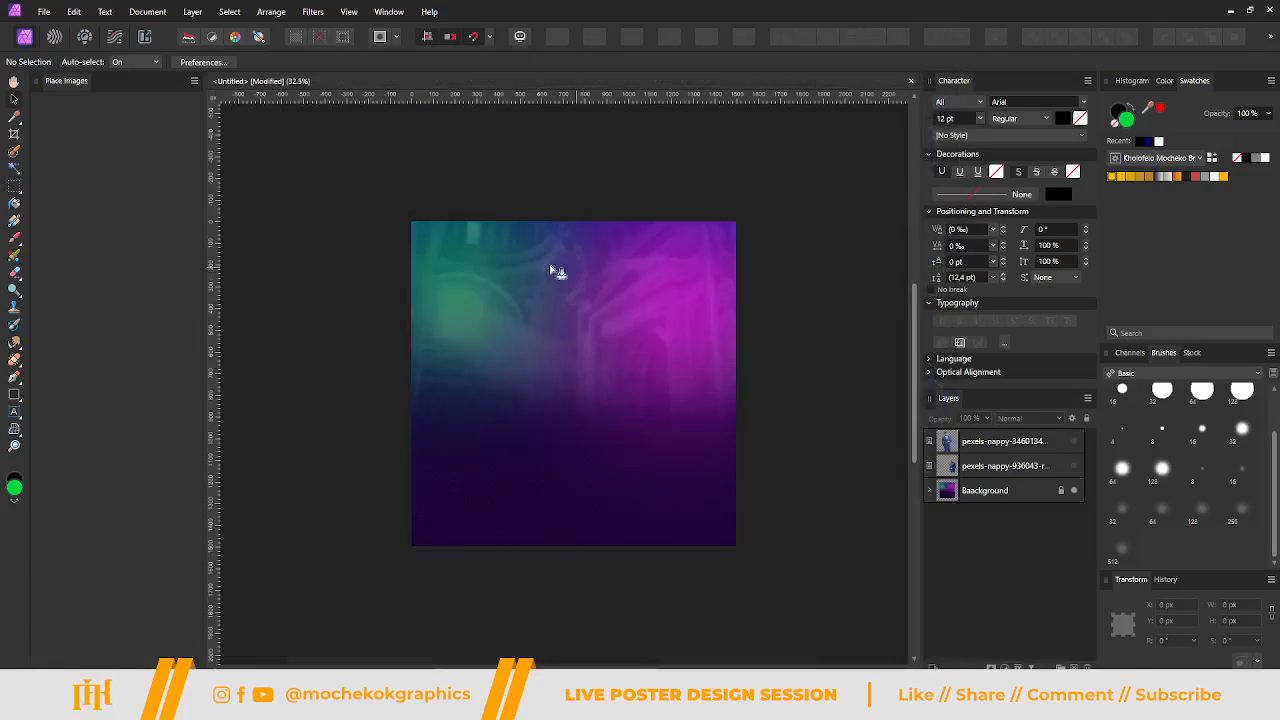
{"action": "left_click_drag", "start_coordinate": [528, 257], "coordinate": [781, 635]}
{"action": "key", "text": "ctrl+z"}
Place the suited man's cut-out .afphoto portrait from the ECG folder on the poster at about 262 × 261 px.
{"action": "left_click", "coordinate": [44, 11]}
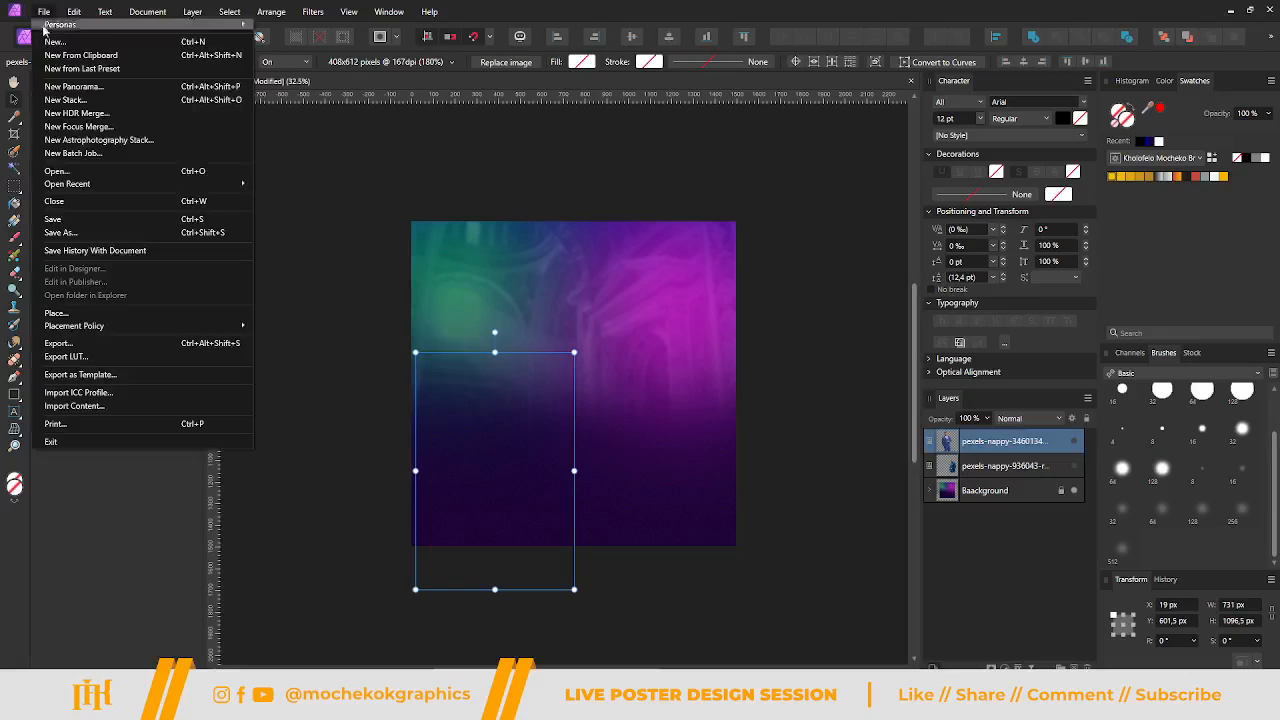
{"action": "left_click", "coordinate": [137, 314]}
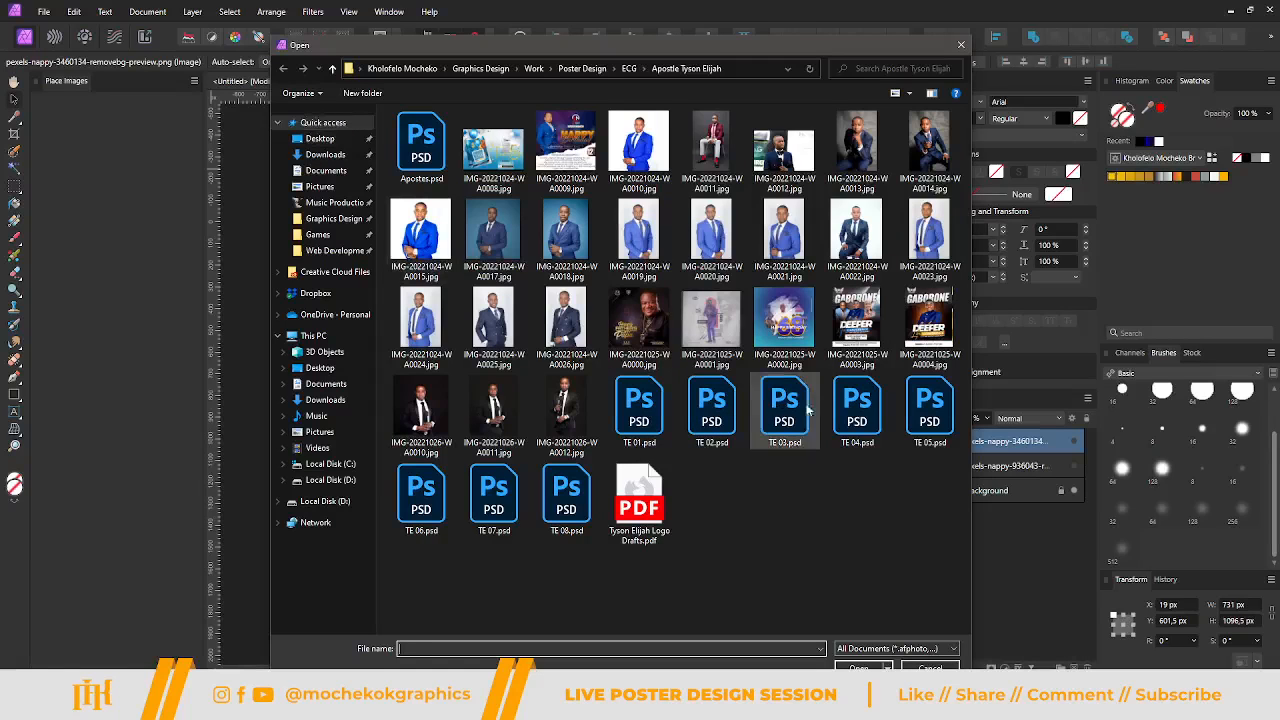
{"action": "left_click", "coordinate": [333, 68]}
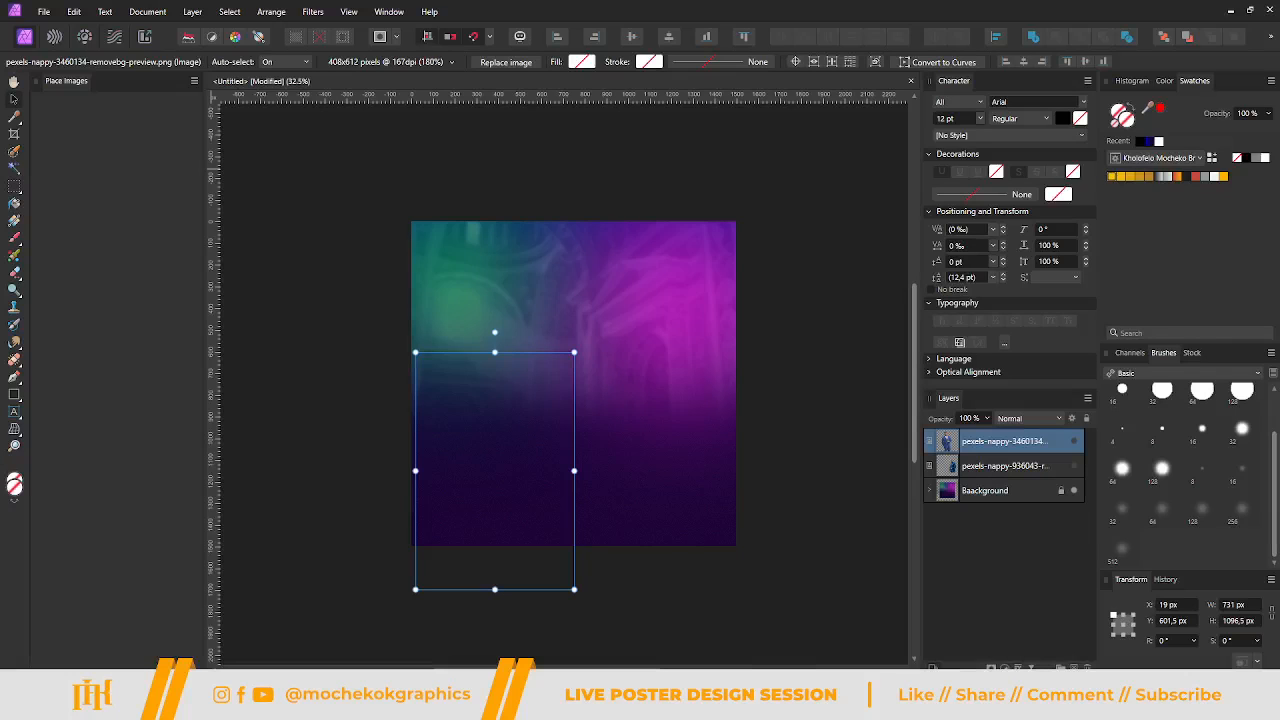
{"action": "left_click_drag", "start_coordinate": [505, 265], "coordinate": [590, 310]}
{"action": "scroll", "coordinate": [542, 302], "scroll_direction": "up", "scroll_amount": 10}
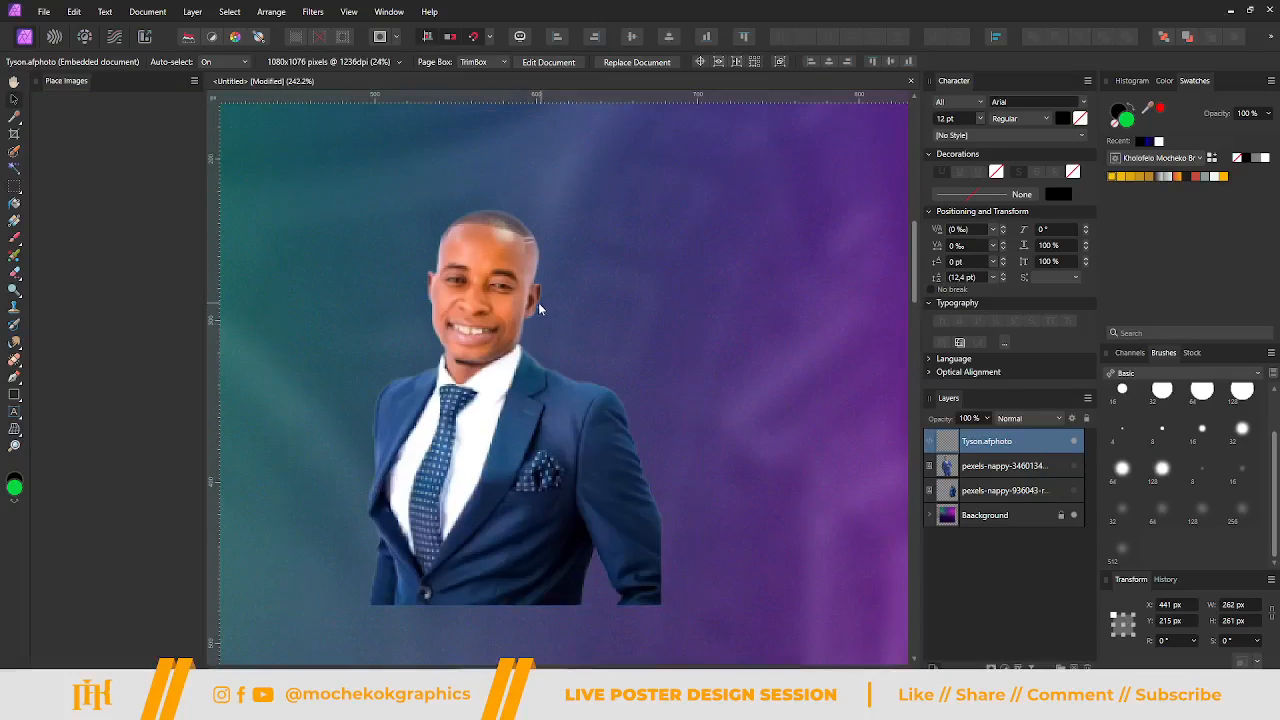
{"action": "scroll", "coordinate": [511, 315], "scroll_direction": "down", "scroll_amount": 10}
{"action": "scroll", "coordinate": [511, 315], "scroll_direction": "up", "scroll_amount": 14}
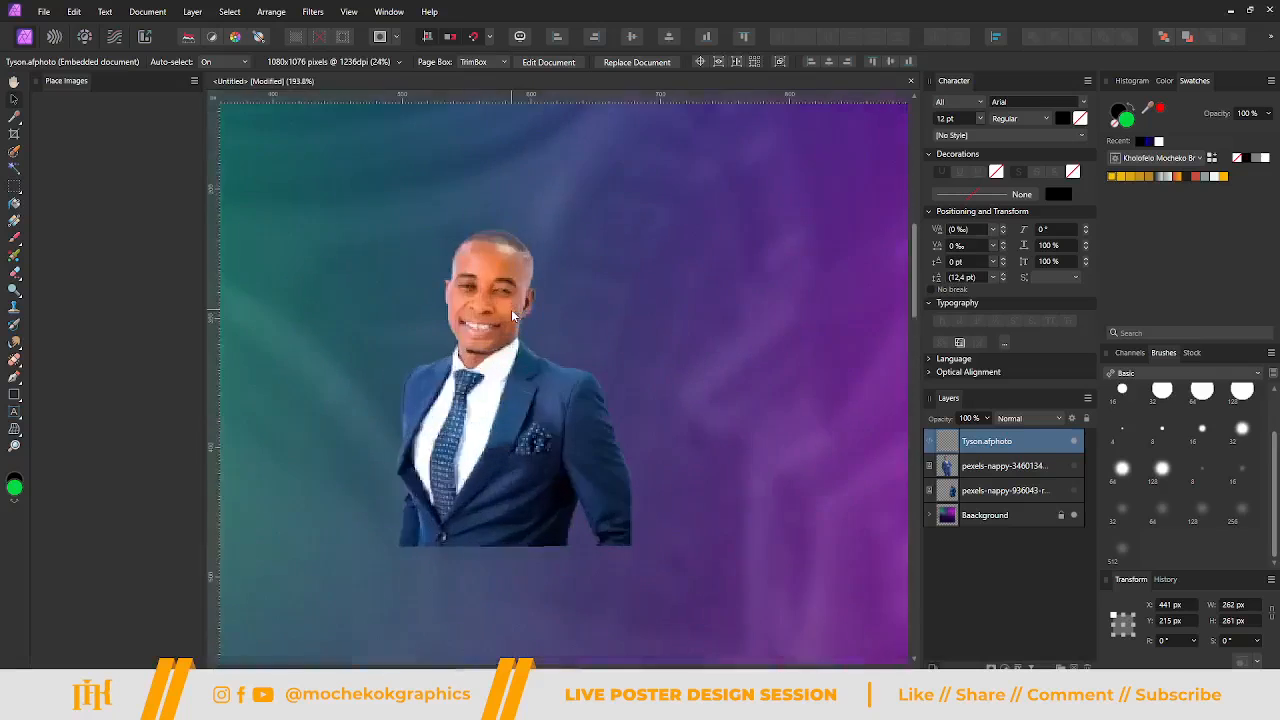
{"action": "scroll", "coordinate": [511, 316], "scroll_direction": "down", "scroll_amount": 14}
Try enlarging the embedded portrait to about 3300 × 3288 px so the face fills the poster, and inspect its image quality.
{"action": "left_click_drag", "start_coordinate": [512, 320], "coordinate": [876, 664]}
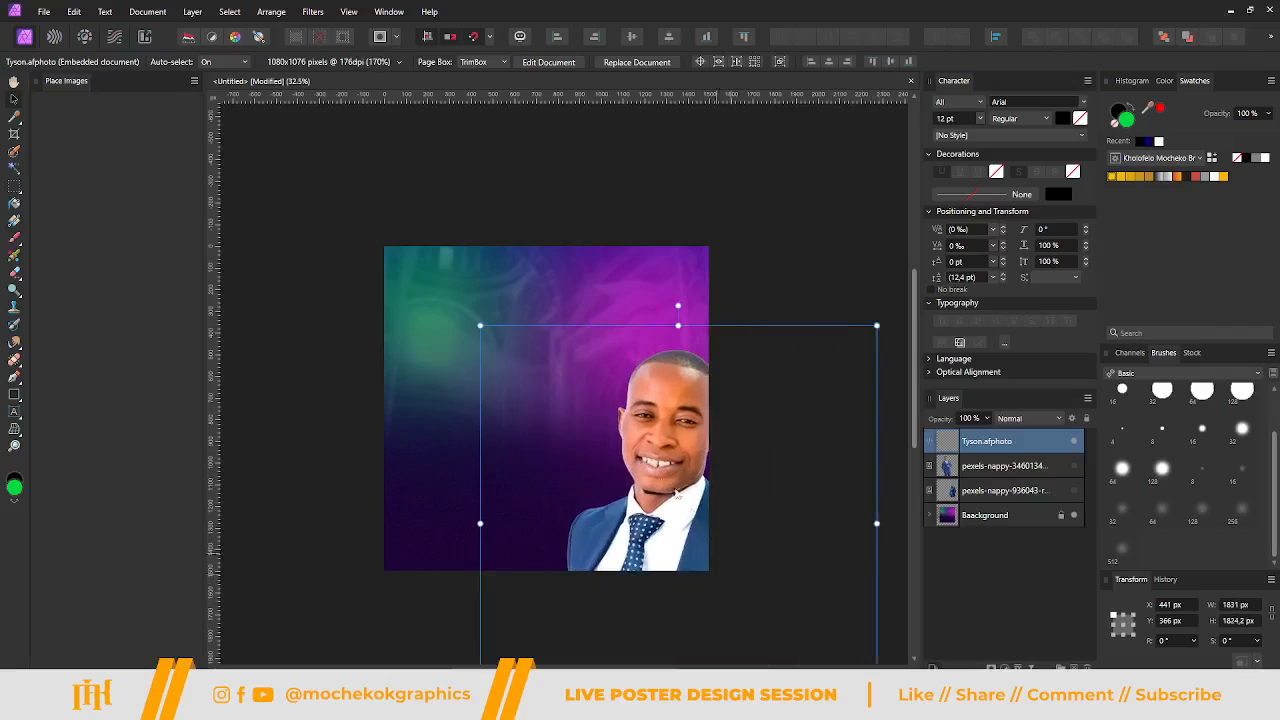
{"action": "left_click_drag", "start_coordinate": [480, 326], "coordinate": [165, 8]}
{"action": "left_click_drag", "start_coordinate": [536, 380], "coordinate": [630, 577]}
{"action": "scroll", "coordinate": [557, 375], "scroll_direction": "up", "scroll_amount": 5}
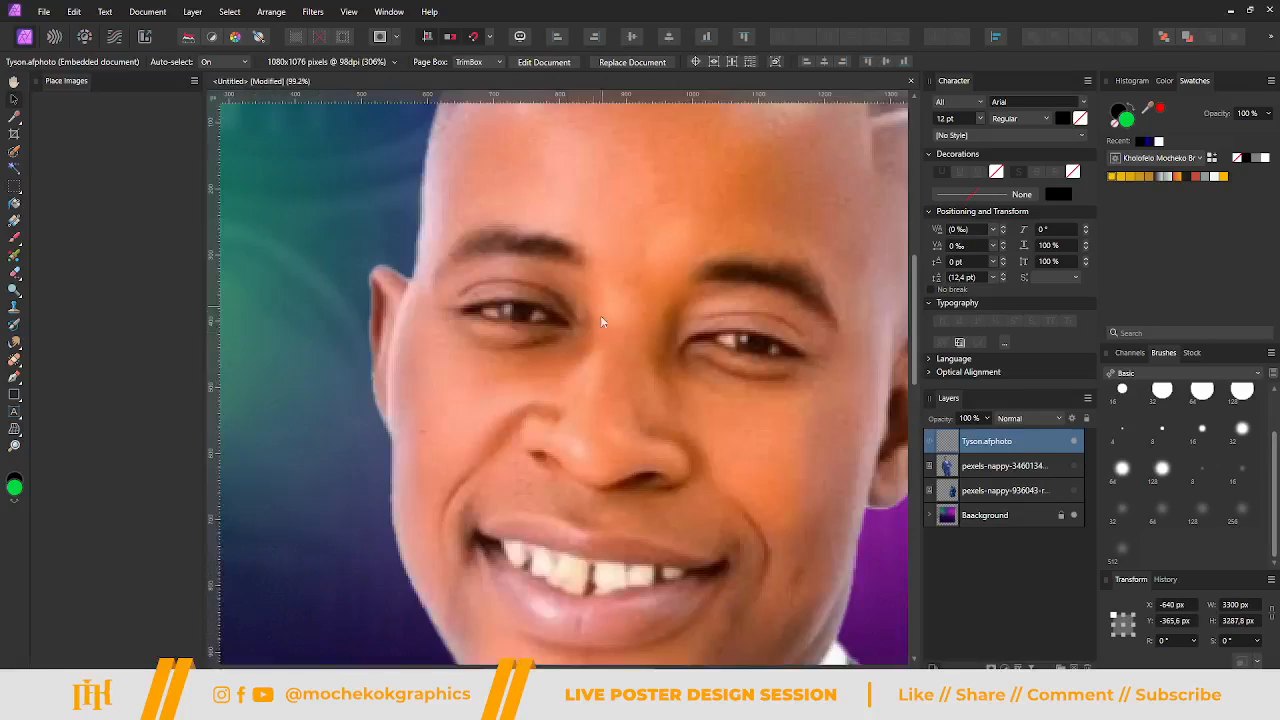
{"action": "scroll", "coordinate": [597, 380], "scroll_direction": "down", "scroll_amount": 3}
{"action": "scroll", "coordinate": [598, 340], "scroll_direction": "down", "scroll_amount": 5}
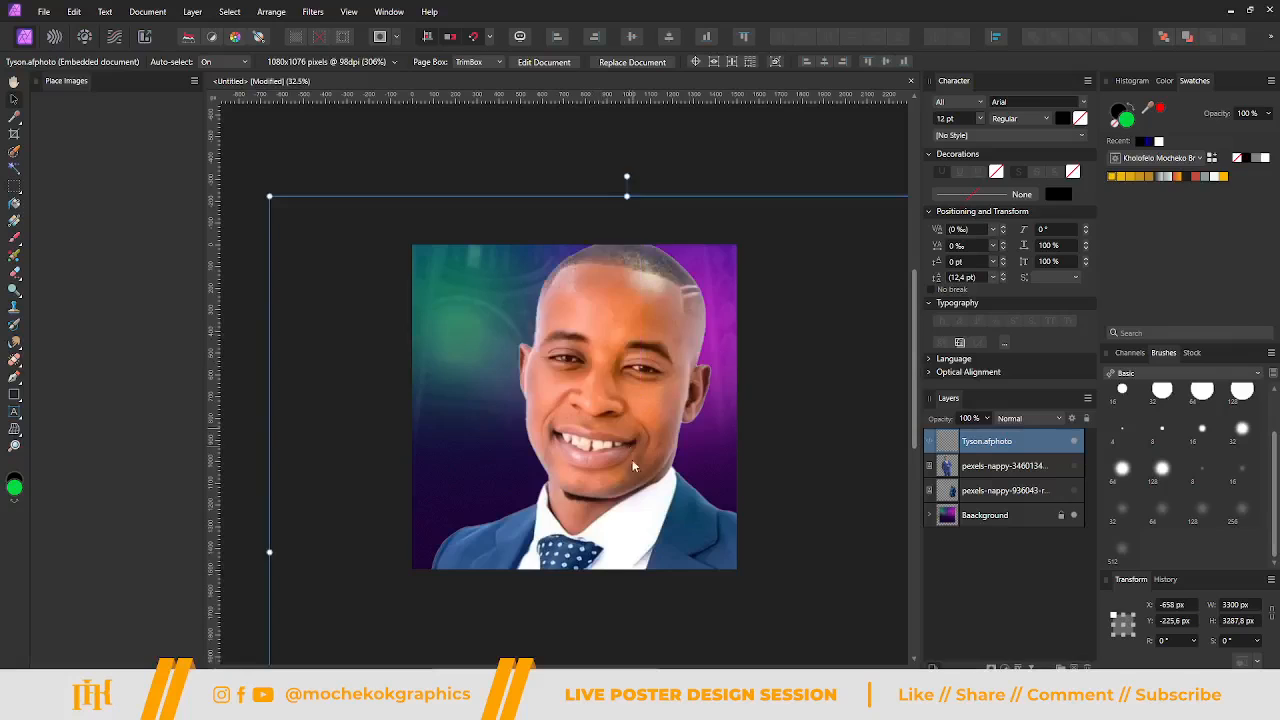
{"action": "scroll", "coordinate": [688, 436], "scroll_direction": "up", "scroll_amount": 2}
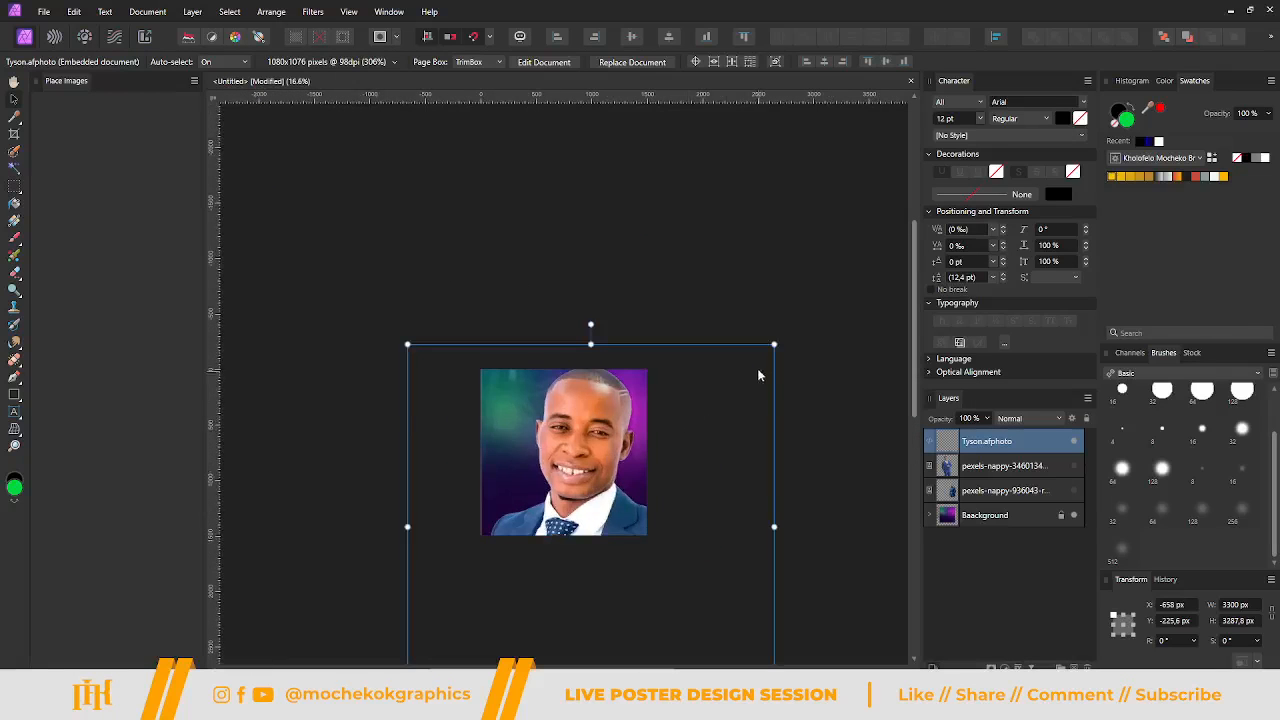
Shrink the embedded portrait to about 728 × 725 px and position it right of the poster's centre at about X 660.5, Y 552.3 px.
{"action": "left_click_drag", "start_coordinate": [773, 344], "coordinate": [539, 578]}
{"action": "left_click_drag", "start_coordinate": [475, 623], "coordinate": [585, 413]}
{"action": "left_click_drag", "start_coordinate": [648, 369], "coordinate": [600, 416]}
{"action": "scroll", "coordinate": [562, 438], "scroll_direction": "up", "scroll_amount": 10}
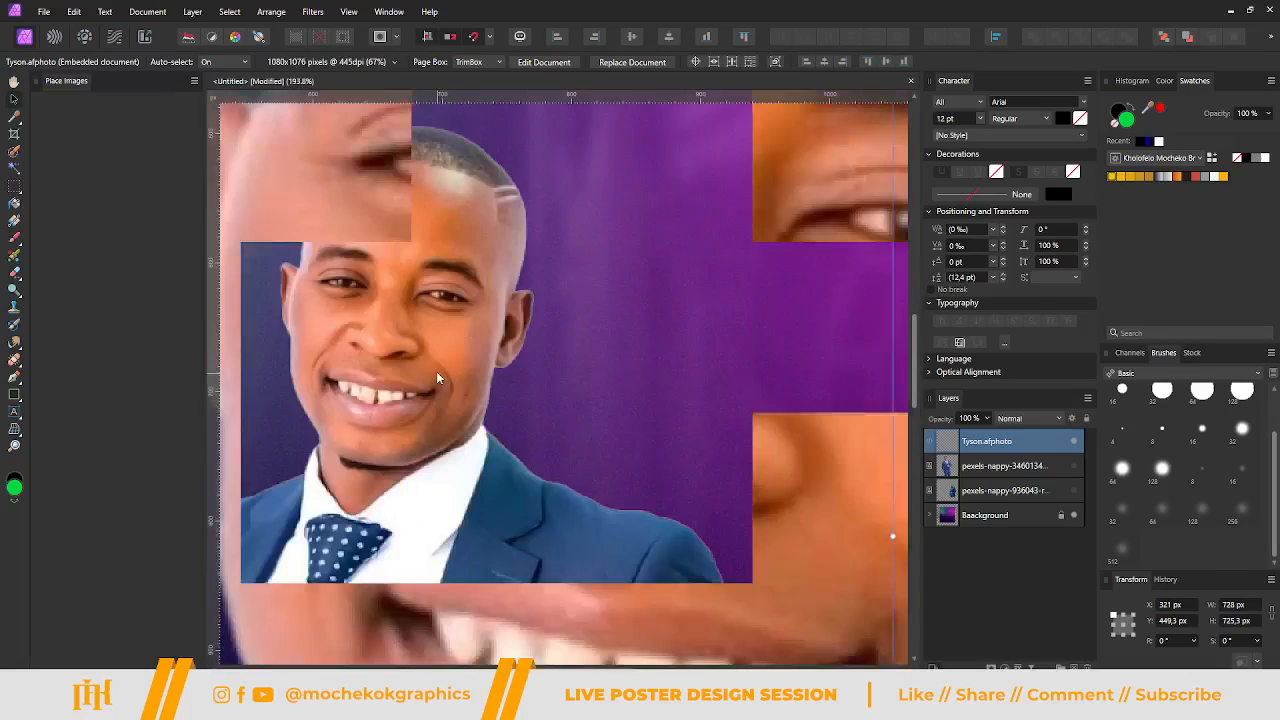
{"action": "scroll", "coordinate": [437, 378], "scroll_direction": "down", "scroll_amount": 5}
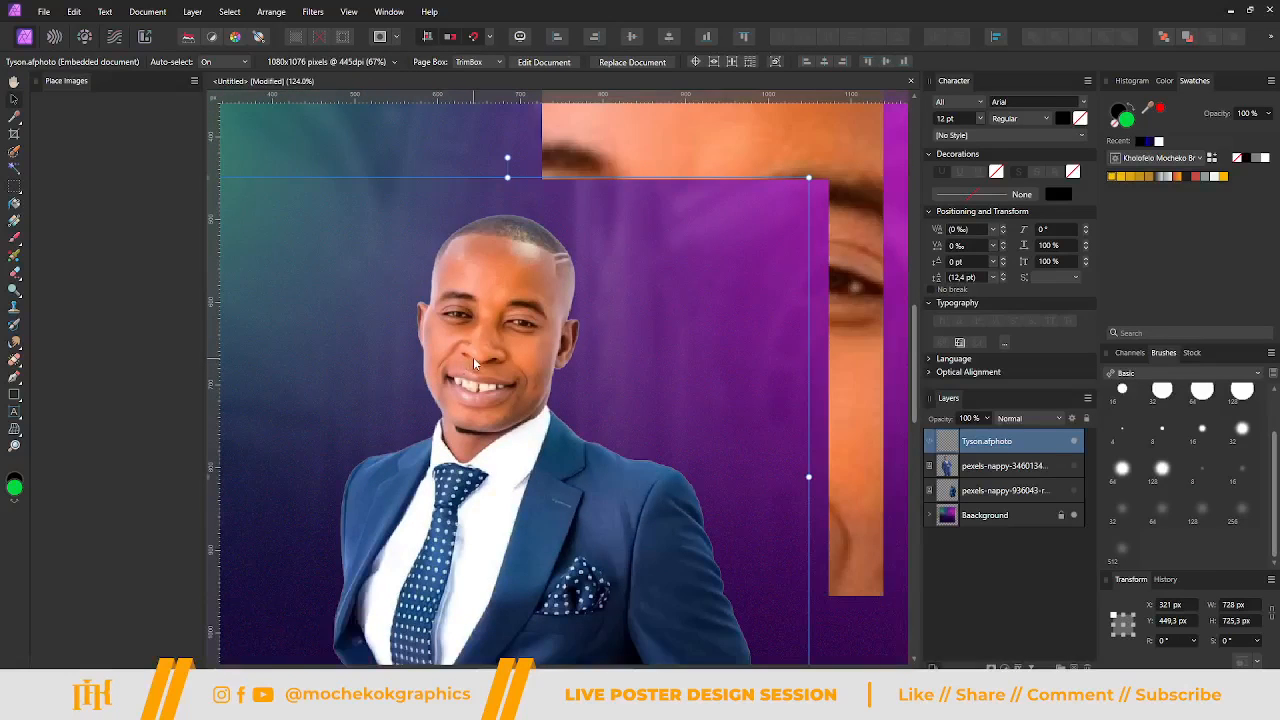
{"action": "scroll", "coordinate": [476, 362], "scroll_direction": "down", "scroll_amount": 3}
{"action": "left_click_drag", "start_coordinate": [477, 360], "coordinate": [566, 413]}
{"action": "scroll", "coordinate": [555, 390], "scroll_direction": "up", "scroll_amount": 3}
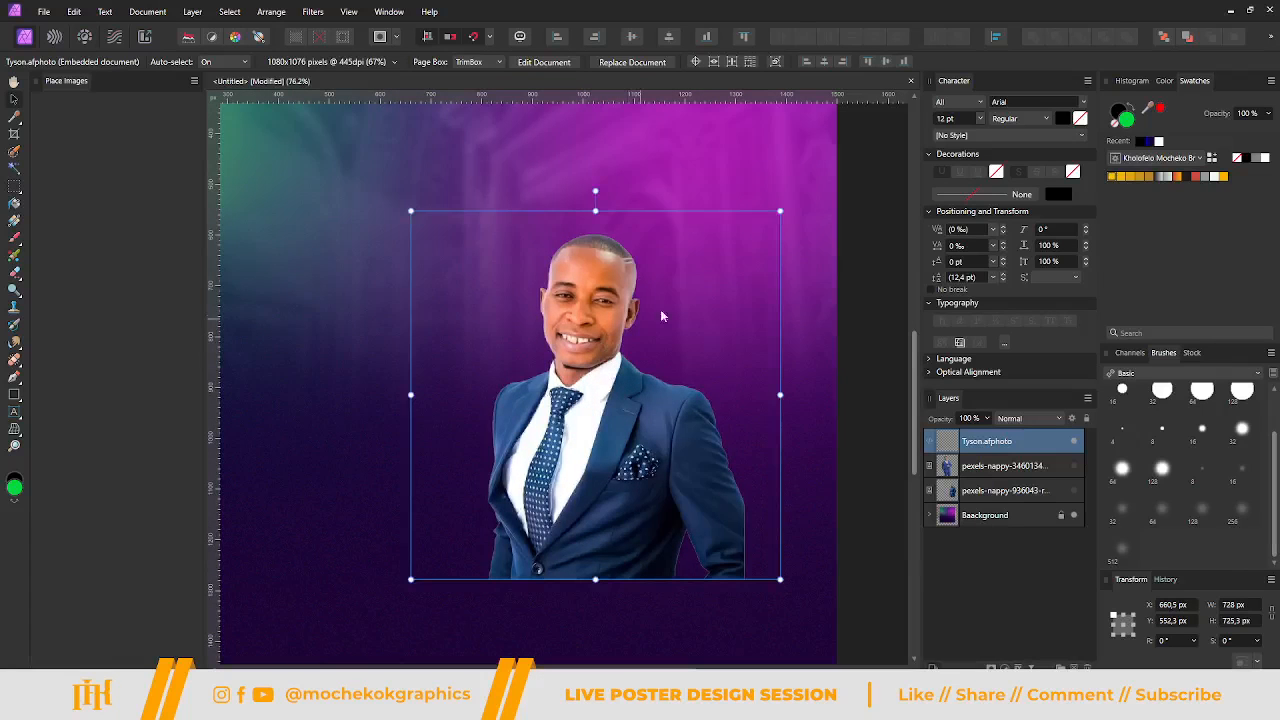
{"action": "scroll", "coordinate": [593, 340], "scroll_direction": "up", "scroll_amount": 3}
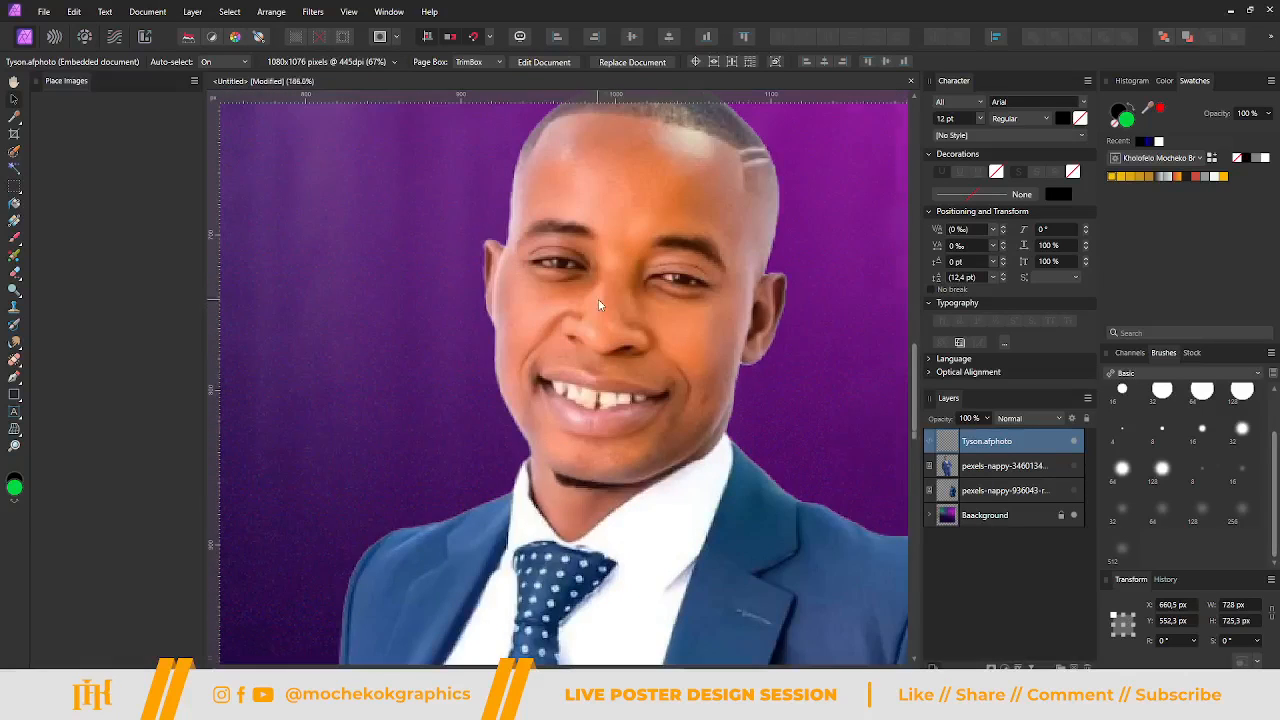
{"action": "scroll", "coordinate": [716, 266], "scroll_direction": "down", "scroll_amount": 5}
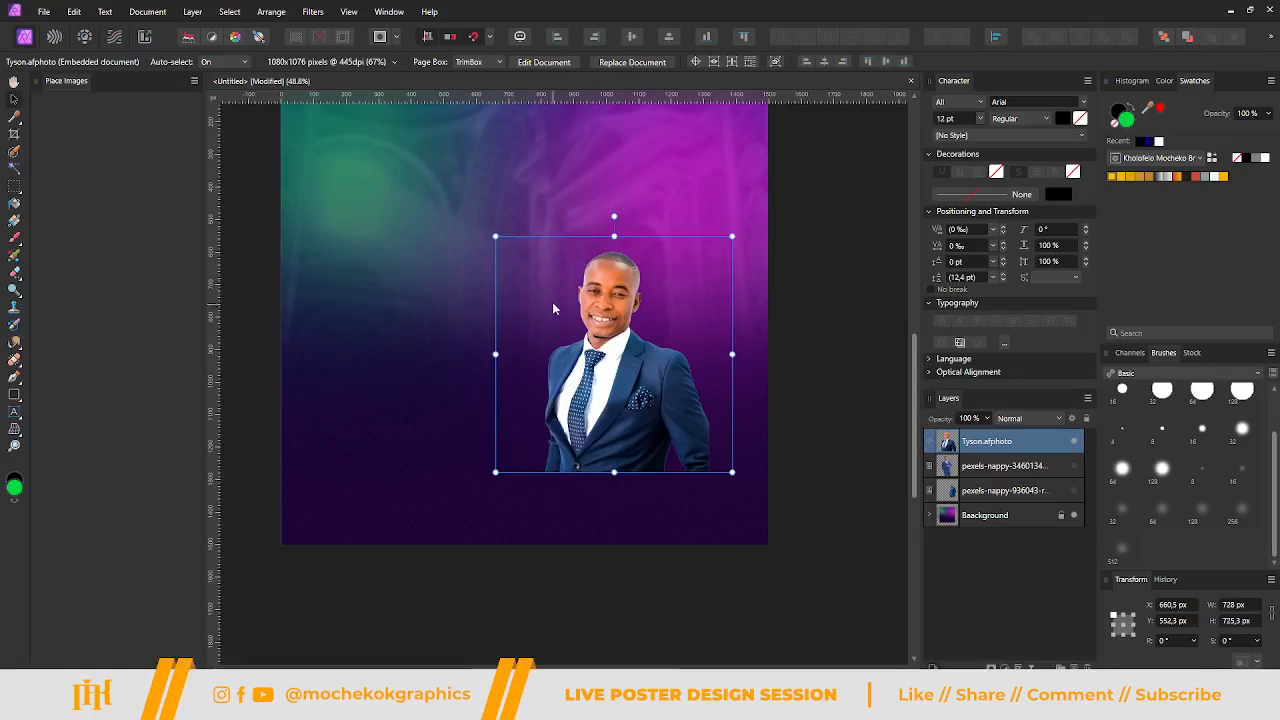
Try enlarging the embedded .afphoto portrait to about 3587 × 3574 px so the man's face fills the poster.
{"action": "left_click_drag", "start_coordinate": [553, 308], "coordinate": [493, 307]}
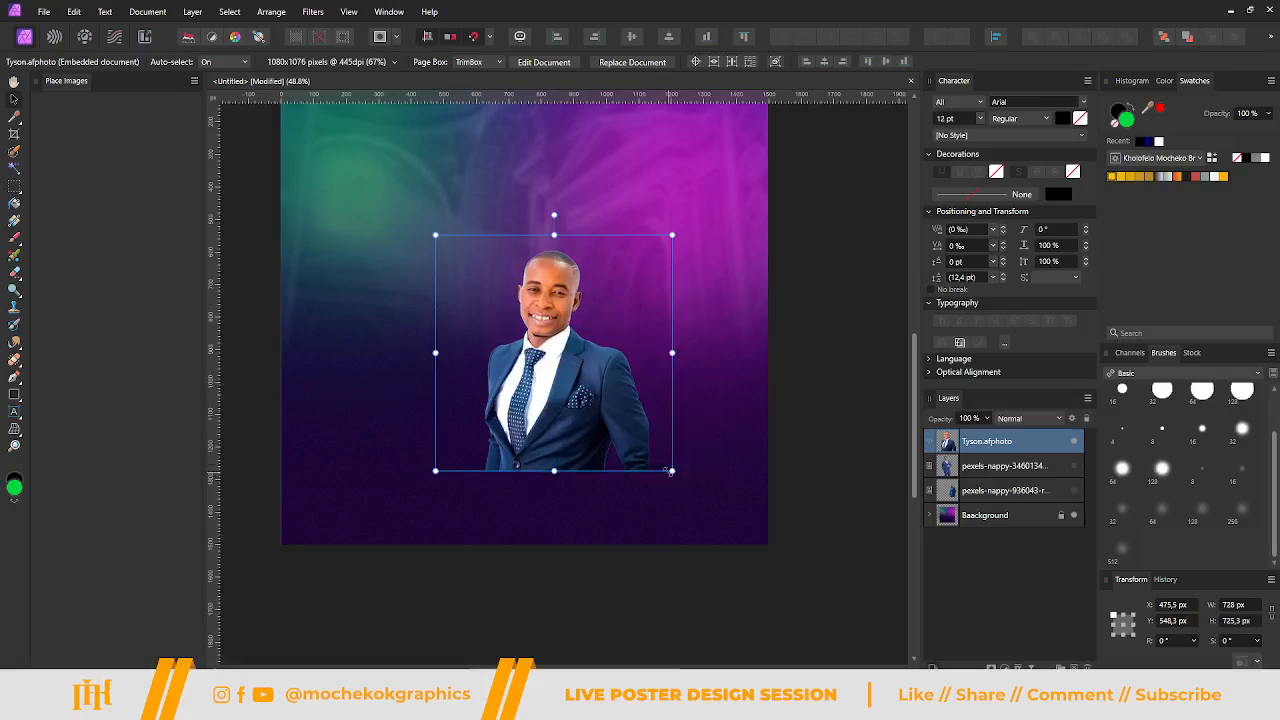
{"action": "left_click_drag", "start_coordinate": [672, 470], "coordinate": [771, 621]}
{"action": "left_click_drag", "start_coordinate": [657, 441], "coordinate": [608, 376]}
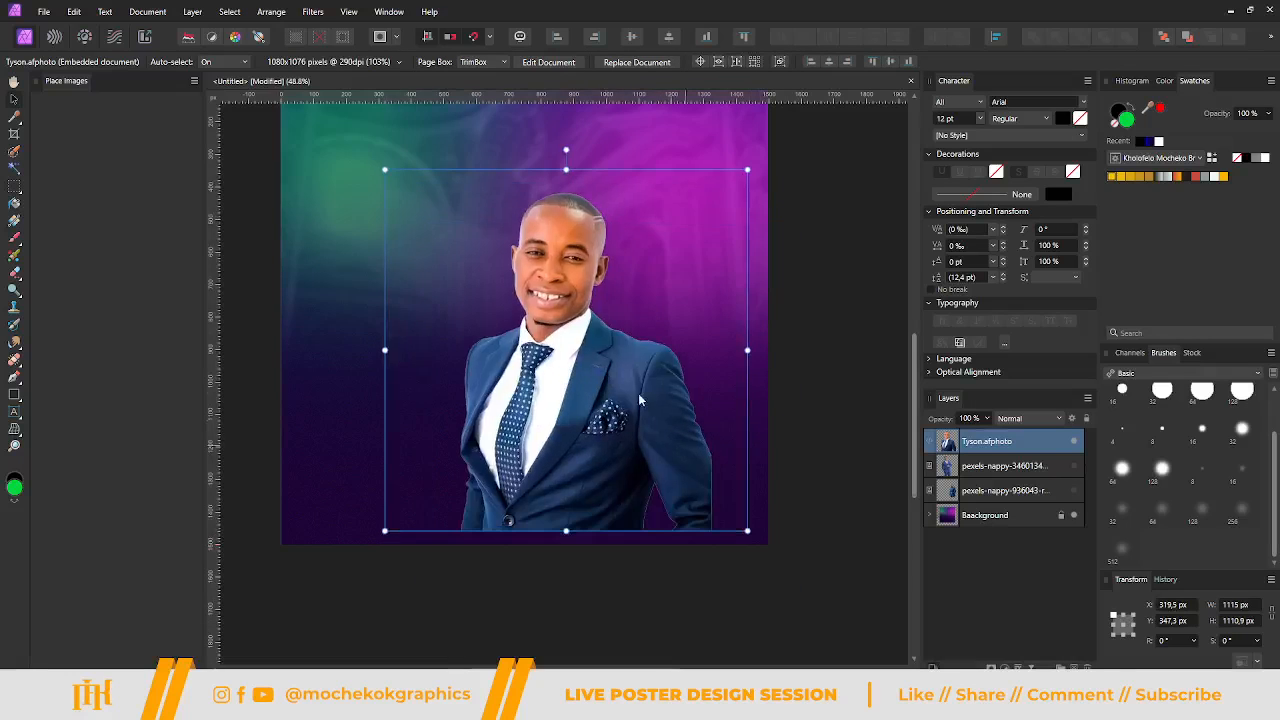
{"action": "scroll", "coordinate": [645, 398], "scroll_direction": "down", "scroll_amount": 5}
{"action": "left_click_drag", "start_coordinate": [673, 437], "coordinate": [834, 598]}
{"action": "left_click_drag", "start_coordinate": [706, 500], "coordinate": [640, 457]}
{"action": "left_click_drag", "start_coordinate": [740, 268], "coordinate": [843, 160]}
{"action": "left_click_drag", "start_coordinate": [714, 354], "coordinate": [671, 464]}
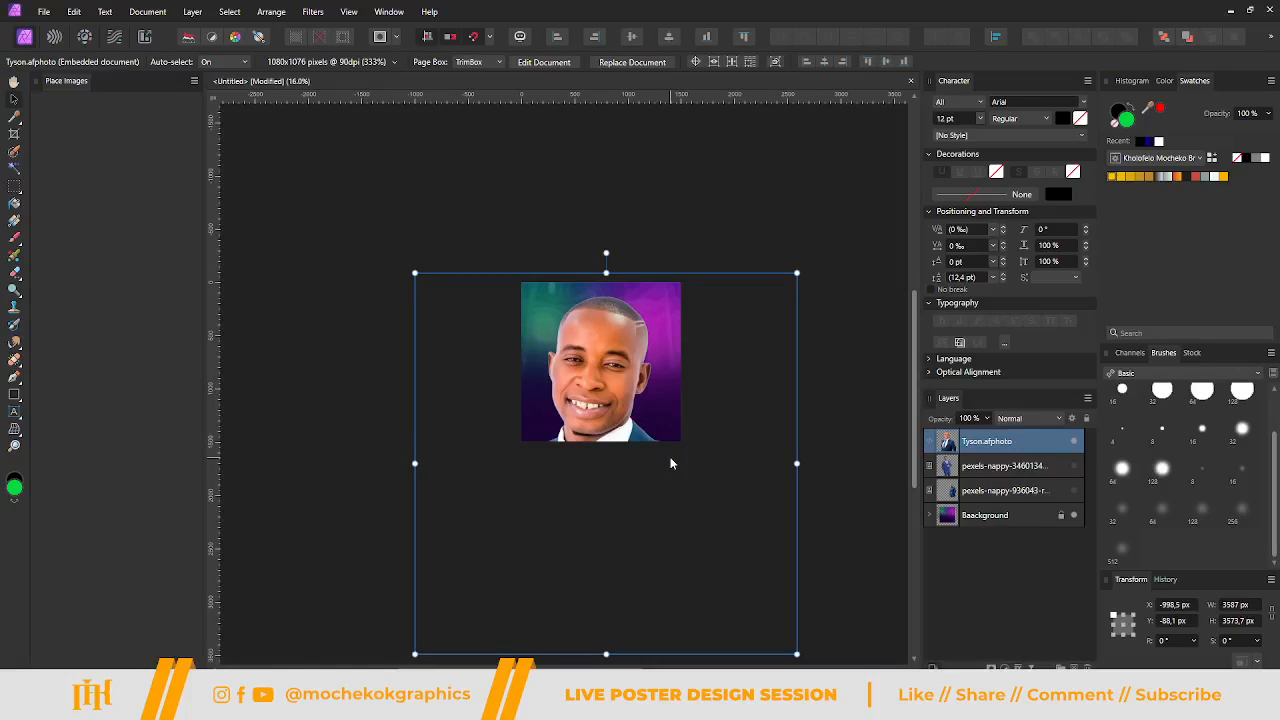
Try enlarging the embedded portrait to about 5295 × 5275 px and inspect the image quality around the forehead.
{"action": "mouse_move", "coordinate": [683, 445]}
{"action": "left_mouse_down"}
{"action": "mouse_move", "coordinate": [700, 451]}
{"action": "mouse_move", "coordinate": [703, 428]}
{"action": "mouse_move", "coordinate": [696, 438]}
{"action": "left_mouse_up"}
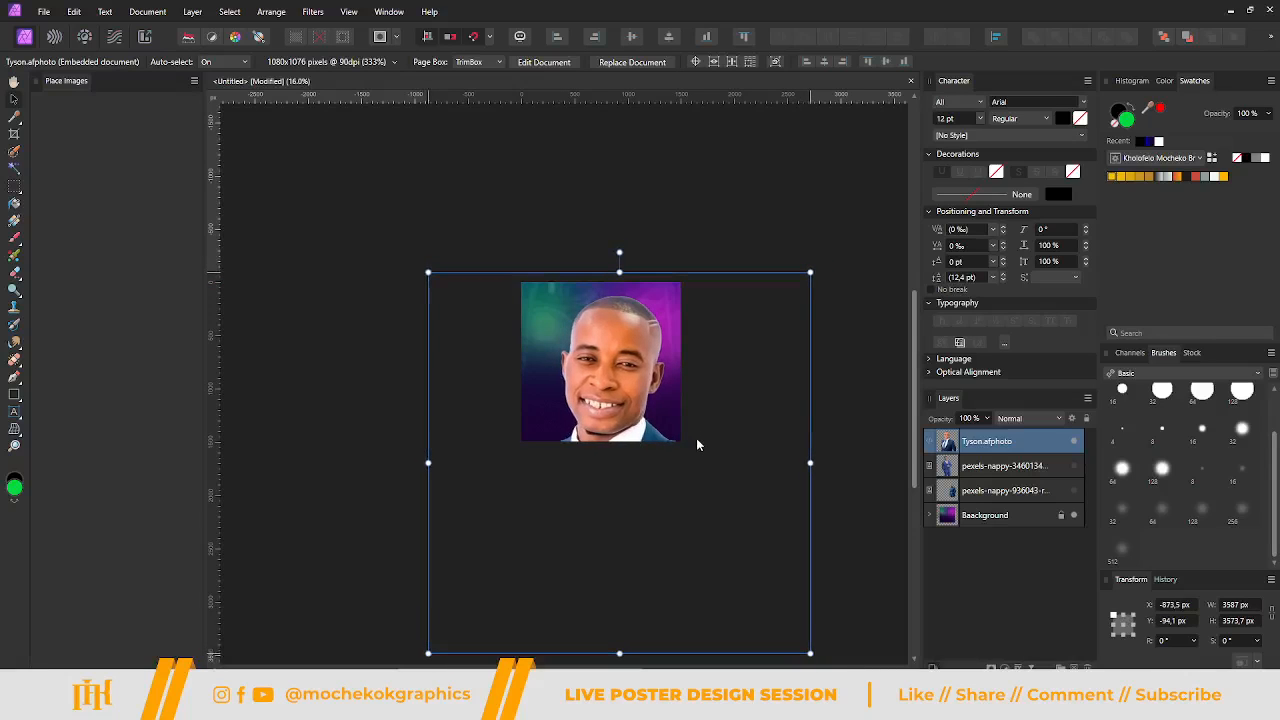
{"action": "left_click_drag", "start_coordinate": [810, 272], "coordinate": [631, 396]}
{"action": "scroll", "coordinate": [598, 282], "scroll_direction": "up", "scroll_amount": 3}
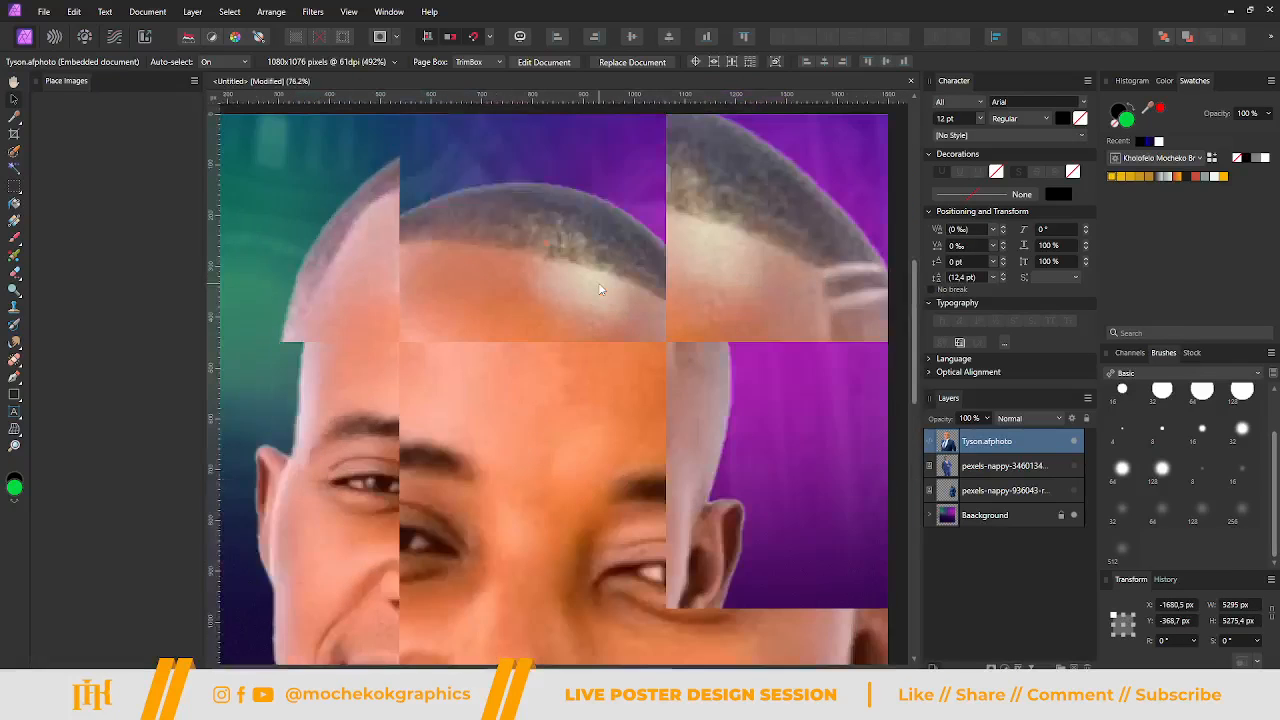
{"action": "scroll", "coordinate": [598, 282], "scroll_direction": "up", "scroll_amount": 1}
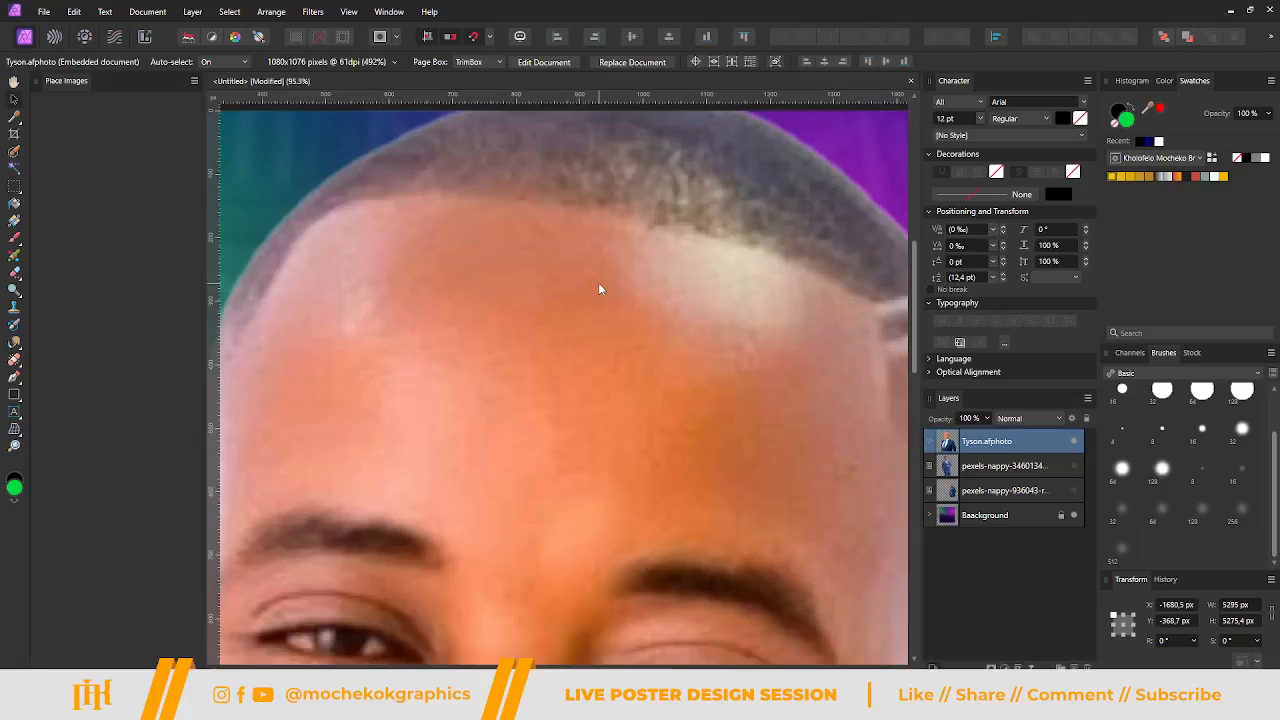
{"action": "scroll", "coordinate": [598, 282], "scroll_direction": "down", "scroll_amount": 3}
{"action": "scroll", "coordinate": [598, 282], "scroll_direction": "down", "scroll_amount": 3}
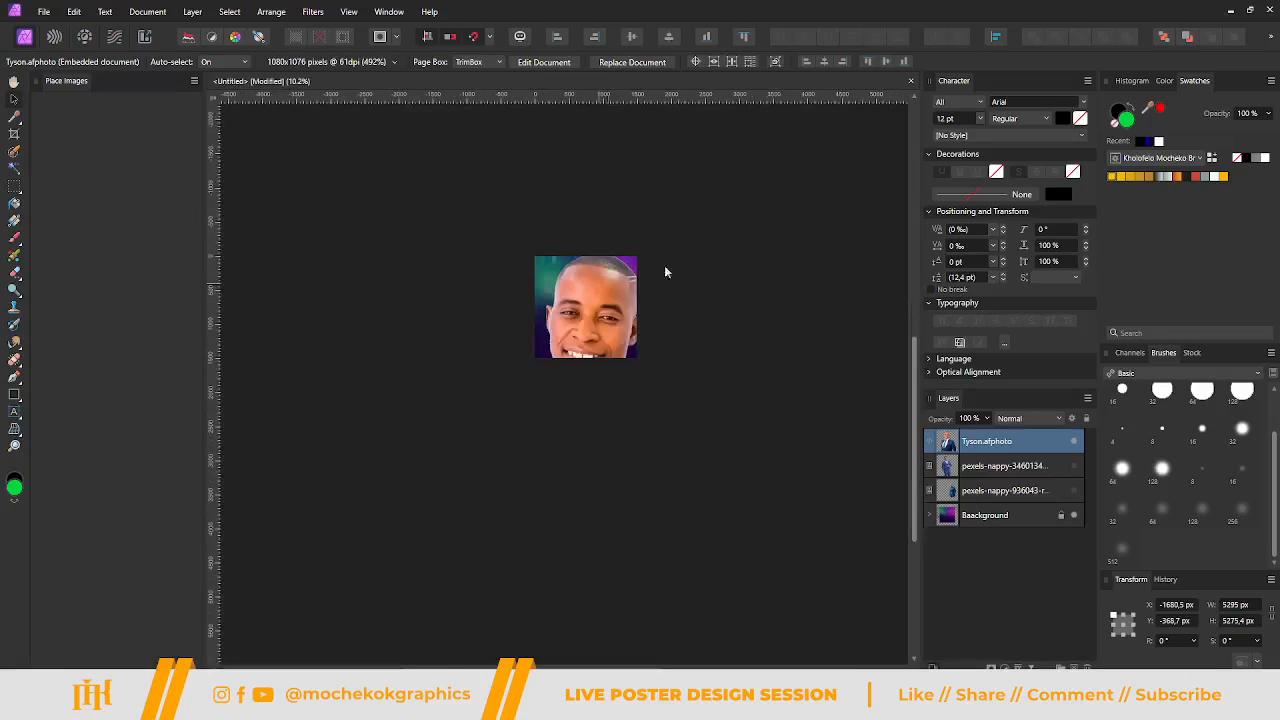
Shrink the embedded .afphoto portrait to about 1129 × 1125 px, then delete it from the poster.
{"action": "left_click_drag", "start_coordinate": [782, 232], "coordinate": [591, 373]}
{"action": "scroll", "coordinate": [625, 306], "scroll_direction": "up", "scroll_amount": 3}
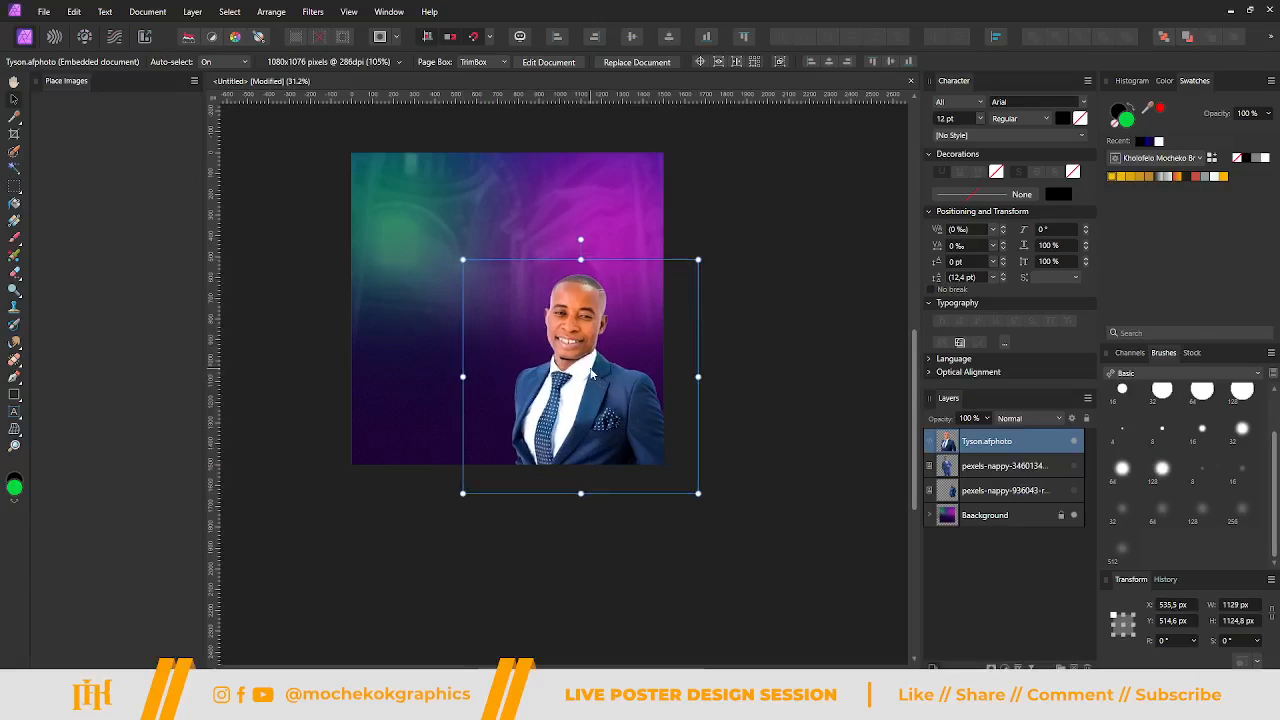
{"action": "key", "text": "Delete"}
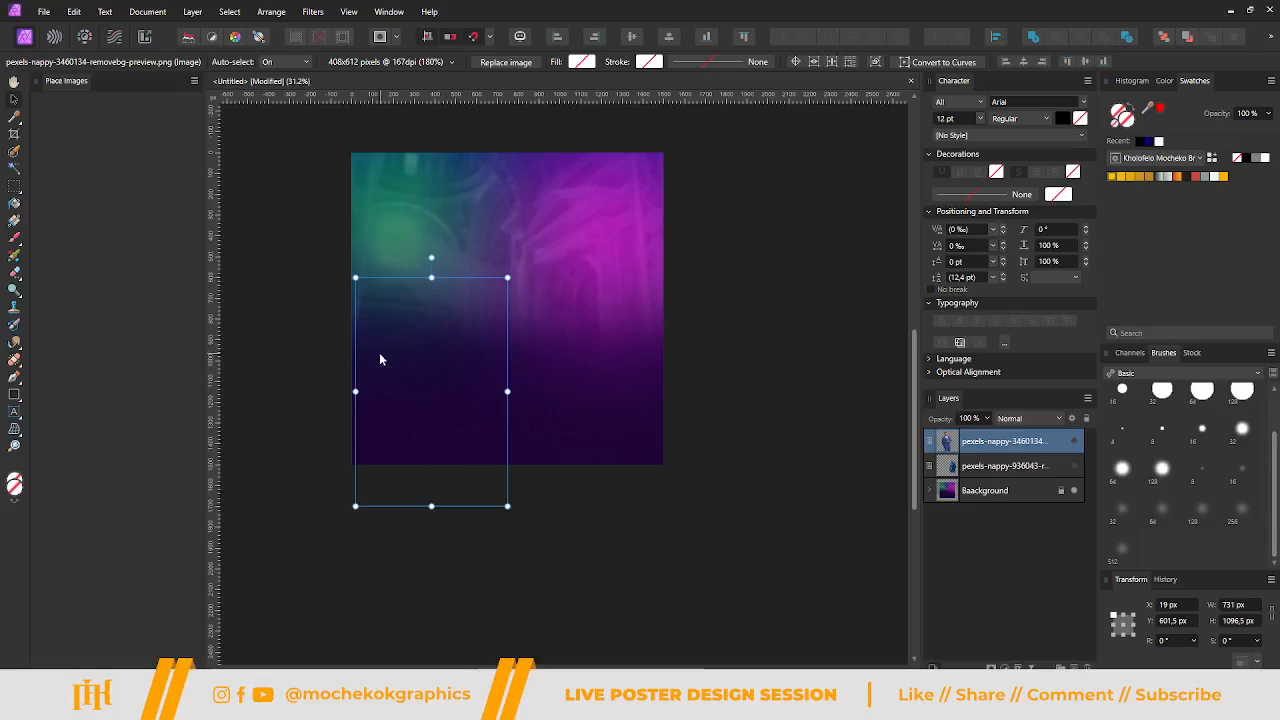
Show both hidden suited-man cut-outs and resize the pexels-nappy-936043 image to about 1559 × 1039 px at X -237.9, Y 630.1 px.
{"action": "left_click", "coordinate": [1074, 466]}
{"action": "left_click", "coordinate": [1074, 441]}
{"action": "left_click", "coordinate": [590, 348]}
{"action": "left_click_drag", "start_coordinate": [688, 215], "coordinate": [555, 341]}
{"action": "left_click_drag", "start_coordinate": [517, 414], "coordinate": [601, 393]}
{"action": "left_click_drag", "start_coordinate": [617, 300], "coordinate": [609, 309]}
{"action": "left_click_drag", "start_coordinate": [554, 416], "coordinate": [573, 388]}
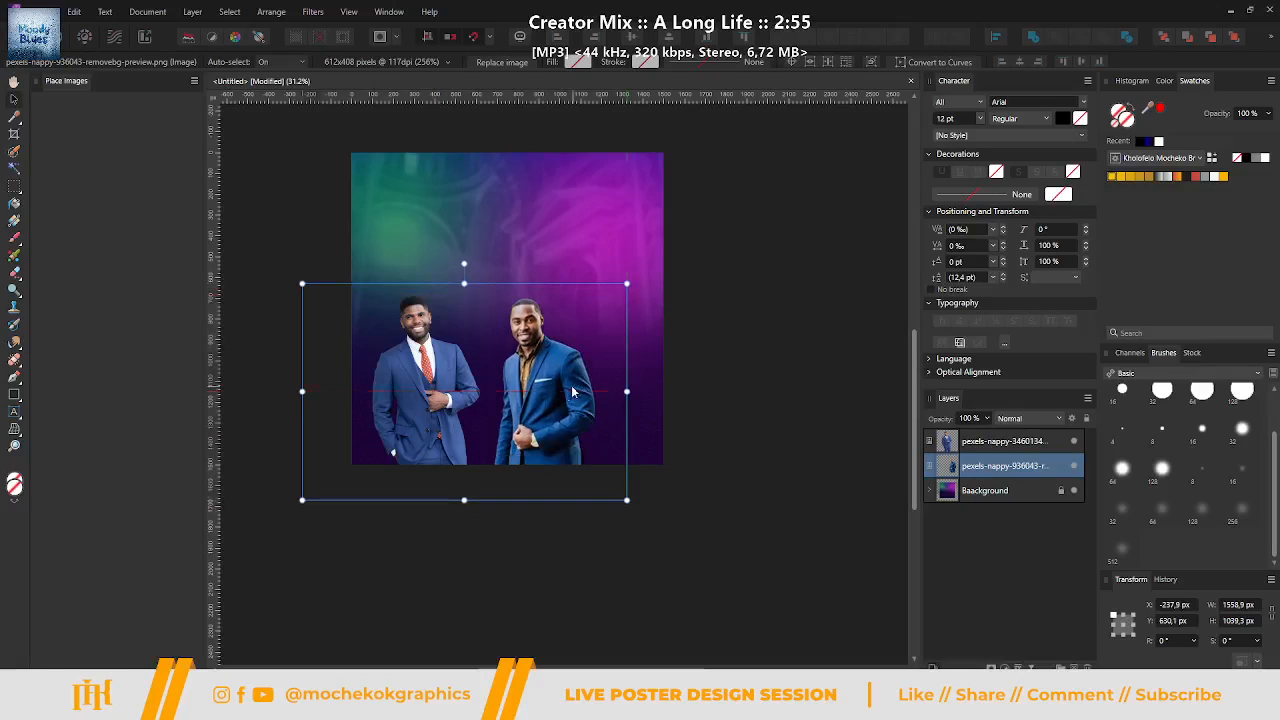
Shrink the pexels-nappy-3460134 cut-out to 632 × 948 px and move it right of the other man at X 868, Y 630.1 px.
{"action": "left_click", "coordinate": [447, 366]}
{"action": "left_click_drag", "start_coordinate": [356, 279], "coordinate": [376, 309]}
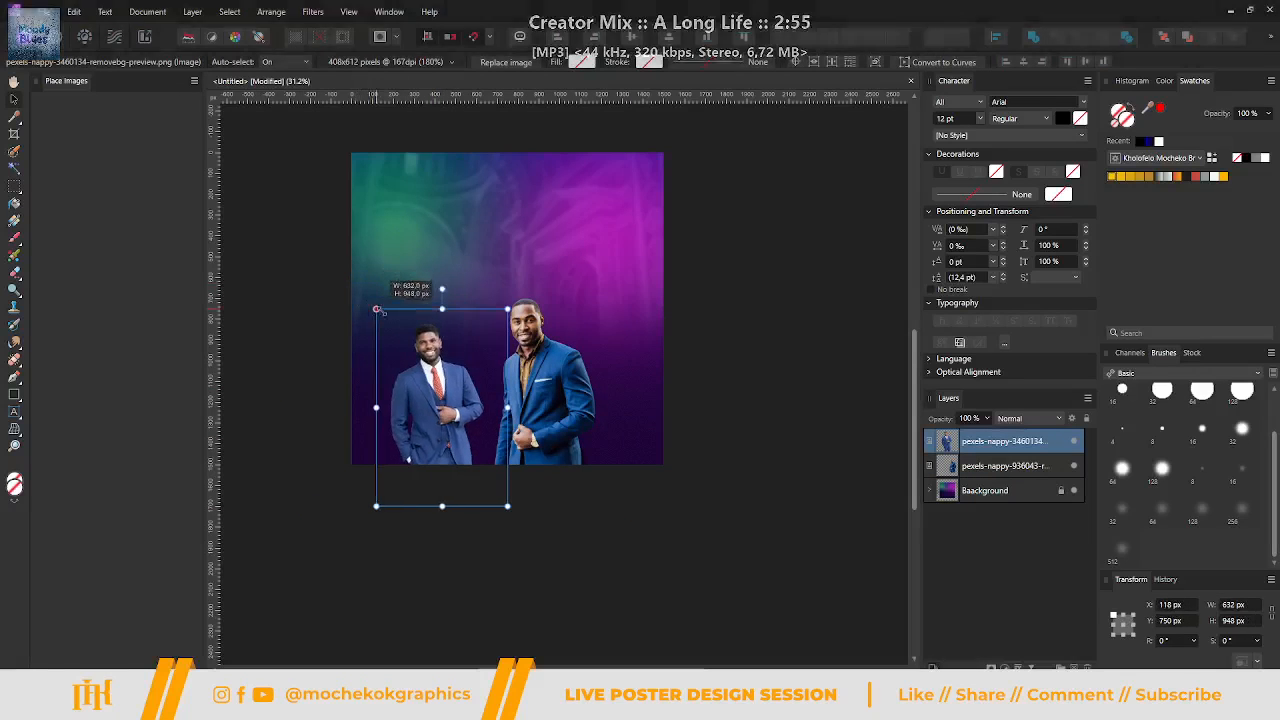
{"action": "left_click_drag", "start_coordinate": [422, 376], "coordinate": [583, 374]}
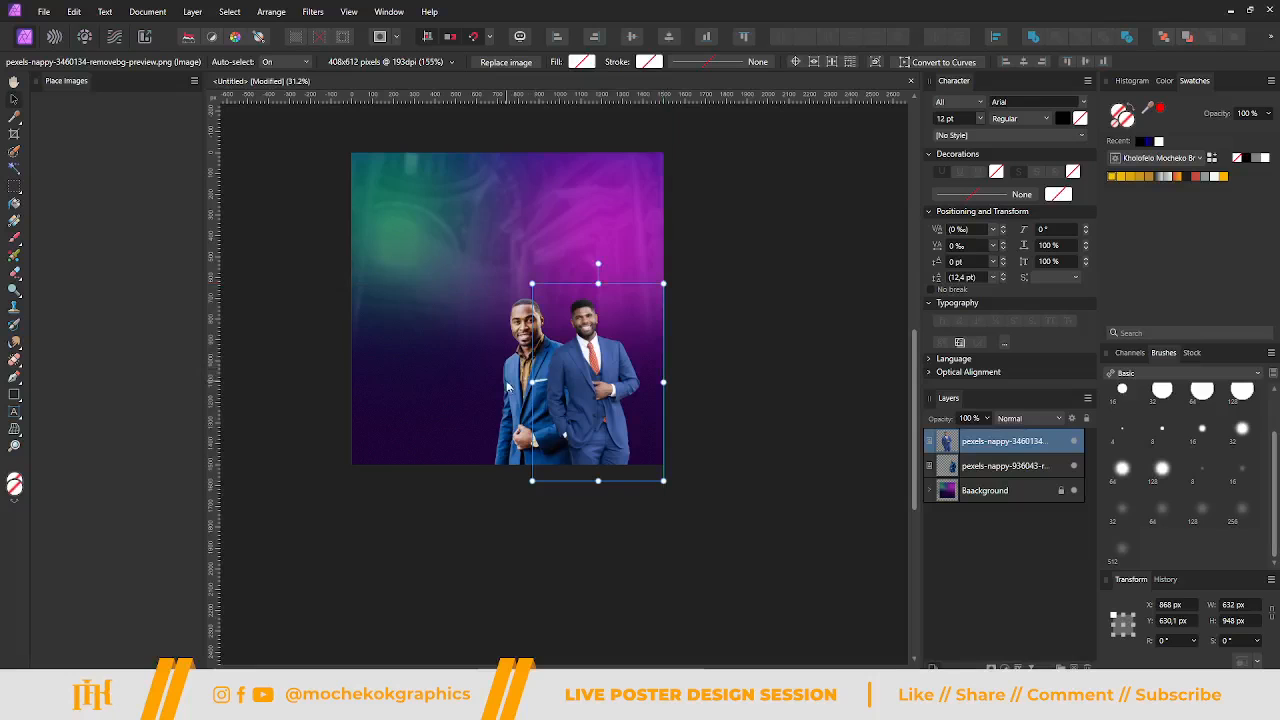
Shrink the pexels-nappy-936043 cut-out to about 1379 × 919 px and move it further left of the man with the red tie.
{"action": "left_click", "coordinate": [990, 466]}
{"action": "scroll", "coordinate": [516, 389], "scroll_direction": "up", "scroll_amount": 4}
{"action": "left_click_drag", "start_coordinate": [516, 389], "coordinate": [432, 393]}
{"action": "left_click_drag", "start_coordinate": [621, 185], "coordinate": [595, 219]}
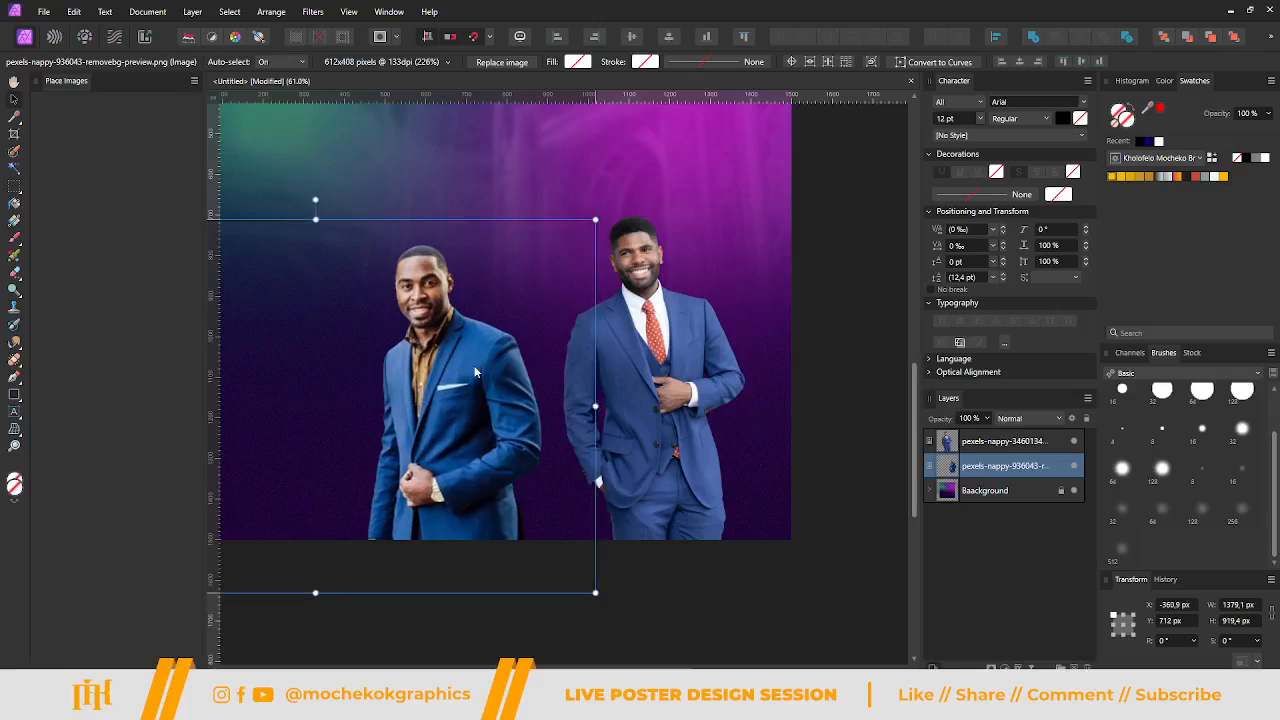
{"action": "left_click_drag", "start_coordinate": [476, 372], "coordinate": [471, 372]}
Move the man with the red tie to about X 691, Y 698 px and place his layer behind the other man.
{"action": "left_click", "coordinate": [649, 400]}
{"action": "left_click_drag", "start_coordinate": [649, 400], "coordinate": [575, 417]}
{"action": "left_click_drag", "start_coordinate": [960, 482], "coordinate": [958, 478]}
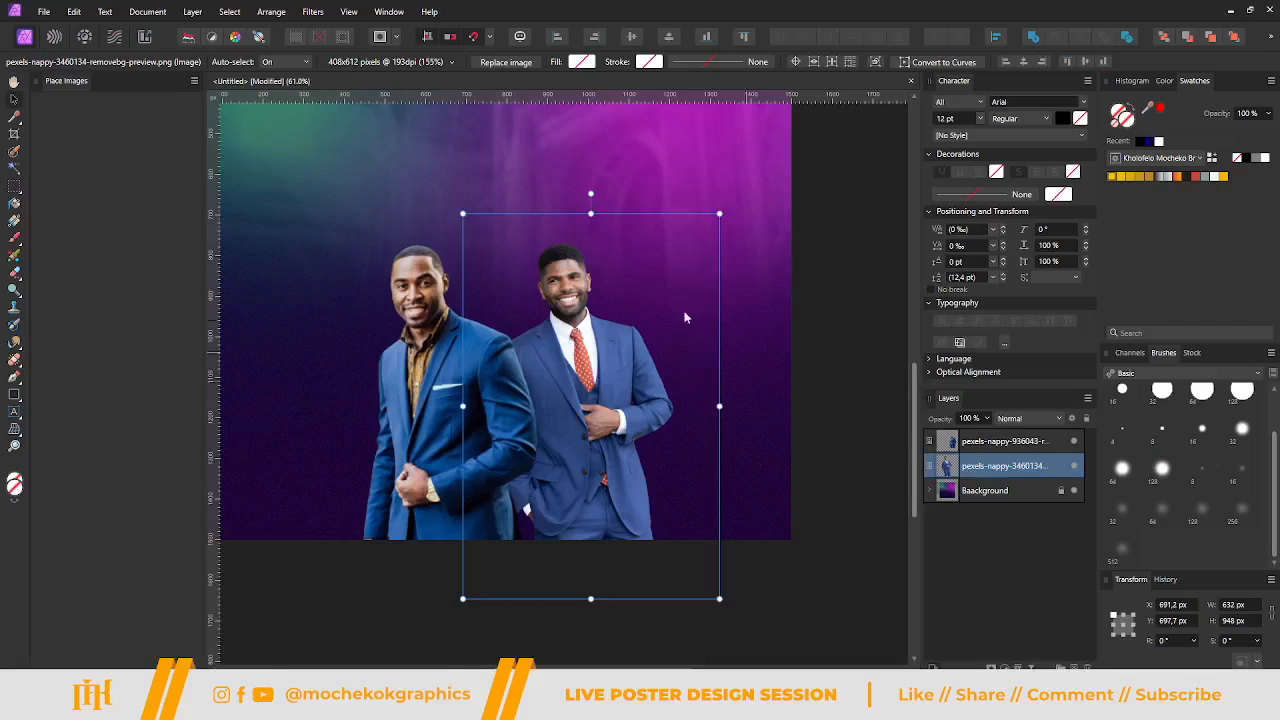
Enlarge the rear man's cut-out to about 743 × 1115 px and position it at about X 619, Y 697 px.
{"action": "left_click_drag", "start_coordinate": [720, 213], "coordinate": [766, 143]}
{"action": "left_click_drag", "start_coordinate": [633, 323], "coordinate": [633, 388]}
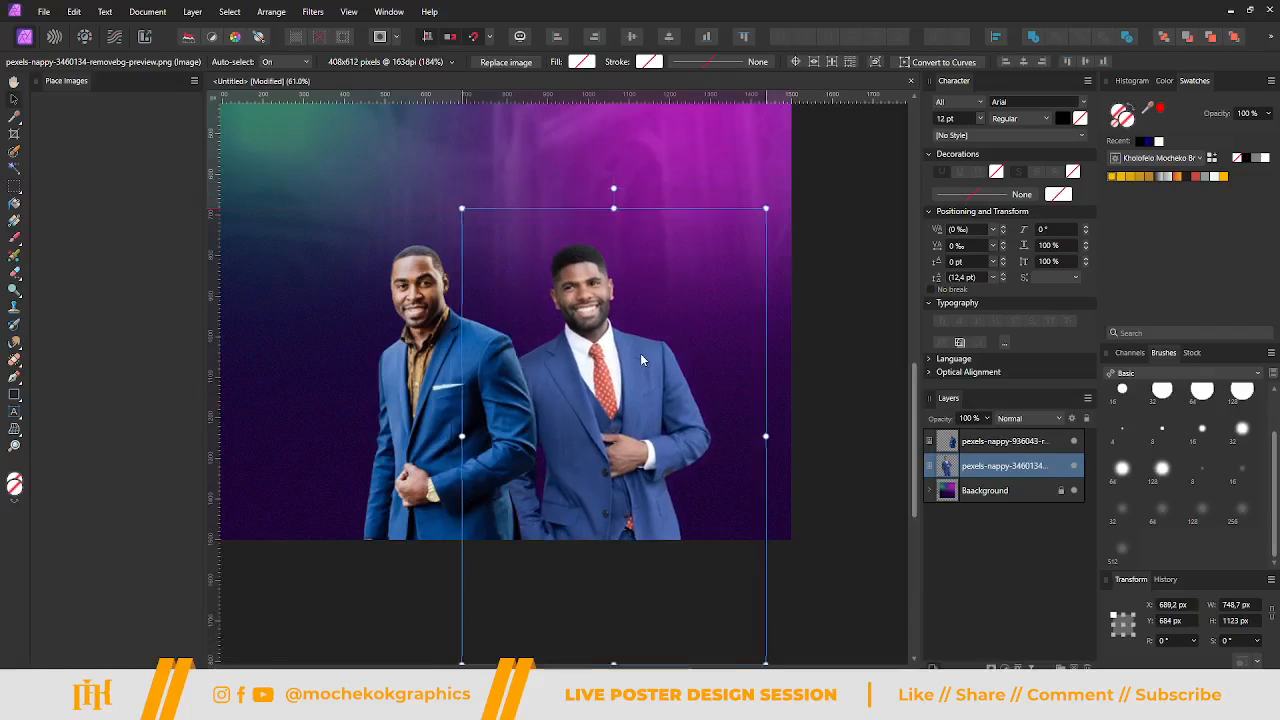
{"action": "left_click_drag", "start_coordinate": [642, 345], "coordinate": [620, 332]}
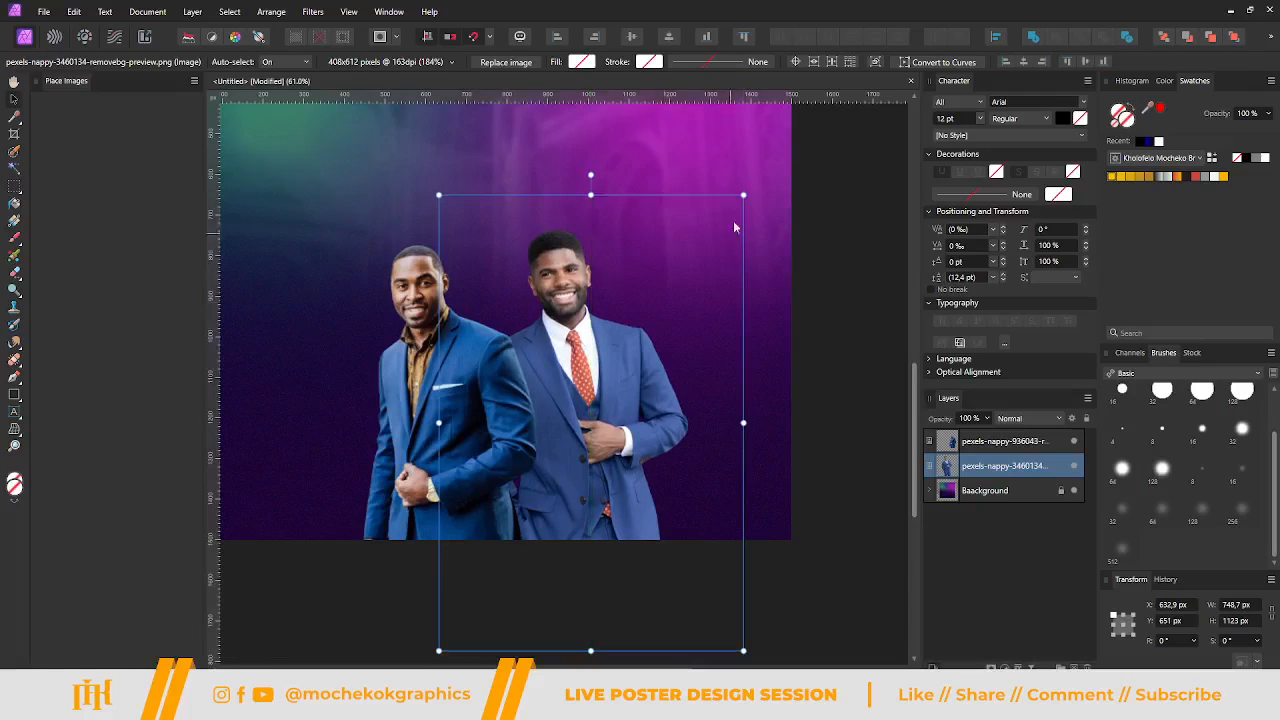
{"action": "mouse_move", "coordinate": [742, 195]}
{"action": "left_mouse_down"}
{"action": "mouse_move", "coordinate": [758, 176]}
{"action": "mouse_move", "coordinate": [730, 216]}
{"action": "left_mouse_up"}
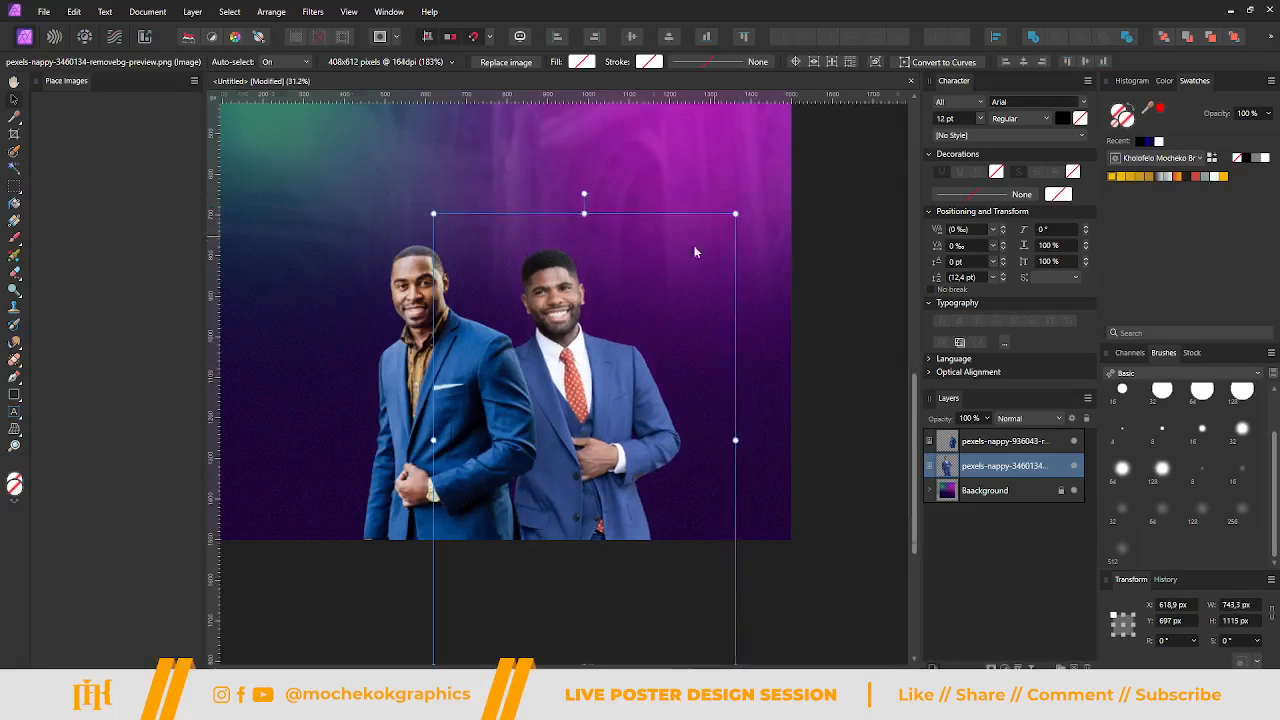
Scale both men's cut-outs together to about 1570 × 1010 px and place them at the poster's bottom edge, about X -272, Y 812.5 px.
{"action": "scroll", "coordinate": [674, 257], "scroll_direction": "down", "scroll_amount": 4}
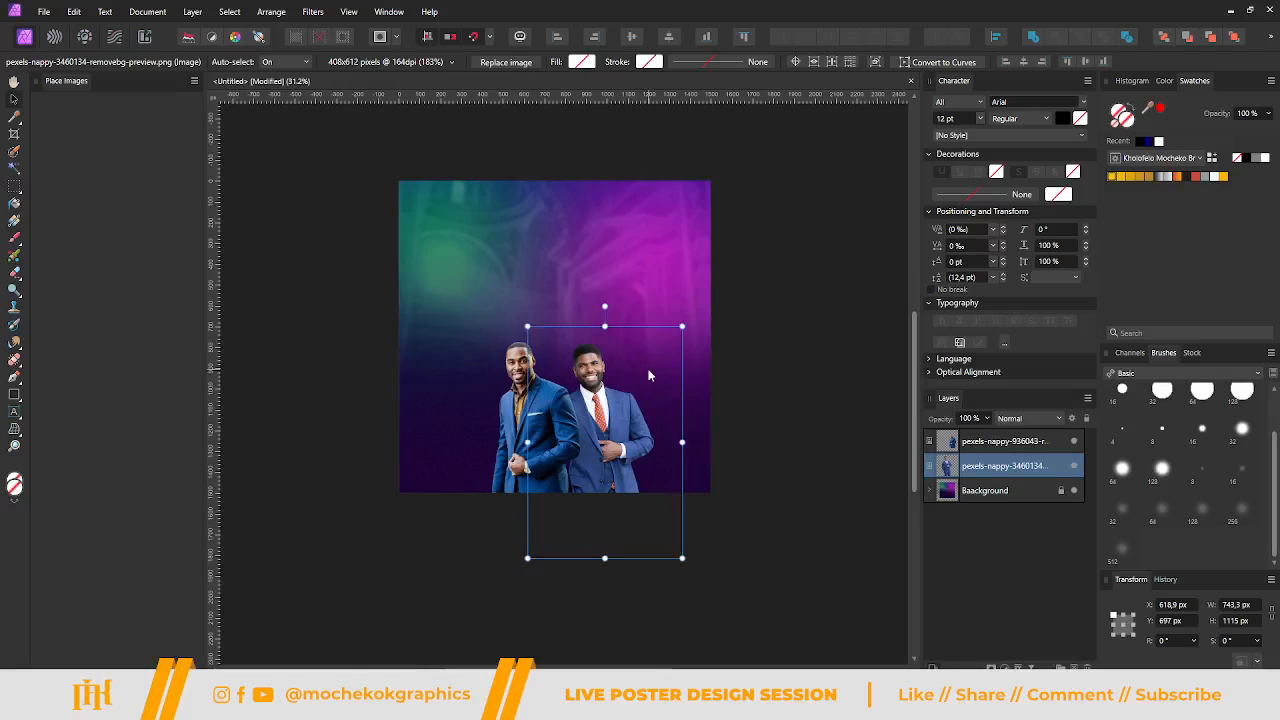
{"action": "scroll", "coordinate": [620, 400], "scroll_direction": "up", "scroll_amount": 2}
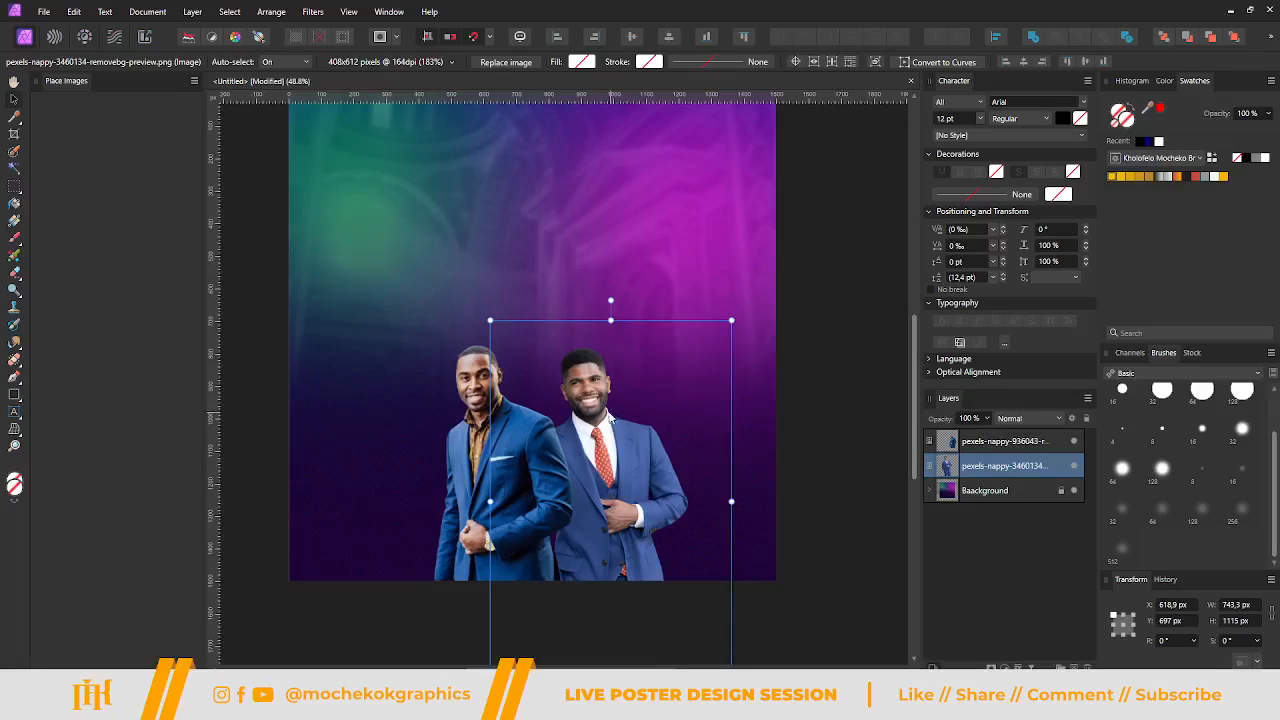
{"action": "scroll", "coordinate": [625, 445], "scroll_direction": "down", "scroll_amount": 1}
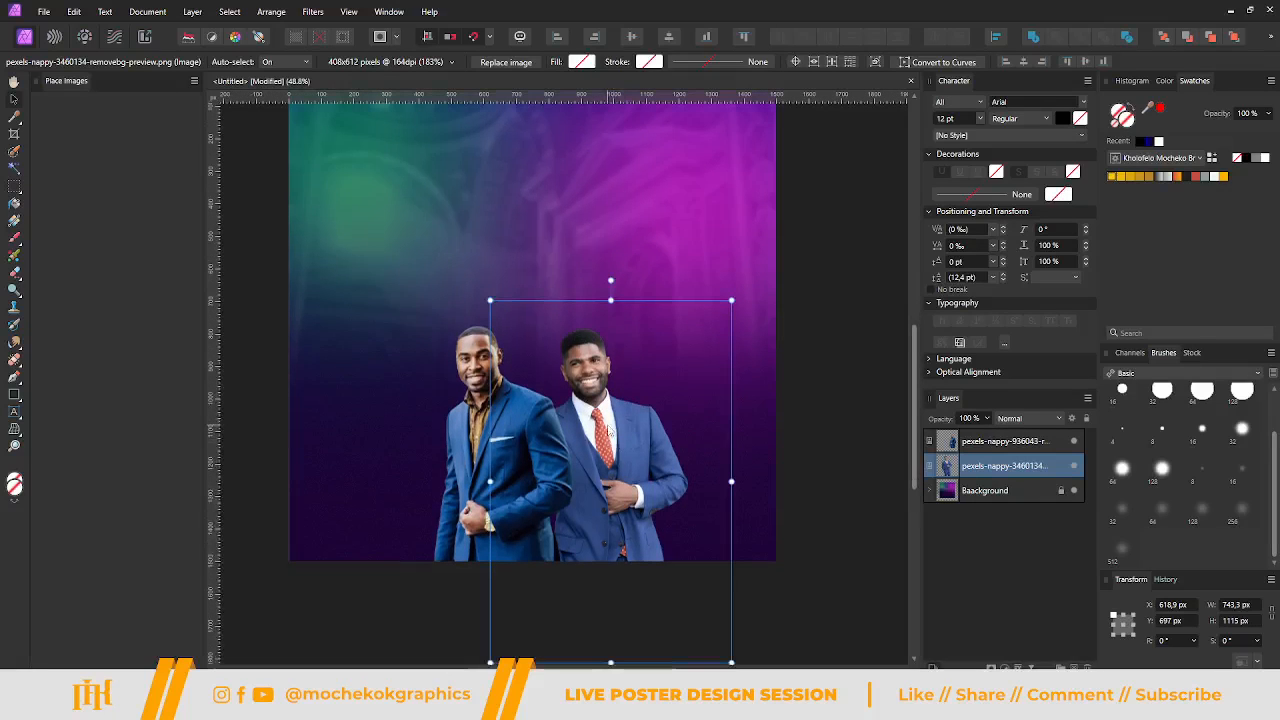
{"action": "left_click", "coordinate": [1003, 443], "text": "shift"}
{"action": "mouse_move", "coordinate": [606, 421]}
{"action": "left_mouse_down"}
{"action": "mouse_move", "coordinate": [607, 443]}
{"action": "mouse_move", "coordinate": [607, 425]}
{"action": "left_mouse_up"}
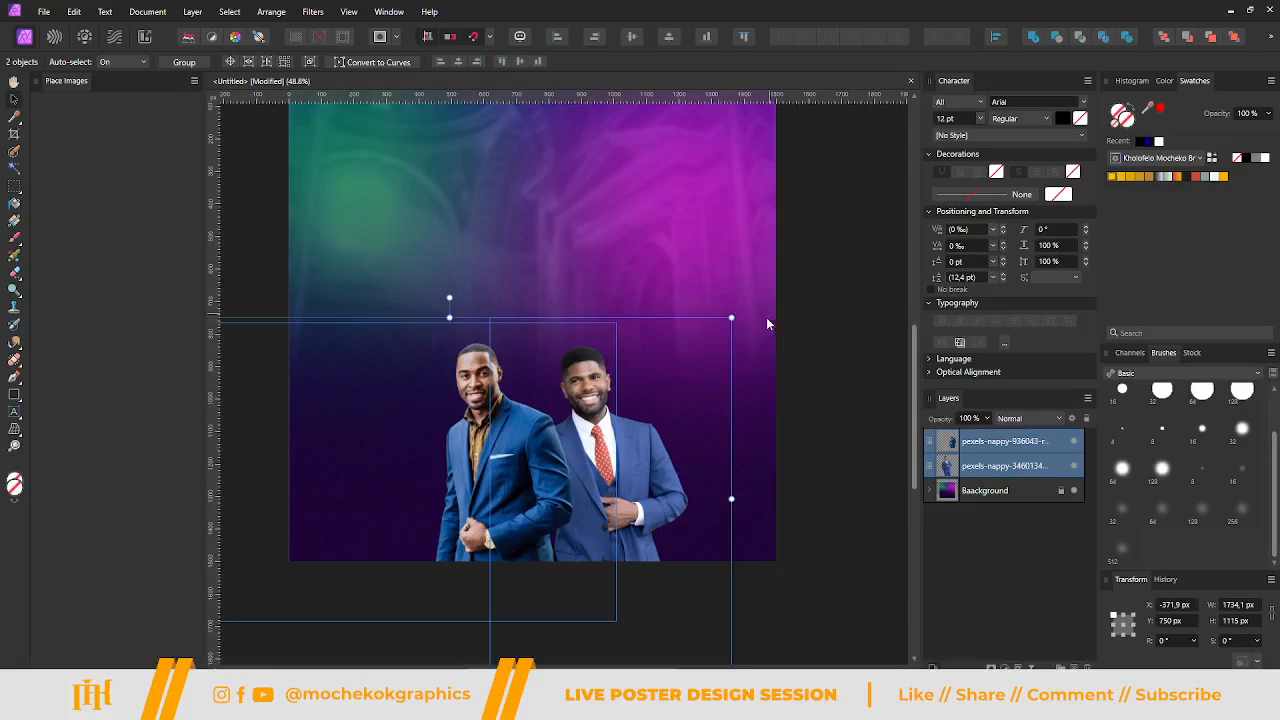
{"action": "scroll", "coordinate": [764, 321], "scroll_direction": "down", "scroll_amount": 2}
{"action": "scroll", "coordinate": [739, 334], "scroll_direction": "up", "scroll_amount": 1}
{"action": "scroll", "coordinate": [736, 346], "scroll_direction": "up", "scroll_amount": 2}
{"action": "left_click_drag", "start_coordinate": [748, 367], "coordinate": [696, 403]}
{"action": "left_click_drag", "start_coordinate": [574, 536], "coordinate": [579, 508]}
{"action": "scroll", "coordinate": [579, 508], "scroll_direction": "up", "scroll_amount": 3}
{"action": "scroll", "coordinate": [406, 372], "scroll_direction": "down", "scroll_amount": 4}
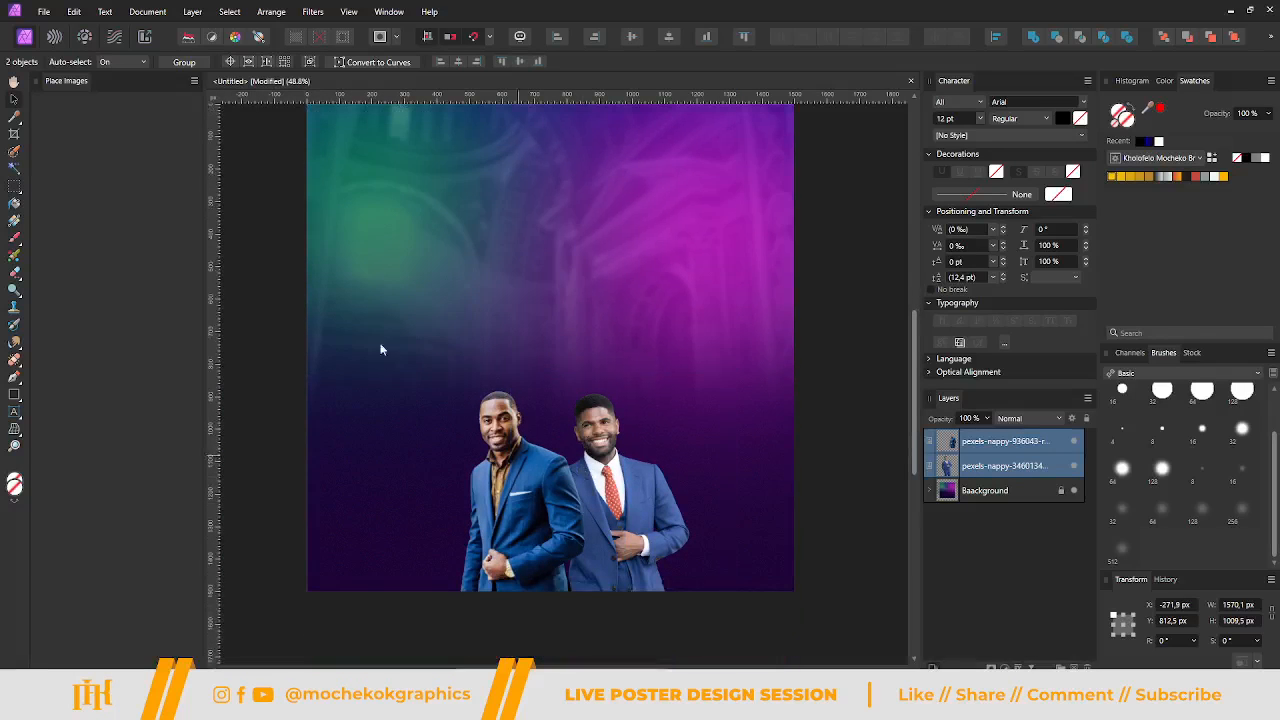
{"action": "left_click", "coordinate": [285, 270]}
Lock both suited-man cut-out layers.
{"action": "scroll", "coordinate": [508, 336], "scroll_direction": "left", "scroll_amount": 2}
{"action": "scroll", "coordinate": [508, 336], "scroll_direction": "up", "scroll_amount": 3}
{"action": "scroll", "coordinate": [676, 420], "scroll_direction": "down", "scroll_amount": 3}
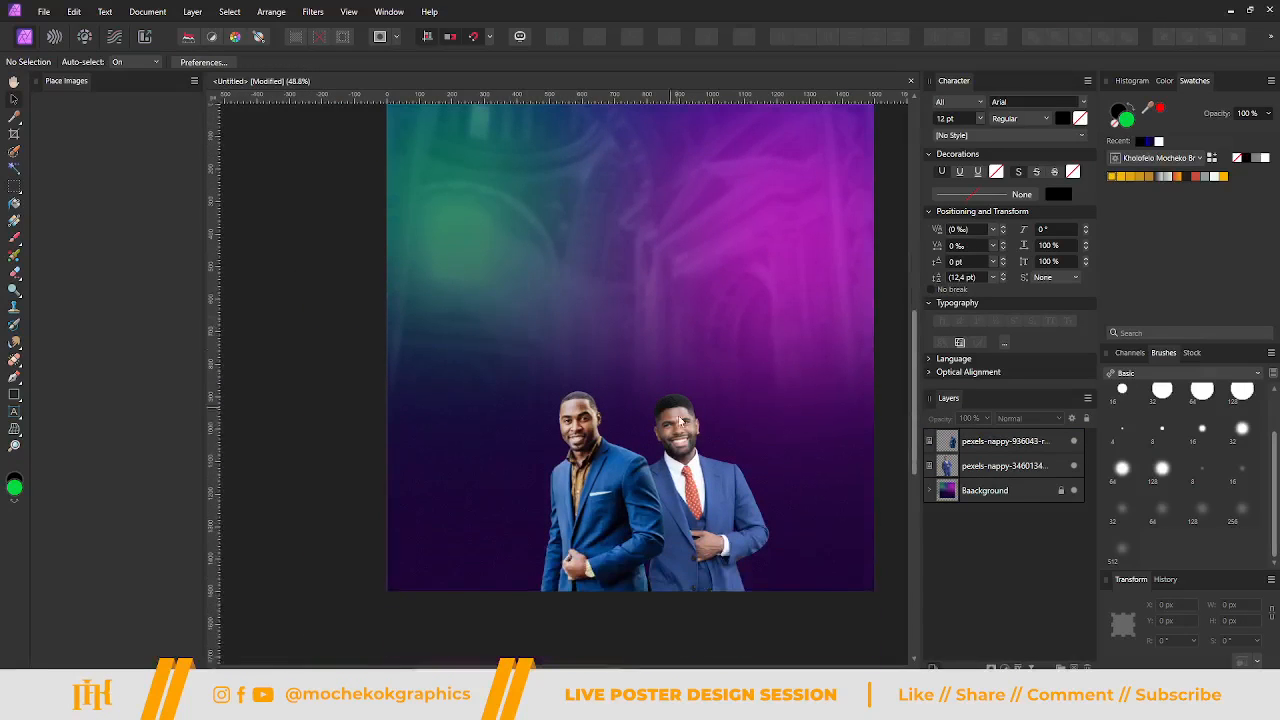
{"action": "scroll", "coordinate": [685, 409], "scroll_direction": "up", "scroll_amount": 1}
{"action": "left_click", "coordinate": [1001, 468]}
{"action": "left_click", "coordinate": [1001, 441], "text": "shift"}
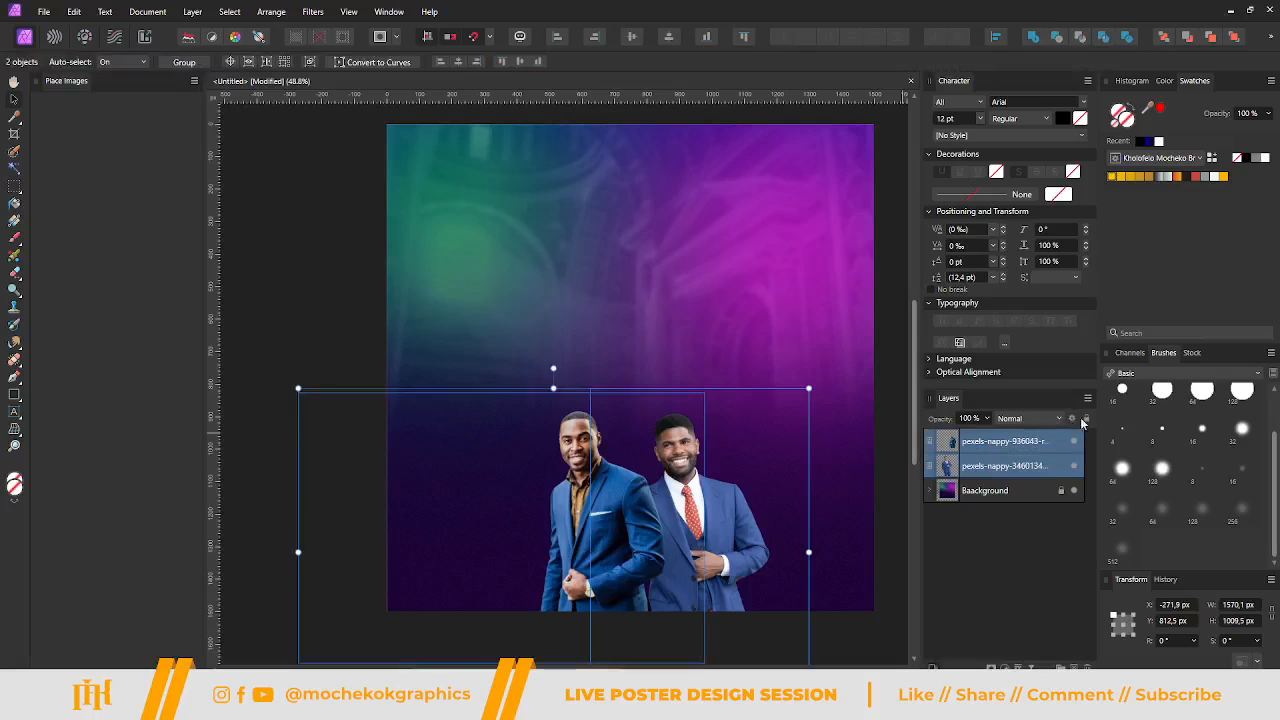
{"action": "scroll", "coordinate": [678, 450], "scroll_direction": "up", "scroll_amount": 2}
{"action": "scroll", "coordinate": [678, 450], "scroll_direction": "down", "scroll_amount": 2}
{"action": "scroll", "coordinate": [672, 440], "scroll_direction": "up", "scroll_amount": 1}
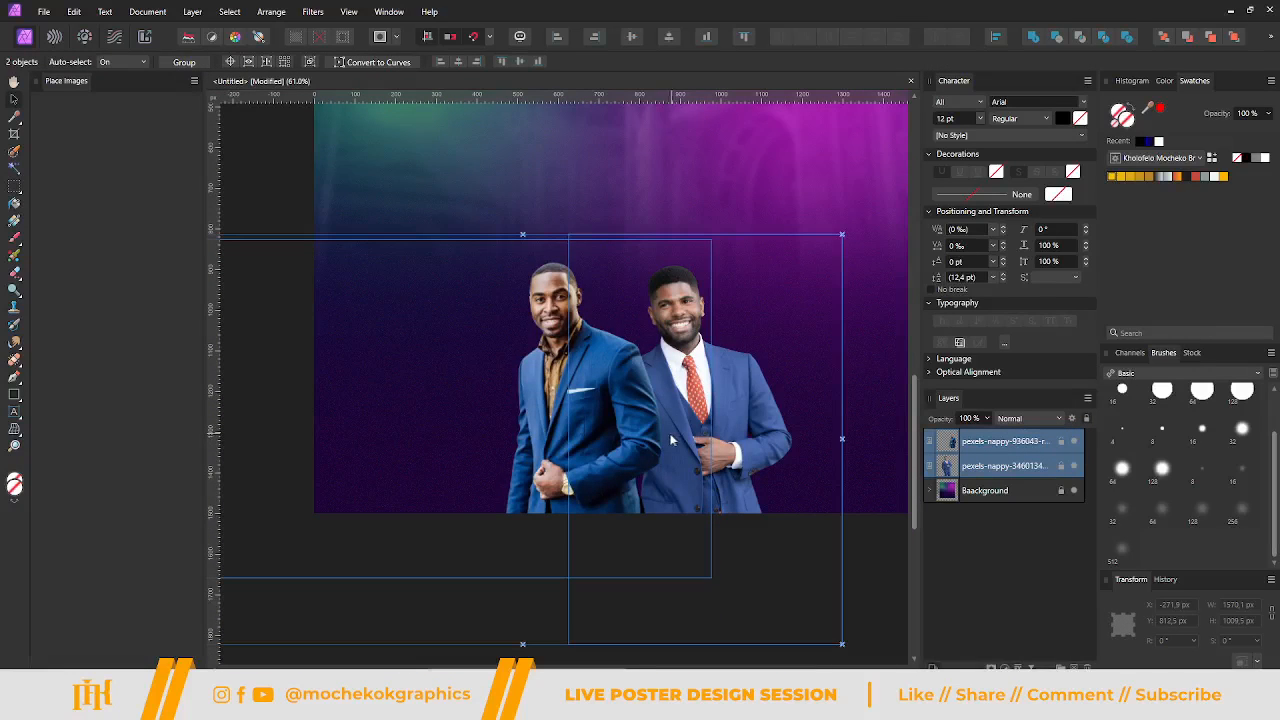
{"action": "scroll", "coordinate": [670, 440], "scroll_direction": "up", "scroll_amount": 3}
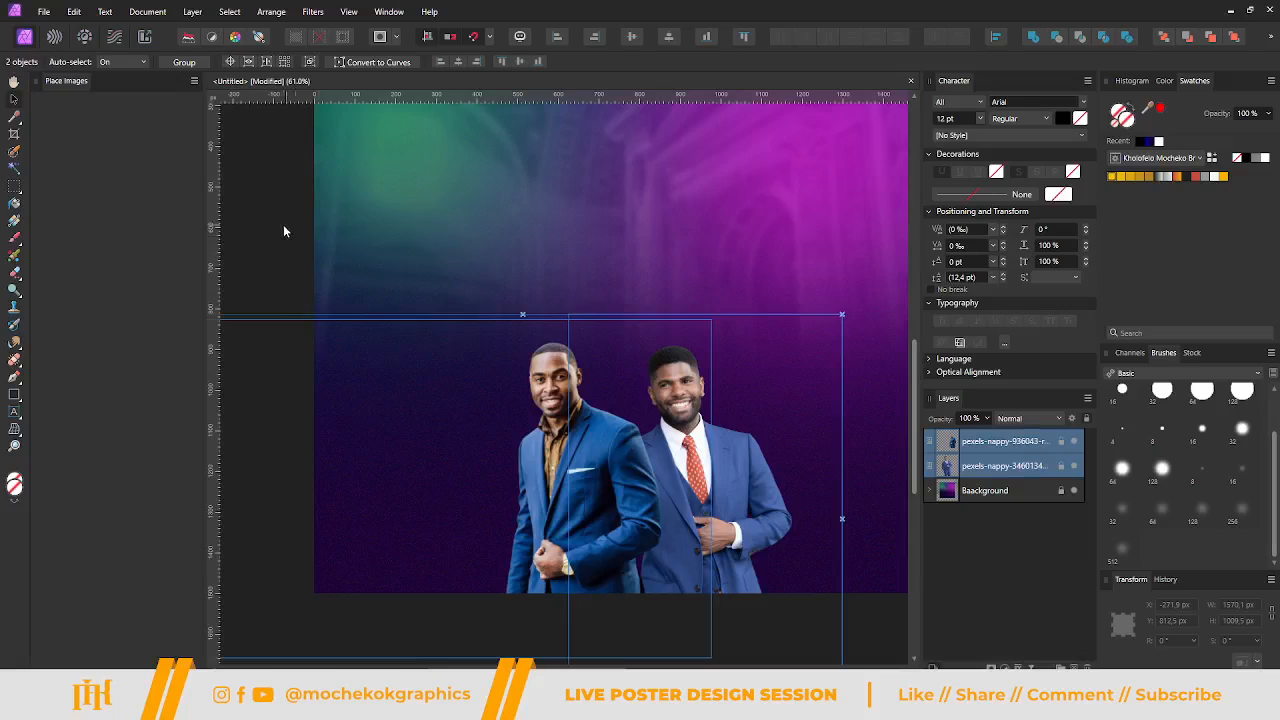
Deselect the locked cut-outs and close the Place Images panel to widen the canvas area.
{"action": "left_click", "coordinate": [283, 231]}
{"action": "scroll", "coordinate": [676, 310], "scroll_direction": "up", "scroll_amount": 1}
{"action": "scroll", "coordinate": [653, 320], "scroll_direction": "down", "scroll_amount": 2}
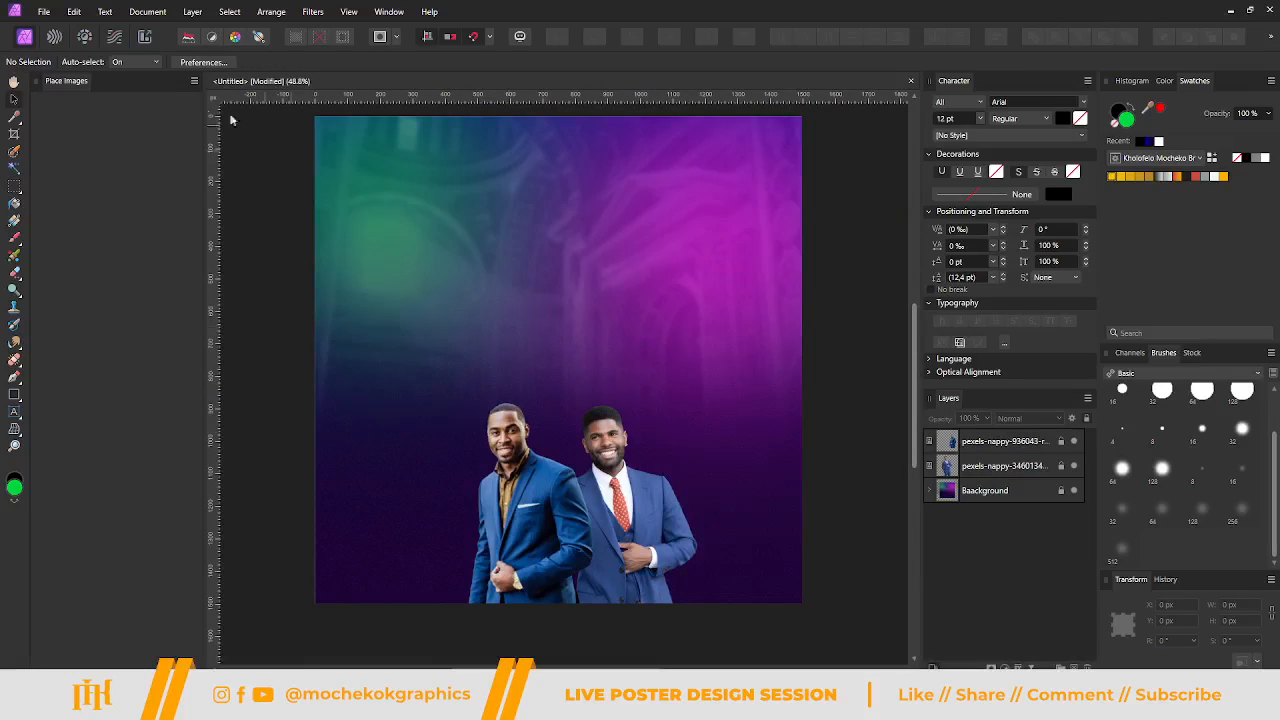
{"action": "left_click", "coordinate": [193, 81]}
{"action": "left_click", "coordinate": [208, 98]}
Add 40 pt Arial artistic text above the two men in the poster's upper middle and enter the title word "Worship".
{"action": "scroll", "coordinate": [297, 286], "scroll_direction": "up", "scroll_amount": 1}
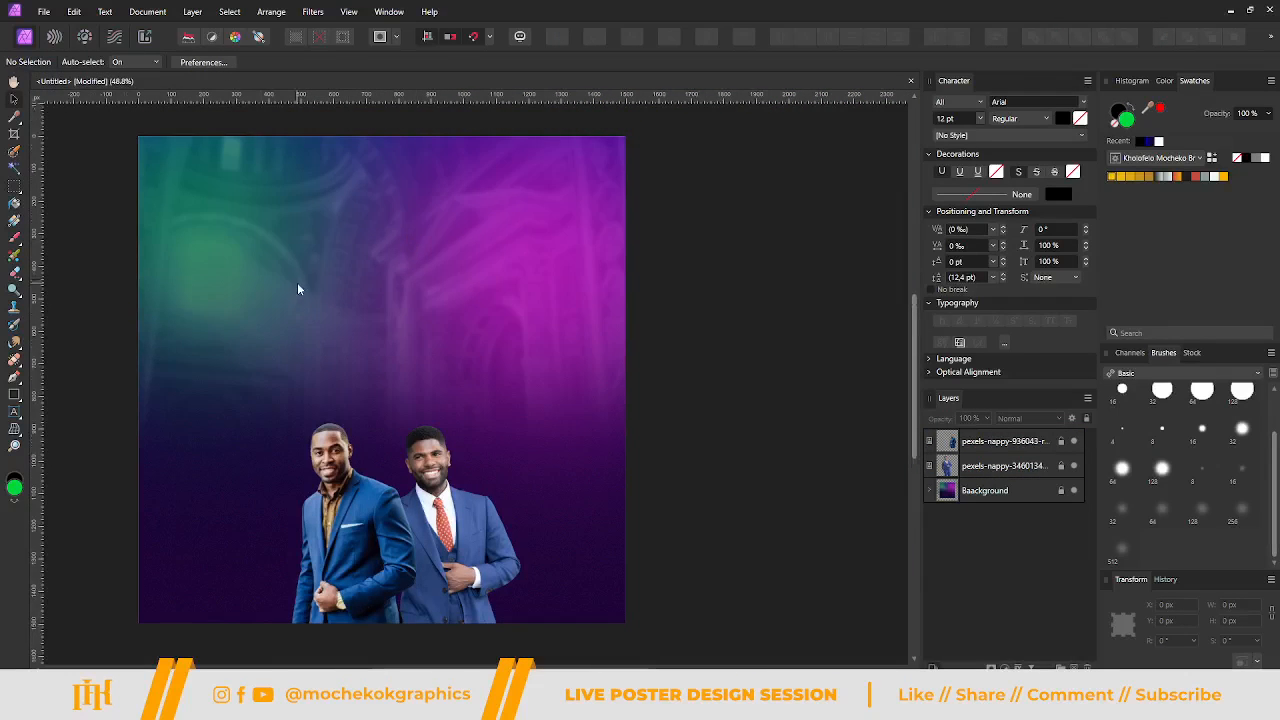
{"action": "scroll", "coordinate": [298, 290], "scroll_direction": "left", "scroll_amount": 1}
{"action": "scroll", "coordinate": [337, 354], "scroll_direction": "up", "scroll_amount": 1}
{"action": "scroll", "coordinate": [337, 354], "scroll_direction": "left", "scroll_amount": 1}
{"action": "scroll", "coordinate": [337, 355], "scroll_direction": "down", "scroll_amount": 2}
{"action": "key", "text": "t"}
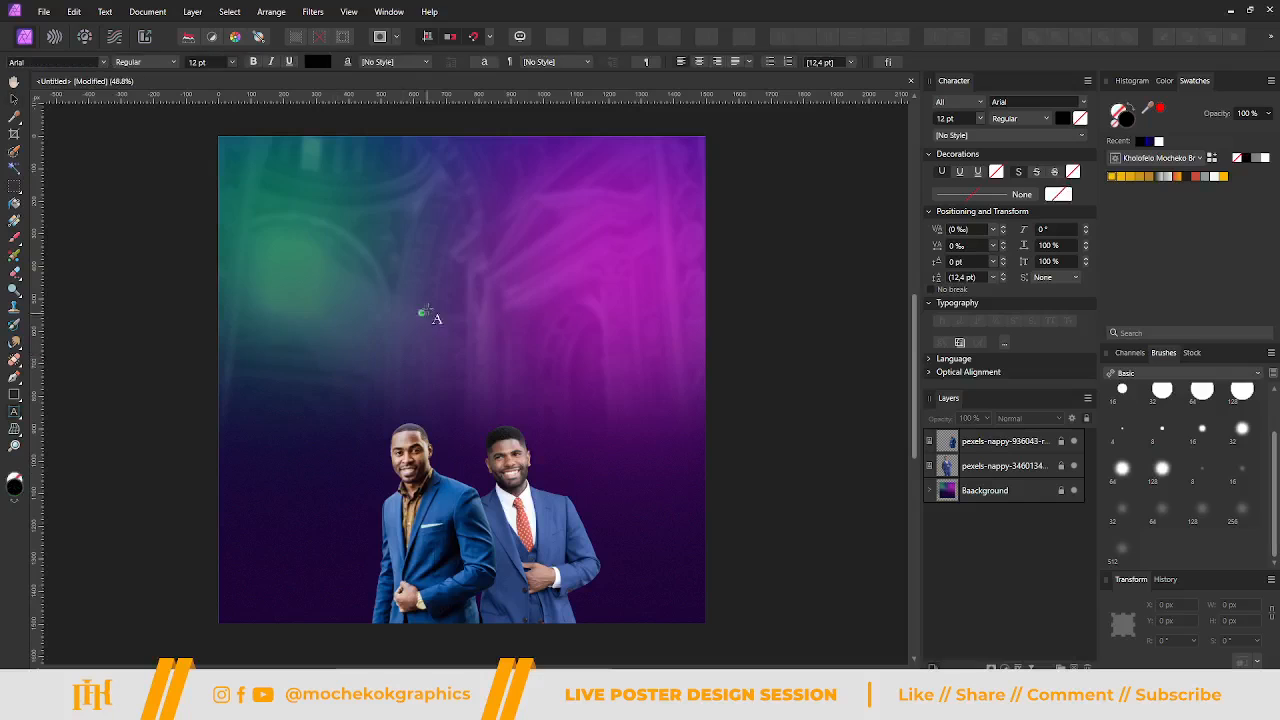
{"action": "left_click", "coordinate": [438, 292]}
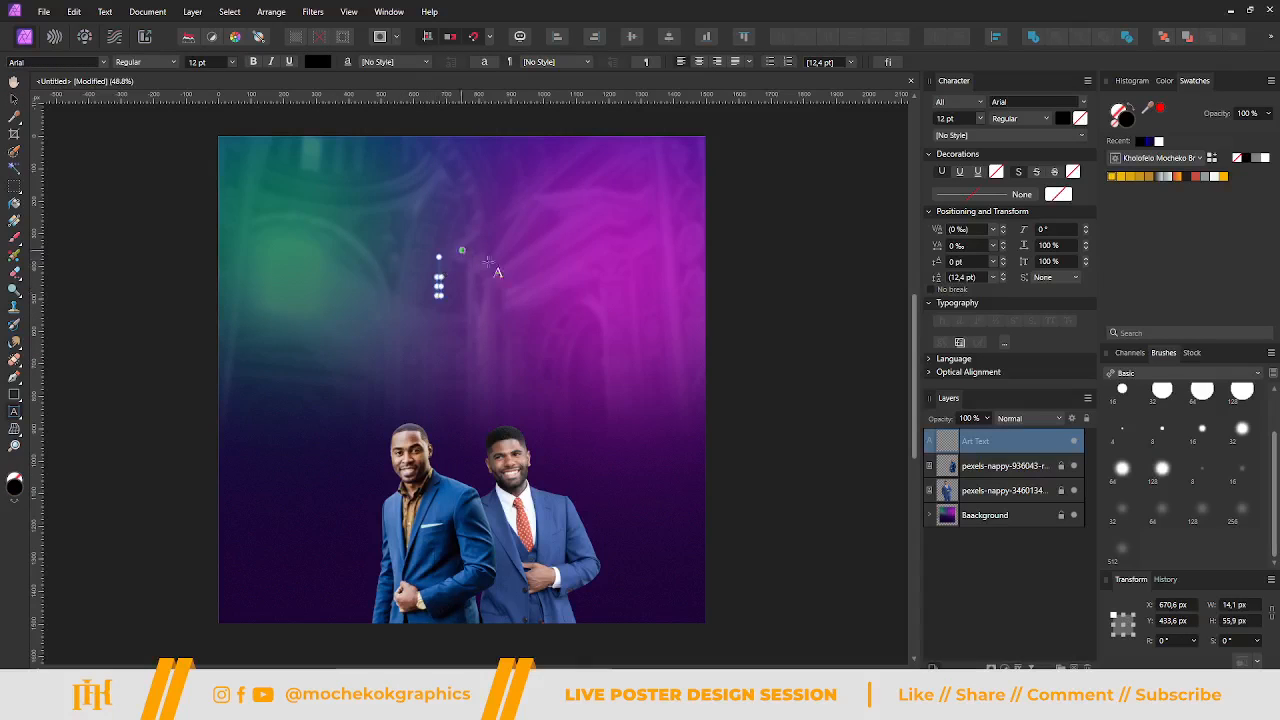
{"action": "scroll", "coordinate": [497, 290], "scroll_direction": "up", "scroll_amount": 1}
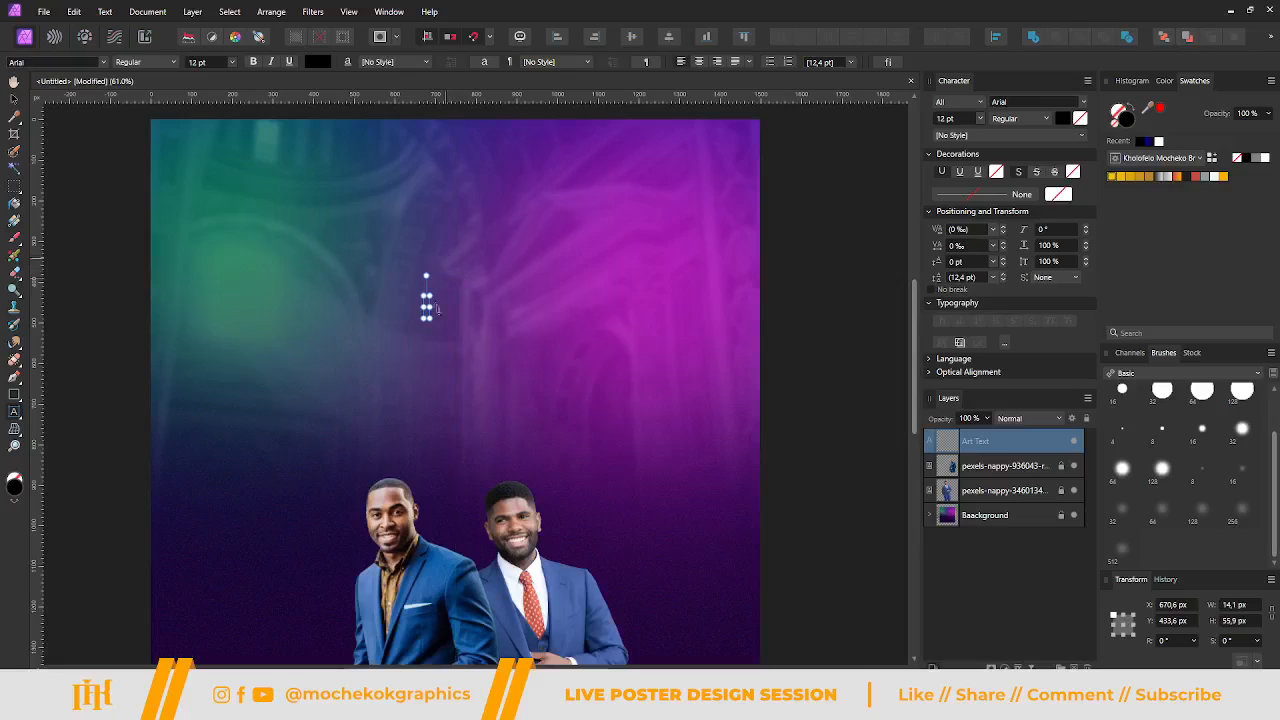
{"action": "scroll", "coordinate": [955, 123], "scroll_direction": "up", "scroll_amount": 8}
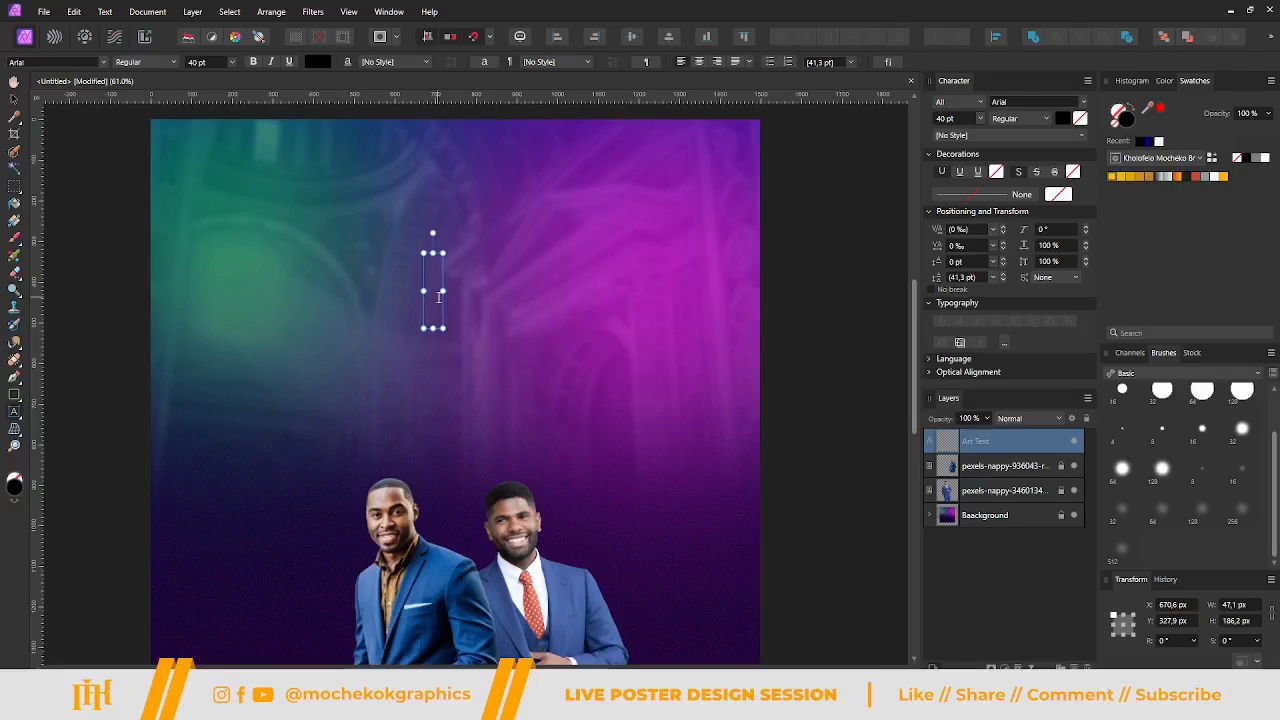
{"action": "type", "text": "Worsj"}
{"action": "key", "text": "BackSpace"}
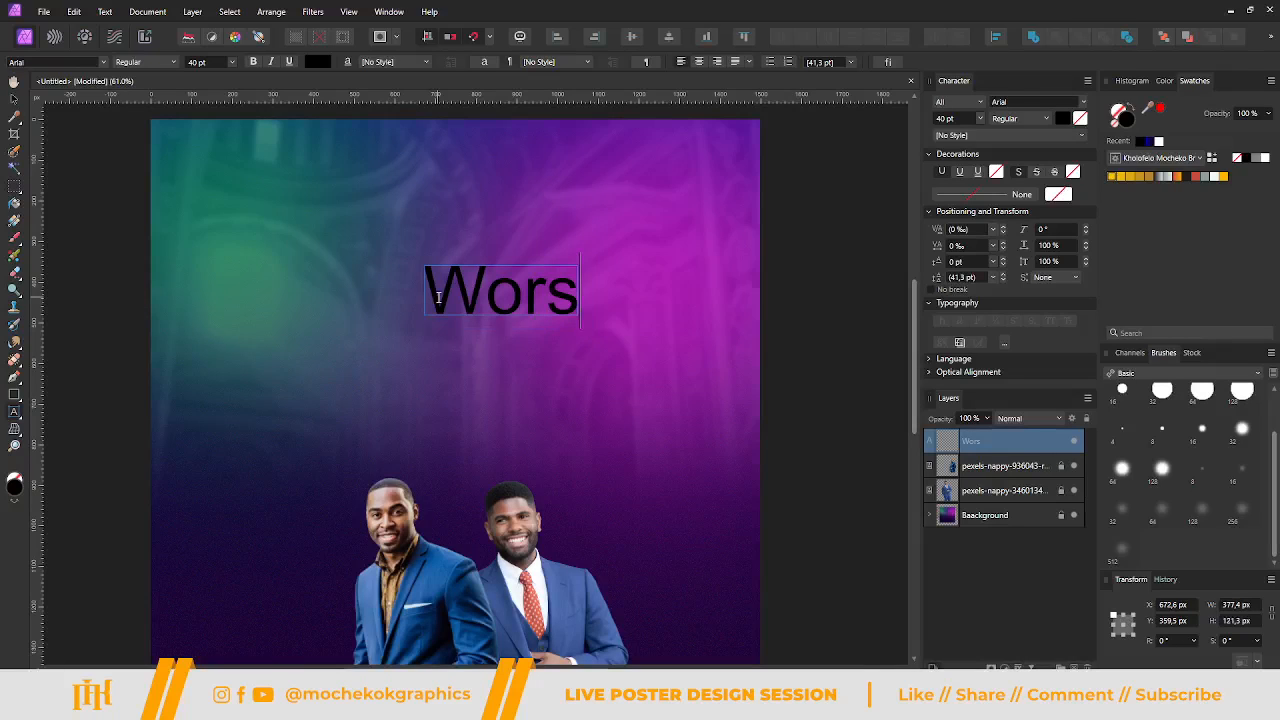
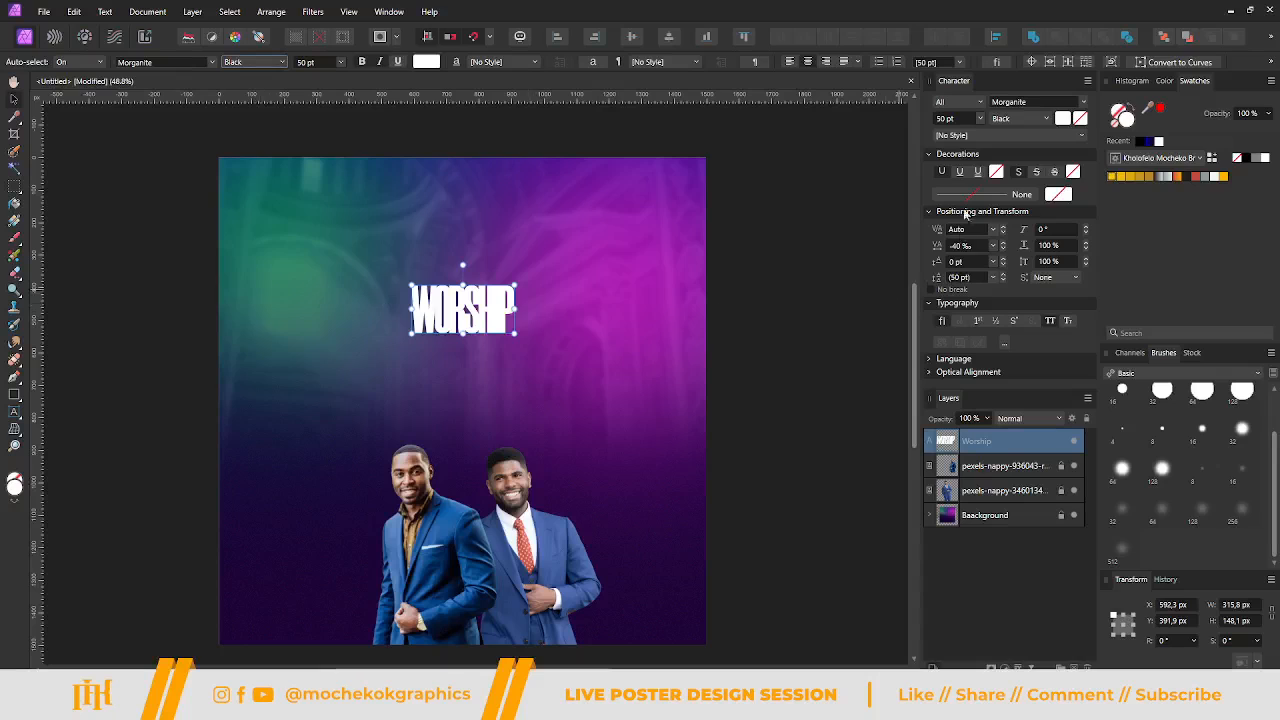
Increase the tracking of the WORSHIP title to 10 ‰.
{"action": "scroll", "coordinate": [968, 252], "scroll_direction": "up", "scroll_amount": 4}
{"action": "scroll", "coordinate": [968, 252], "scroll_direction": "up", "scroll_amount": 1}
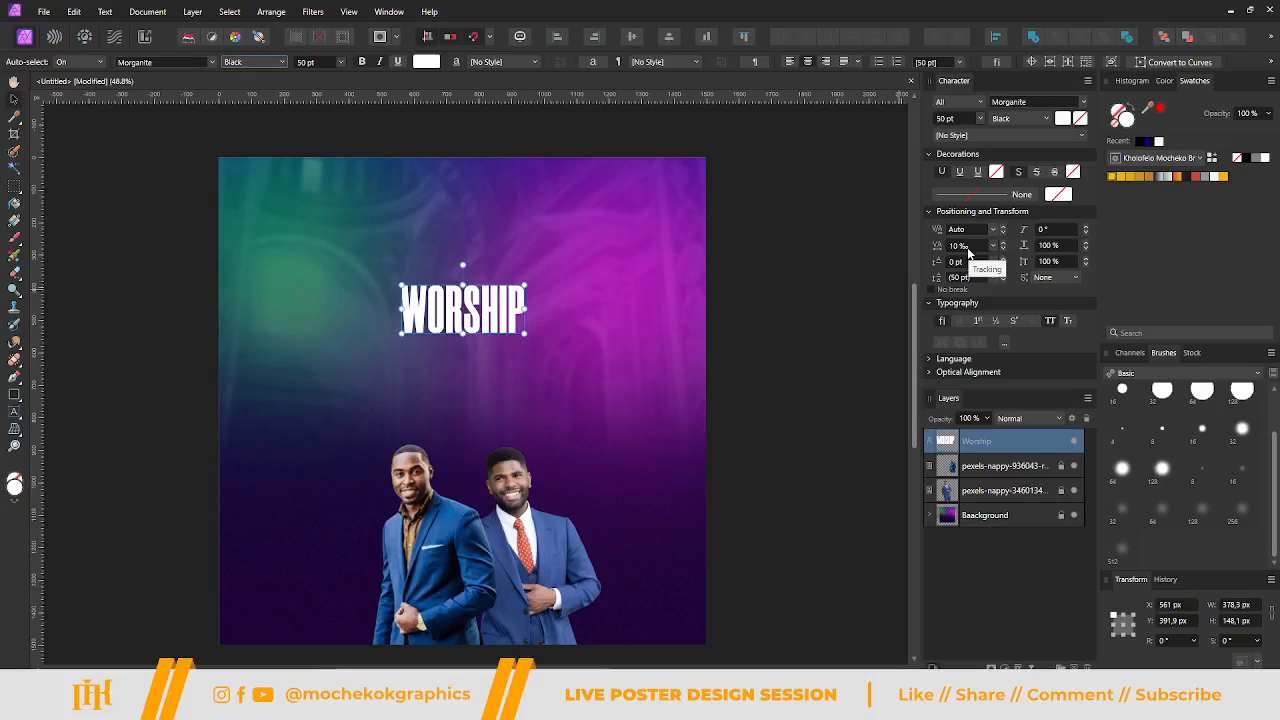
Set the WORSHIP title to 120 pt Bold with 0 ‰ tracking and position it centred above the two men.
{"action": "scroll", "coordinate": [952, 120], "scroll_direction": "up", "scroll_amount": 10}
{"action": "scroll", "coordinate": [952, 120], "scroll_direction": "down", "scroll_amount": 2}
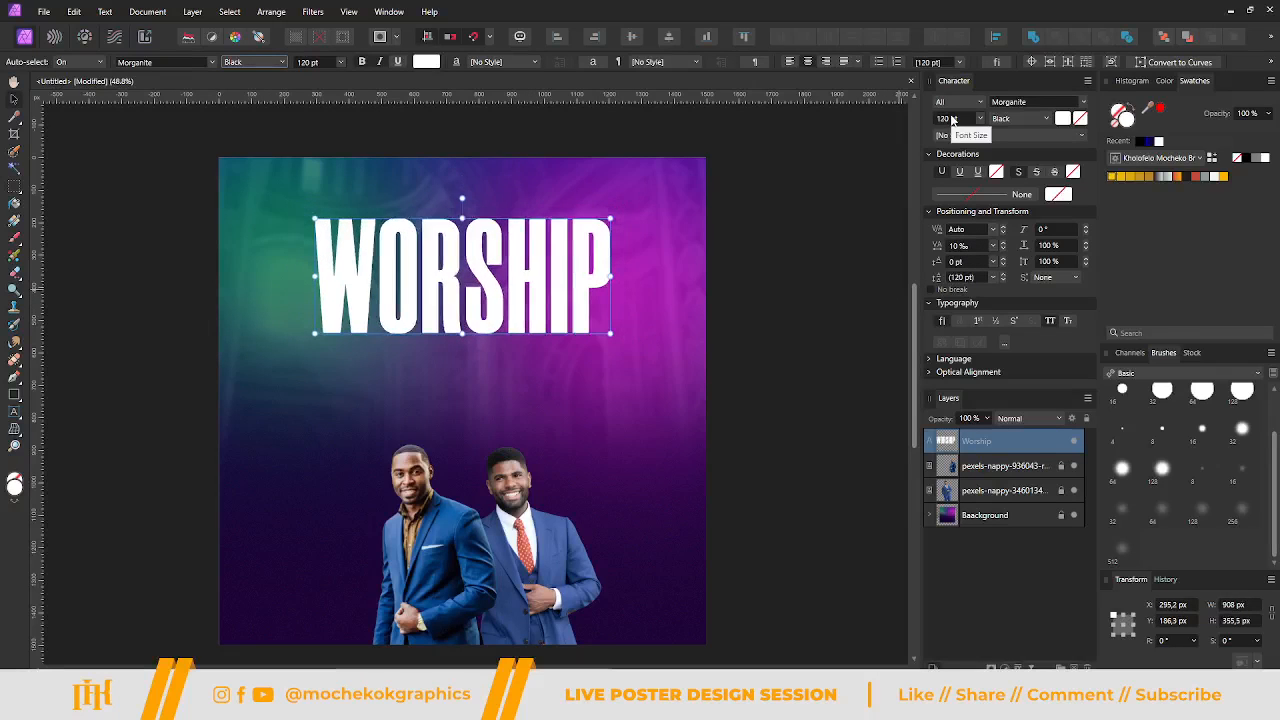
{"action": "left_click", "coordinate": [1013, 120]}
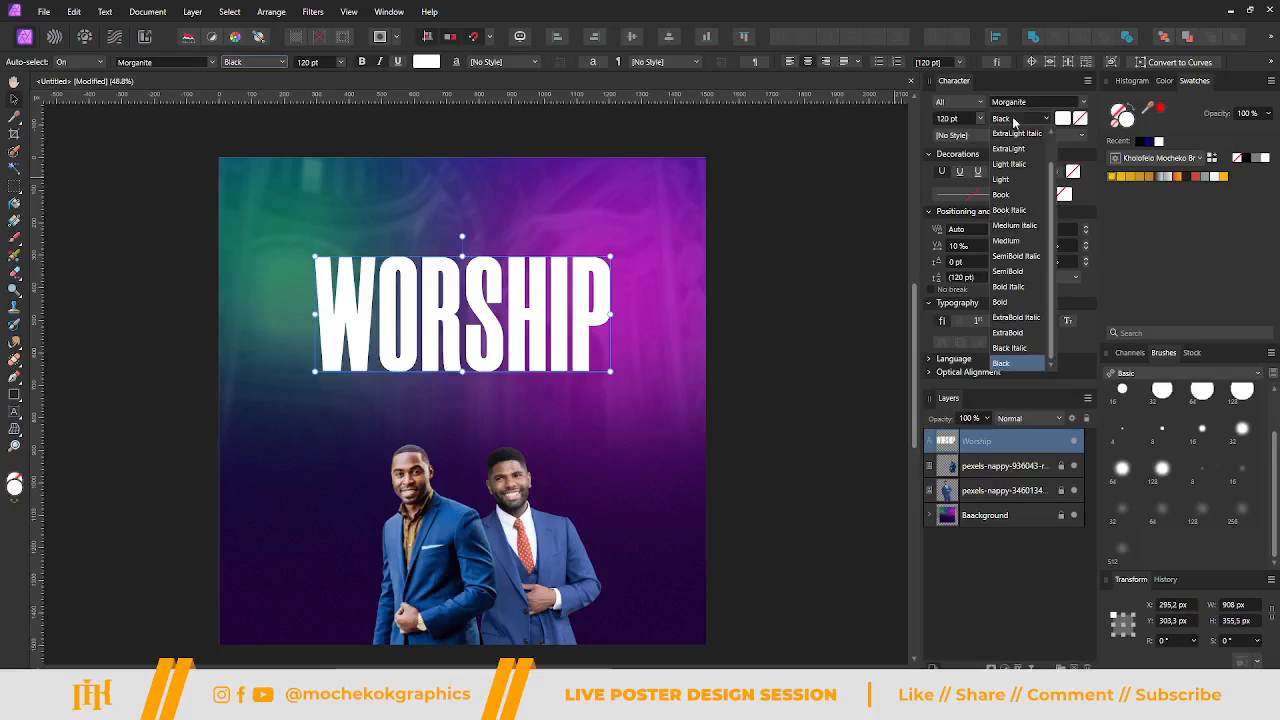
{"action": "left_click", "coordinate": [1021, 302]}
{"action": "left_click_drag", "start_coordinate": [457, 330], "coordinate": [481, 304]}
{"action": "scroll", "coordinate": [481, 313], "scroll_direction": "up", "scroll_amount": 1}
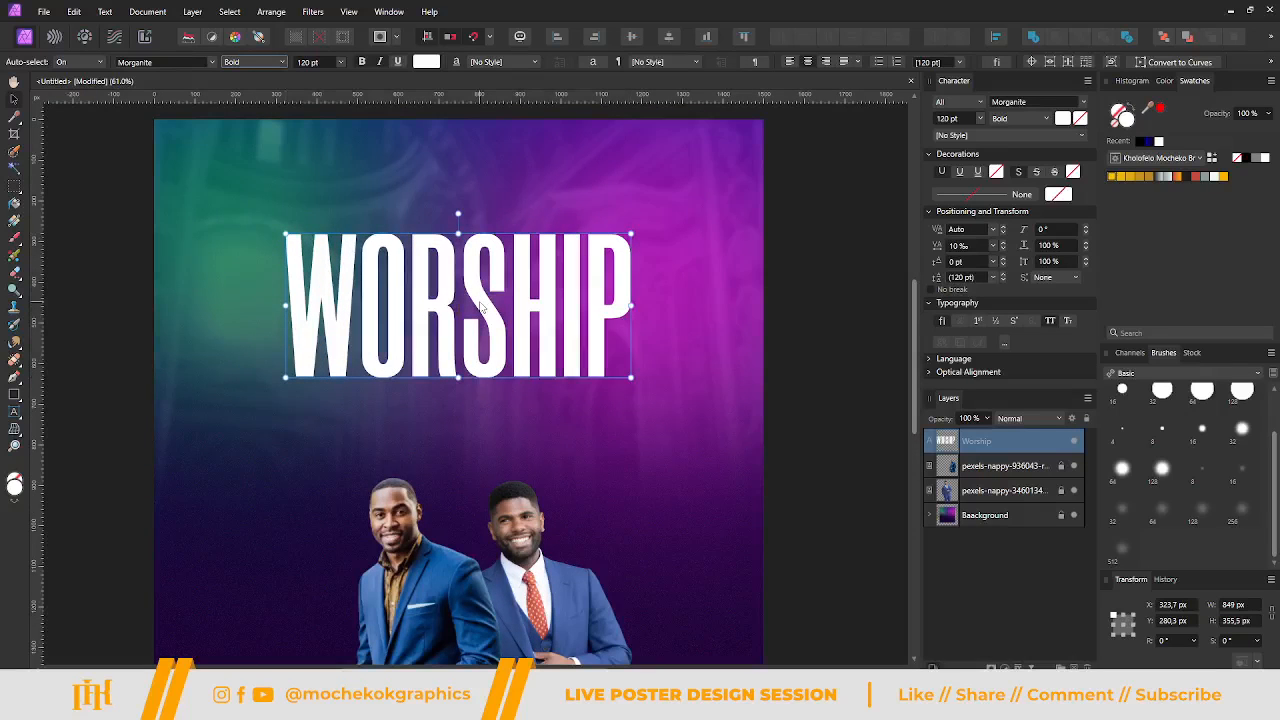
{"action": "scroll", "coordinate": [967, 246], "scroll_direction": "down", "scroll_amount": 1}
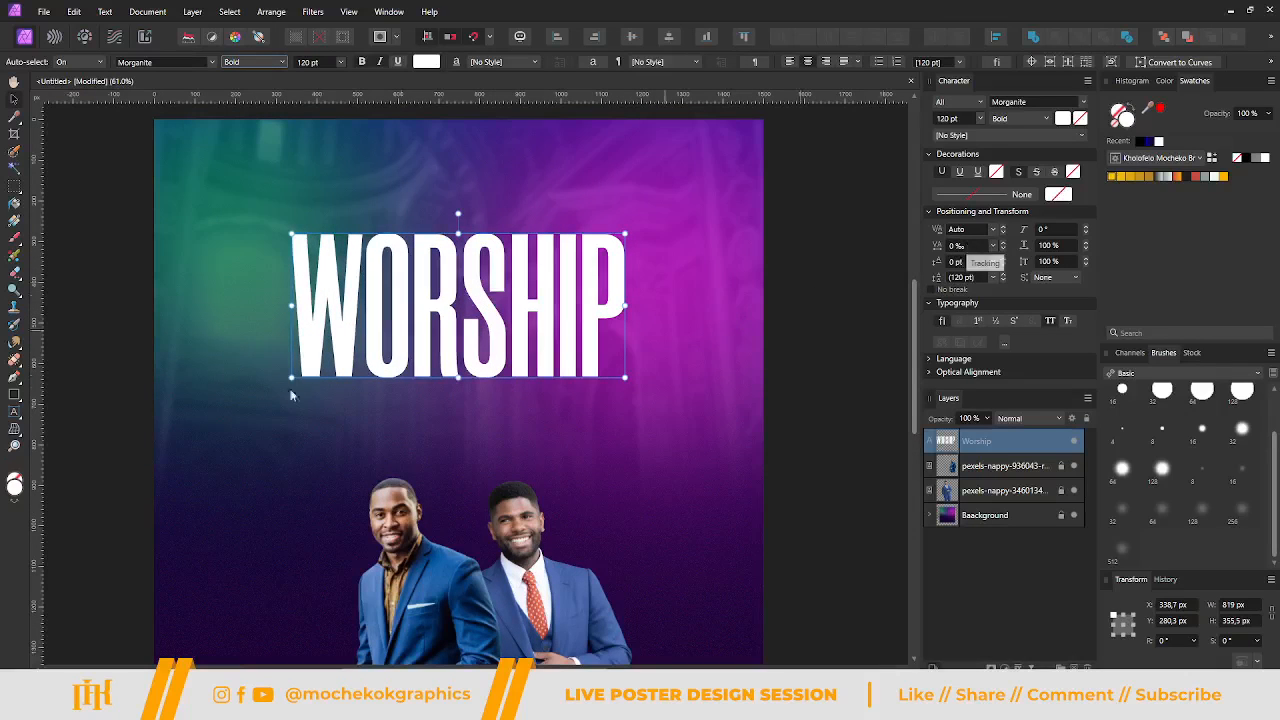
{"action": "left_click_drag", "start_coordinate": [442, 310], "coordinate": [443, 301]}
Duplicate the WORSHIP title directly beneath the original and replace the copy's text with CONFERENCE.
{"action": "key", "text": "ctrl+d"}
{"action": "left_click", "coordinate": [507, 300]}
{"action": "left_click_drag", "start_coordinate": [507, 300], "coordinate": [510, 430]}
{"action": "double_click", "coordinate": [510, 430]}
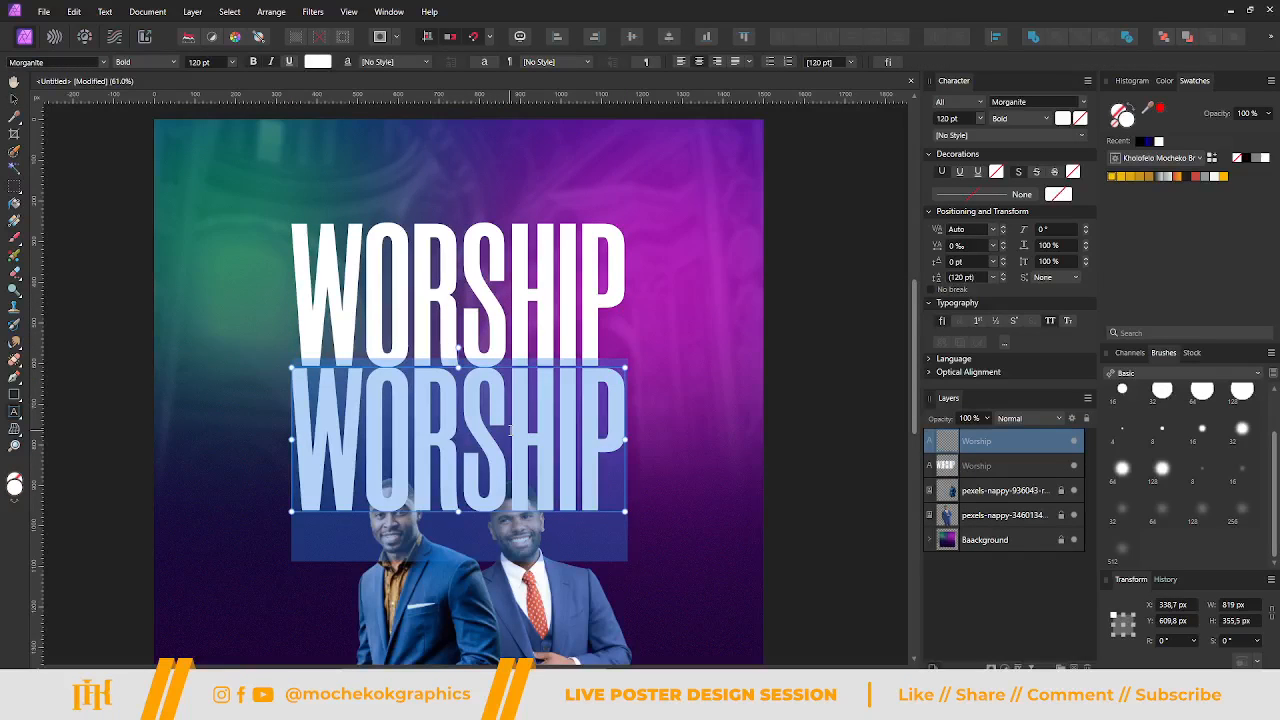
{"action": "type", "text": "CONFEE"}
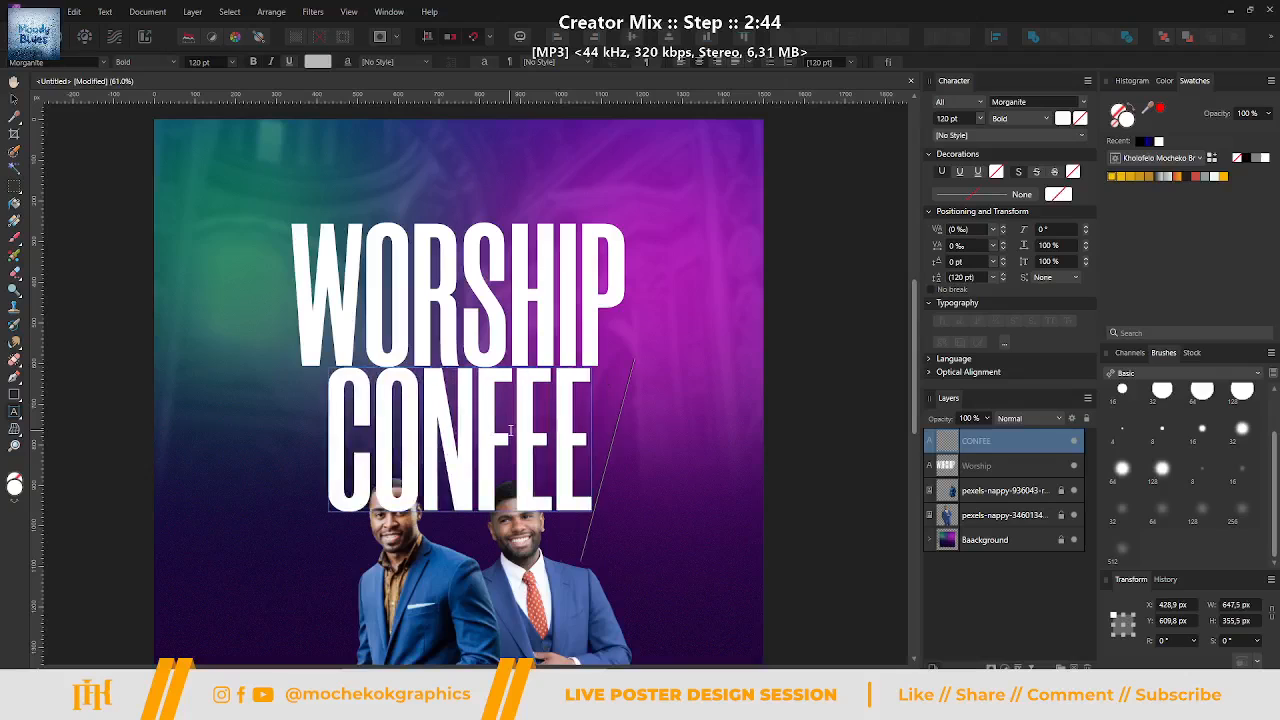
{"action": "key", "text": "BackSpace"}
{"action": "type", "text": "RE"}
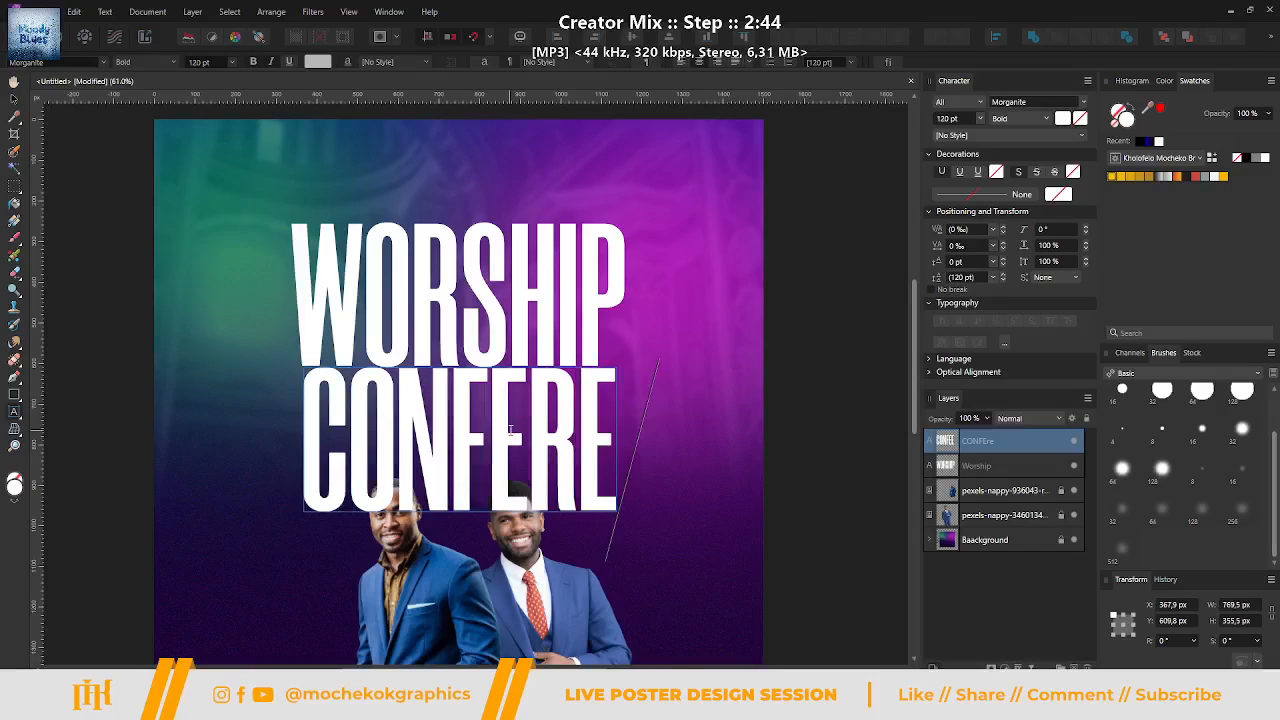
{"action": "type", "text": "NCE"}
{"action": "key", "text": "Escape"}
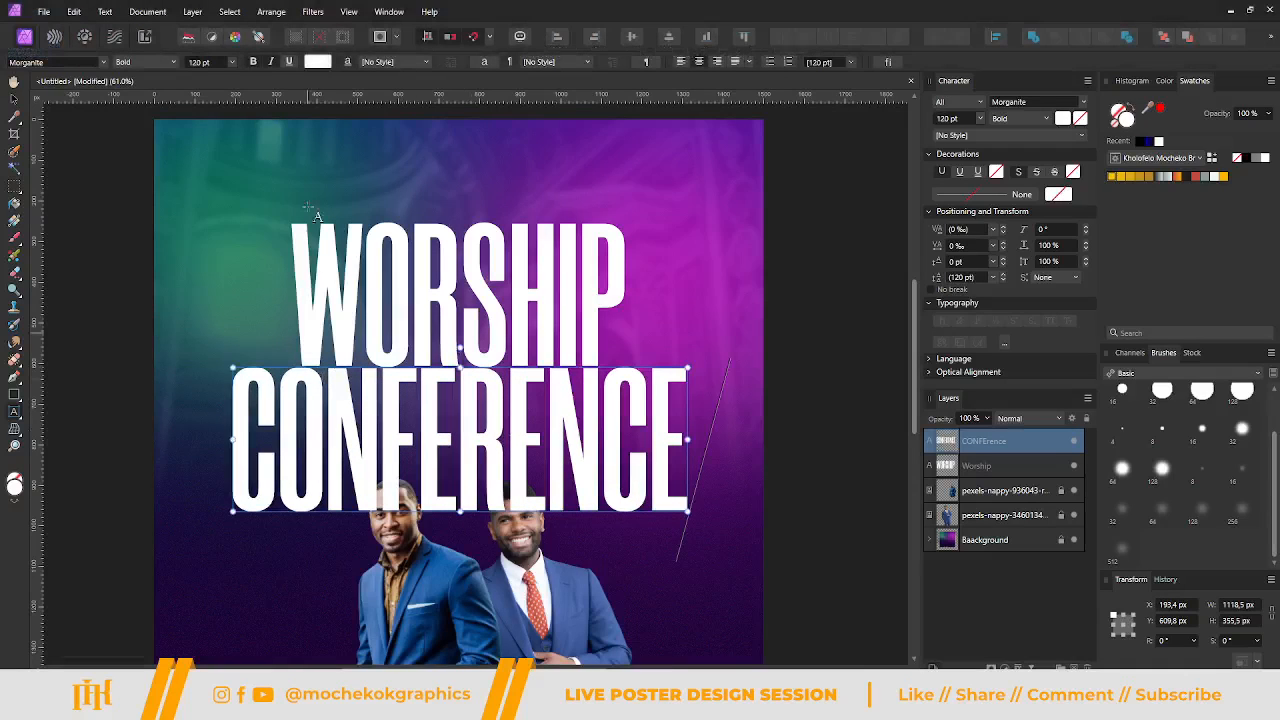
Reduce the CONFERENCE line to 70 pt, place it tightly under WORSHIP and centre it horizontally on the page.
{"action": "left_click", "coordinate": [14, 97]}
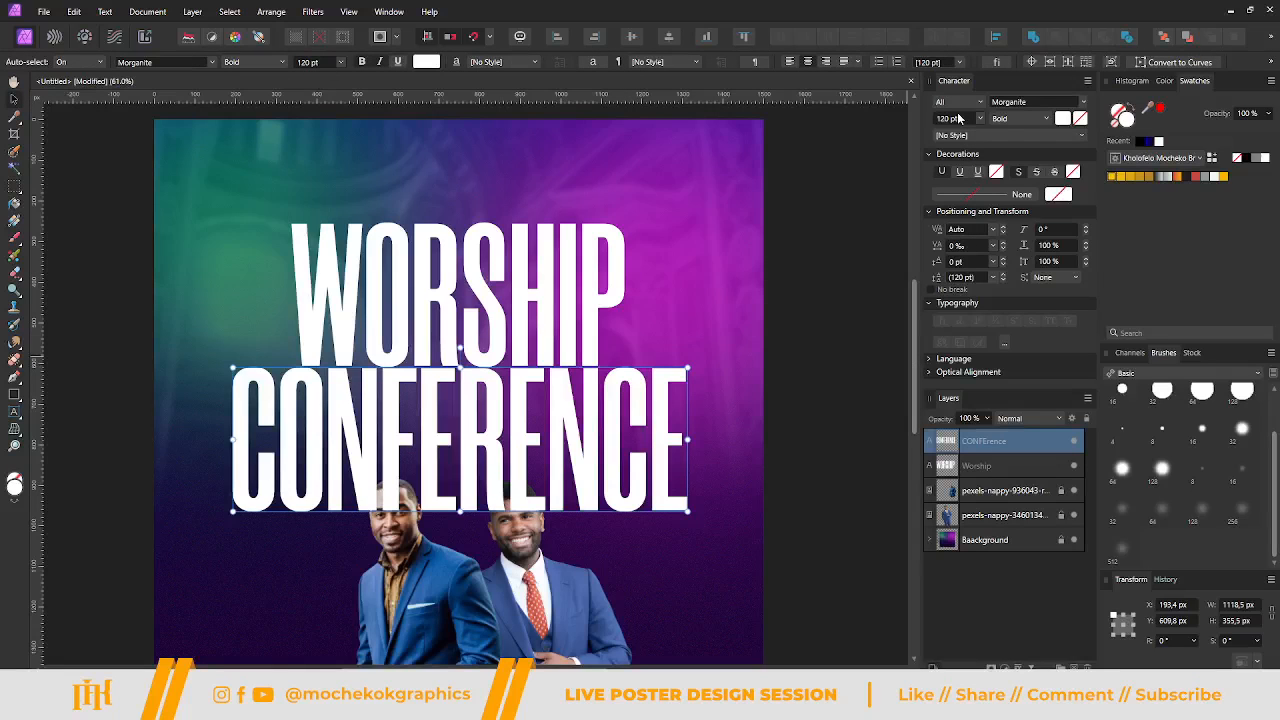
{"action": "scroll", "coordinate": [959, 118], "scroll_direction": "down", "scroll_amount": 3}
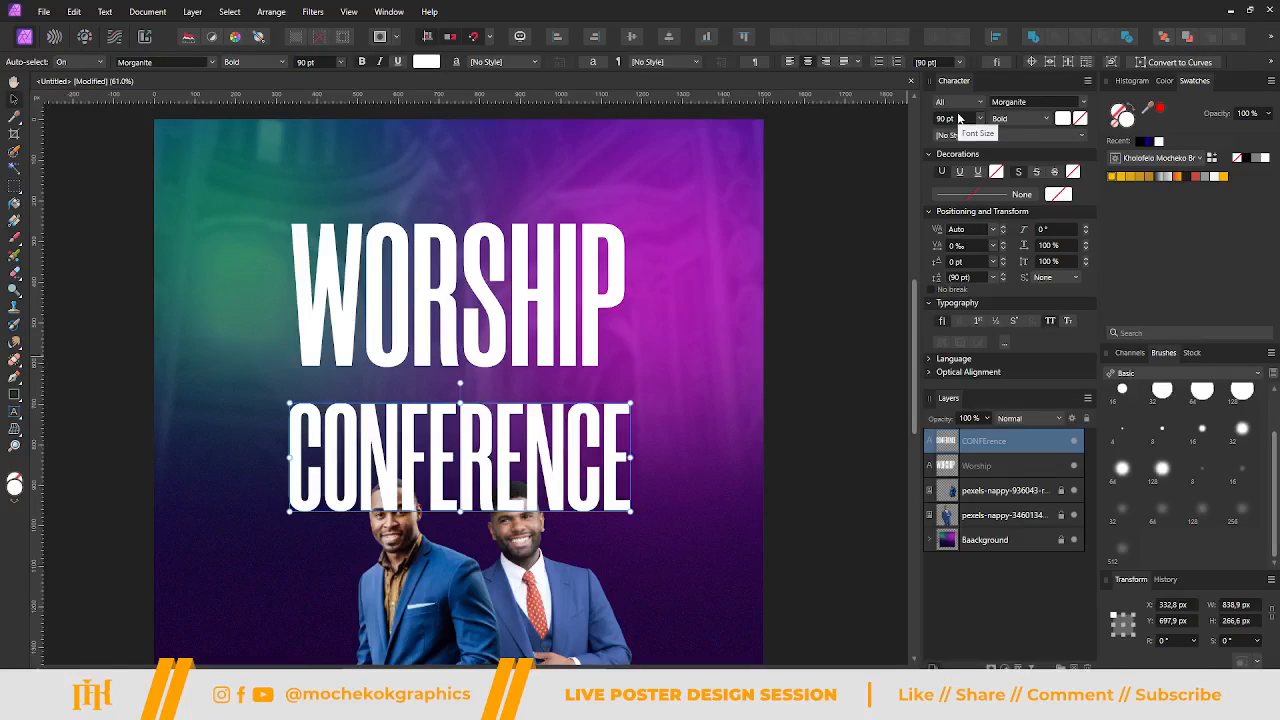
{"action": "scroll", "coordinate": [959, 118], "scroll_direction": "down", "scroll_amount": 2}
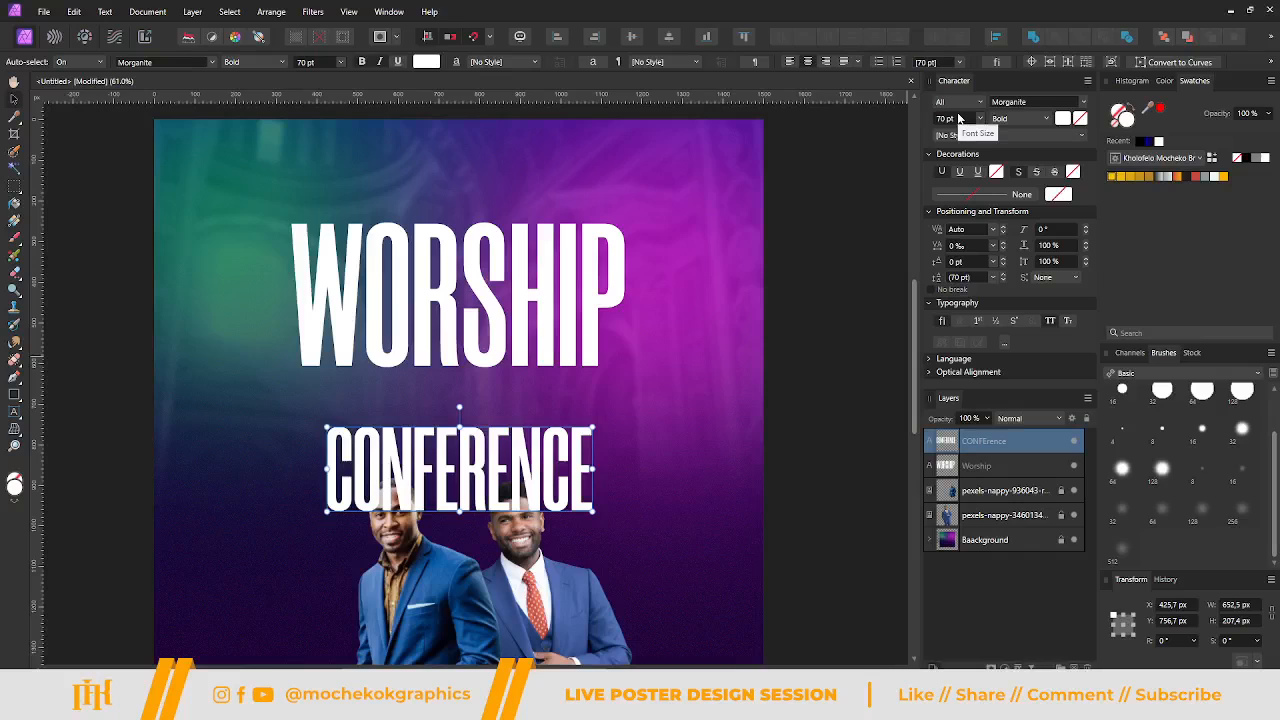
{"action": "left_click_drag", "start_coordinate": [559, 472], "coordinate": [556, 433]}
{"action": "scroll", "coordinate": [553, 420], "scroll_direction": "up", "scroll_amount": 1}
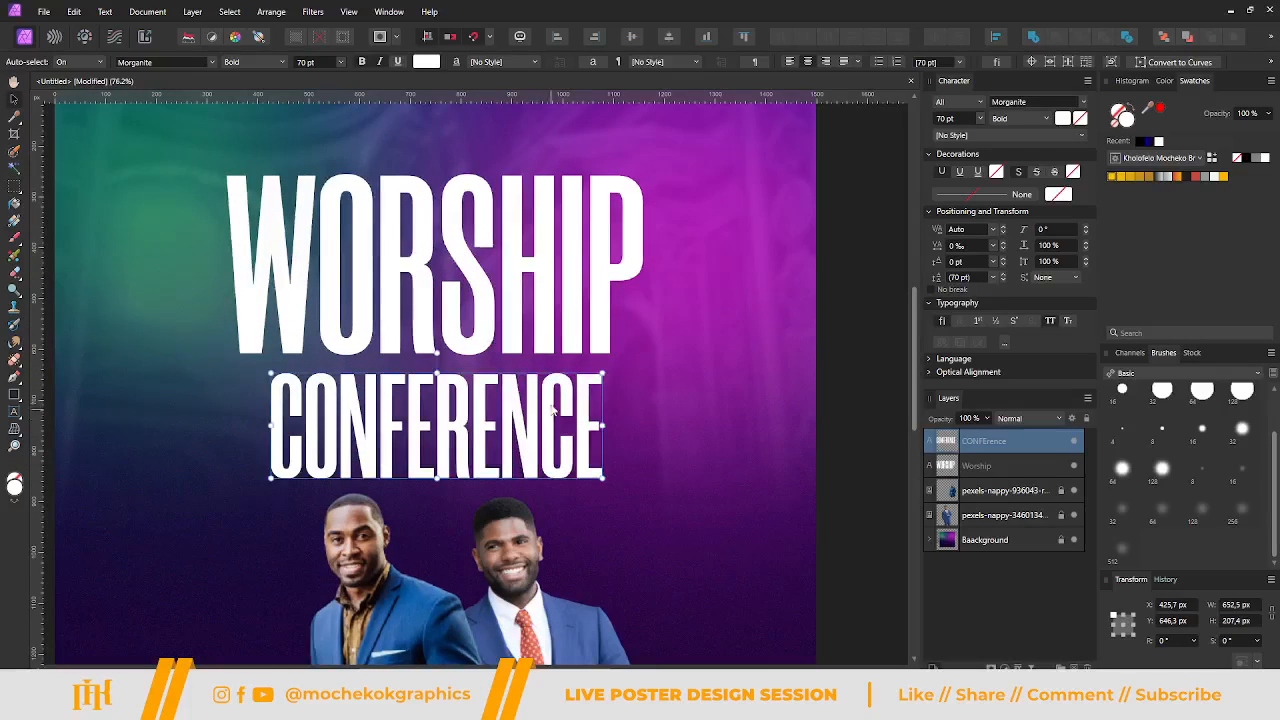
{"action": "left_click_drag", "start_coordinate": [513, 436], "coordinate": [510, 422]}
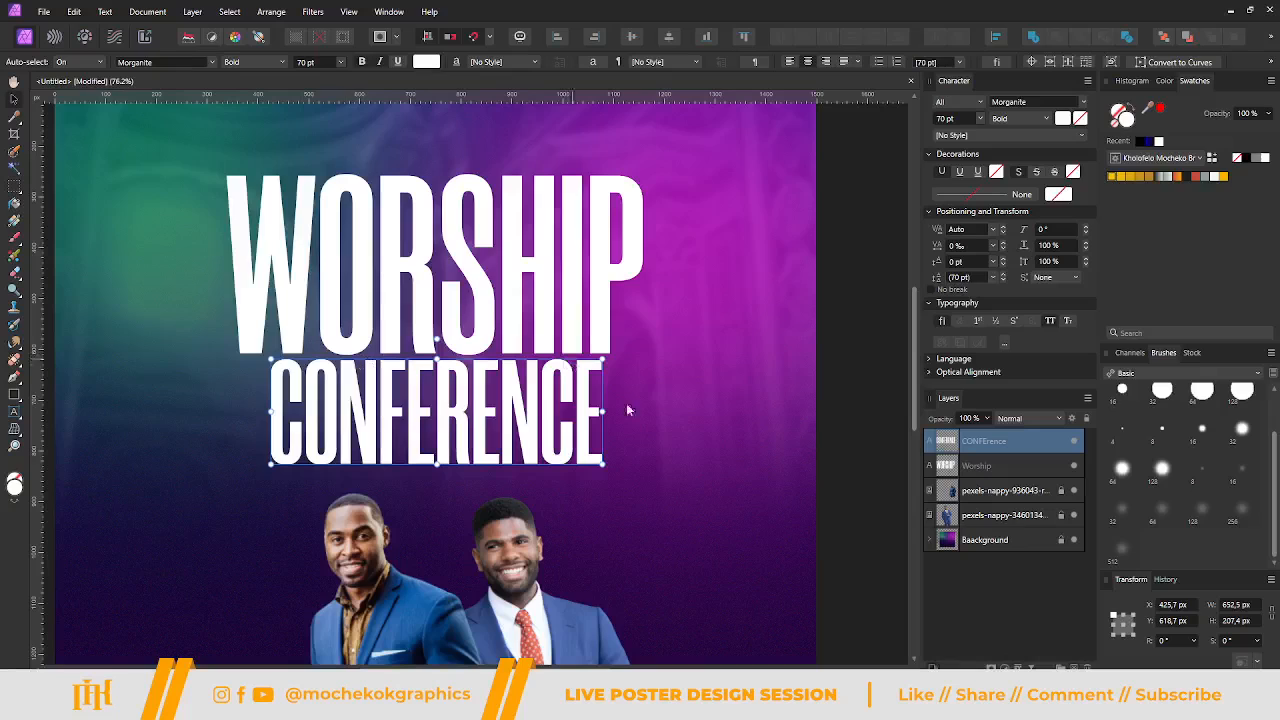
{"action": "left_click", "coordinate": [667, 36]}
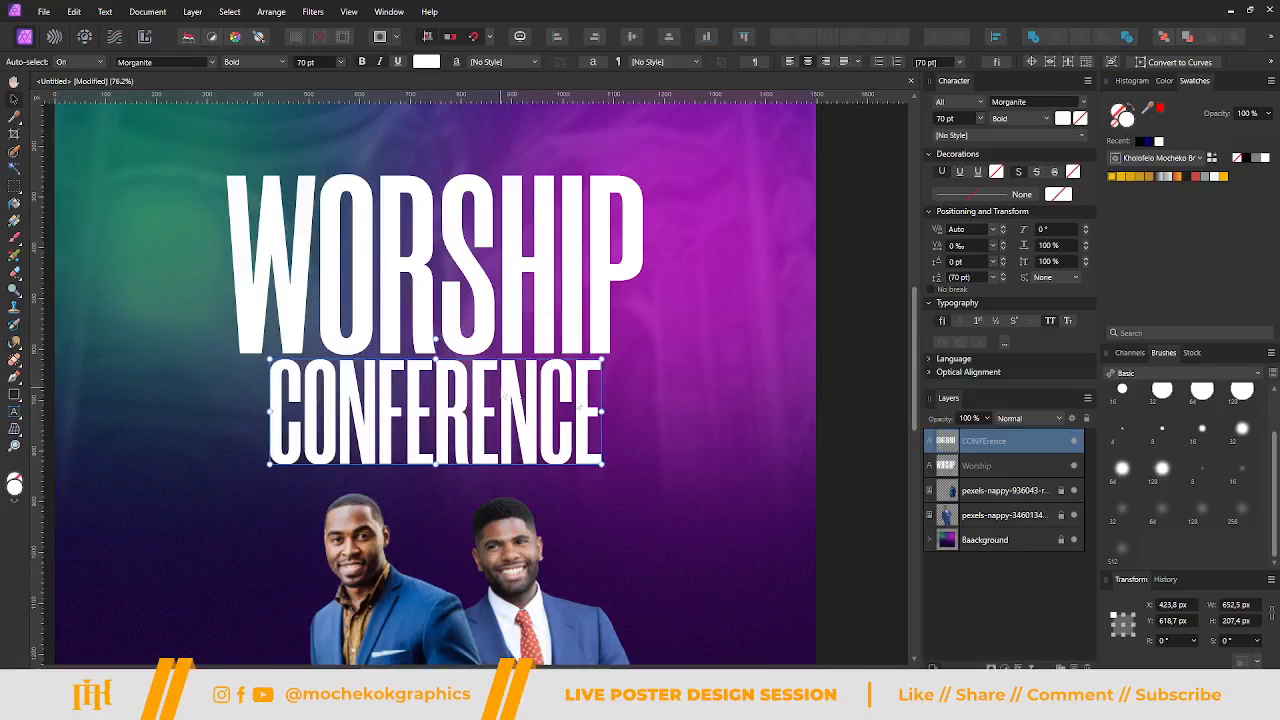
Turn off all caps for the second title line and retype it as "Conference".
{"action": "left_click", "coordinate": [1050, 320]}
{"action": "key", "text": "t"}
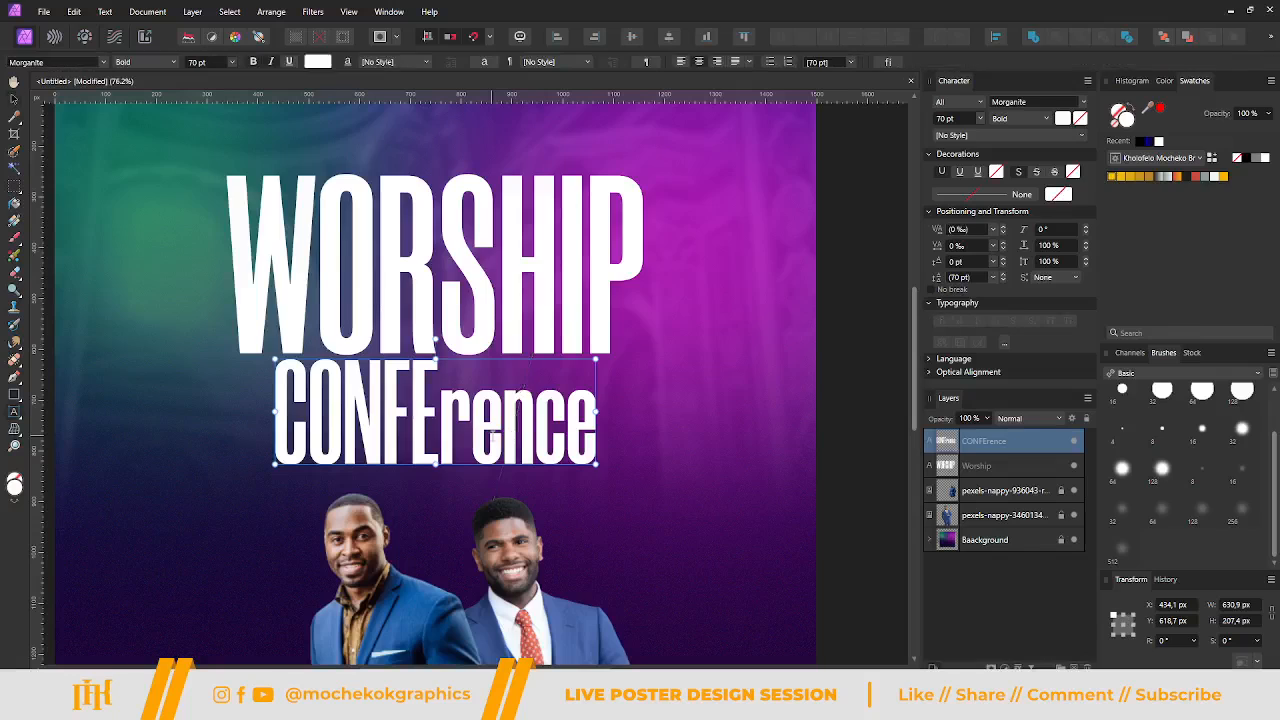
{"action": "double_click", "coordinate": [493, 436]}
{"action": "type", "text": "Co"}
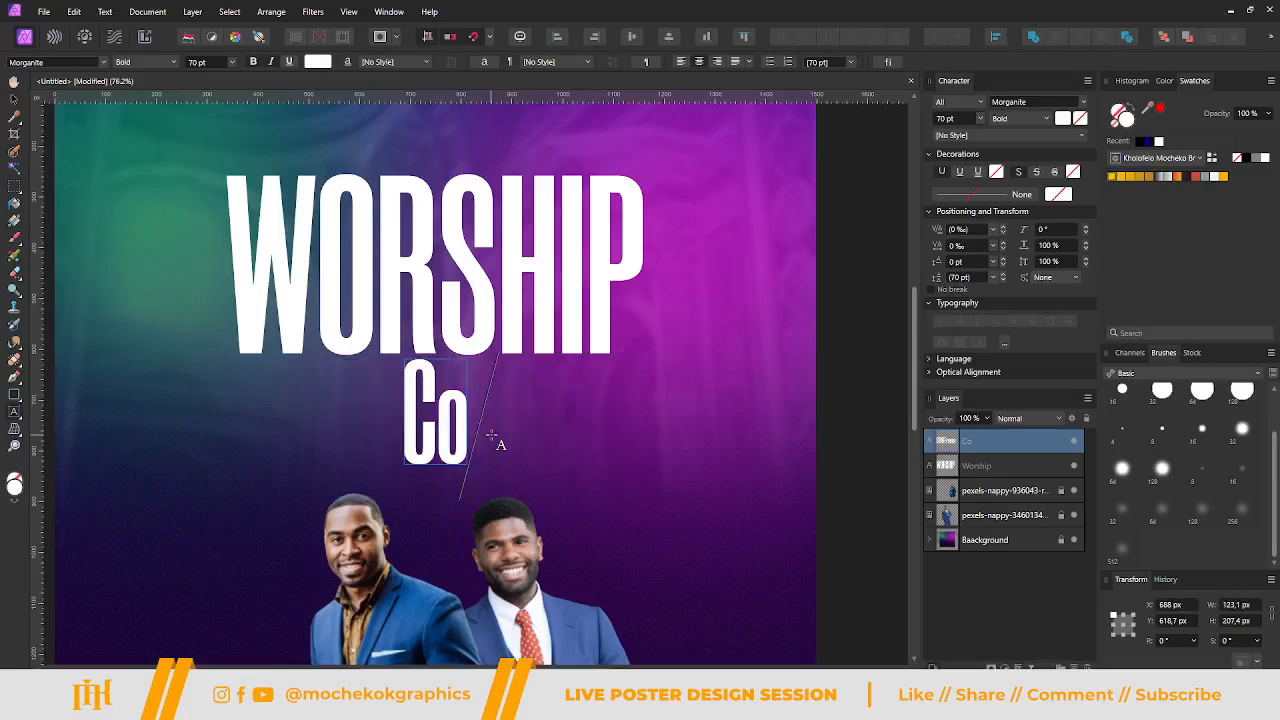
{"action": "type", "text": "nference"}
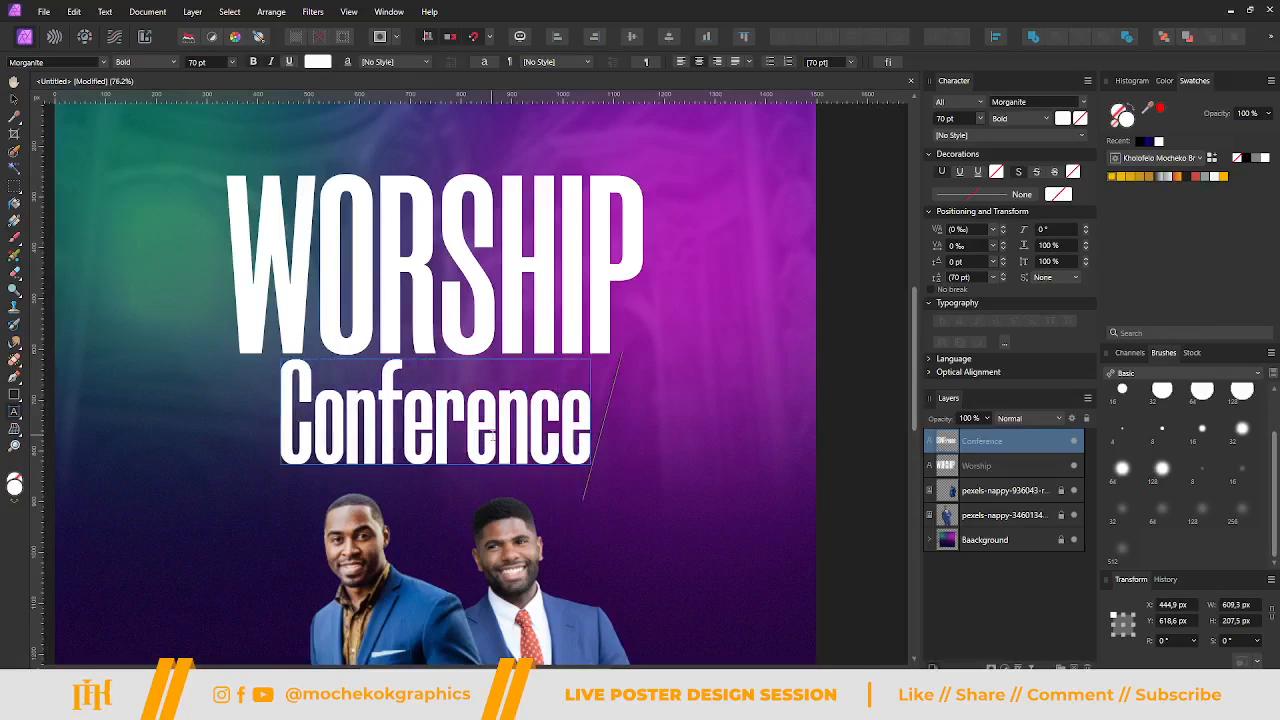
{"action": "key", "text": "Escape"}
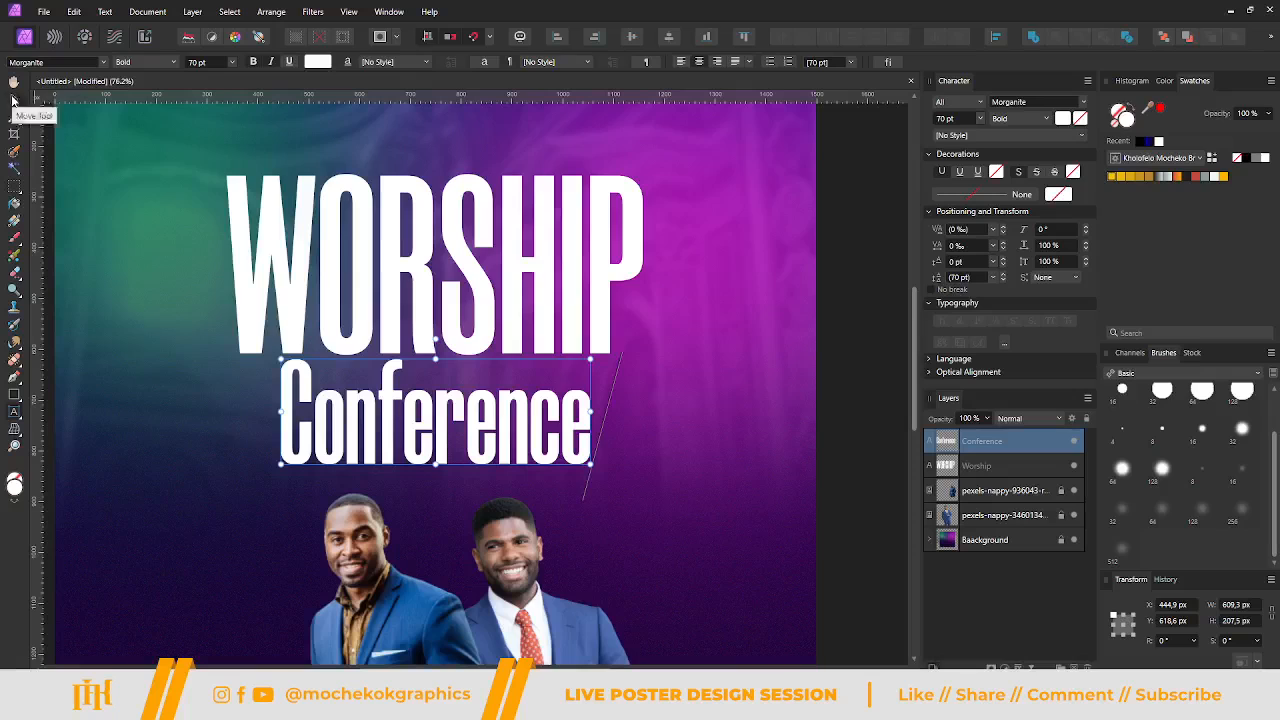
Shift the Conference line up to touch WORSHIP and change its font to Blacksword.
{"action": "key", "text": "v"}
{"action": "left_click_drag", "start_coordinate": [536, 438], "coordinate": [535, 418]}
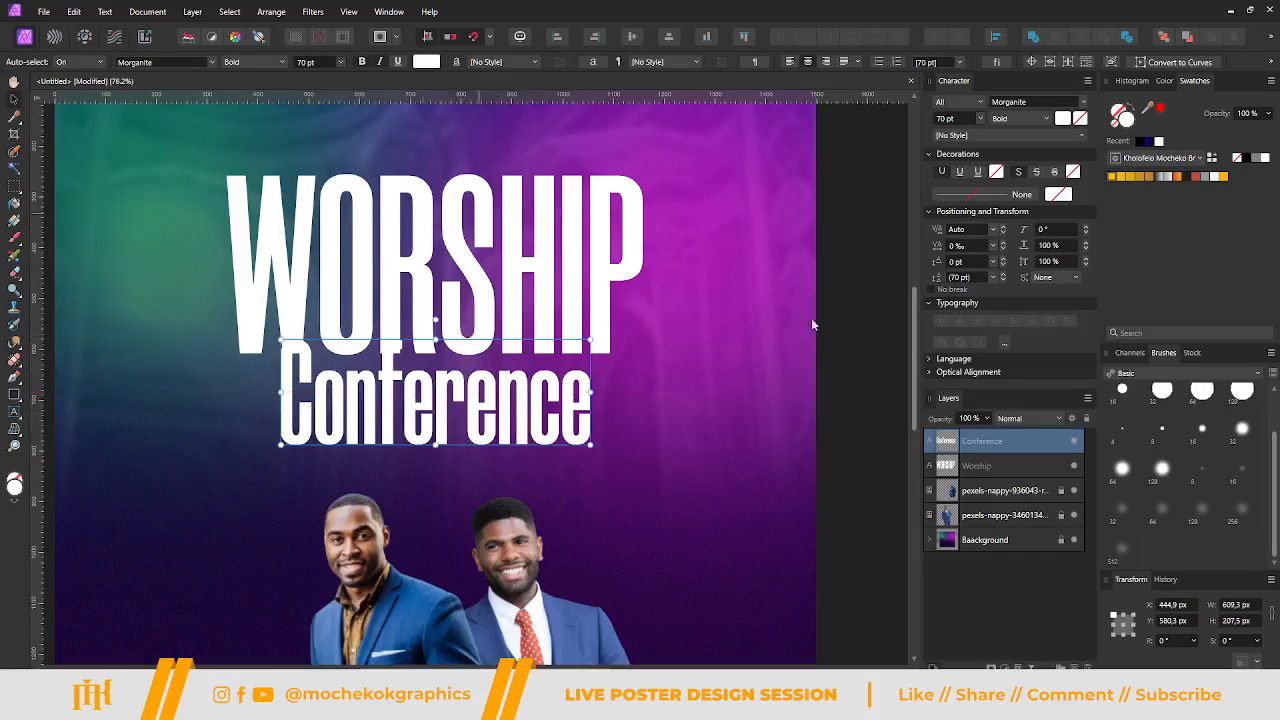
{"action": "left_click", "coordinate": [190, 62]}
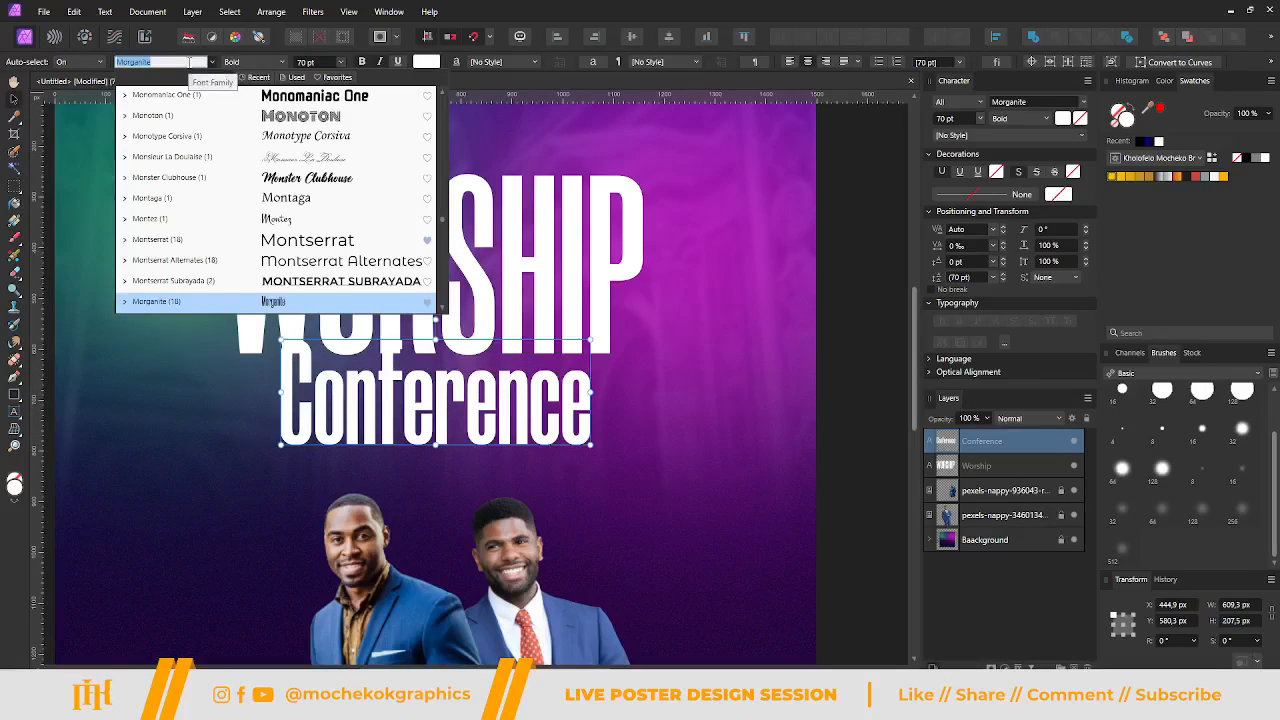
{"action": "type", "text": "Blac"}
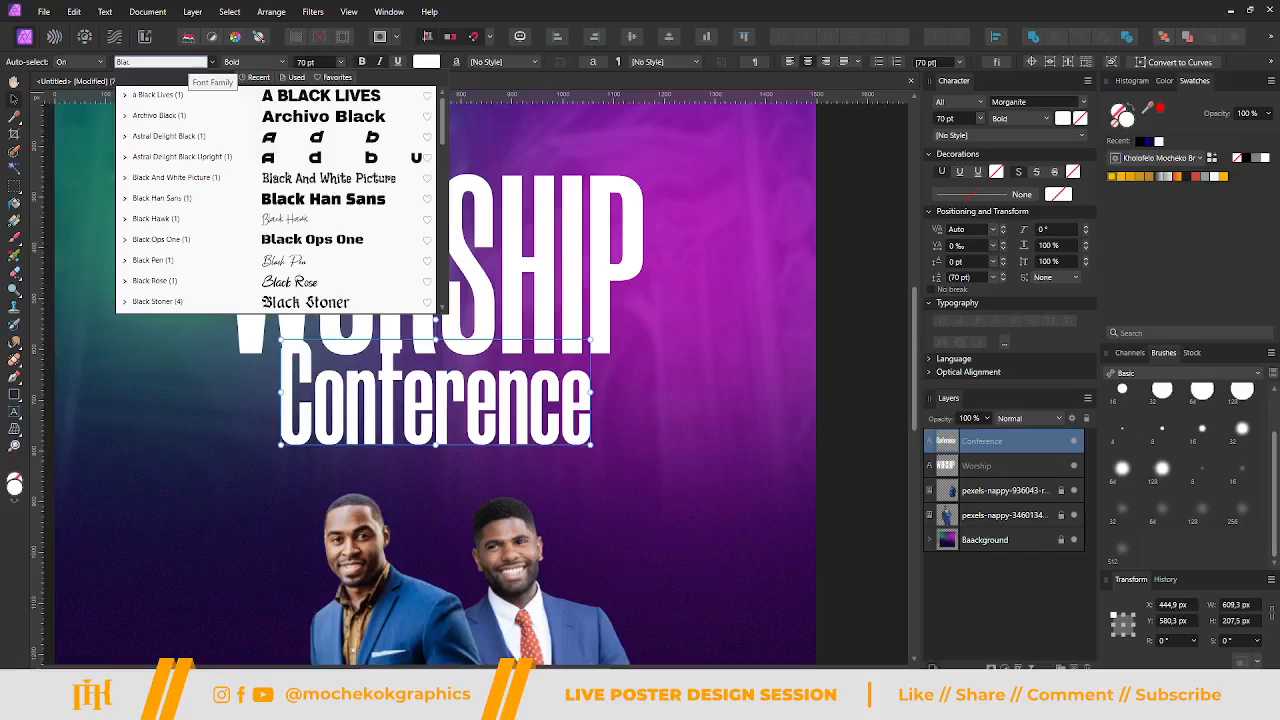
{"action": "type", "text": "ks"}
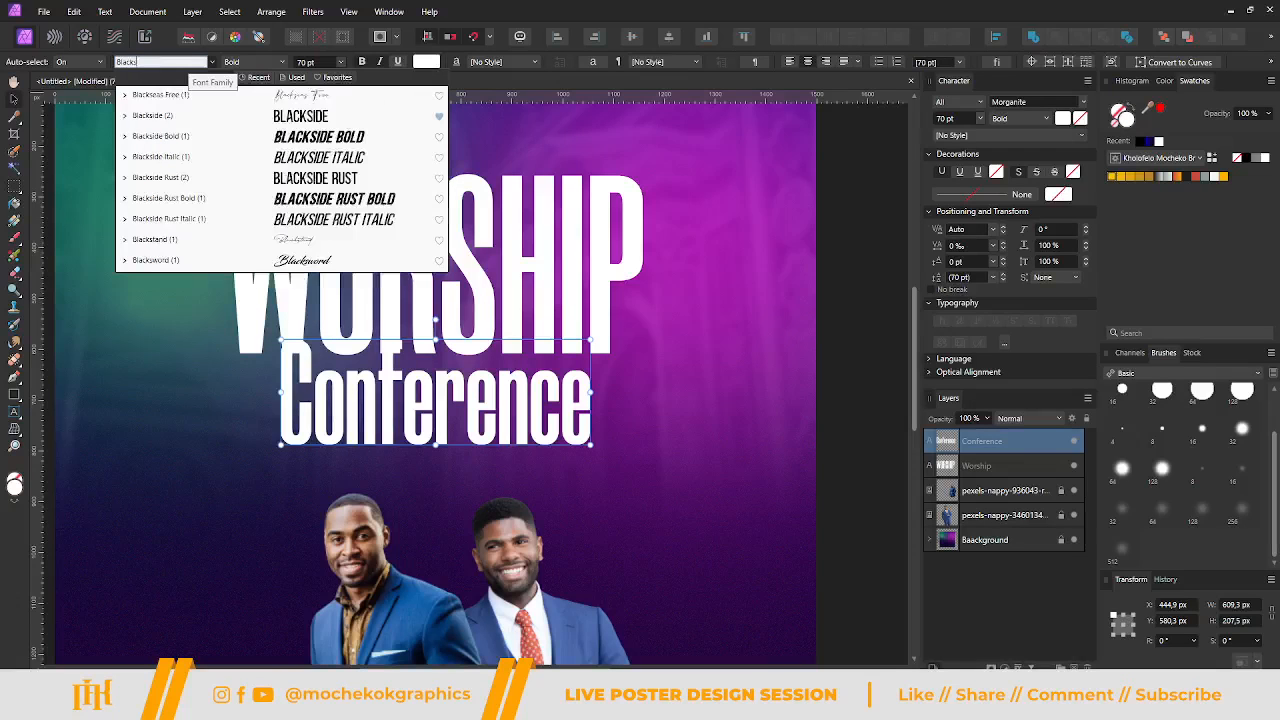
{"action": "left_click", "coordinate": [200, 260]}
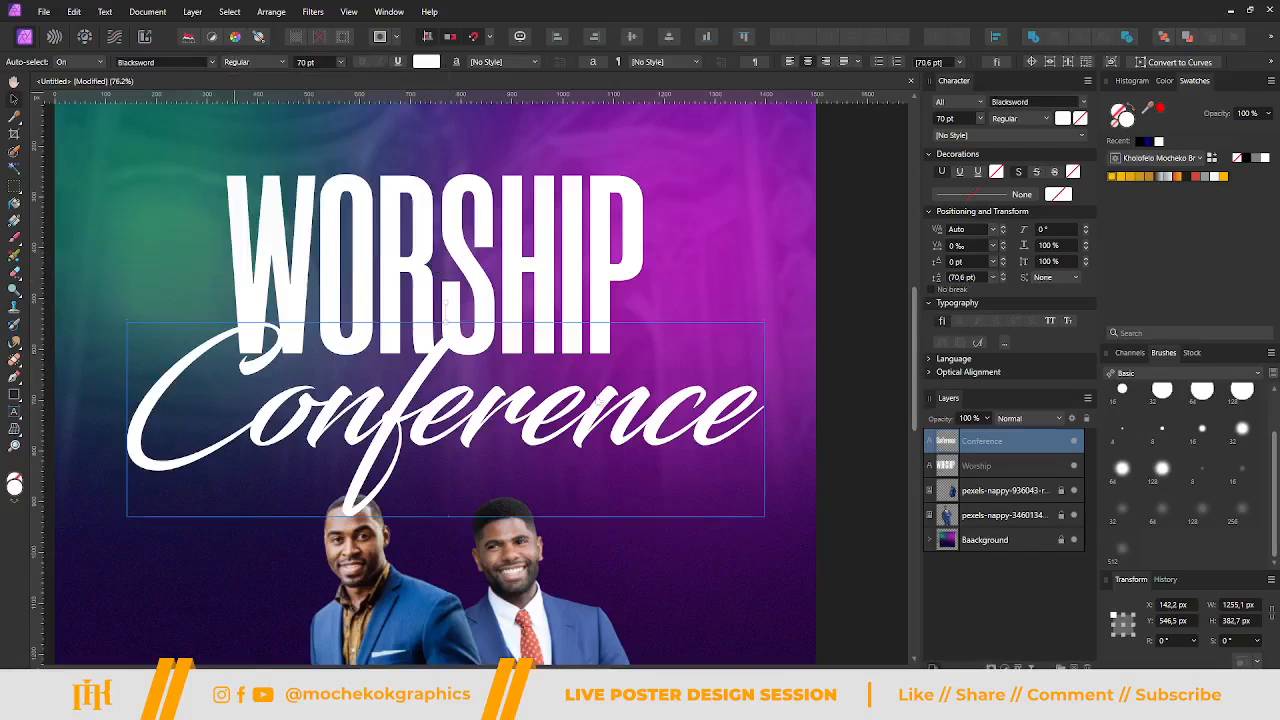
Set the Conference script to 37 pt and move it up to overlap the lower edge of WORSHIP.
{"action": "scroll", "coordinate": [951, 122], "scroll_direction": "down", "scroll_amount": 3}
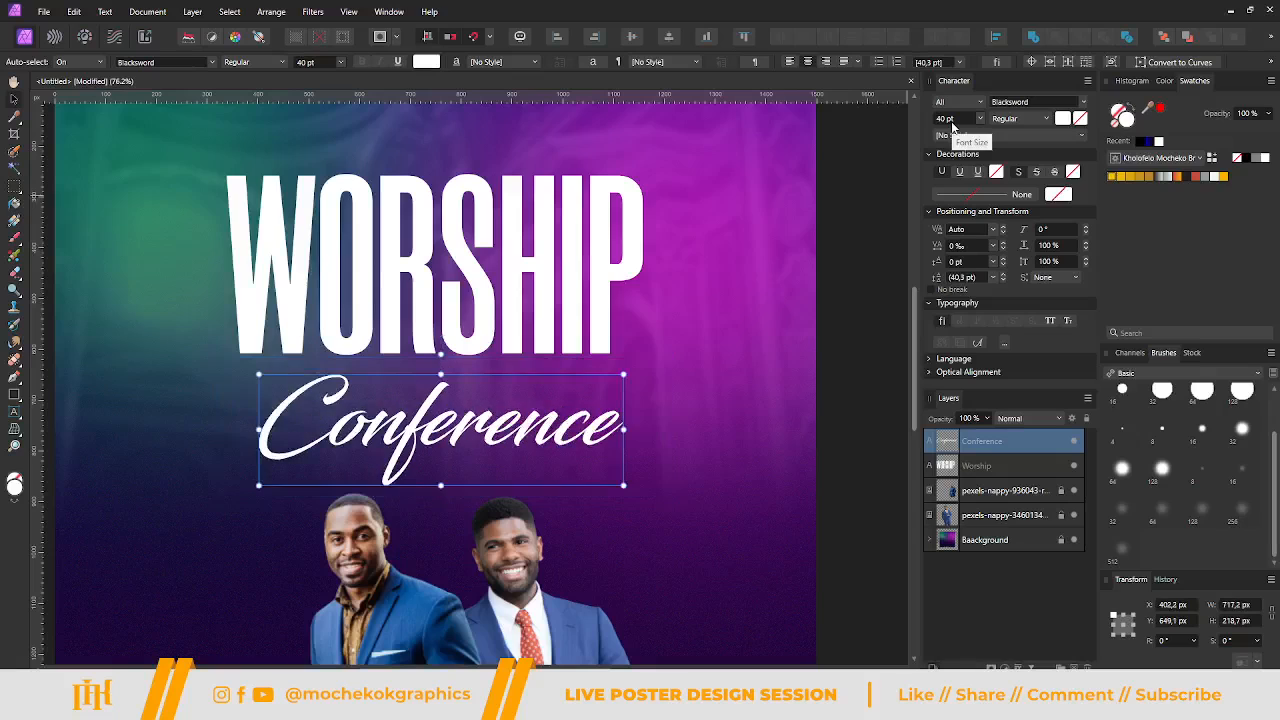
{"action": "scroll", "coordinate": [951, 122], "scroll_direction": "down", "scroll_amount": 1}
{"action": "scroll", "coordinate": [951, 122], "scroll_direction": "up", "scroll_amount": 7}
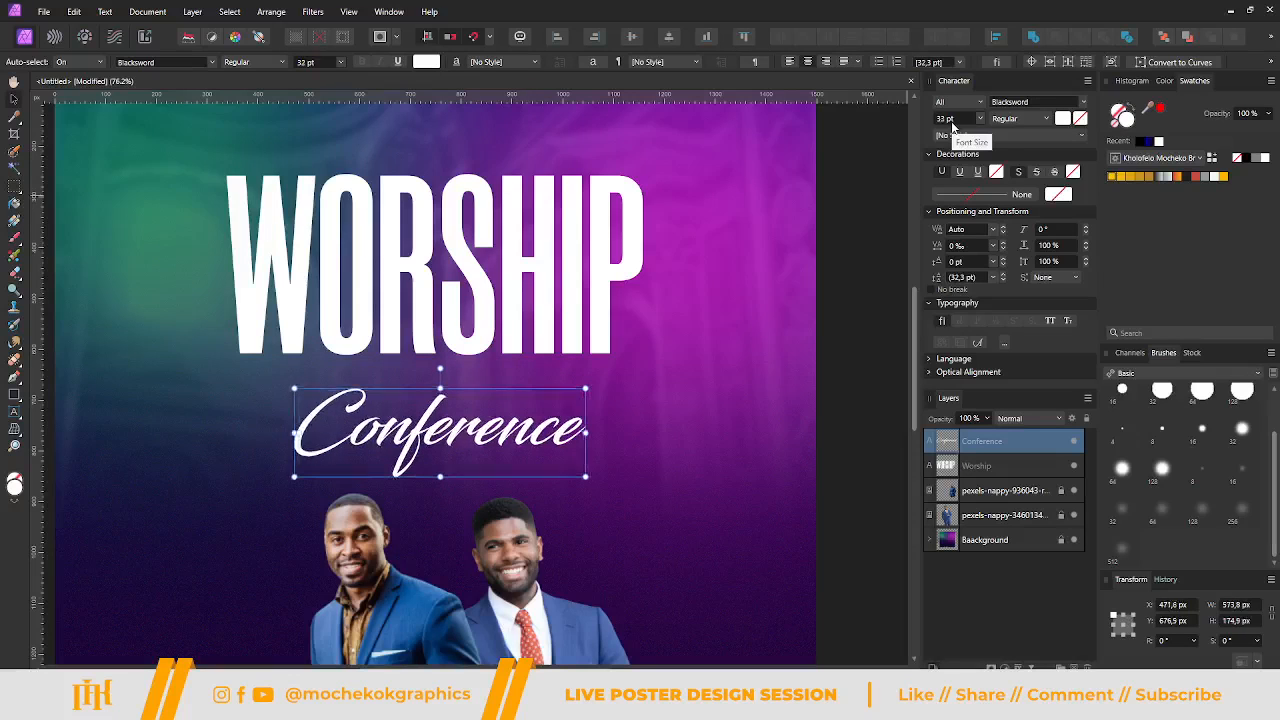
{"action": "left_click_drag", "start_coordinate": [501, 442], "coordinate": [500, 407]}
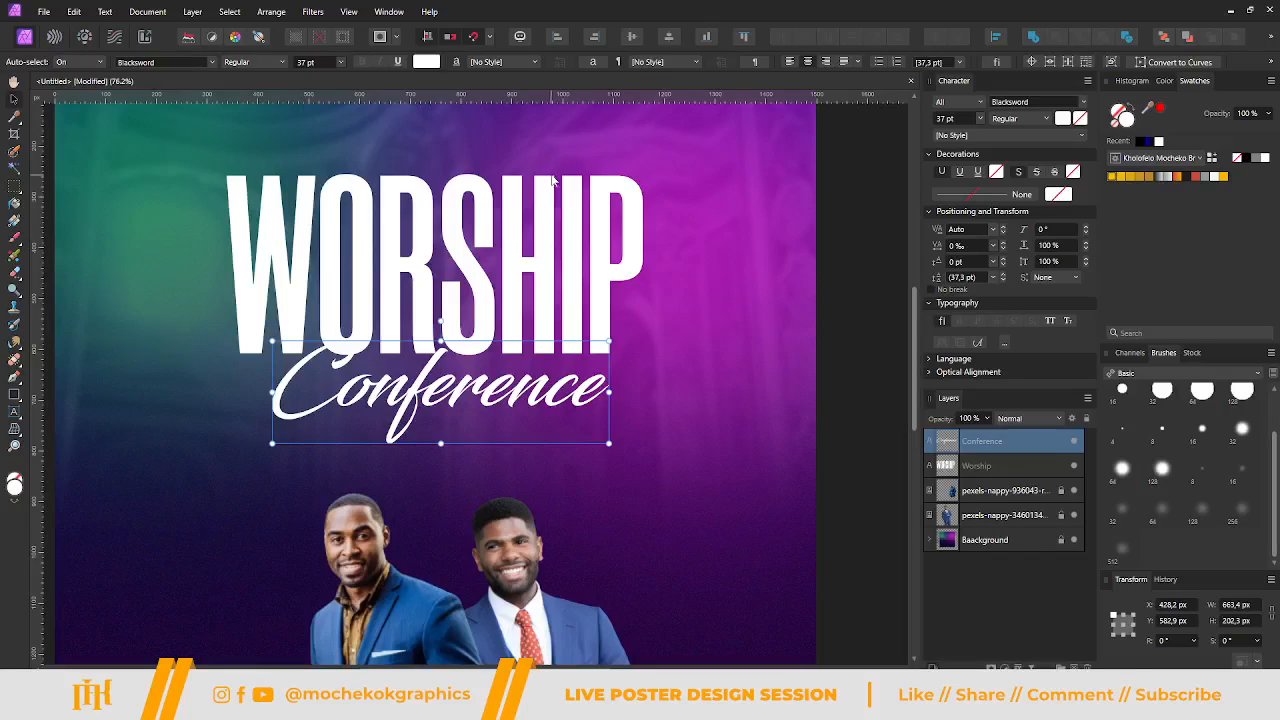
Select the WORSHIP title and examine the two-line title's position relative to the men and the poster's upper edge.
{"action": "scroll", "coordinate": [566, 261], "scroll_direction": "up", "scroll_amount": 2}
{"action": "left_click", "coordinate": [567, 290]}
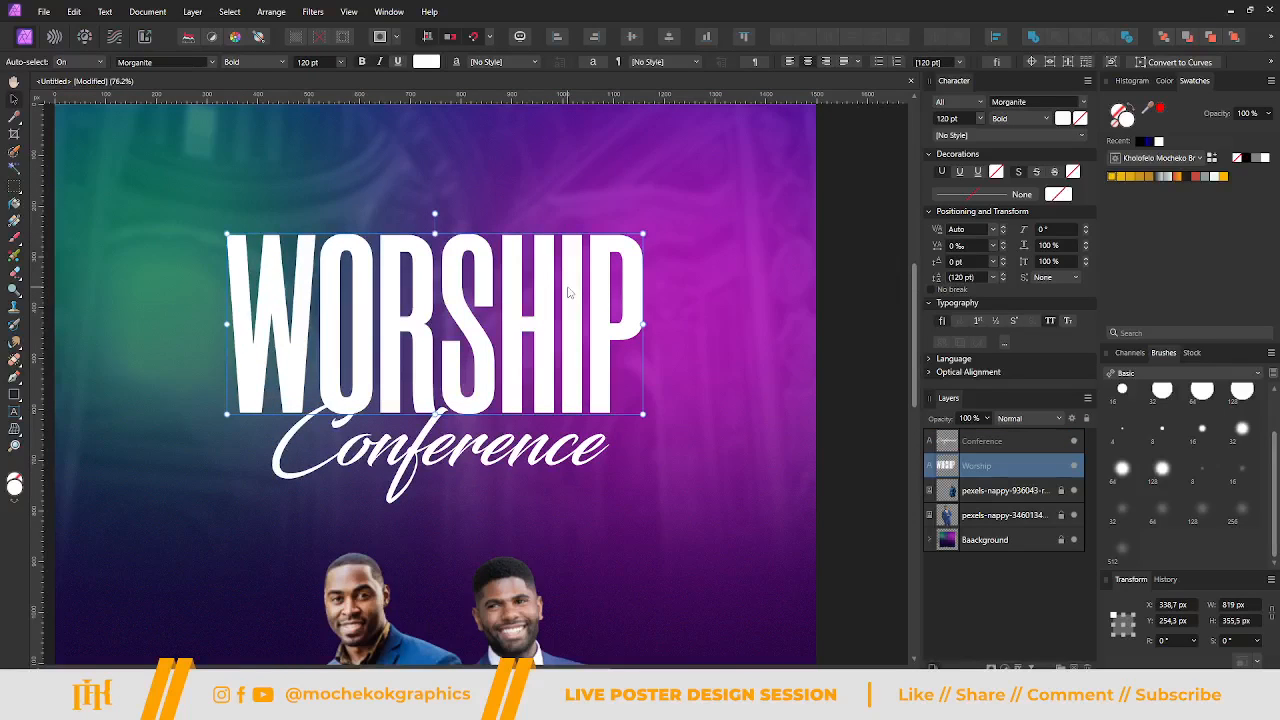
{"action": "scroll", "coordinate": [567, 290], "scroll_direction": "down", "scroll_amount": 4}
{"action": "scroll", "coordinate": [567, 290], "scroll_direction": "up", "scroll_amount": 2}
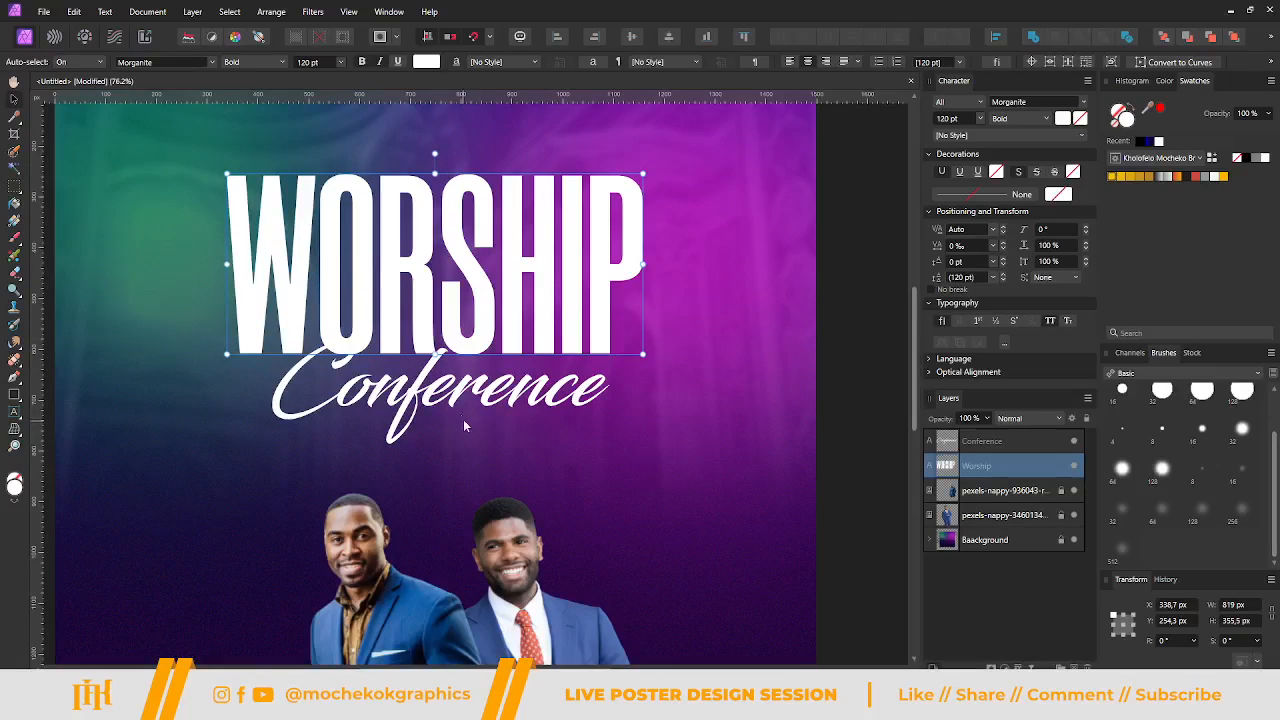
{"action": "scroll", "coordinate": [476, 393], "scroll_direction": "up", "scroll_amount": 2}
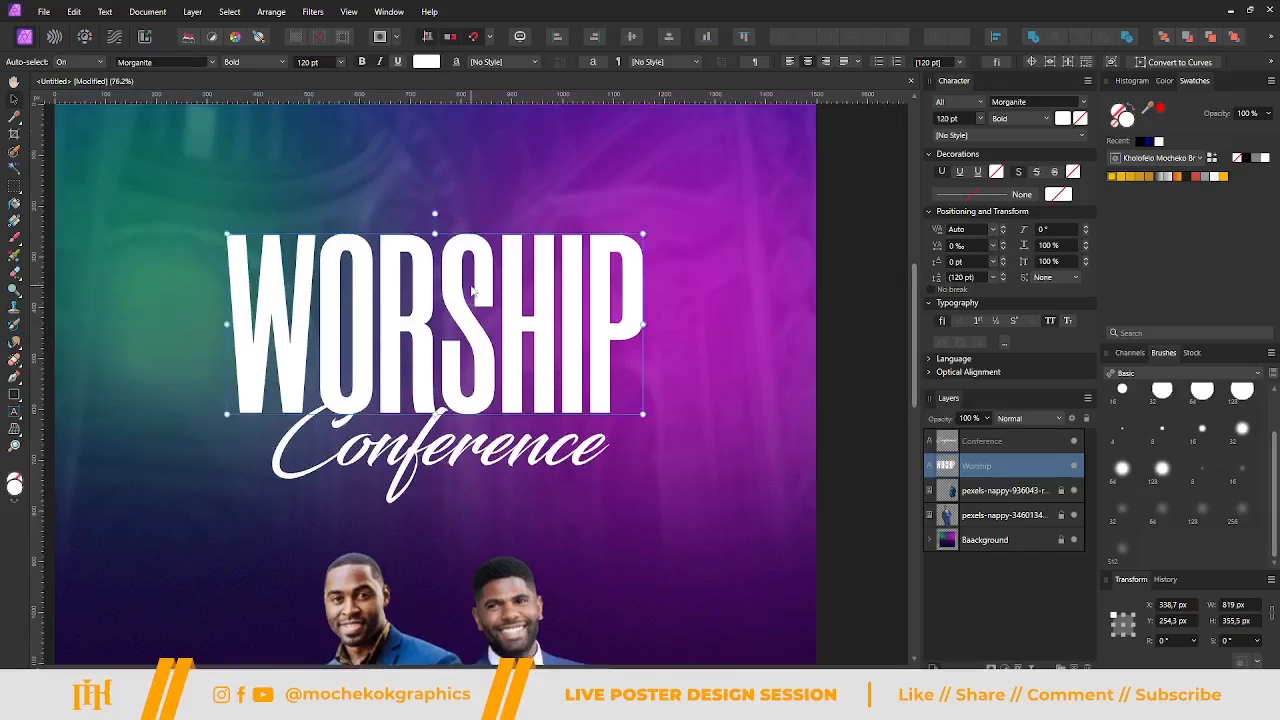
{"action": "scroll", "coordinate": [473, 293], "scroll_direction": "down", "scroll_amount": 2}
{"action": "scroll", "coordinate": [473, 290], "scroll_direction": "down", "scroll_amount": 1}
{"action": "scroll", "coordinate": [473, 290], "scroll_direction": "up", "scroll_amount": 1}
{"action": "scroll", "coordinate": [511, 338], "scroll_direction": "up", "scroll_amount": 1}
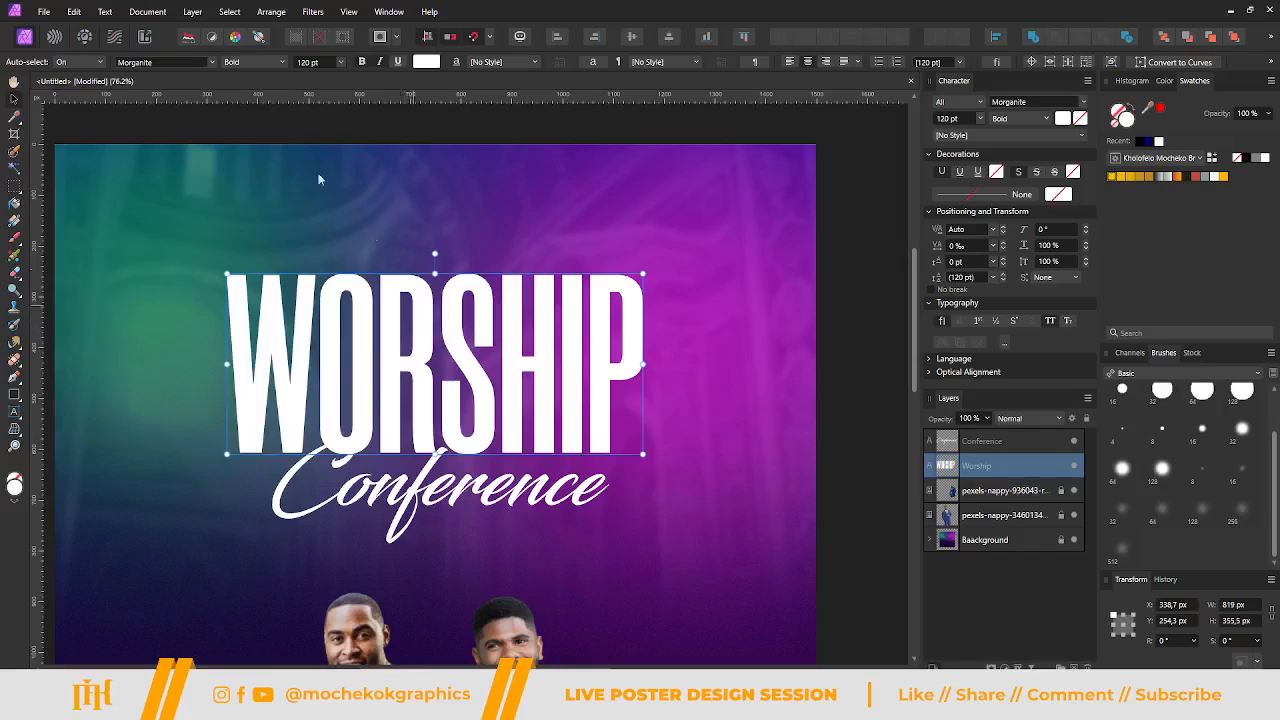
Give the WORSHIP text a linear gradient fill from white to pale gold, RGB 255, 223, 120.
{"action": "left_click", "coordinate": [428, 62]}
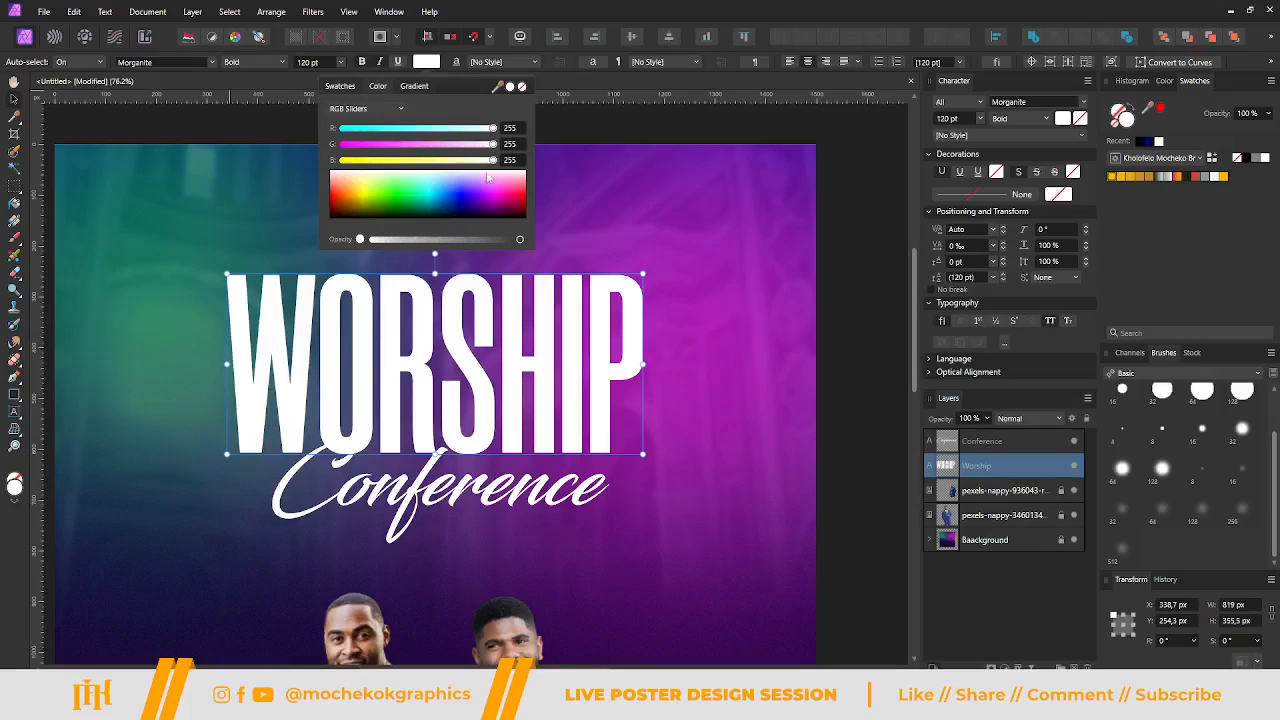
{"action": "left_click", "coordinate": [414, 86]}
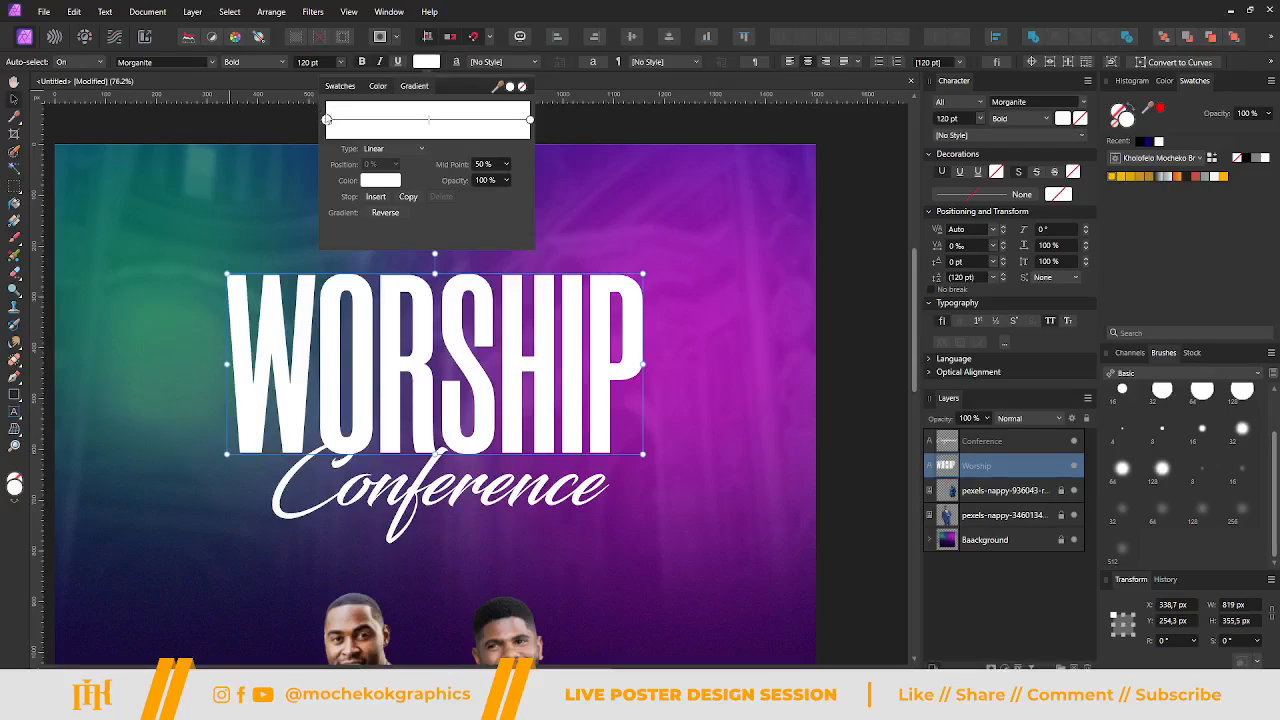
{"action": "left_click", "coordinate": [327, 120]}
{"action": "left_click", "coordinate": [530, 122]}
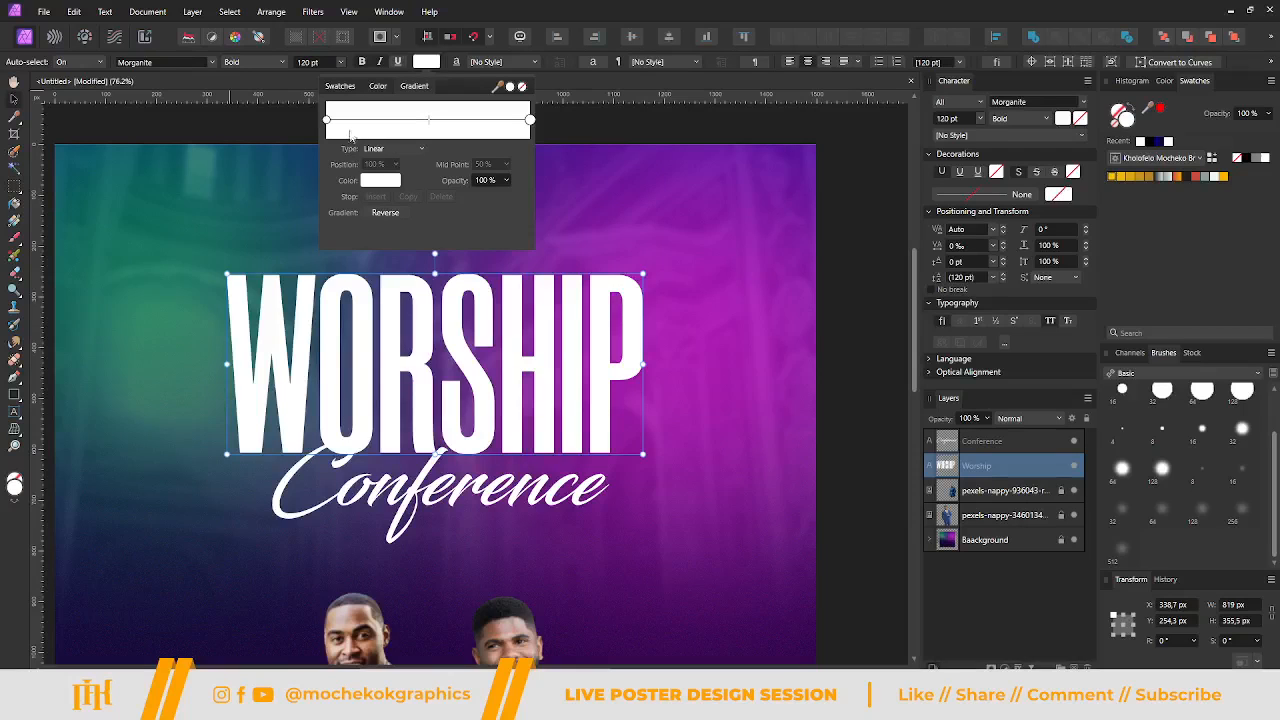
{"action": "left_click", "coordinate": [378, 181]}
{"action": "left_click_drag", "start_coordinate": [392, 258], "coordinate": [418, 240]}
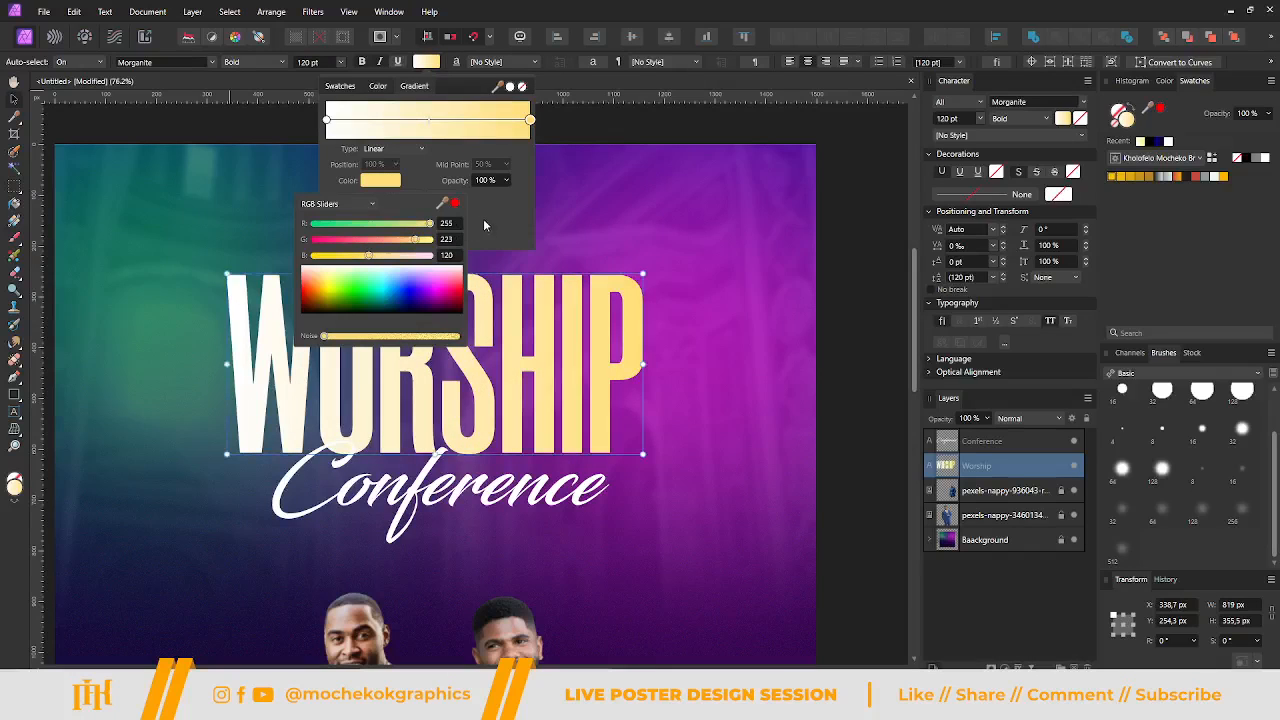
{"action": "left_click", "coordinate": [327, 121]}
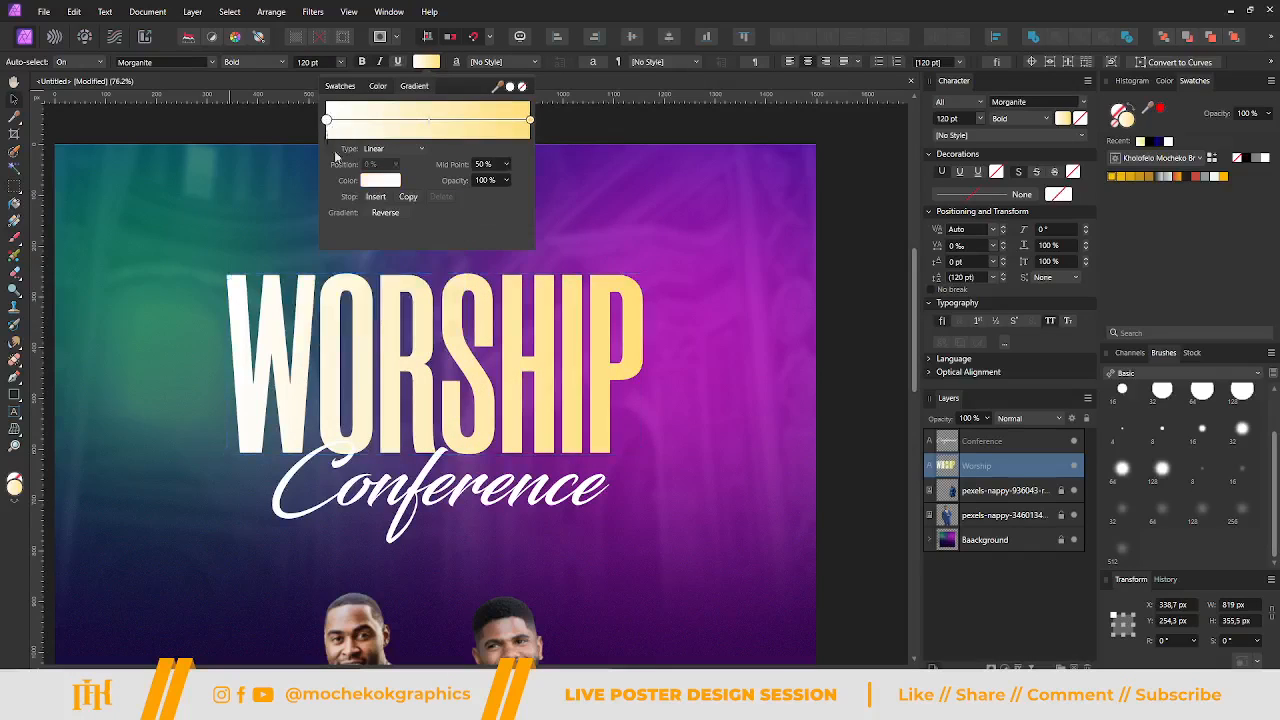
Recolour the white stop of the WORSHIP gradient to a saturated golden yellow and nudge the Conference line slightly up.
{"action": "left_click", "coordinate": [380, 181]}
{"action": "left_click_drag", "start_coordinate": [360, 263], "coordinate": [495, 228]}
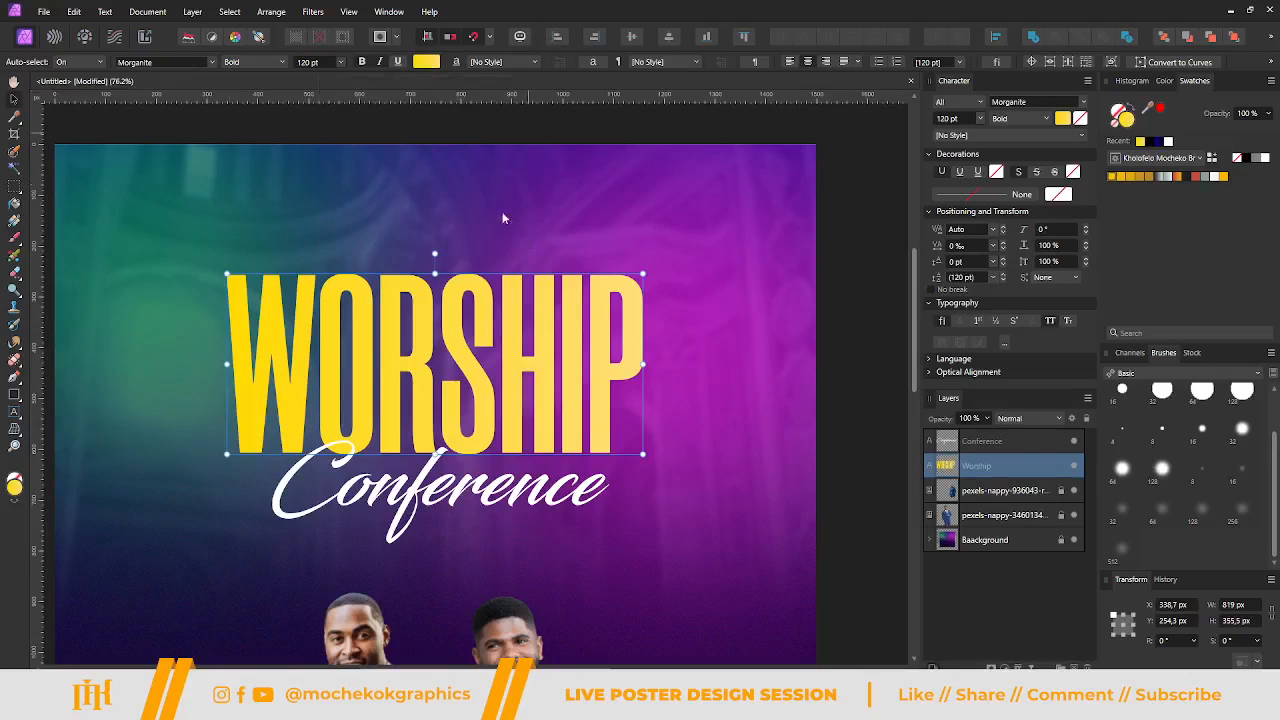
{"action": "scroll", "coordinate": [505, 210], "scroll_direction": "down", "scroll_amount": 5}
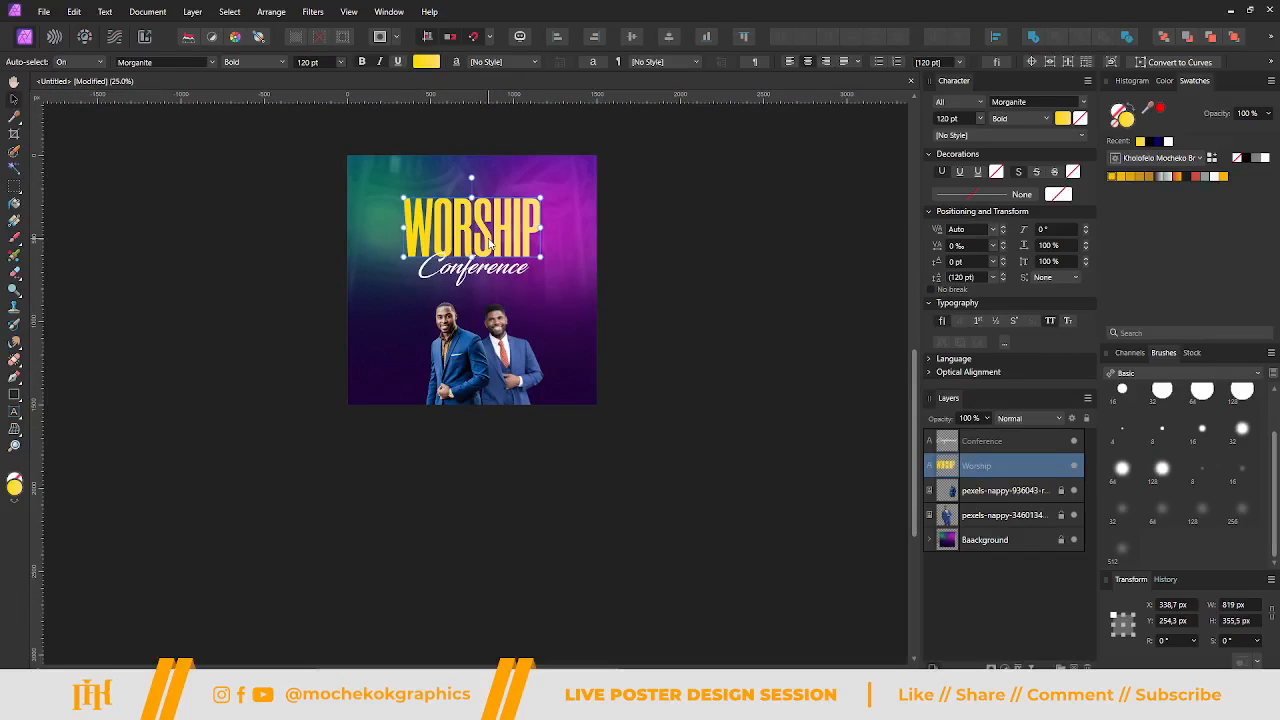
{"action": "scroll", "coordinate": [489, 244], "scroll_direction": "up", "scroll_amount": 5}
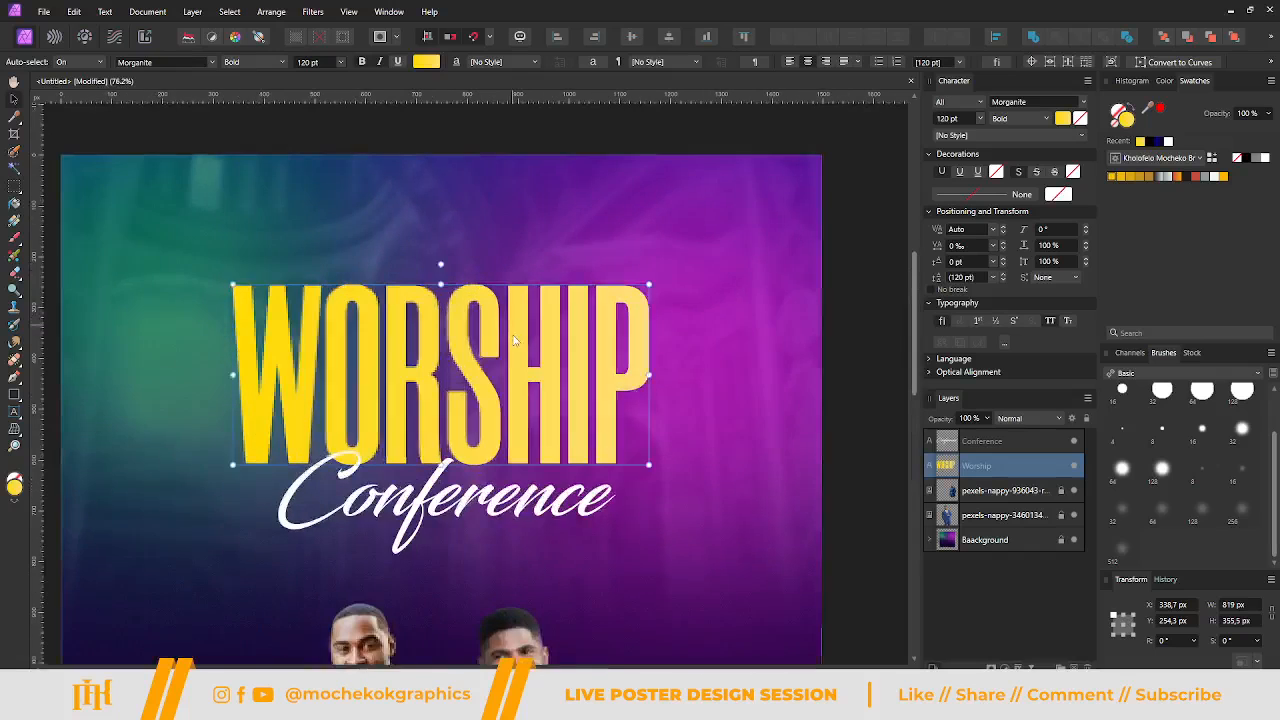
{"action": "scroll", "coordinate": [487, 304], "scroll_direction": "up", "scroll_amount": 3}
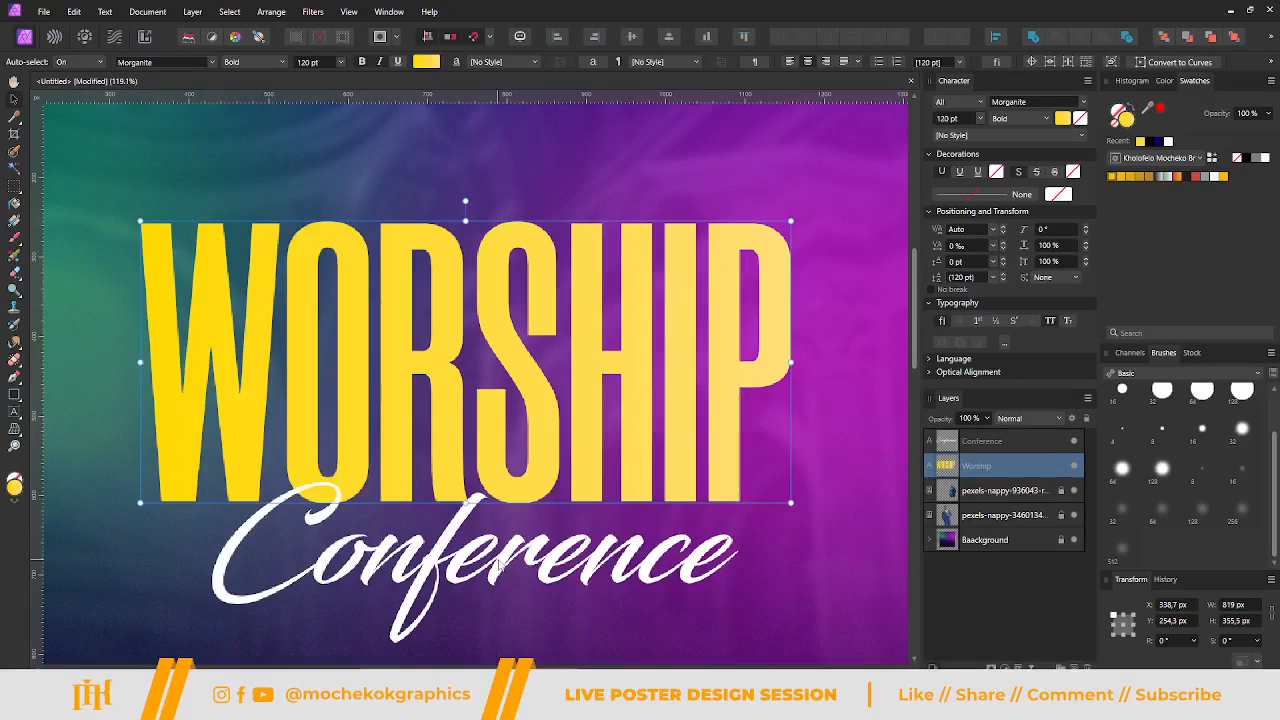
{"action": "left_click_drag", "start_coordinate": [499, 564], "coordinate": [499, 554]}
Add a black outer shadow to the WORSHIP text with 100% opacity, 27.6 px radius and 58% intensity.
{"action": "left_click", "coordinate": [718, 470]}
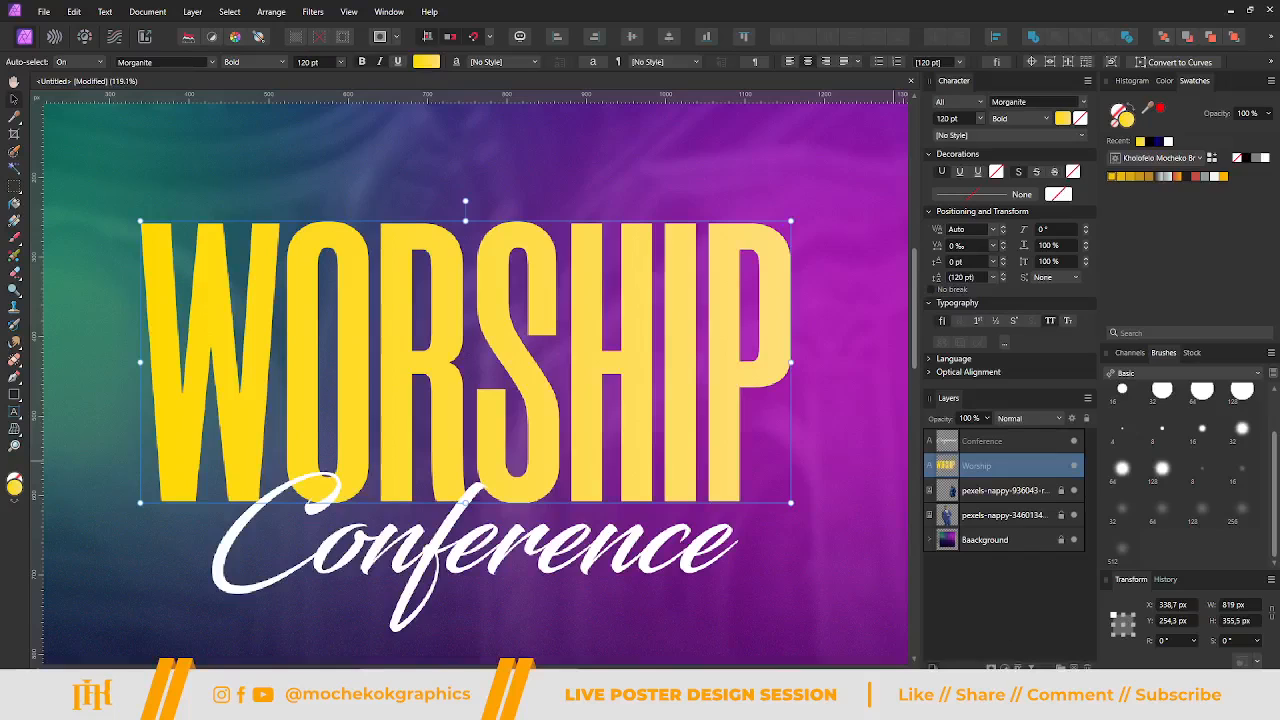
{"action": "left_click", "coordinate": [1017, 667]}
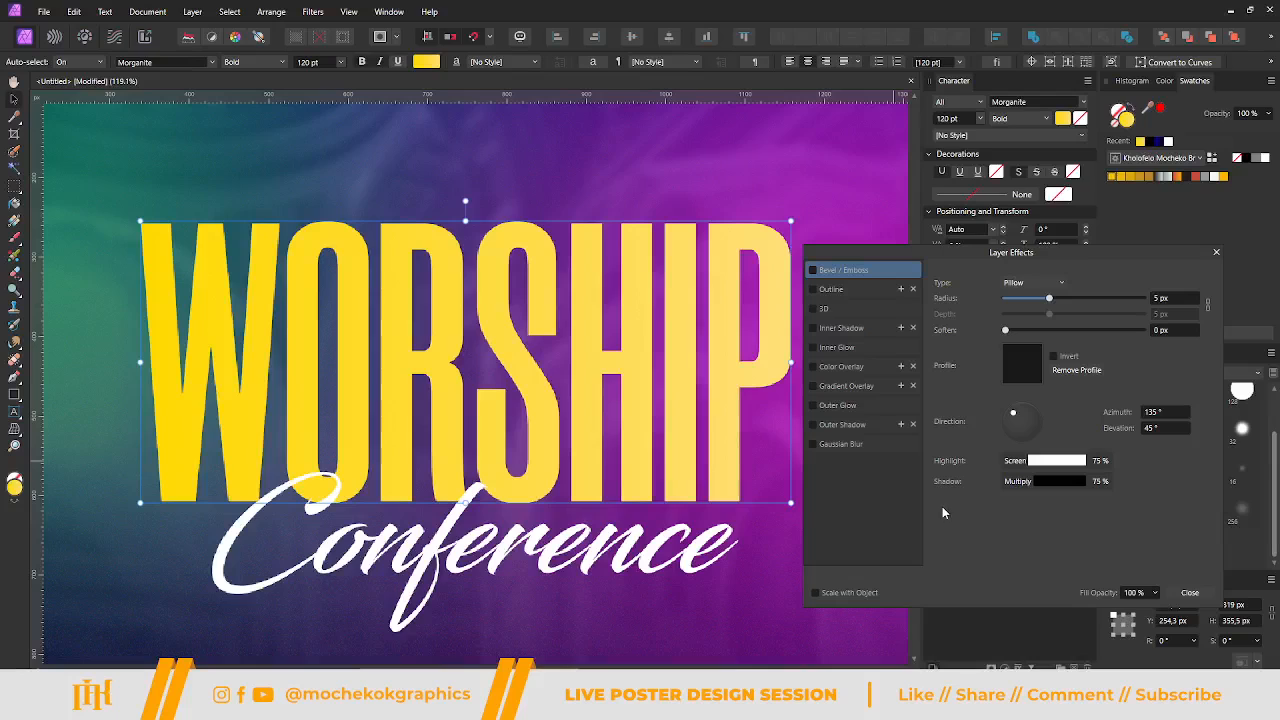
{"action": "left_click", "coordinate": [837, 427]}
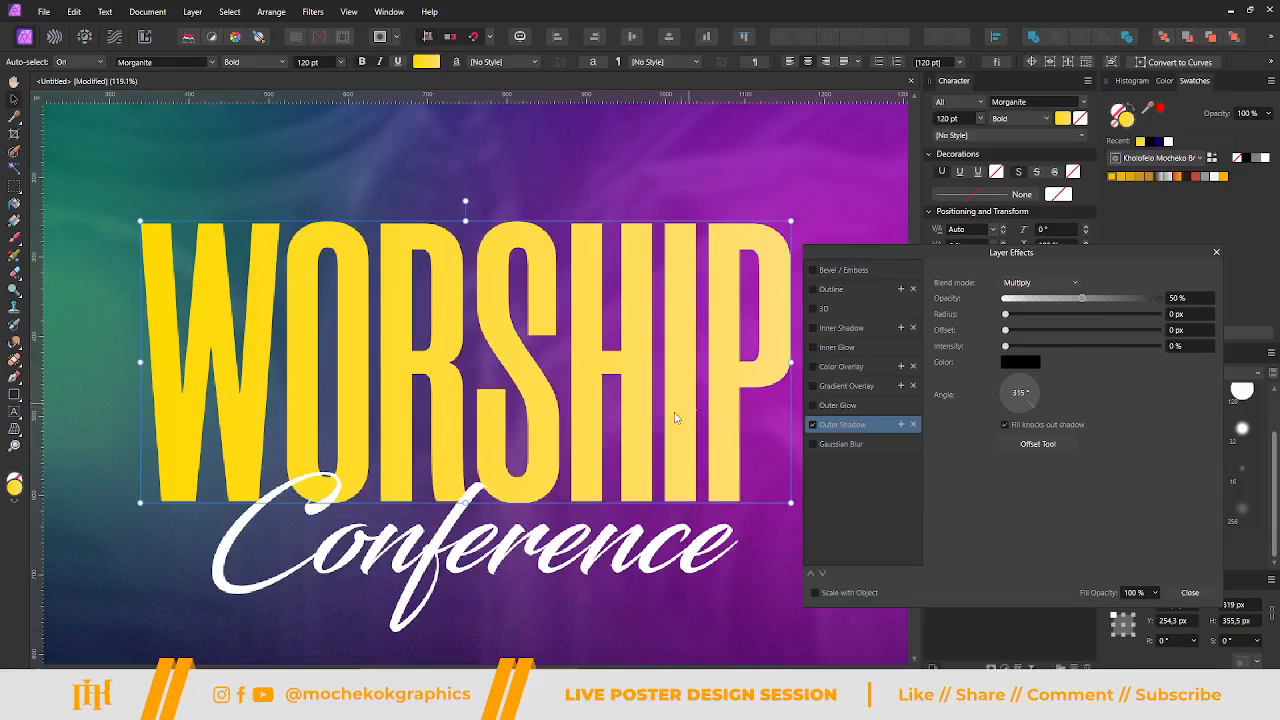
{"action": "left_click_drag", "start_coordinate": [1092, 300], "coordinate": [1170, 298]}
{"action": "left_click_drag", "start_coordinate": [1005, 314], "coordinate": [1091, 360]}
{"action": "left_click_drag", "start_coordinate": [1066, 314], "coordinate": [1093, 347]}
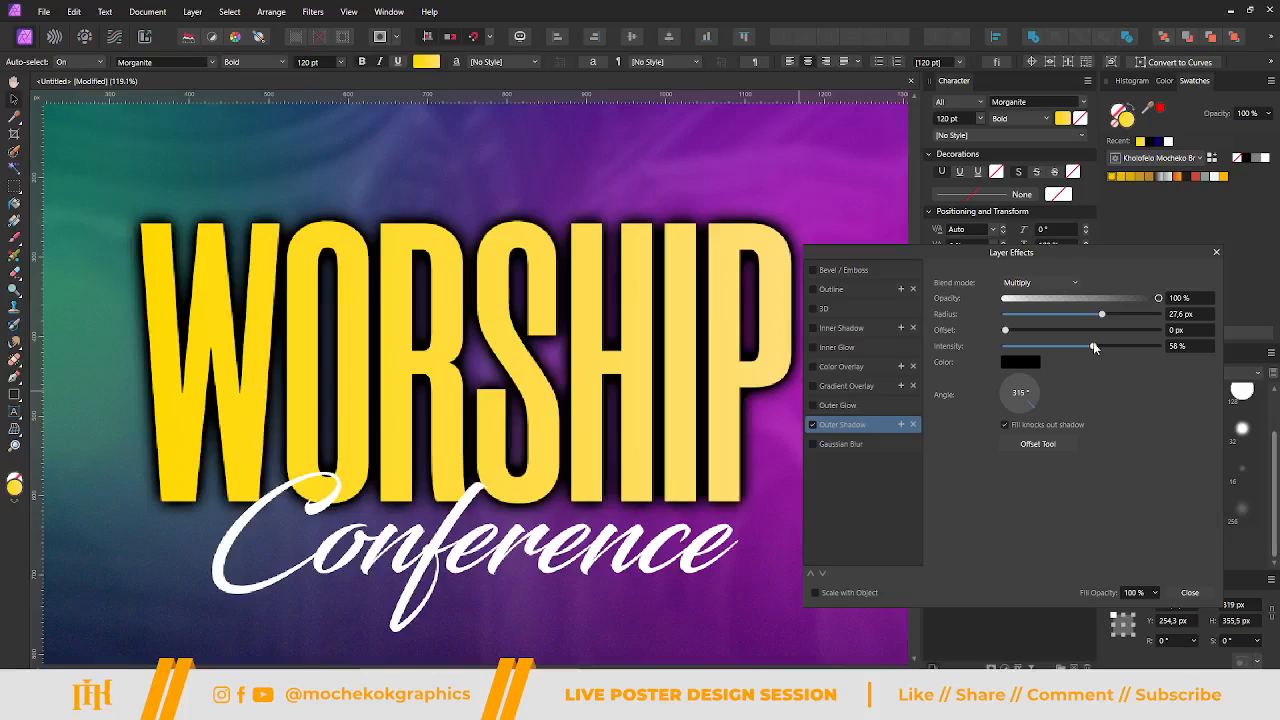
Add a bright yellow inner glow to the WORSHIP text with a 49 px radius.
{"action": "left_click", "coordinate": [845, 350]}
{"action": "left_click", "coordinate": [1016, 348]}
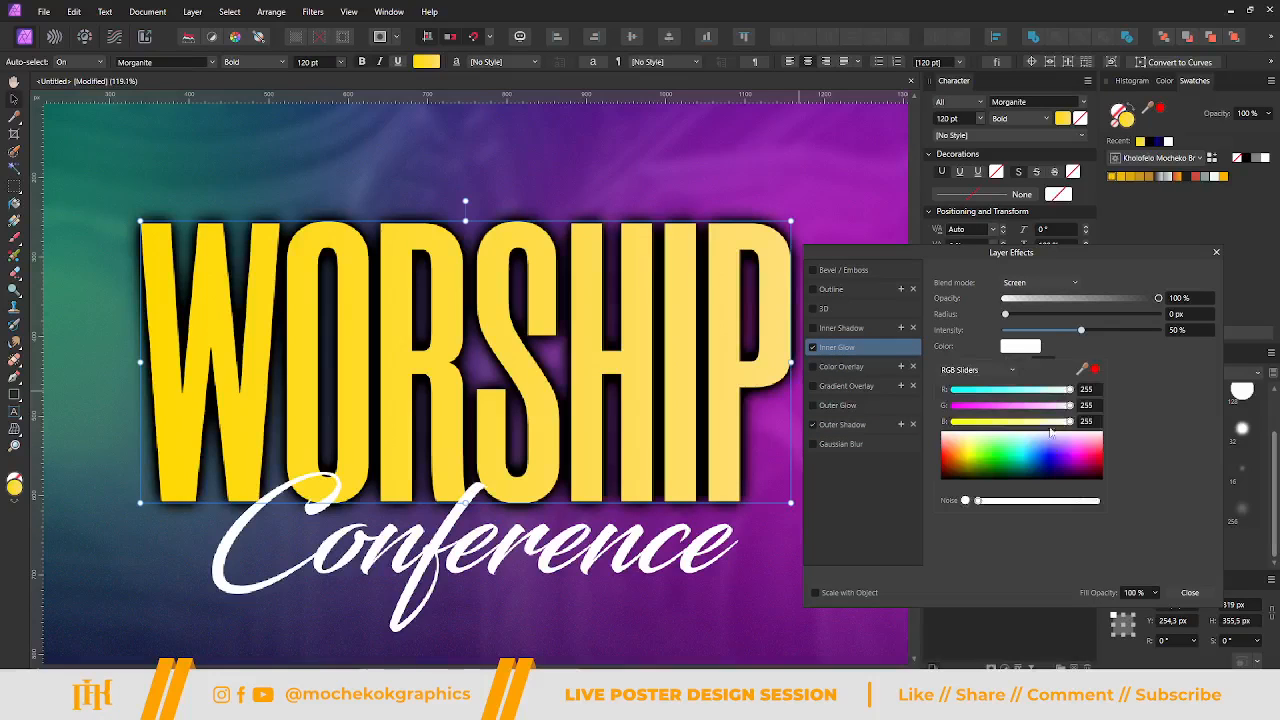
{"action": "left_click", "coordinate": [1002, 437]}
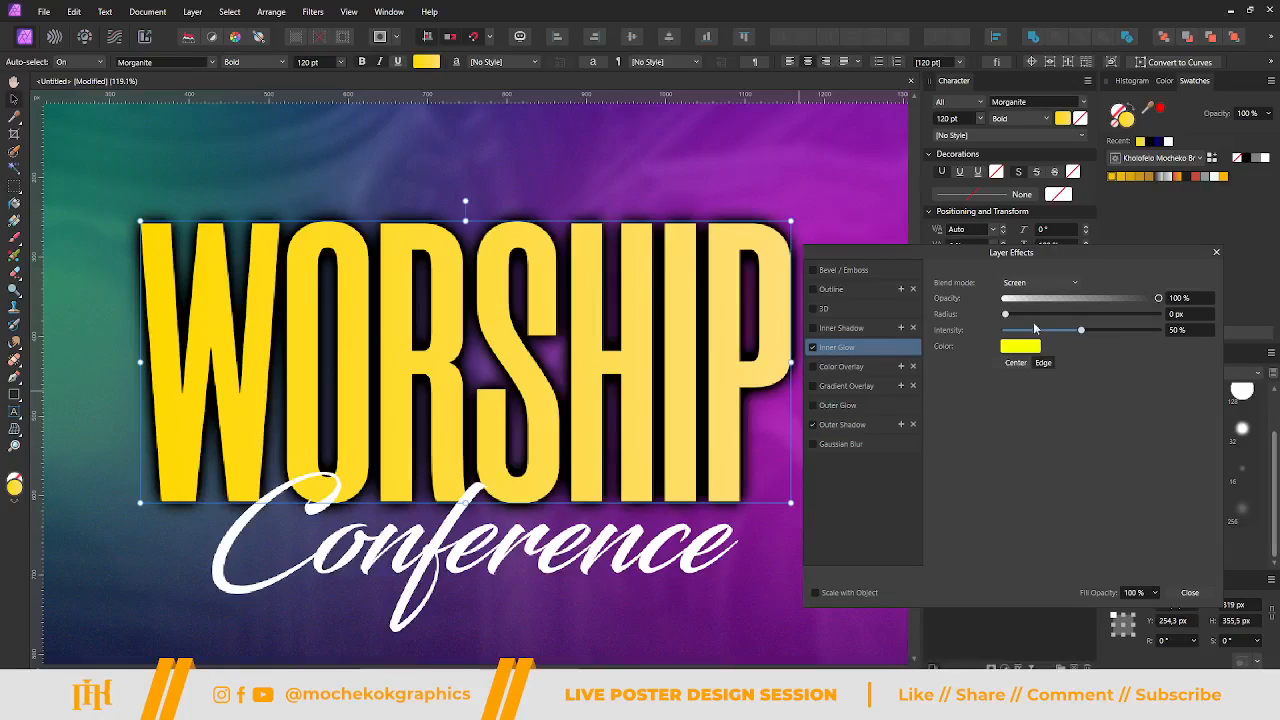
{"action": "left_click_drag", "start_coordinate": [1007, 316], "coordinate": [1139, 318]}
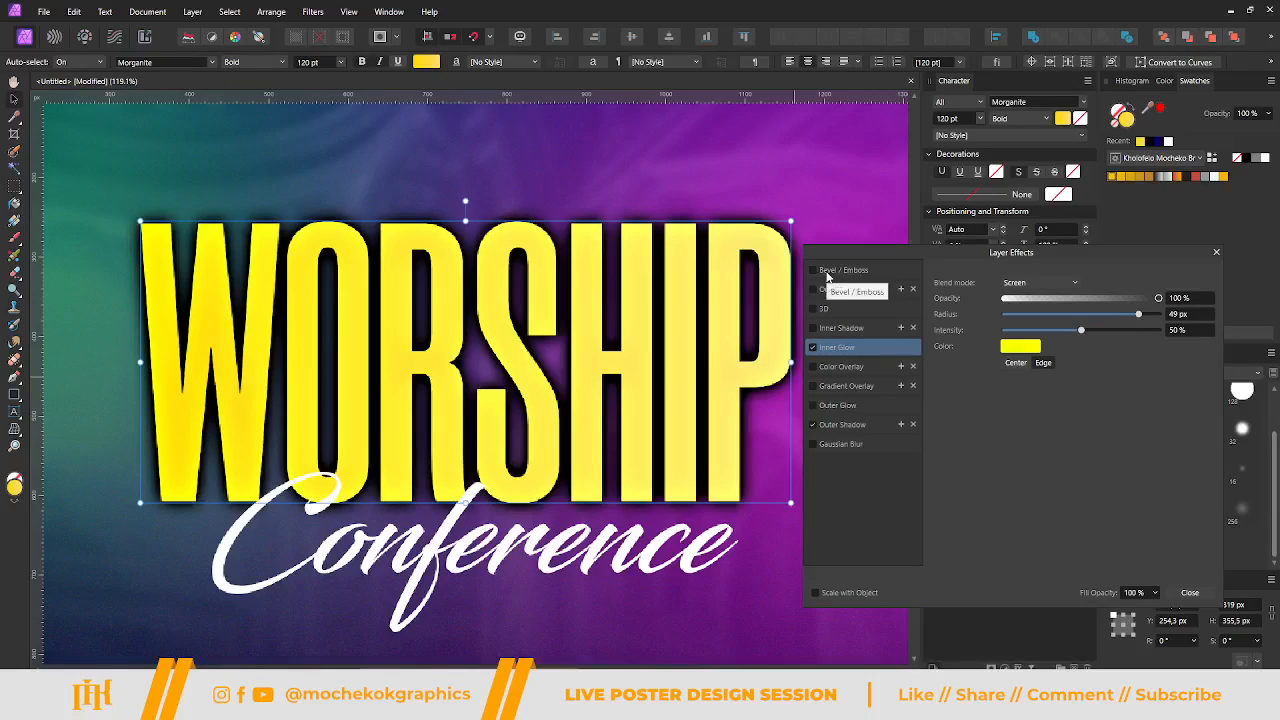
Enable Bevel / Emboss on the WORSHIP text with type Inner and a radius of 41.4 px.
{"action": "left_click", "coordinate": [812, 274]}
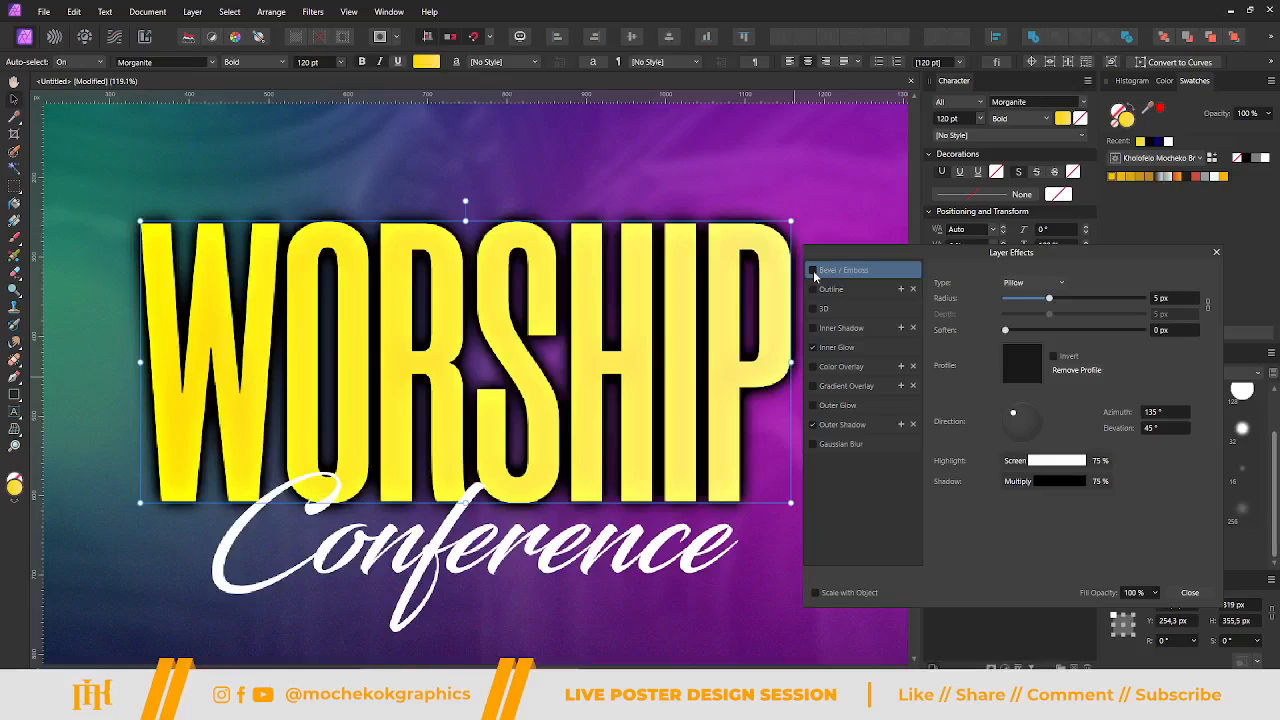
{"action": "left_click", "coordinate": [813, 270]}
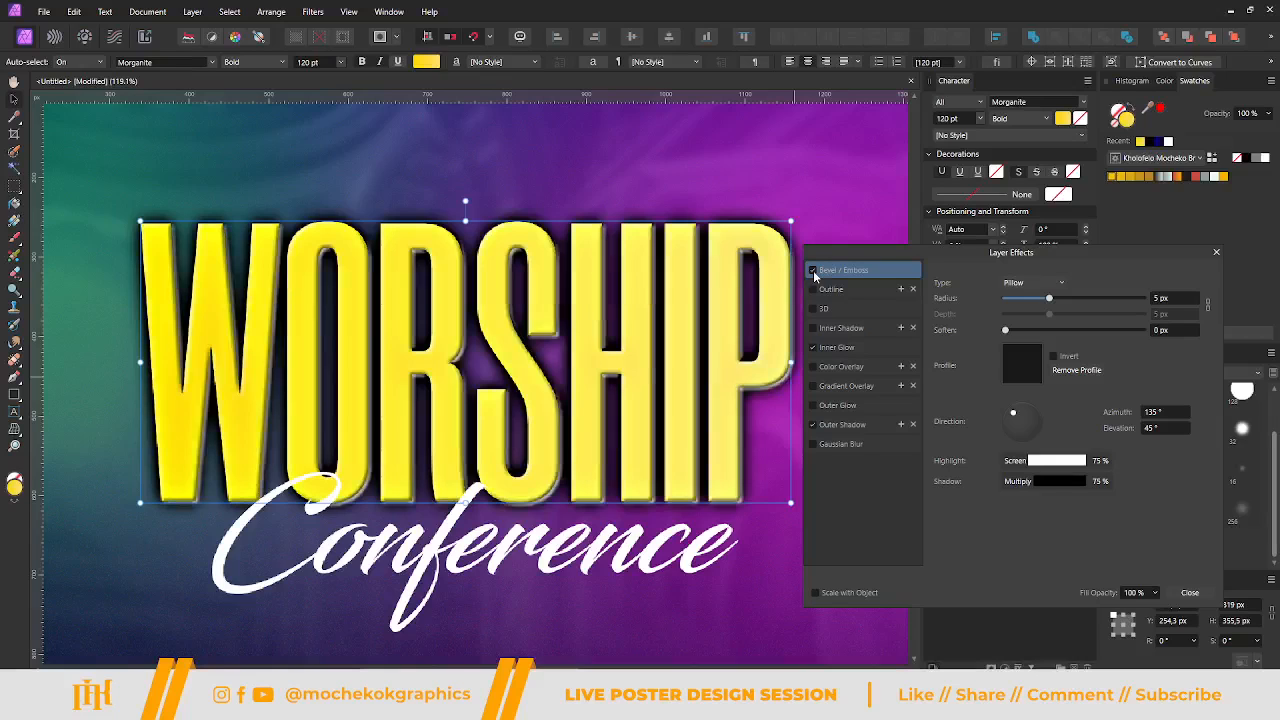
{"action": "left_click", "coordinate": [1030, 283]}
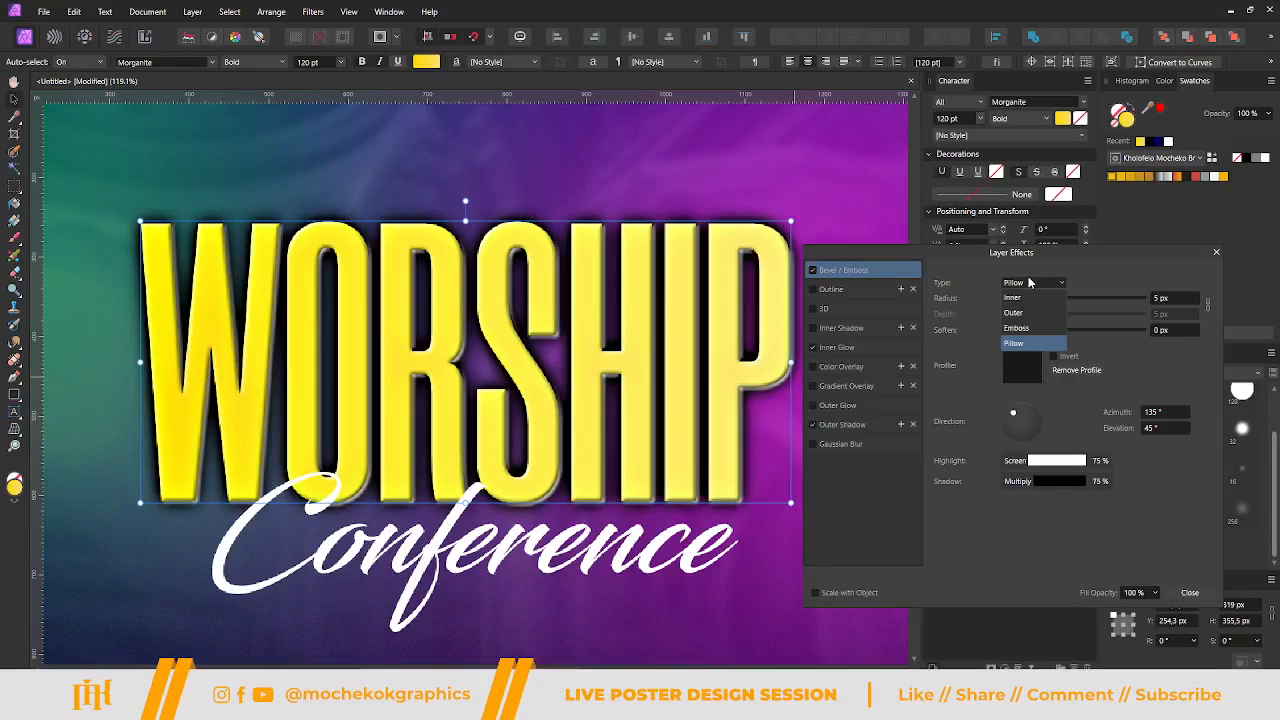
{"action": "left_click", "coordinate": [1030, 297]}
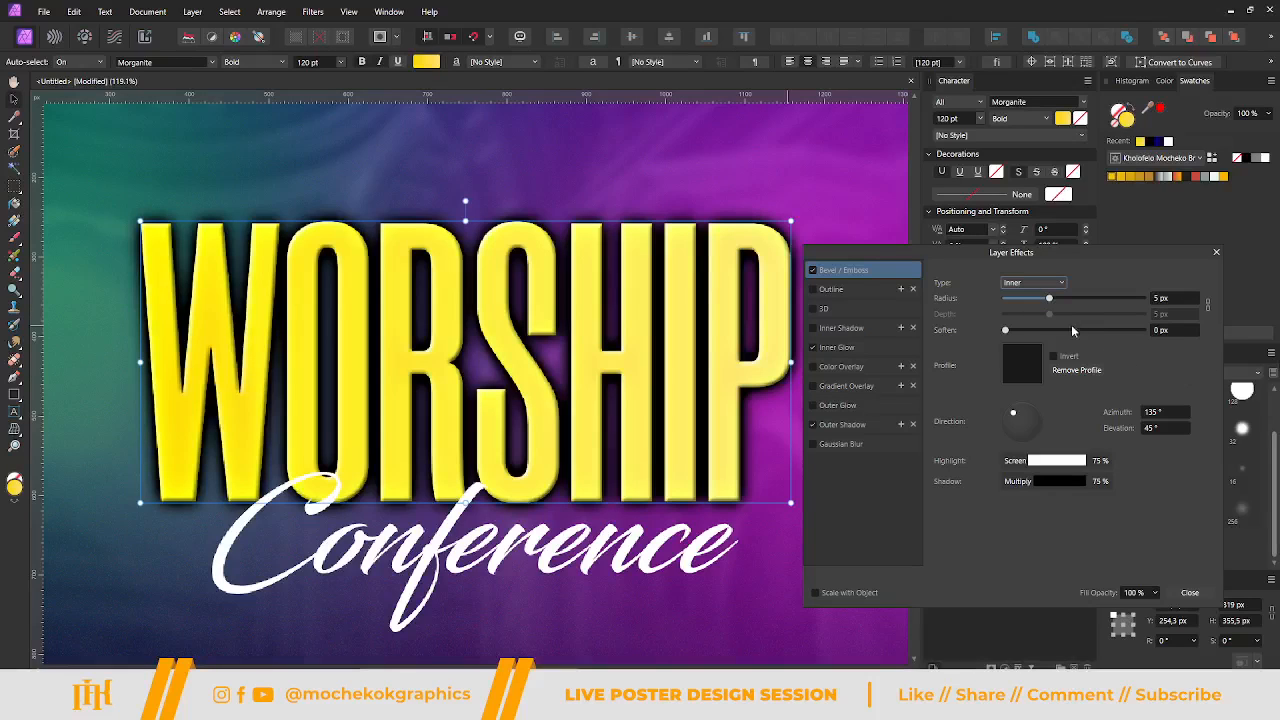
{"action": "left_click_drag", "start_coordinate": [1051, 298], "coordinate": [1116, 319]}
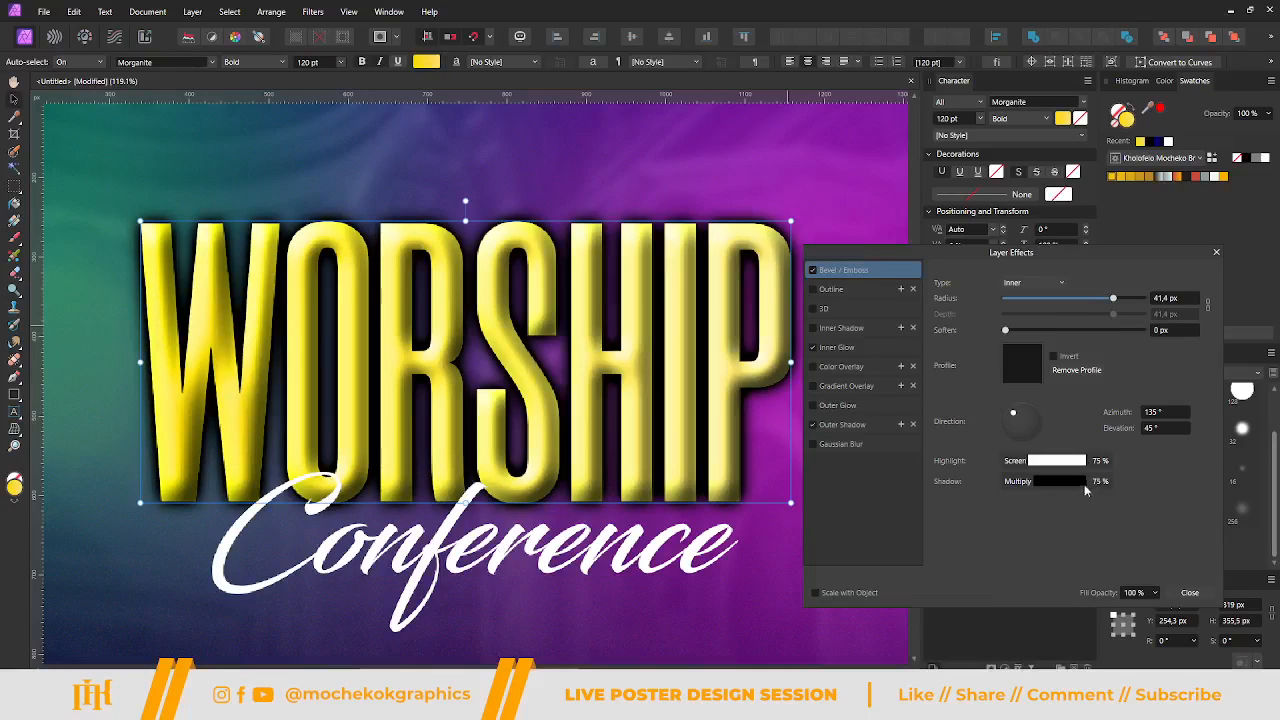
Set the WORSHIP bevel's shadow colour to orange, RGB 255, 123, 0.
{"action": "left_click", "coordinate": [1075, 486]}
{"action": "left_click", "coordinate": [1083, 526]}
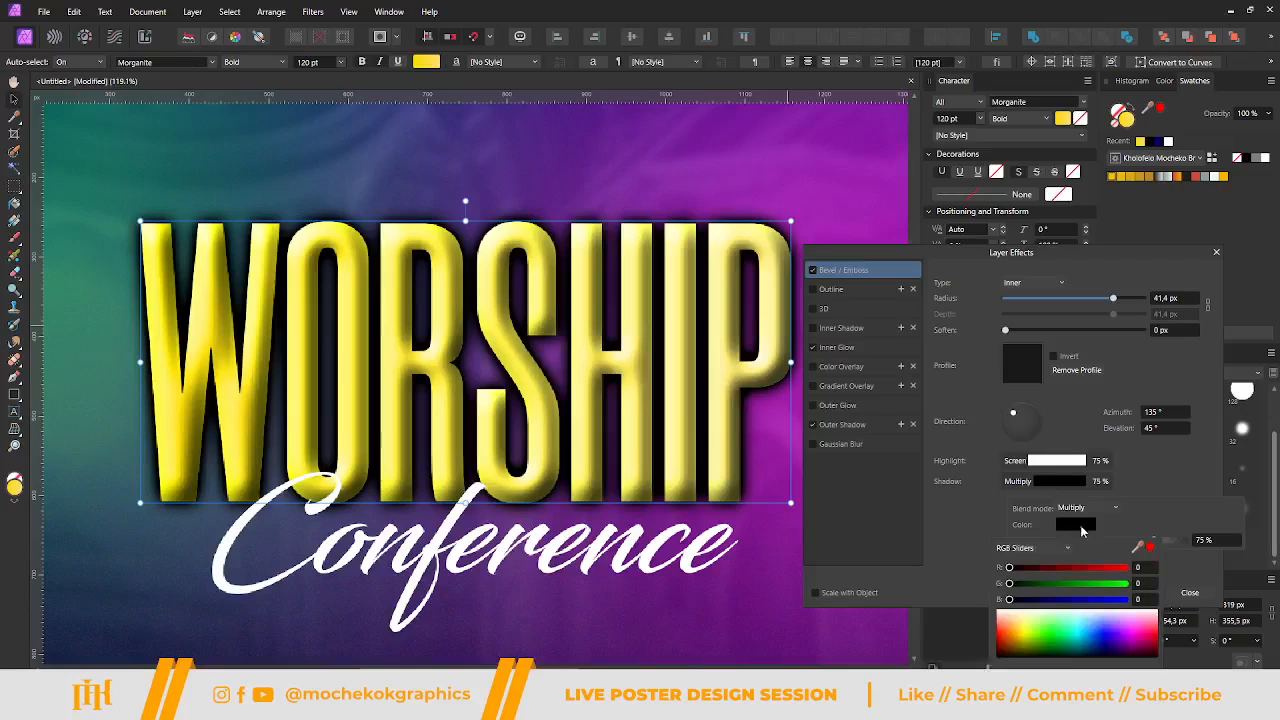
{"action": "left_click_drag", "start_coordinate": [1105, 584], "coordinate": [1065, 583]}
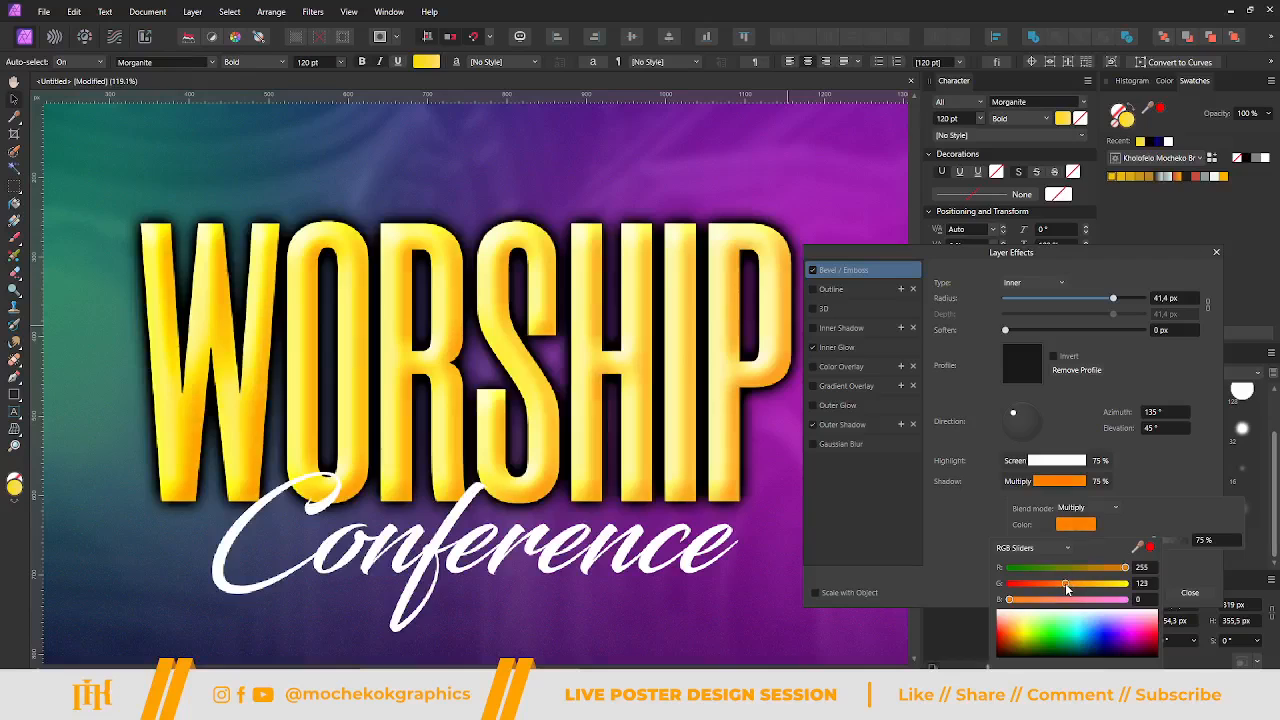
Set the WORSHIP bevel's highlight colour to pale yellow, RGB 255, 255, 148, and turn on Scale with Object for the effects.
{"action": "left_click", "coordinate": [1062, 463]}
{"action": "left_click", "coordinate": [1076, 504]}
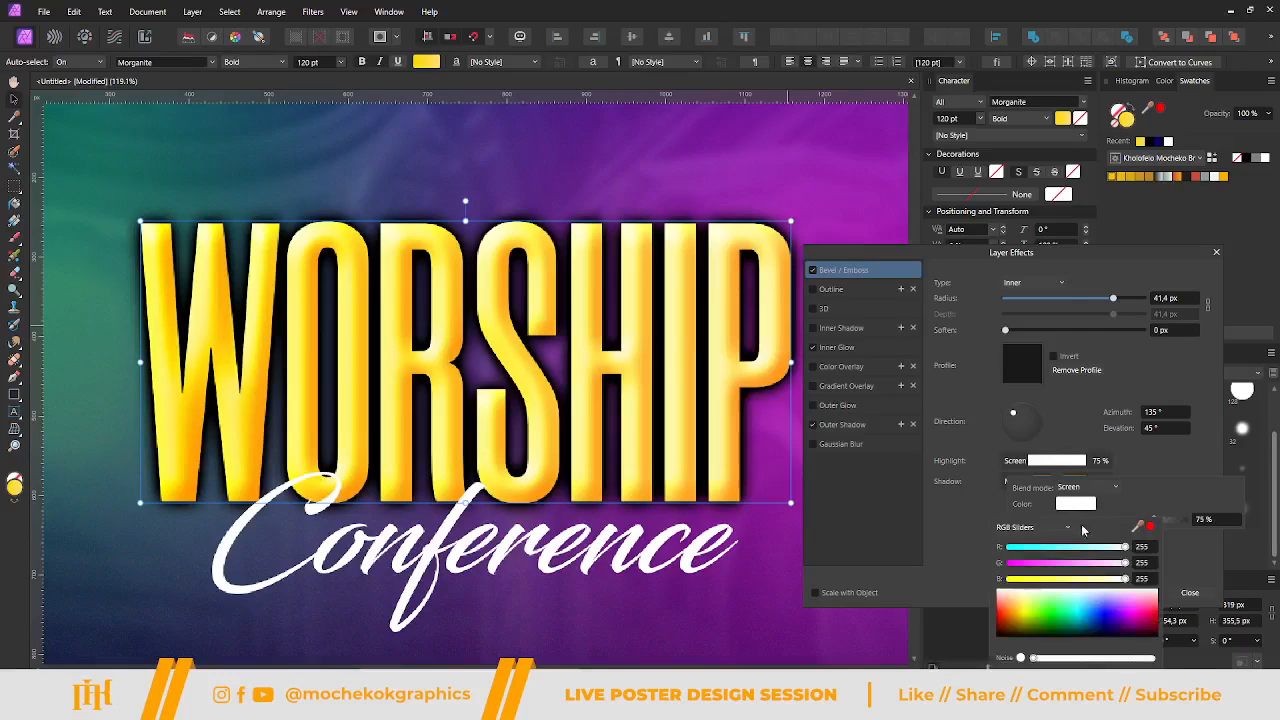
{"action": "left_click_drag", "start_coordinate": [1113, 581], "coordinate": [1078, 586]}
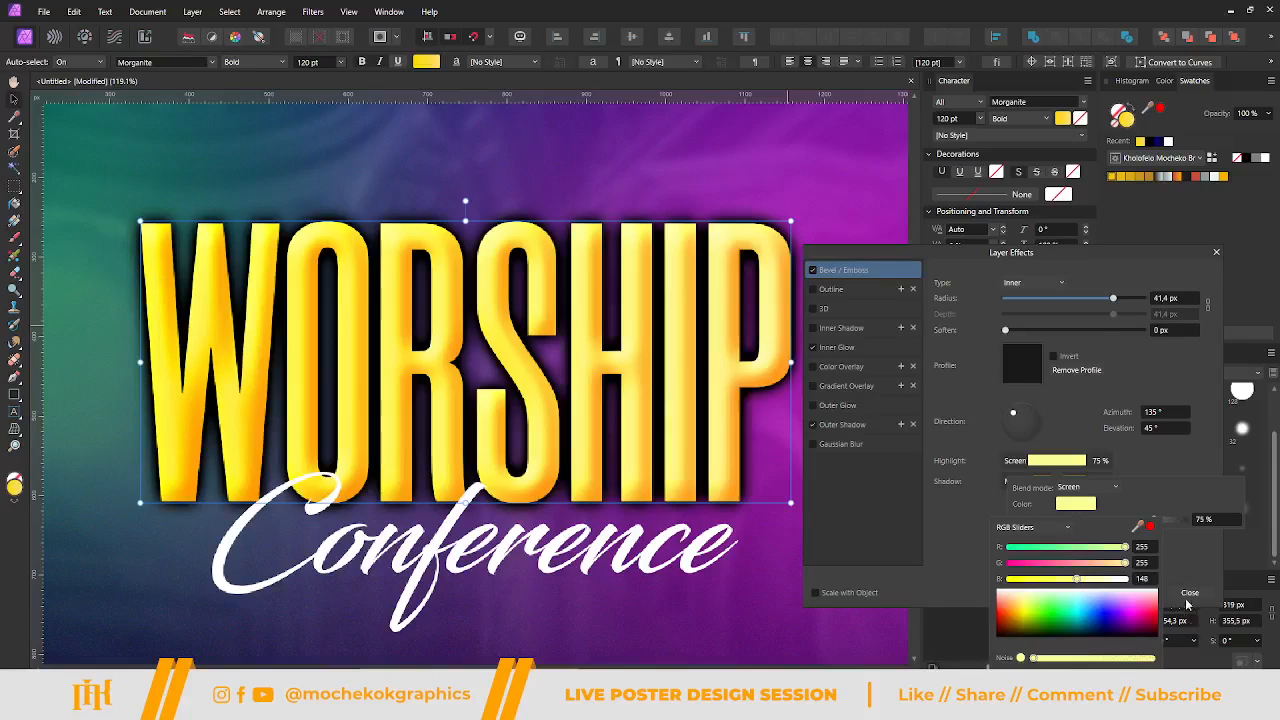
{"action": "left_click", "coordinate": [845, 597]}
{"action": "left_click", "coordinate": [826, 595]}
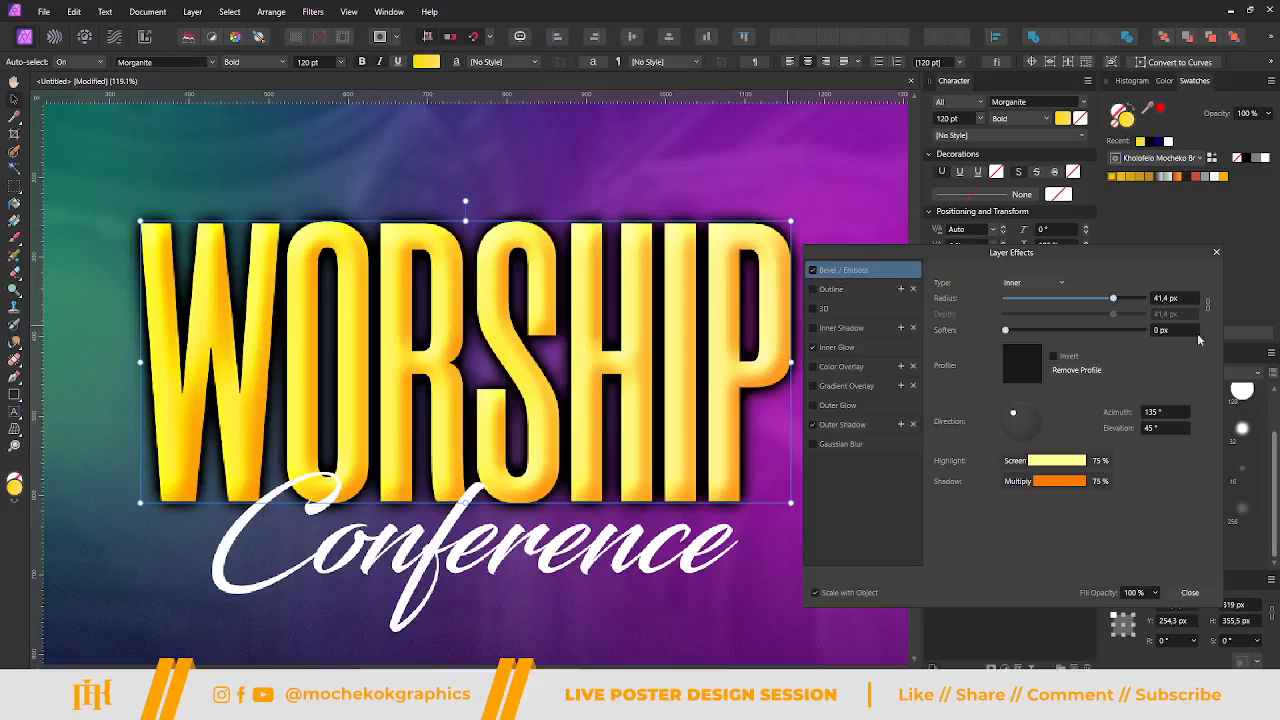
{"action": "left_click", "coordinate": [1216, 252]}
Raise the Conference script further over WORSHIP and give it an outer shadow with 100% opacity, 23.8 px radius and 57% intensity.
{"action": "left_click", "coordinate": [524, 540]}
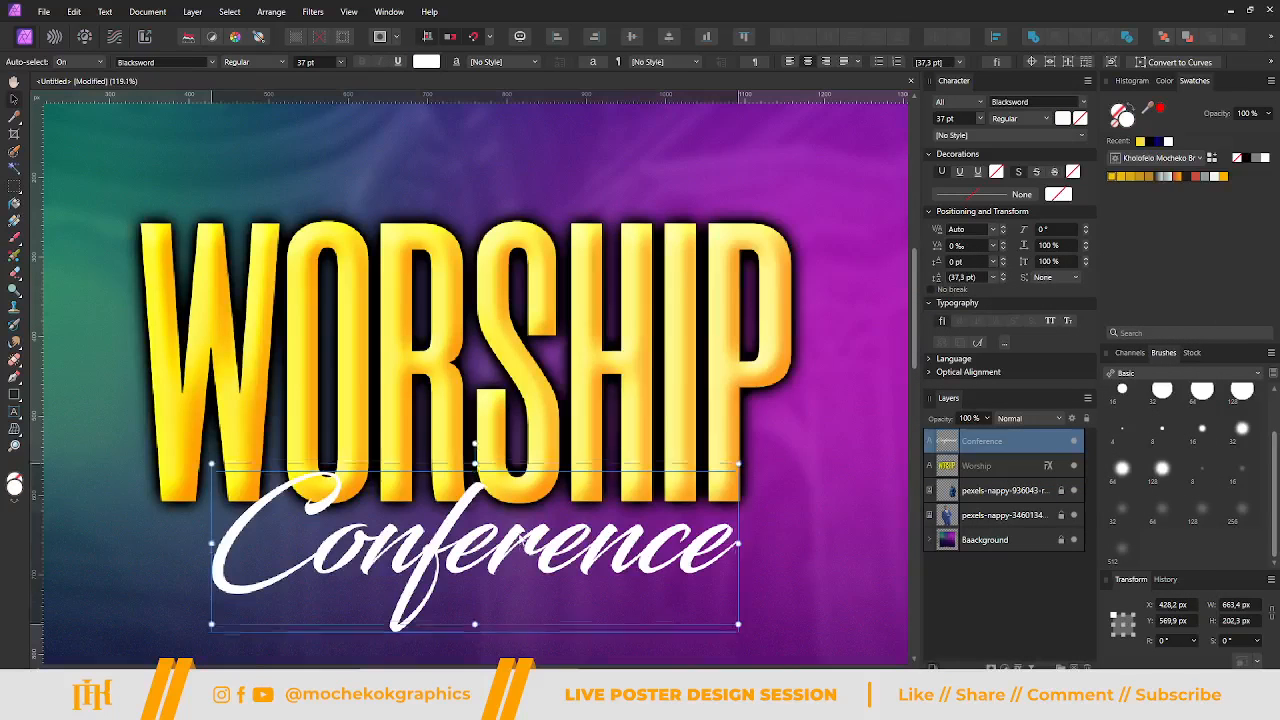
{"action": "left_click_drag", "start_coordinate": [521, 556], "coordinate": [521, 538]}
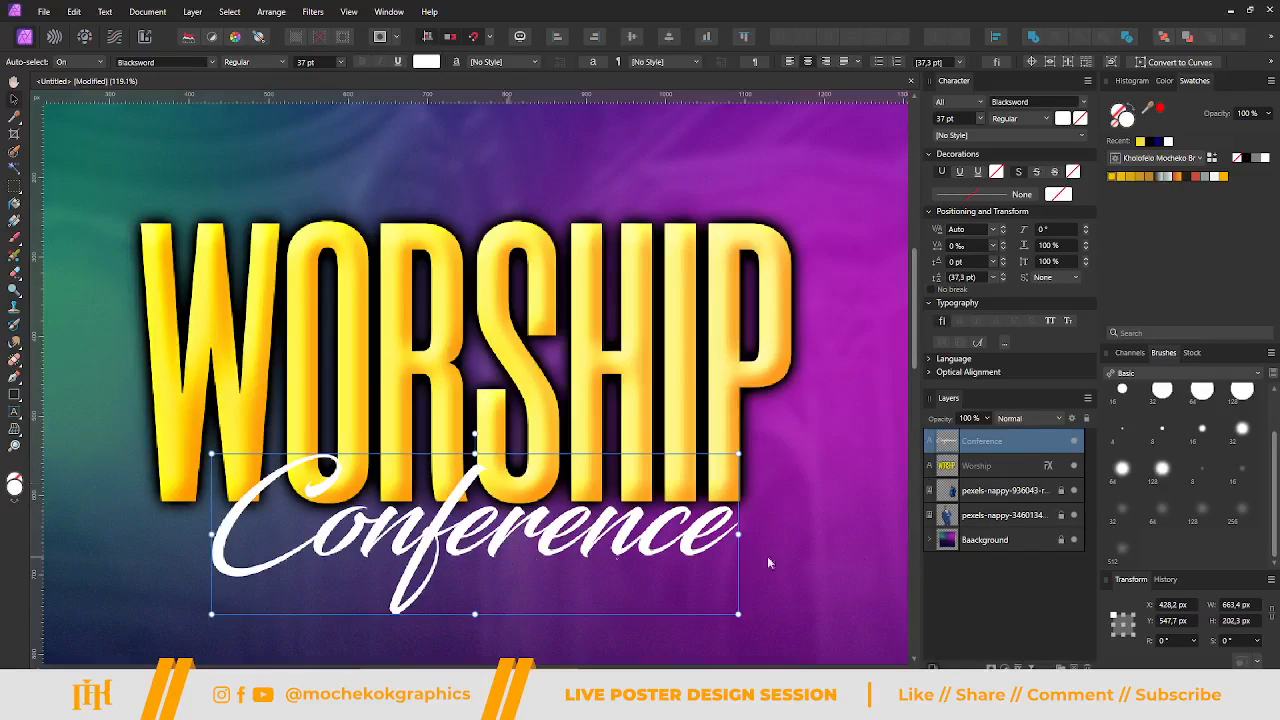
{"action": "left_click", "coordinate": [1018, 667]}
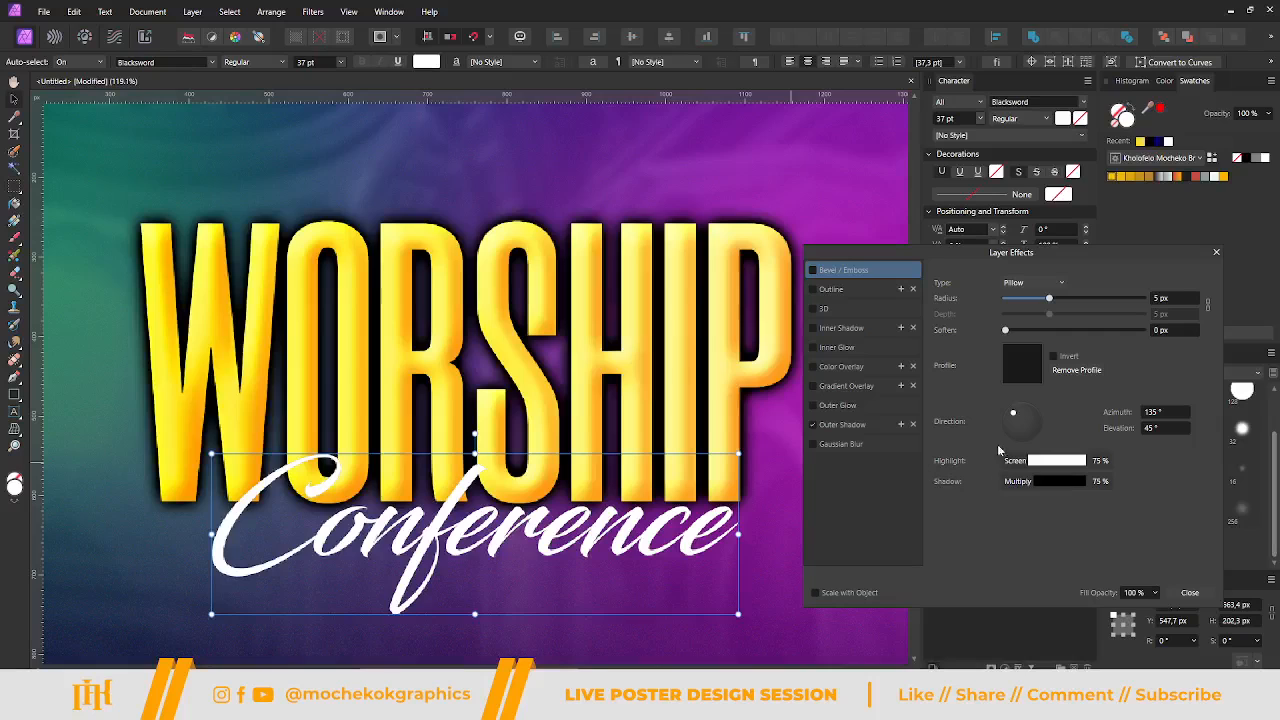
{"action": "left_click", "coordinate": [870, 425]}
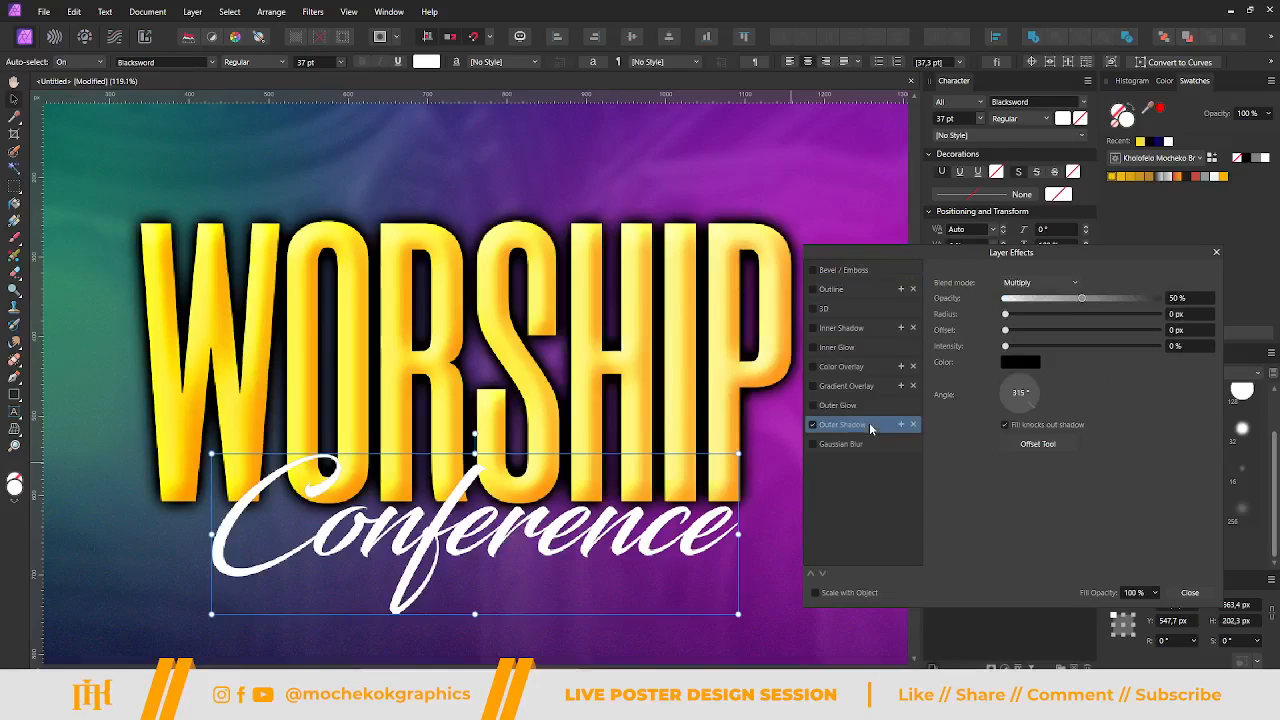
{"action": "left_click_drag", "start_coordinate": [1099, 302], "coordinate": [1190, 300]}
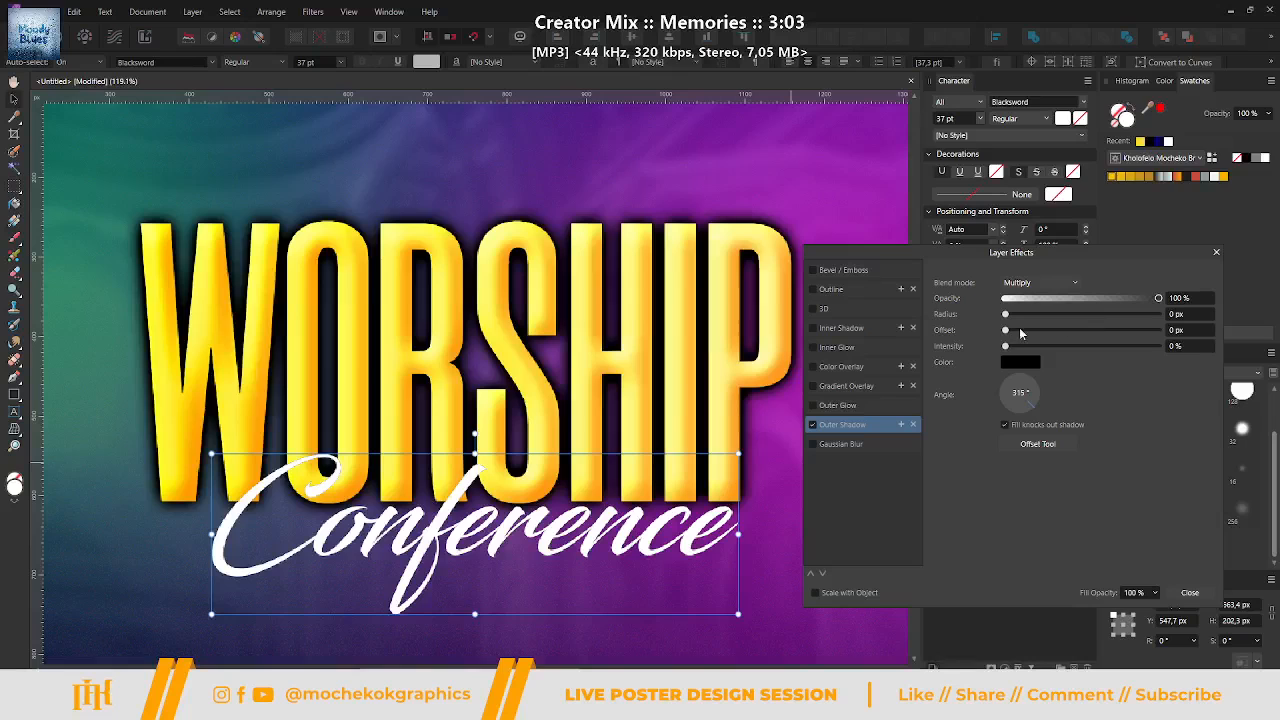
{"action": "left_click_drag", "start_coordinate": [1022, 318], "coordinate": [1092, 350]}
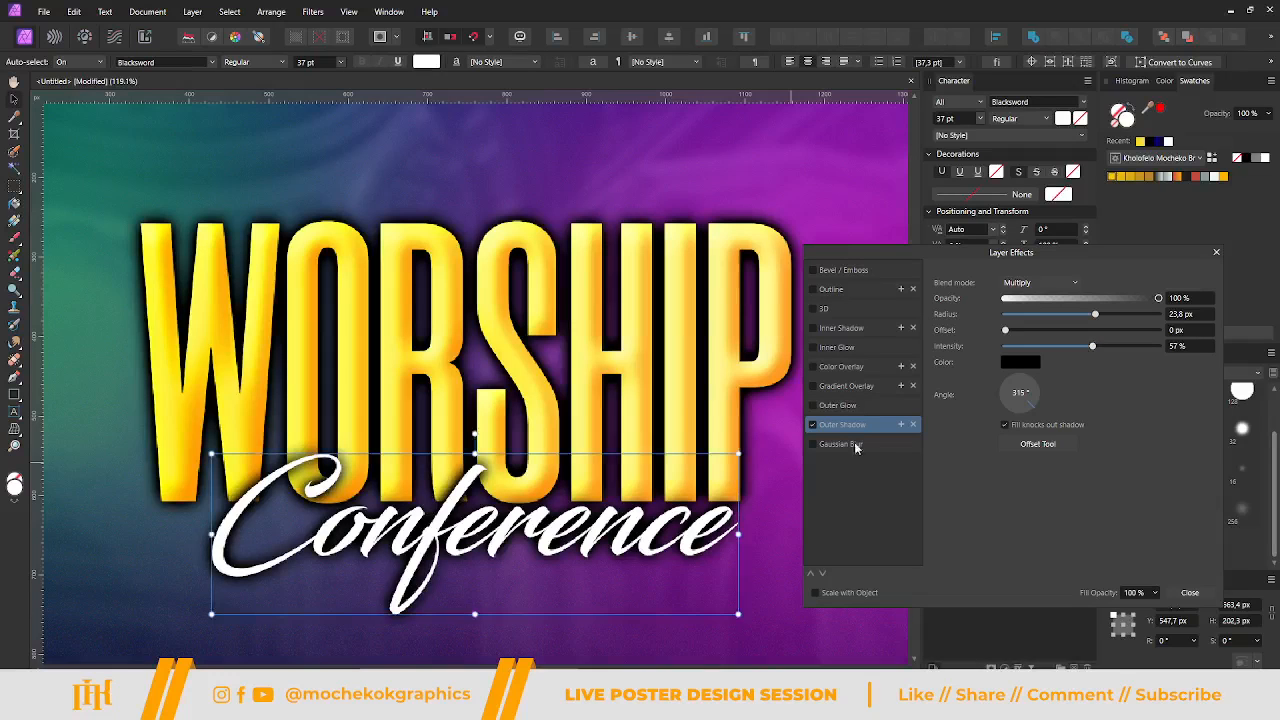
Apply a 3D layer effect with a 15.2 px radius to the Conference script.
{"action": "left_click", "coordinate": [812, 309]}
{"action": "left_click", "coordinate": [828, 310]}
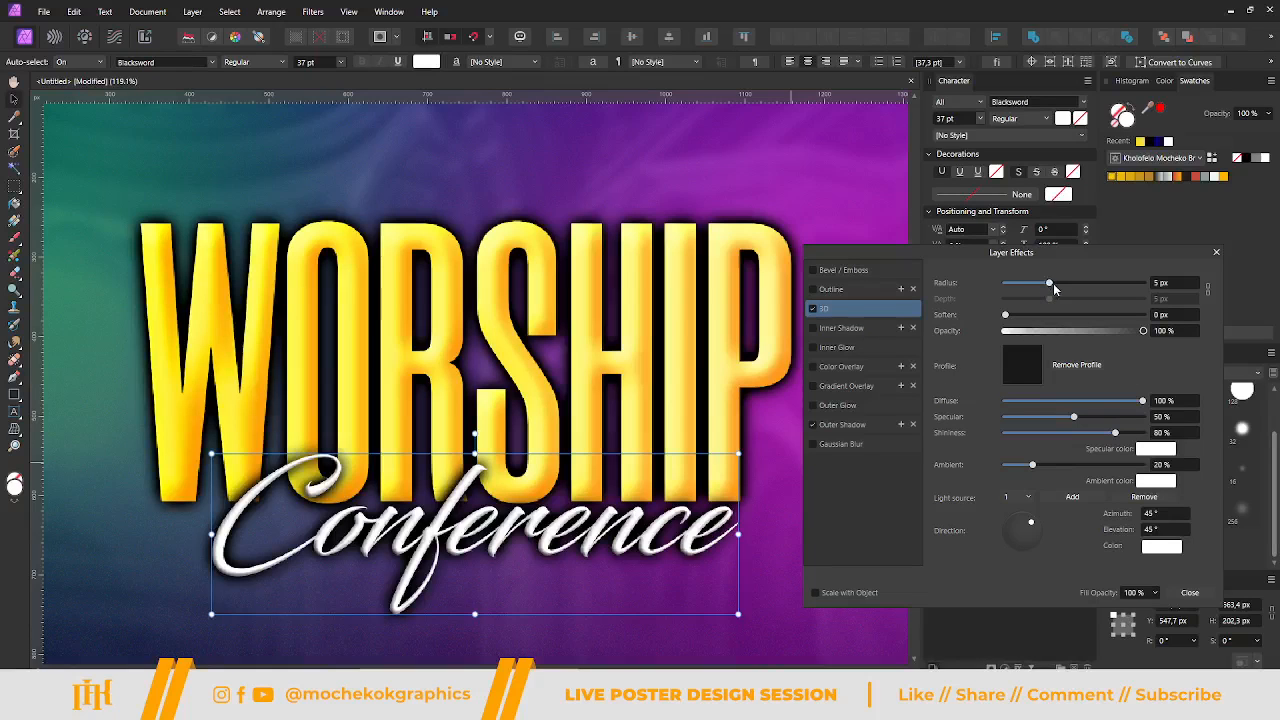
{"action": "mouse_move", "coordinate": [1051, 288]}
{"action": "left_mouse_down"}
{"action": "mouse_move", "coordinate": [1093, 299]}
{"action": "mouse_move", "coordinate": [1074, 301]}
{"action": "left_mouse_up"}
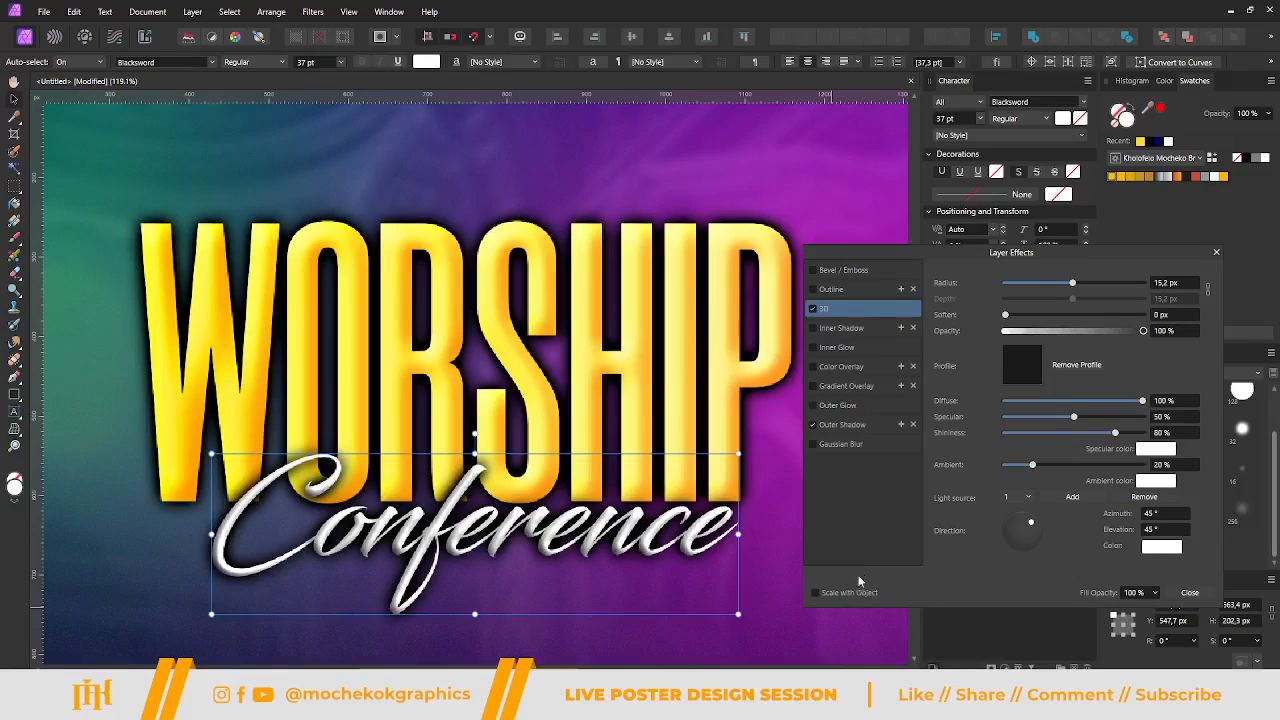
{"action": "left_click", "coordinate": [1191, 597]}
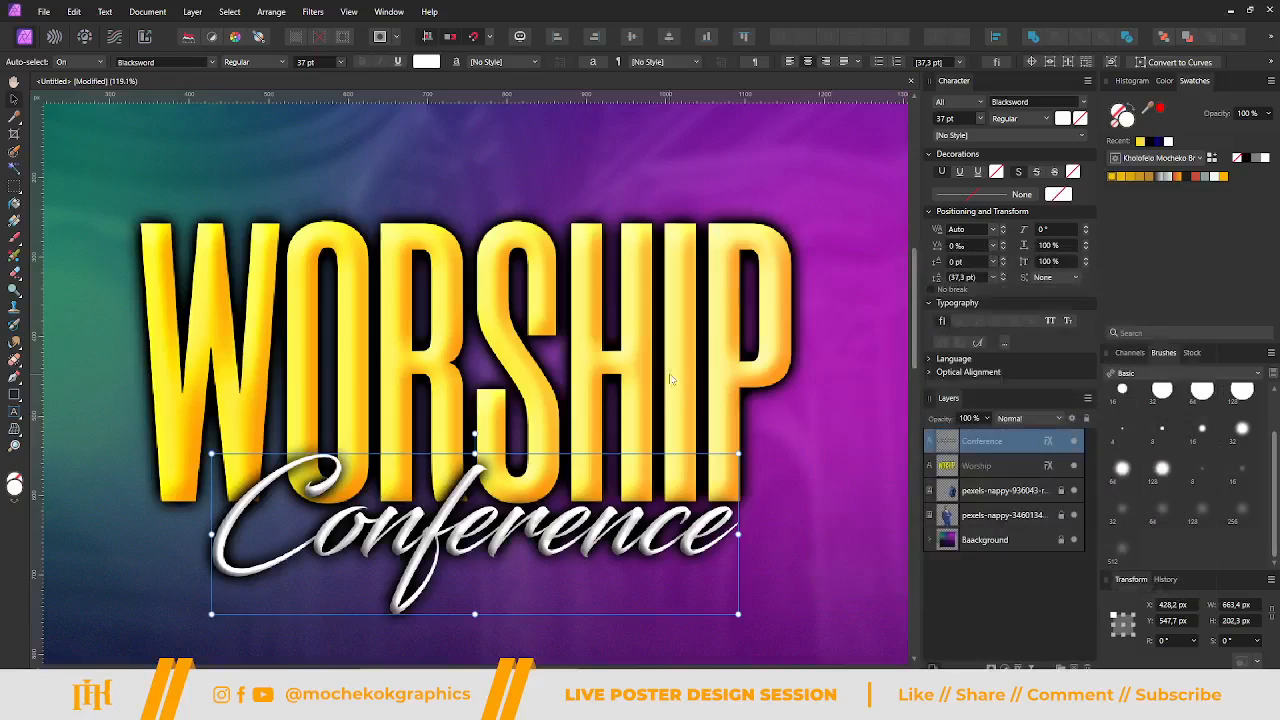
Select the WORSHIP and Conference lines together and move them up to about Y 188 px.
{"action": "scroll", "coordinate": [597, 377], "scroll_direction": "down", "scroll_amount": 4}
{"action": "scroll", "coordinate": [597, 377], "scroll_direction": "up", "scroll_amount": 2}
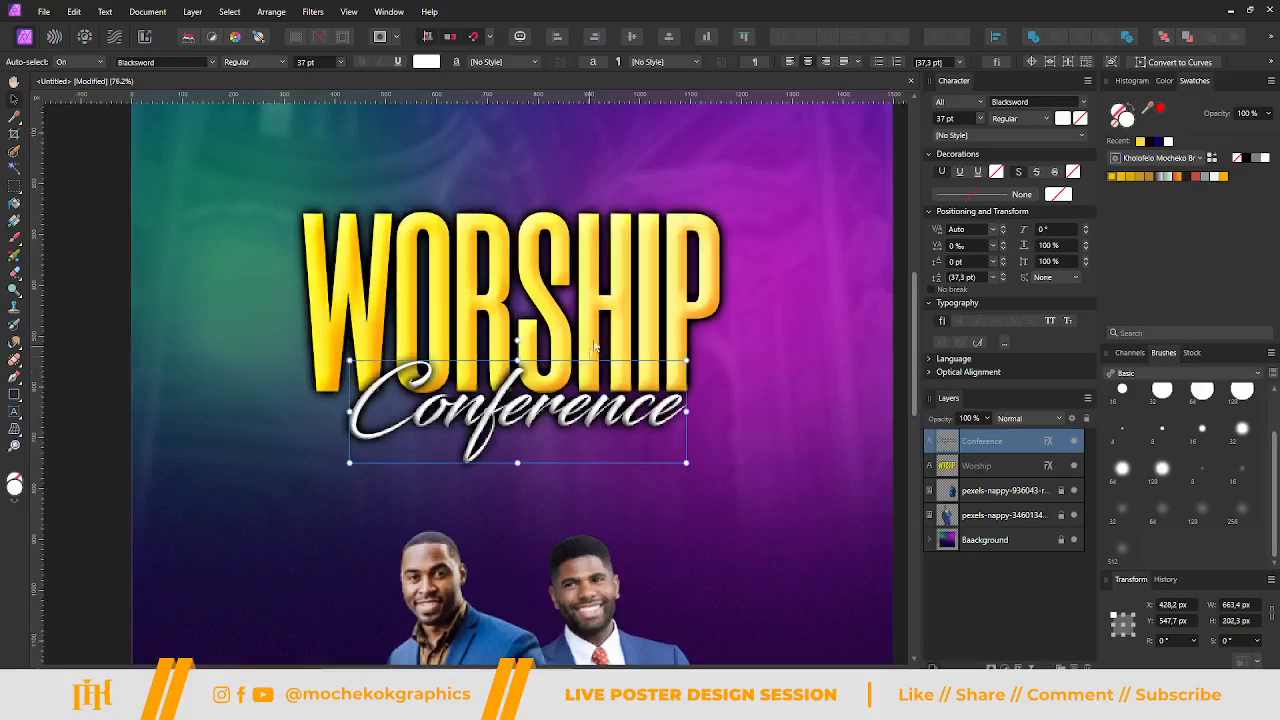
{"action": "left_click", "coordinate": [612, 332], "text": "shift"}
{"action": "left_click_drag", "start_coordinate": [612, 332], "coordinate": [624, 266]}
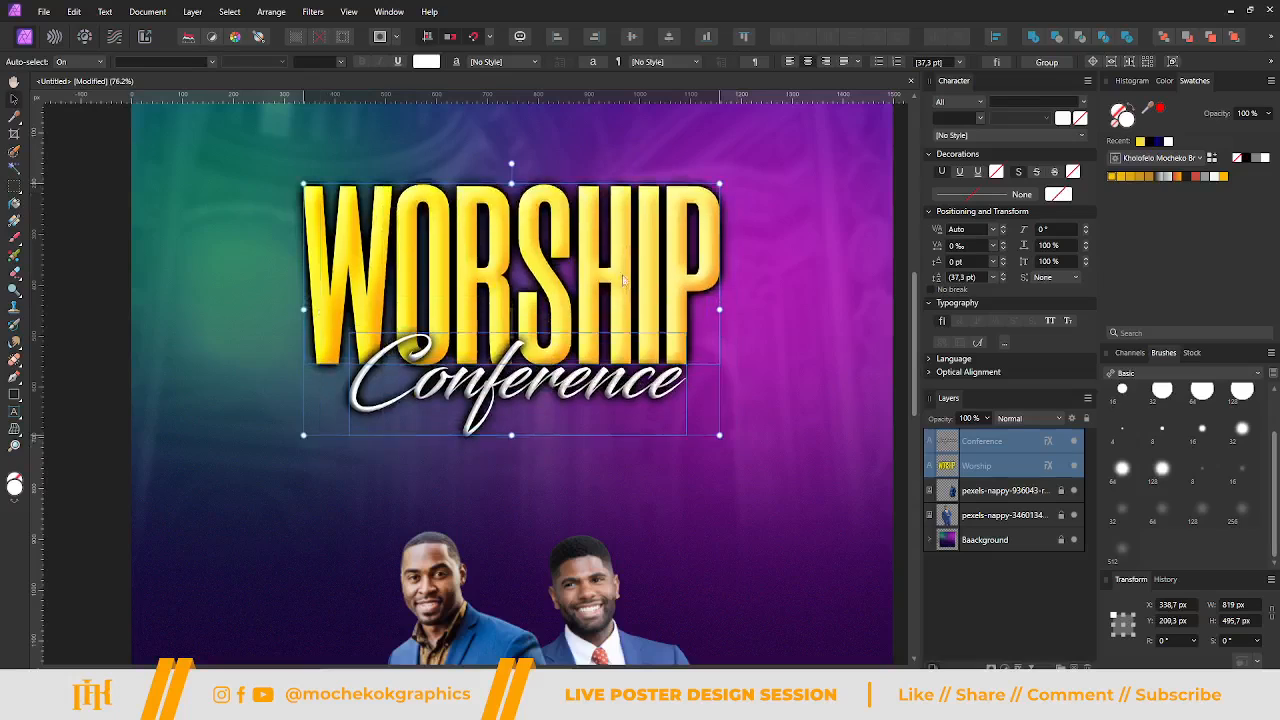
Centre the WORSHIP and Conference lines horizontally on each other, and centre each of them on the page.
{"action": "left_click", "coordinate": [669, 40]}
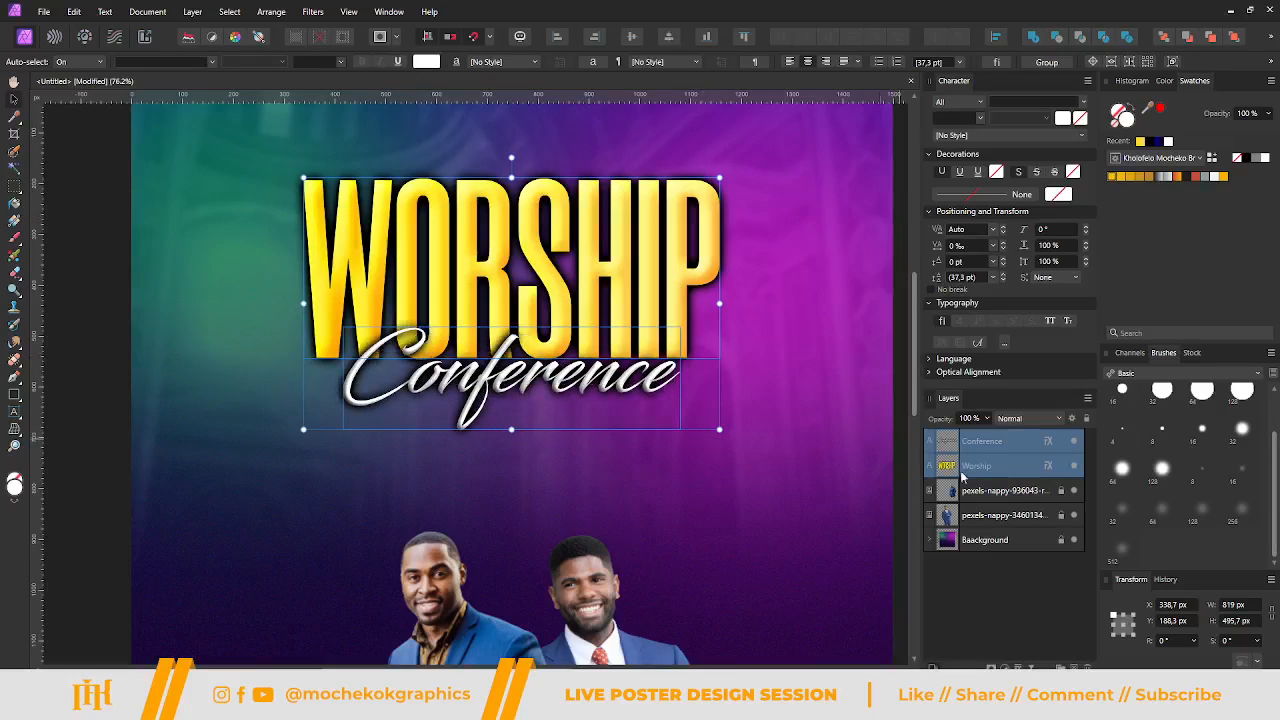
{"action": "left_click", "coordinate": [674, 40]}
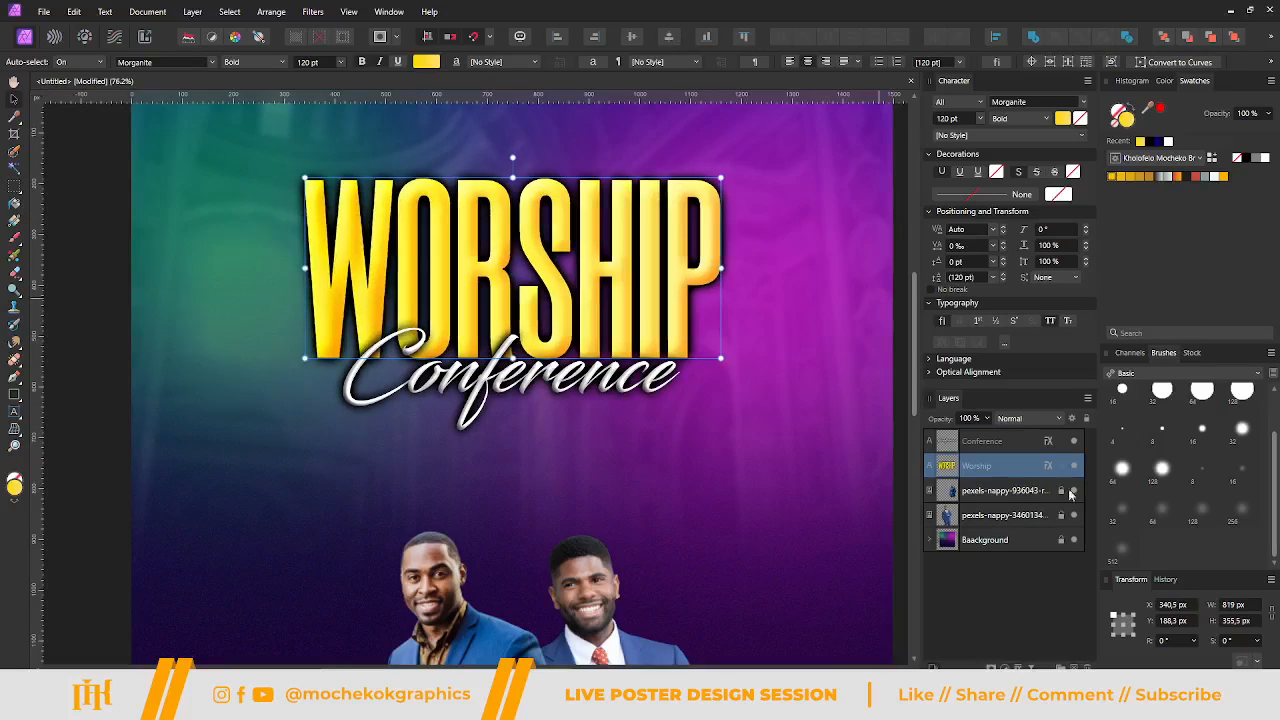
{"action": "left_click", "coordinate": [999, 444]}
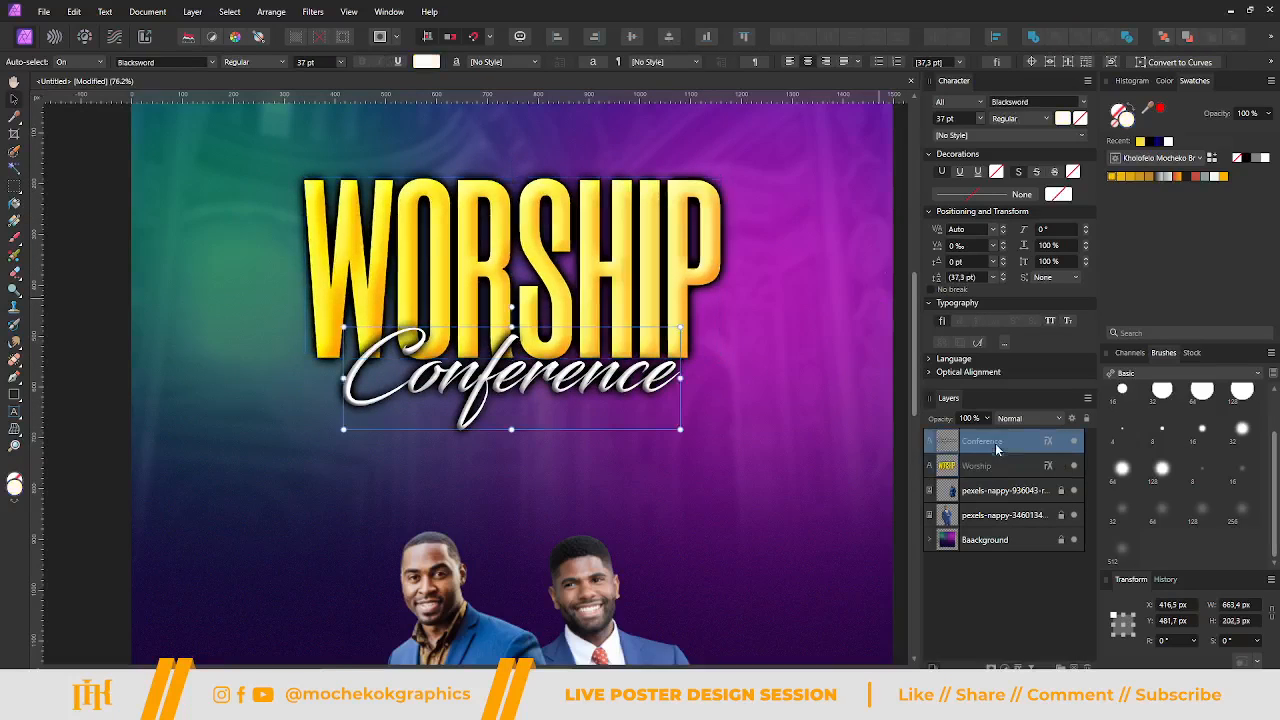
{"action": "left_click", "coordinate": [674, 40]}
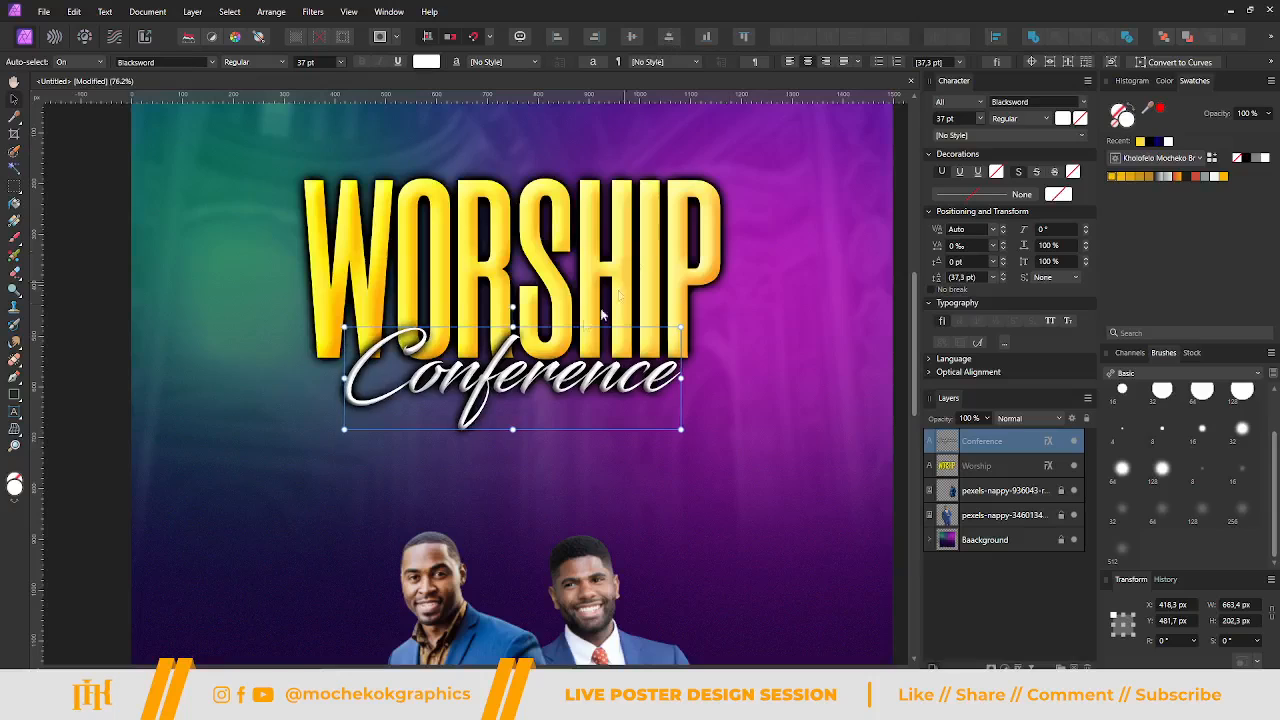
Select the WORSHIP and Conference lines together and move them down to about Y 232 px, keeping them centred on the page.
{"action": "left_click", "coordinate": [998, 466], "text": "shift"}
{"action": "scroll", "coordinate": [643, 270], "scroll_direction": "up", "scroll_amount": 2}
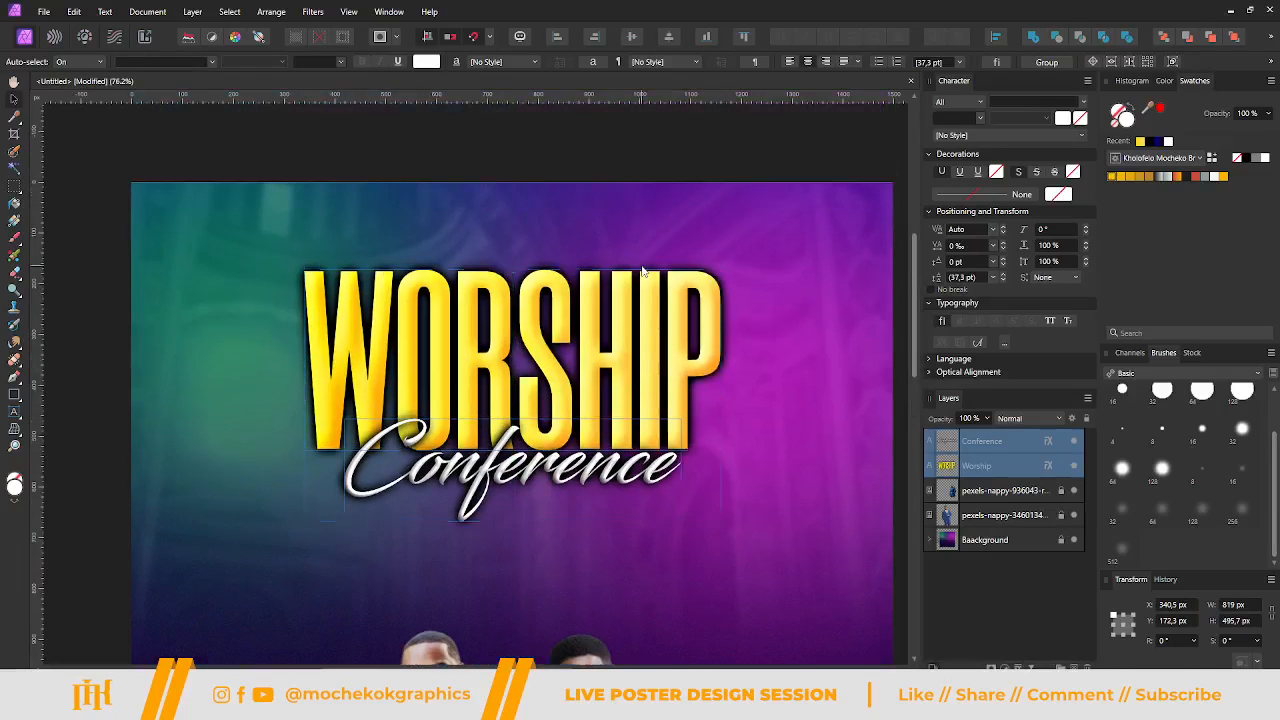
{"action": "left_click_drag", "start_coordinate": [632, 350], "coordinate": [632, 375]}
{"action": "scroll", "coordinate": [632, 375], "scroll_direction": "down", "scroll_amount": 3}
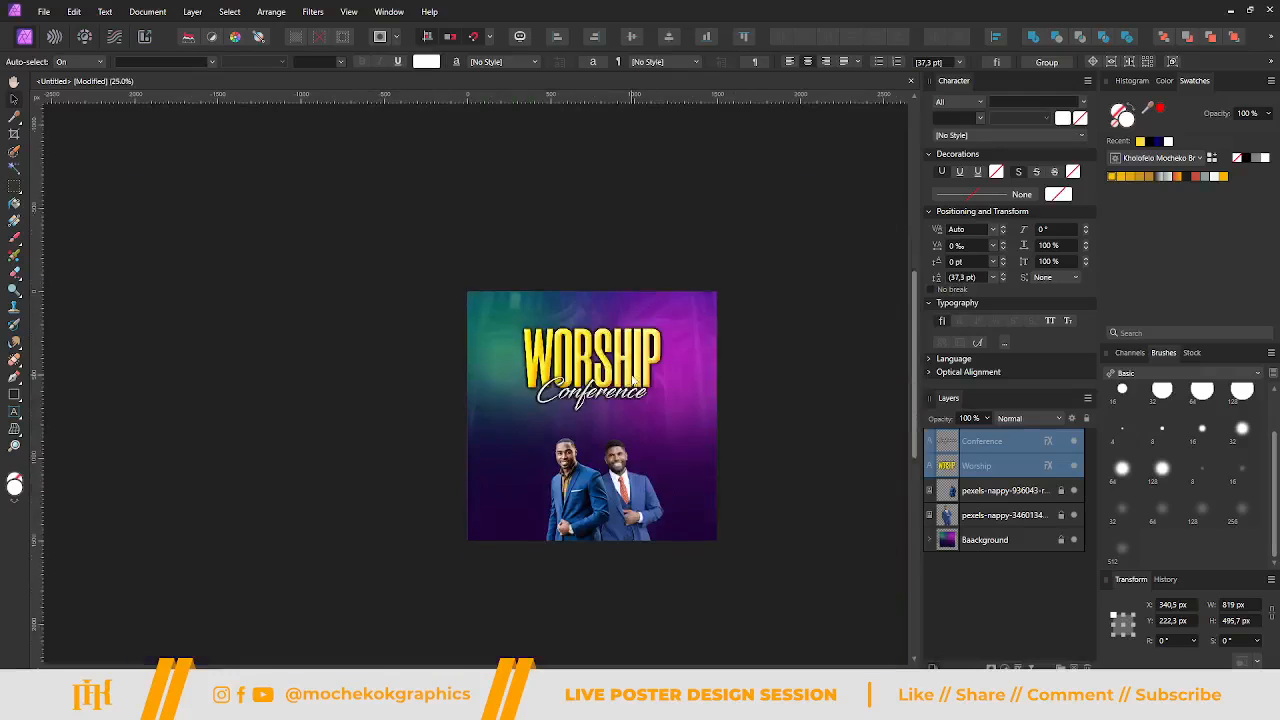
{"action": "scroll", "coordinate": [631, 375], "scroll_direction": "up", "scroll_amount": 3}
{"action": "left_click_drag", "start_coordinate": [568, 274], "coordinate": [569, 279]}
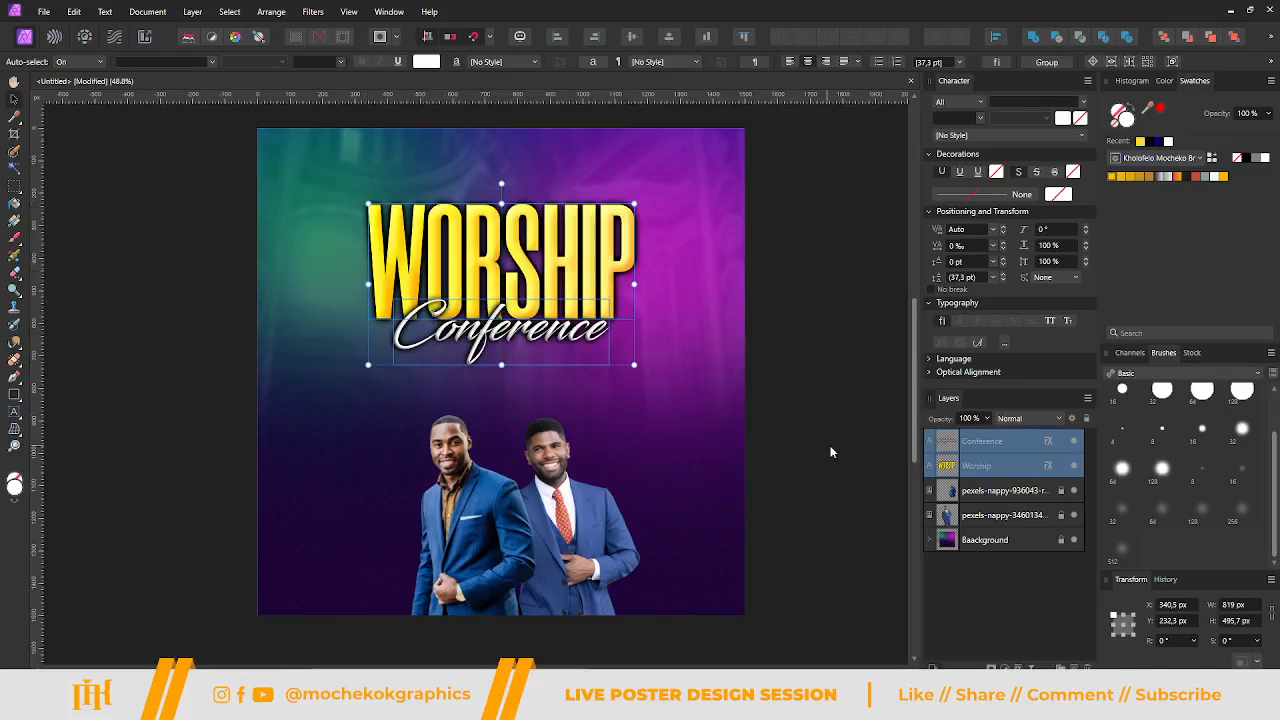
{"action": "left_click", "coordinate": [830, 452]}
Draw a green rectangle about 1310 × 143 px across the poster's lower edge, over the two men, at about X 90 px, Y 1317 px.
{"action": "scroll", "coordinate": [766, 453], "scroll_direction": "down", "scroll_amount": 2}
{"action": "scroll", "coordinate": [676, 510], "scroll_direction": "up", "scroll_amount": 1}
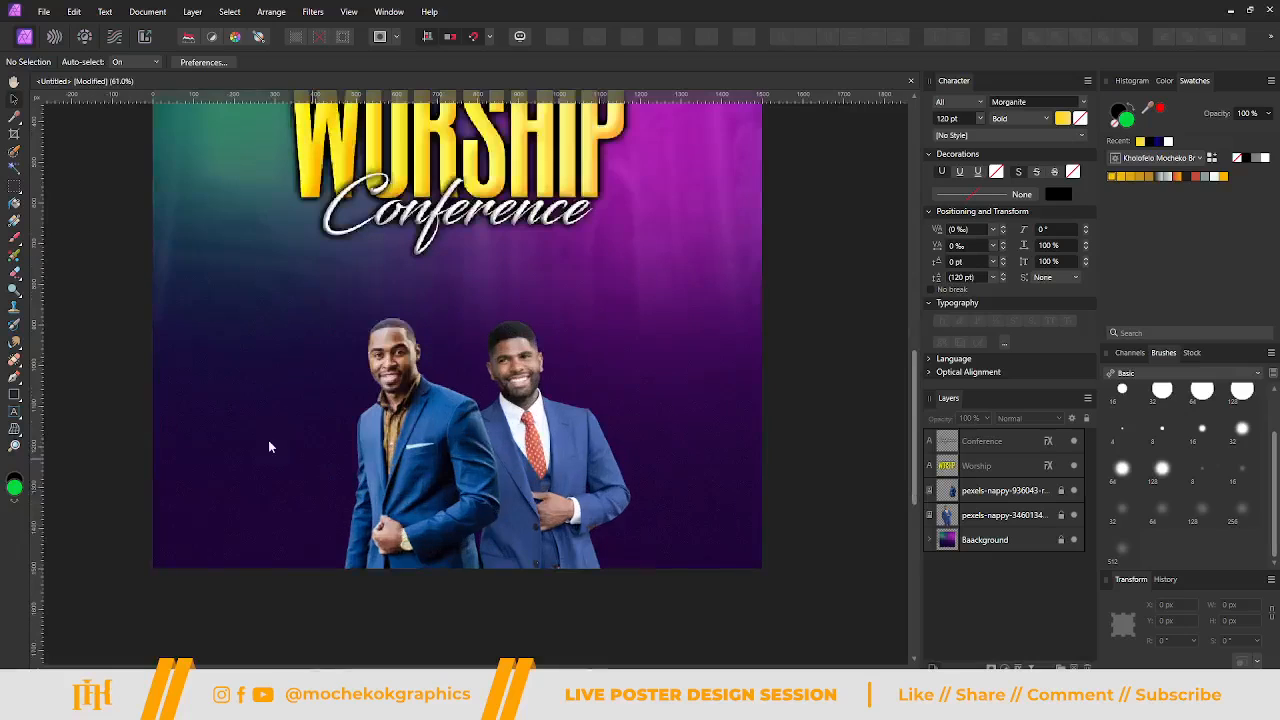
{"action": "left_click", "coordinate": [15, 394]}
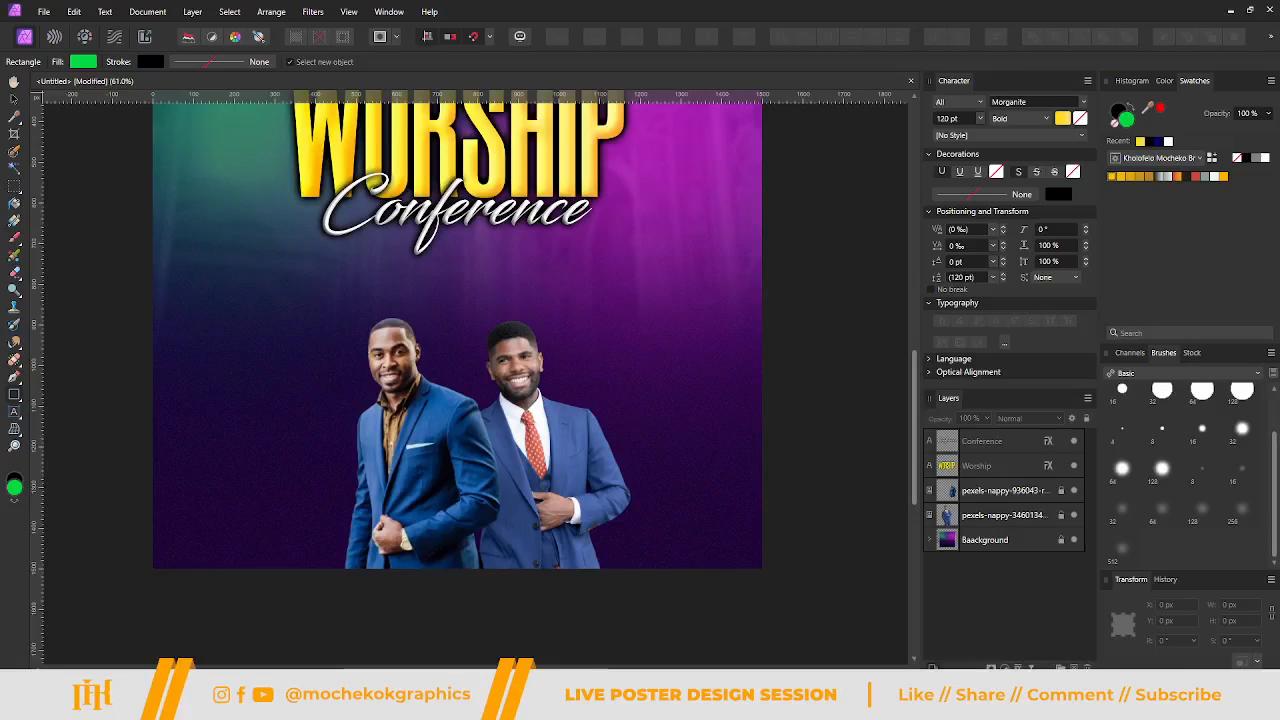
{"action": "scroll", "coordinate": [730, 566], "scroll_direction": "down", "scroll_amount": 2}
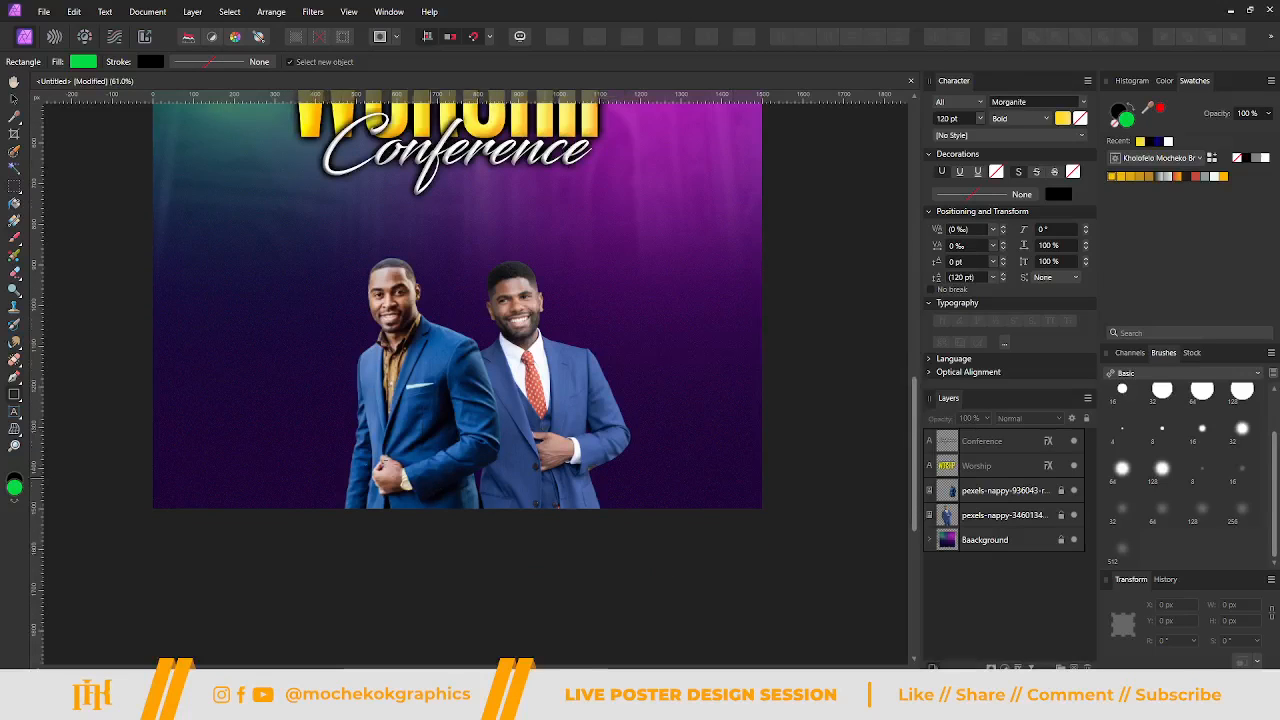
{"action": "mouse_move", "coordinate": [189, 433]}
{"action": "left_mouse_down"}
{"action": "mouse_move", "coordinate": [573, 493]}
{"action": "mouse_move", "coordinate": [722, 492]}
{"action": "left_mouse_up"}
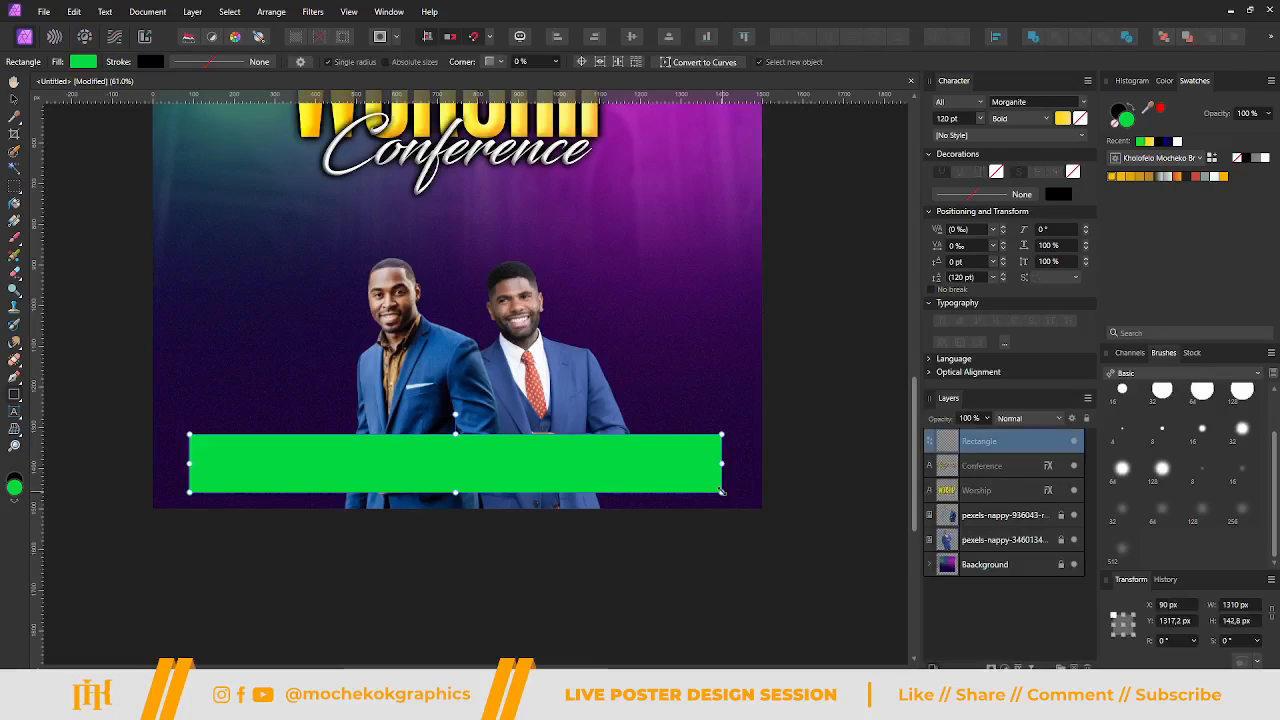
Show the grid and resize the green rectangle over the speakers' lower bodies to about 1199 × 150 px, inset from both poster edges.
{"action": "key", "text": "ctrl+apostrophe"}
{"action": "scroll", "coordinate": [478, 495], "scroll_direction": "up", "scroll_amount": 2}
{"action": "scroll", "coordinate": [214, 422], "scroll_direction": "down", "scroll_amount": 2}
{"action": "scroll", "coordinate": [200, 426], "scroll_direction": "left", "scroll_amount": 1}
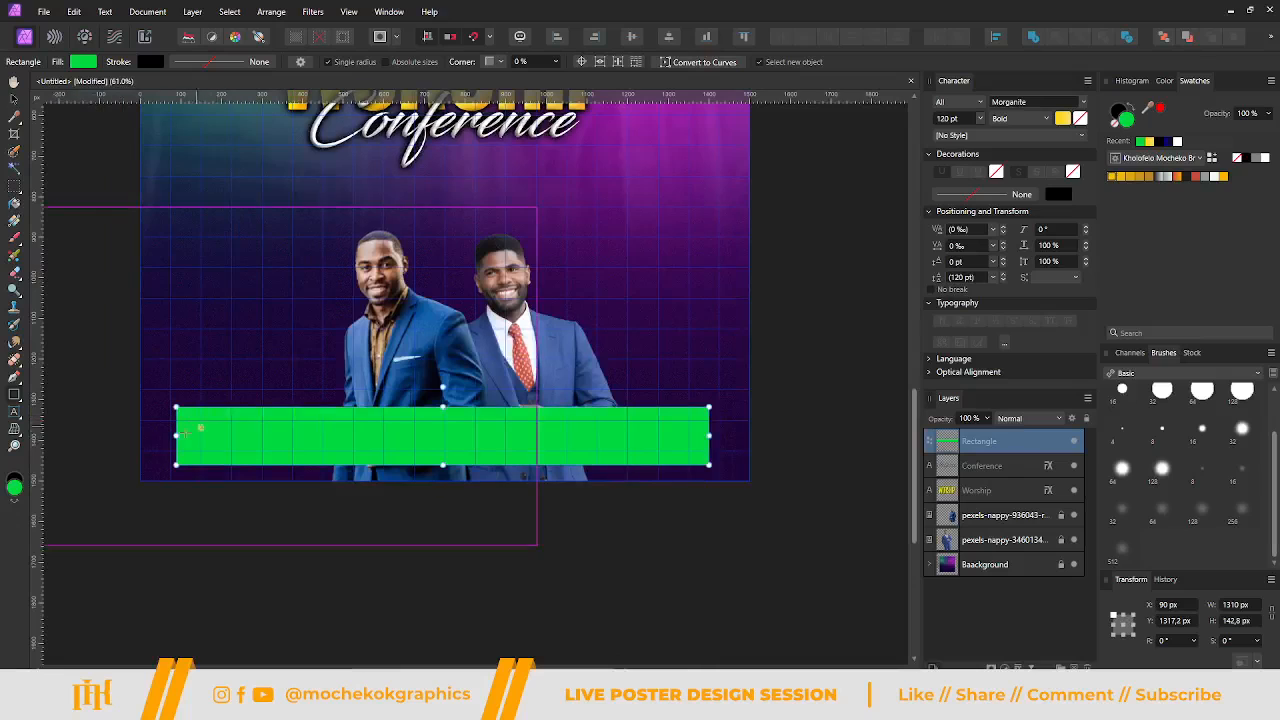
{"action": "left_click_drag", "start_coordinate": [176, 436], "coordinate": [201, 436]}
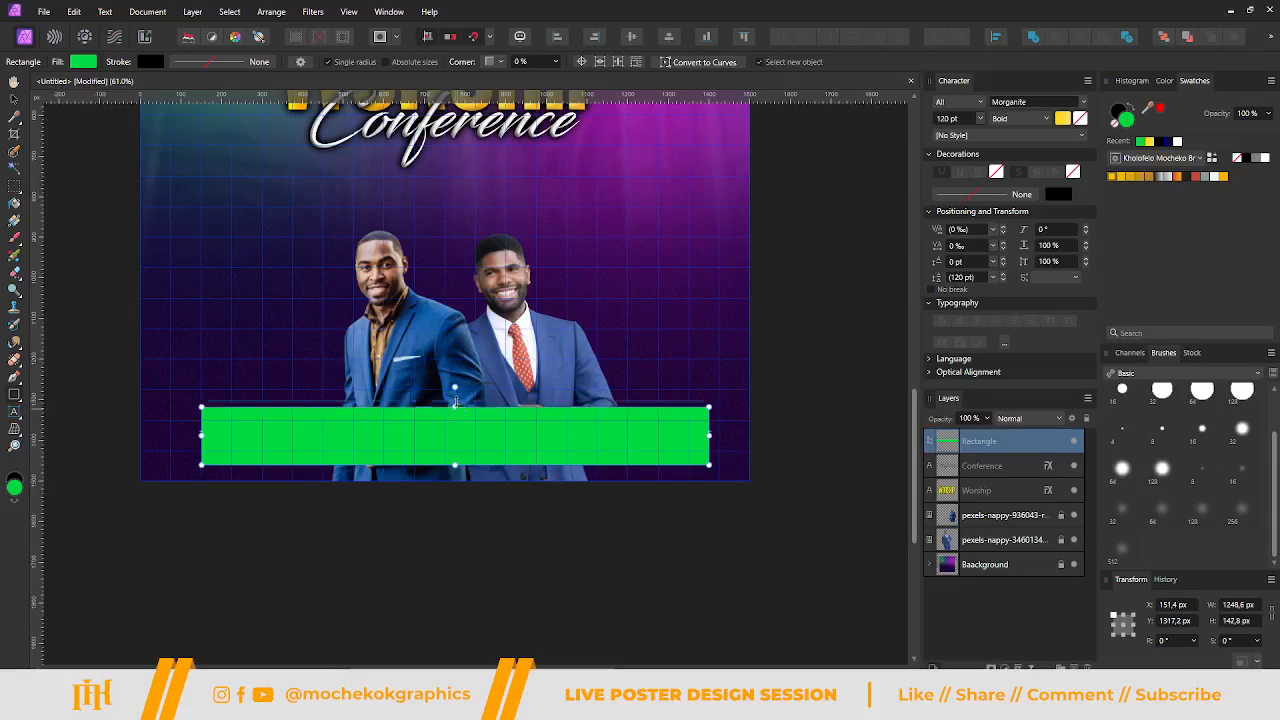
{"action": "left_click_drag", "start_coordinate": [457, 408], "coordinate": [456, 400]}
{"action": "left_click_drag", "start_coordinate": [455, 467], "coordinate": [455, 451]}
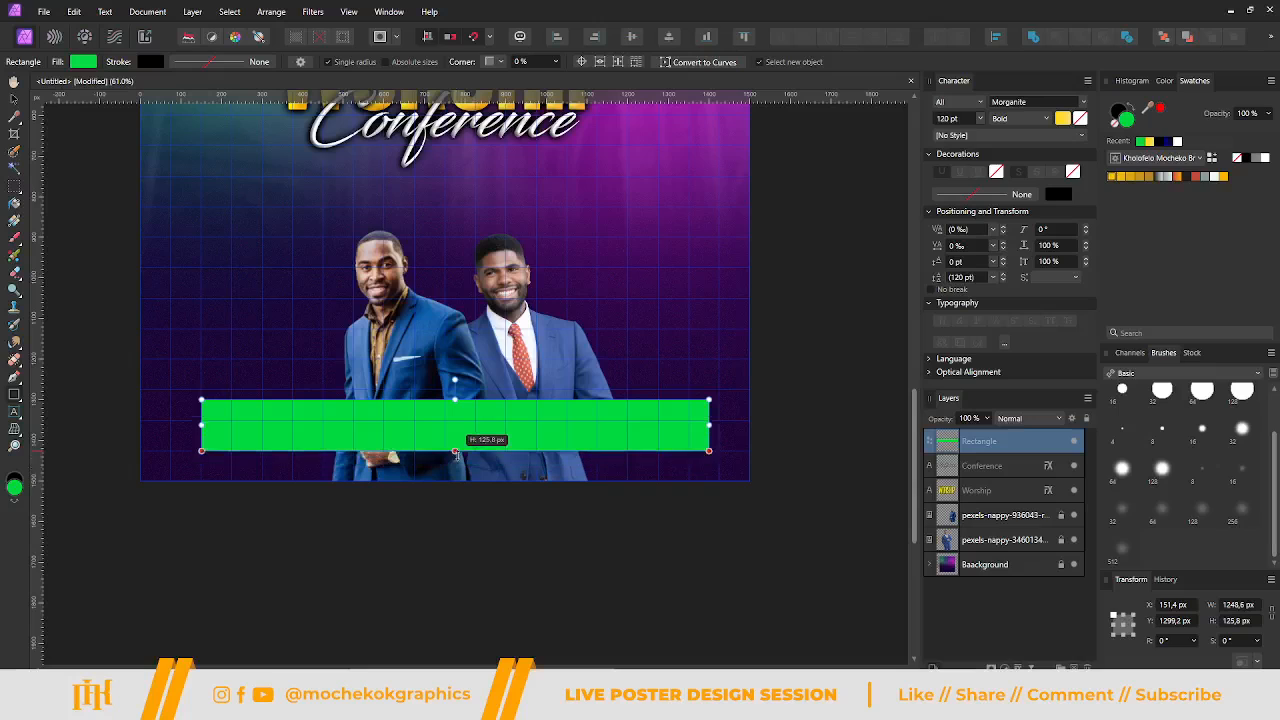
{"action": "left_click_drag", "start_coordinate": [708, 427], "coordinate": [689, 428]}
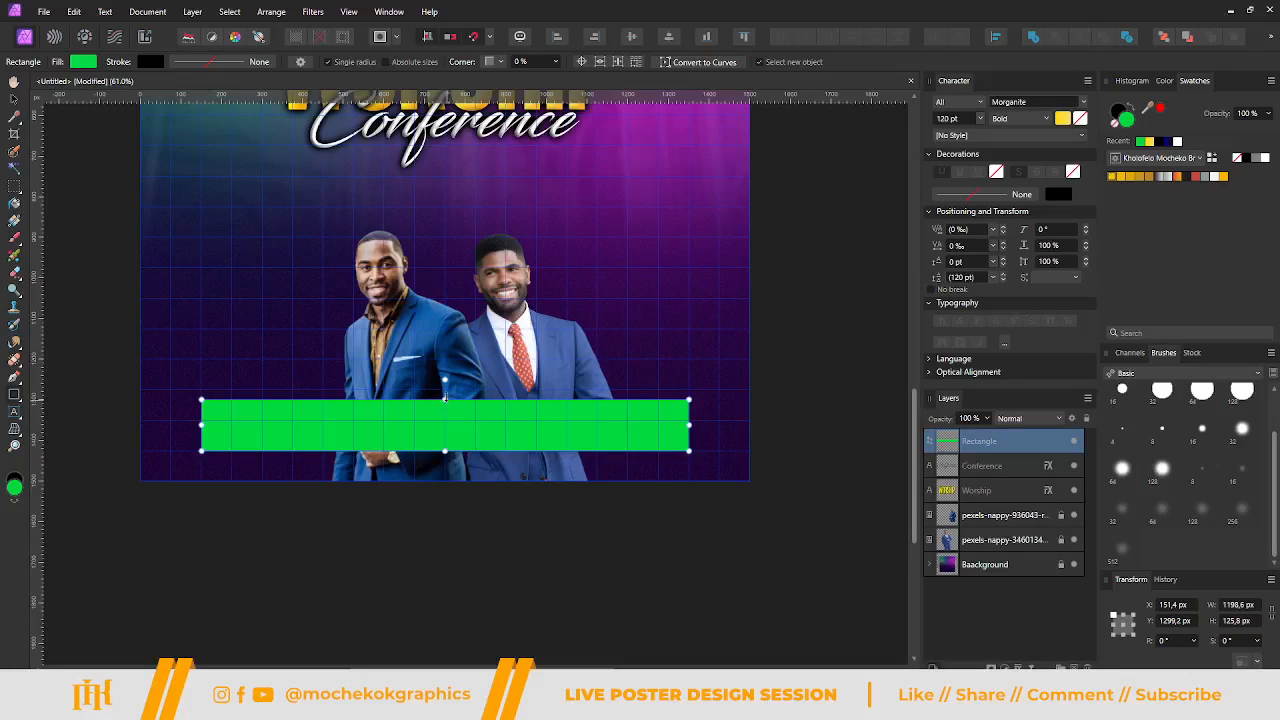
{"action": "left_click_drag", "start_coordinate": [445, 398], "coordinate": [445, 384]}
{"action": "key", "text": "ctrl+minus"}
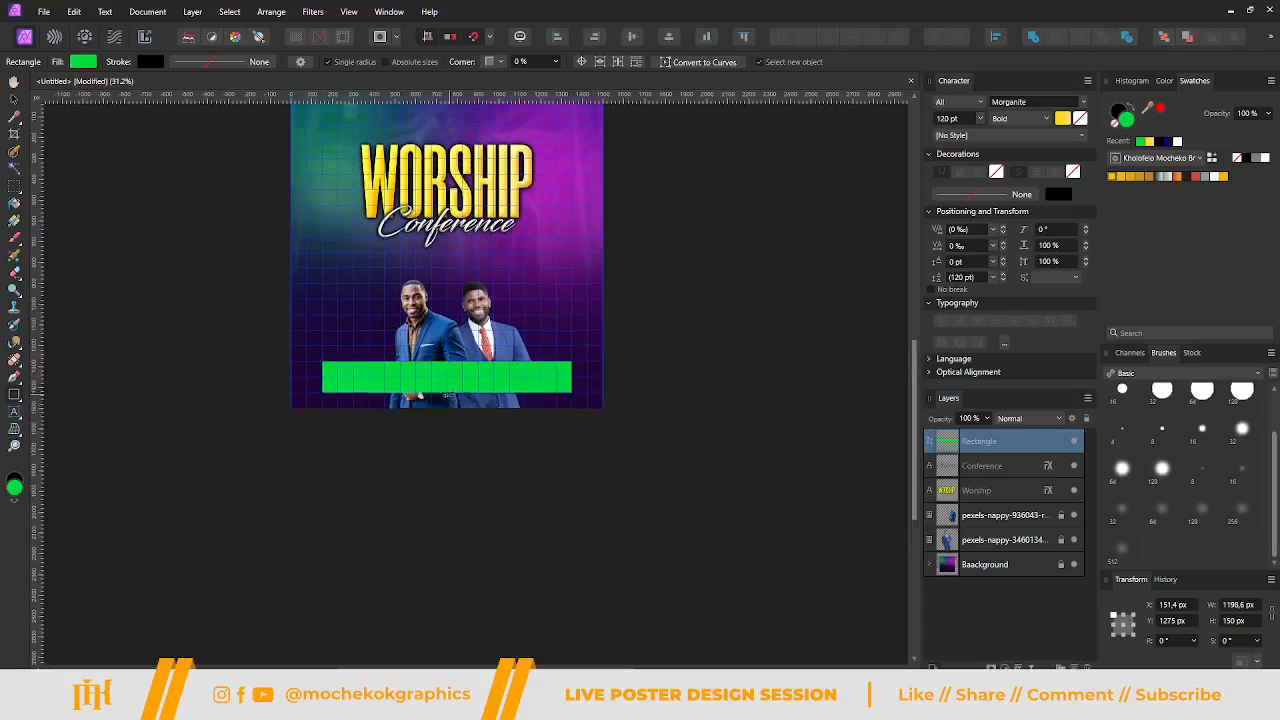
Fill the rectangle across the poster's lower area with the off-white palette swatch and deselect it.
{"action": "scroll", "coordinate": [446, 393], "scroll_direction": "up", "scroll_amount": 2}
{"action": "scroll", "coordinate": [472, 462], "scroll_direction": "up", "scroll_amount": 4}
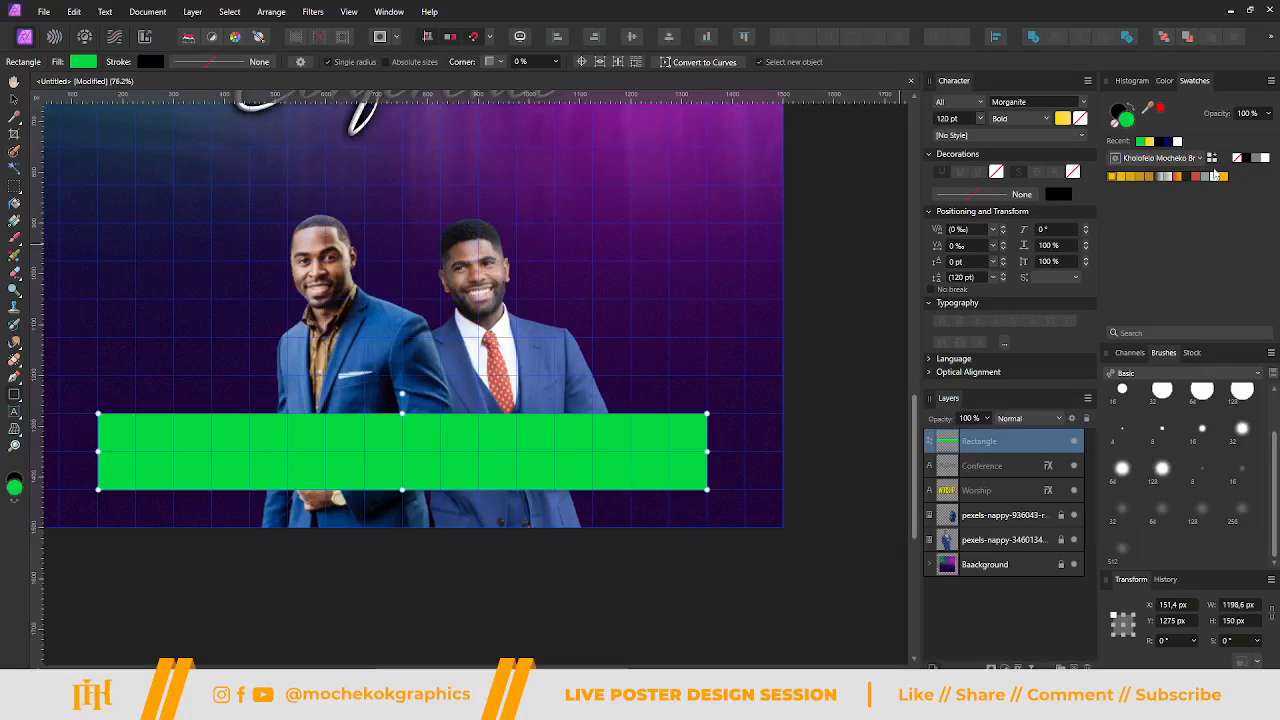
{"action": "left_click", "coordinate": [1214, 175]}
{"action": "scroll", "coordinate": [243, 400], "scroll_direction": "left", "scroll_amount": 2}
{"action": "scroll", "coordinate": [435, 355], "scroll_direction": "up", "scroll_amount": 2}
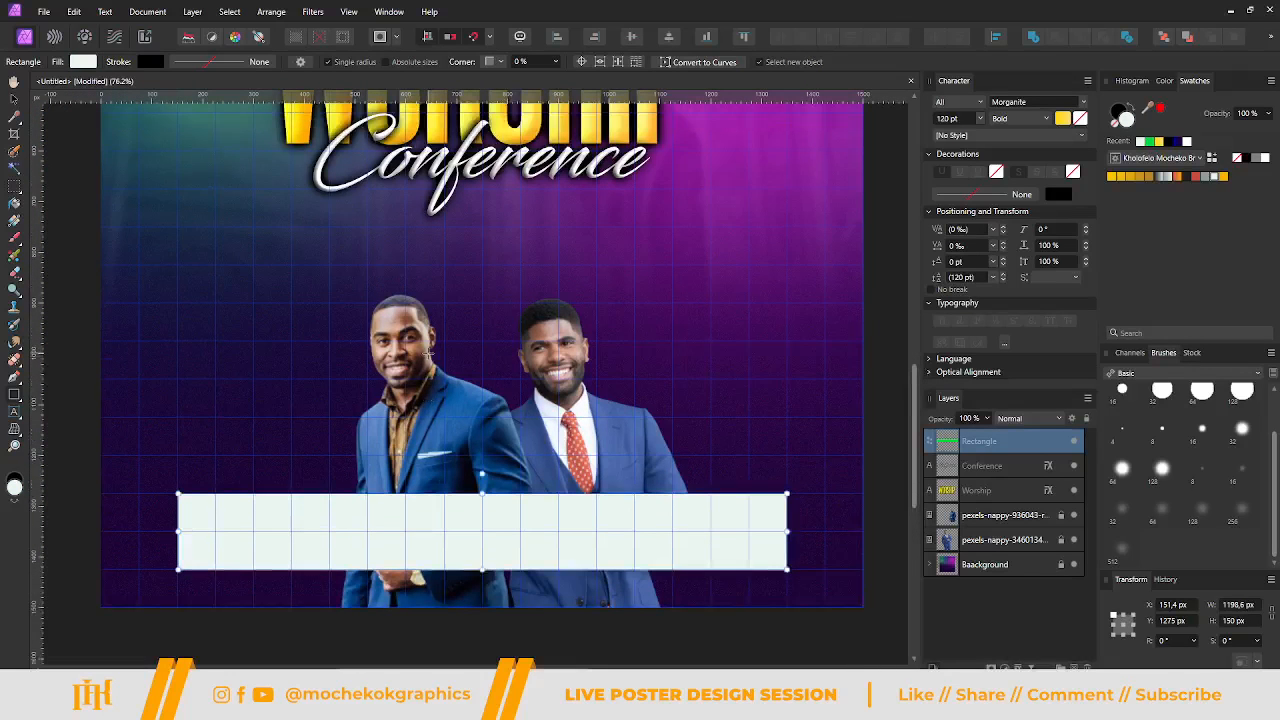
{"action": "scroll", "coordinate": [435, 355], "scroll_direction": "down", "scroll_amount": 2}
{"action": "scroll", "coordinate": [440, 370], "scroll_direction": "up", "scroll_amount": 2}
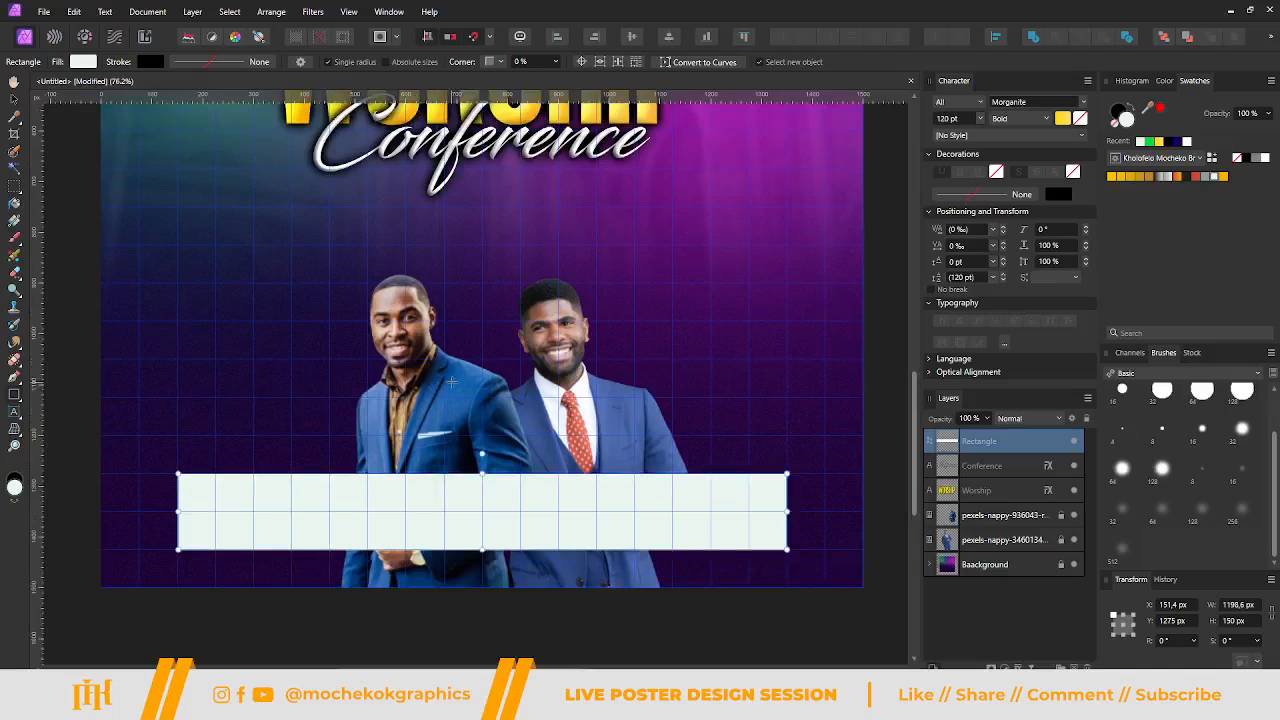
{"action": "scroll", "coordinate": [447, 383], "scroll_direction": "up", "scroll_amount": 1}
{"action": "scroll", "coordinate": [388, 457], "scroll_direction": "up", "scroll_amount": 1}
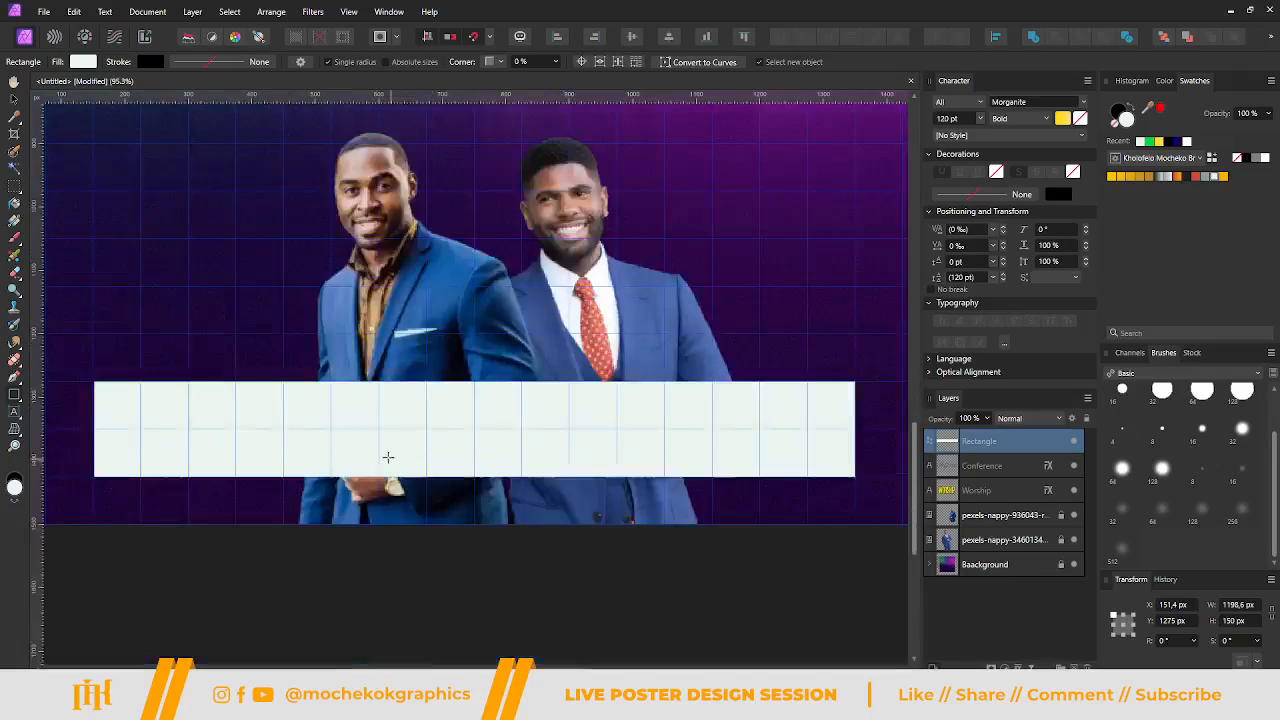
{"action": "scroll", "coordinate": [388, 457], "scroll_direction": "left", "scroll_amount": 2}
{"action": "left_click", "coordinate": [14, 100]}
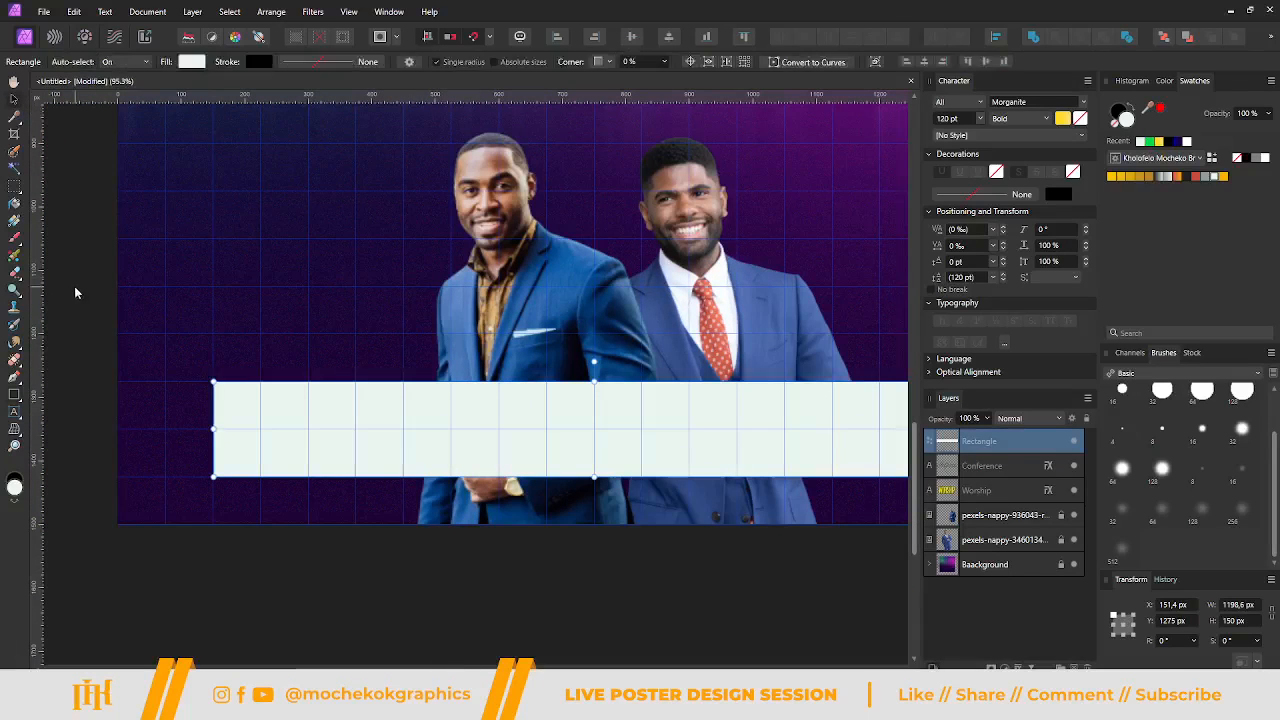
{"action": "left_click", "coordinate": [75, 293]}
Add the artistic text "1st" at 10 pt on the left part of the off-white strip.
{"action": "scroll", "coordinate": [306, 374], "scroll_direction": "down", "scroll_amount": 1}
{"action": "scroll", "coordinate": [280, 385], "scroll_direction": "up", "scroll_amount": 1}
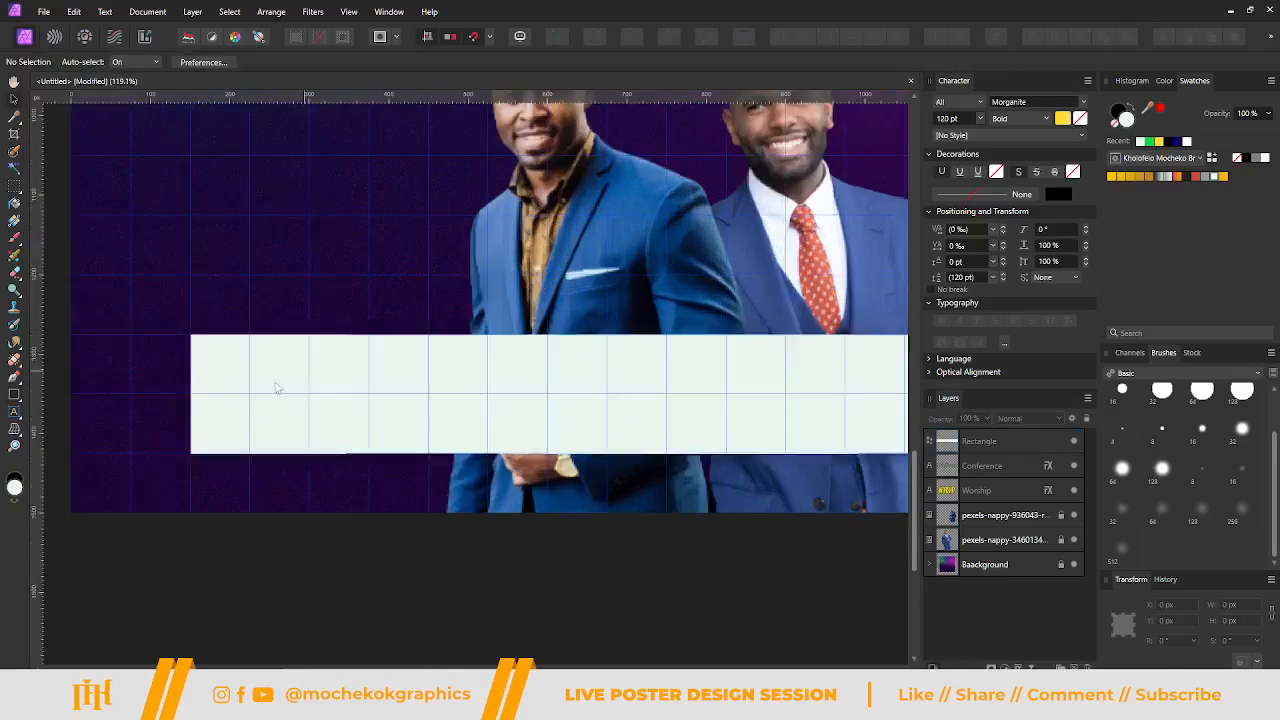
{"action": "left_click", "coordinate": [15, 412]}
{"action": "left_click", "coordinate": [298, 410]}
{"action": "left_click", "coordinate": [205, 62]}
{"action": "type", "text": "20"}
{"action": "key", "text": "Return"}
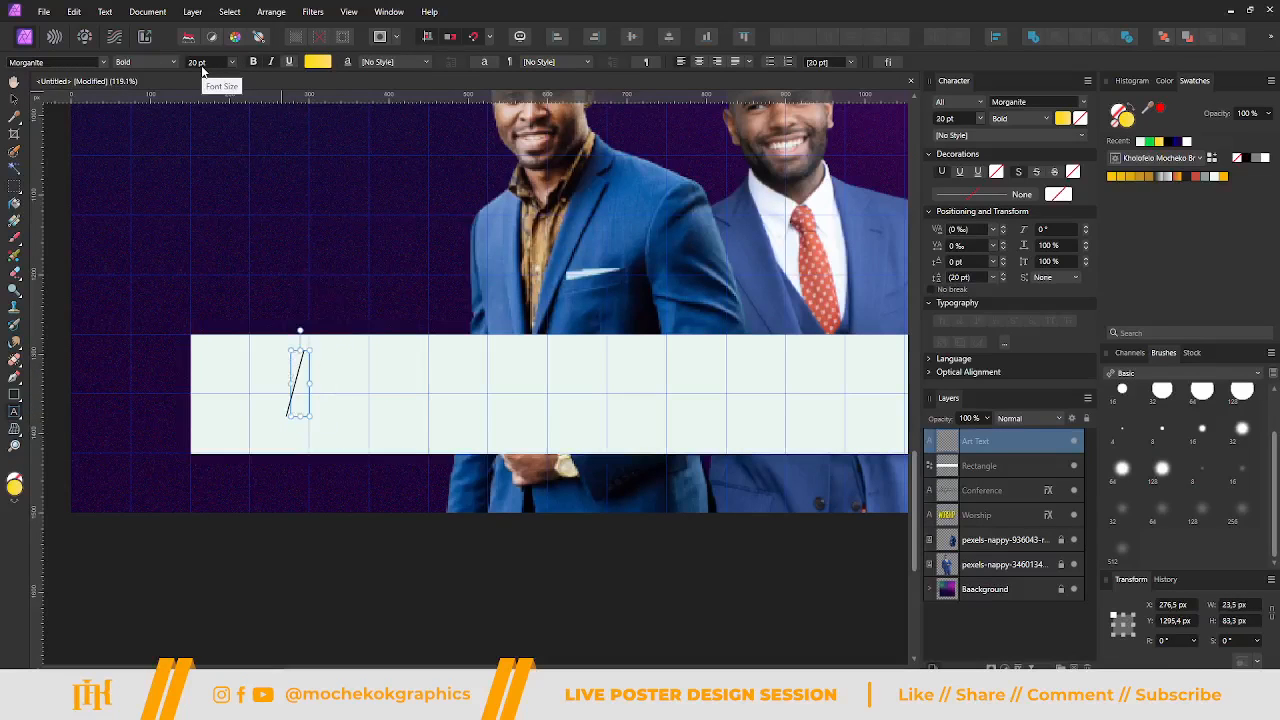
{"action": "scroll", "coordinate": [202, 71], "scroll_direction": "down", "scroll_amount": 1}
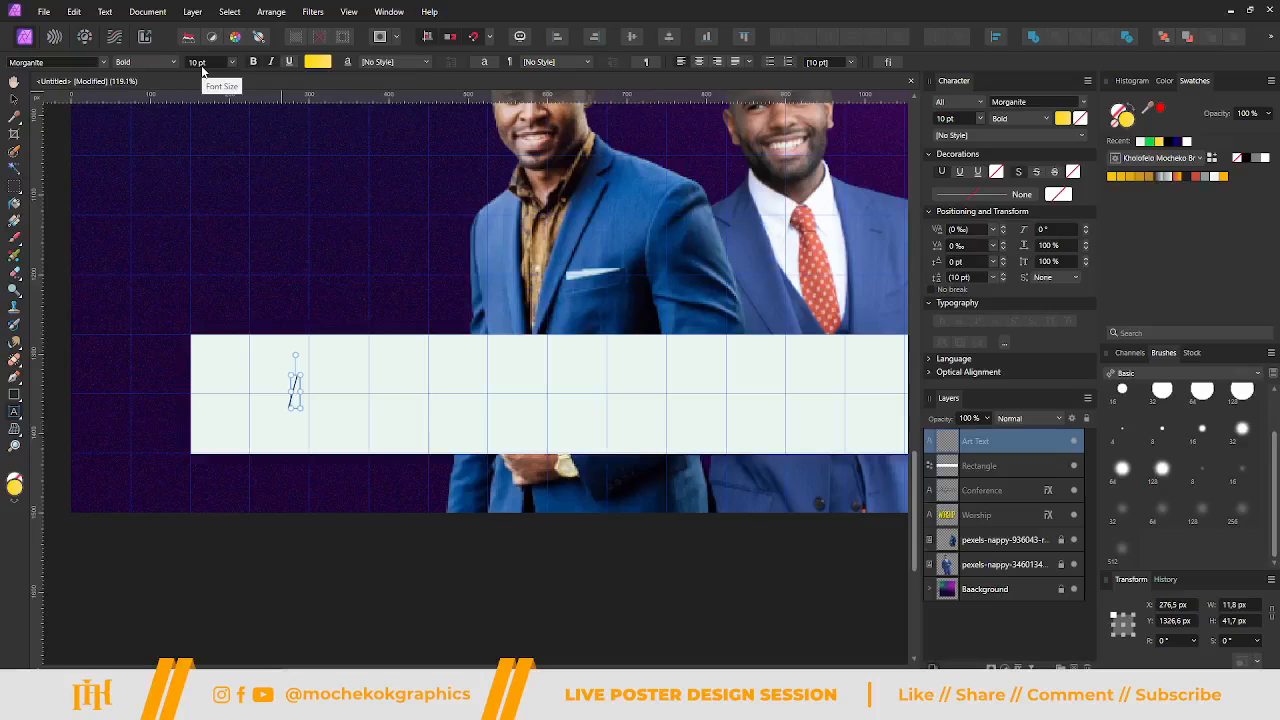
{"action": "type", "text": "1/"}
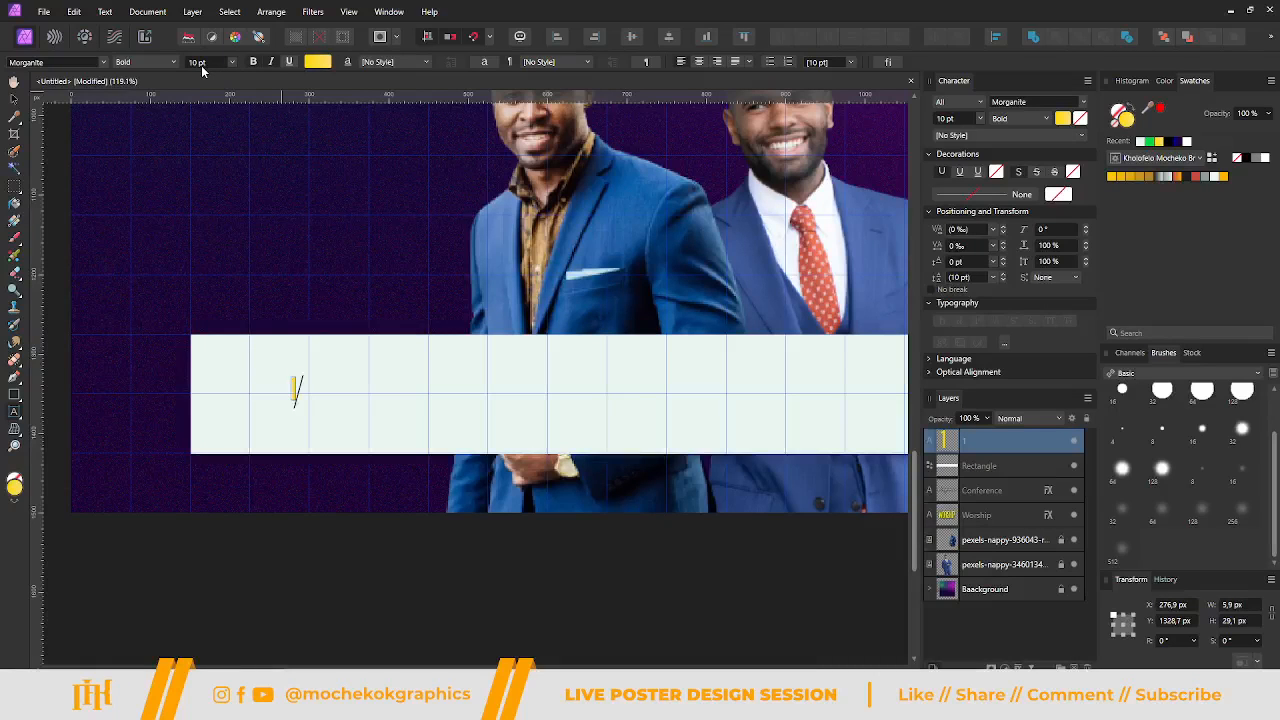
{"action": "type", "text": "st/"}
Set the whole 1ST text in the Montserrat font with the ExtraBold style.
{"action": "key", "text": "ctrl+a"}
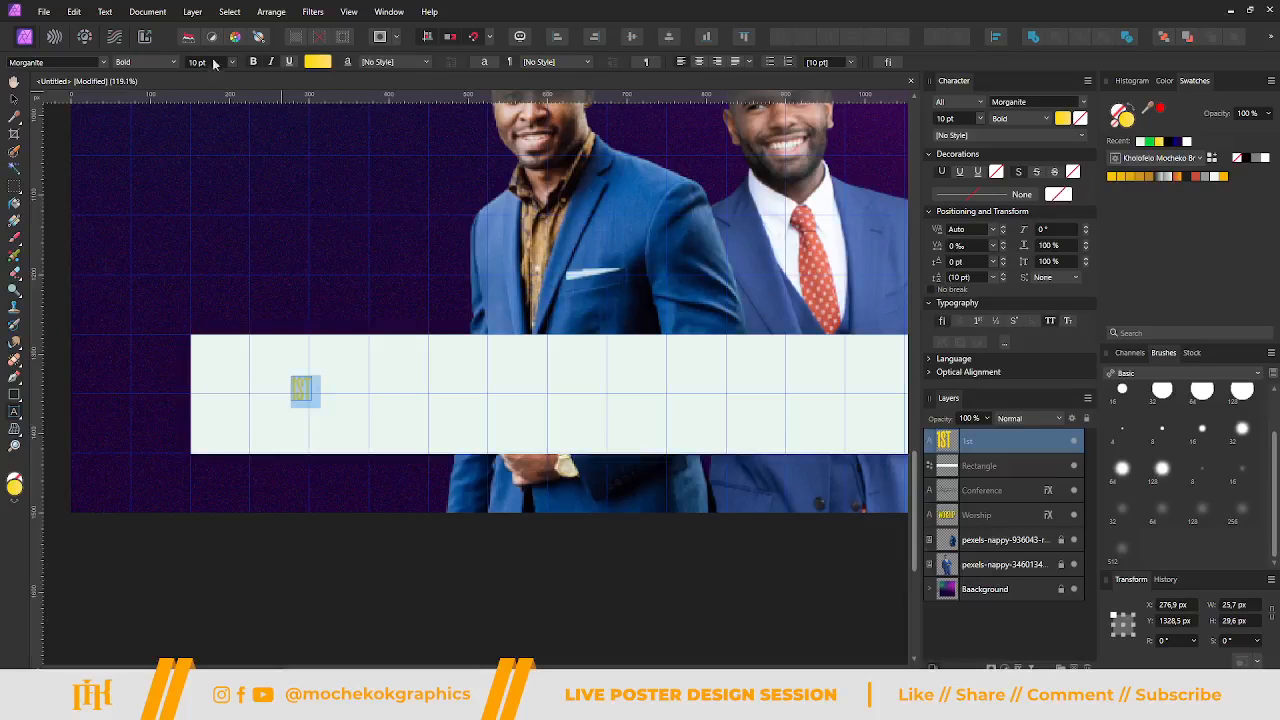
{"action": "left_click", "coordinate": [55, 65]}
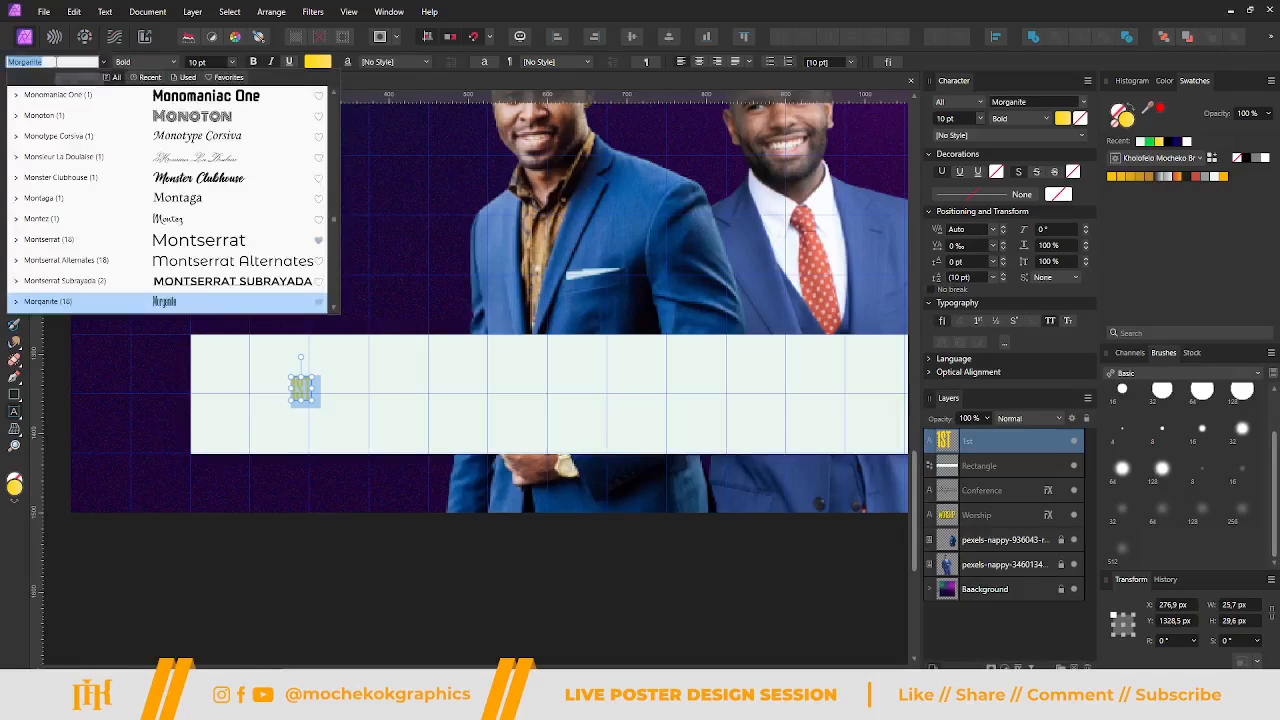
{"action": "type", "text": "Monts"}
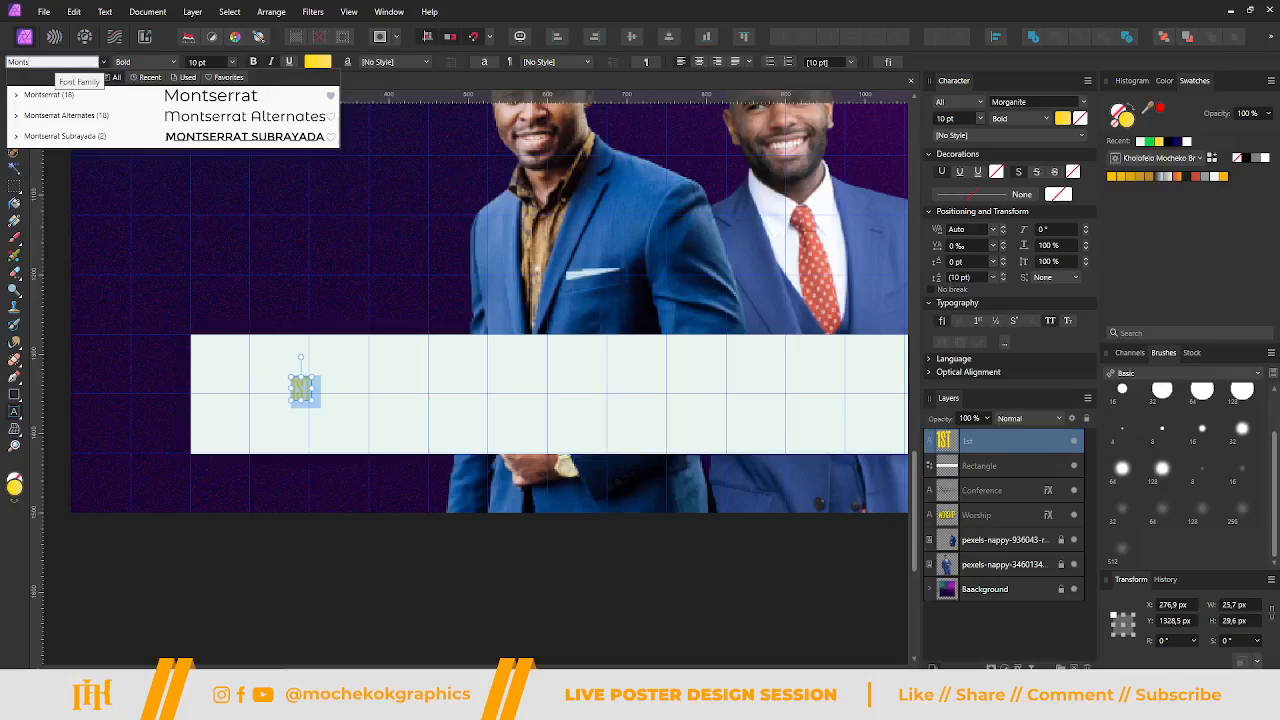
{"action": "left_click", "coordinate": [45, 94]}
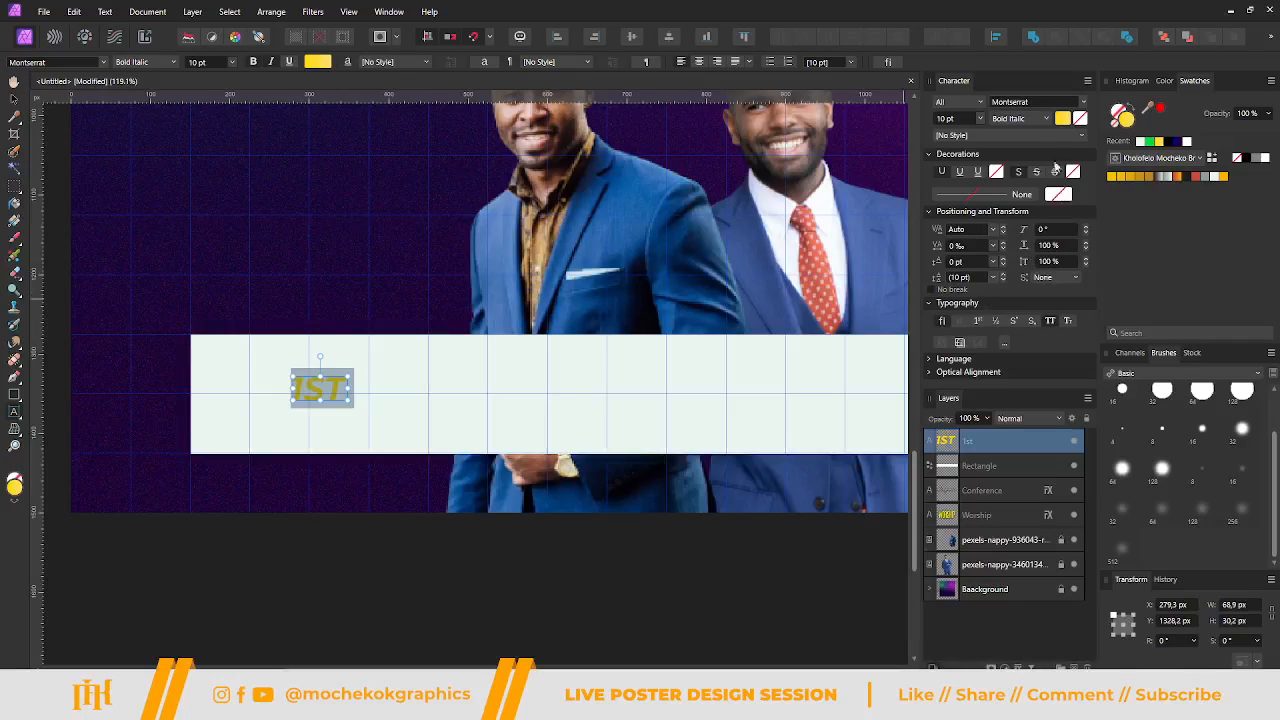
{"action": "left_click", "coordinate": [1015, 119]}
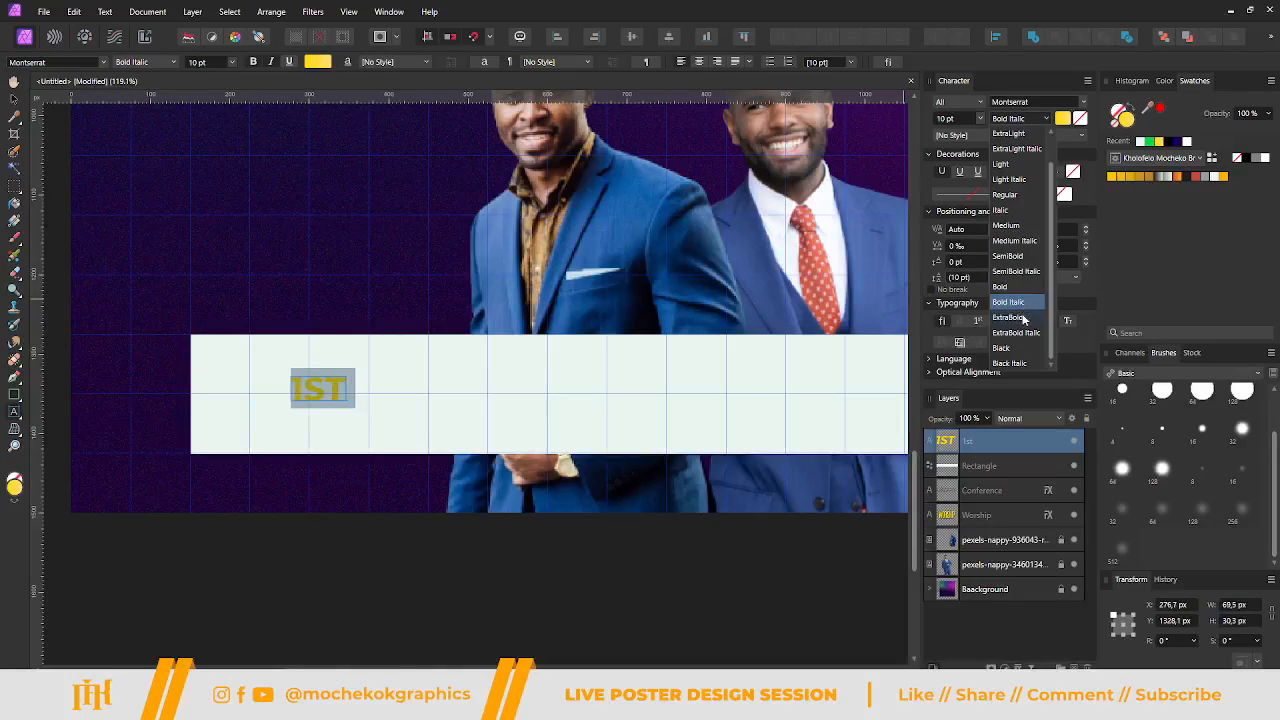
{"action": "left_click", "coordinate": [1022, 316]}
{"action": "scroll", "coordinate": [350, 425], "scroll_direction": "up", "scroll_amount": 2}
{"action": "left_click", "coordinate": [14, 99]}
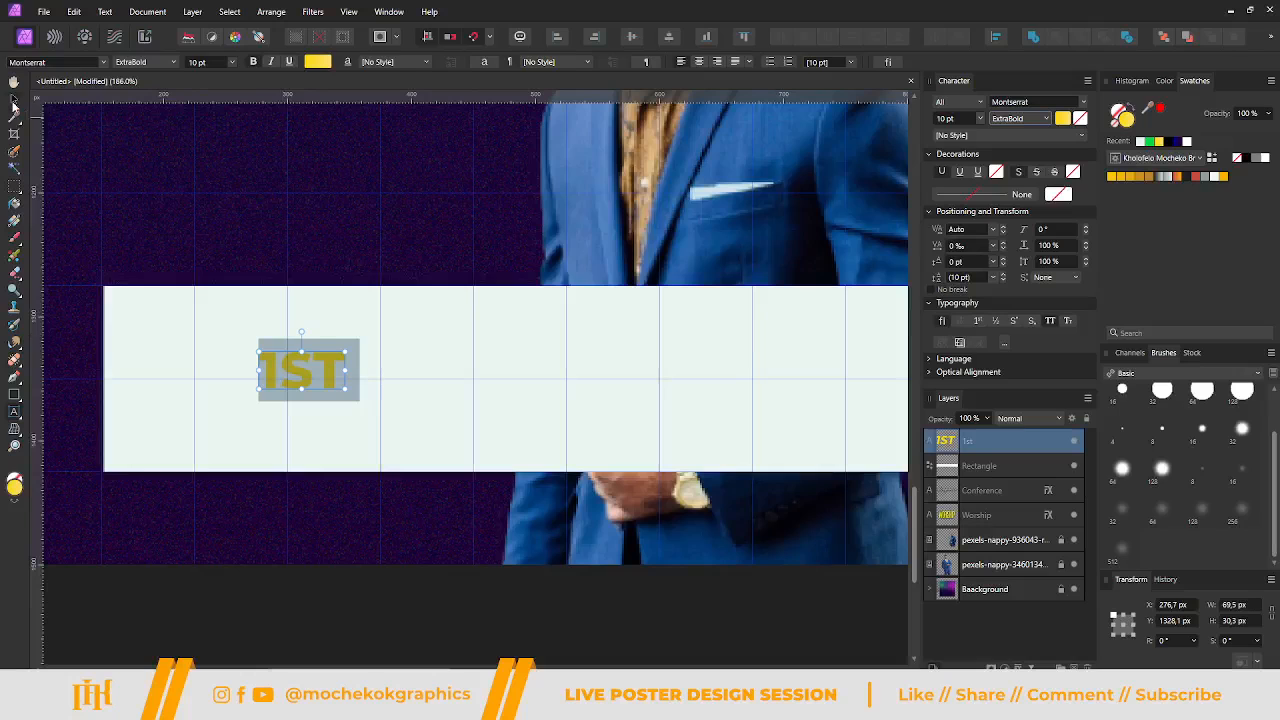
Recolour the 1ST text with a dark navy sampled from the design and move it near the strip's upper-left corner.
{"action": "left_click", "coordinate": [426, 62]}
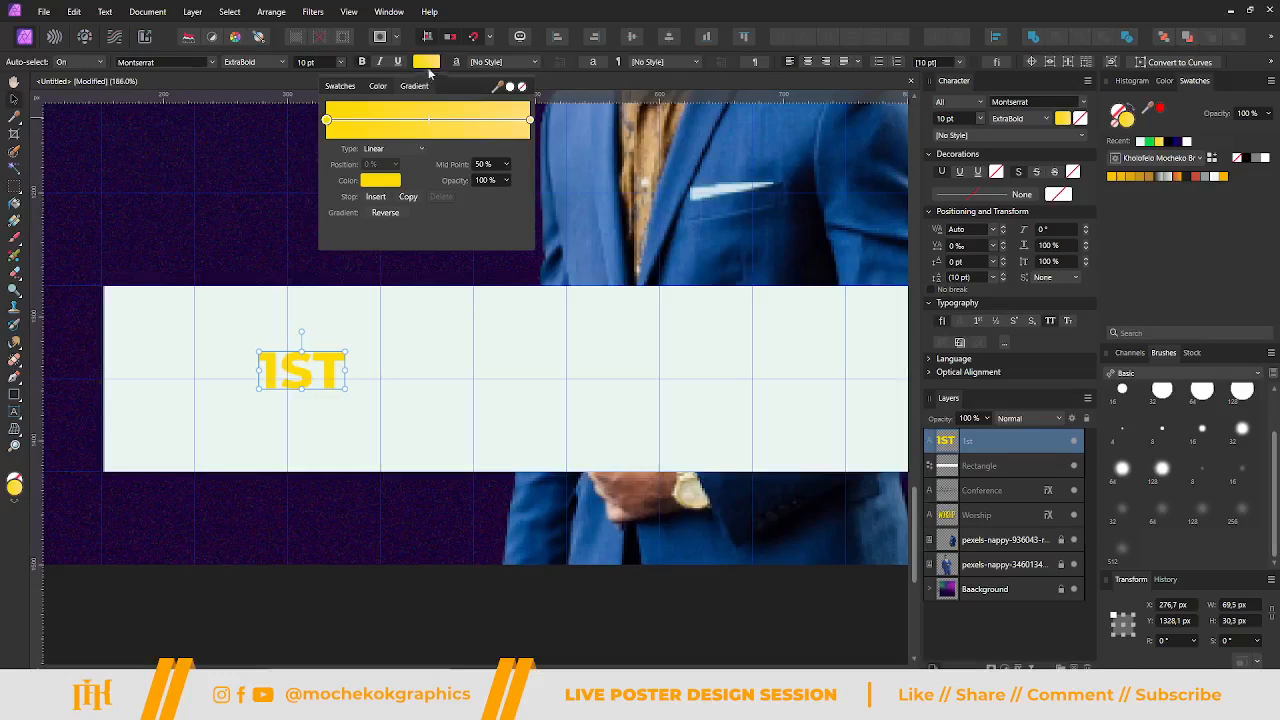
{"action": "left_click_drag", "start_coordinate": [1155, 117], "coordinate": [428, 250]}
{"action": "left_click", "coordinate": [1160, 113]}
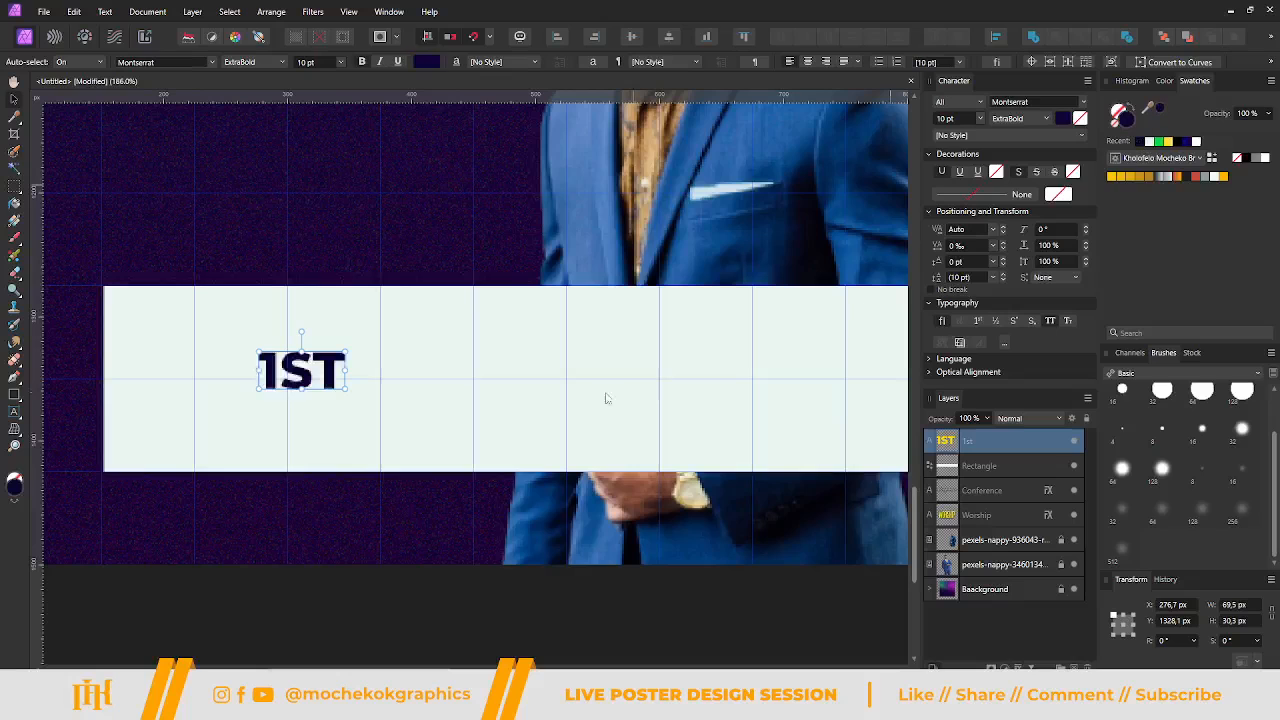
{"action": "left_click_drag", "start_coordinate": [295, 382], "coordinate": [203, 346]}
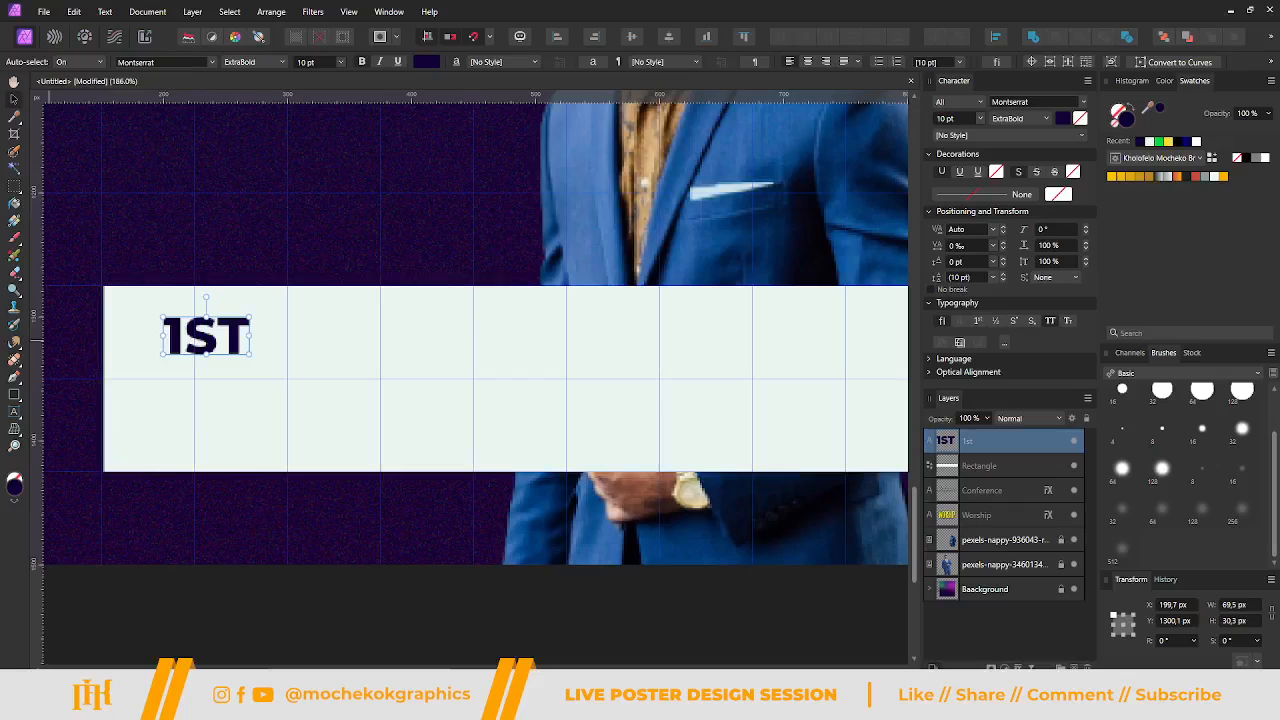
Duplicate the 1ST text directly below itself, change the copy to "FEB" and move it up closer to the first line.
{"action": "left_click_drag", "start_coordinate": [217, 346], "coordinate": [240, 426]}
{"action": "double_click", "coordinate": [228, 398]}
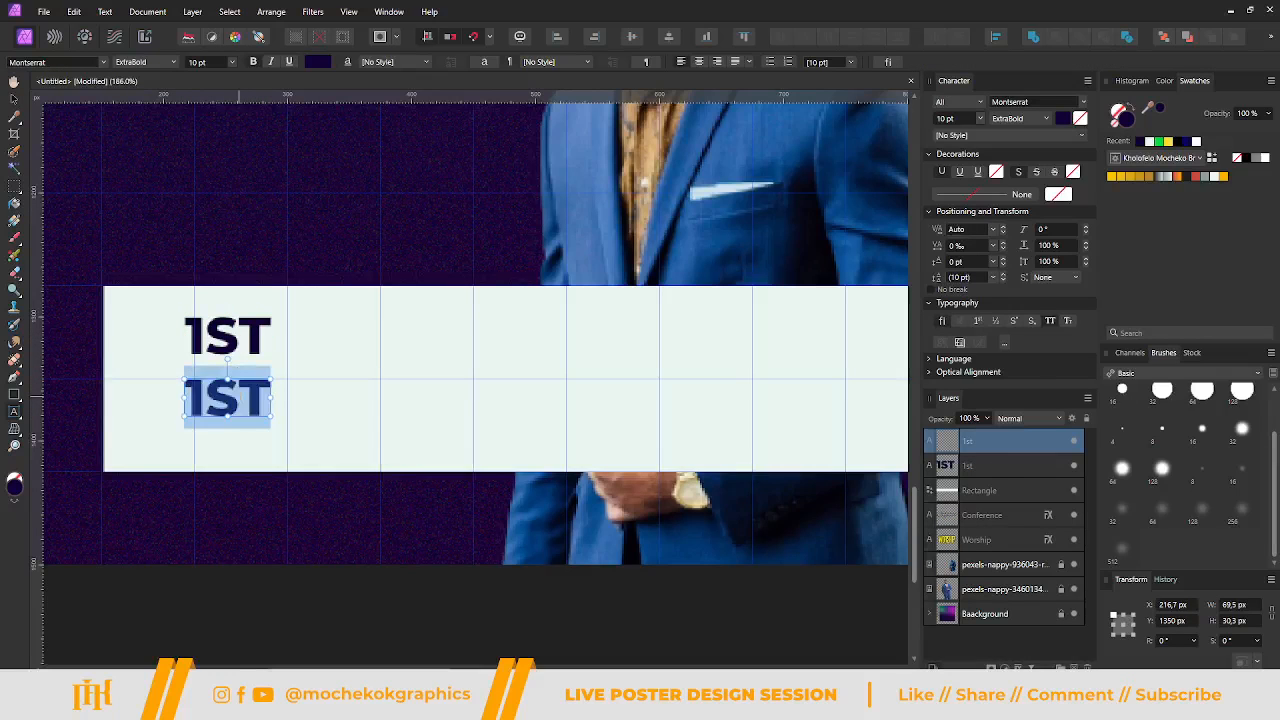
{"action": "type", "text": "FEB"}
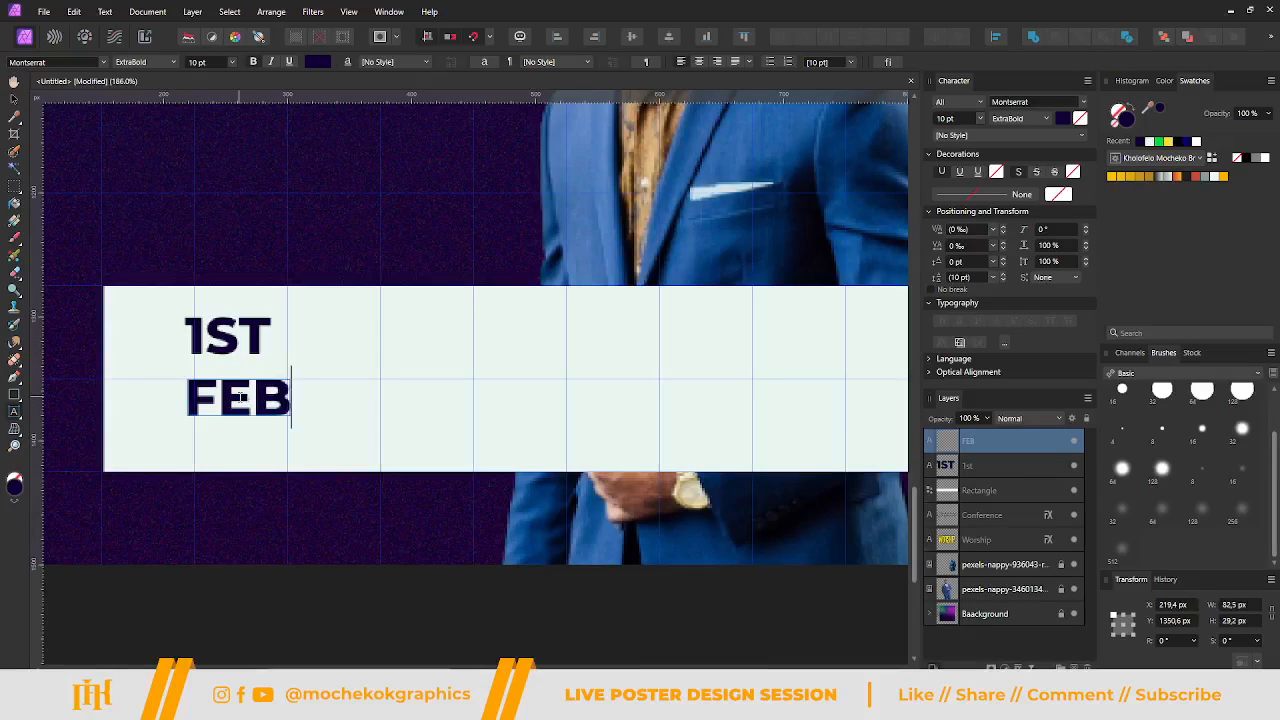
{"action": "left_click", "coordinate": [14, 98]}
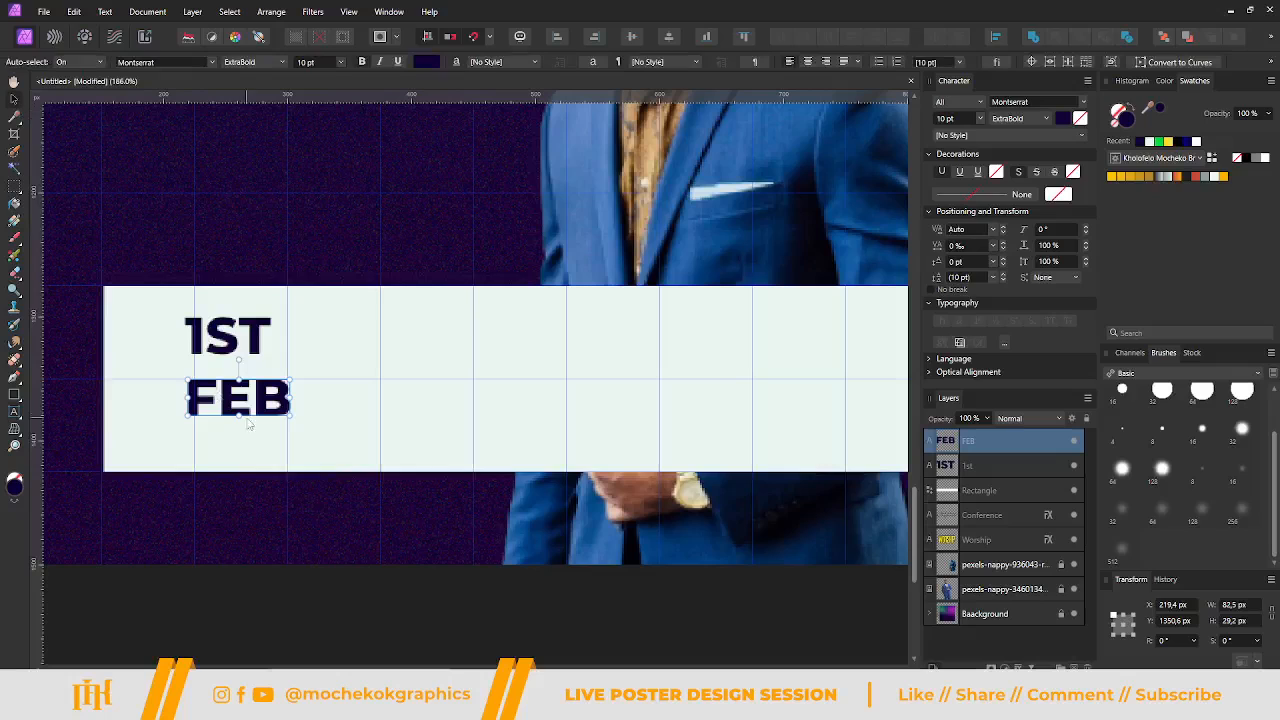
{"action": "left_click_drag", "start_coordinate": [243, 408], "coordinate": [243, 396]}
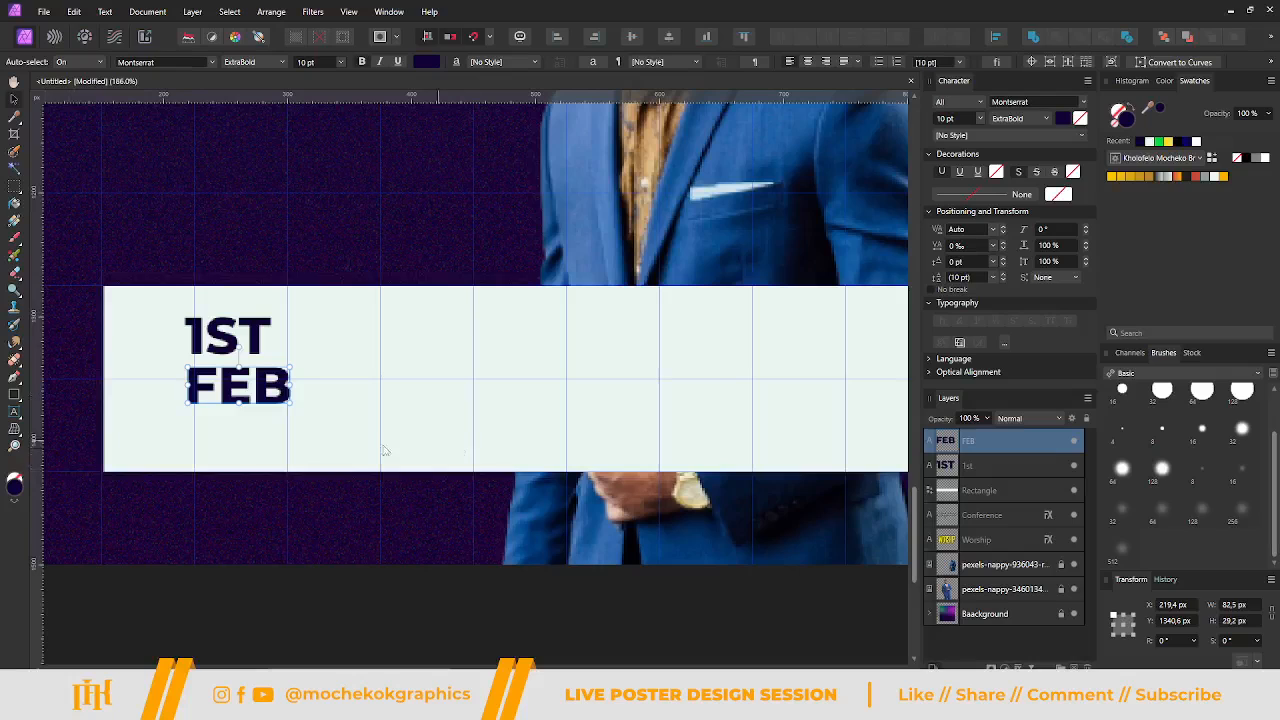
Replace the text of the upper date line with "3rd - 5th".
{"action": "left_click", "coordinate": [232, 340]}
{"action": "double_click", "coordinate": [232, 340]}
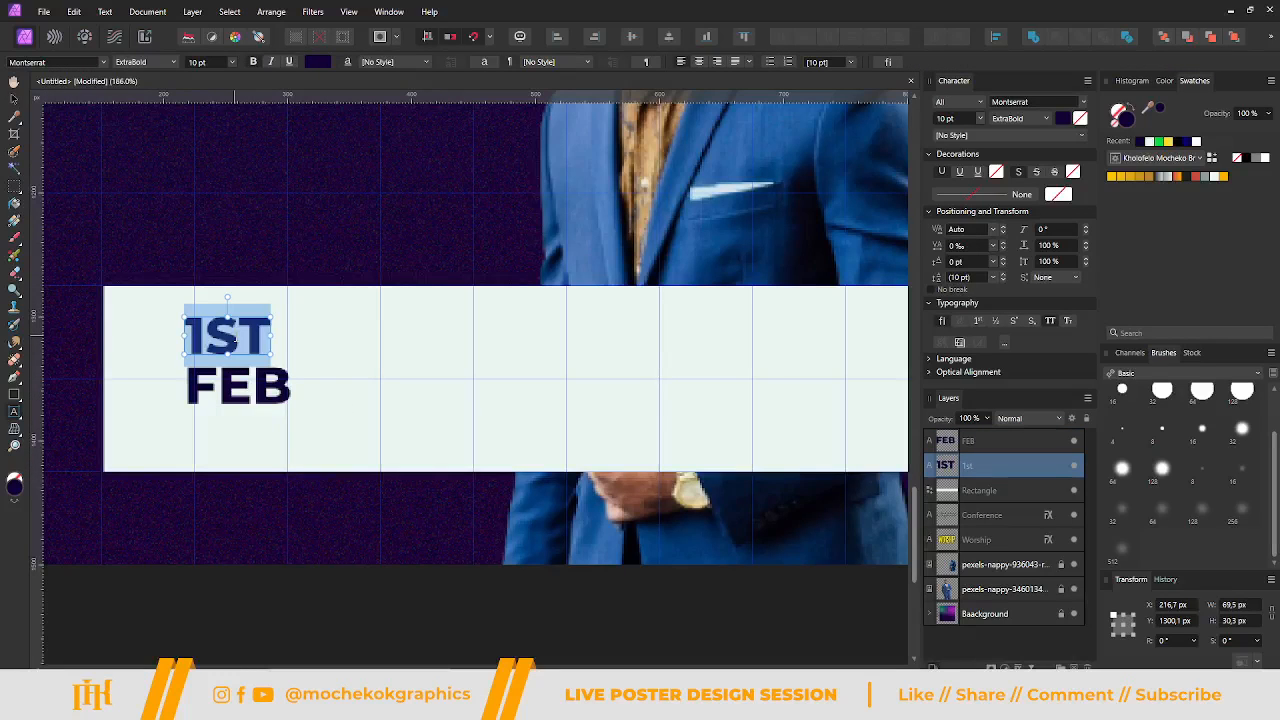
{"action": "type", "text": "3"}
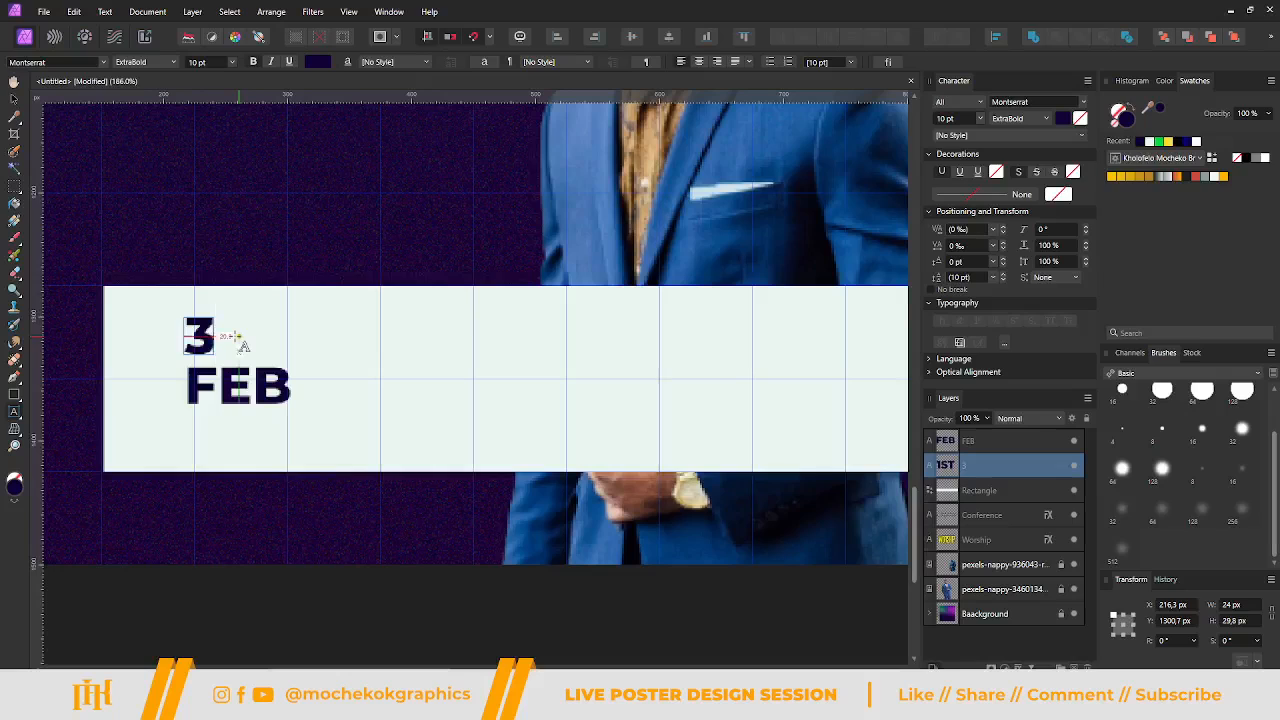
{"action": "type", "text": "rd -"}
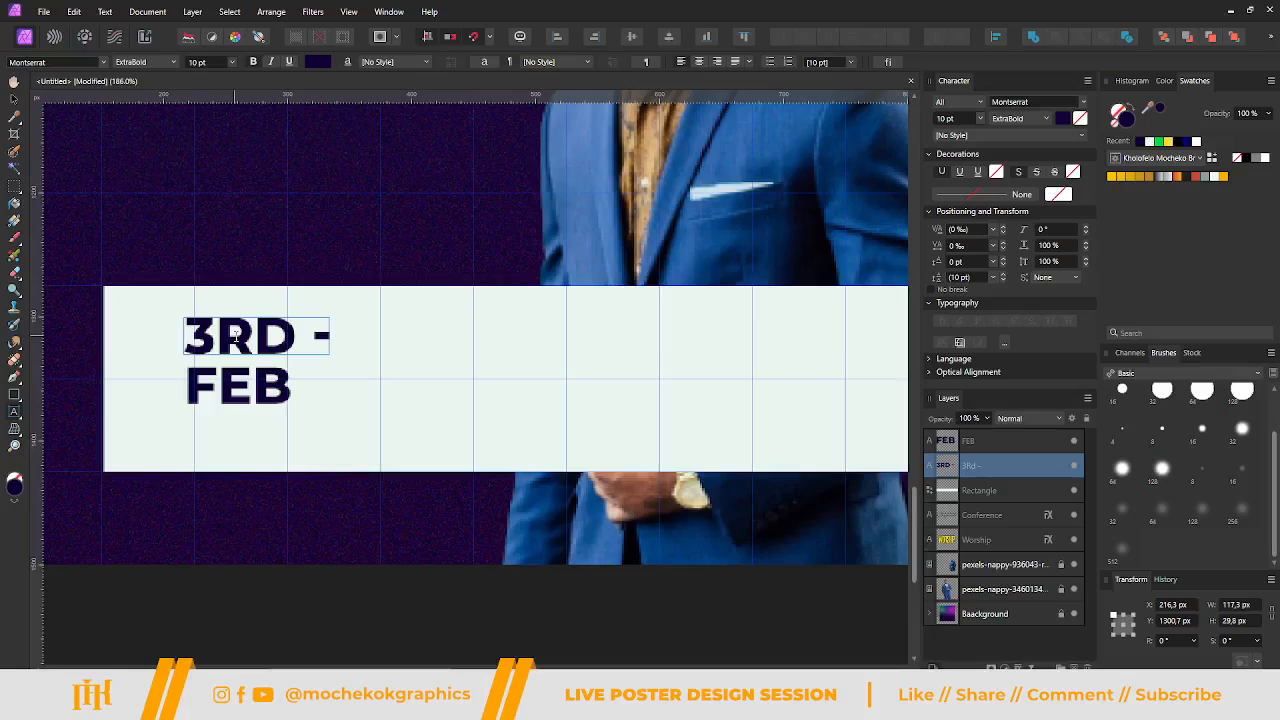
{"action": "type", "text": " 5th"}
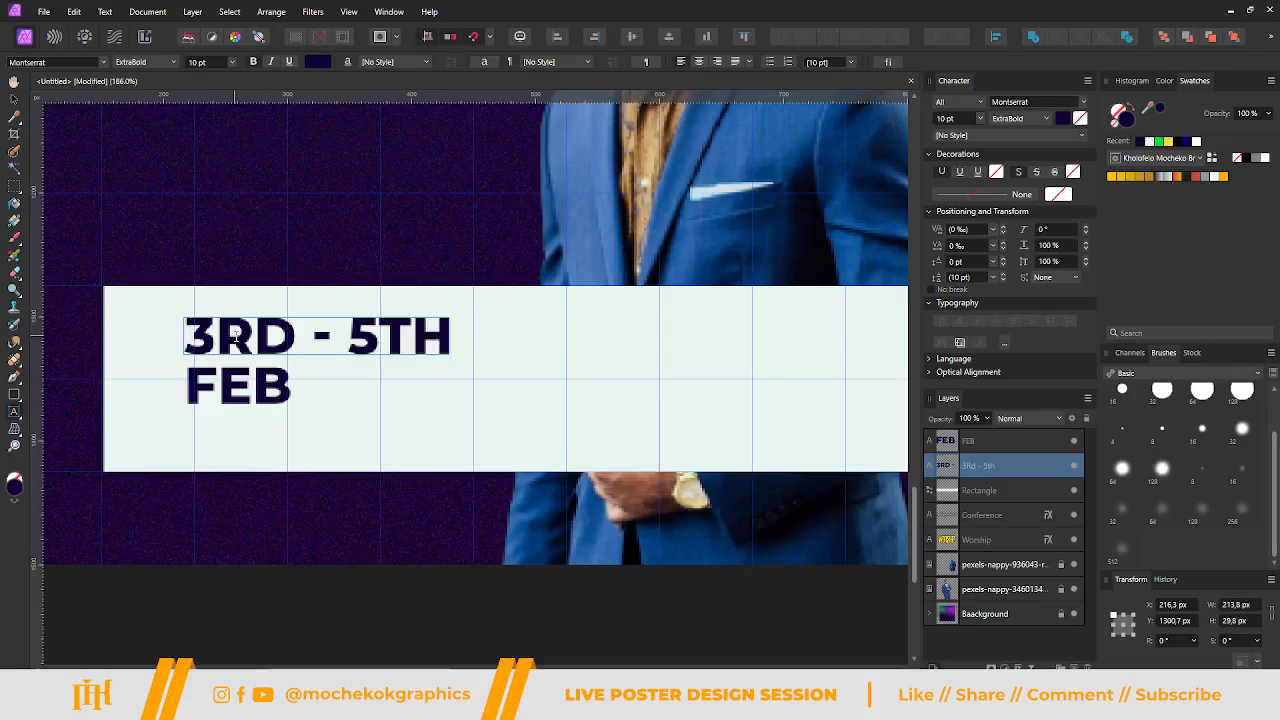
{"action": "key", "text": "Escape"}
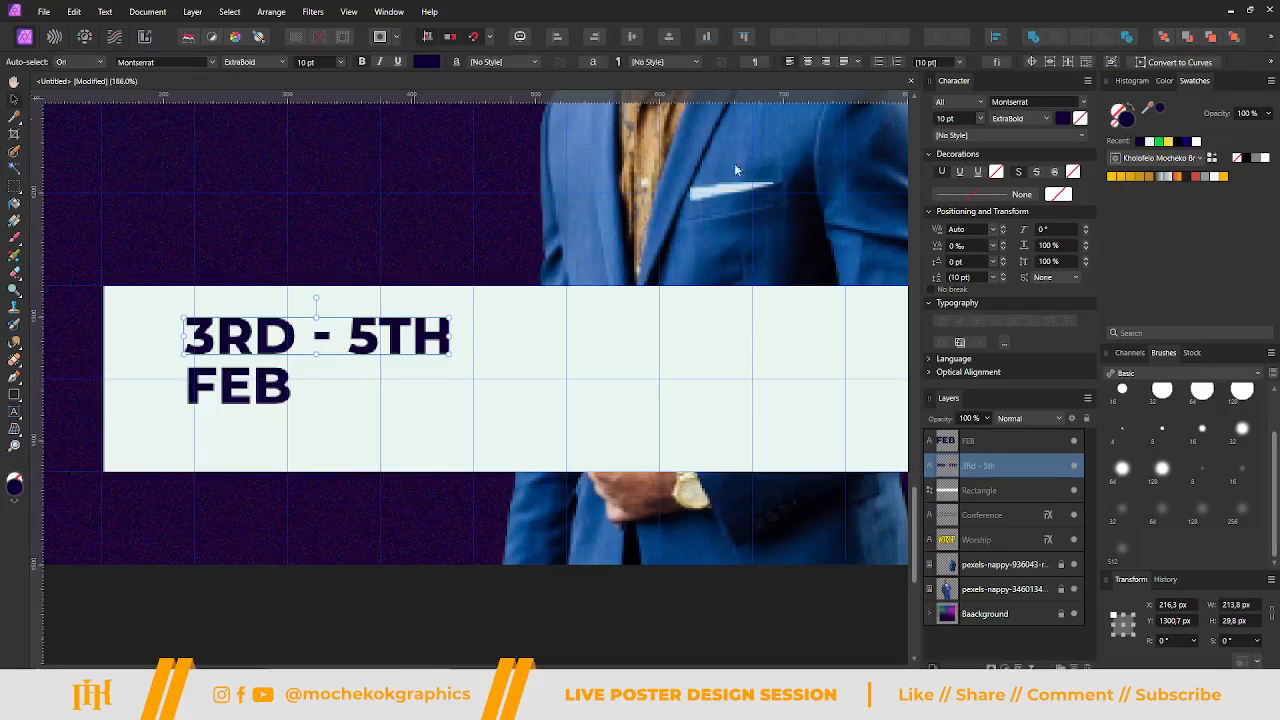
Tighten the tracking of the 3RD - 5TH line and shift it slightly to the right.
{"action": "scroll", "coordinate": [977, 245], "scroll_direction": "down", "scroll_amount": 6}
{"action": "scroll", "coordinate": [977, 245], "scroll_direction": "up", "scroll_amount": 3}
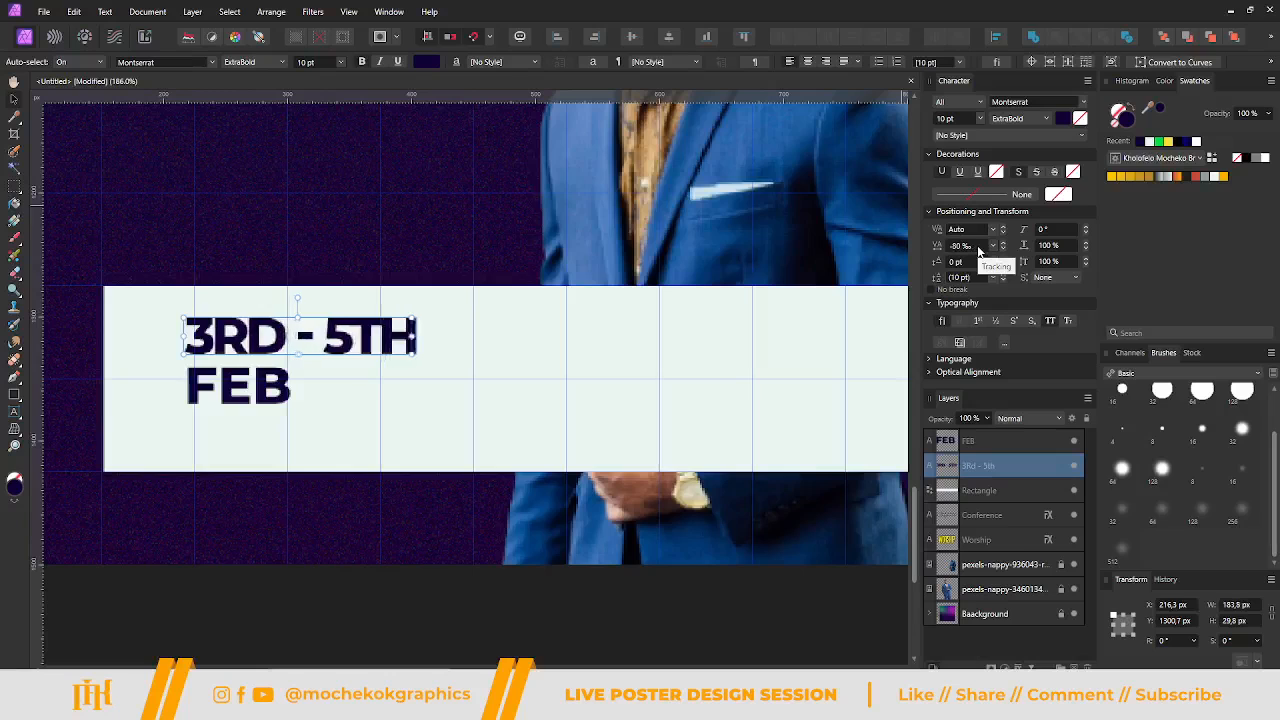
{"action": "mouse_move", "coordinate": [370, 343]}
{"action": "left_mouse_down"}
{"action": "mouse_move", "coordinate": [356, 343]}
{"action": "mouse_move", "coordinate": [374, 343]}
{"action": "left_mouse_up"}
Move the FEB text slightly up and to the right so it sits close beneath the 3RD - 5TH line.
{"action": "left_click", "coordinate": [253, 381]}
{"action": "left_click_drag", "start_coordinate": [238, 388], "coordinate": [244, 382]}
{"action": "double_click", "coordinate": [227, 349]}
{"action": "key", "text": "shift+Left"}
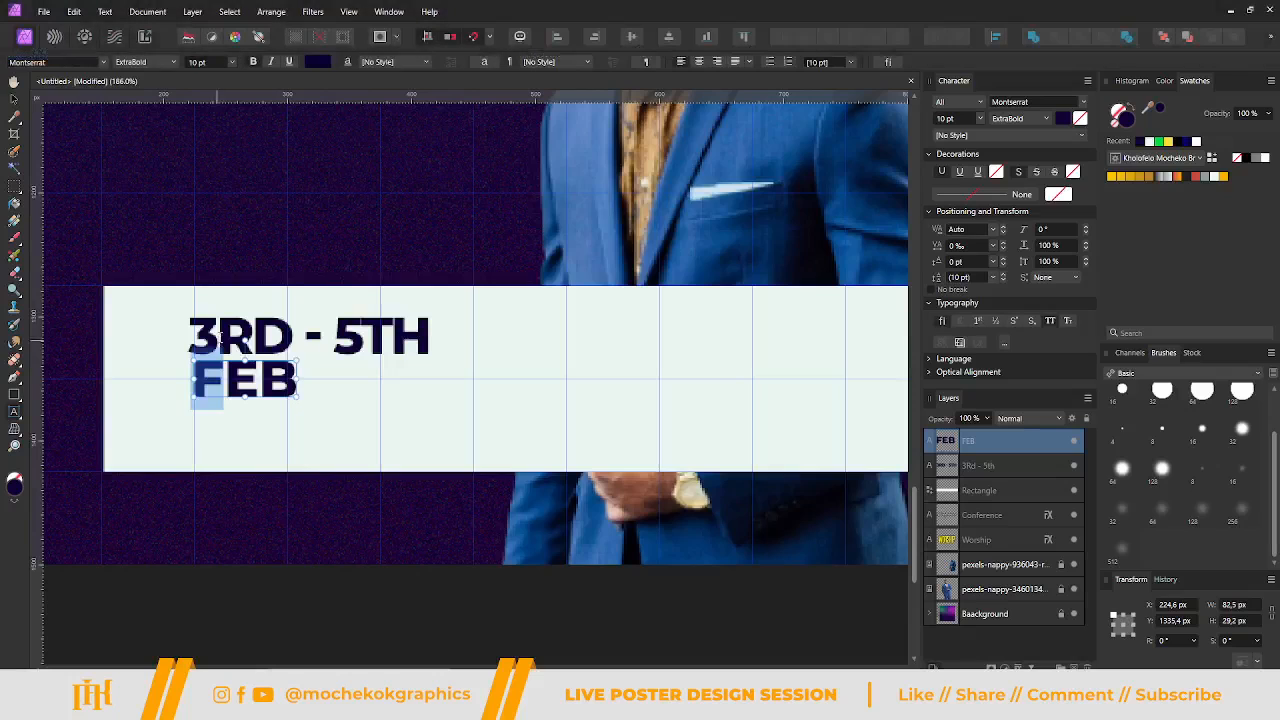
{"action": "left_click", "coordinate": [14, 98]}
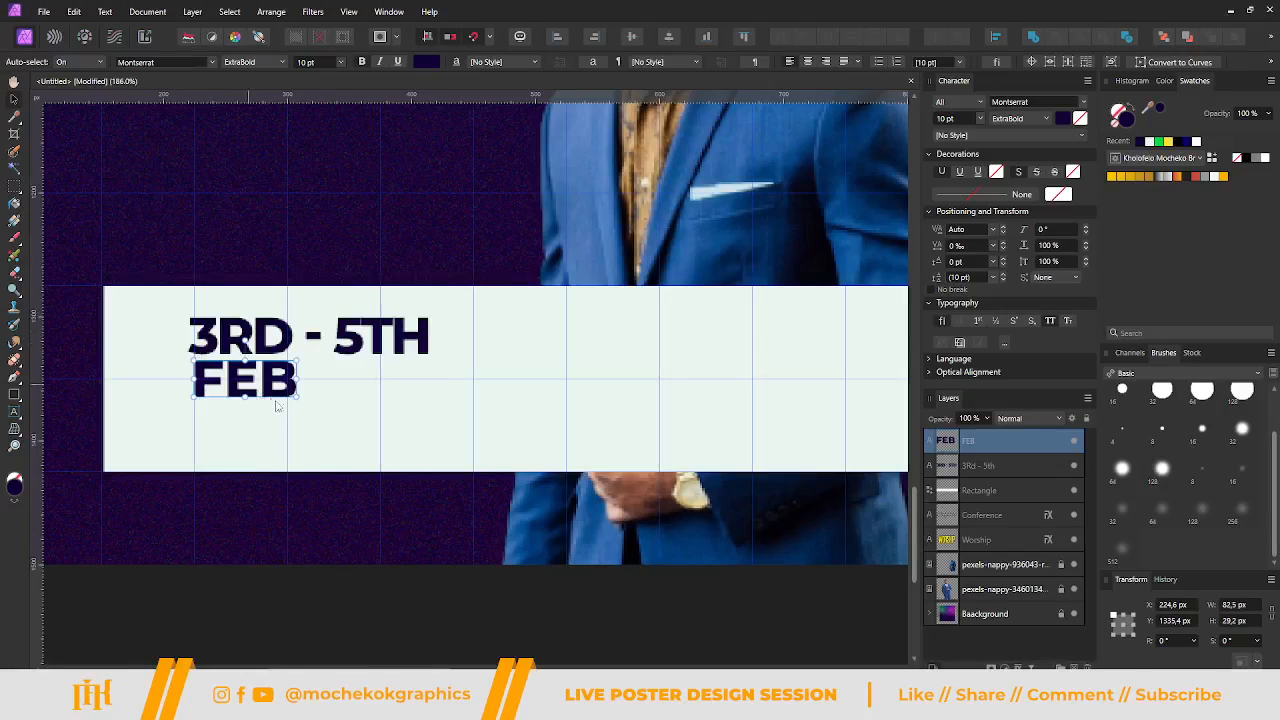
Nudge the 3RD - 5TH line slightly to the right so its left edge aligns with FEB at the guide.
{"action": "left_click", "coordinate": [268, 343]}
{"action": "left_click_drag", "start_coordinate": [268, 340], "coordinate": [276, 340]}
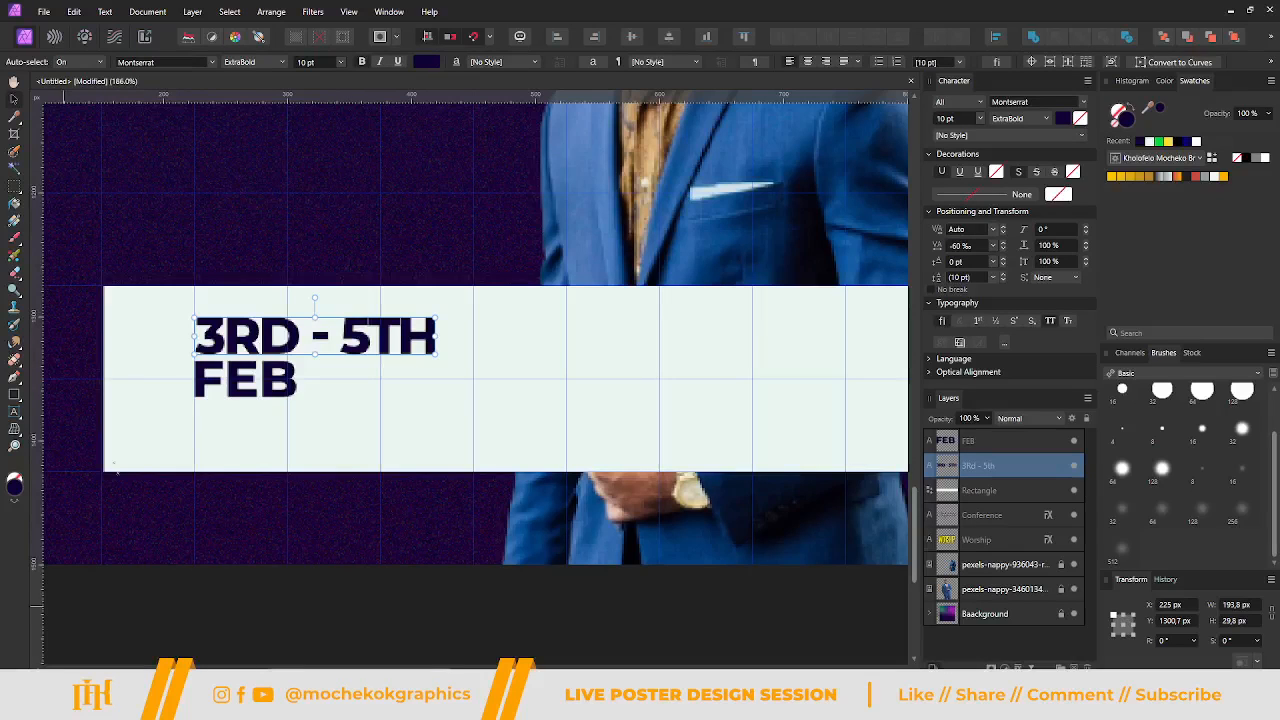
{"action": "scroll", "coordinate": [264, 393], "scroll_direction": "up", "scroll_amount": 2}
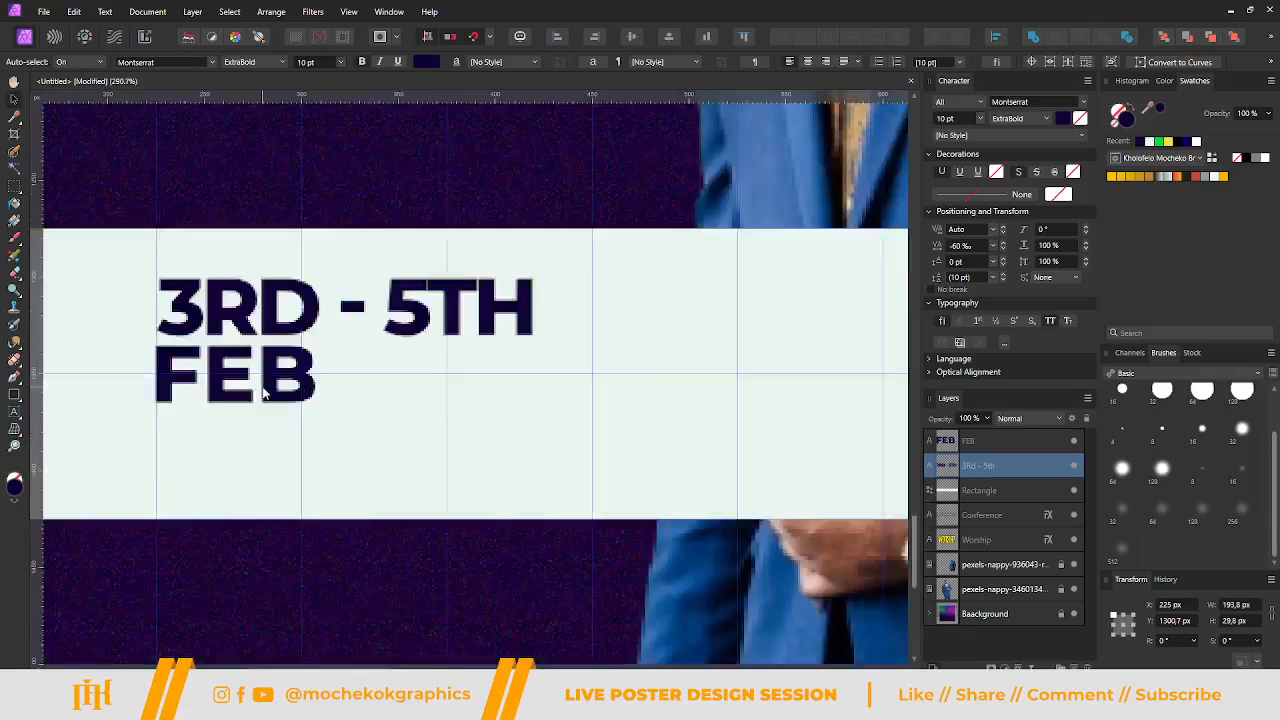
Duplicate the FEB text directly below itself and replace the copy's text with "2023".
{"action": "left_click", "coordinate": [264, 393]}
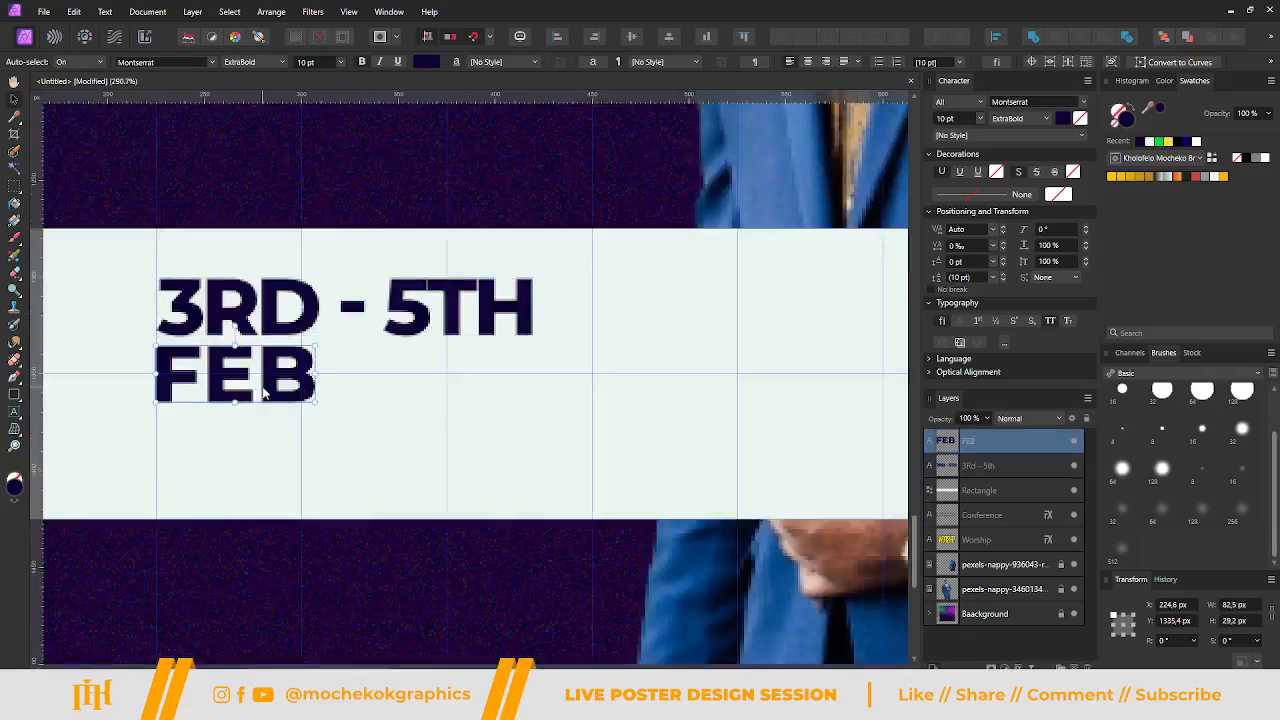
{"action": "left_click_drag", "start_coordinate": [269, 441], "coordinate": [275, 466]}
{"action": "triple_click", "coordinate": [275, 466]}
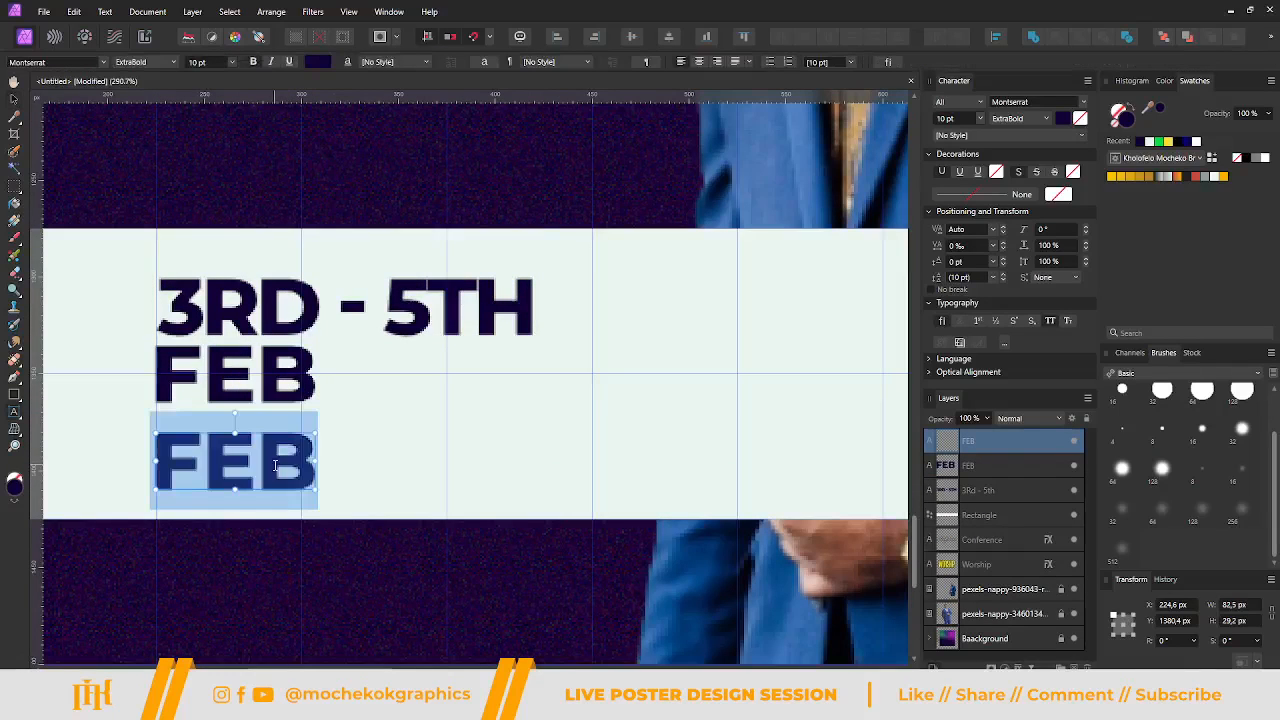
{"action": "type", "text": "2023"}
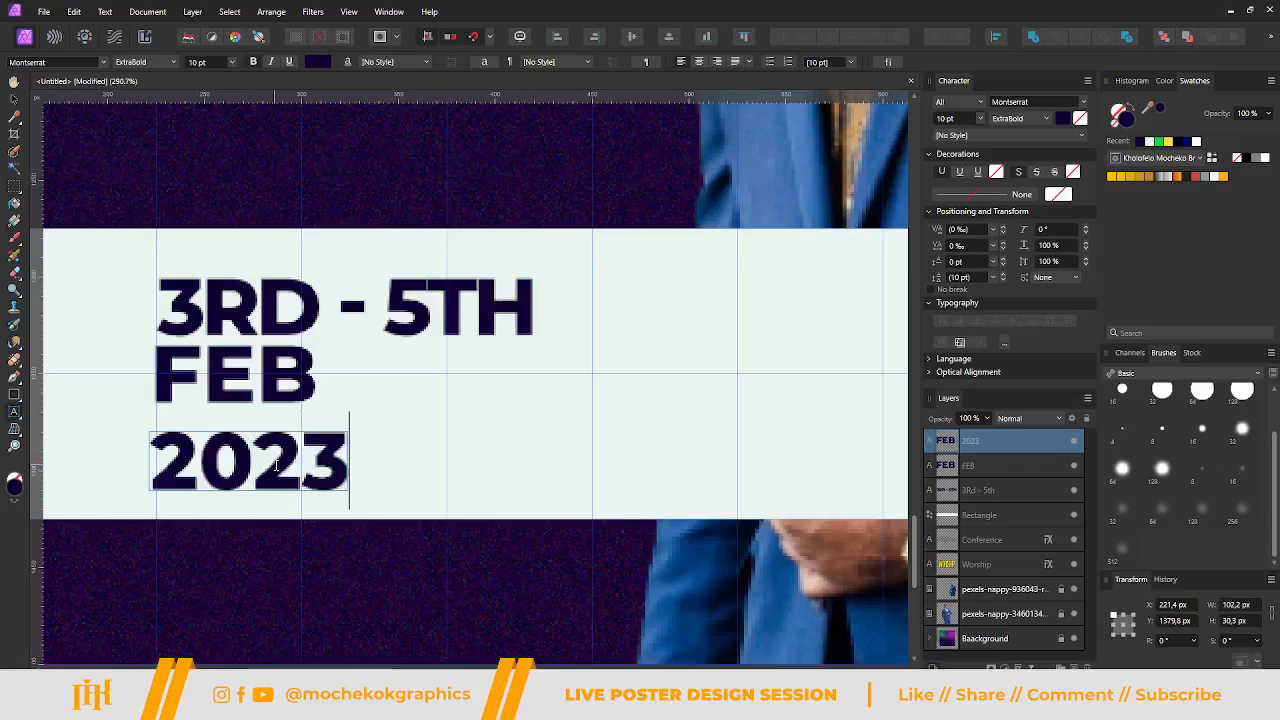
{"action": "left_click", "coordinate": [14, 84]}
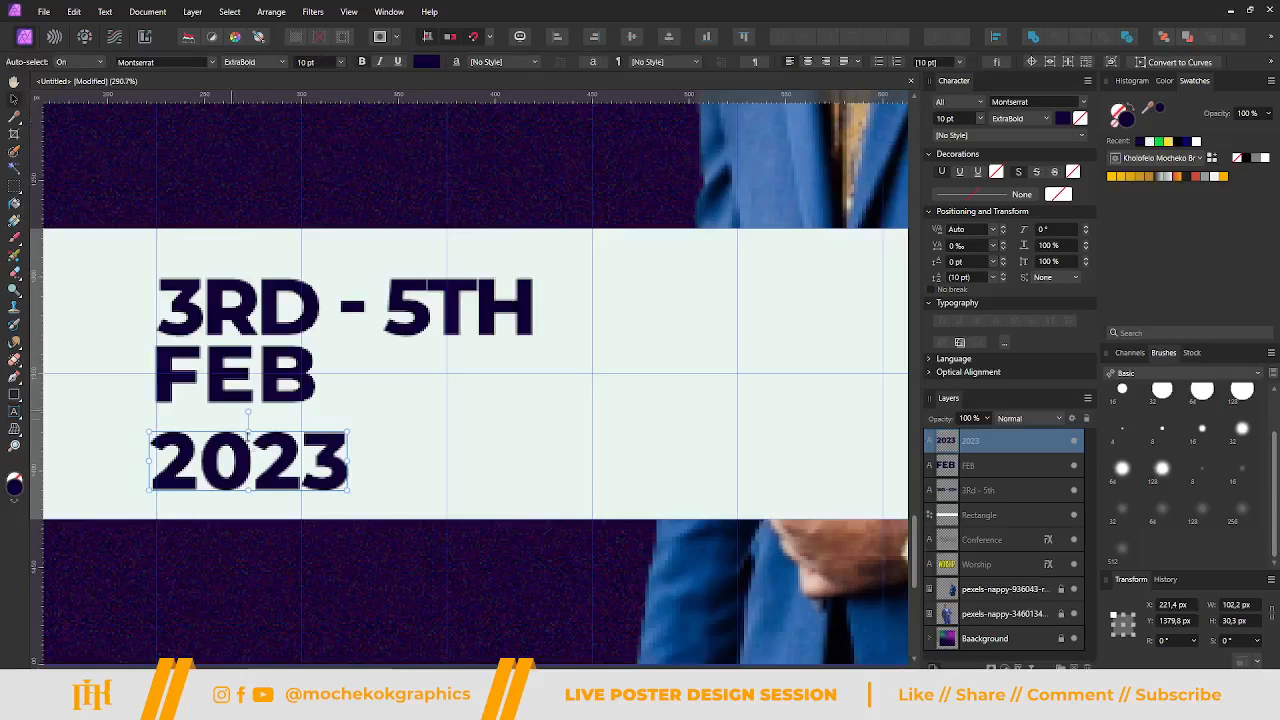
Move 2023 slightly up and distribute the three date lines with equal vertical spacing.
{"action": "mouse_move", "coordinate": [238, 452]}
{"action": "left_mouse_down"}
{"action": "mouse_move", "coordinate": [241, 432]}
{"action": "mouse_move", "coordinate": [252, 460]}
{"action": "left_mouse_up"}
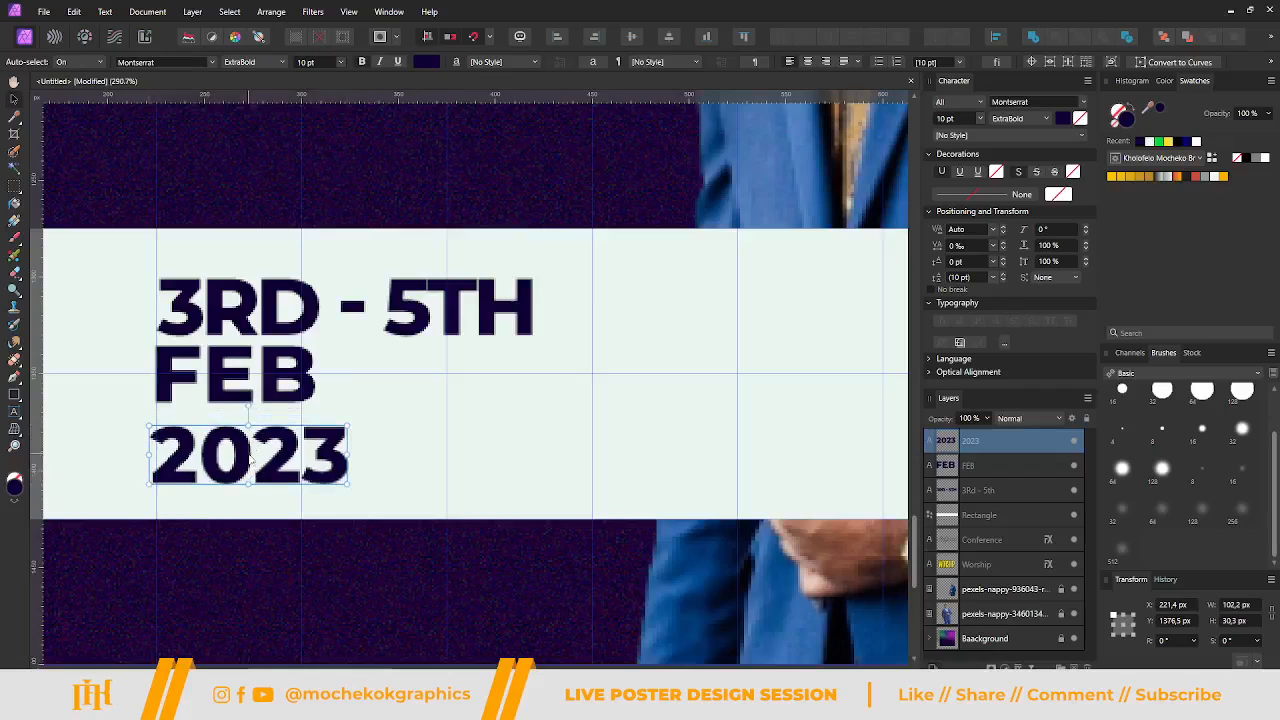
{"action": "left_click", "coordinate": [250, 368], "text": "shift"}
{"action": "left_click", "coordinate": [247, 316], "text": "shift"}
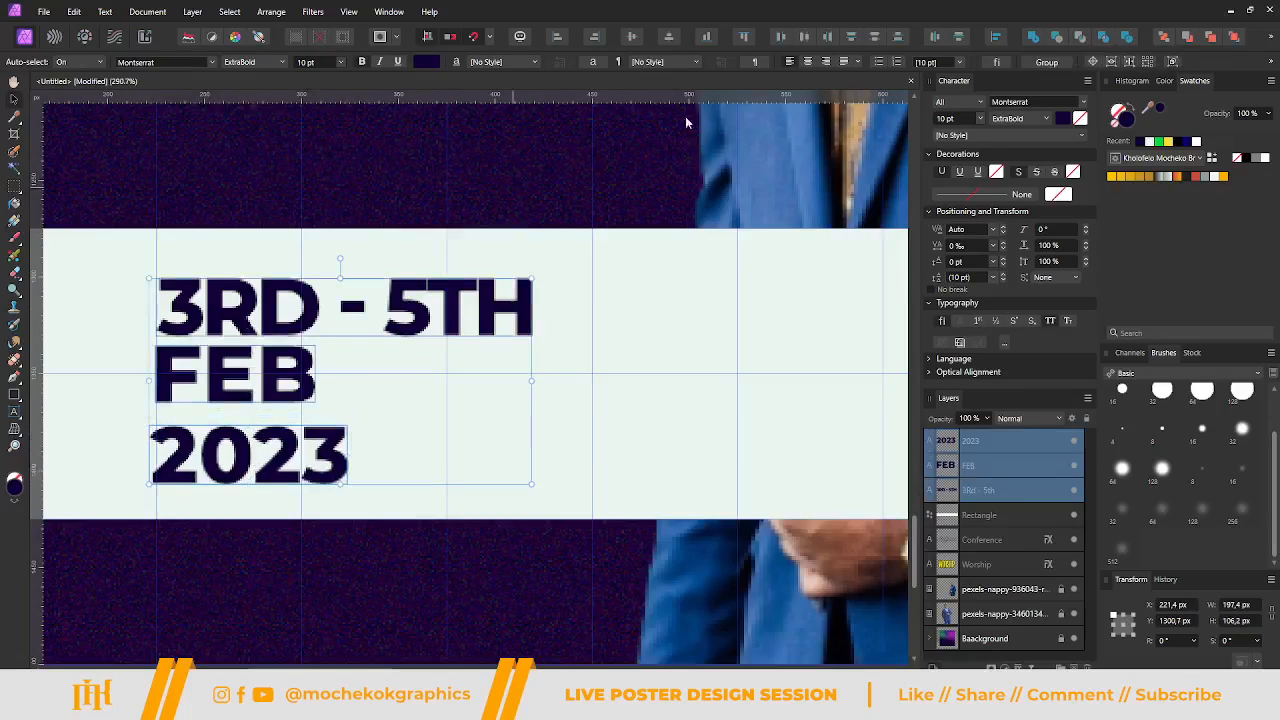
{"action": "left_click", "coordinate": [870, 37]}
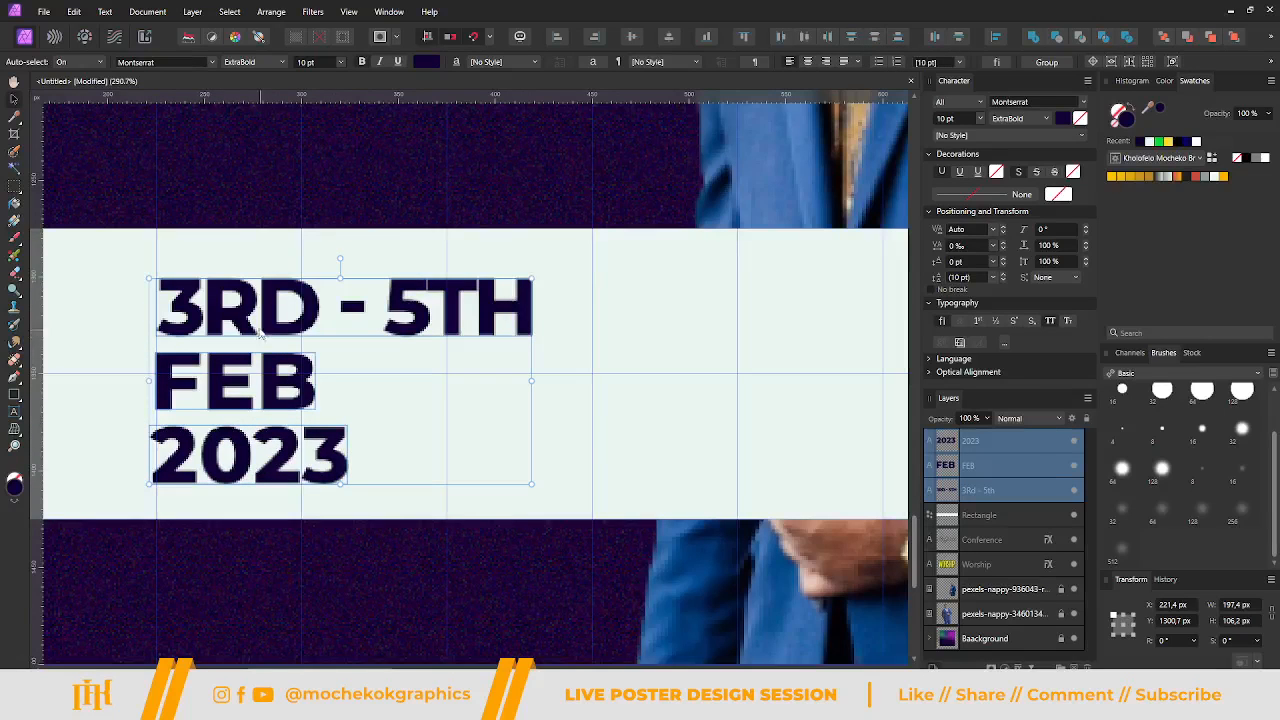
Centre the three date lines vertically in the off-white strip and left-align them on the guide.
{"action": "left_click_drag", "start_coordinate": [241, 325], "coordinate": [226, 316]}
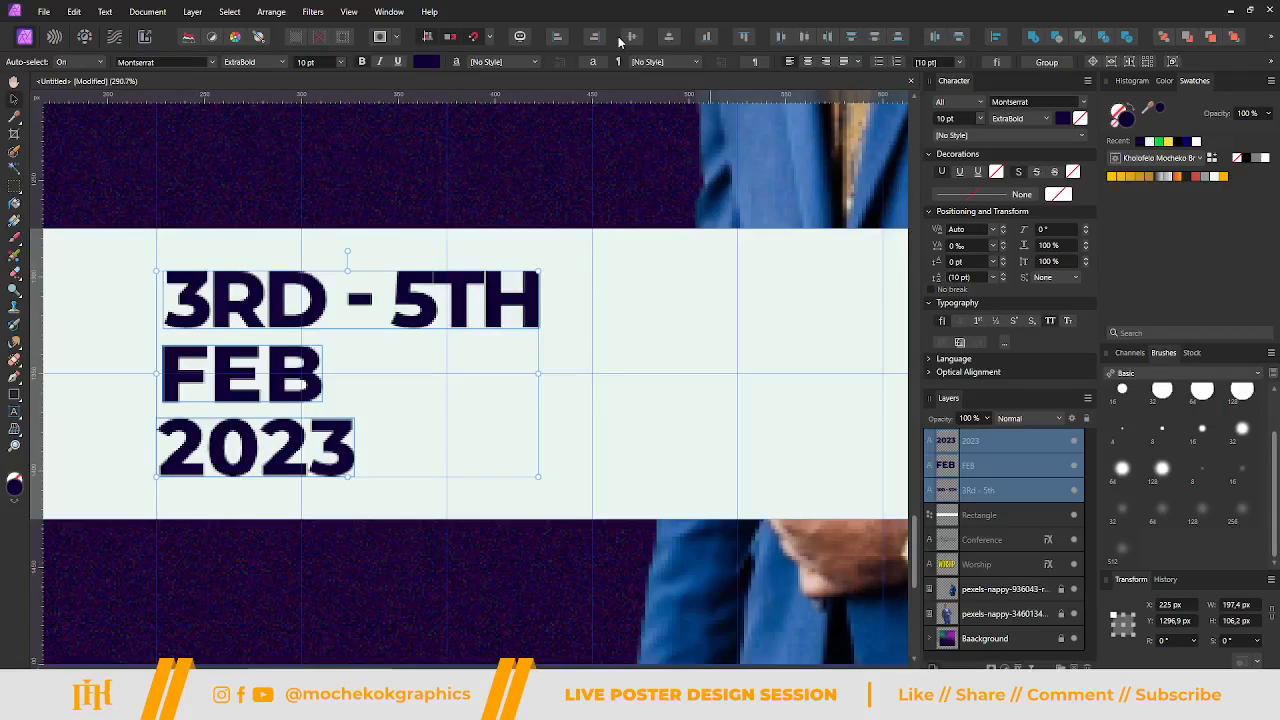
{"action": "scroll", "coordinate": [268, 373], "scroll_direction": "down", "scroll_amount": 3}
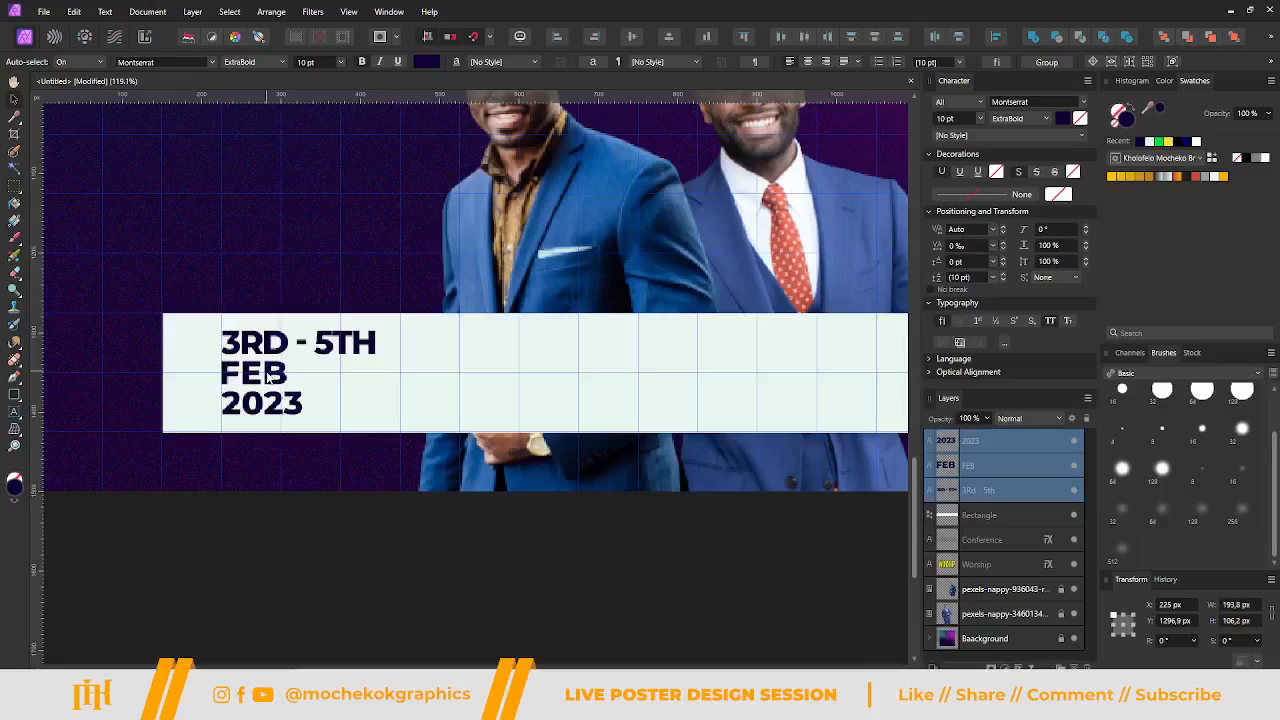
{"action": "scroll", "coordinate": [268, 373], "scroll_direction": "down", "scroll_amount": 2}
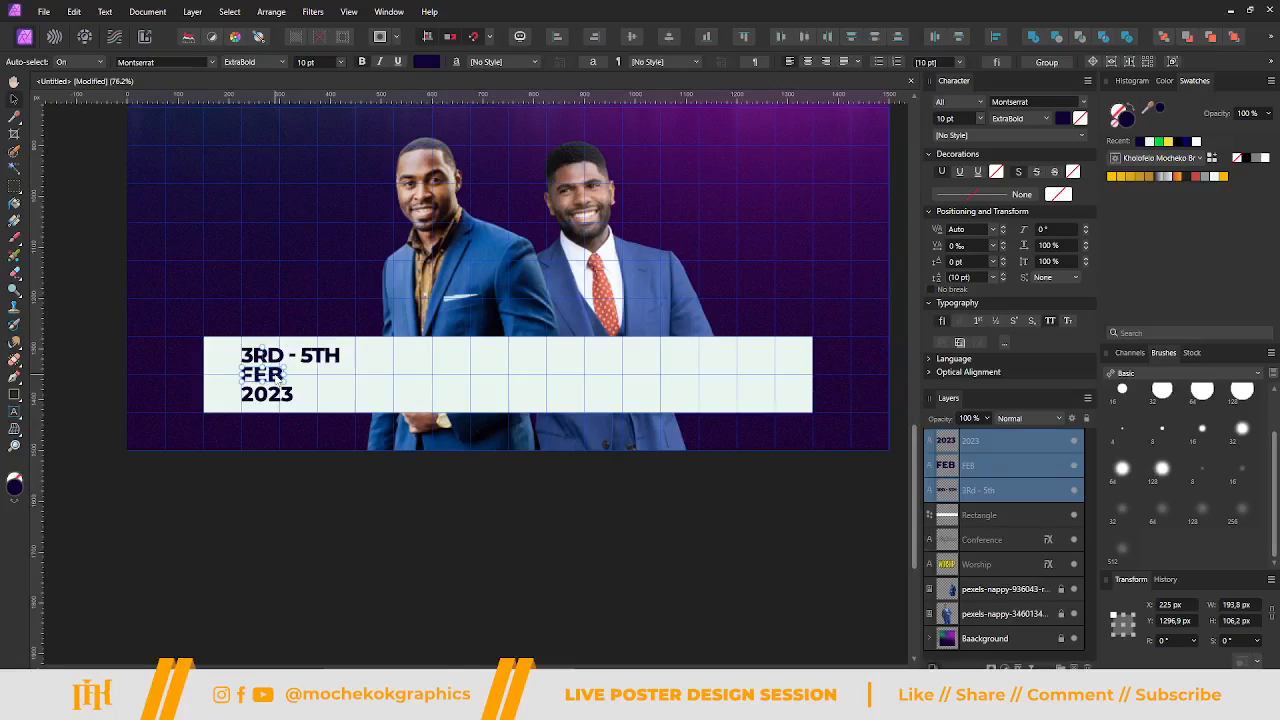
Replace the FEB text in the middle date line with "FEBRUARY".
{"action": "left_click", "coordinate": [270, 374]}
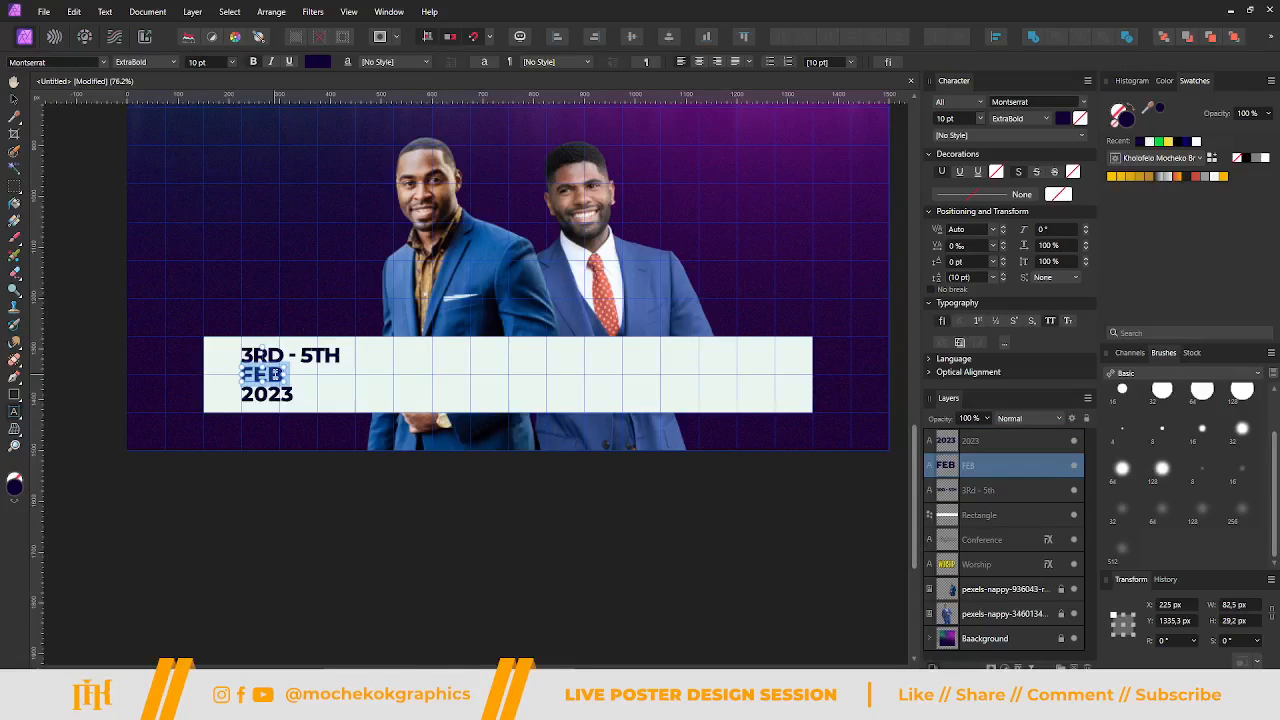
{"action": "type", "text": "FEBR"}
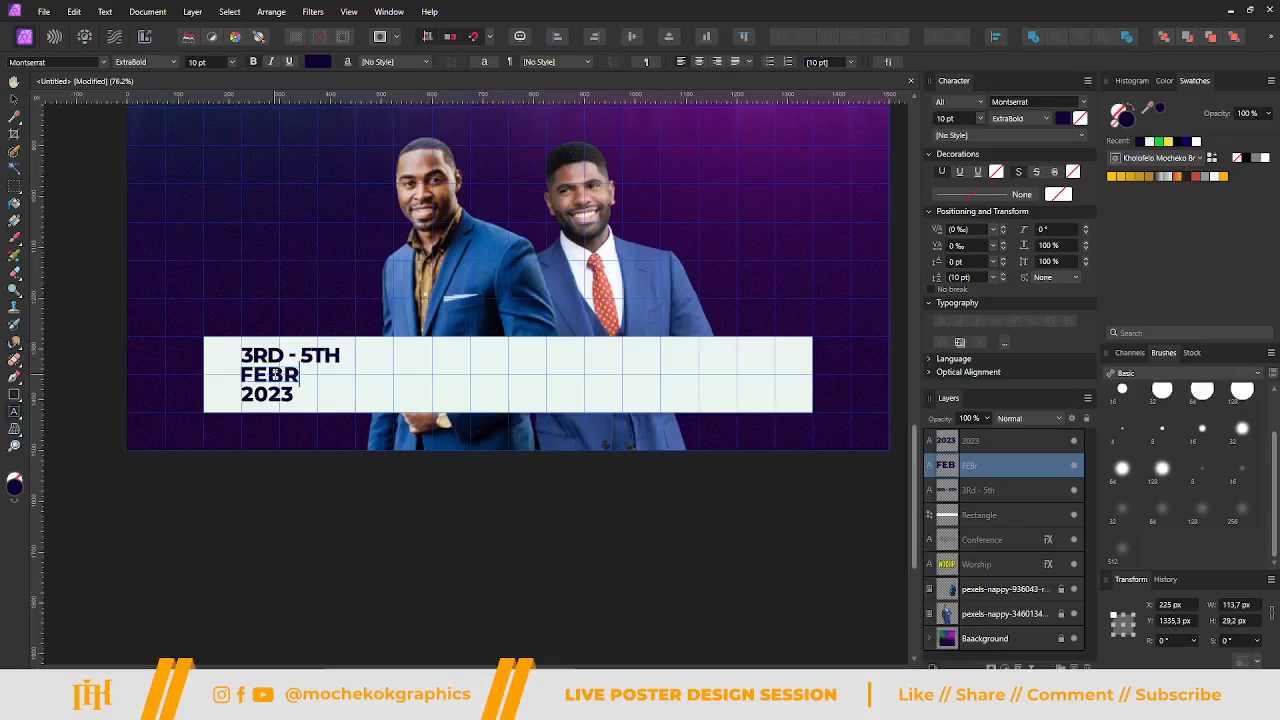
{"action": "type", "text": "UARY"}
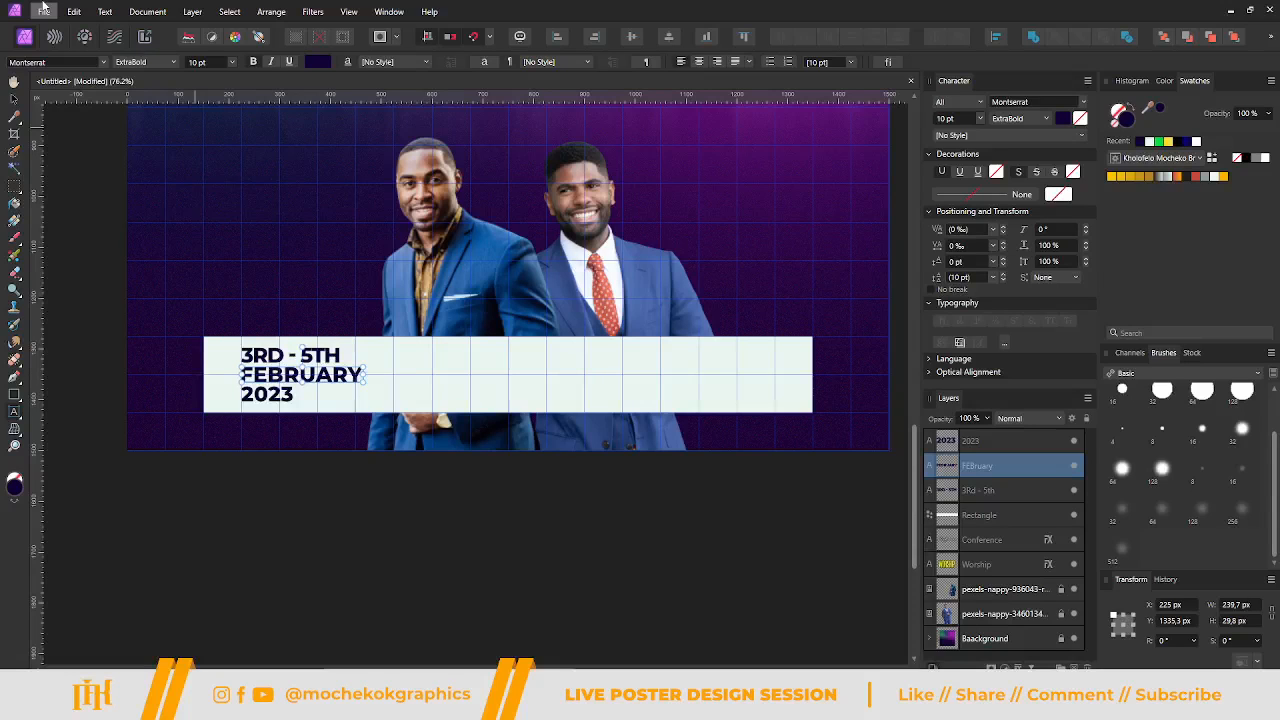
{"action": "key", "text": "Escape"}
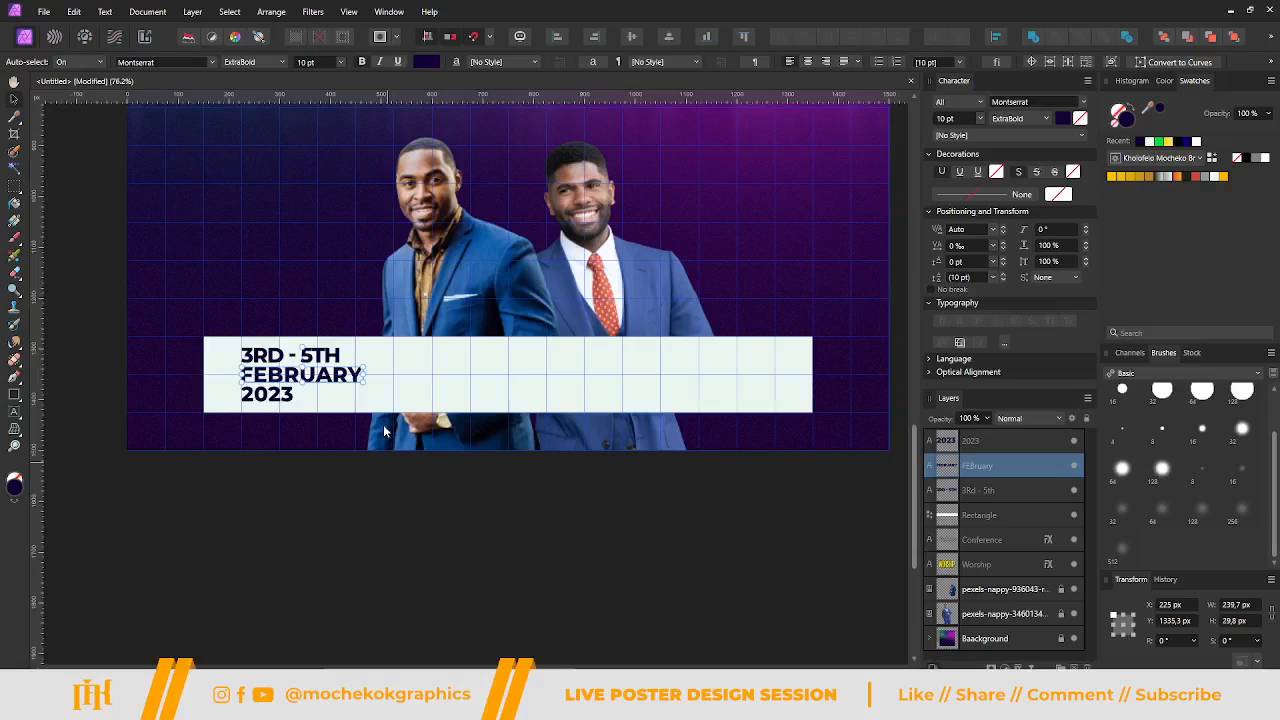
Duplicate the 3RD - 5TH line to the right on the same row of the strip and select all of the copy's text.
{"action": "scroll", "coordinate": [384, 431], "scroll_direction": "up", "scroll_amount": 3}
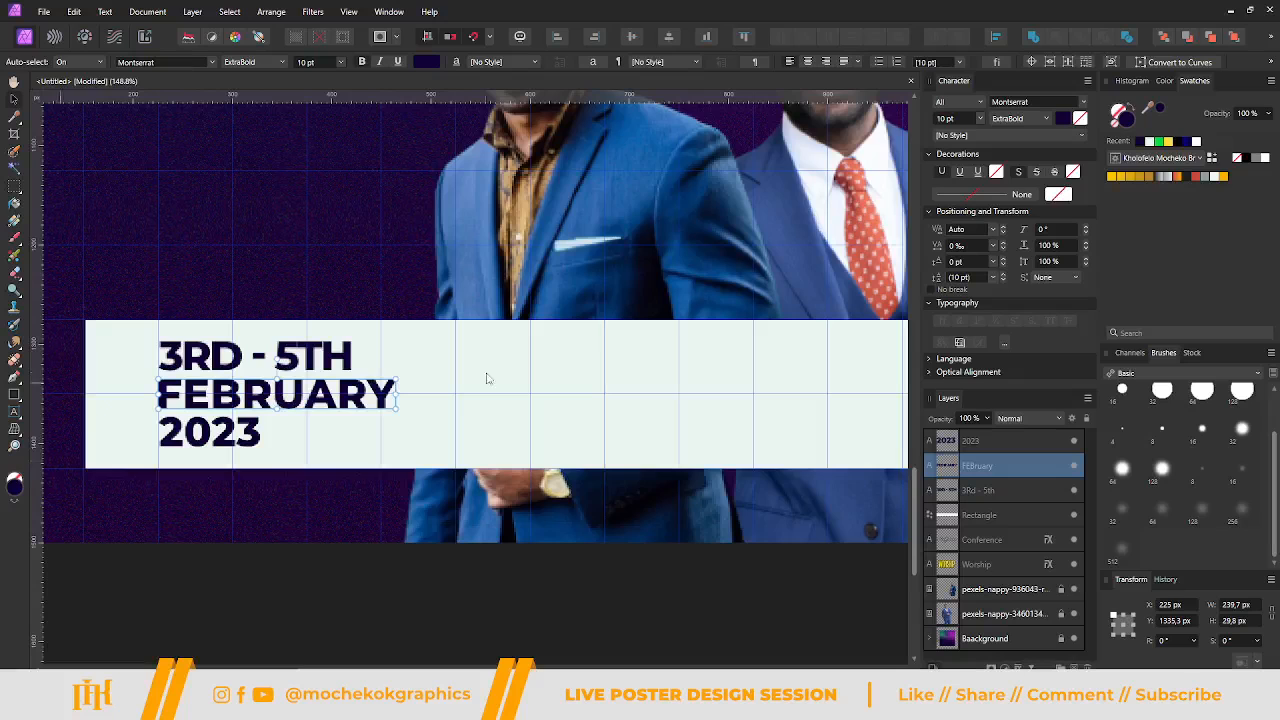
{"action": "scroll", "coordinate": [368, 372], "scroll_direction": "down", "scroll_amount": 3}
{"action": "scroll", "coordinate": [368, 372], "scroll_direction": "right", "scroll_amount": 3}
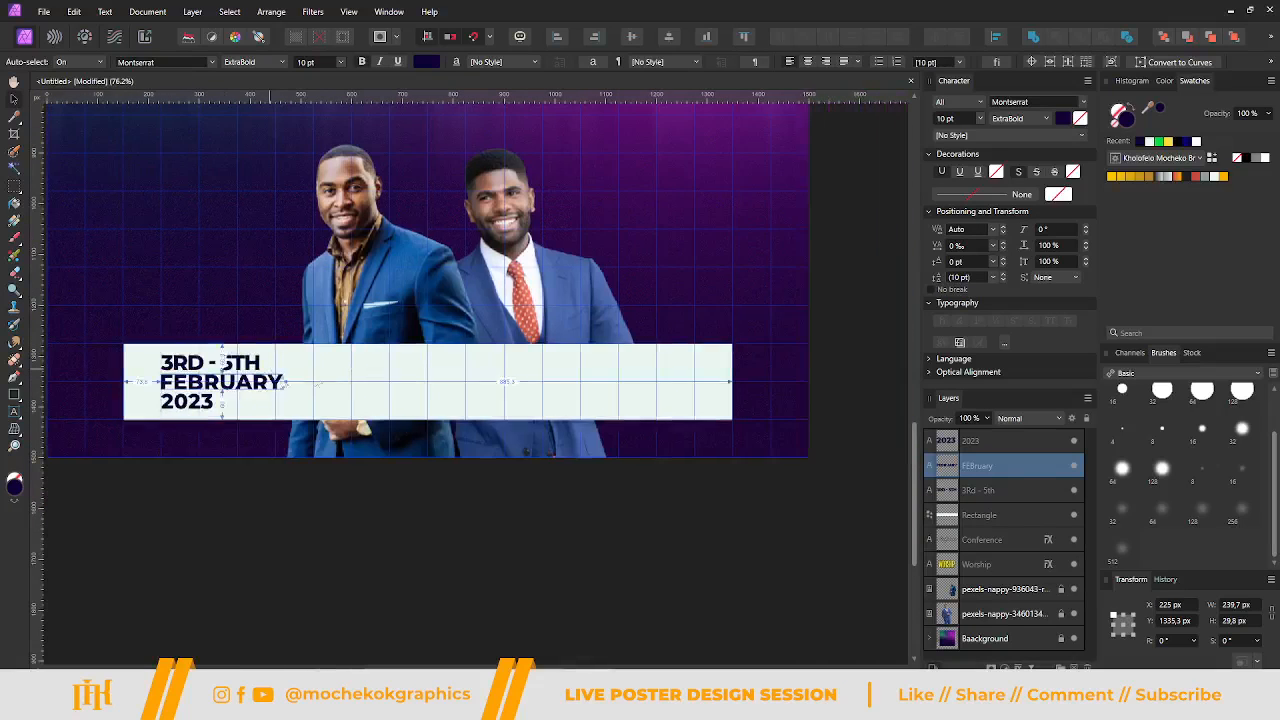
{"action": "scroll", "coordinate": [317, 381], "scroll_direction": "up", "scroll_amount": 3}
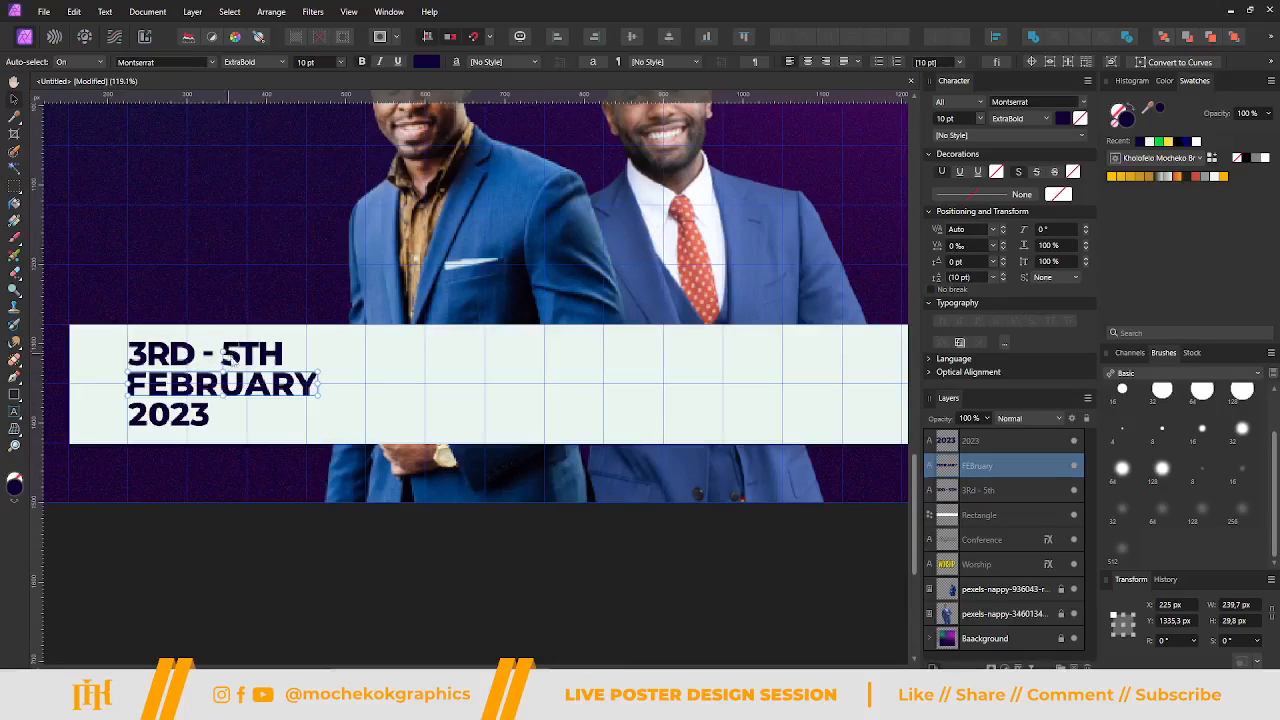
{"action": "left_click", "coordinate": [230, 357]}
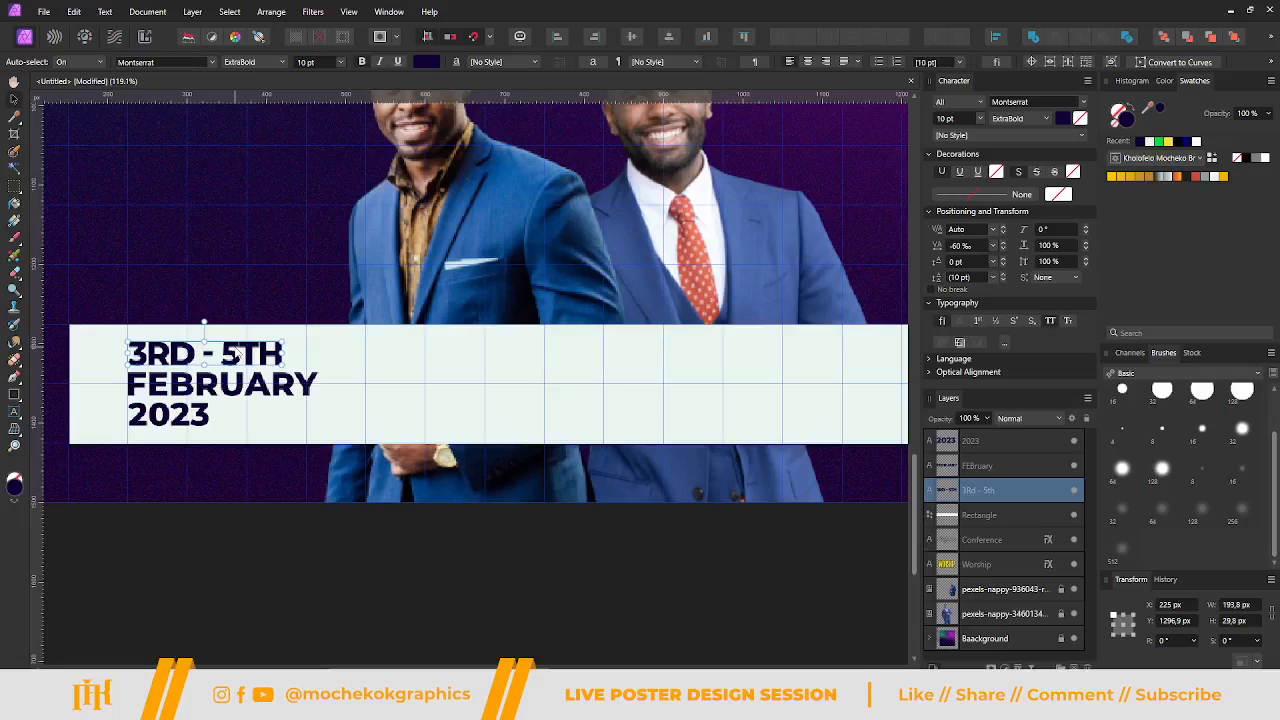
{"action": "left_click_drag", "start_coordinate": [230, 355], "coordinate": [505, 374]}
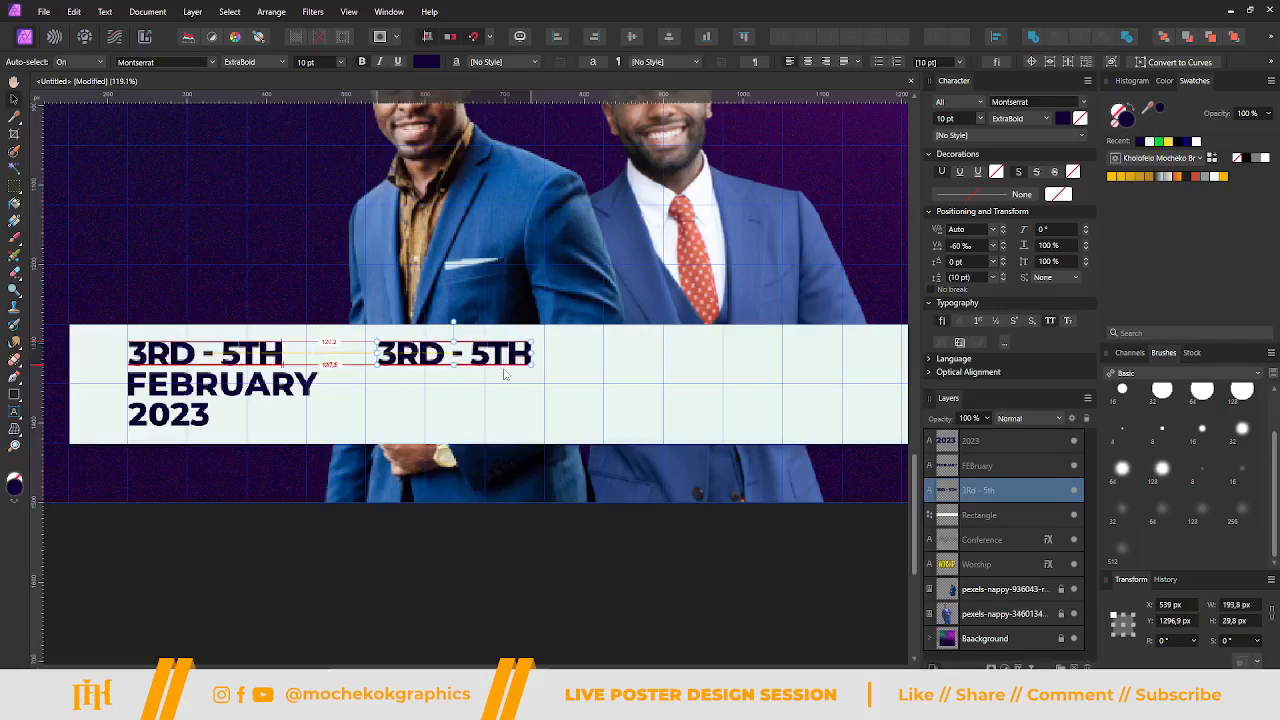
{"action": "double_click", "coordinate": [497, 357]}
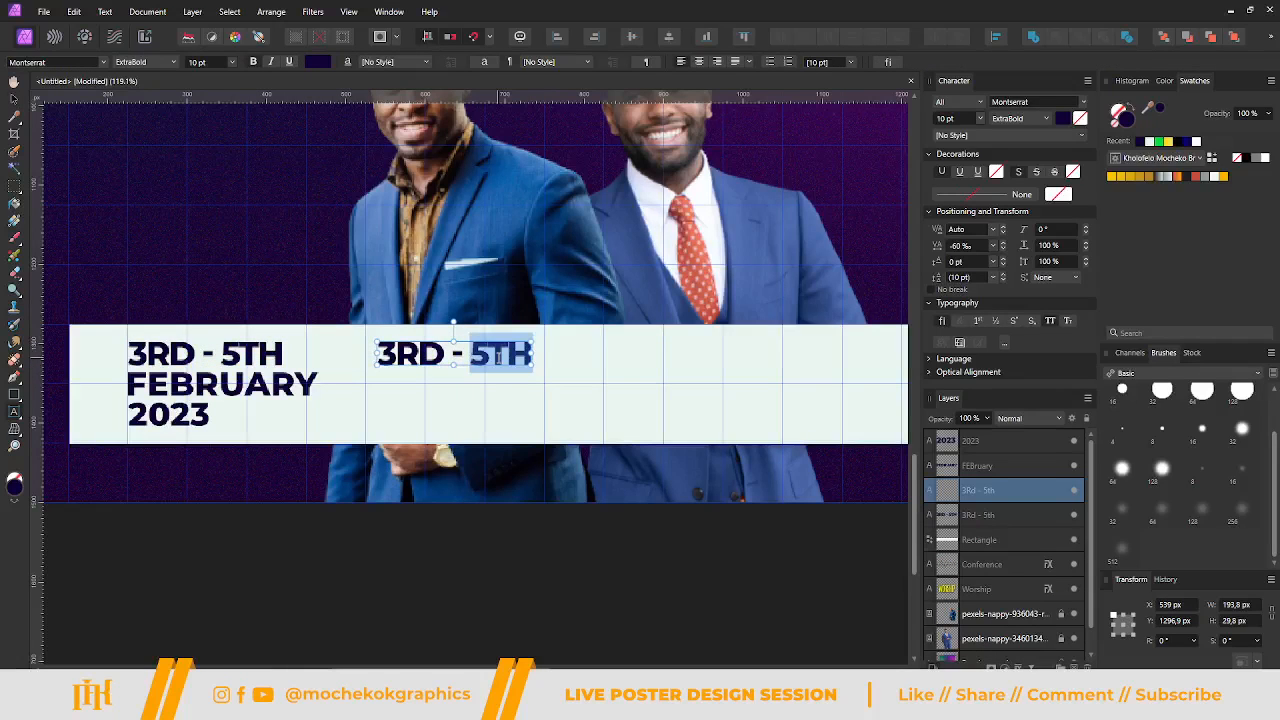
{"action": "triple_click", "coordinate": [497, 357]}
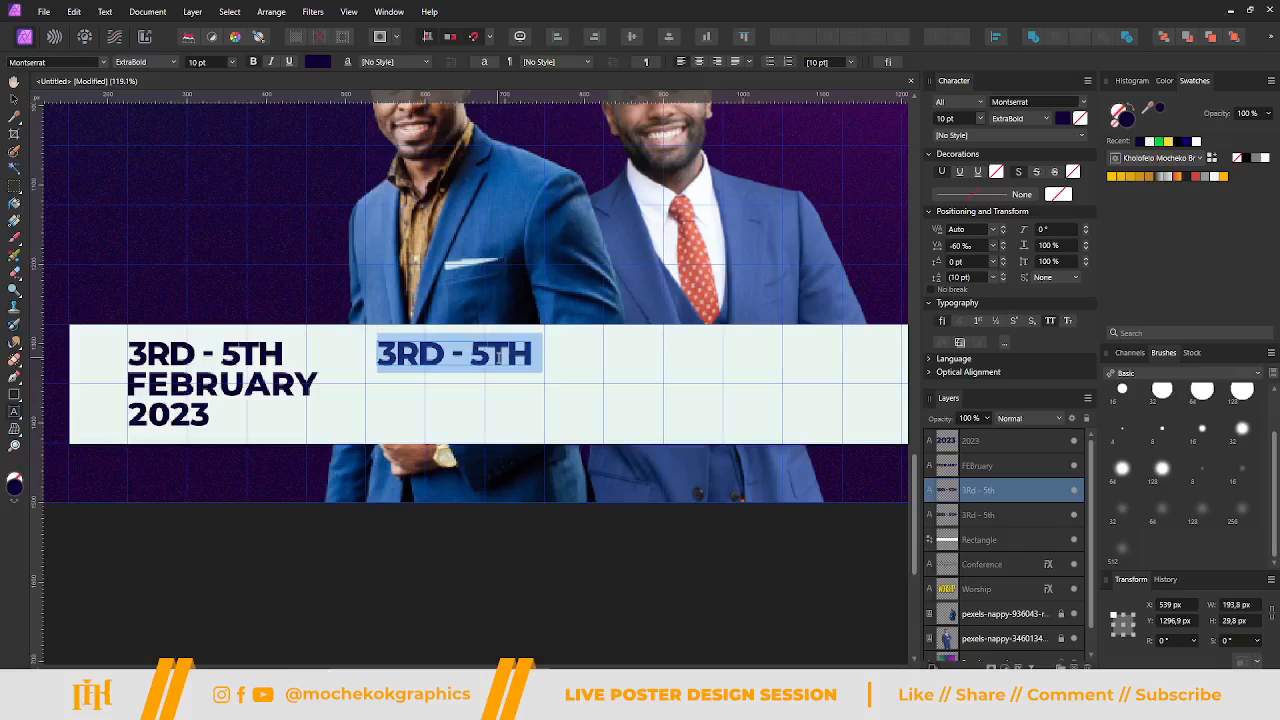
{"action": "type", "text": "15"}
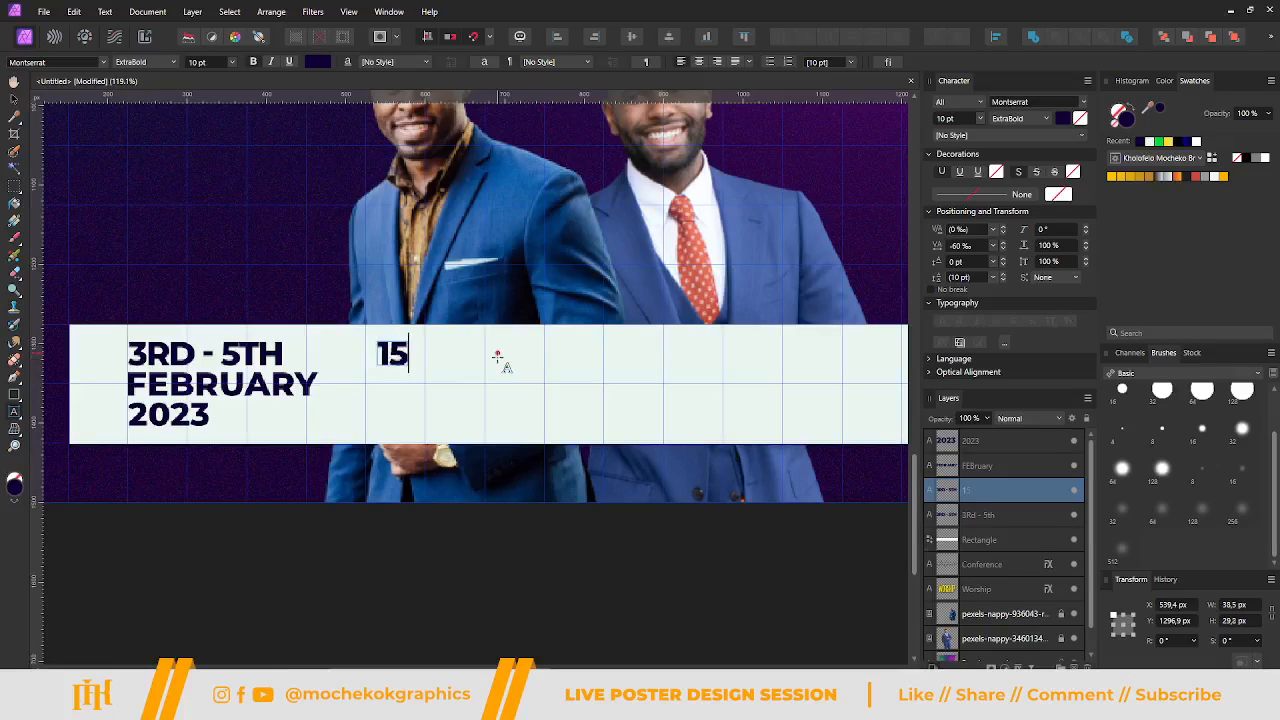
{"action": "type", "text": "H"}
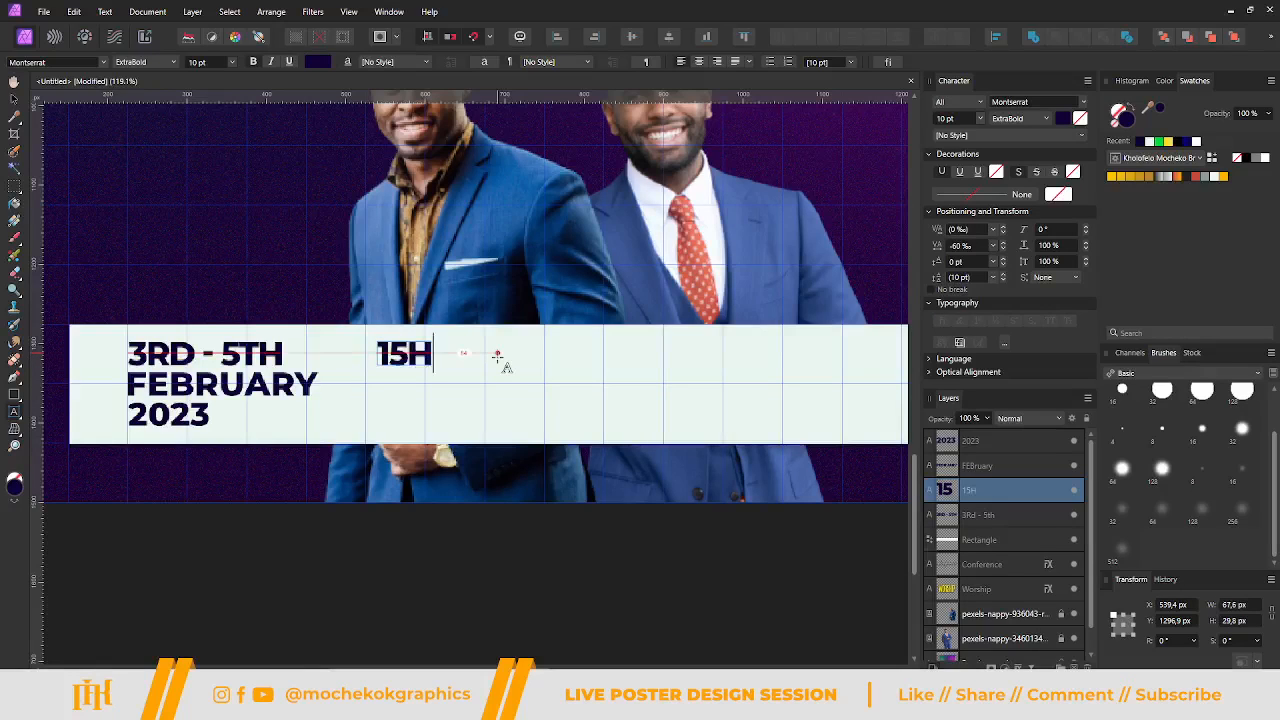
{"action": "key", "text": "BackSpace"}
{"action": "type", "text": ":"}
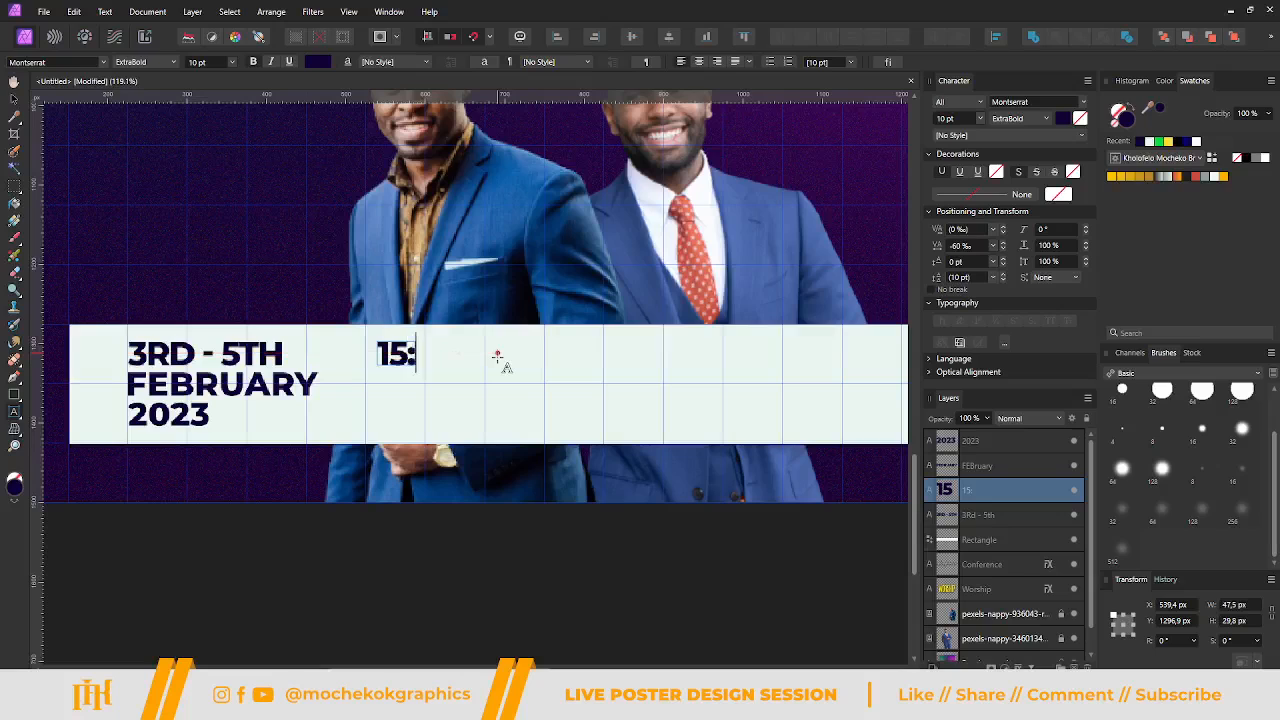
{"action": "type", "text": "00"}
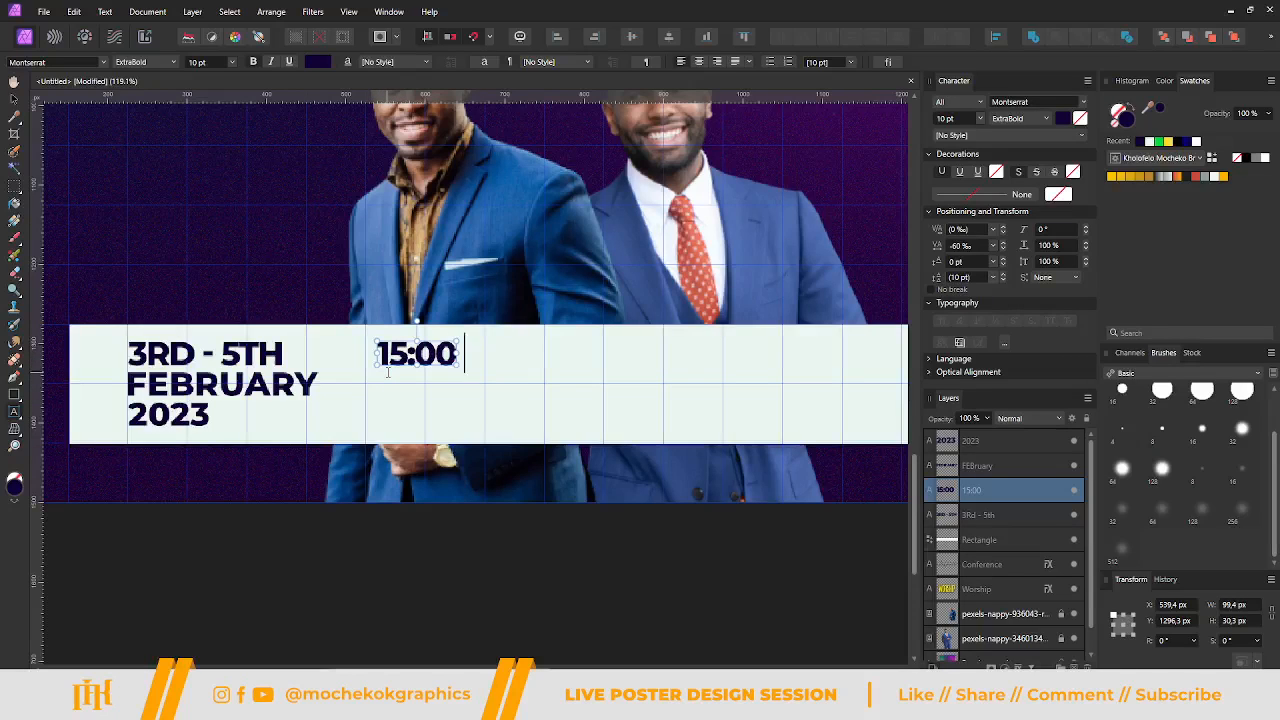
{"action": "type", "text": "FR"}
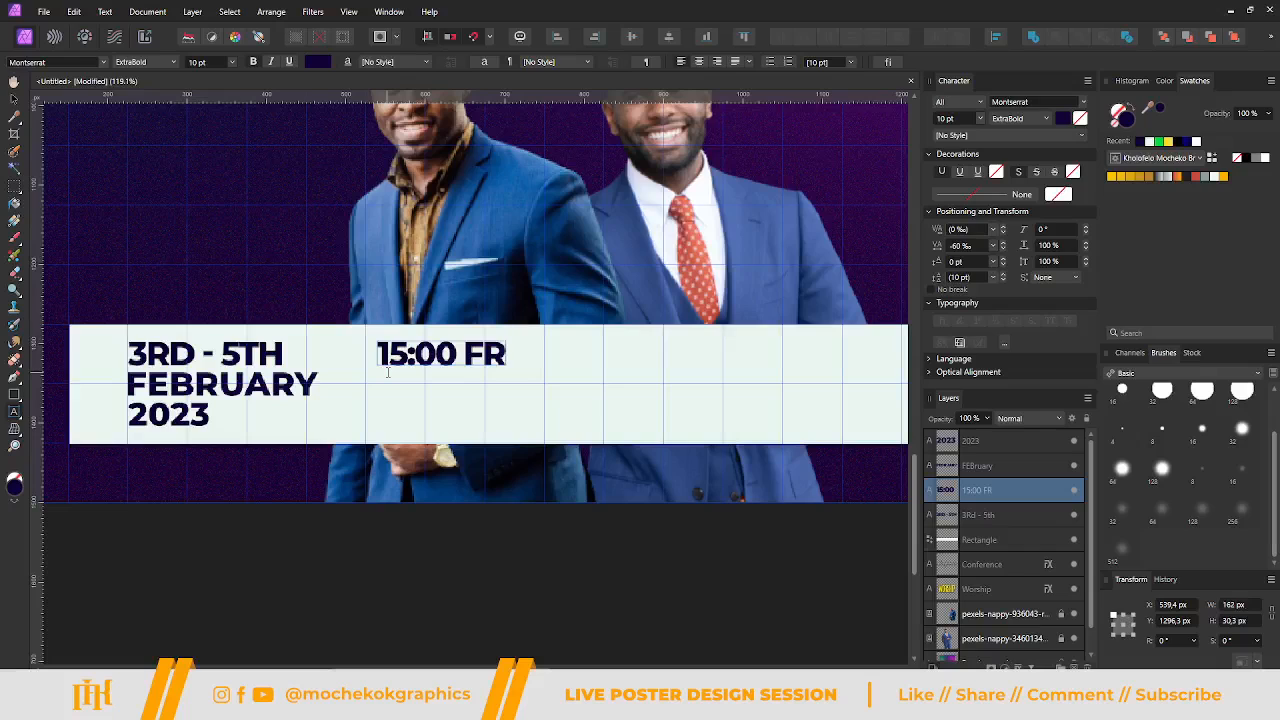
{"action": "key", "text": "BackSpace"}
{"action": "key", "text": "BackSpace"}
{"action": "key", "text": "BackSpace"}
{"action": "key", "text": "BackSpace"}
{"action": "key", "text": "BackSpace"}
{"action": "key", "text": "BackSpace"}
{"action": "key", "text": "BackSpace"}
{"action": "key", "text": "BackSpace"}
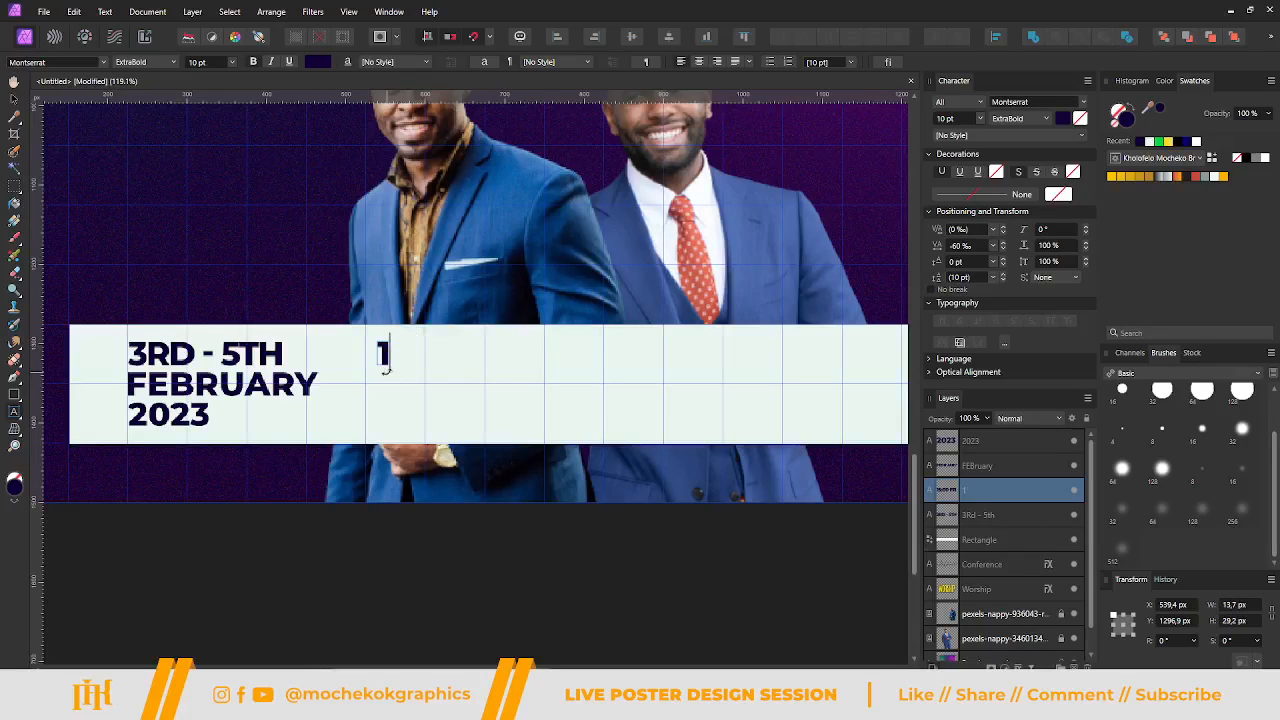
Enter "FRI - 18:00" as the text of the copied line beside the date.
{"action": "type", "text": "FRI - "}
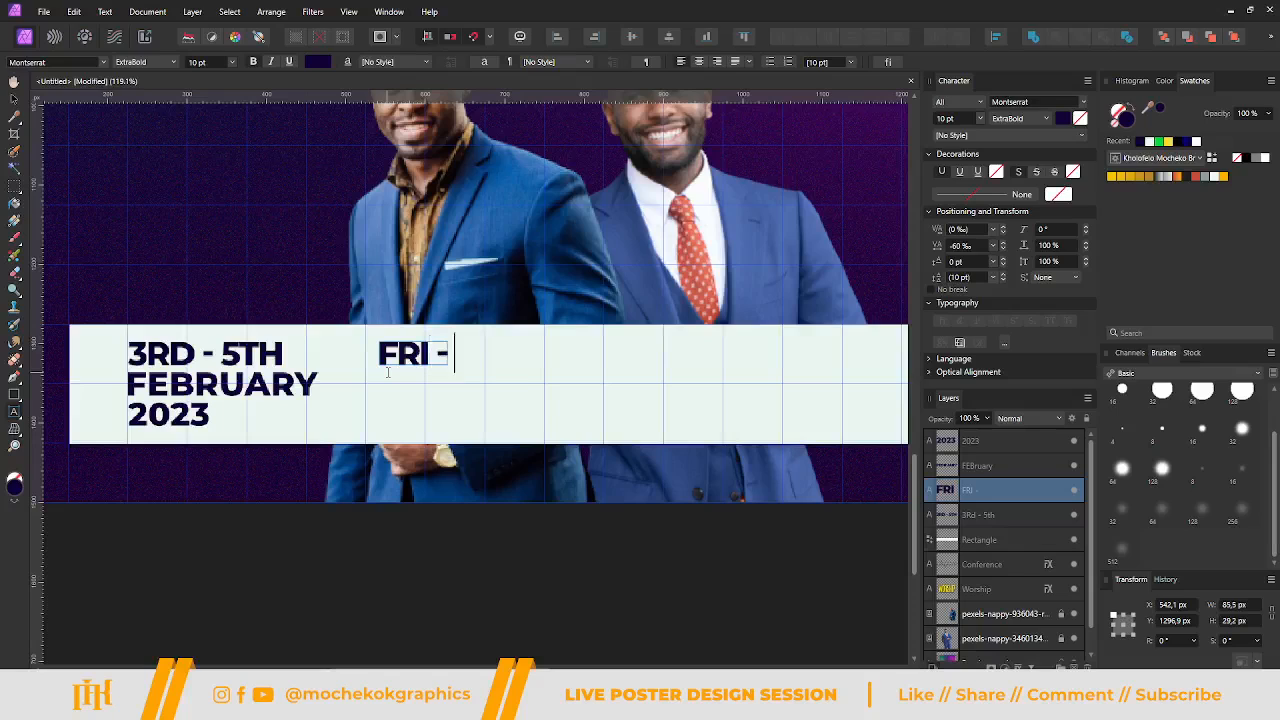
{"action": "type", "text": "115"}
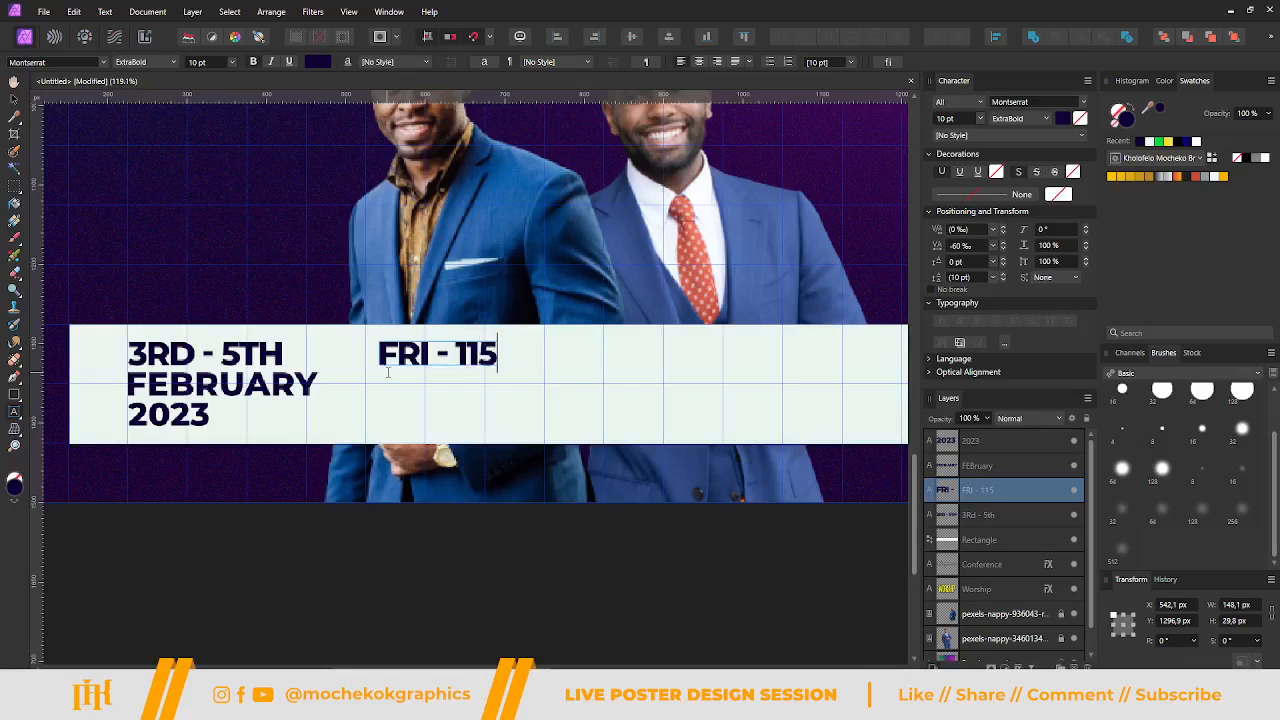
{"action": "key", "text": "BackSpace"}
{"action": "key", "text": "BackSpace"}
{"action": "type", "text": "800"}
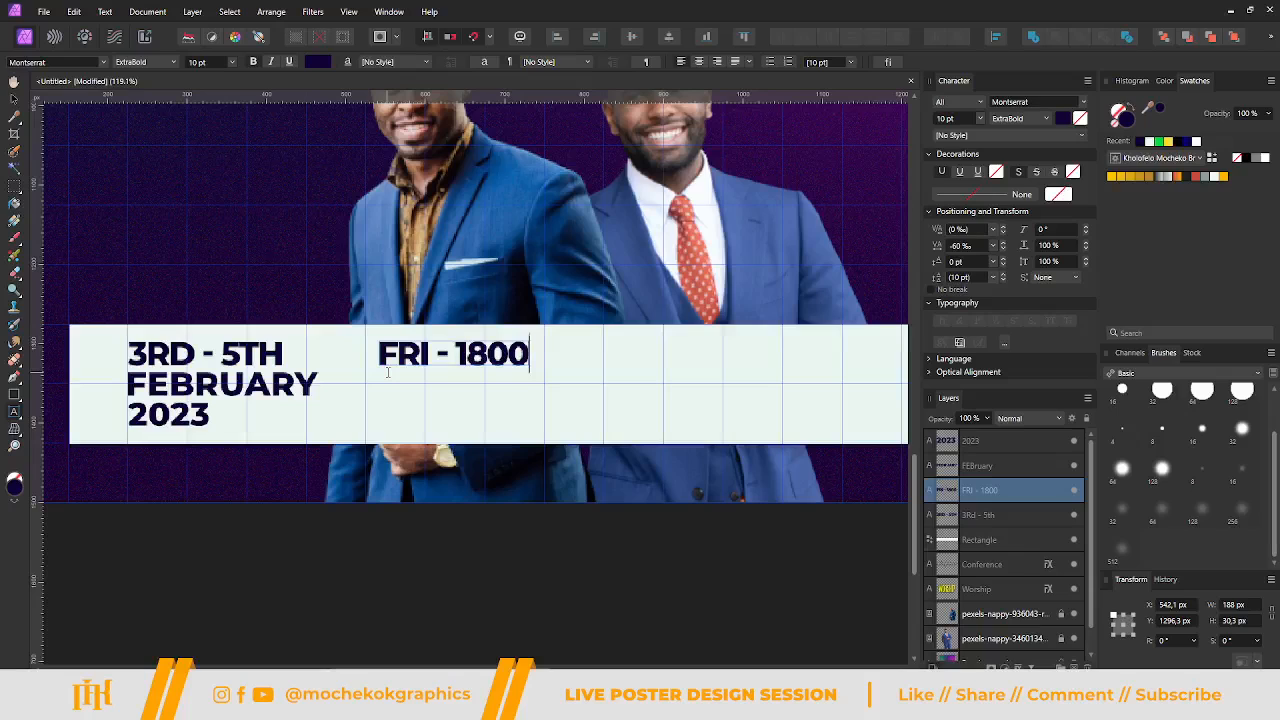
{"action": "key", "text": "Left"}
{"action": "key", "text": "Left"}
{"action": "key", "text": "Left"}
{"action": "key", "text": "Right"}
{"action": "type", "text": ":"}
{"action": "key", "text": "Escape"}
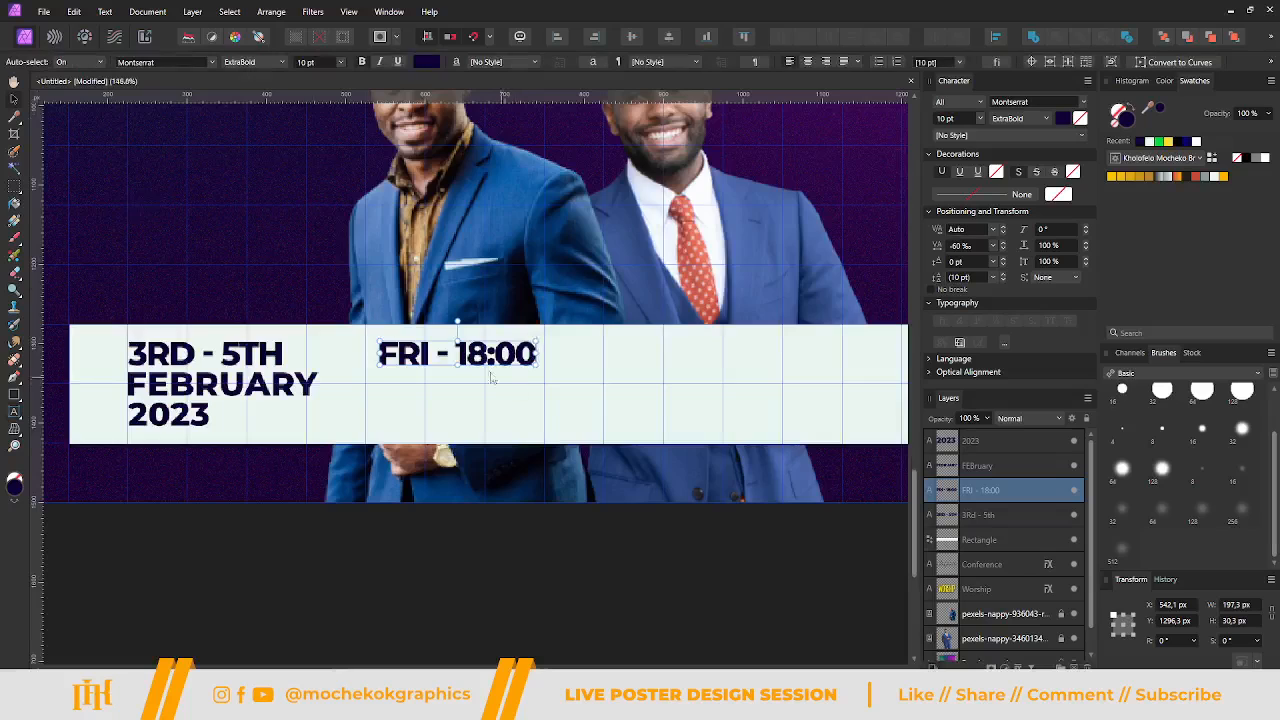
Set the FRI - 18:00 line's font size to 7 pt and duplicate the line directly below it.
{"action": "scroll", "coordinate": [494, 372], "scroll_direction": "up", "scroll_amount": 2}
{"action": "scroll", "coordinate": [311, 62], "scroll_direction": "down", "scroll_amount": 3}
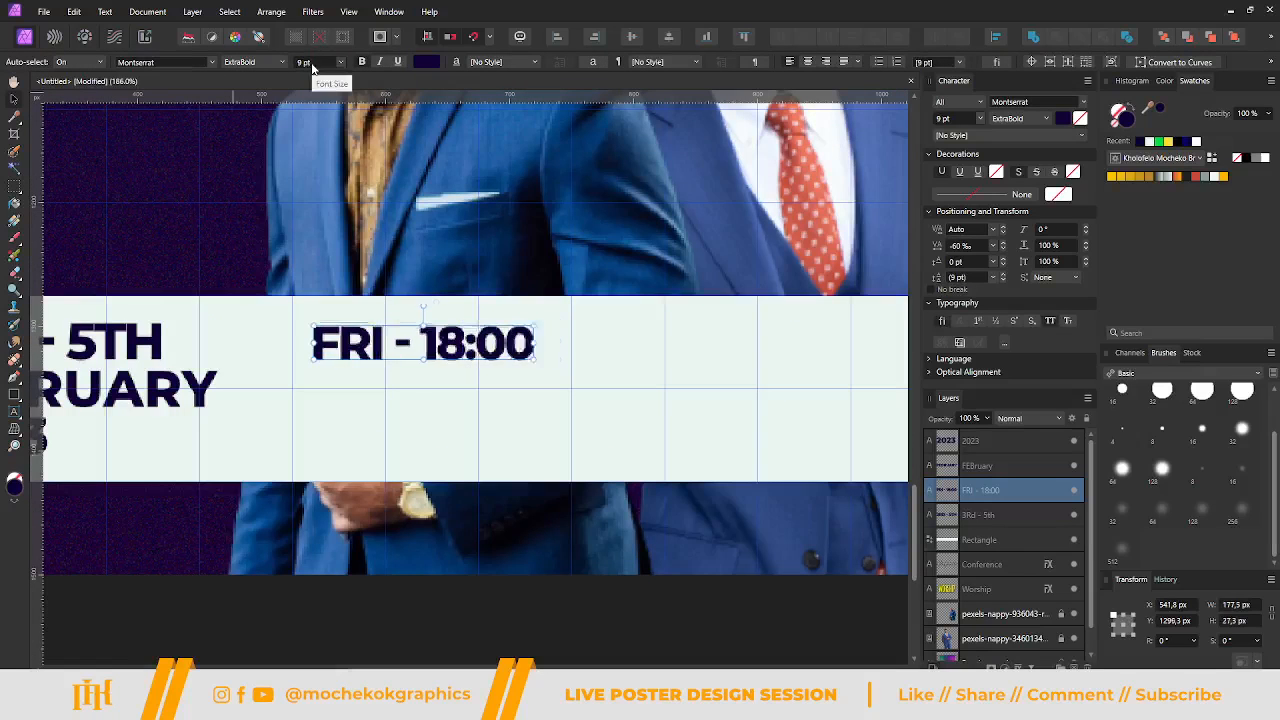
{"action": "left_click_drag", "start_coordinate": [412, 348], "coordinate": [427, 383]}
Change the day and hour of the copied line so it reads "SAT - 15:00".
{"action": "double_click", "coordinate": [432, 384]}
{"action": "double_click", "coordinate": [425, 382]}
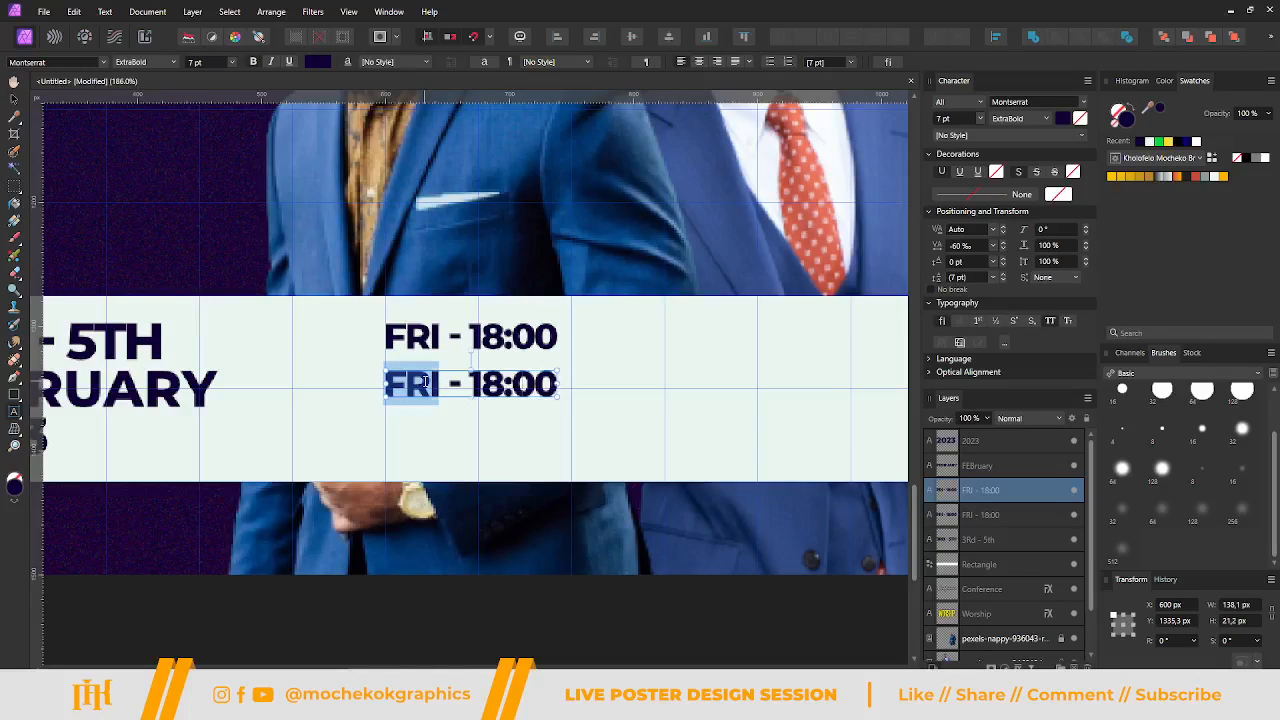
{"action": "type", "text": "SAT"}
{"action": "left_click_drag", "start_coordinate": [516, 384], "coordinate": [478, 384]}
{"action": "type", "text": "15"}
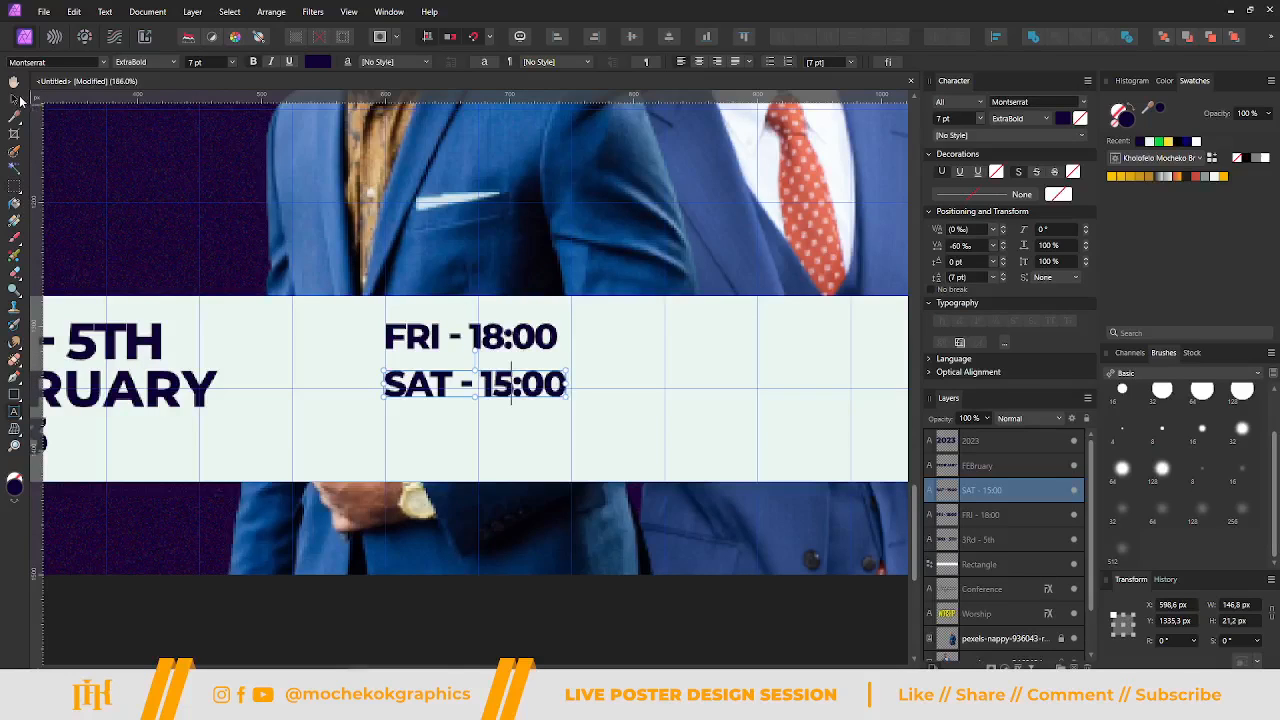
Duplicate the SAT - 15:00 line directly below it and change the copy's text to "SUN - 08:00".
{"action": "left_click", "coordinate": [14, 98]}
{"action": "left_click_drag", "start_coordinate": [425, 398], "coordinate": [427, 443]}
{"action": "double_click", "coordinate": [429, 432]}
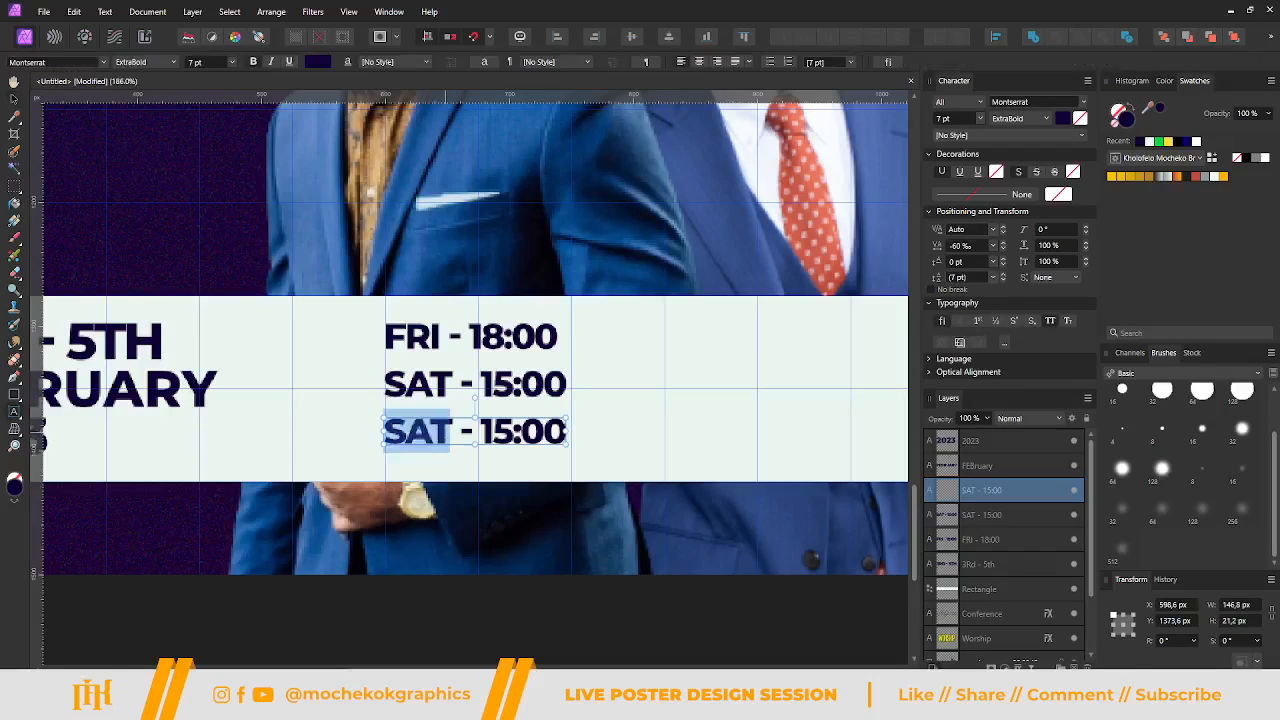
{"action": "key", "text": "Right"}
{"action": "key", "text": "shift+Left"}
{"action": "key", "text": "shift+Left"}
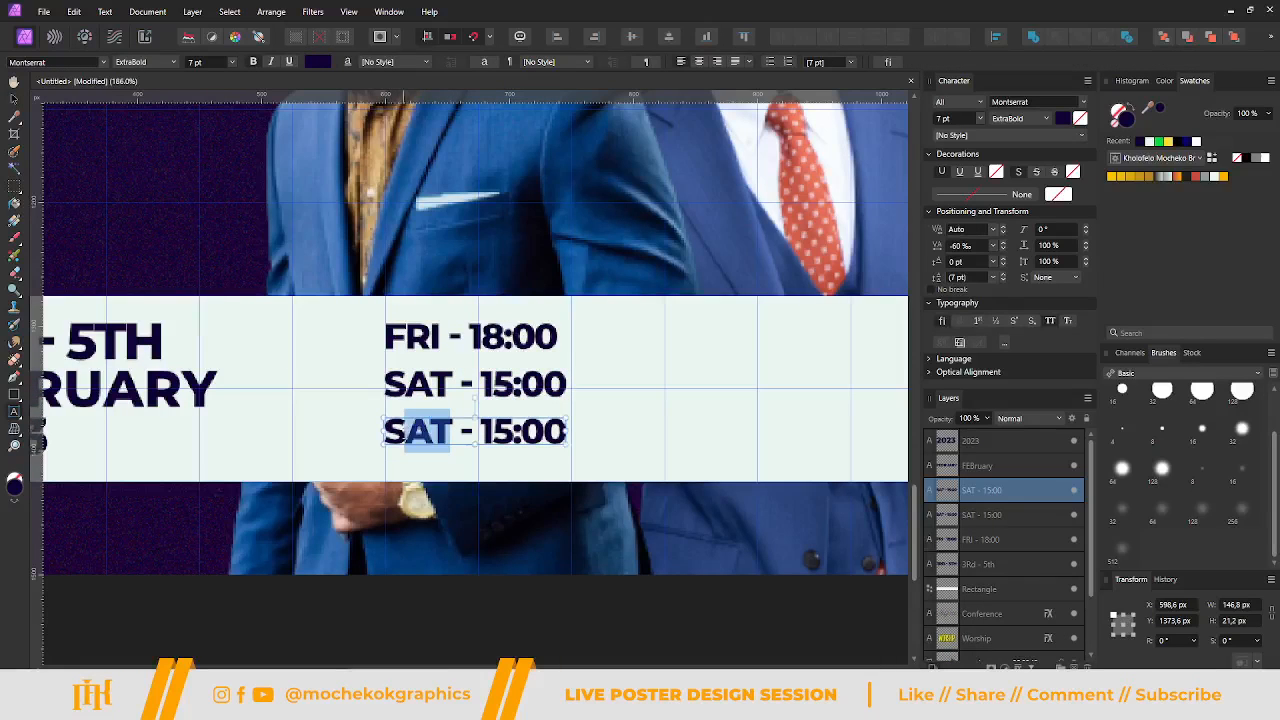
{"action": "type", "text": "UN"}
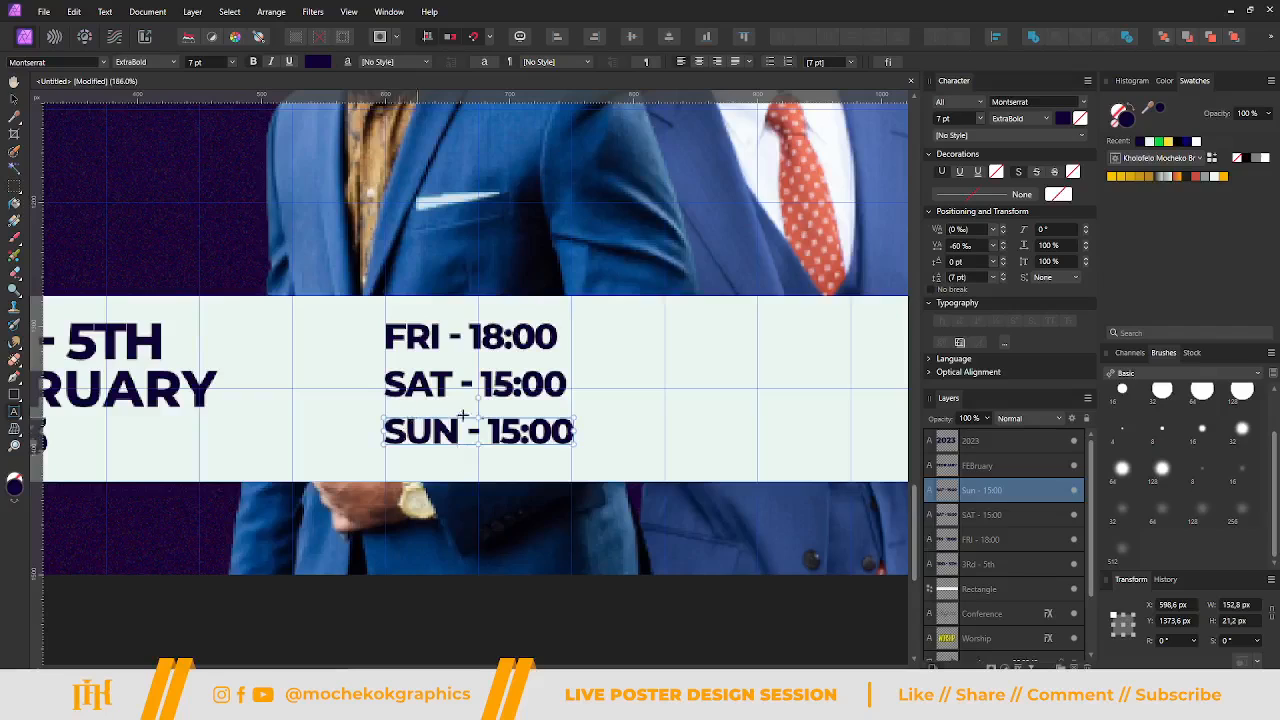
{"action": "key", "text": "shift+Left"}
{"action": "key", "text": "shift+Left"}
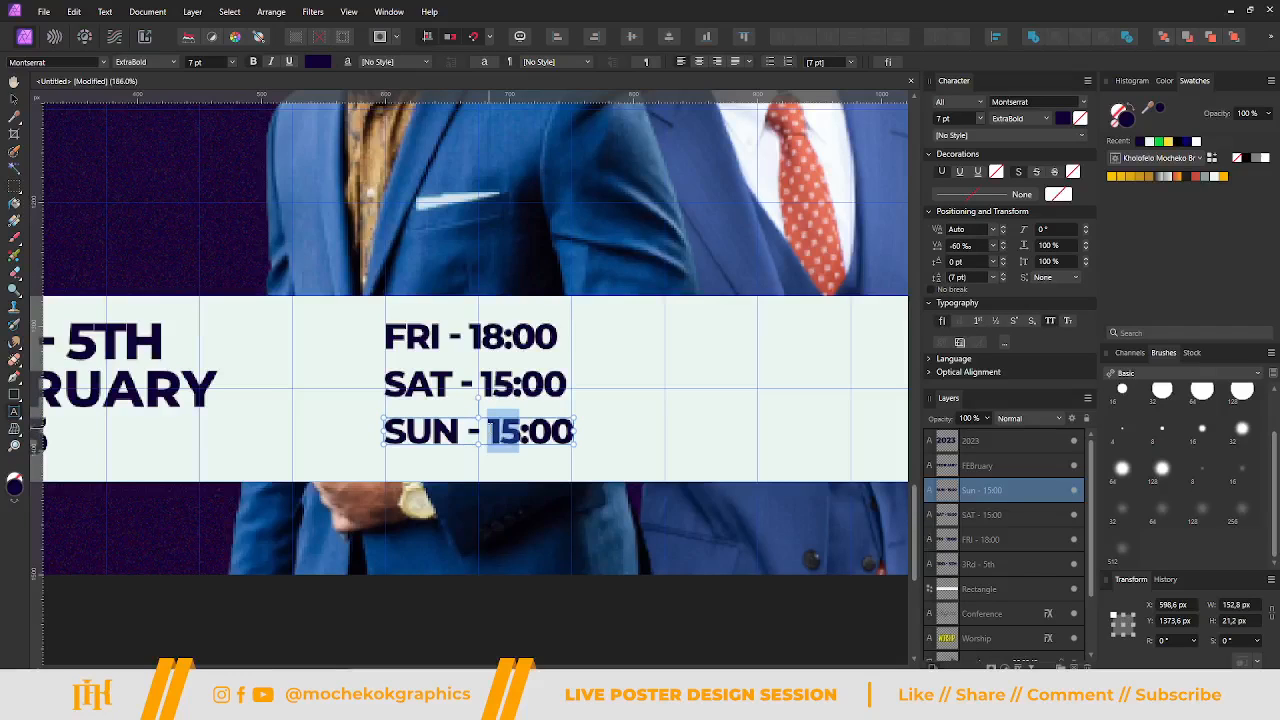
{"action": "type", "text": "08"}
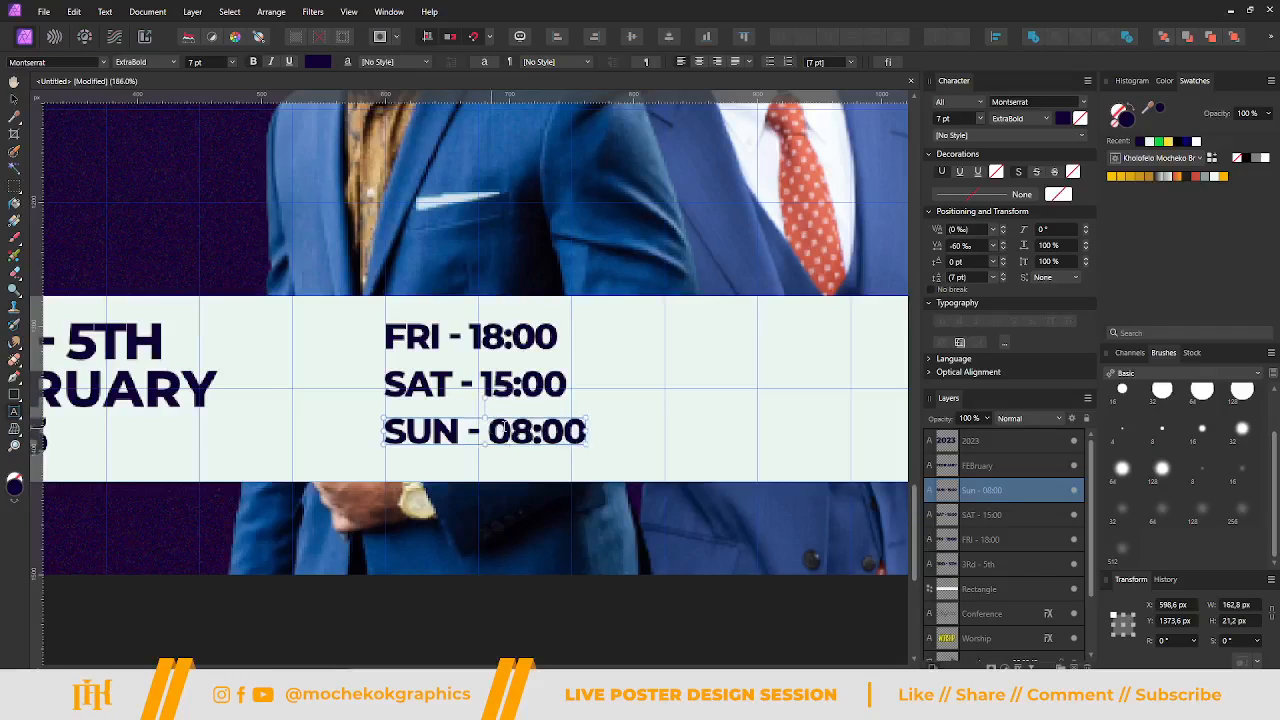
Move the SUN - 08:00 line down until its baseline aligns with the 2023 line of the date block.
{"action": "left_click", "coordinate": [13, 99]}
{"action": "left_click", "coordinate": [516, 395]}
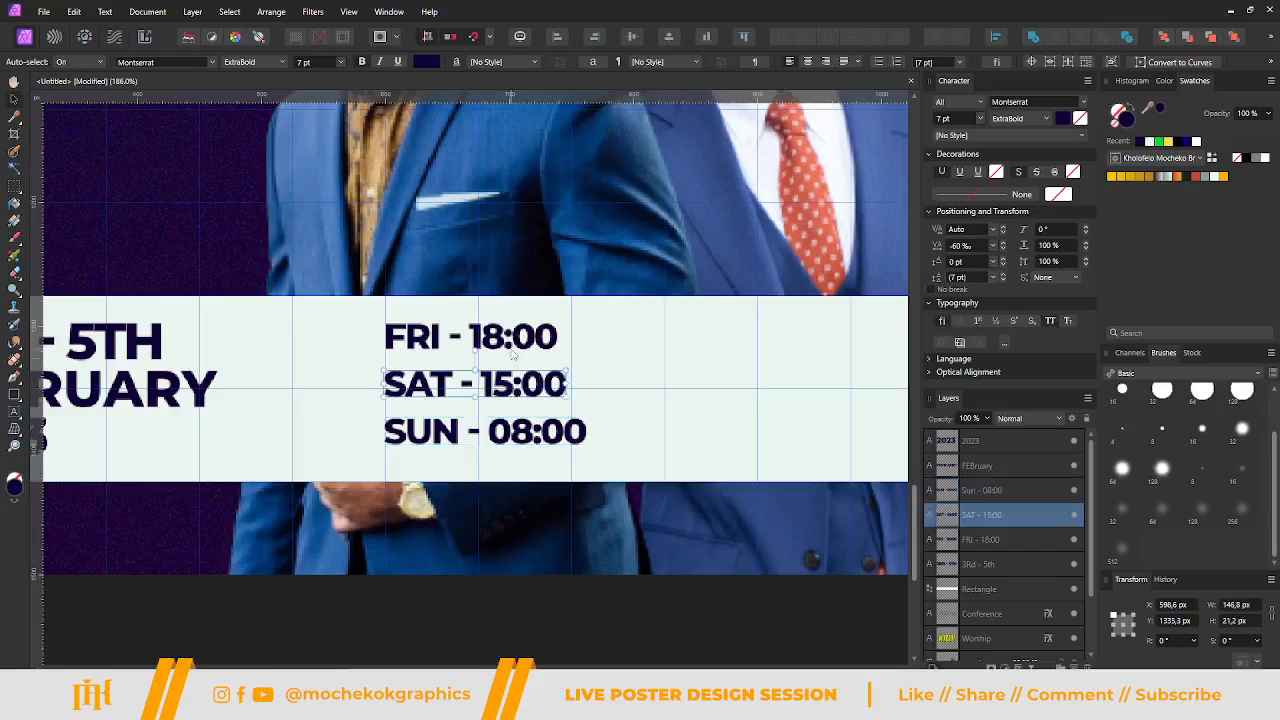
{"action": "left_click", "coordinate": [530, 438]}
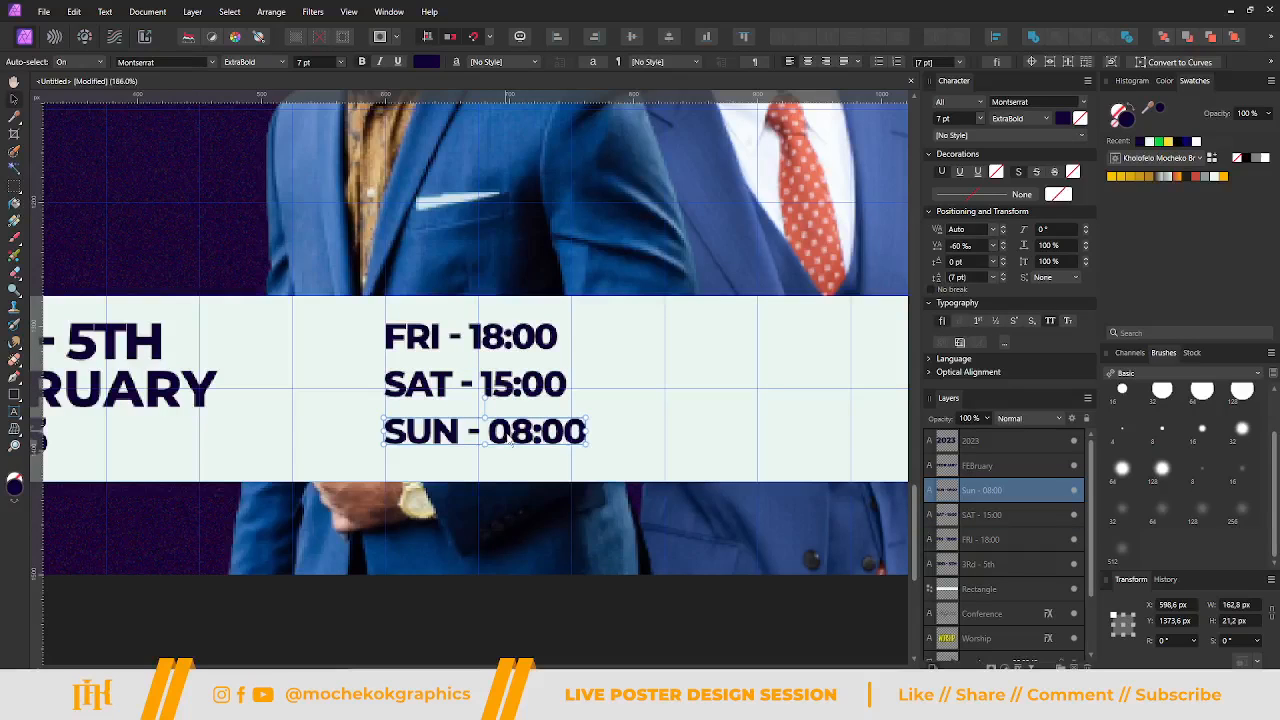
{"action": "left_click_drag", "start_coordinate": [508, 433], "coordinate": [509, 444]}
{"action": "scroll", "coordinate": [510, 447], "scroll_direction": "down", "scroll_amount": 3}
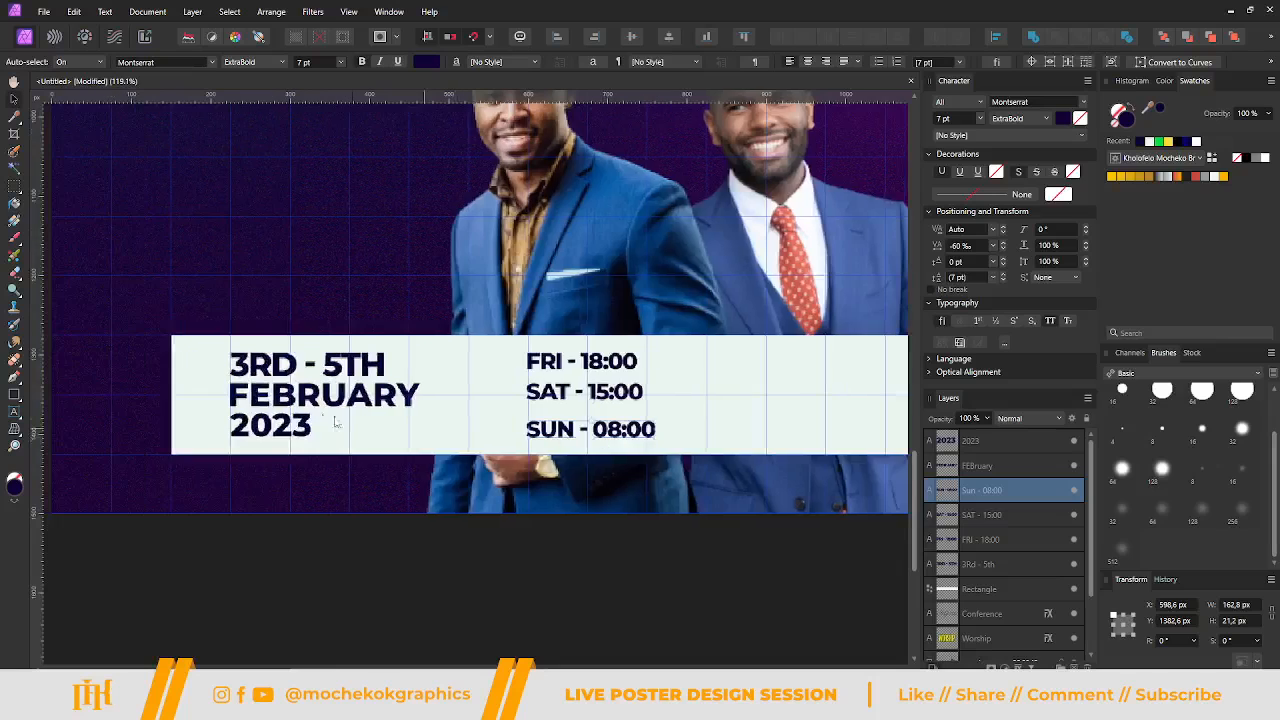
{"action": "left_click", "coordinate": [272, 426]}
{"action": "left_click", "coordinate": [545, 432]}
{"action": "scroll", "coordinate": [543, 434], "scroll_direction": "up", "scroll_amount": 4}
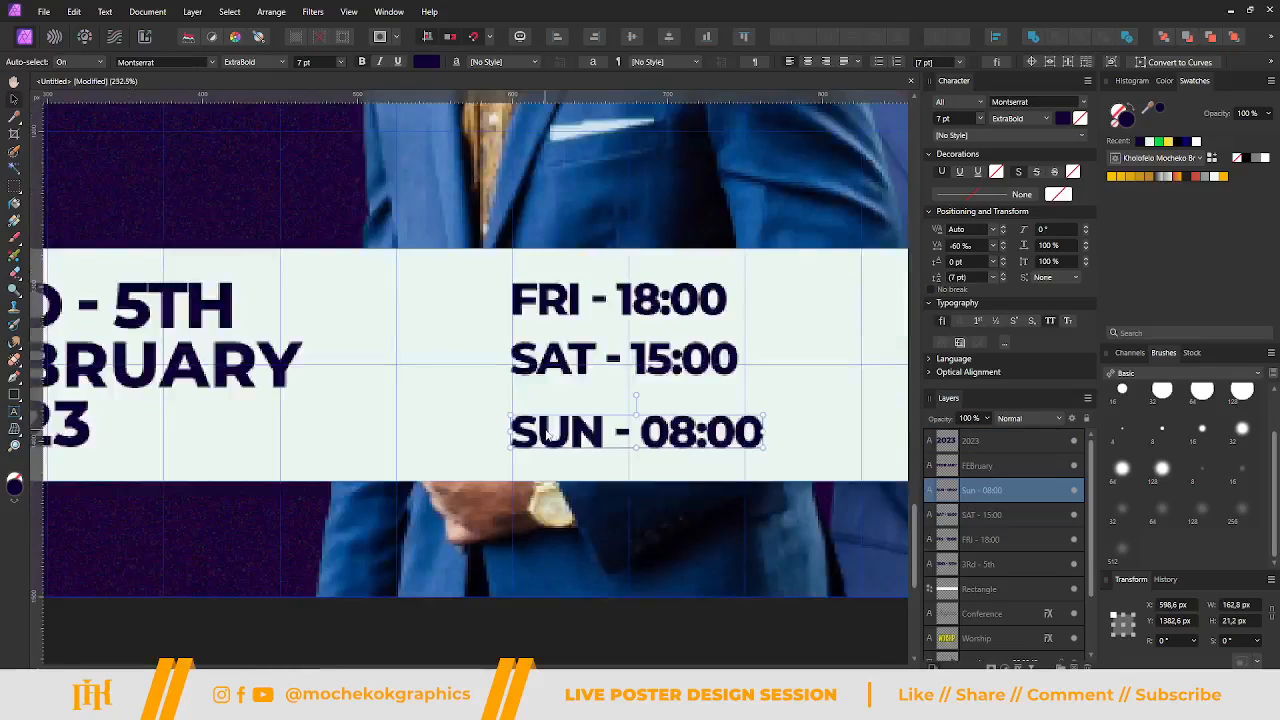
{"action": "left_click_drag", "start_coordinate": [545, 432], "coordinate": [545, 439]}
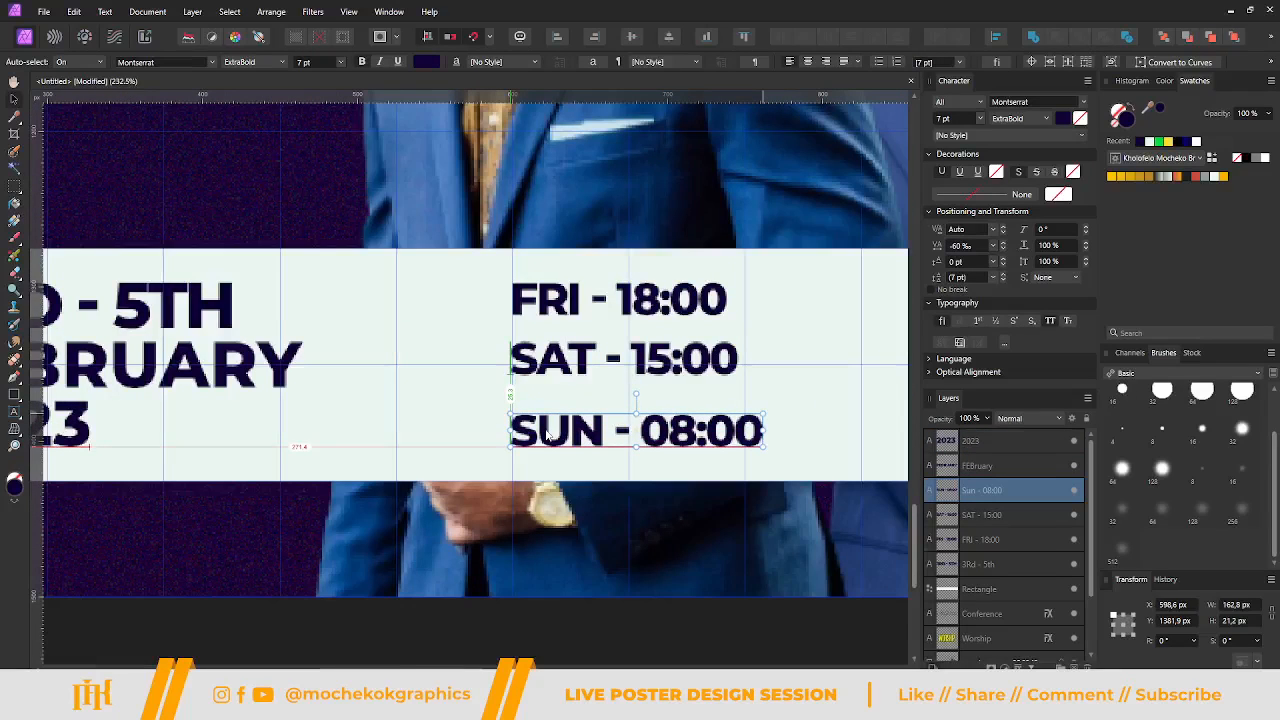
Select the FRI, SAT and SUN lines together, space them evenly in the vertical direction, and deselect them.
{"action": "left_click", "coordinate": [545, 375], "text": "shift"}
{"action": "left_click", "coordinate": [548, 300], "text": "shift"}
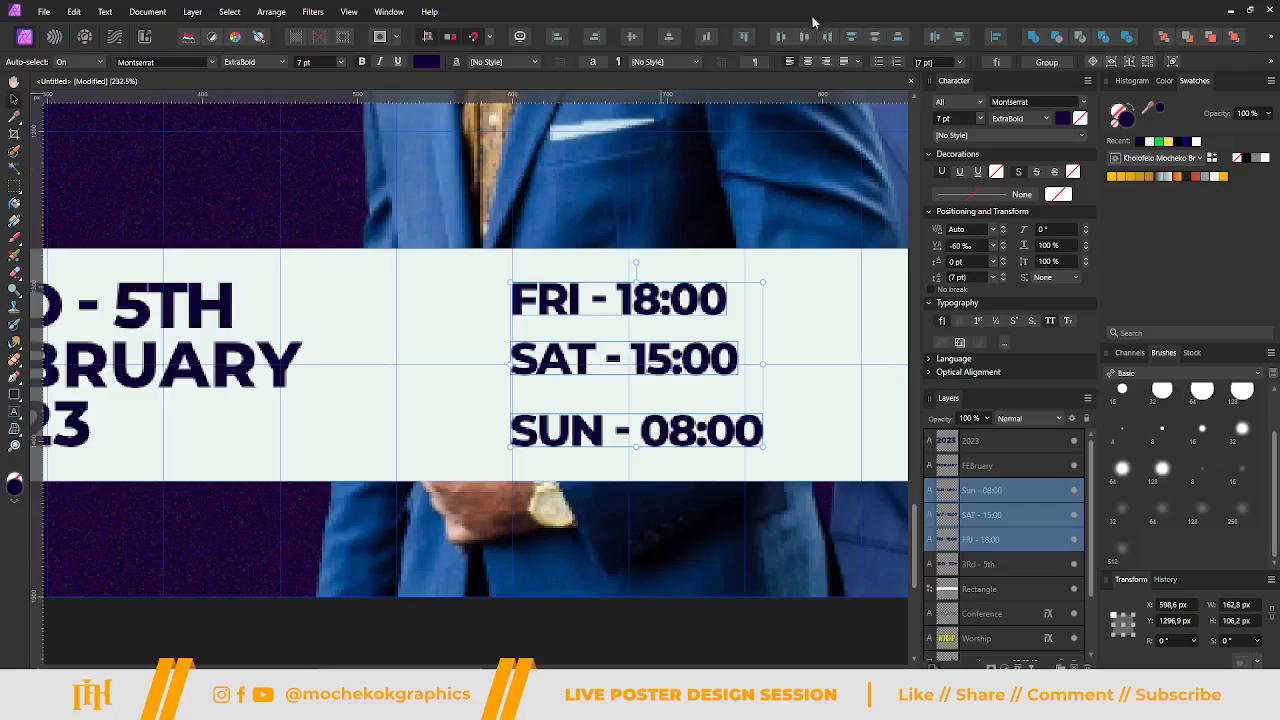
{"action": "left_click", "coordinate": [868, 42]}
{"action": "scroll", "coordinate": [693, 298], "scroll_direction": "down", "scroll_amount": 6}
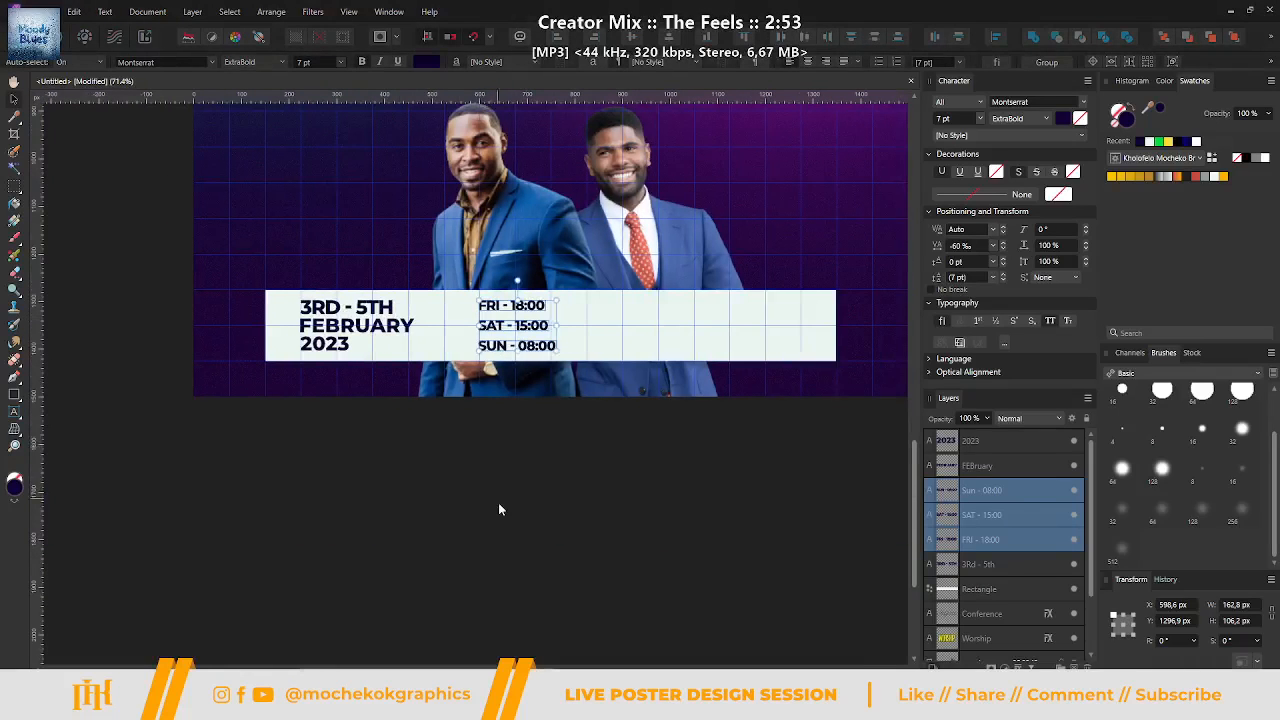
{"action": "left_click", "coordinate": [500, 510]}
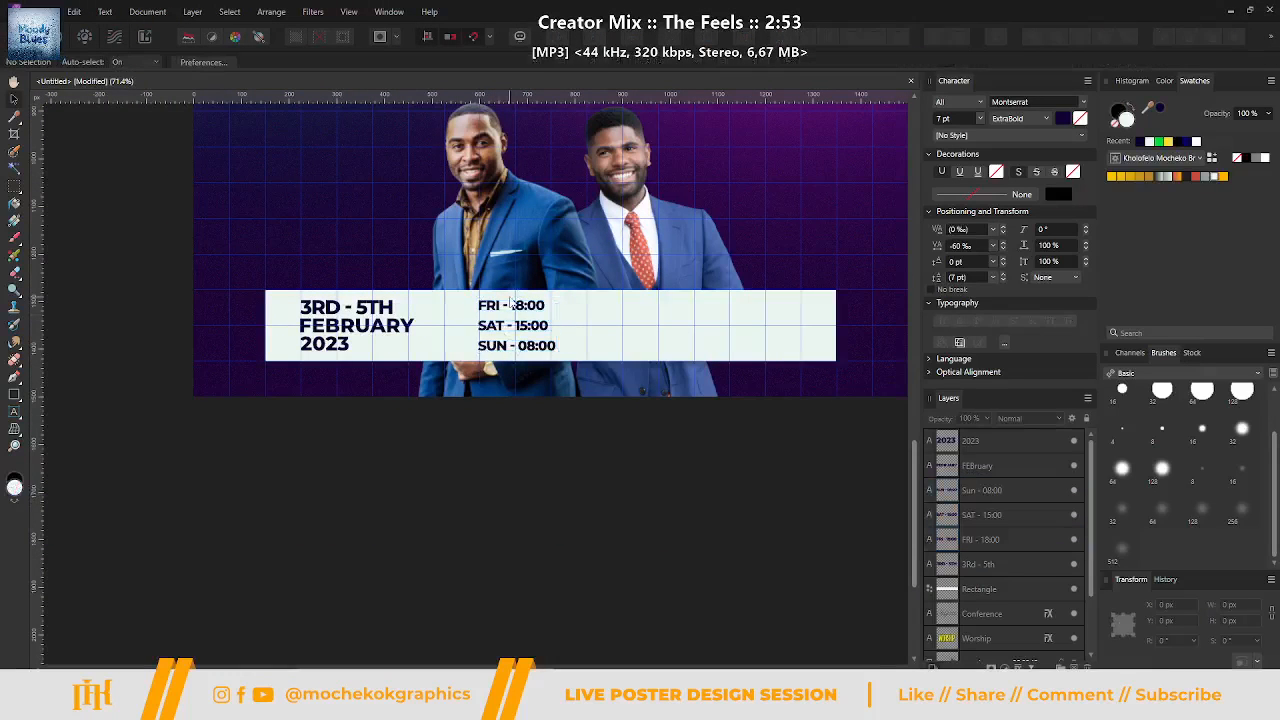
Duplicate the FRI - 18:00 line toward the right end of the strip and replace the copy's text with "YOUR LOCATION GOES HERE".
{"action": "scroll", "coordinate": [508, 300], "scroll_direction": "right", "scroll_amount": 2}
{"action": "left_click_drag", "start_coordinate": [396, 313], "coordinate": [633, 303]}
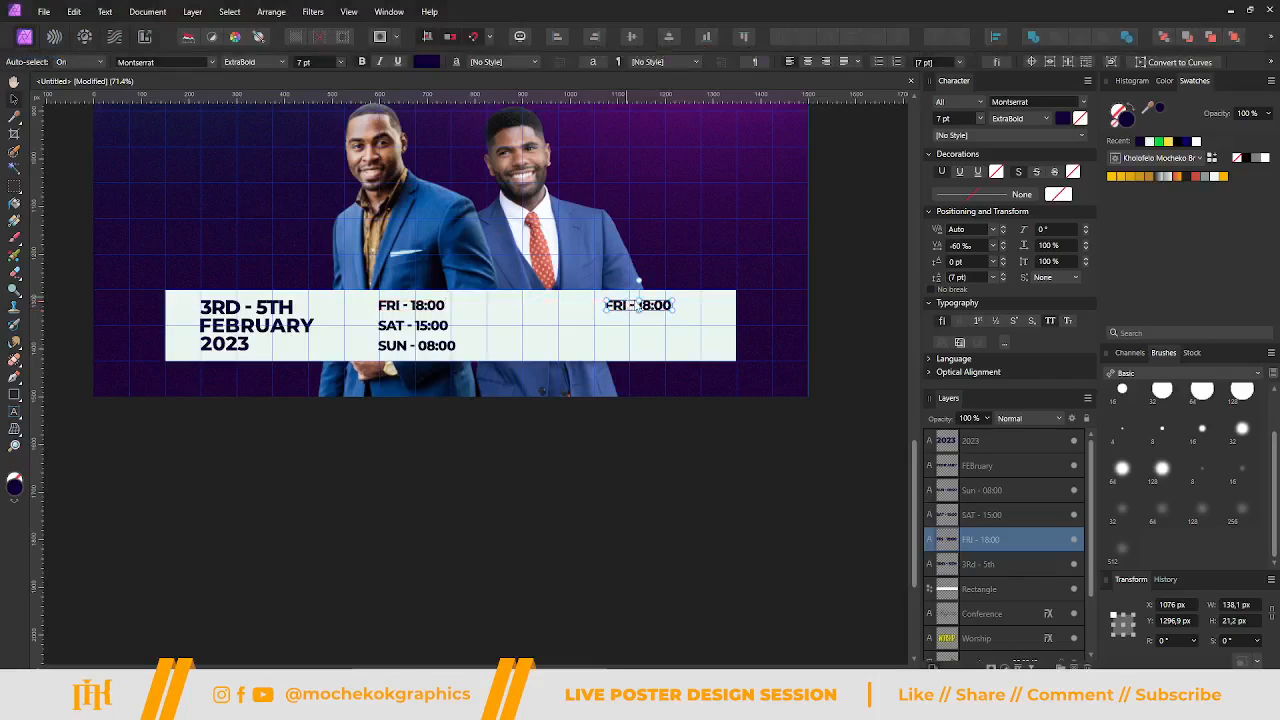
{"action": "scroll", "coordinate": [633, 301], "scroll_direction": "up", "scroll_amount": 2}
{"action": "double_click", "coordinate": [658, 308]}
{"action": "triple_click", "coordinate": [658, 308]}
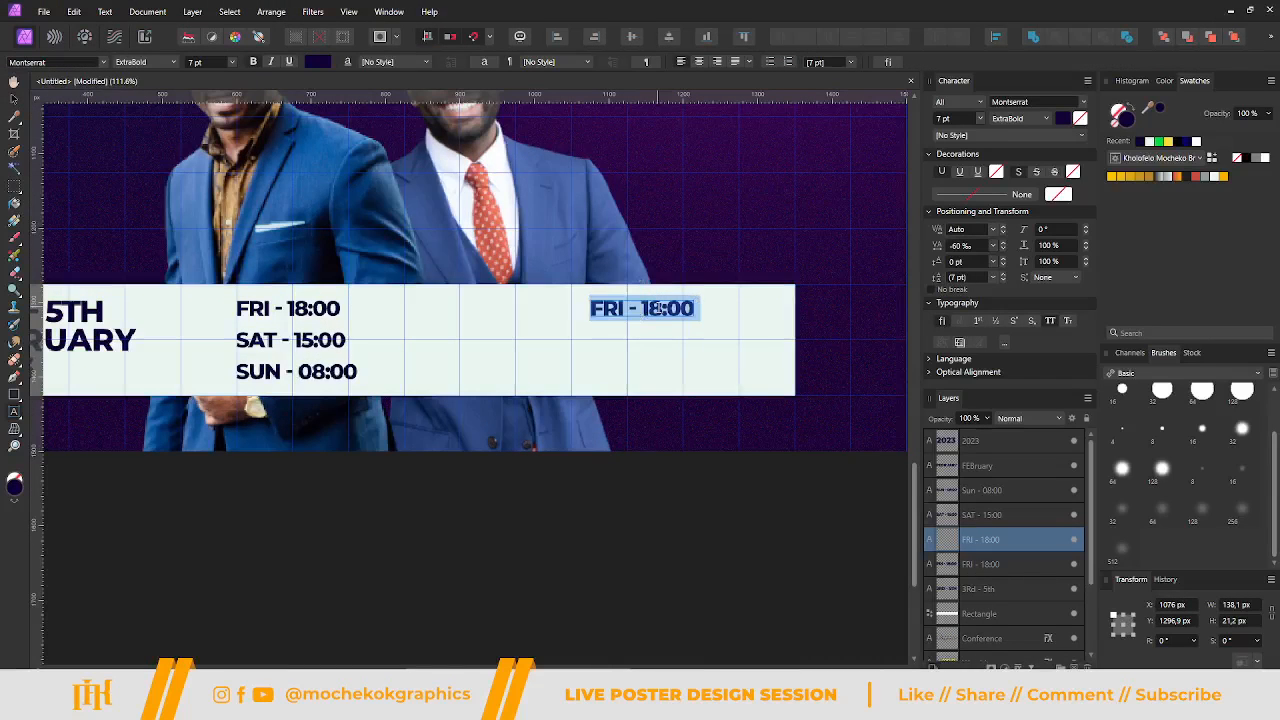
{"action": "type", "text": "YO"}
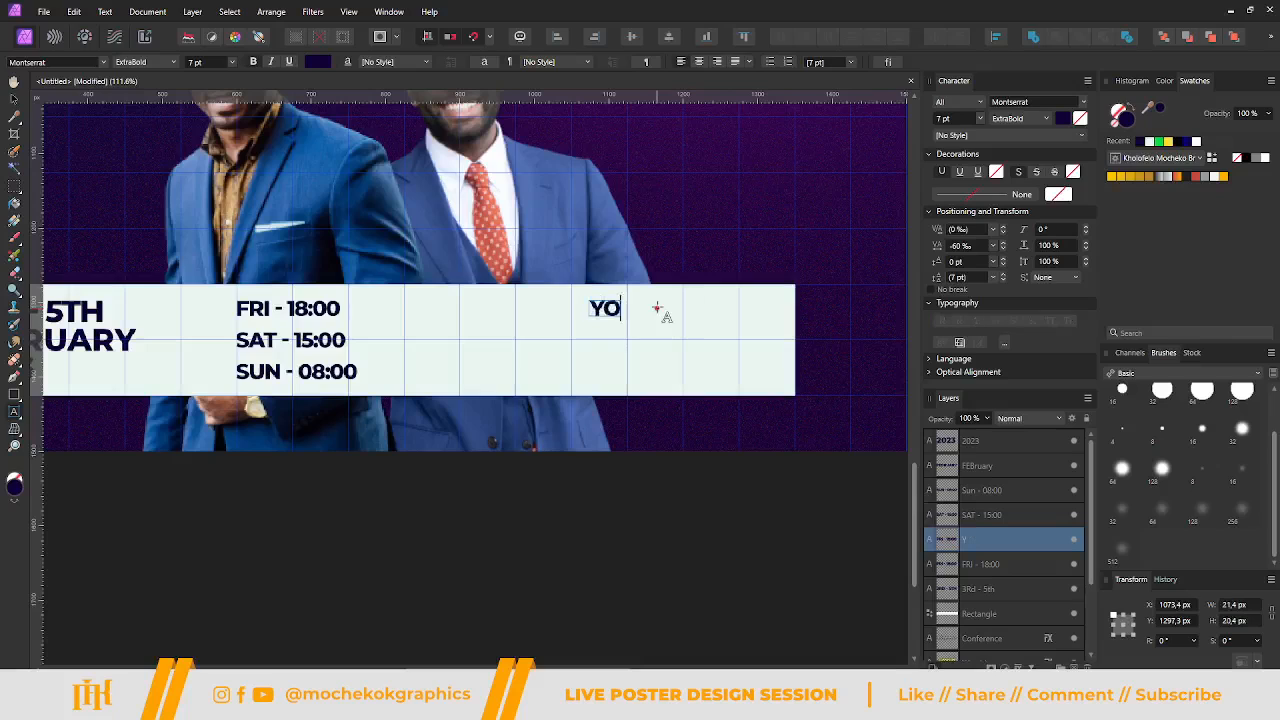
{"action": "type", "text": "ur location"}
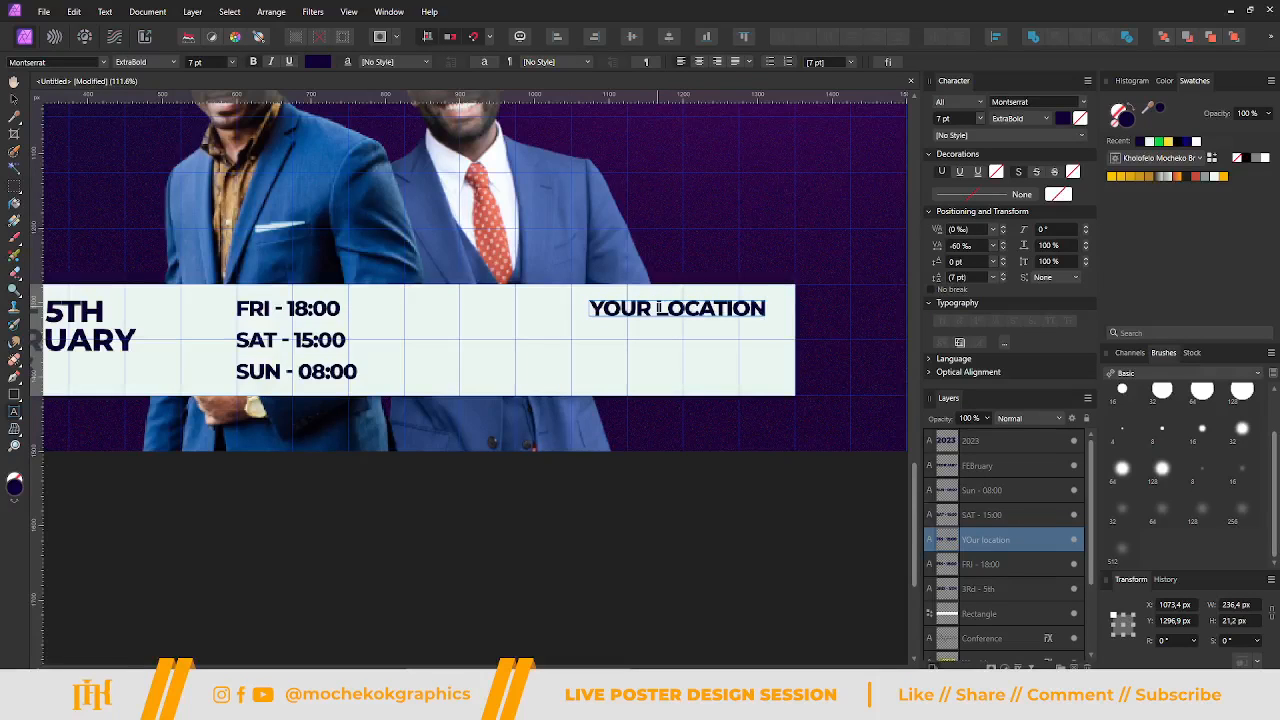
{"action": "type", "text": " goes here"}
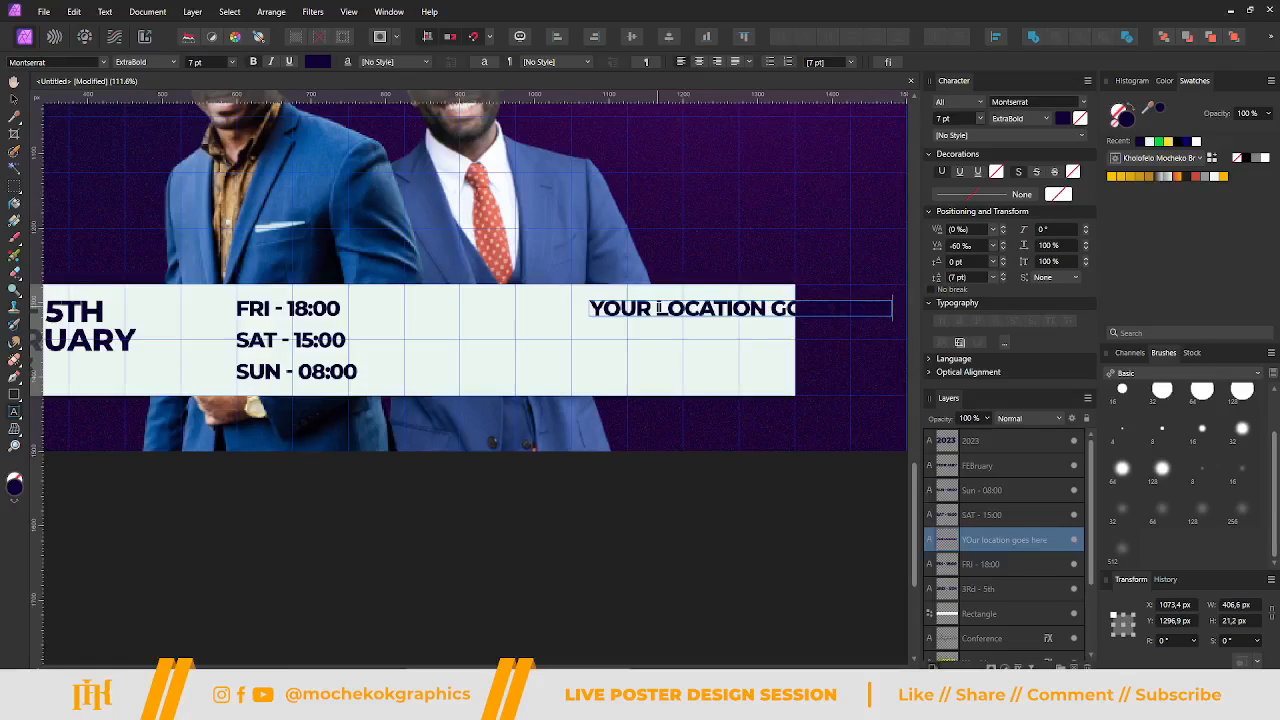
{"action": "key", "text": "Escape"}
{"action": "left_click", "coordinate": [13, 82]}
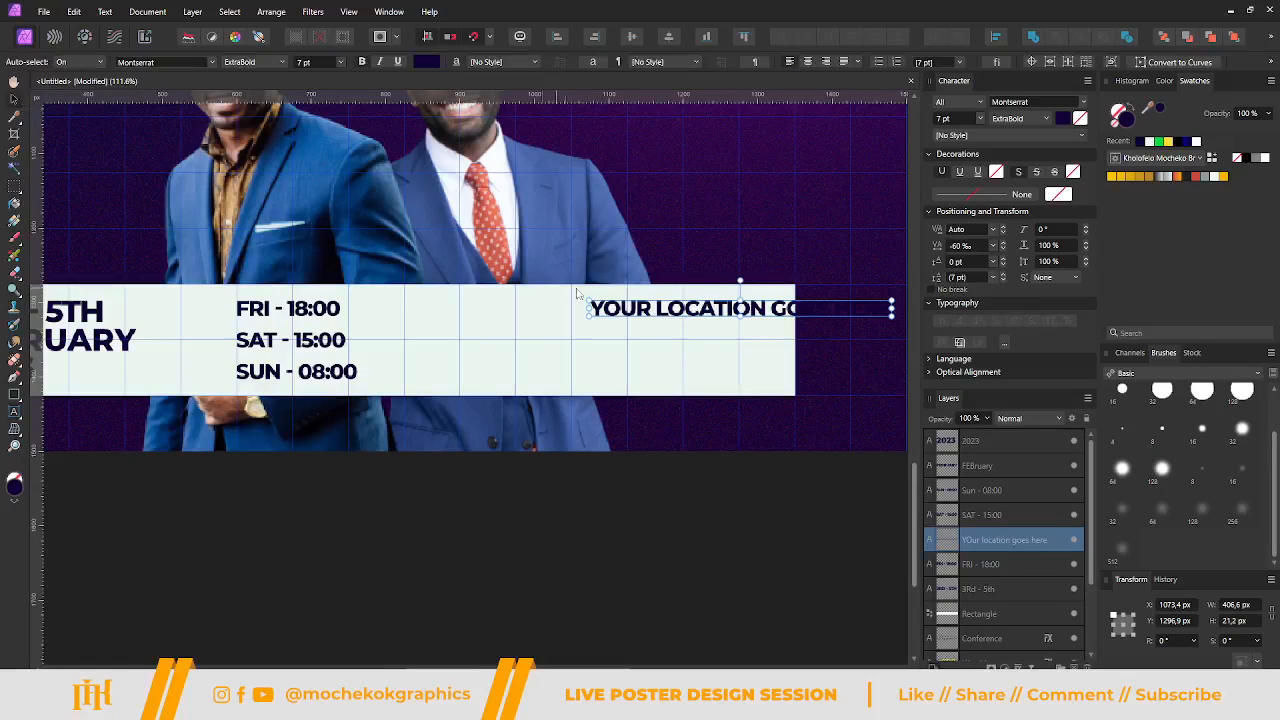
Move the location line left so it fits inside the strip and set its font size to 6 pt.
{"action": "left_click_drag", "start_coordinate": [607, 311], "coordinate": [452, 311]}
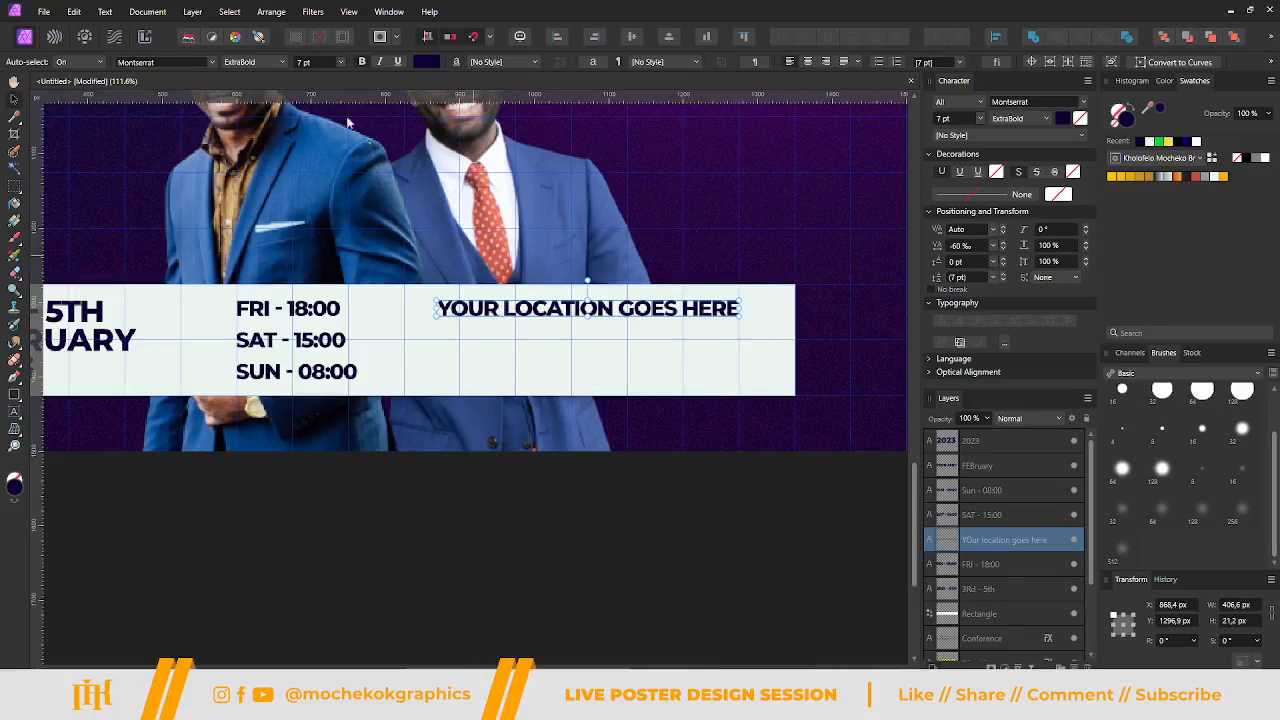
{"action": "scroll", "coordinate": [300, 67], "scroll_direction": "down", "scroll_amount": 1}
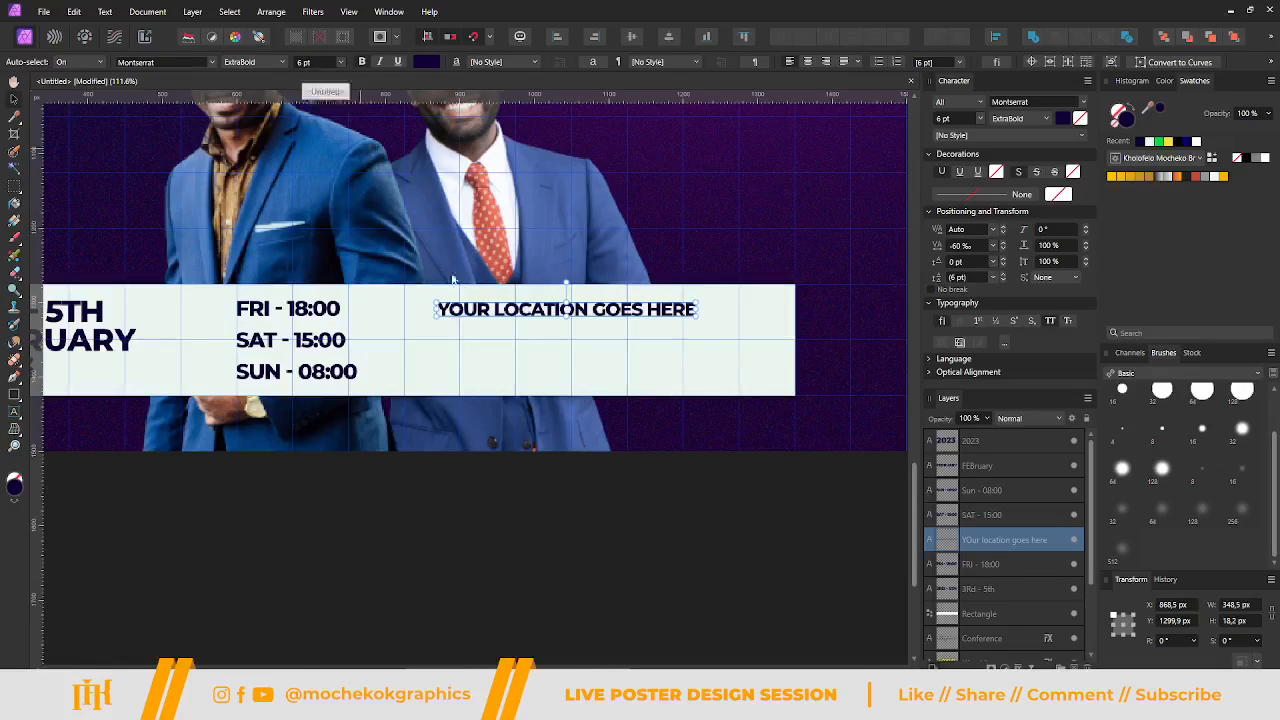
Duplicate the location line directly below it and select all of the copy's text.
{"action": "left_click_drag", "start_coordinate": [540, 318], "coordinate": [572, 341]}
{"action": "double_click", "coordinate": [573, 340]}
{"action": "triple_click", "coordinate": [573, 340]}
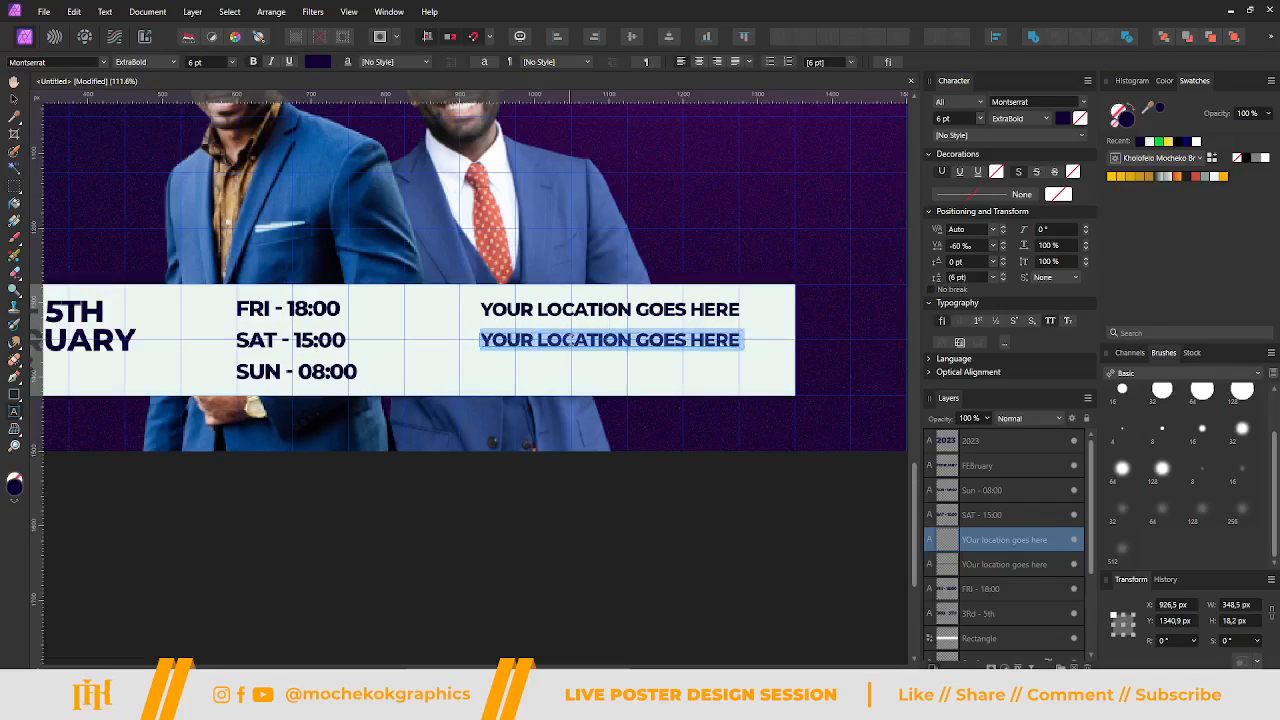
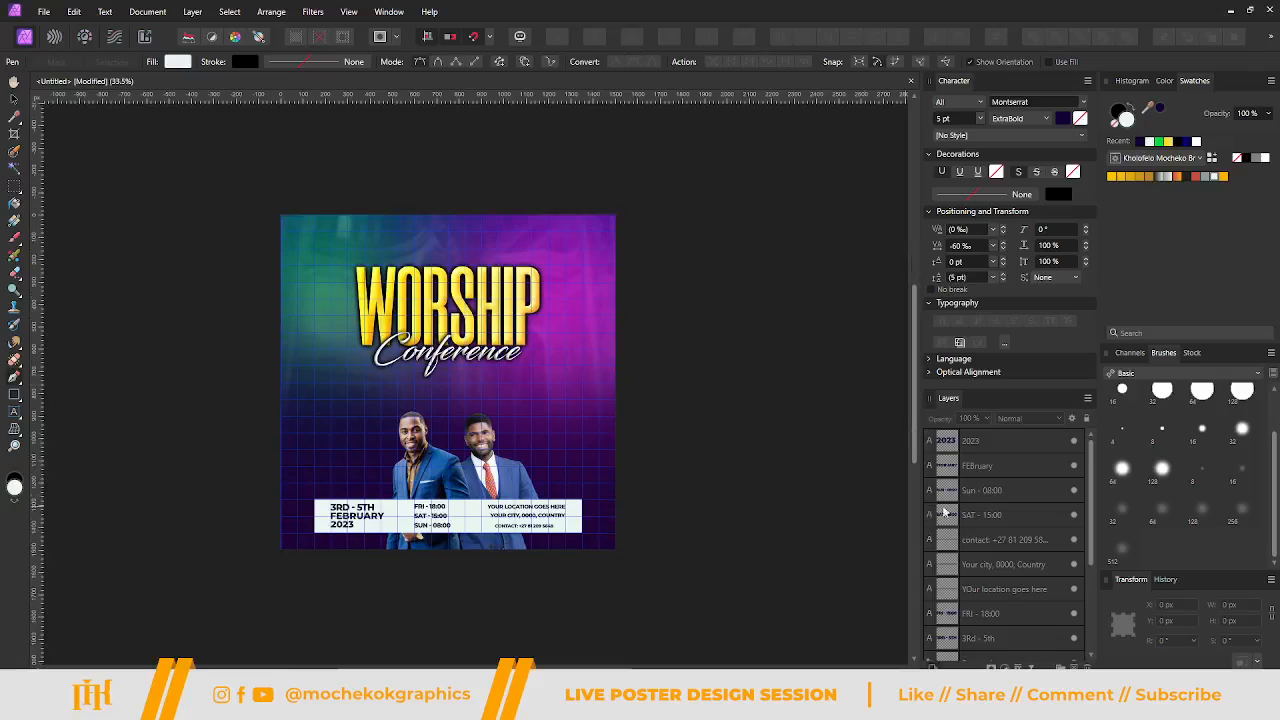
Above the background layer, draw a Pen tool arc across the poster's middle, from beyond its right edge to lower beyond its left edge.
{"action": "left_click", "coordinate": [987, 640]}
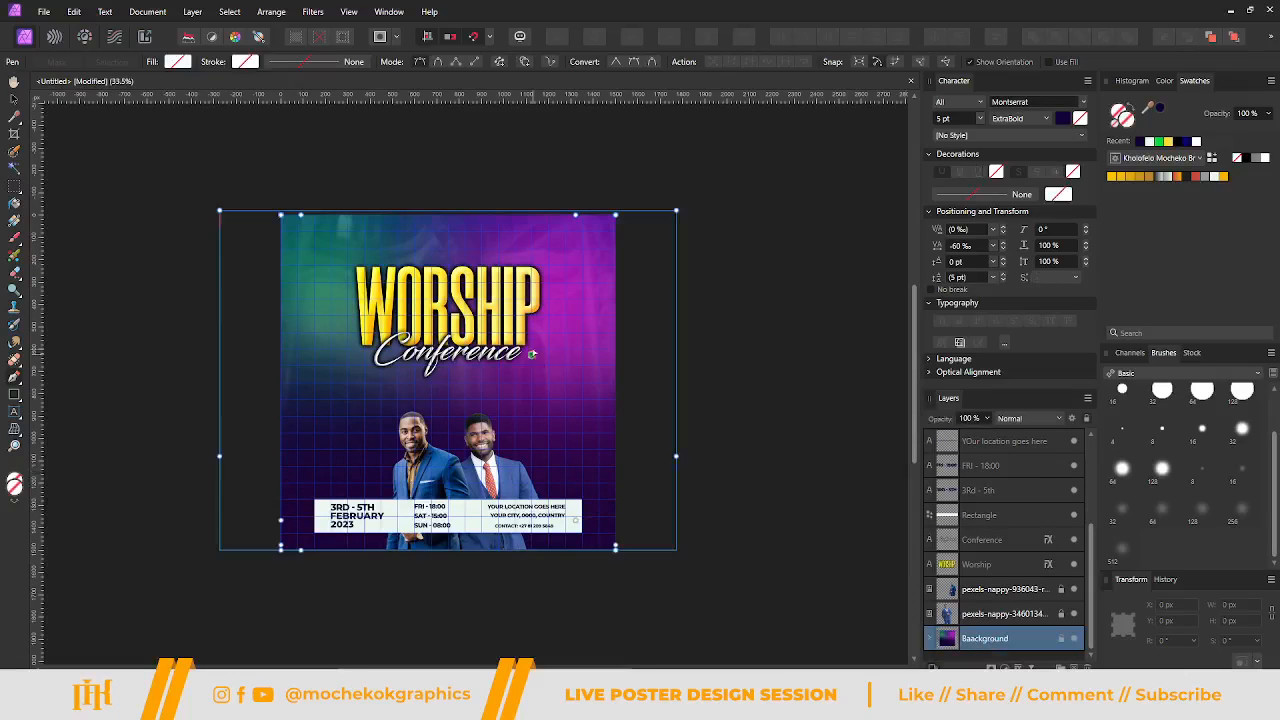
{"action": "scroll", "coordinate": [651, 349], "scroll_direction": "up", "scroll_amount": 1}
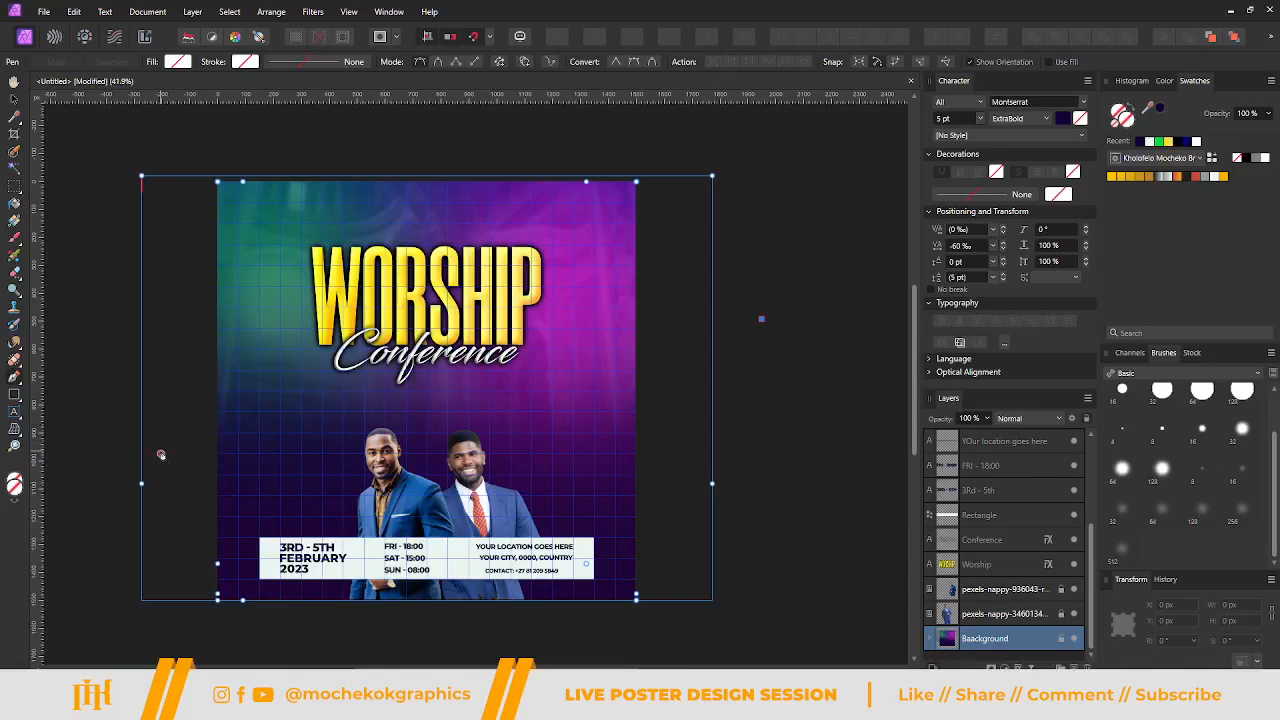
{"action": "scroll", "coordinate": [160, 452], "scroll_direction": "down", "scroll_amount": 1}
{"action": "left_click_drag", "start_coordinate": [155, 452], "coordinate": [39, 559]}
{"action": "left_click_drag", "start_coordinate": [95, 532], "coordinate": [144, 532]}
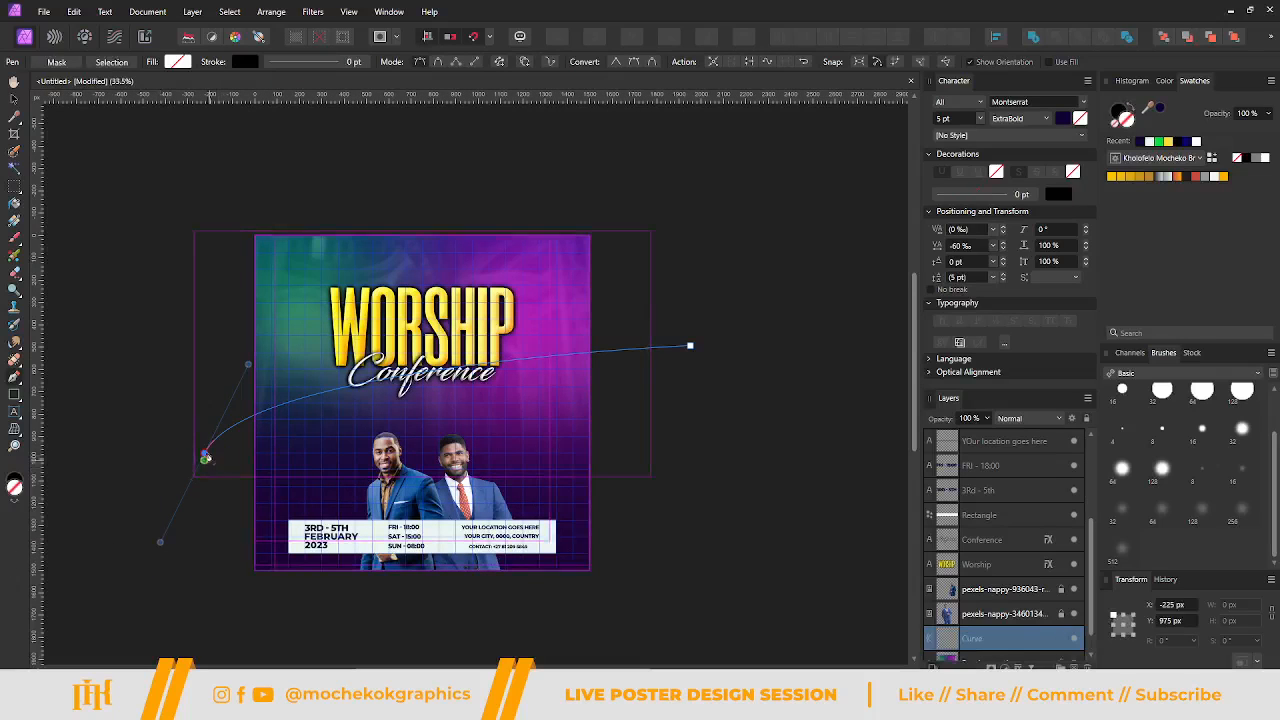
{"action": "left_click_drag", "start_coordinate": [262, 367], "coordinate": [375, 317]}
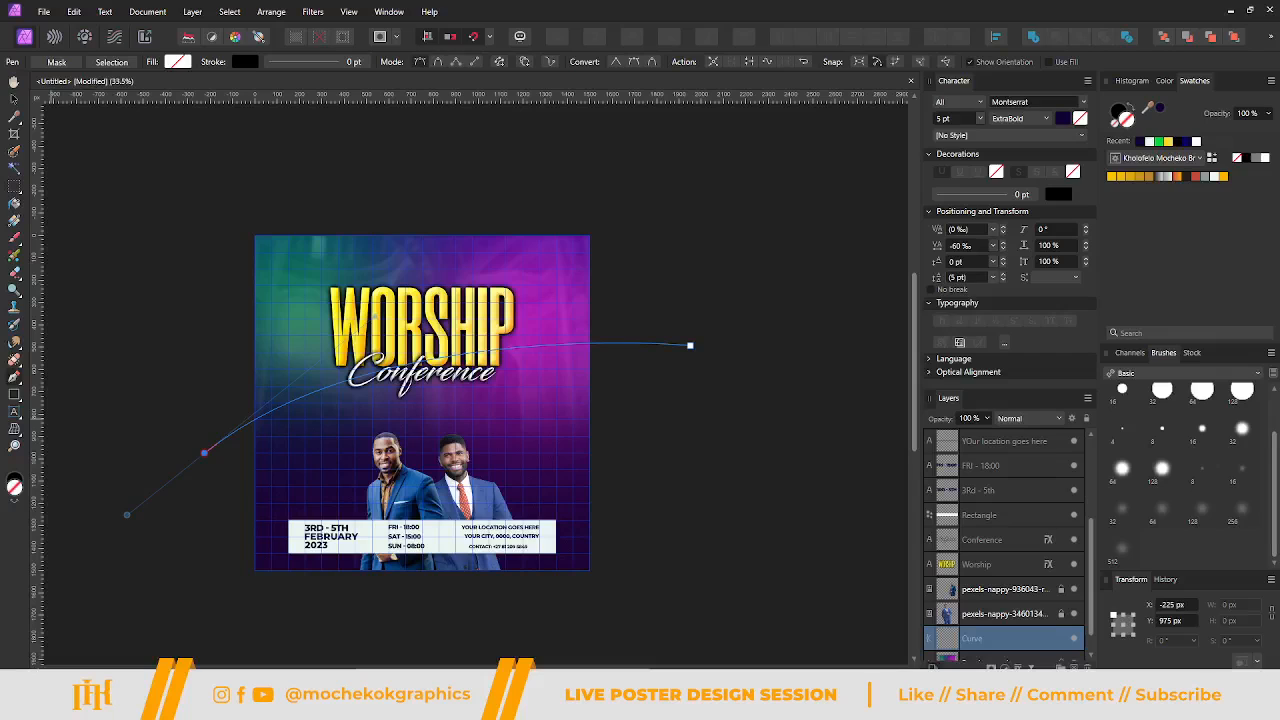
Close the curve into a shape extending beyond the poster's upper edge and fill it with the recent off-white swatch.
{"action": "mouse_move", "coordinate": [130, 516]}
{"action": "left_mouse_down"}
{"action": "mouse_move", "coordinate": [177, 303]}
{"action": "mouse_move", "coordinate": [203, 313]}
{"action": "left_mouse_up"}
{"action": "left_click", "coordinate": [213, 177]}
{"action": "left_click", "coordinate": [673, 176]}
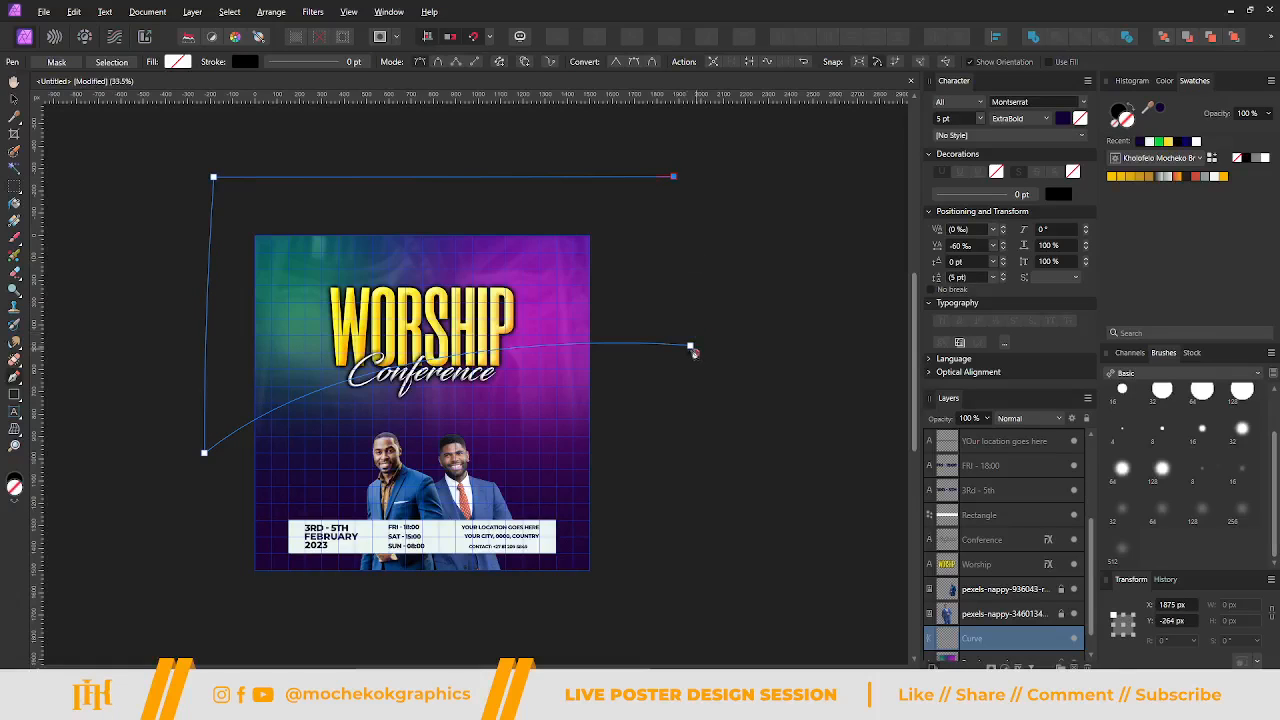
{"action": "left_click", "coordinate": [690, 346]}
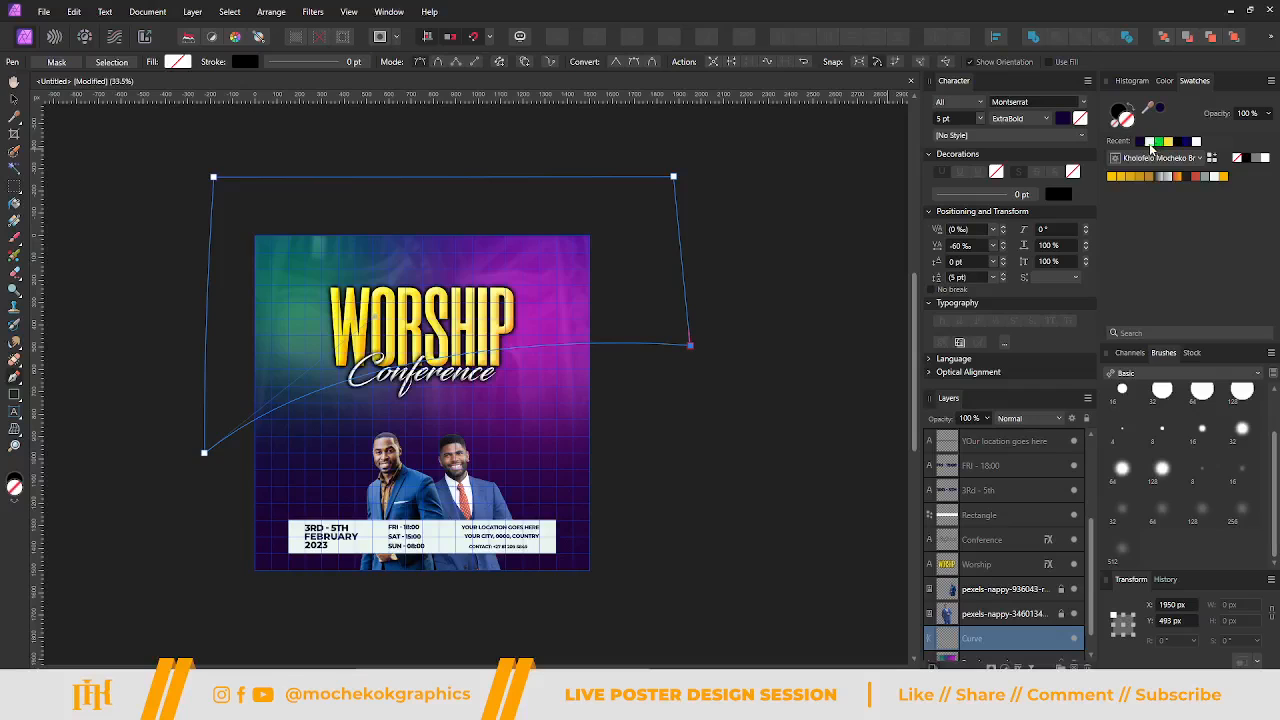
{"action": "left_click", "coordinate": [1149, 142]}
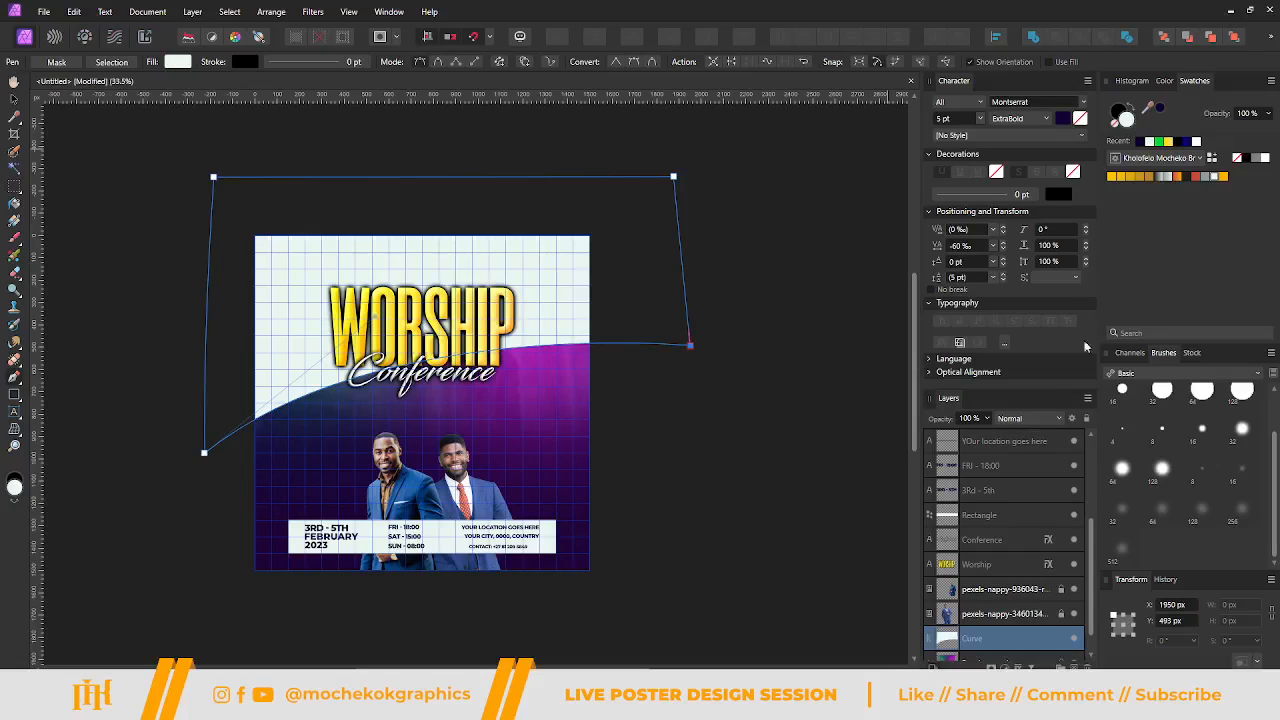
Set the off-white curve layer's blend mode to Screen and lower its opacity to 70%.
{"action": "left_click", "coordinate": [1035, 419]}
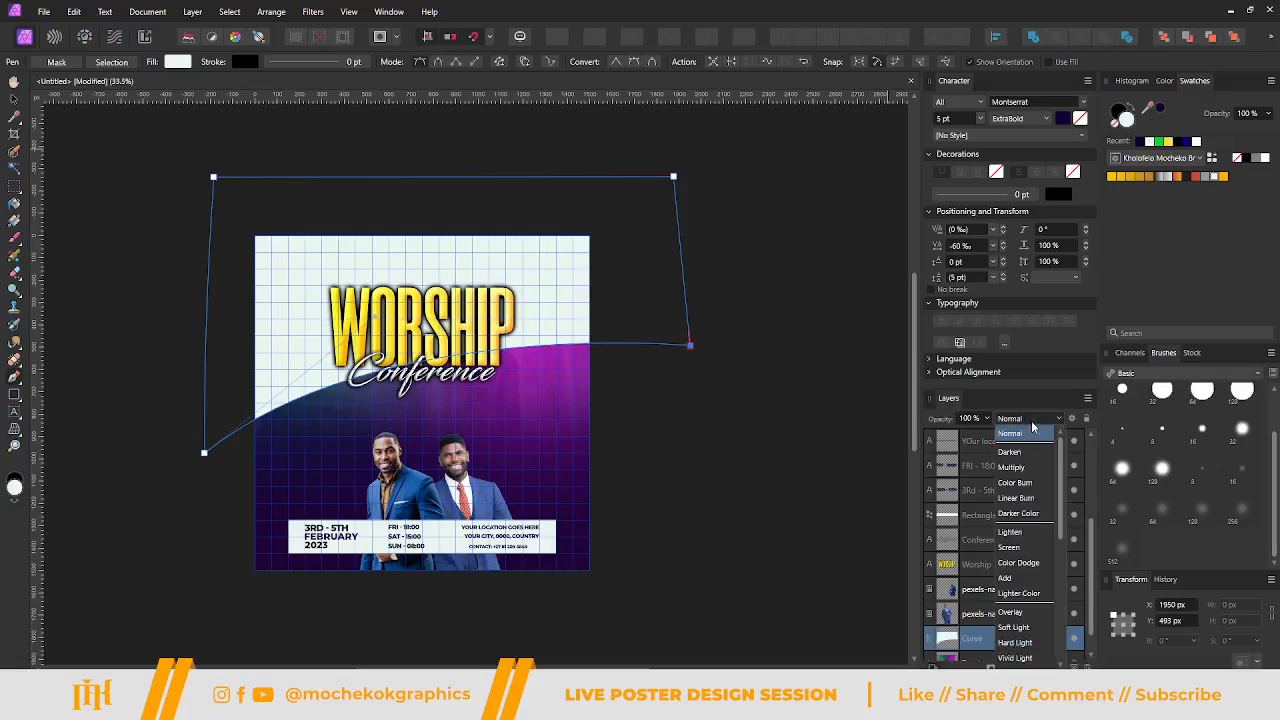
{"action": "left_click", "coordinate": [1012, 548]}
{"action": "scroll", "coordinate": [972, 419], "scroll_direction": "down", "scroll_amount": 6}
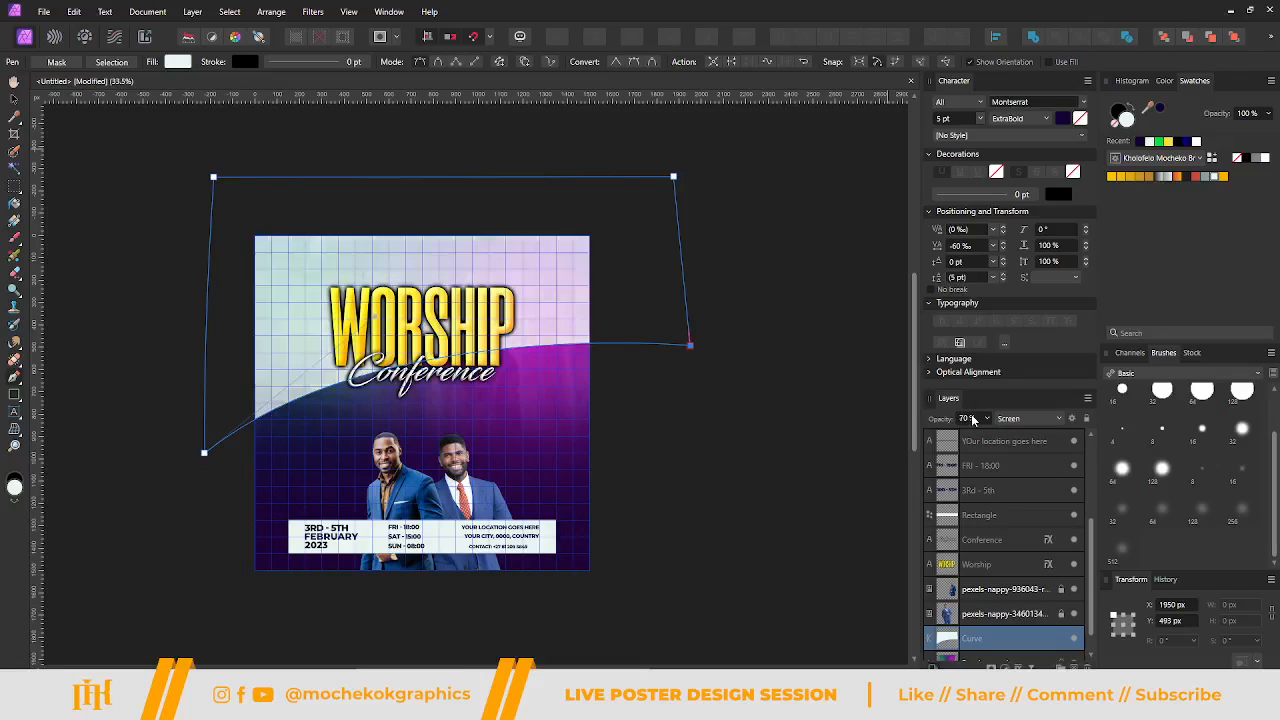
Lower the off-white curve layer's opacity to 10% and add a mask to it.
{"action": "scroll", "coordinate": [972, 419], "scroll_direction": "down", "scroll_amount": 3}
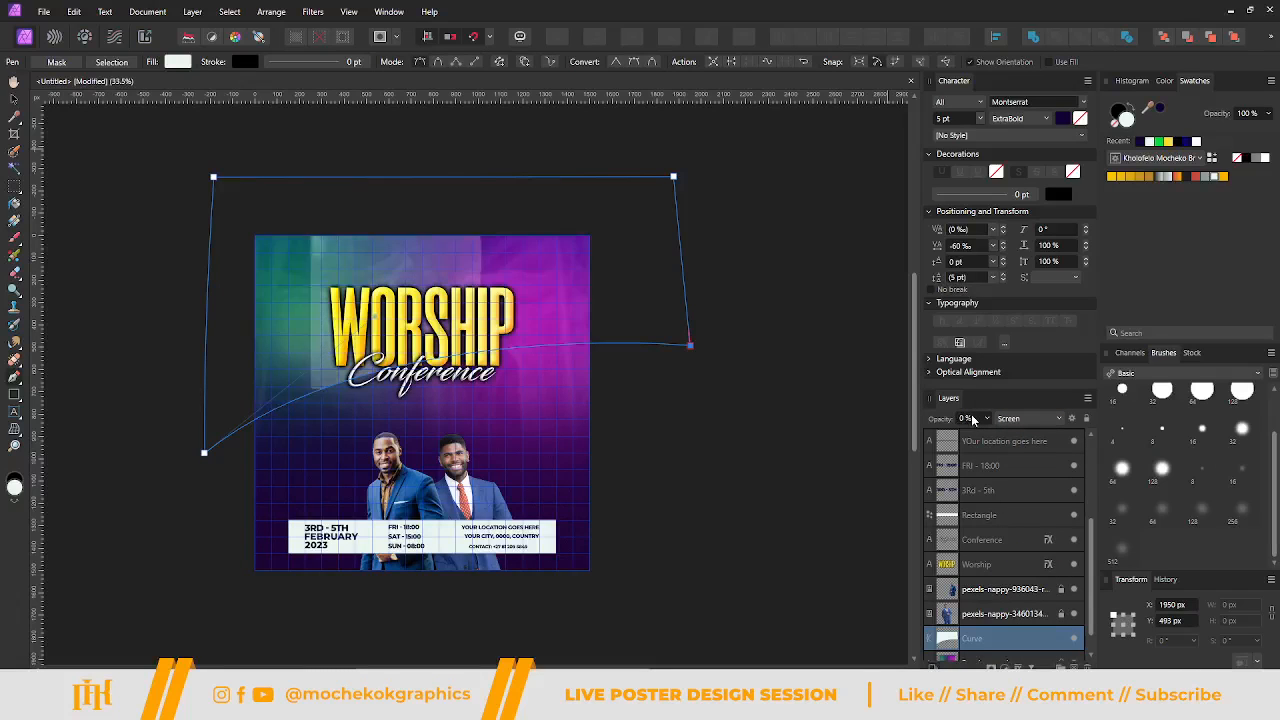
{"action": "left_click", "coordinate": [1003, 662]}
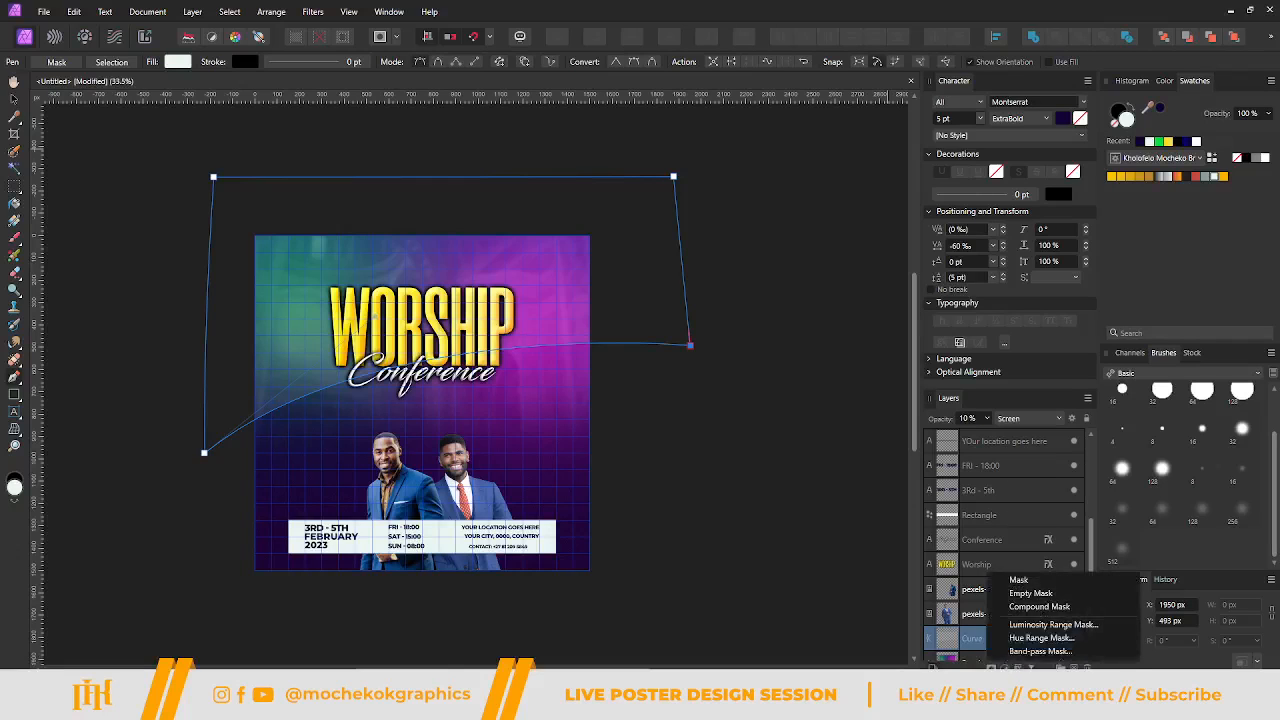
{"action": "left_click", "coordinate": [1032, 581]}
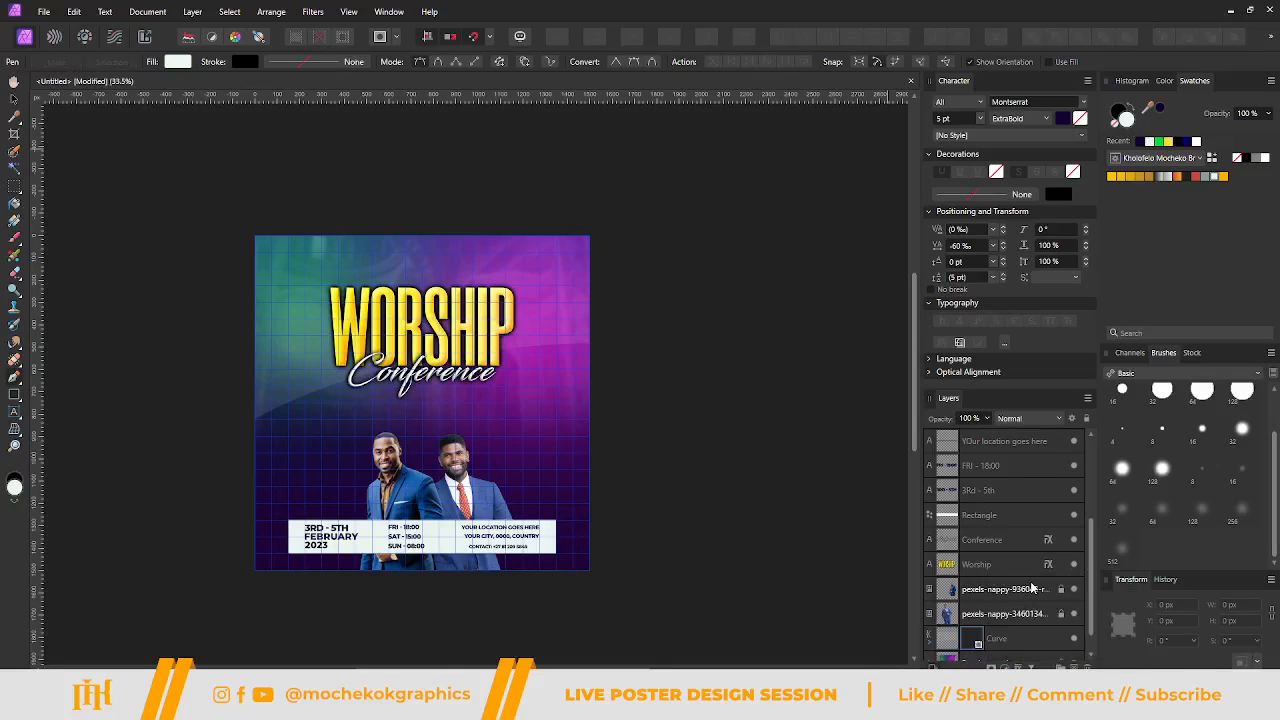
Paint black on the curve's mask with a very large brush at 0% hardness to fade the shape's outer areas.
{"action": "left_click", "coordinate": [970, 640]}
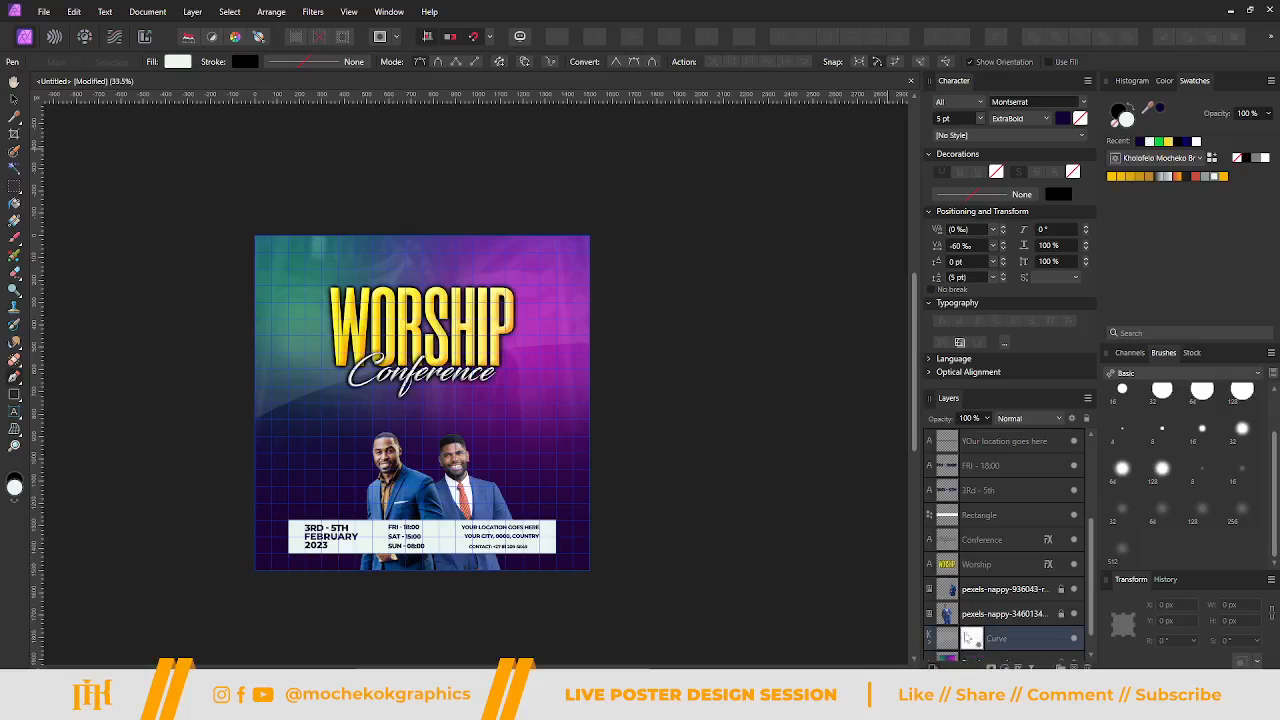
{"action": "key", "text": "b"}
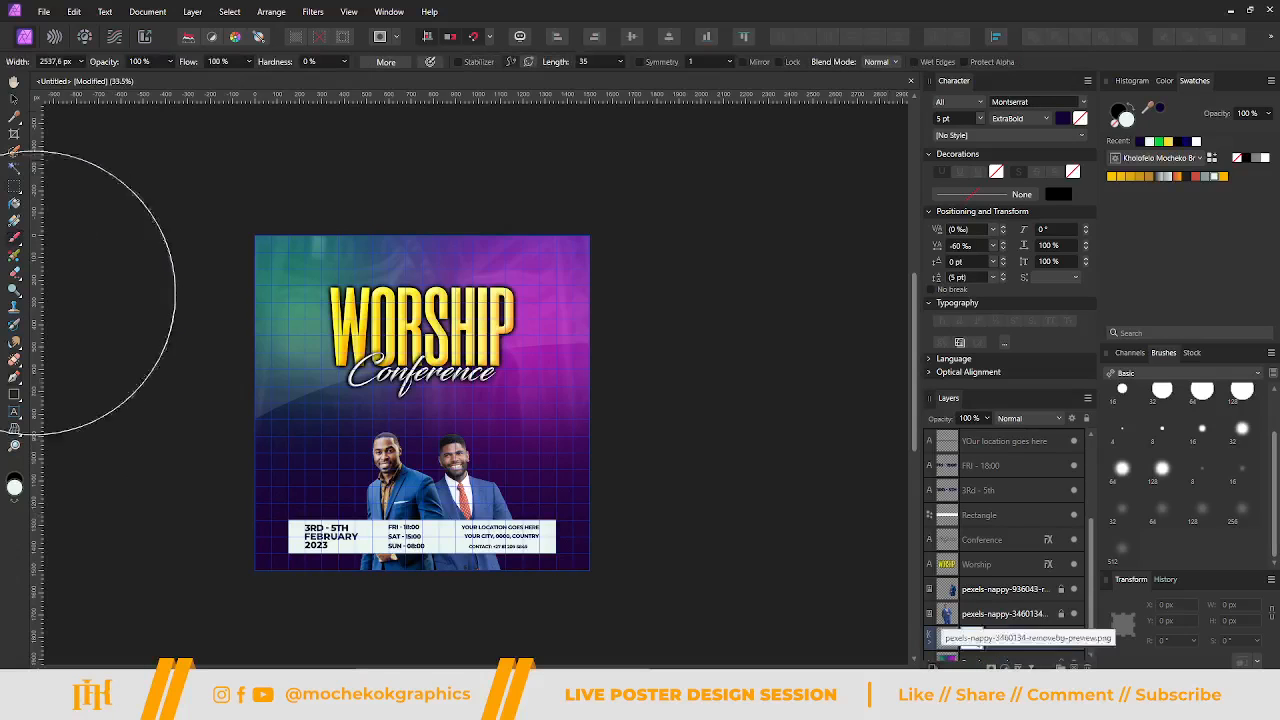
{"action": "key", "text": "x"}
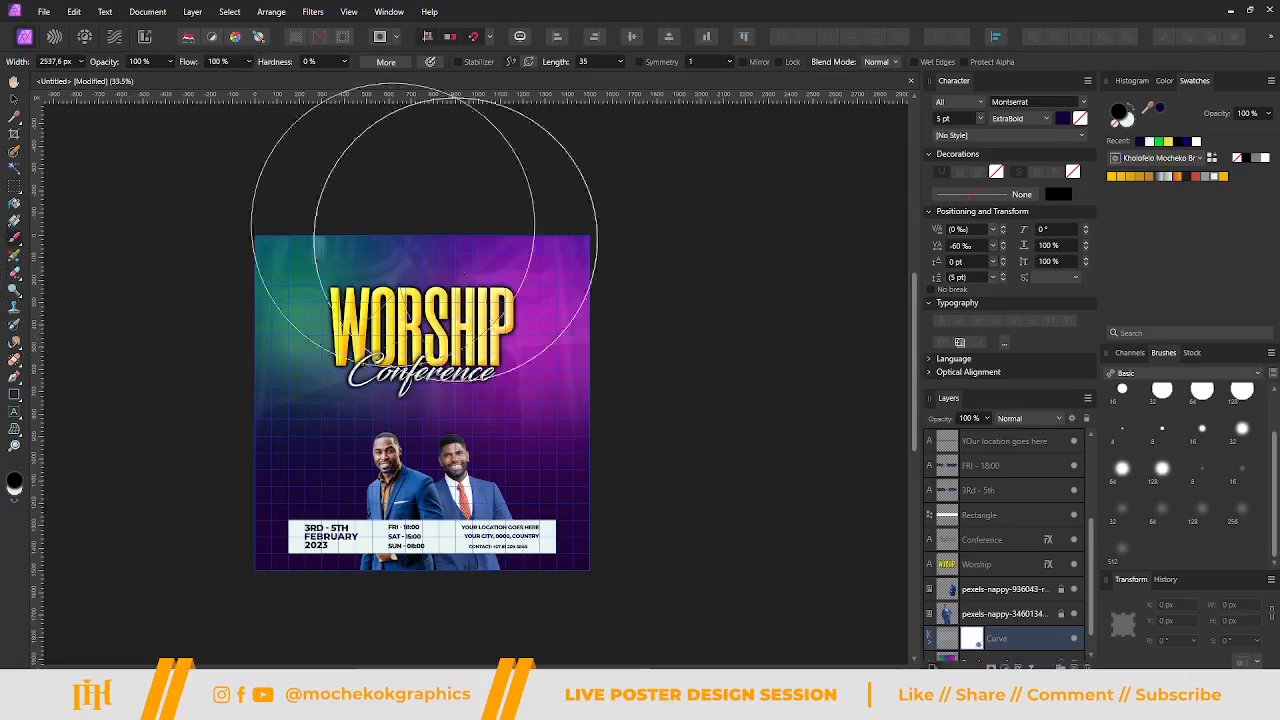
Move the curve shape straight down to about Y 186 px so its arc passes behind the two men.
{"action": "left_click", "coordinate": [1025, 637]}
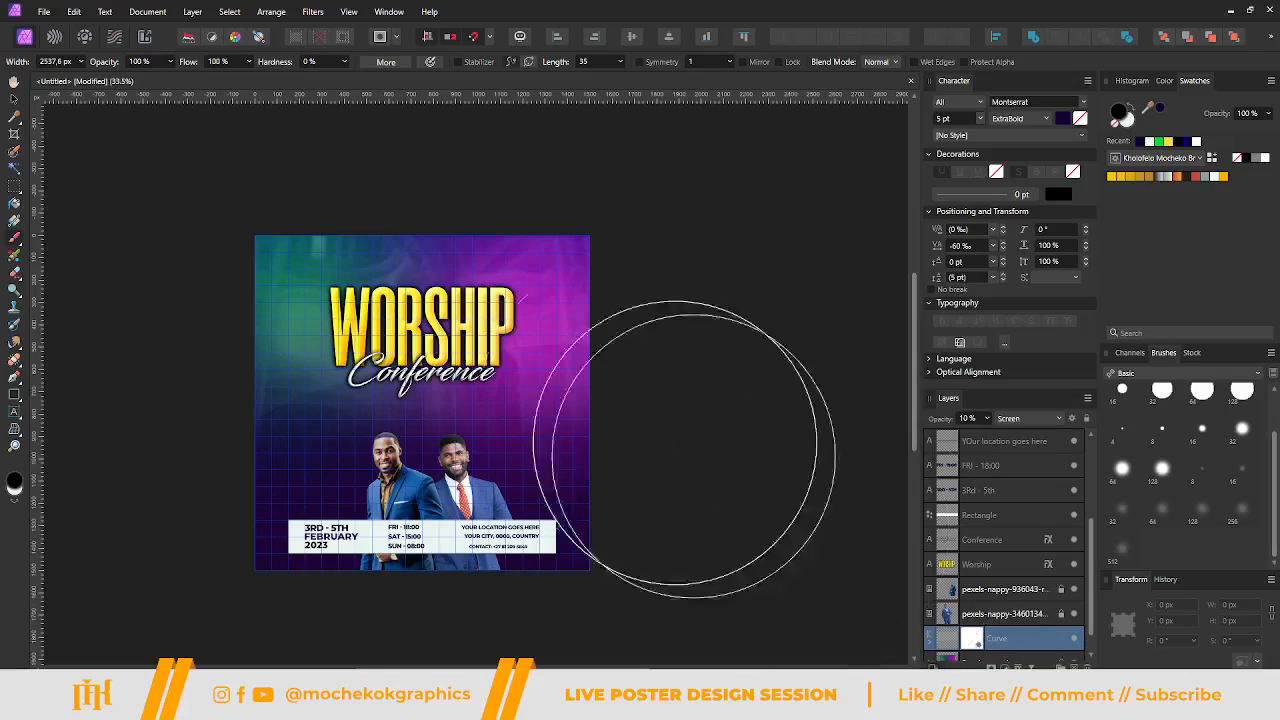
{"action": "key", "text": "v"}
{"action": "scroll", "coordinate": [645, 280], "scroll_direction": "down", "scroll_amount": 2}
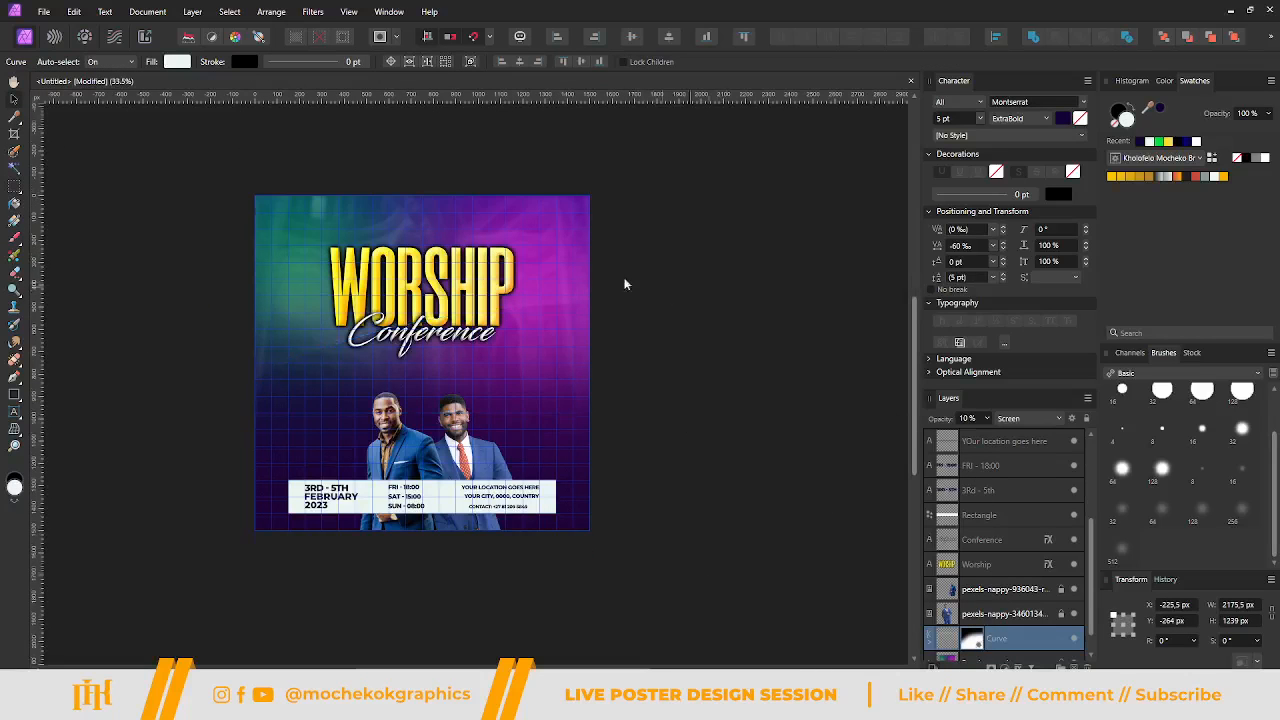
{"action": "left_click_drag", "start_coordinate": [557, 280], "coordinate": [560, 336]}
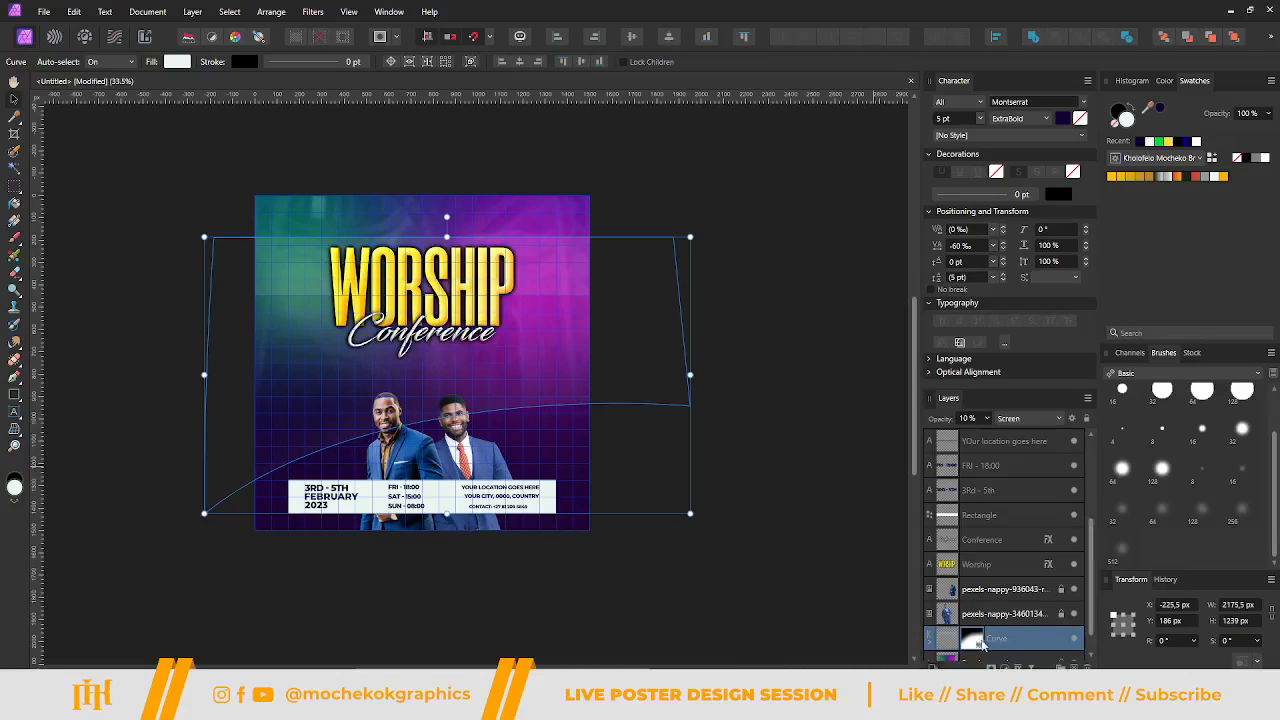
Undo the trial mask stroke, resize the soft brush and paint the curve's mask black to fade its lower-left part, leaving nothing selected.
{"action": "key", "text": "b"}
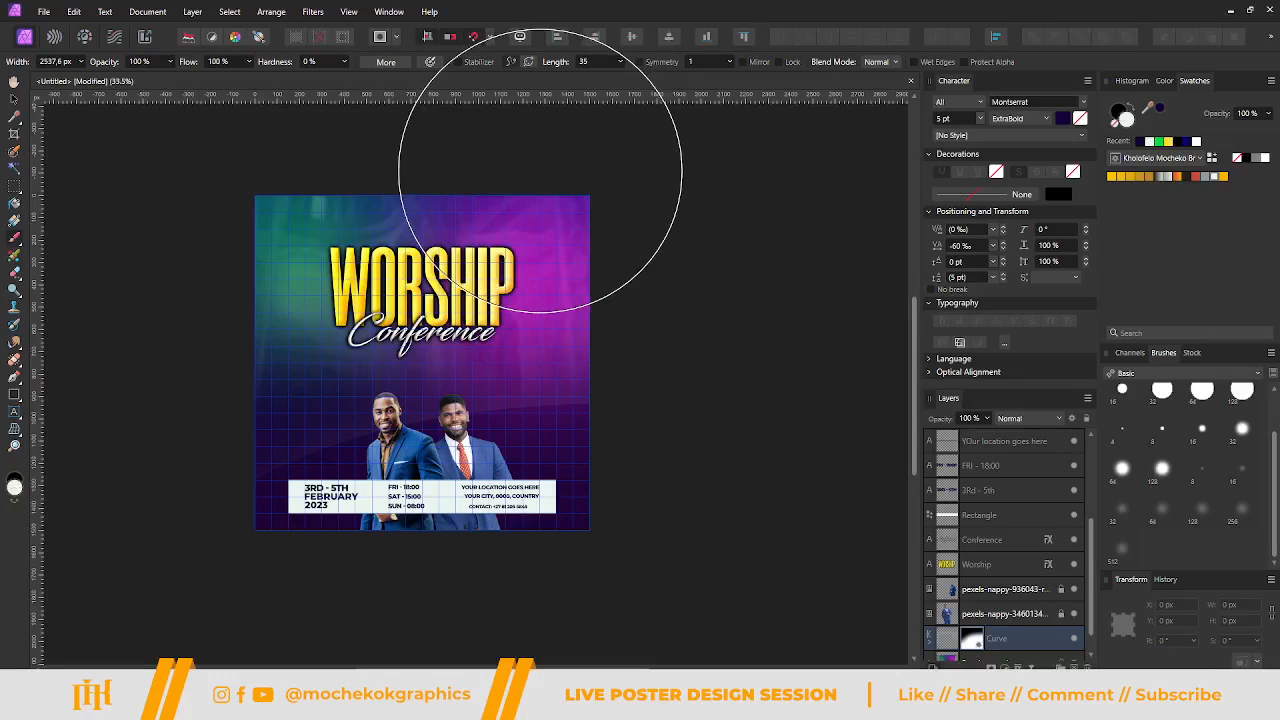
{"action": "key", "text": "x"}
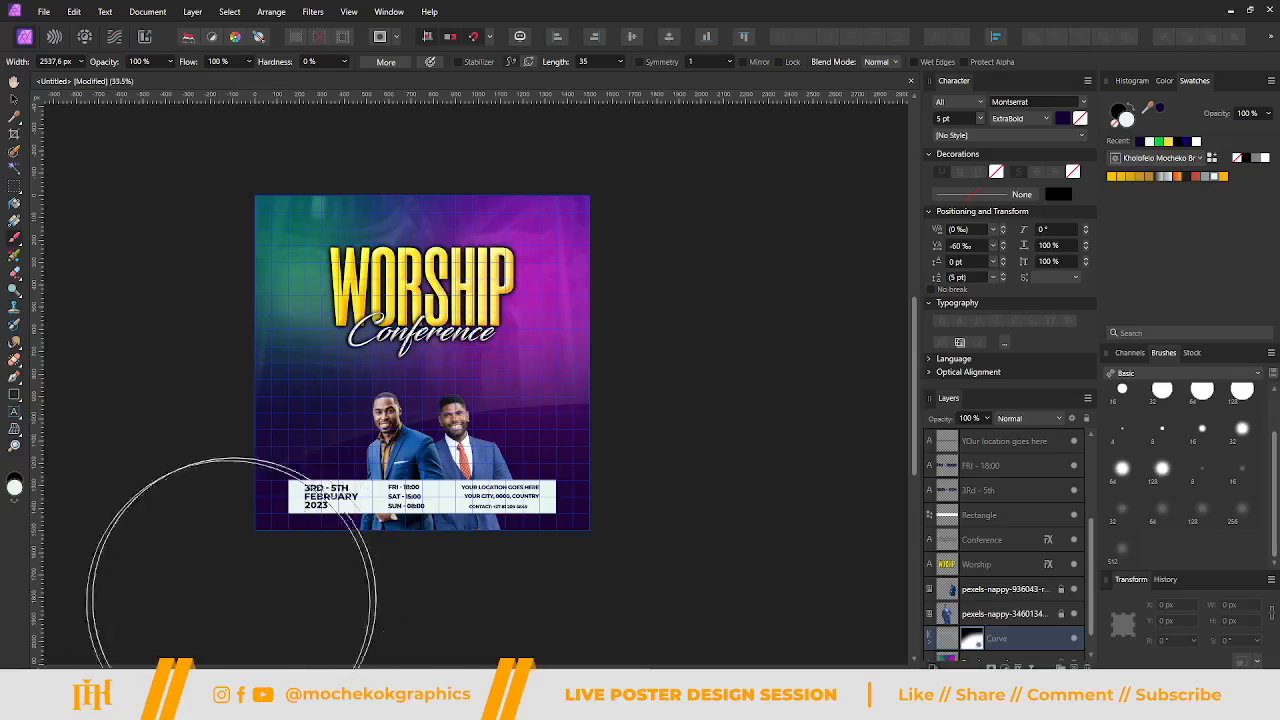
{"action": "key", "text": "ctrl+z"}
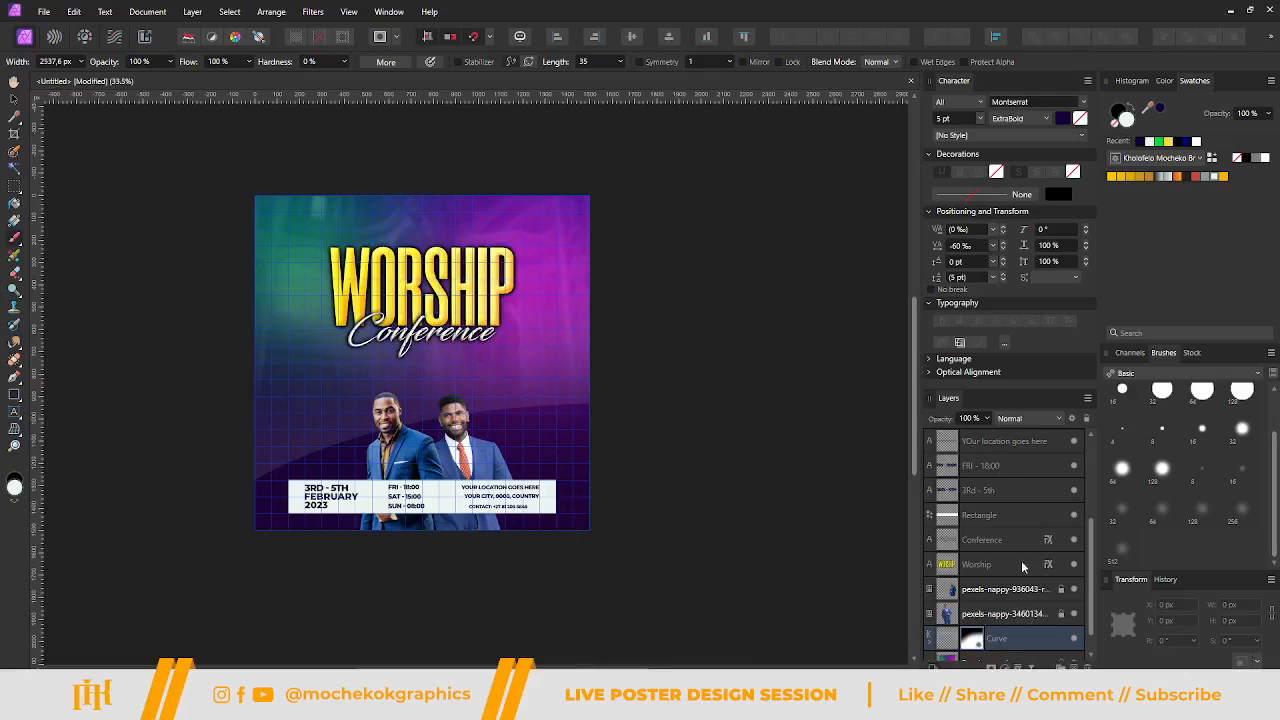
{"action": "key", "text": "bracketleft"}
{"action": "key", "text": "bracketleft"}
{"action": "key", "text": "bracketleft"}
{"action": "key", "text": "bracketleft"}
{"action": "key", "text": "bracketleft"}
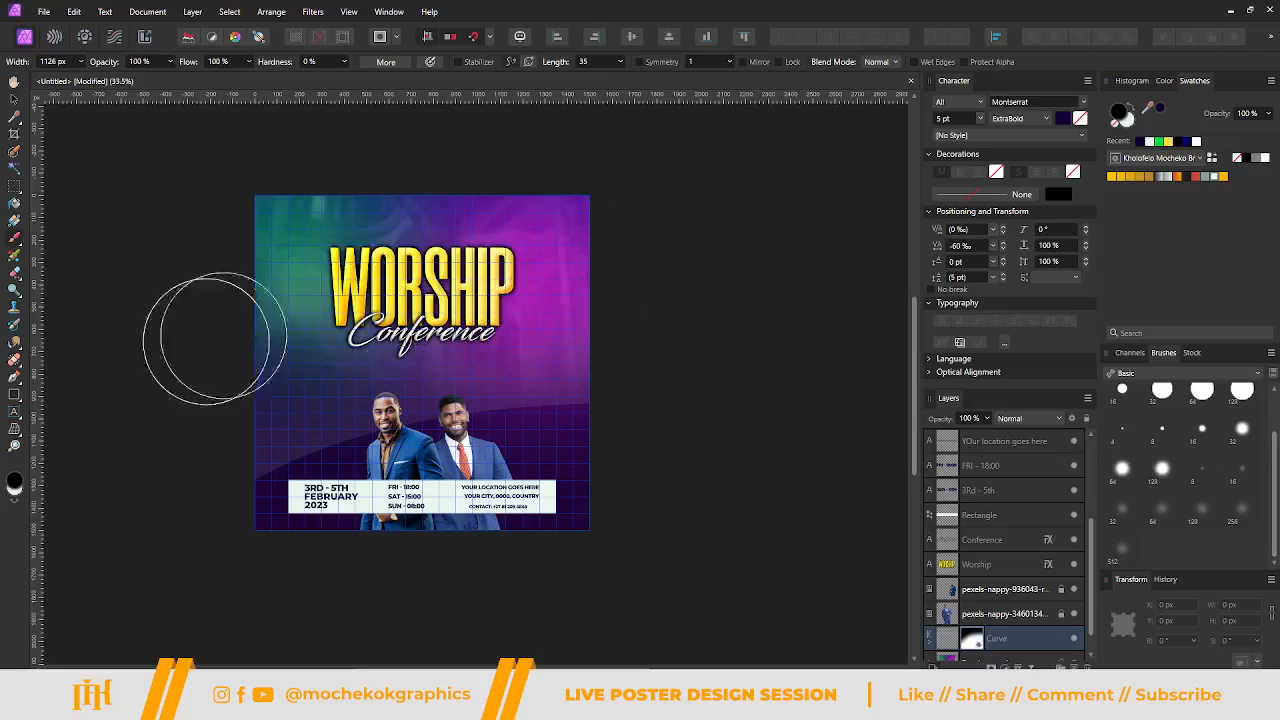
{"action": "key", "text": "bracketright"}
{"action": "key", "text": "bracketright"}
{"action": "key", "text": "bracketright"}
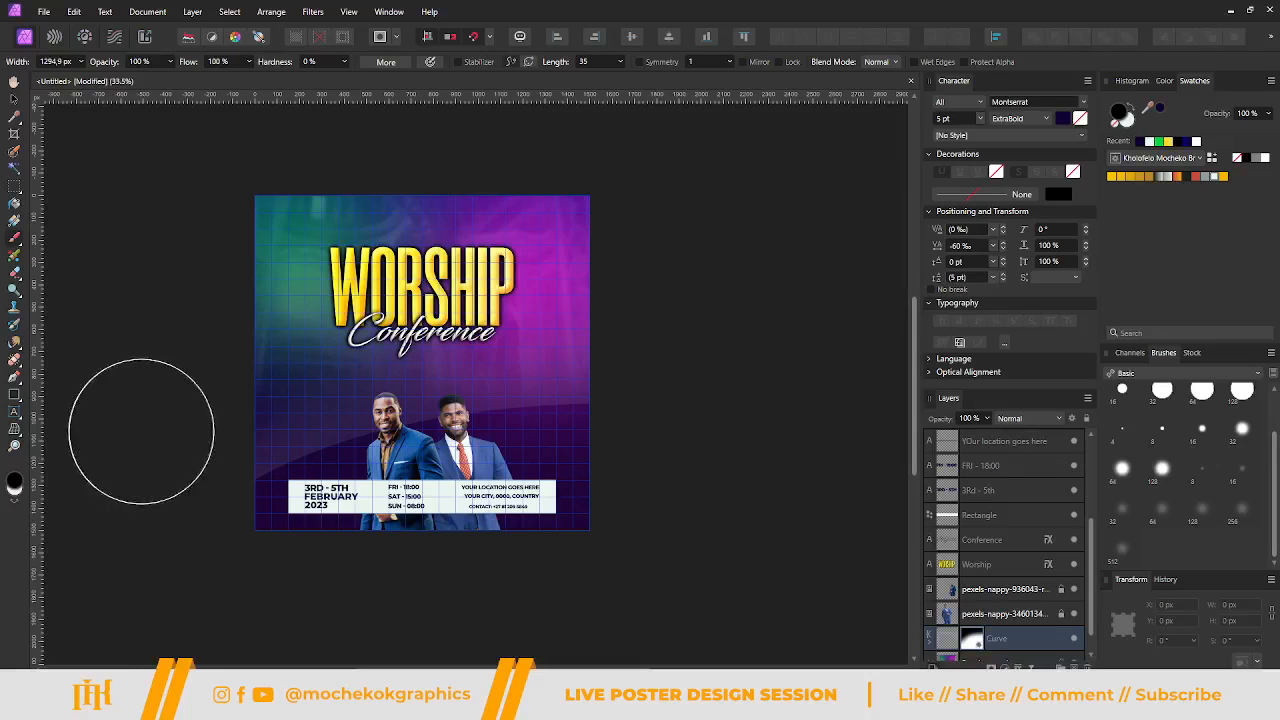
{"action": "key", "text": "bracketright"}
{"action": "key", "text": "bracketright"}
{"action": "key", "text": "bracketright"}
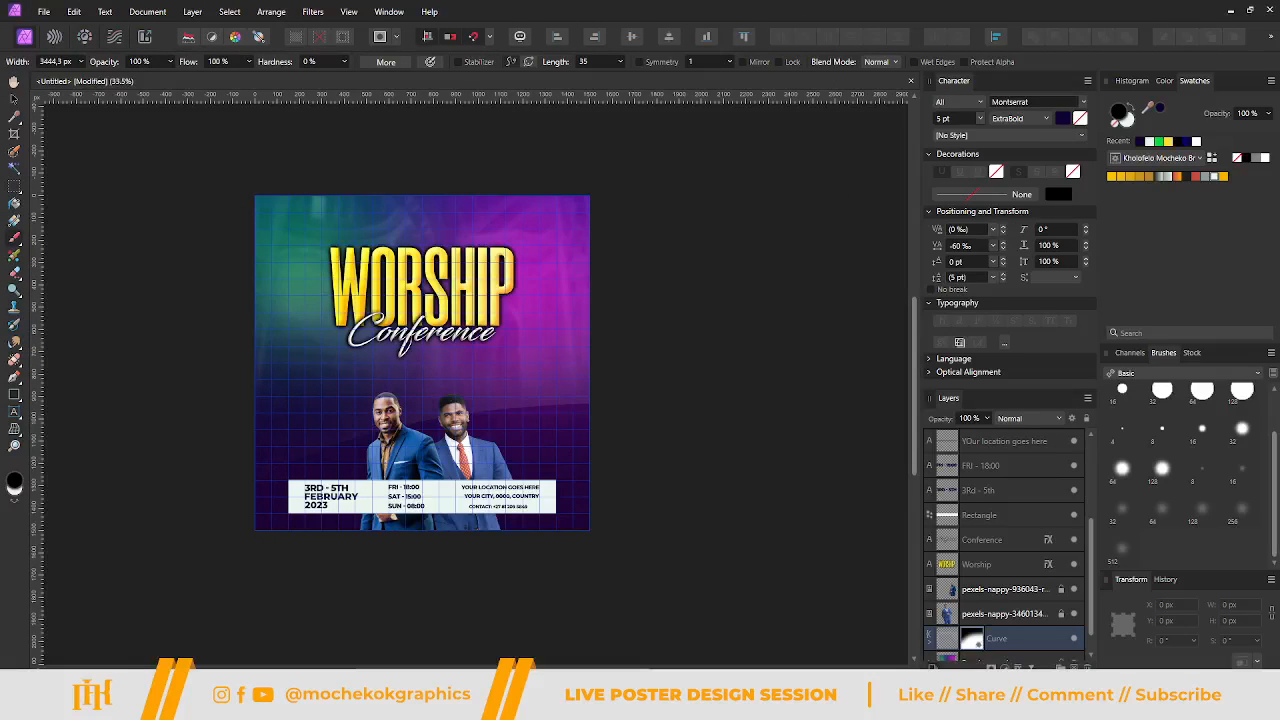
{"action": "left_click", "coordinate": [15, 98]}
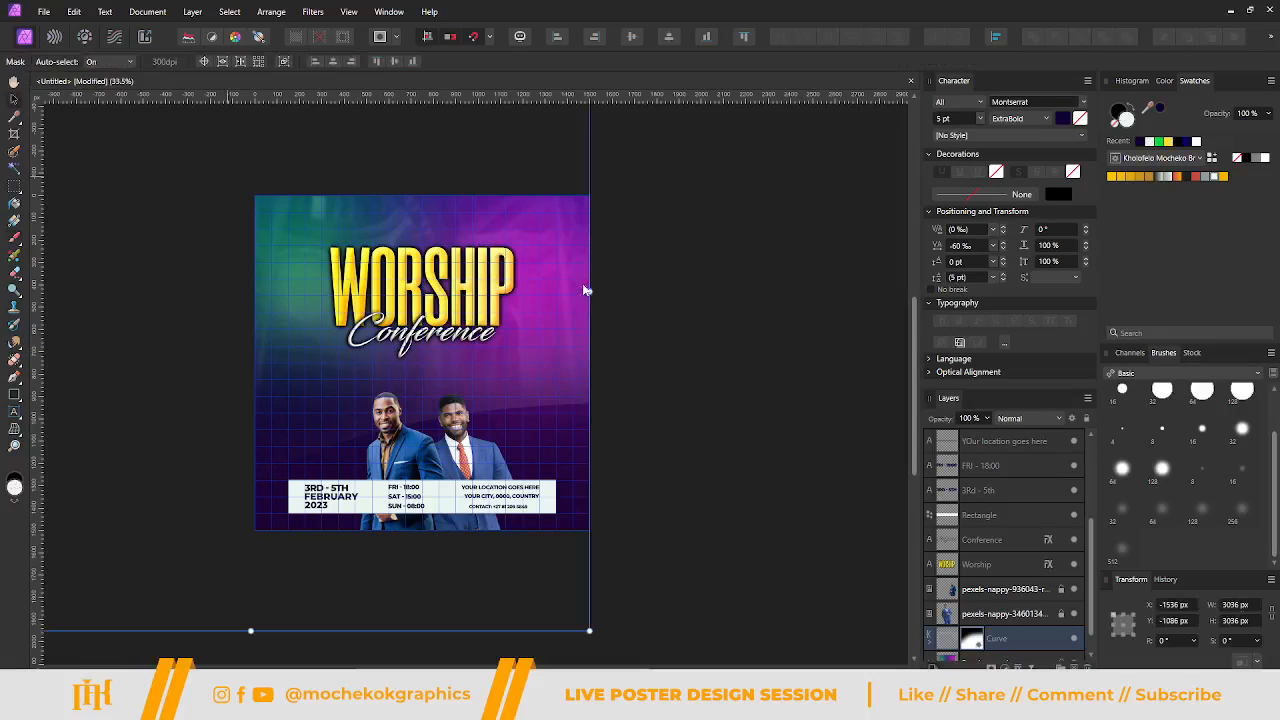
{"action": "left_click", "coordinate": [630, 330]}
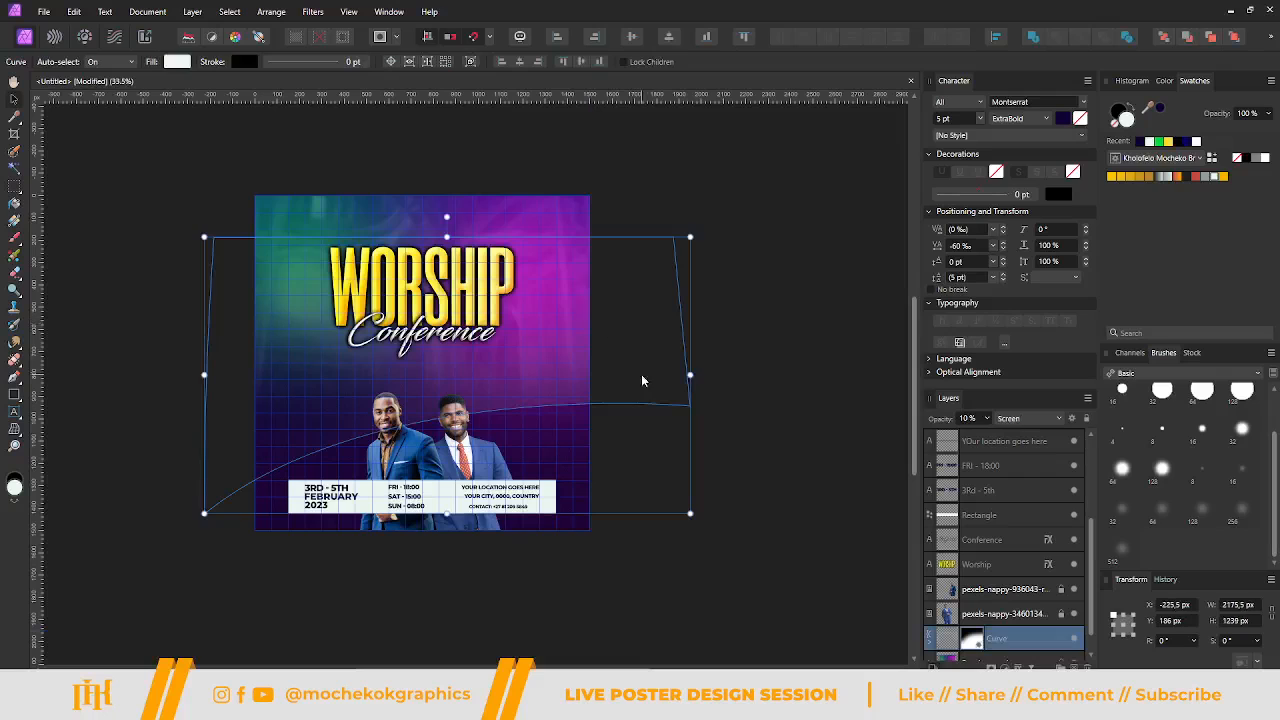
{"action": "left_click", "coordinate": [622, 547]}
Enable an Outer Shadow layer effect on the curve shape.
{"action": "scroll", "coordinate": [521, 449], "scroll_direction": "up", "scroll_amount": 2}
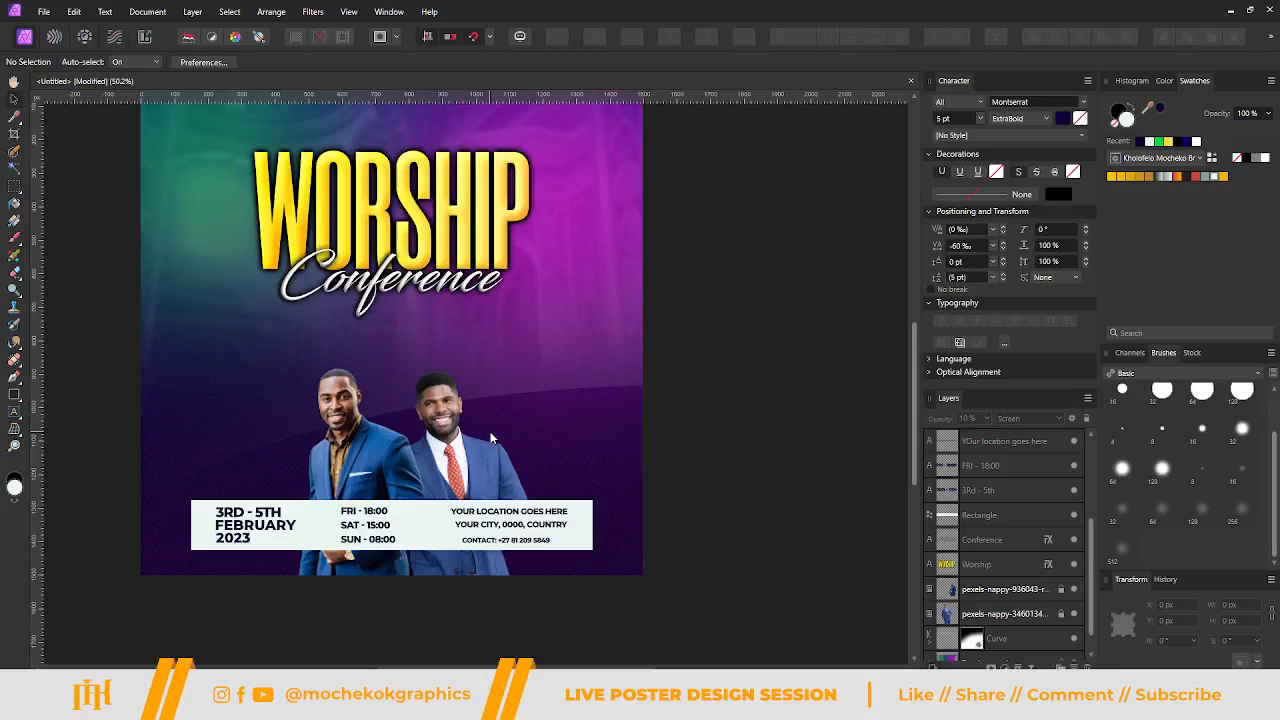
{"action": "scroll", "coordinate": [562, 402], "scroll_direction": "up", "scroll_amount": 1}
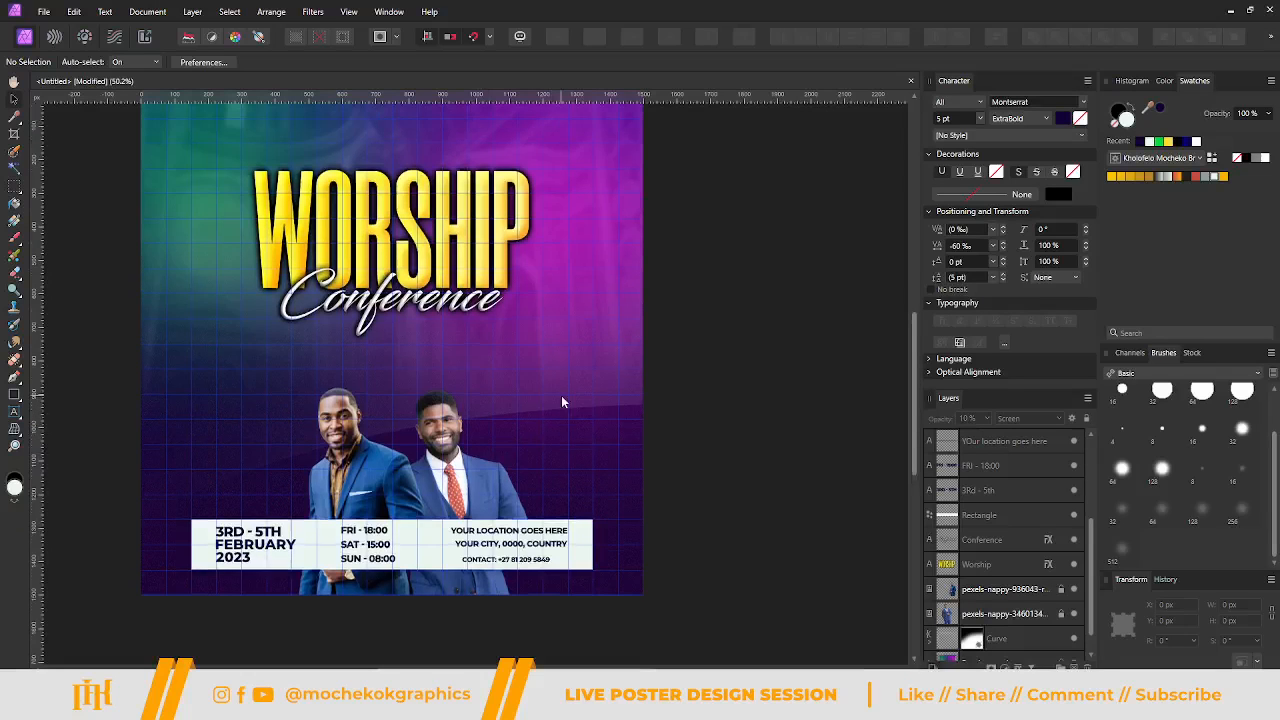
{"action": "left_click", "coordinate": [560, 394]}
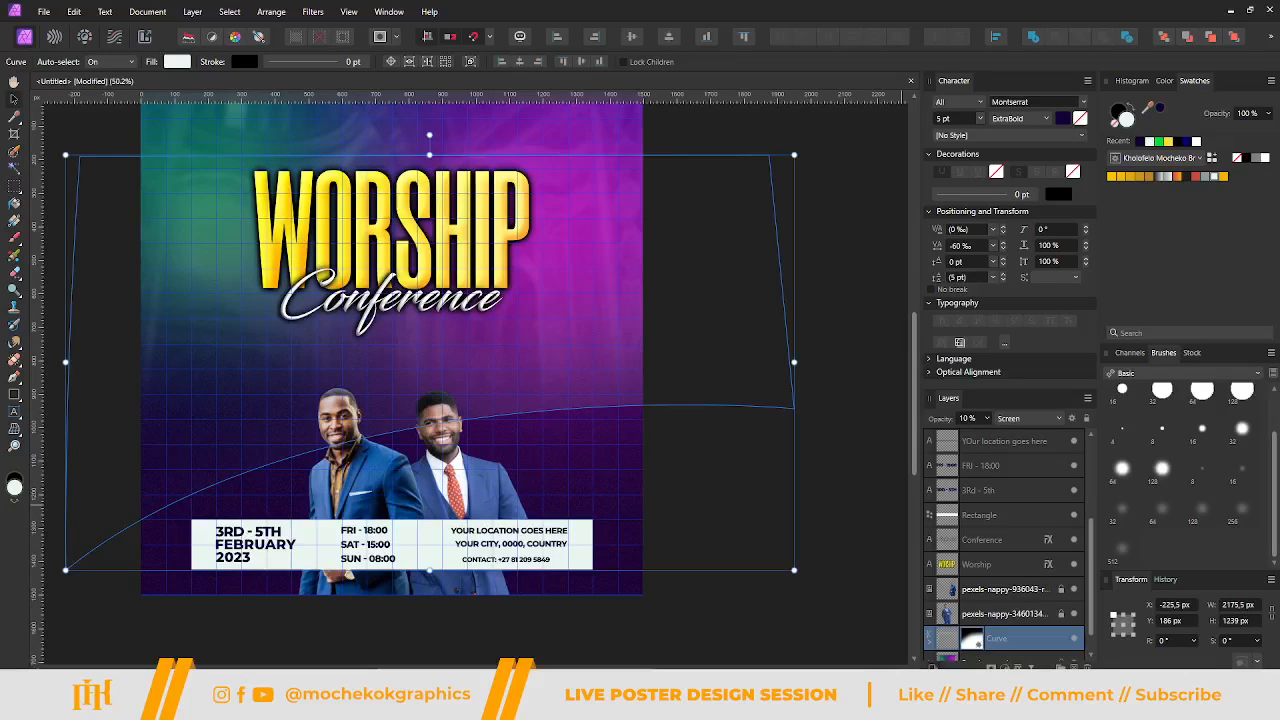
{"action": "left_click", "coordinate": [1018, 666]}
{"action": "left_click", "coordinate": [1016, 639]}
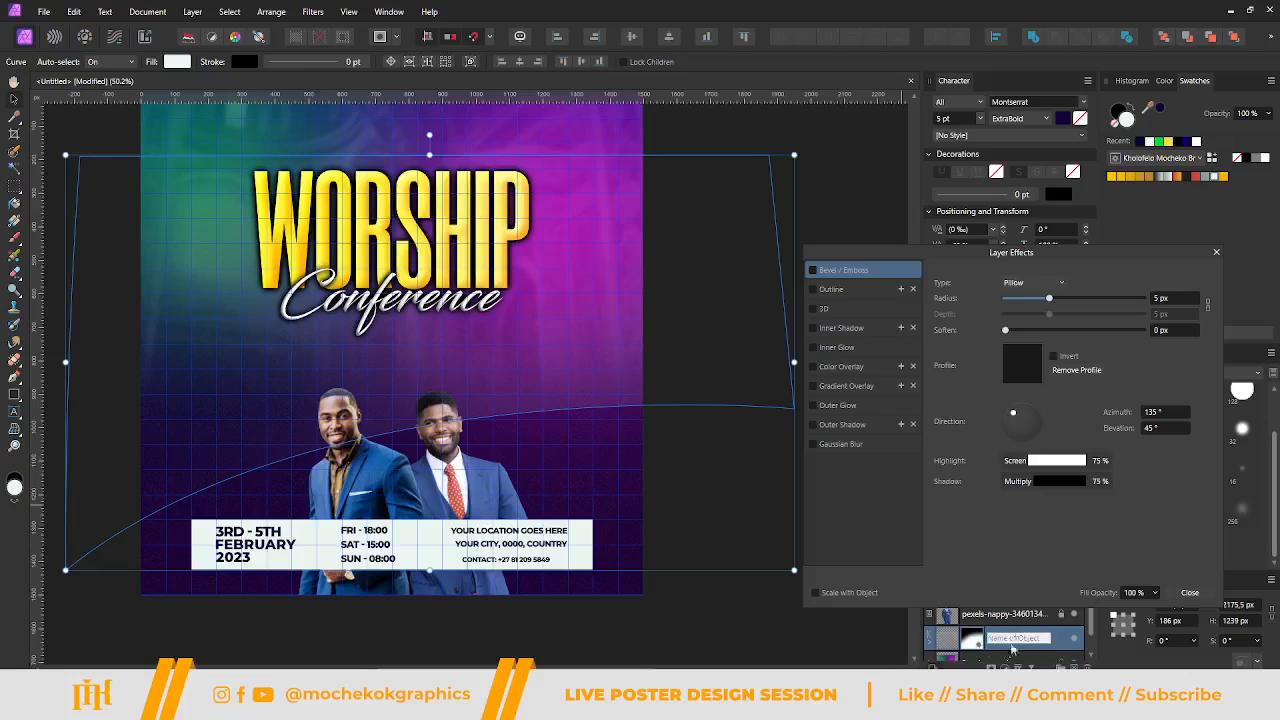
{"action": "left_click", "coordinate": [955, 642]}
{"action": "left_click", "coordinate": [840, 444]}
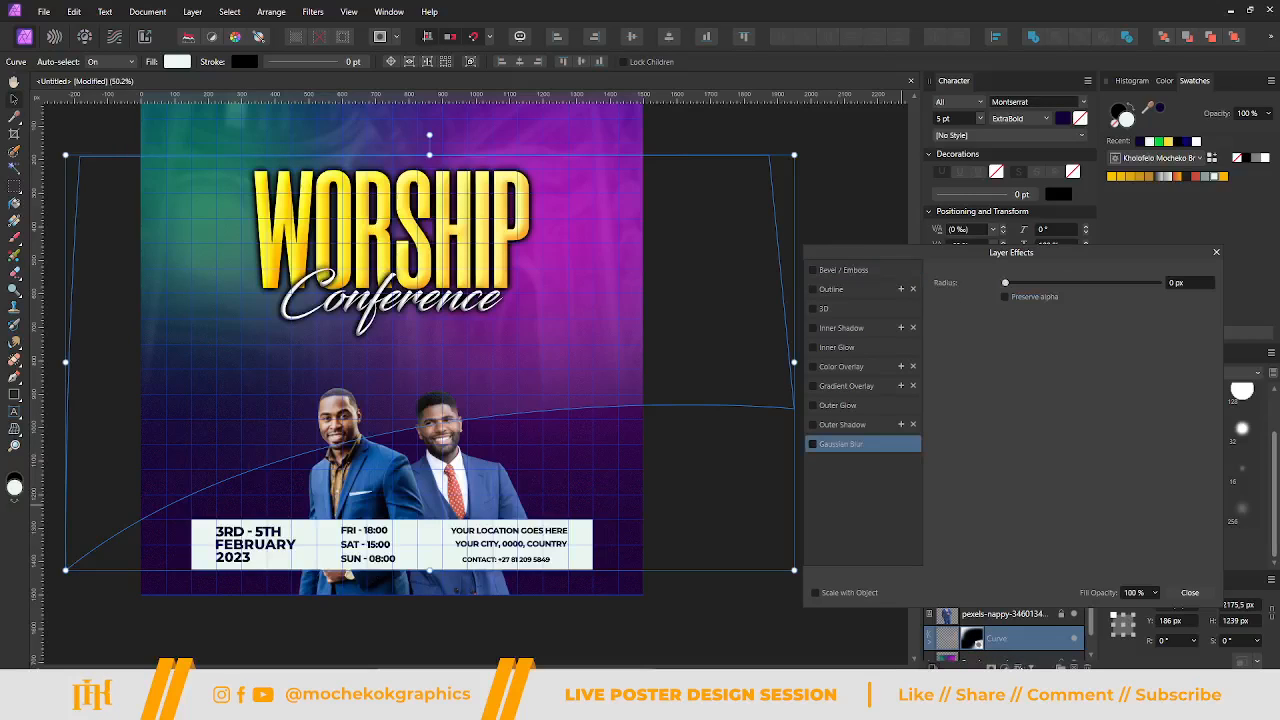
{"action": "left_click", "coordinate": [840, 428]}
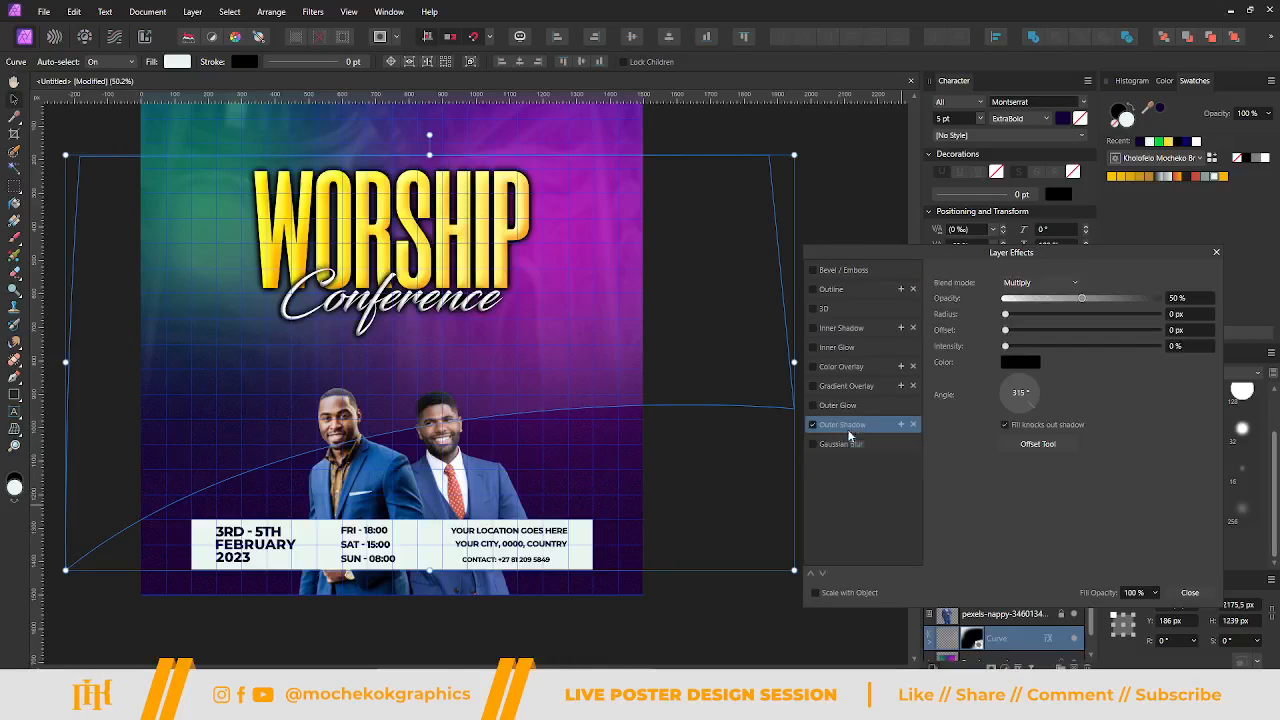
Set the curve's shadow to 100% opacity, 31 px radius, 20.8 px offset, 55% intensity and 270° angle, and toggle Scale with Object.
{"action": "left_click", "coordinate": [1120, 298]}
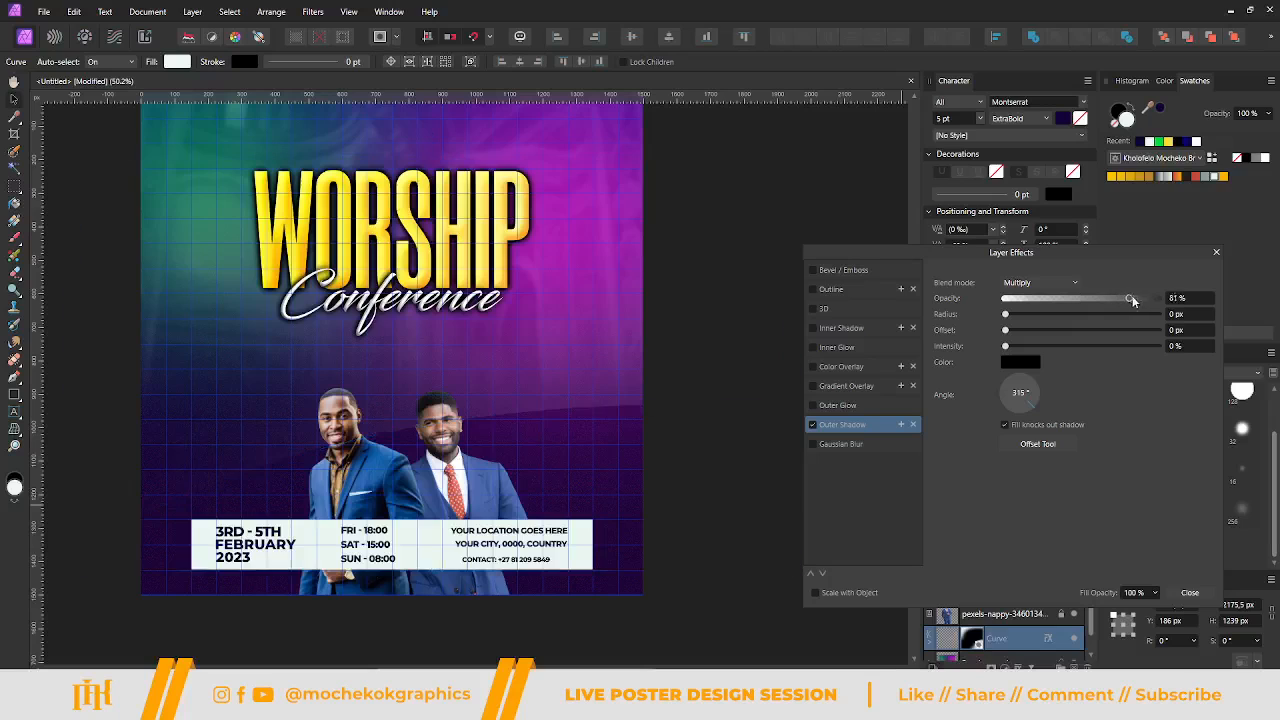
{"action": "left_click_drag", "start_coordinate": [1020, 322], "coordinate": [1063, 367]}
{"action": "left_click_drag", "start_coordinate": [1005, 330], "coordinate": [1106, 331]}
{"action": "left_click_drag", "start_coordinate": [1029, 330], "coordinate": [1091, 339]}
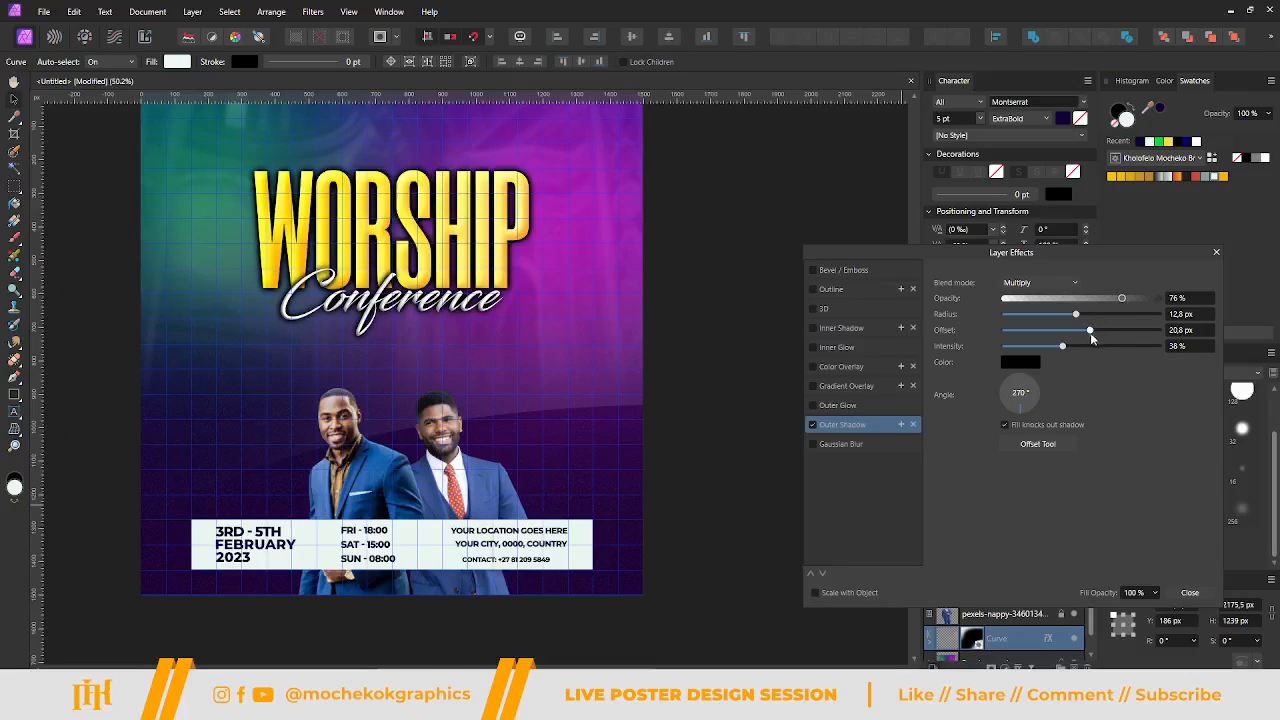
{"action": "left_click_drag", "start_coordinate": [1128, 298], "coordinate": [1156, 300]}
{"action": "left_click_drag", "start_coordinate": [1076, 314], "coordinate": [1091, 347]}
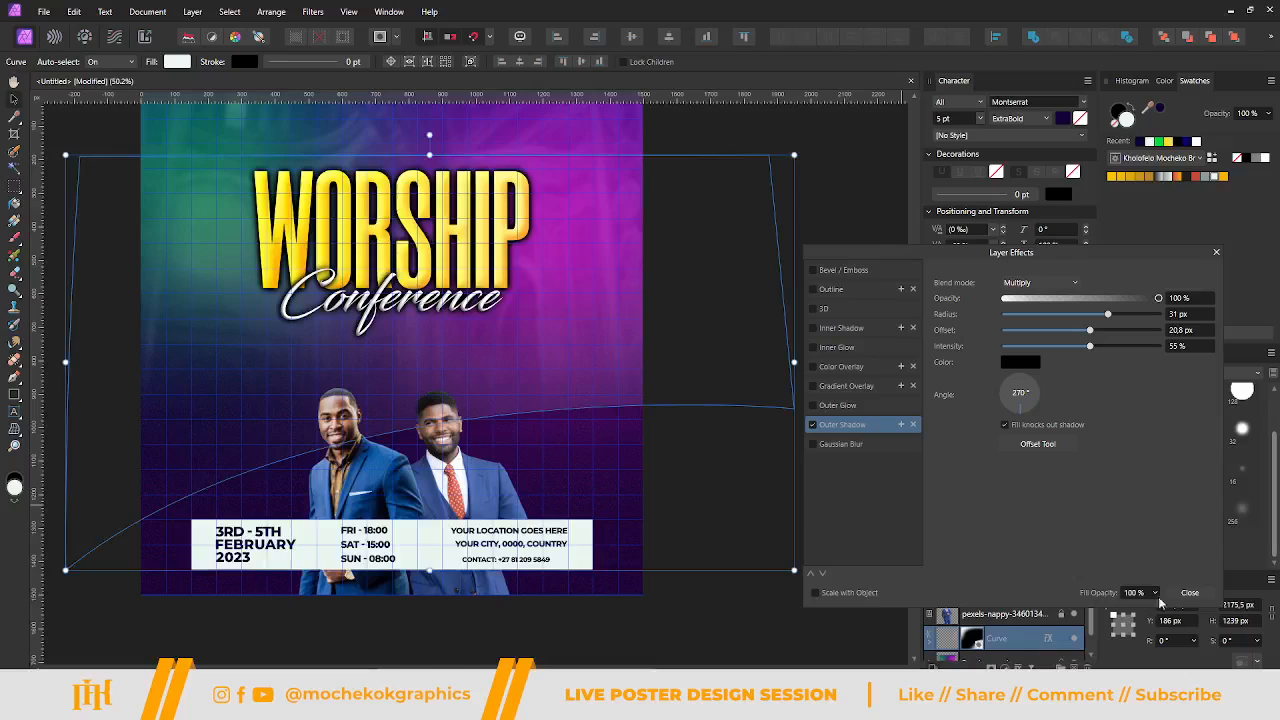
{"action": "left_click", "coordinate": [829, 593]}
{"action": "left_click", "coordinate": [1189, 593]}
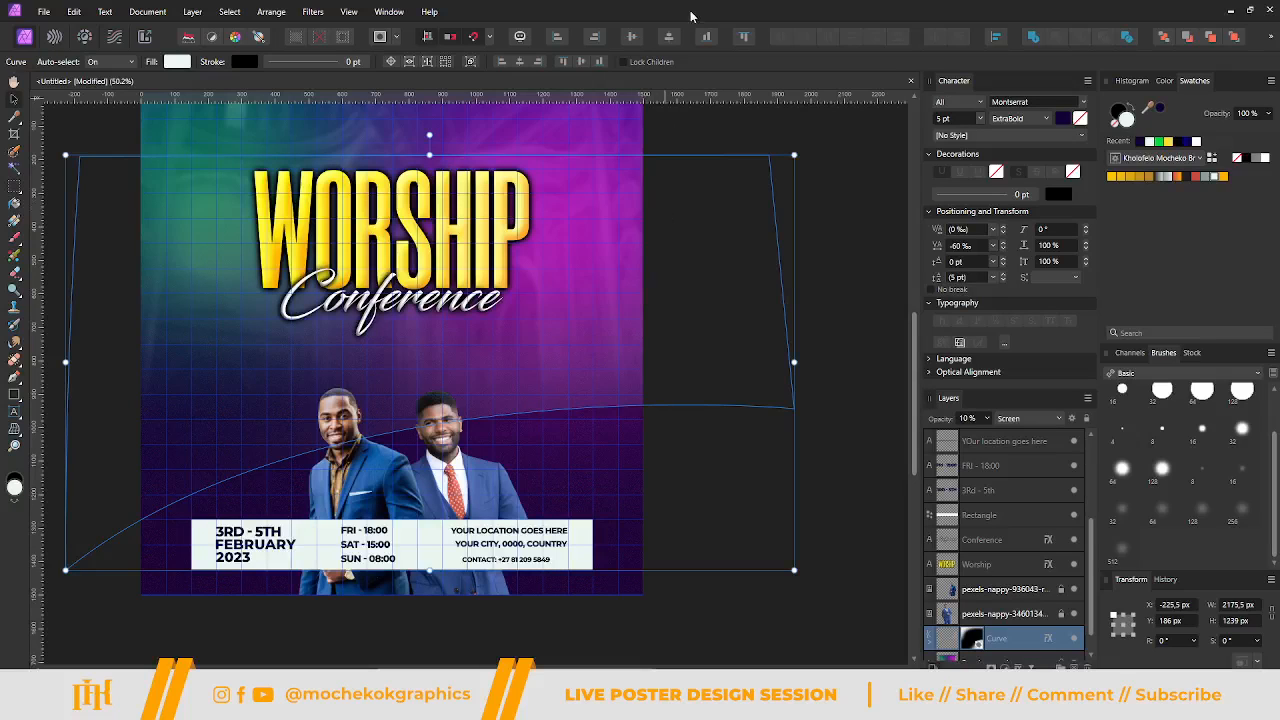
Deselect the curve and examine its shadowed edge and the overall poster layout up close.
{"action": "scroll", "coordinate": [494, 368], "scroll_direction": "up", "scroll_amount": 2}
{"action": "scroll", "coordinate": [493, 367], "scroll_direction": "left", "scroll_amount": 4}
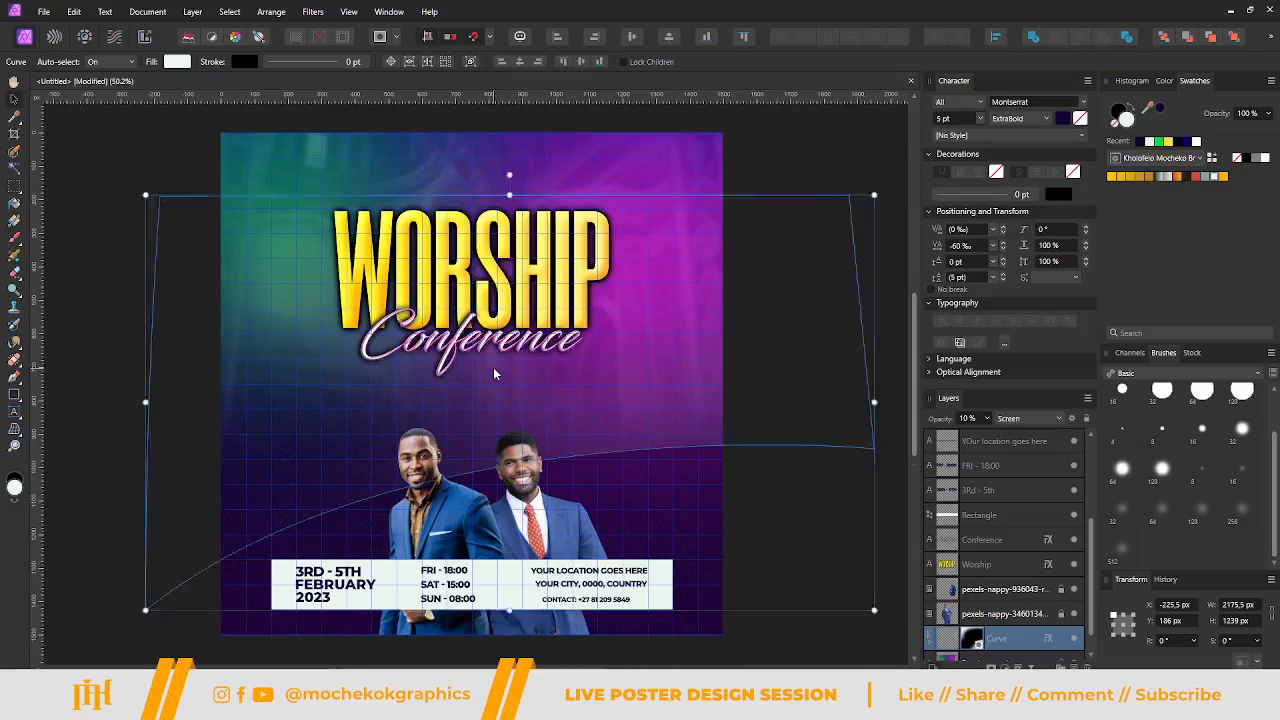
{"action": "scroll", "coordinate": [493, 367], "scroll_direction": "down", "scroll_amount": 4}
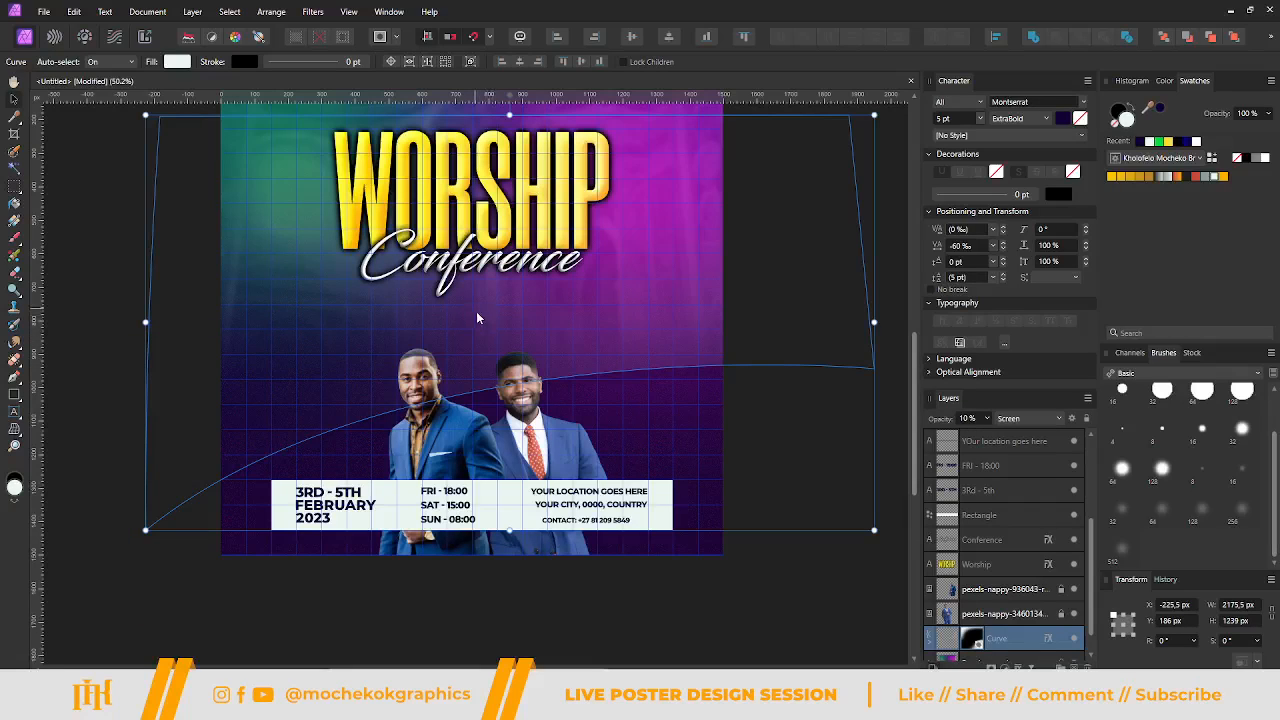
{"action": "scroll", "coordinate": [466, 352], "scroll_direction": "down", "scroll_amount": 2}
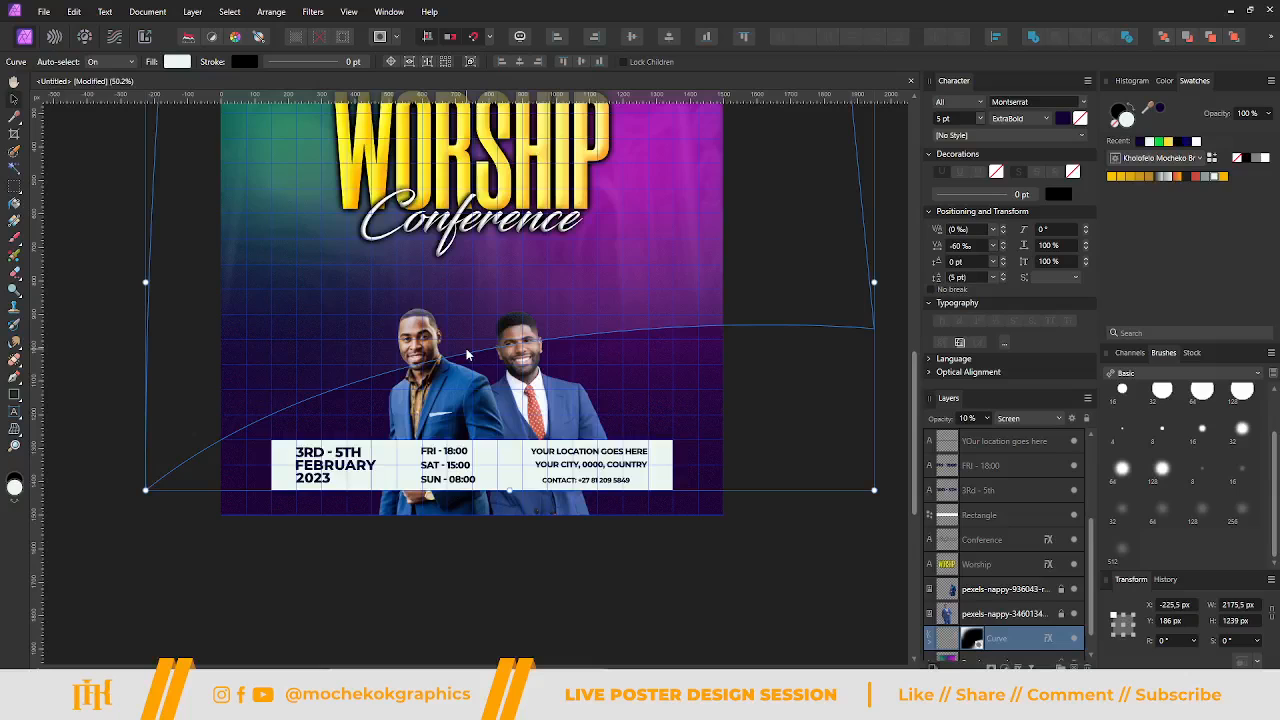
{"action": "scroll", "coordinate": [462, 332], "scroll_direction": "up", "scroll_amount": 5}
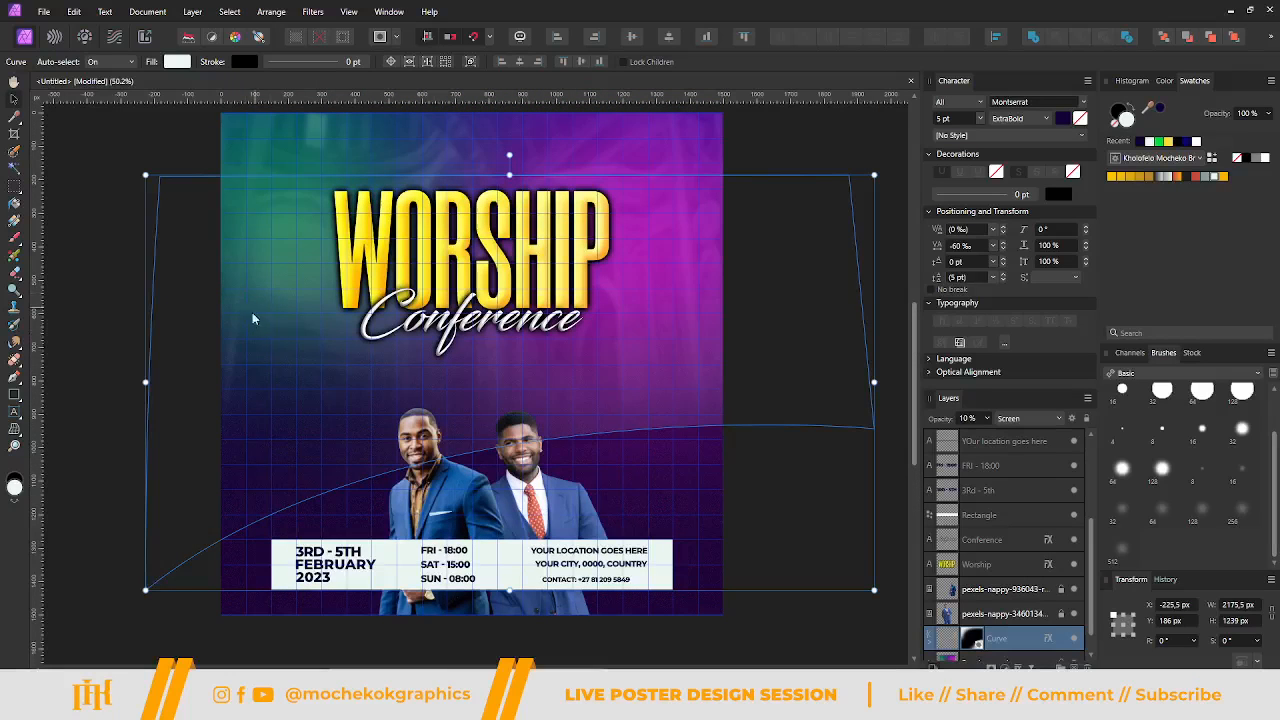
{"action": "left_click", "coordinate": [141, 193]}
{"action": "scroll", "coordinate": [455, 322], "scroll_direction": "down", "scroll_amount": 2}
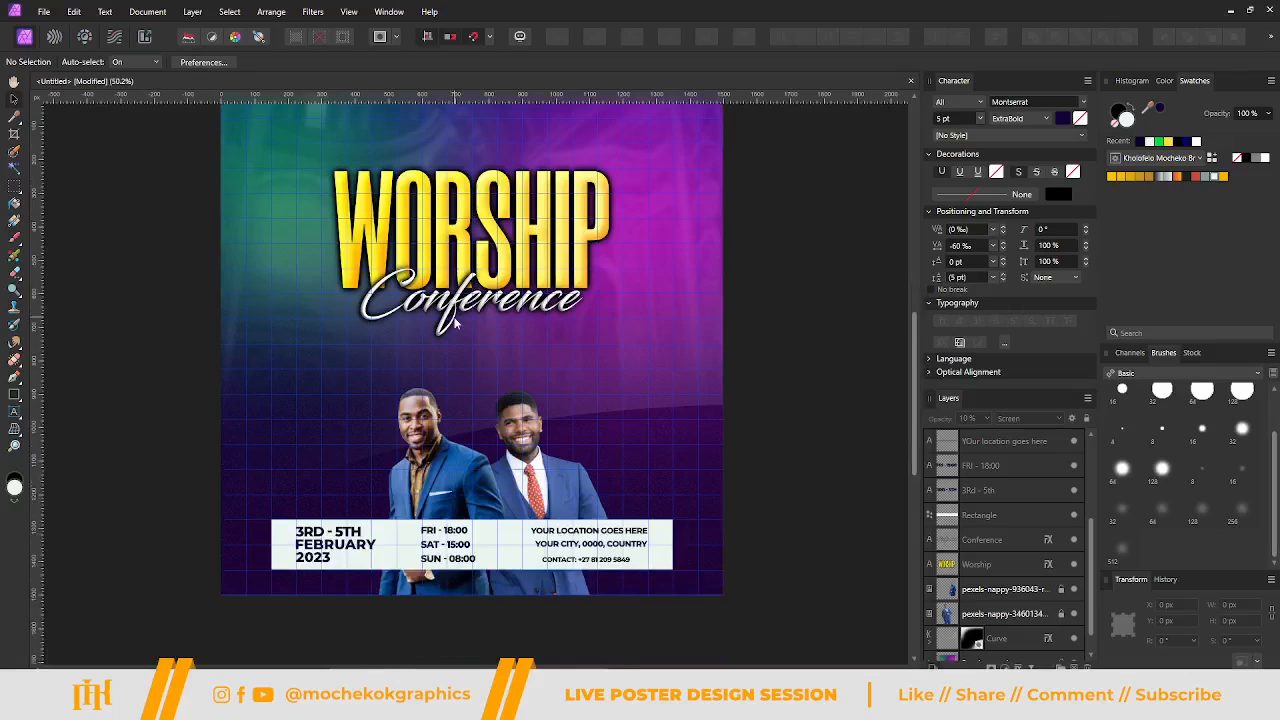
{"action": "scroll", "coordinate": [455, 322], "scroll_direction": "up", "scroll_amount": 1}
{"action": "scroll", "coordinate": [446, 322], "scroll_direction": "down", "scroll_amount": 1}
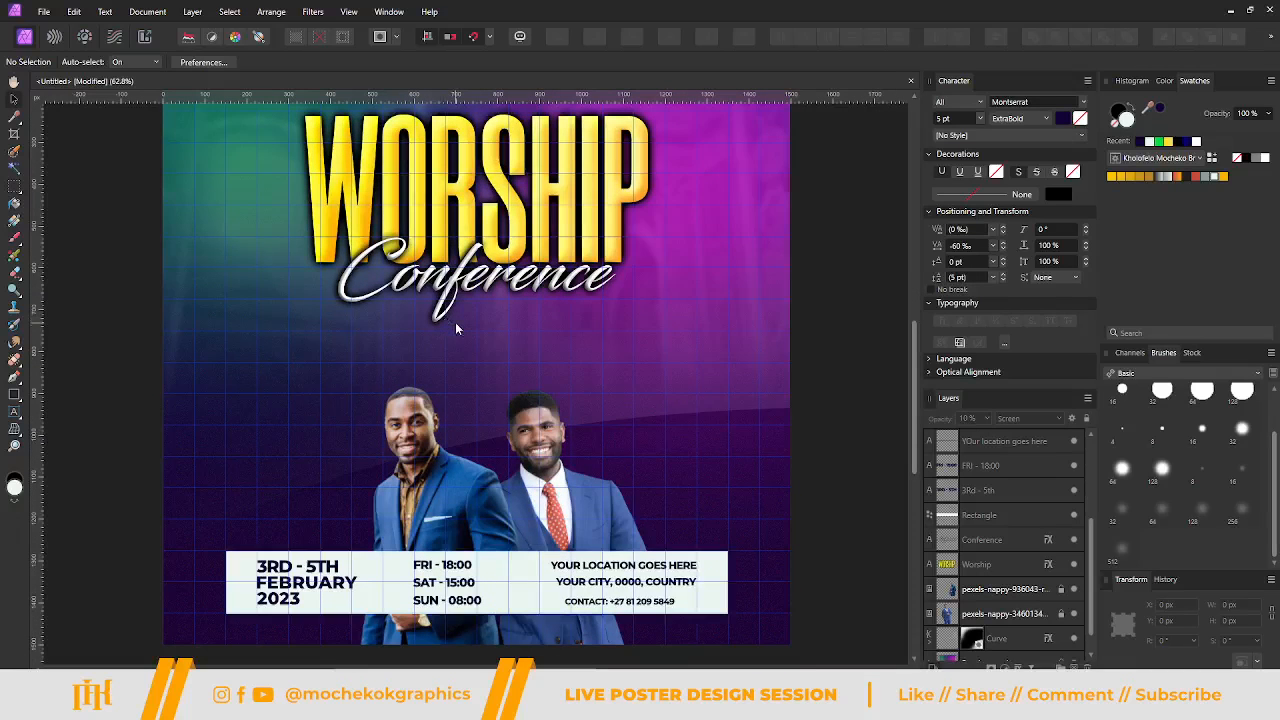
{"action": "scroll", "coordinate": [490, 335], "scroll_direction": "down", "scroll_amount": 3}
{"action": "scroll", "coordinate": [491, 334], "scroll_direction": "up", "scroll_amount": 5}
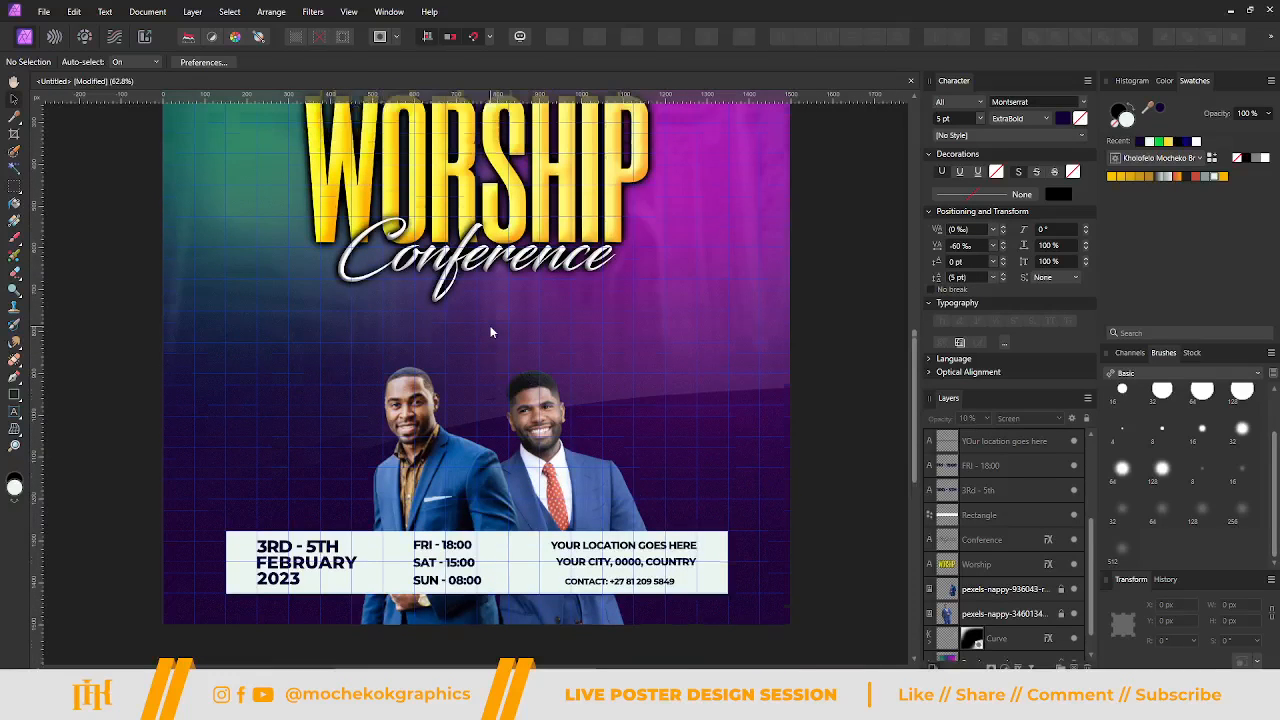
{"action": "scroll", "coordinate": [490, 333], "scroll_direction": "up", "scroll_amount": 1}
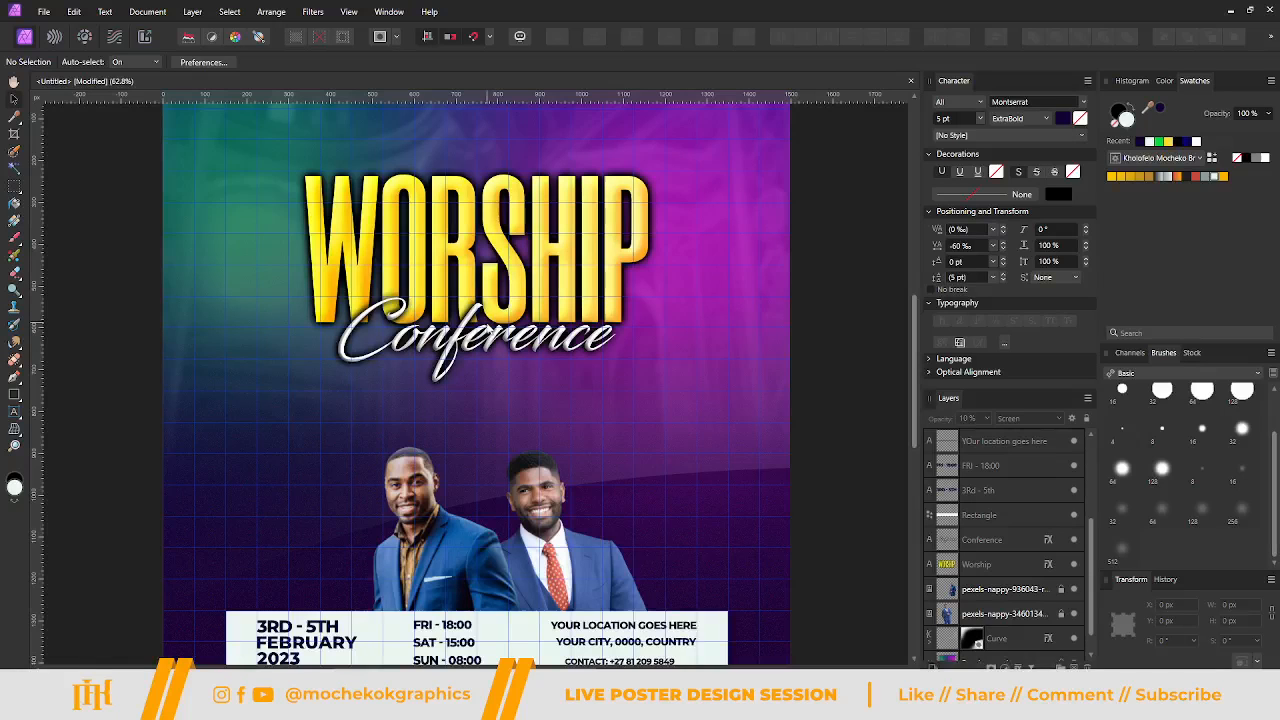
Switch to the browser to check the Facebook live dashboard's comments and stream metrics, and return to Affinity Photo.
{"action": "scroll", "coordinate": [541, 360], "scroll_direction": "up", "scroll_amount": 1}
{"action": "scroll", "coordinate": [535, 343], "scroll_direction": "up", "scroll_amount": 1}
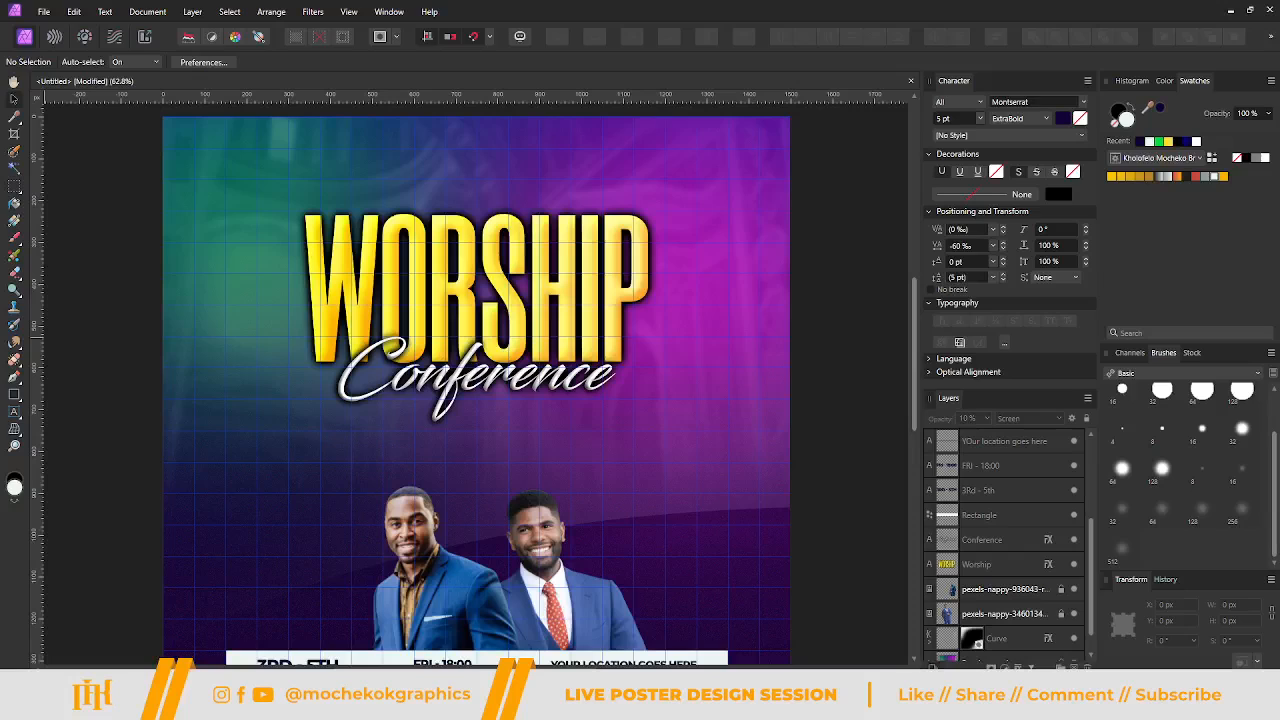
{"action": "left_click_drag", "start_coordinate": [0, 70], "coordinate": [473, 59]}
{"action": "left_click", "coordinate": [691, 46]}
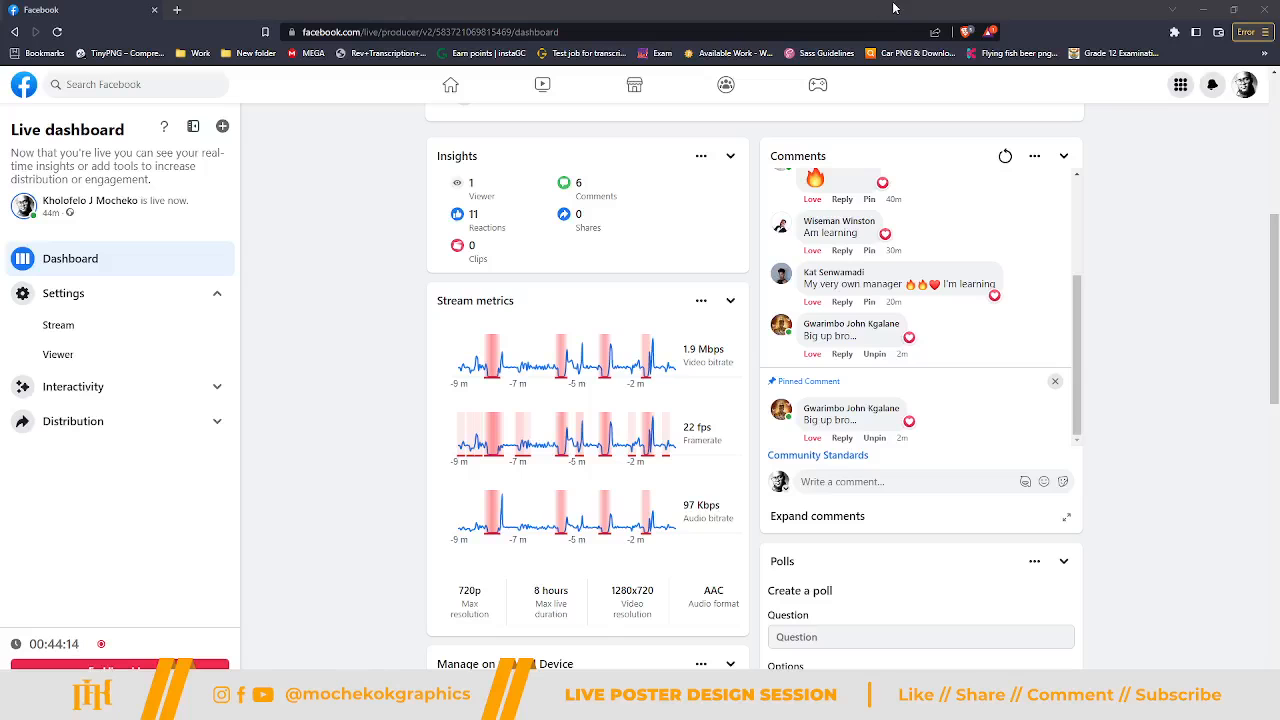
{"action": "left_click_drag", "start_coordinate": [899, 10], "coordinate": [0, 151]}
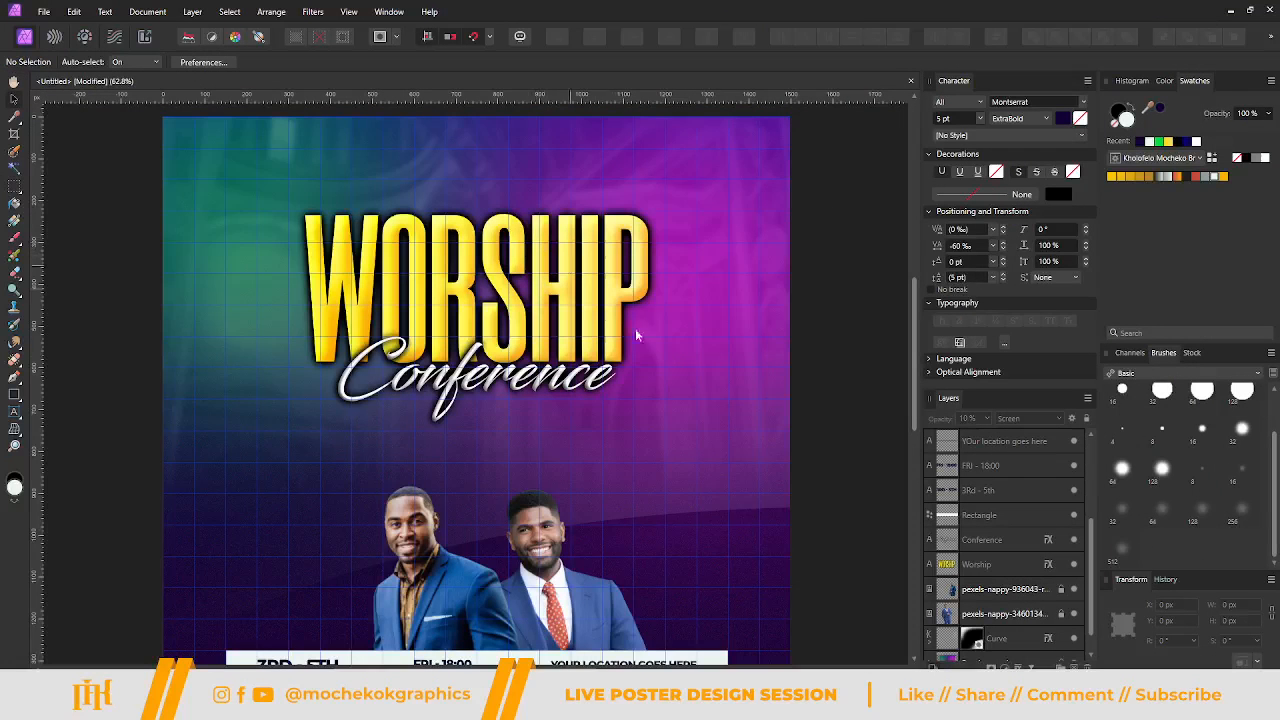
Examine the poster's vertical layout from the title down to the information strip.
{"action": "scroll", "coordinate": [636, 371], "scroll_direction": "down", "scroll_amount": 1}
{"action": "scroll", "coordinate": [636, 371], "scroll_direction": "down", "scroll_amount": 2}
{"action": "scroll", "coordinate": [636, 371], "scroll_direction": "up", "scroll_amount": 3}
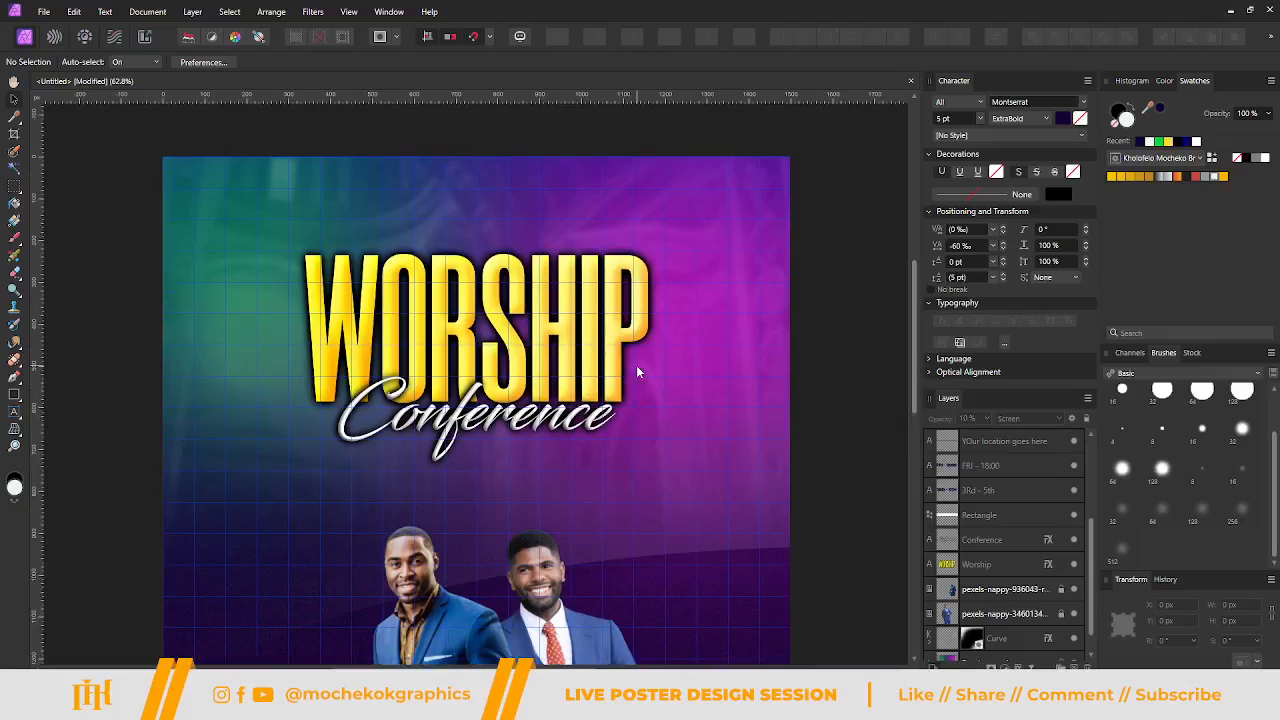
{"action": "scroll", "coordinate": [637, 371], "scroll_direction": "down", "scroll_amount": 1}
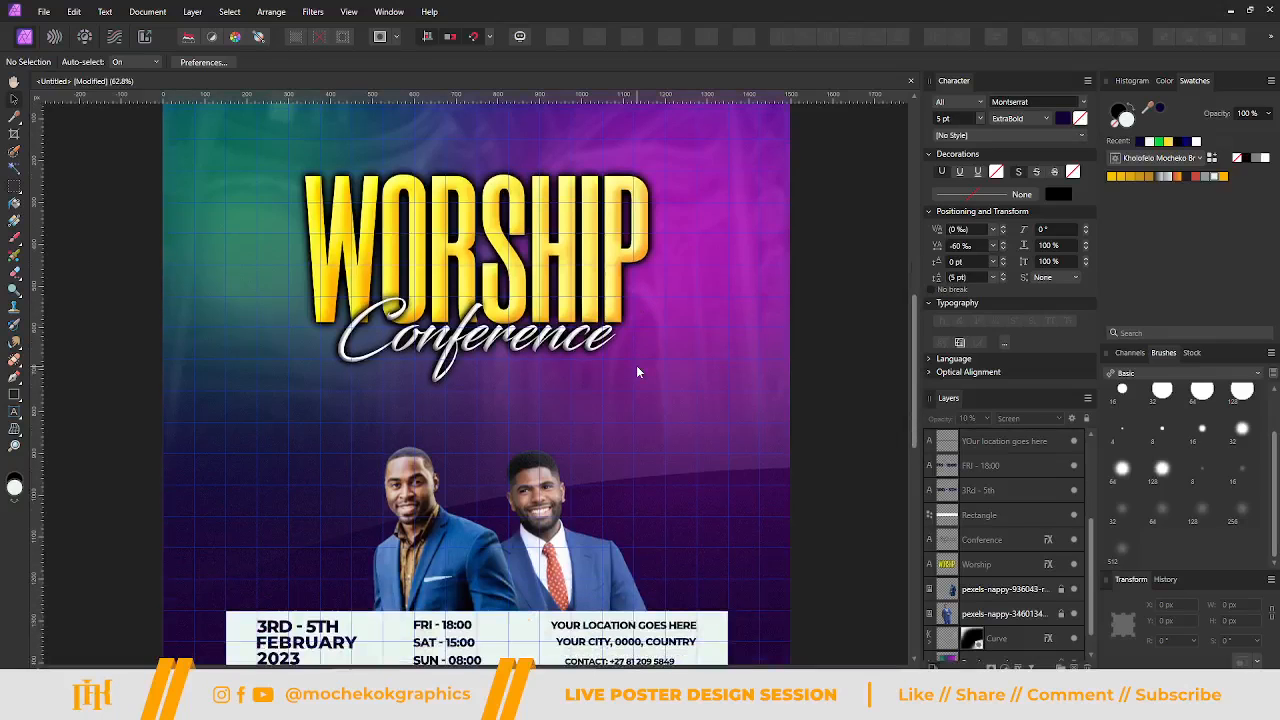
{"action": "left_click", "coordinate": [120, 357]}
{"action": "scroll", "coordinate": [594, 370], "scroll_direction": "up", "scroll_amount": 2}
{"action": "scroll", "coordinate": [594, 370], "scroll_direction": "up", "scroll_amount": 1}
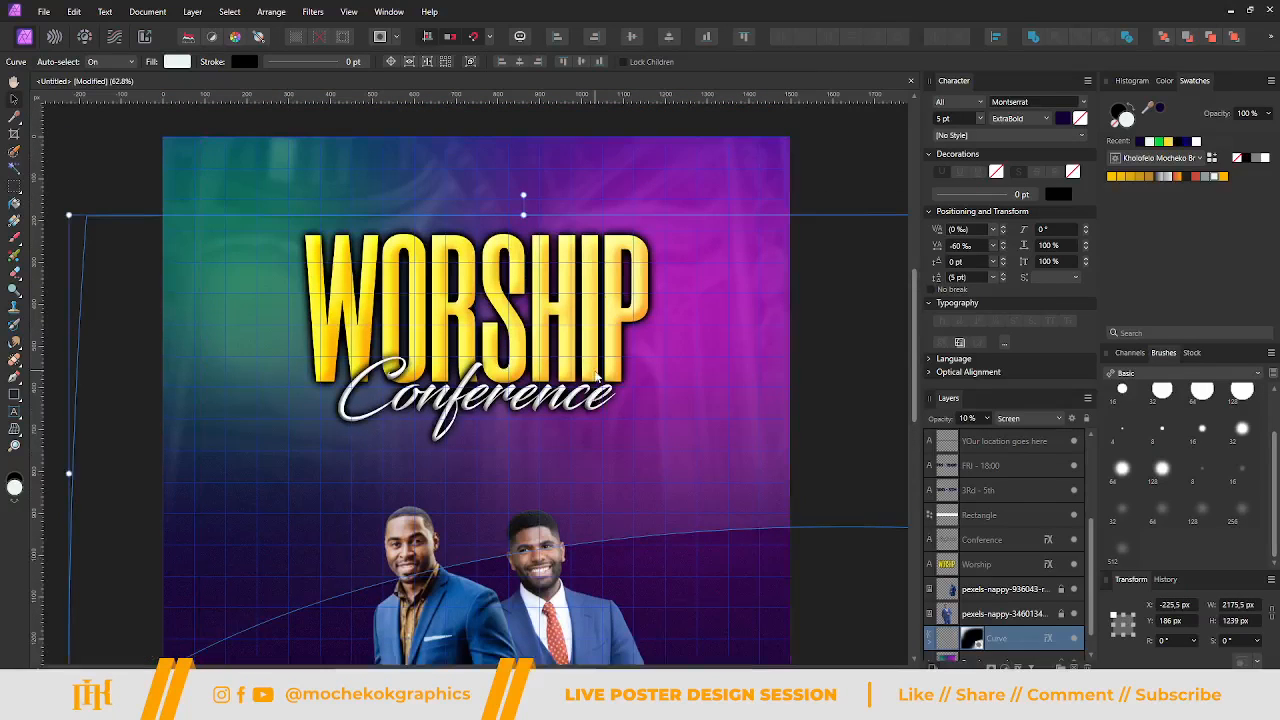
{"action": "scroll", "coordinate": [595, 375], "scroll_direction": "down", "scroll_amount": 3}
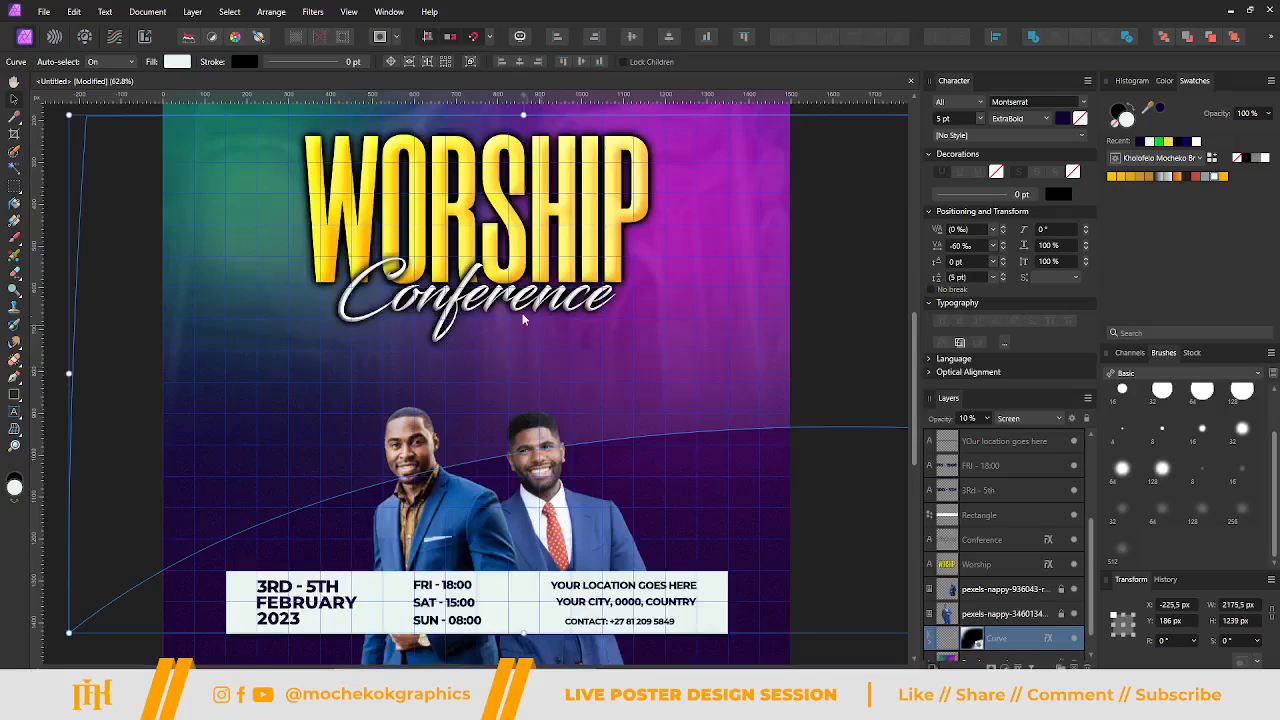
{"action": "scroll", "coordinate": [523, 313], "scroll_direction": "down", "scroll_amount": 1}
{"action": "scroll", "coordinate": [528, 313], "scroll_direction": "up", "scroll_amount": 2}
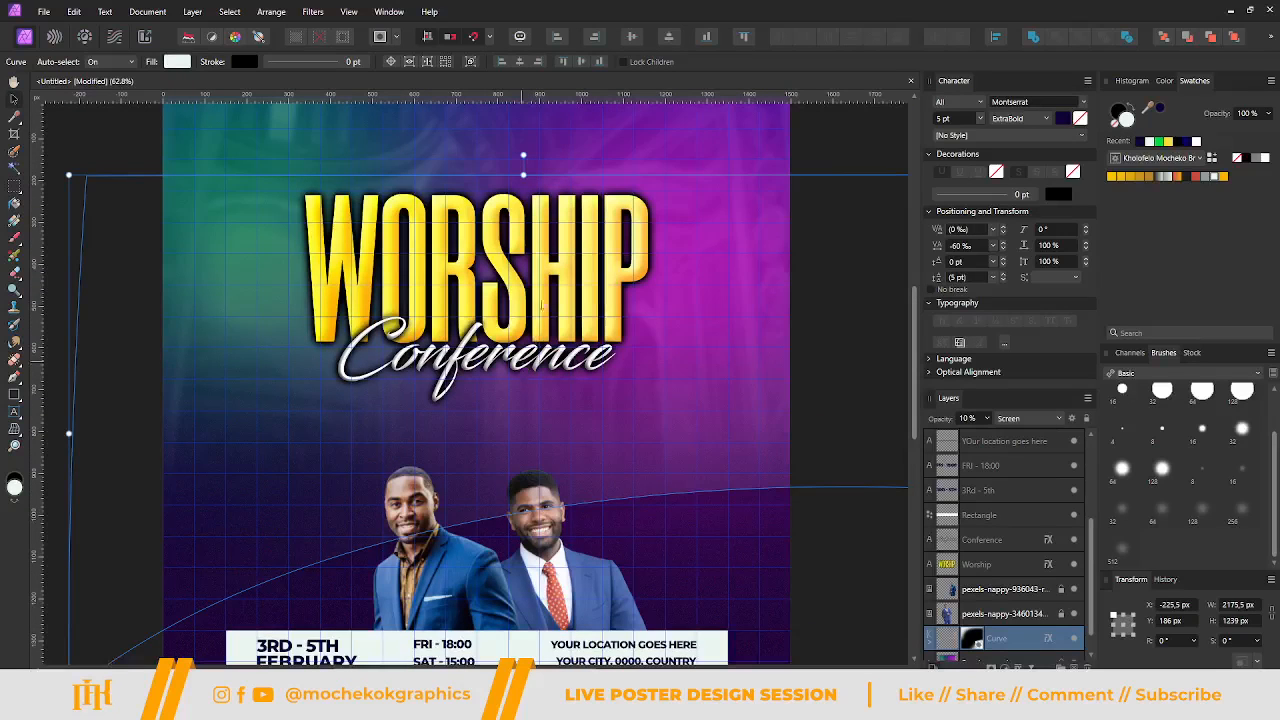
Move the Worship and Conference title texts down together to about Y 310 px, leaving nothing selected.
{"action": "left_click", "coordinate": [542, 326]}
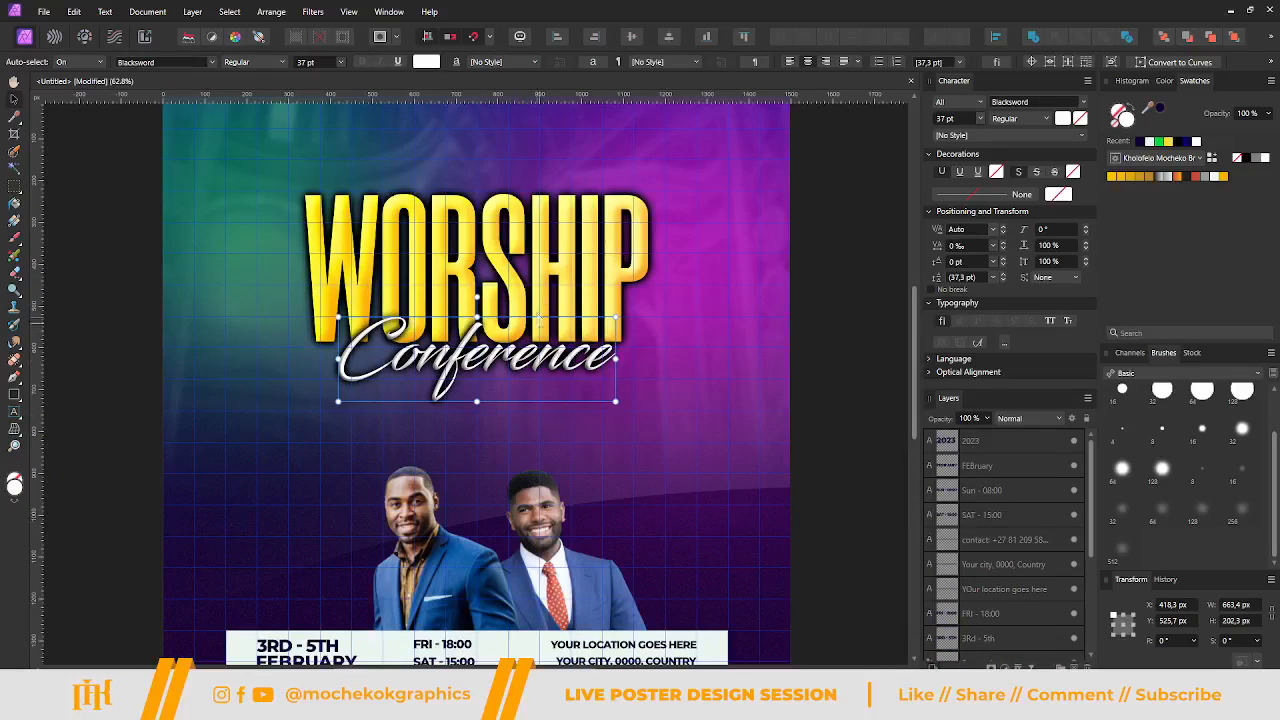
{"action": "left_click", "coordinate": [575, 272], "text": "shift"}
{"action": "left_click_drag", "start_coordinate": [575, 272], "coordinate": [568, 286]}
{"action": "scroll", "coordinate": [568, 288], "scroll_direction": "down", "scroll_amount": 2}
{"action": "scroll", "coordinate": [568, 288], "scroll_direction": "up", "scroll_amount": 4}
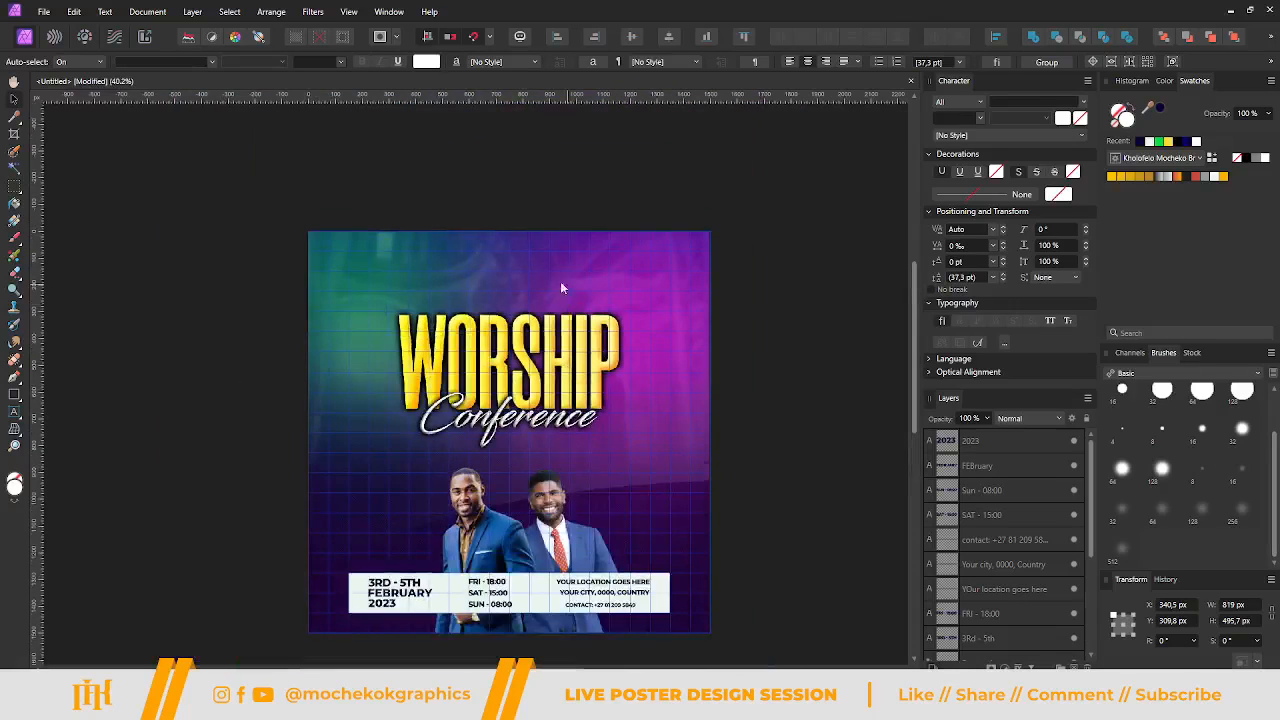
{"action": "left_click", "coordinate": [143, 204]}
Add the art text "Your church name" above the title and set its size to 10 pt.
{"action": "scroll", "coordinate": [537, 306], "scroll_direction": "up", "scroll_amount": 3}
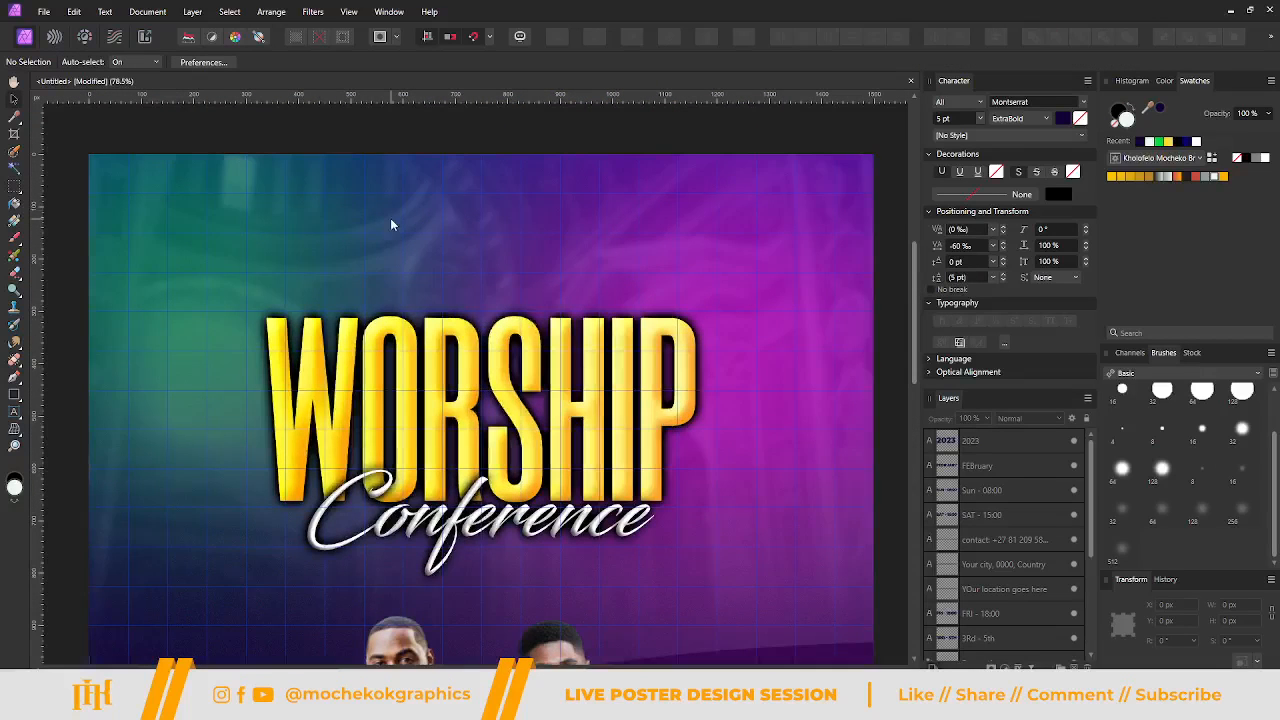
{"action": "key", "text": "t"}
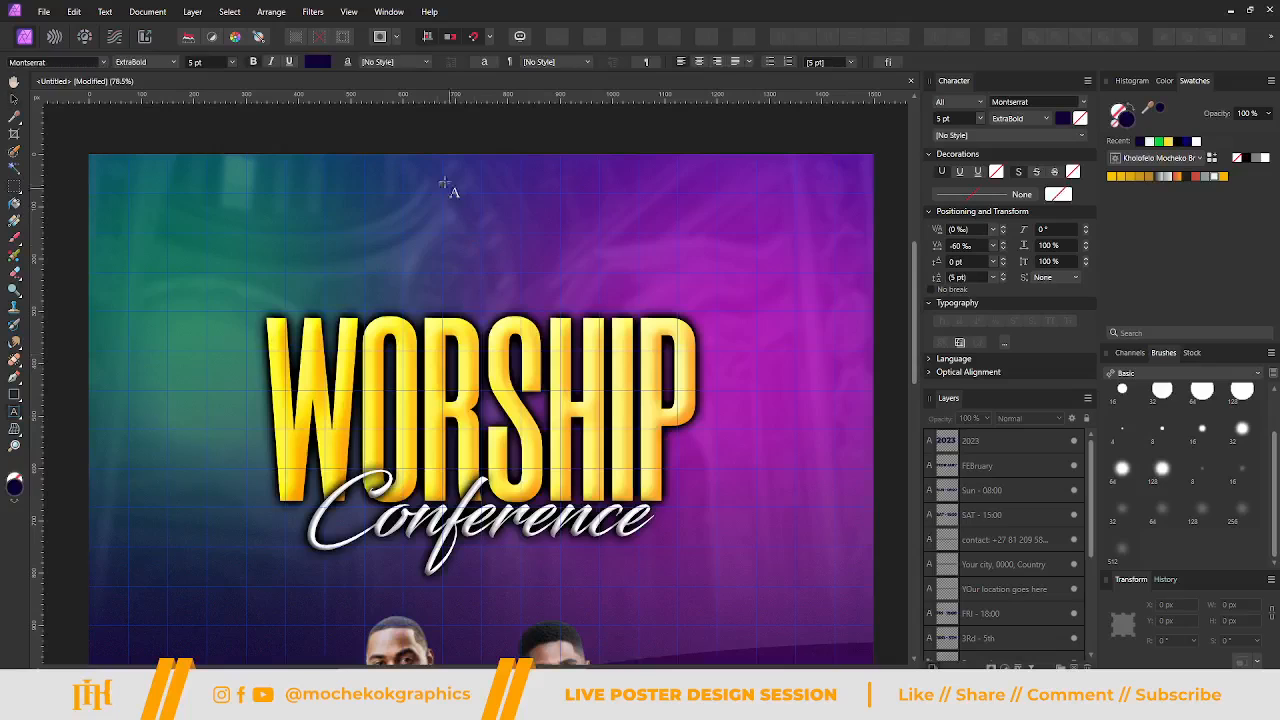
{"action": "left_click", "coordinate": [438, 206]}
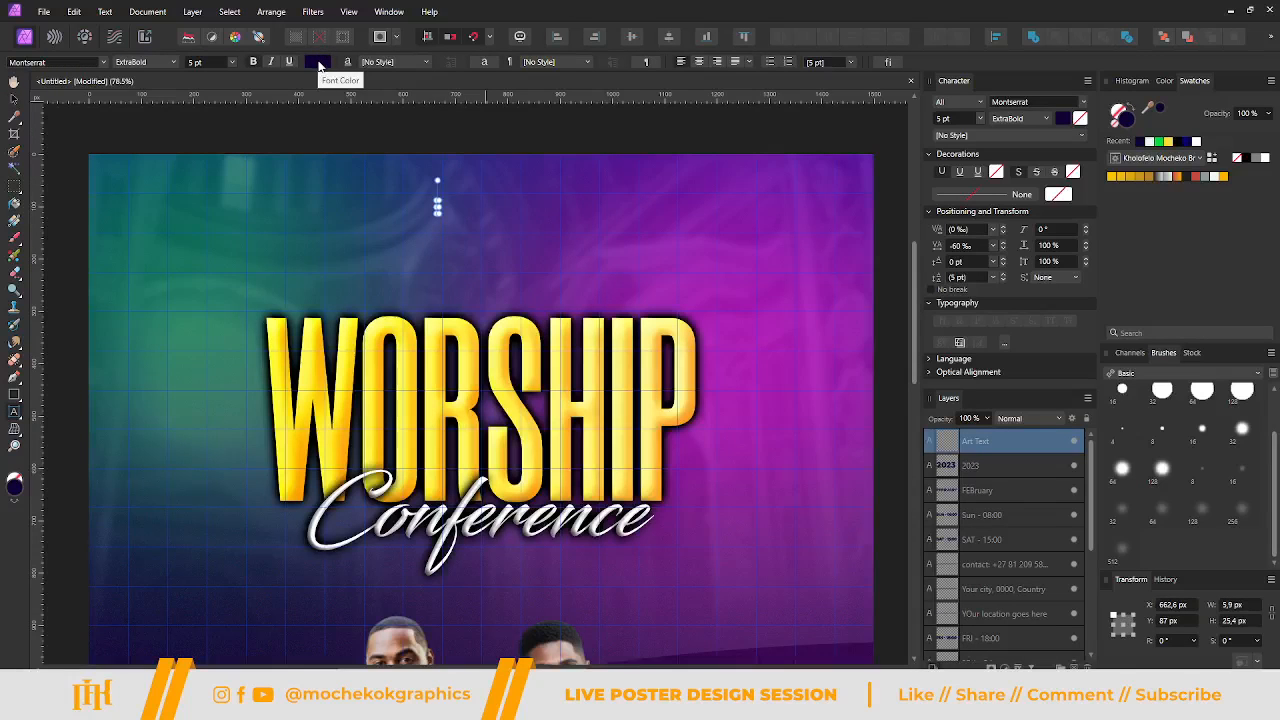
{"action": "type", "text": "Your chur"}
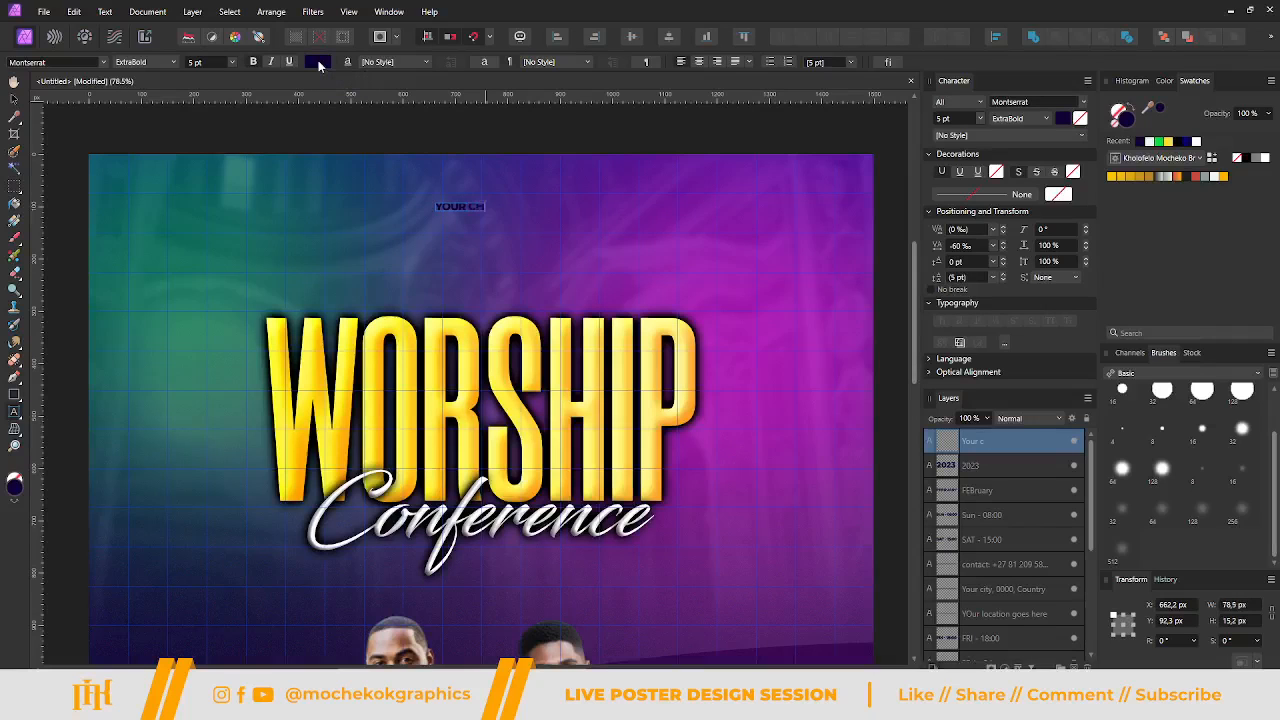
{"action": "type", "text": "ch name"}
{"action": "left_click", "coordinate": [13, 98]}
{"action": "scroll", "coordinate": [316, 64], "scroll_direction": "up", "scroll_amount": 5}
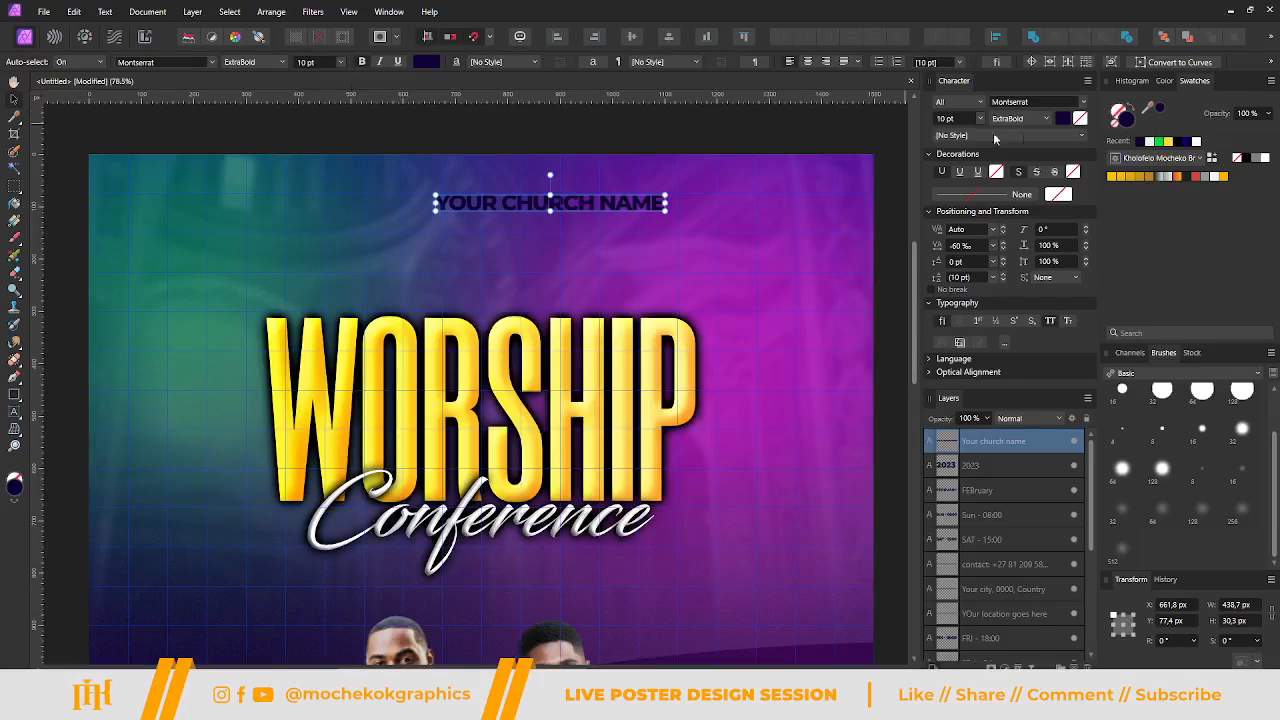
Colour the church name text white and centre it horizontally on the poster.
{"action": "left_click", "coordinate": [1196, 142]}
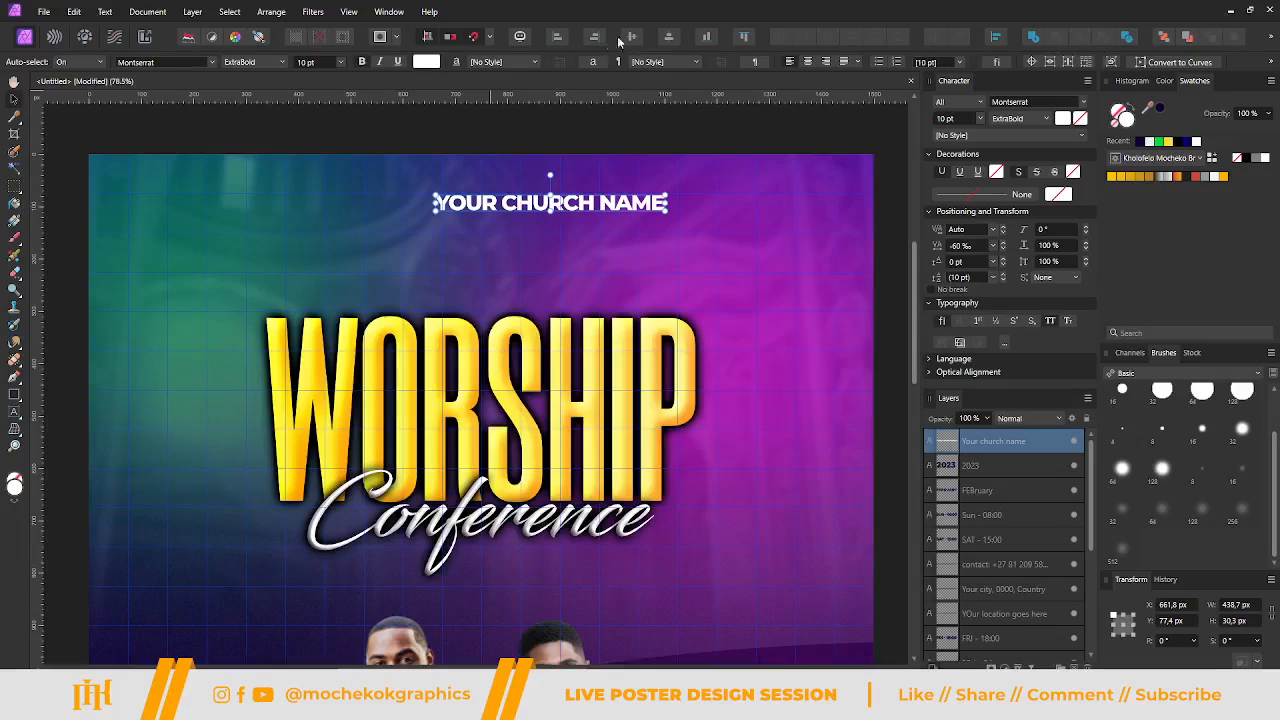
{"action": "left_click", "coordinate": [666, 37]}
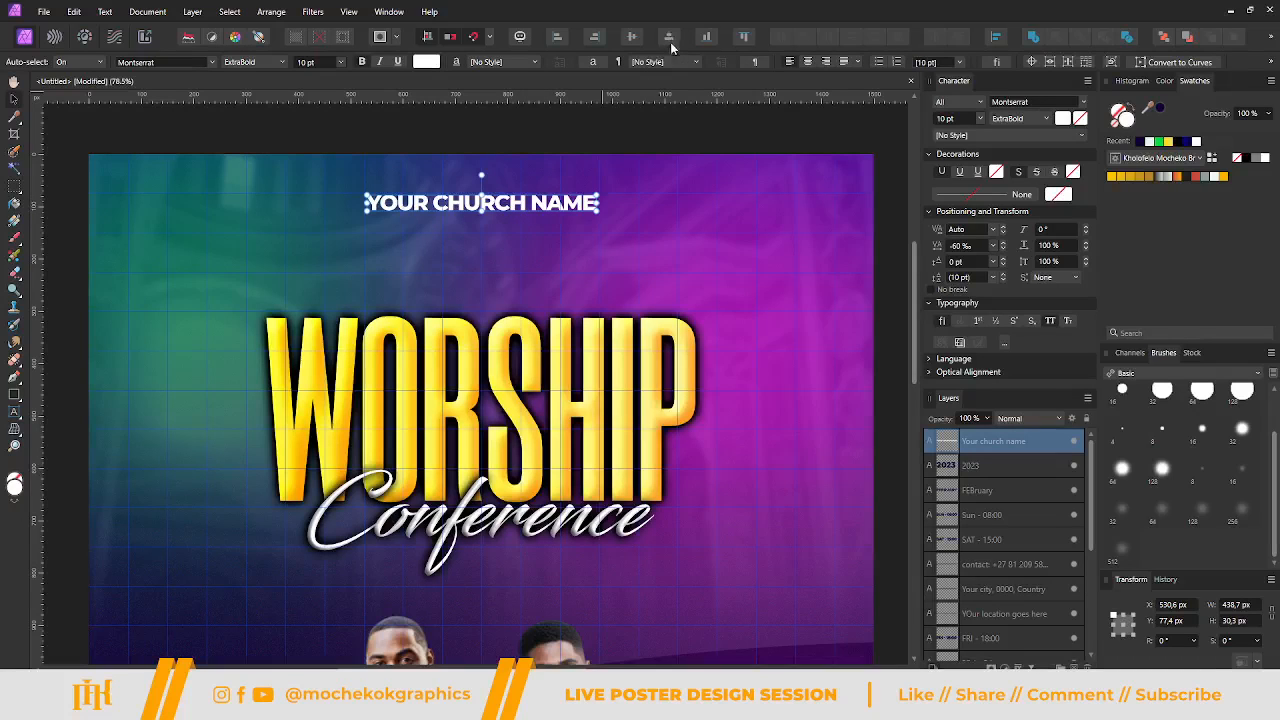
{"action": "left_click", "coordinate": [538, 324]}
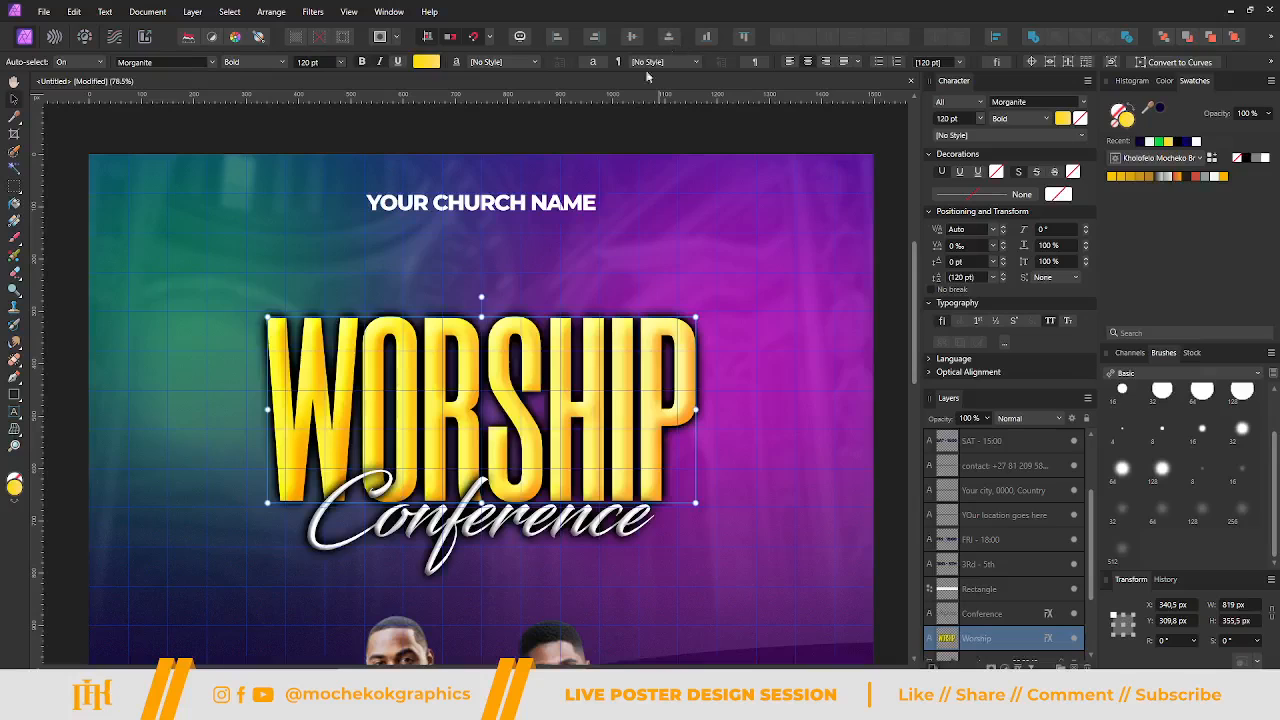
Duplicate the church name just below itself, replacing the copy's text with "presents" and centring it horizontally.
{"action": "left_click", "coordinate": [520, 203]}
{"action": "left_click_drag", "start_coordinate": [519, 208], "coordinate": [515, 237]}
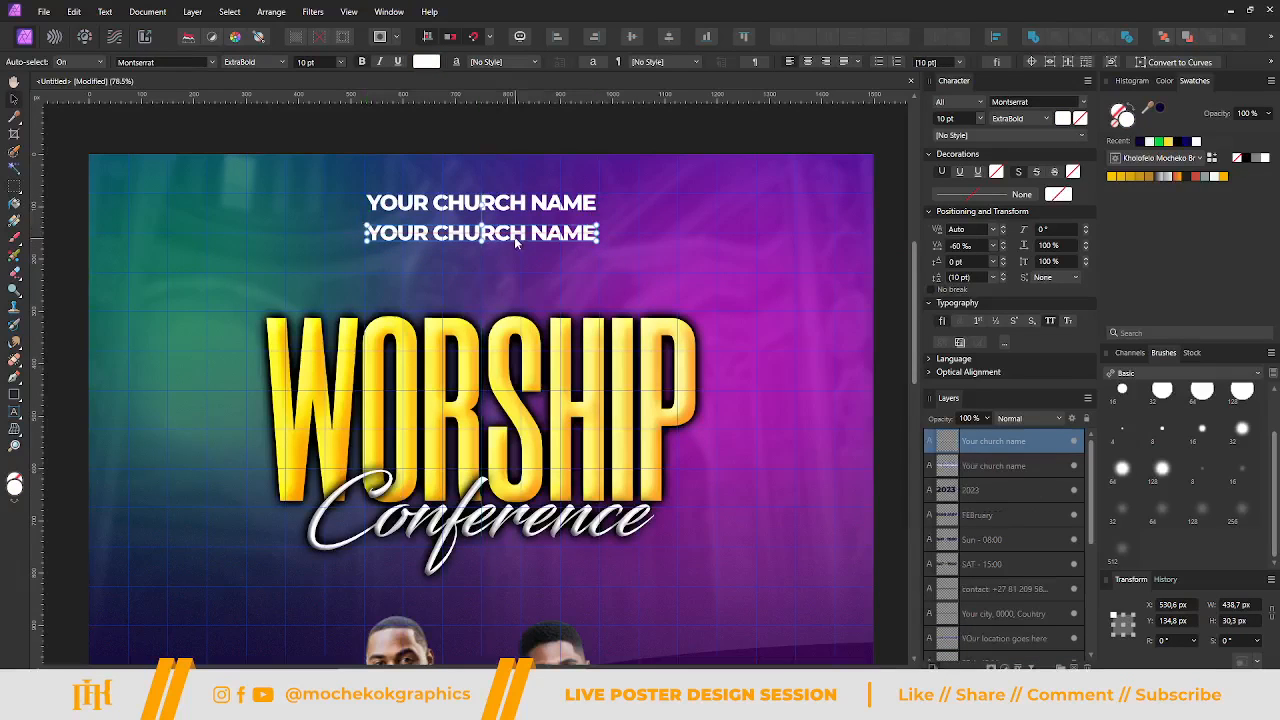
{"action": "double_click", "coordinate": [515, 237]}
{"action": "double_click", "coordinate": [515, 235]}
{"action": "key", "text": "ctrl+a"}
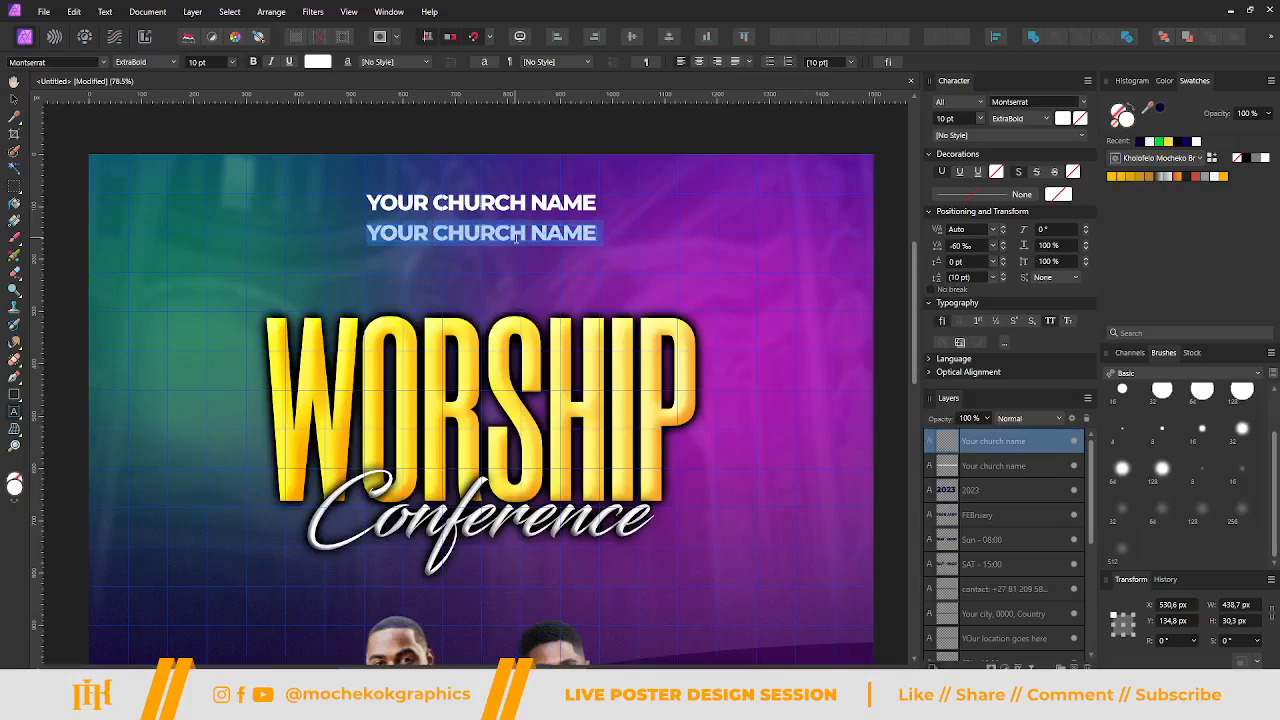
{"action": "type", "text": "presents"}
{"action": "key", "text": "Escape"}
{"action": "left_click", "coordinate": [12, 99]}
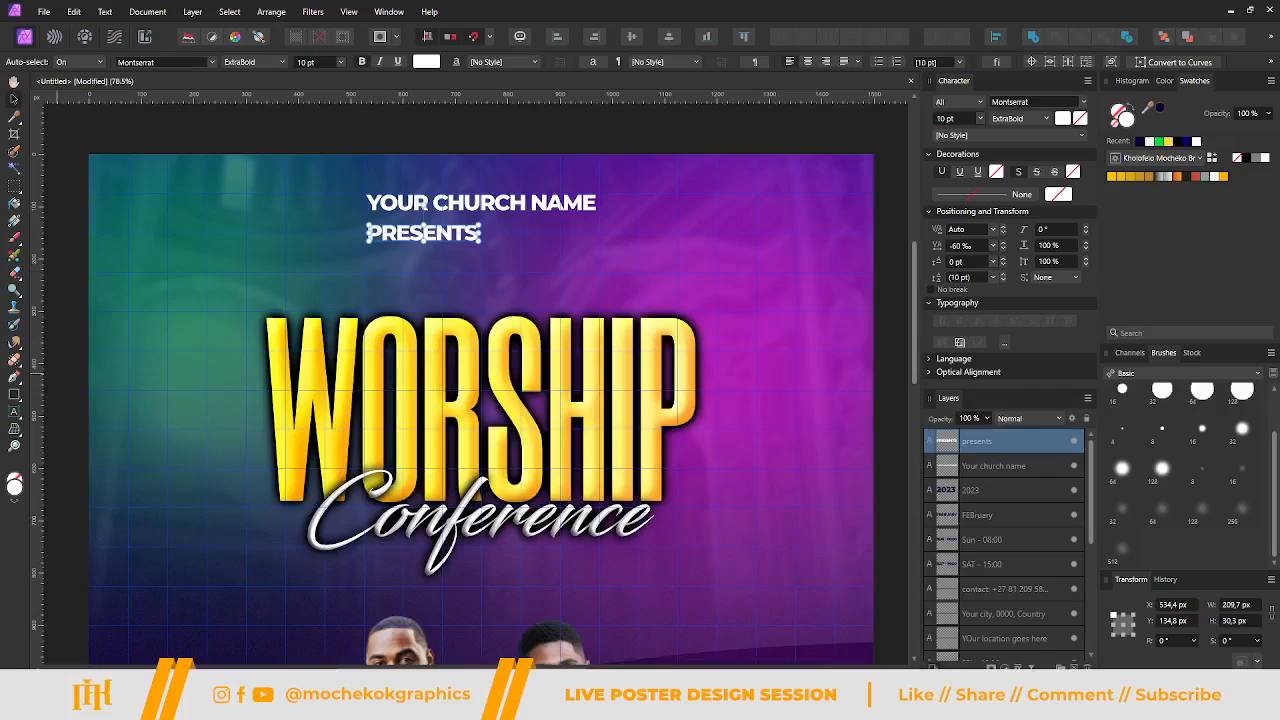
{"action": "left_click", "coordinate": [670, 38]}
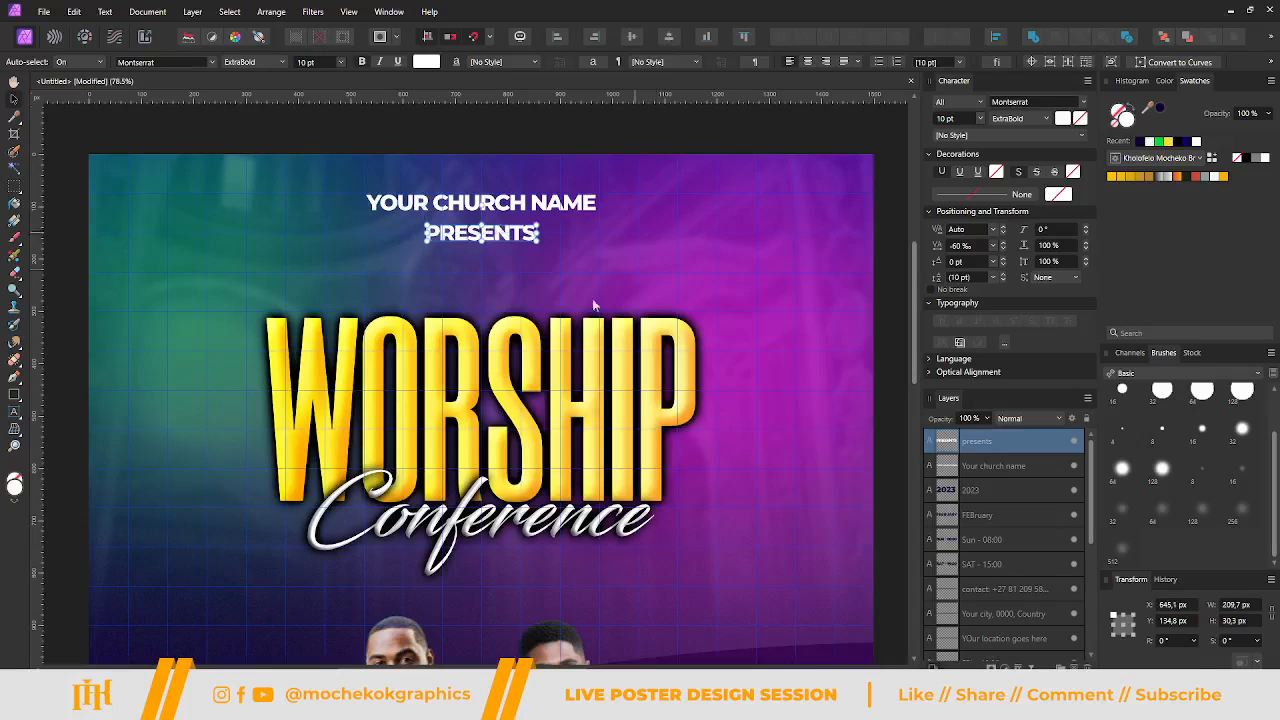
Format the presents line at 7 pt with 2000 ‰ tracking and centre it horizontally on the poster.
{"action": "scroll", "coordinate": [944, 121], "scroll_direction": "down", "scroll_amount": 3}
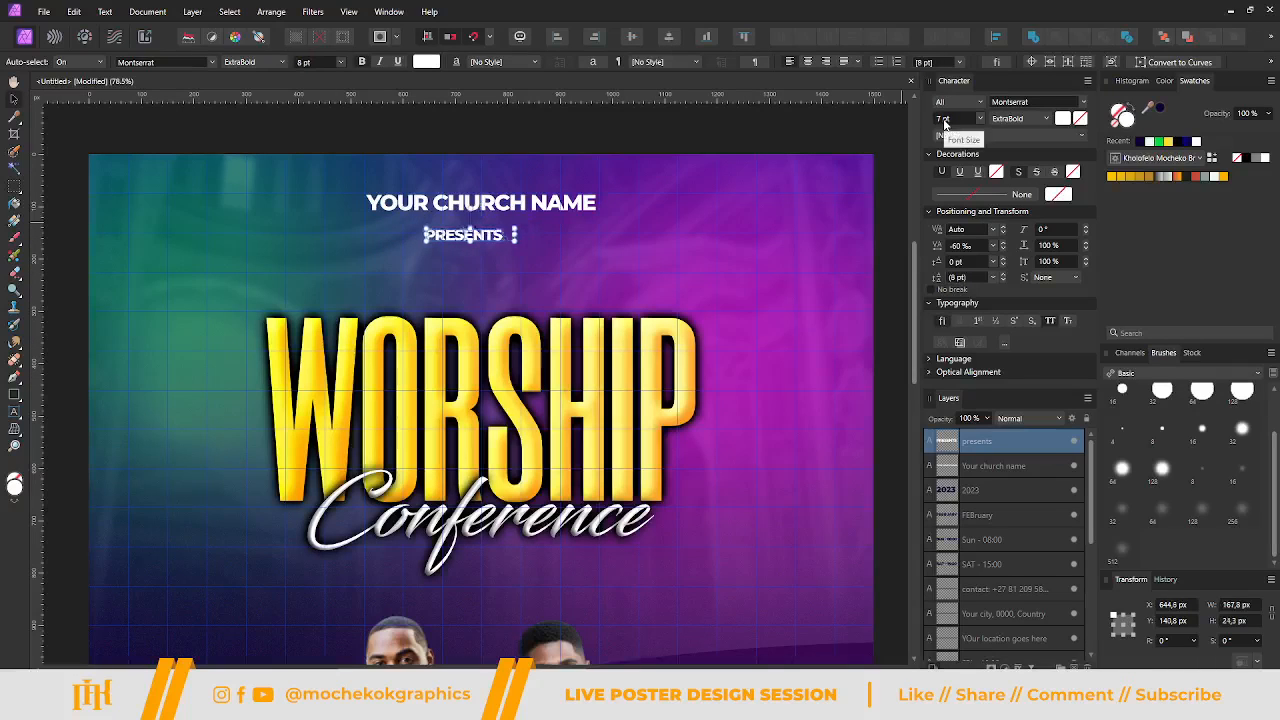
{"action": "scroll", "coordinate": [966, 250], "scroll_direction": "up", "scroll_amount": 10}
{"action": "left_click", "coordinate": [967, 246]}
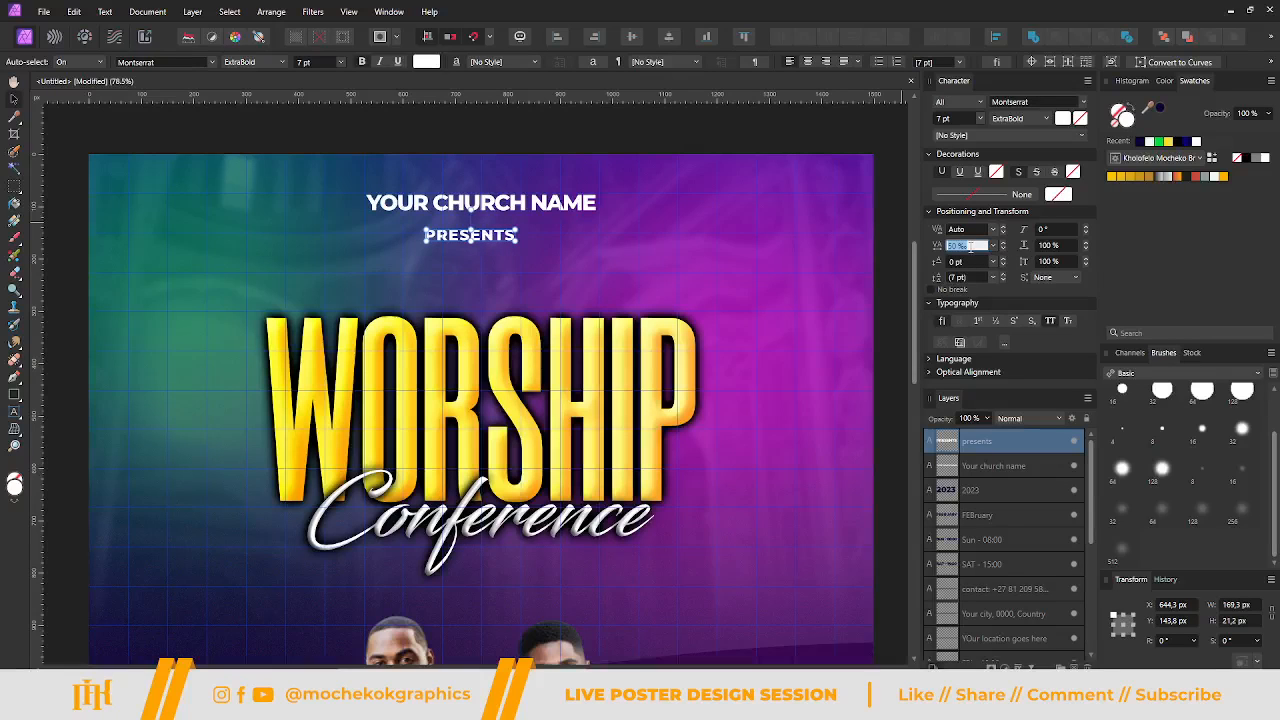
{"action": "type", "text": "5"}
{"action": "key", "text": "Return"}
{"action": "left_click", "coordinate": [969, 247]}
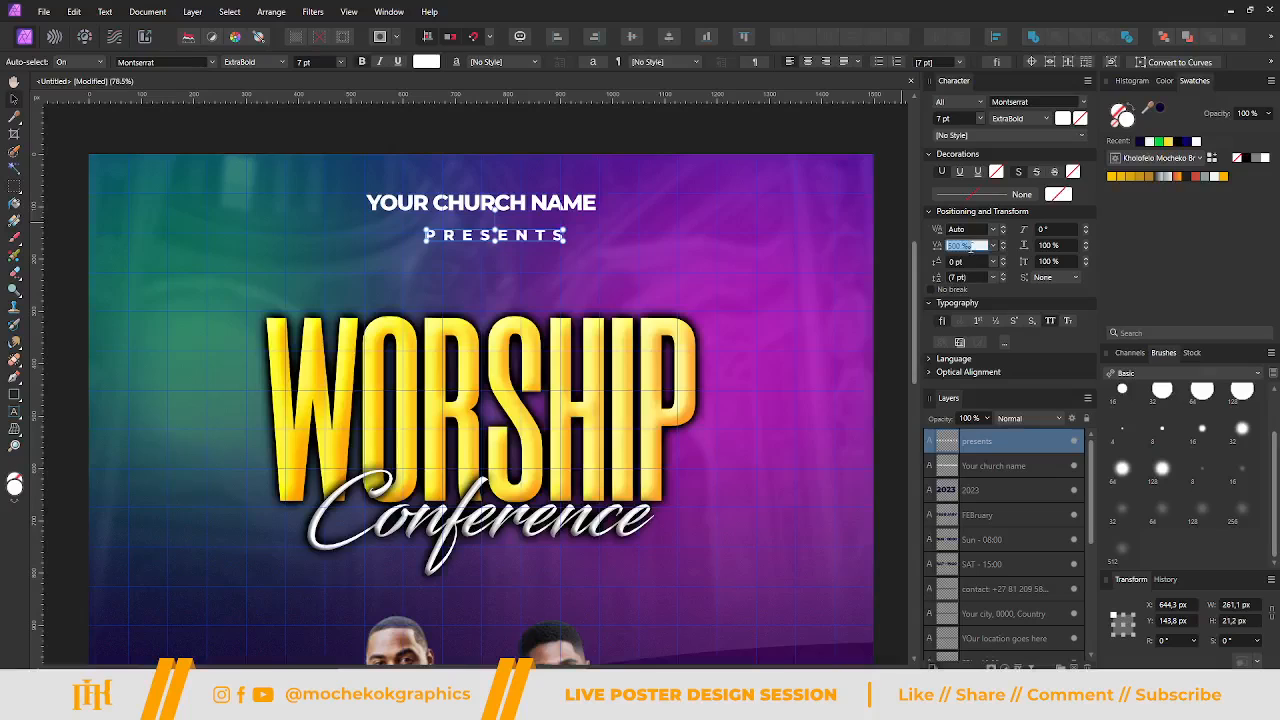
{"action": "type", "text": "3"}
{"action": "type", "text": "000"}
{"action": "key", "text": "Return"}
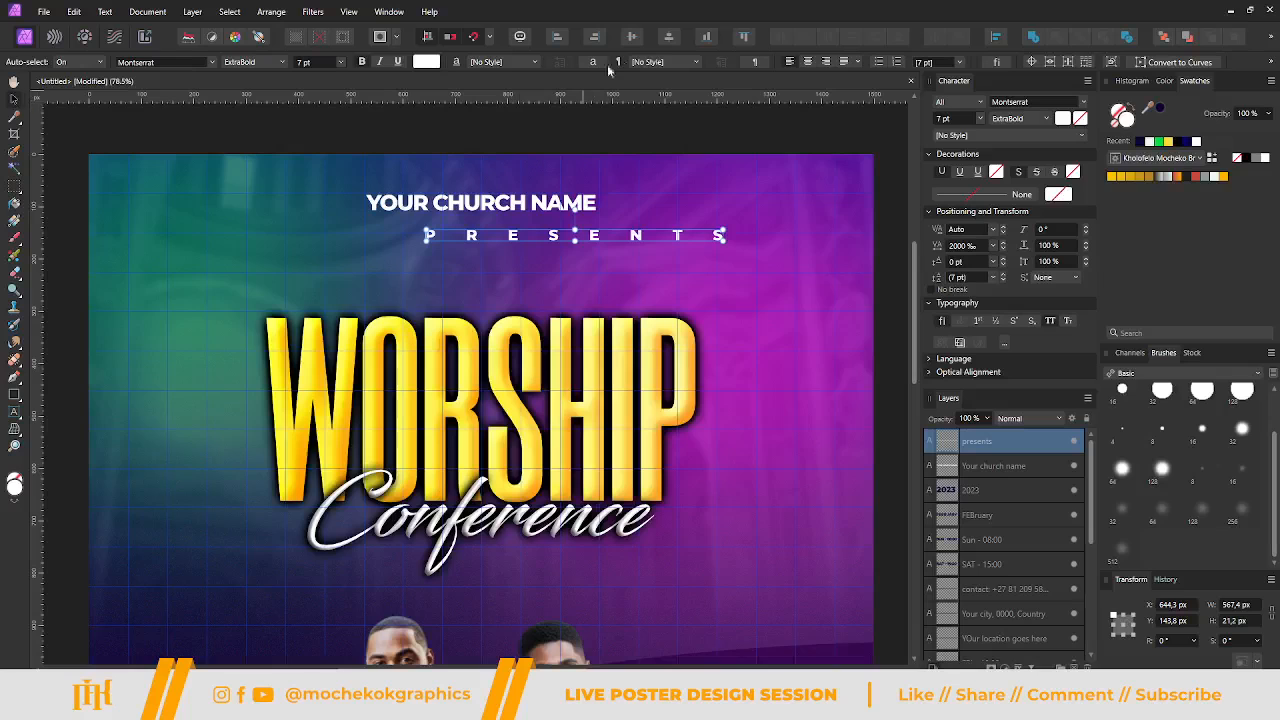
{"action": "left_click", "coordinate": [668, 37]}
Move the presents line slightly down below the church name, to Y 150 px.
{"action": "scroll", "coordinate": [573, 258], "scroll_direction": "down", "scroll_amount": 3}
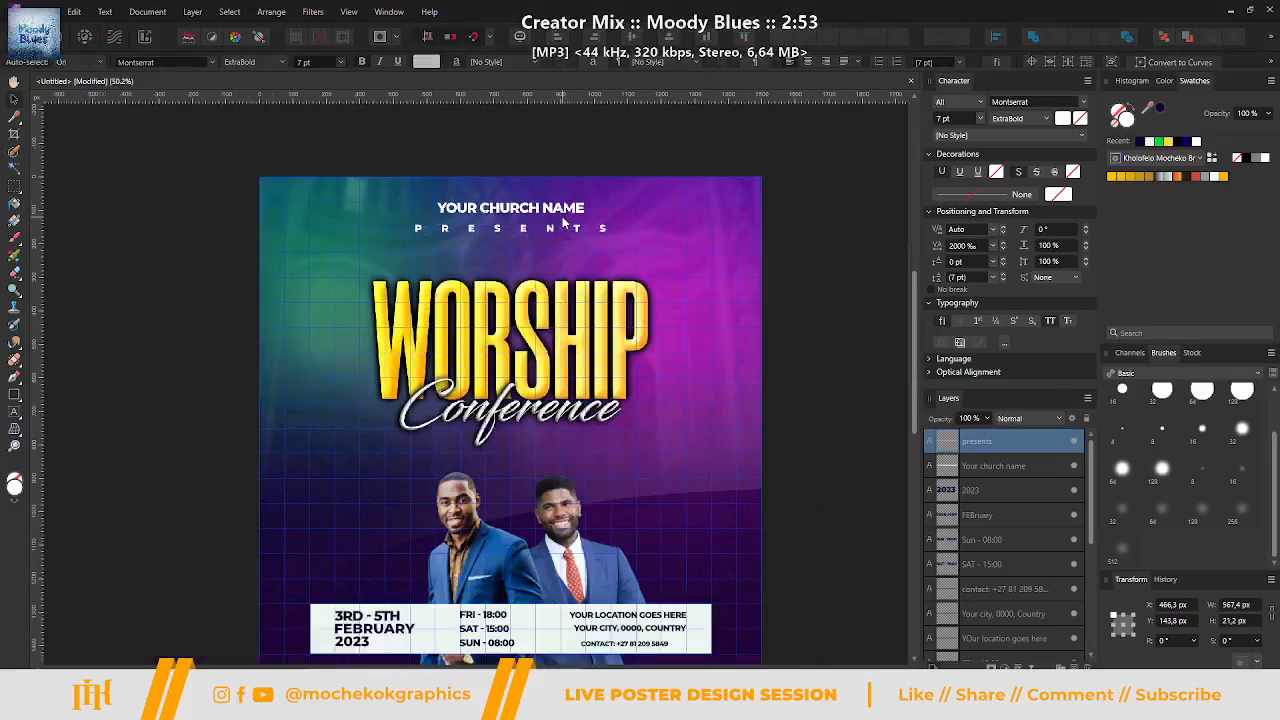
{"action": "scroll", "coordinate": [573, 260], "scroll_direction": "down", "scroll_amount": 1}
{"action": "left_click", "coordinate": [326, 259]}
{"action": "scroll", "coordinate": [185, 251], "scroll_direction": "down", "scroll_amount": 3}
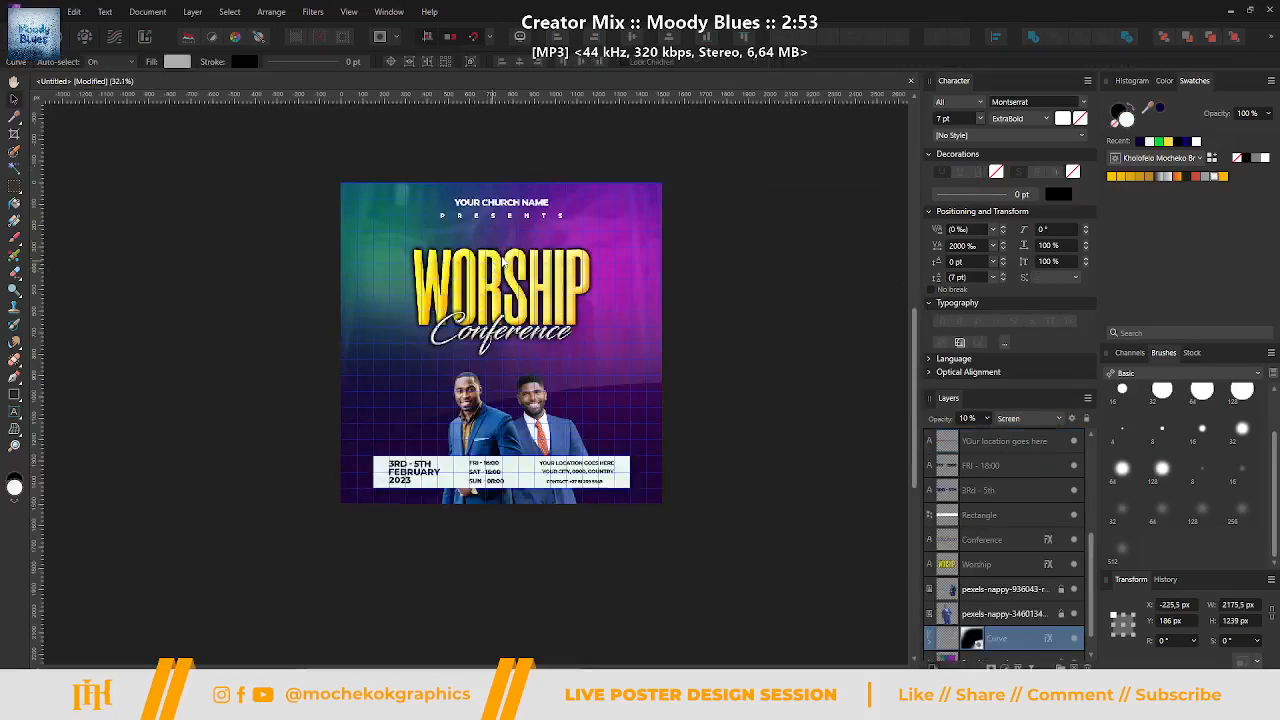
{"action": "left_click", "coordinate": [167, 411]}
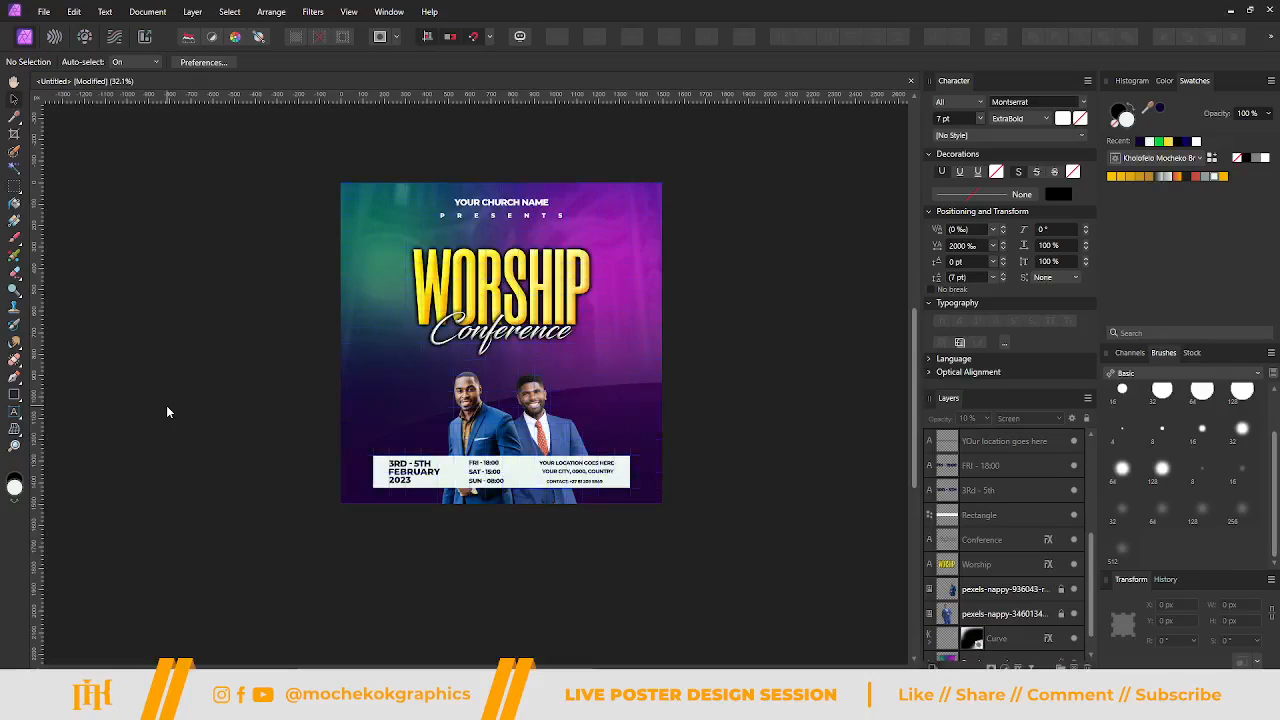
{"action": "scroll", "coordinate": [497, 234], "scroll_direction": "up", "scroll_amount": 5}
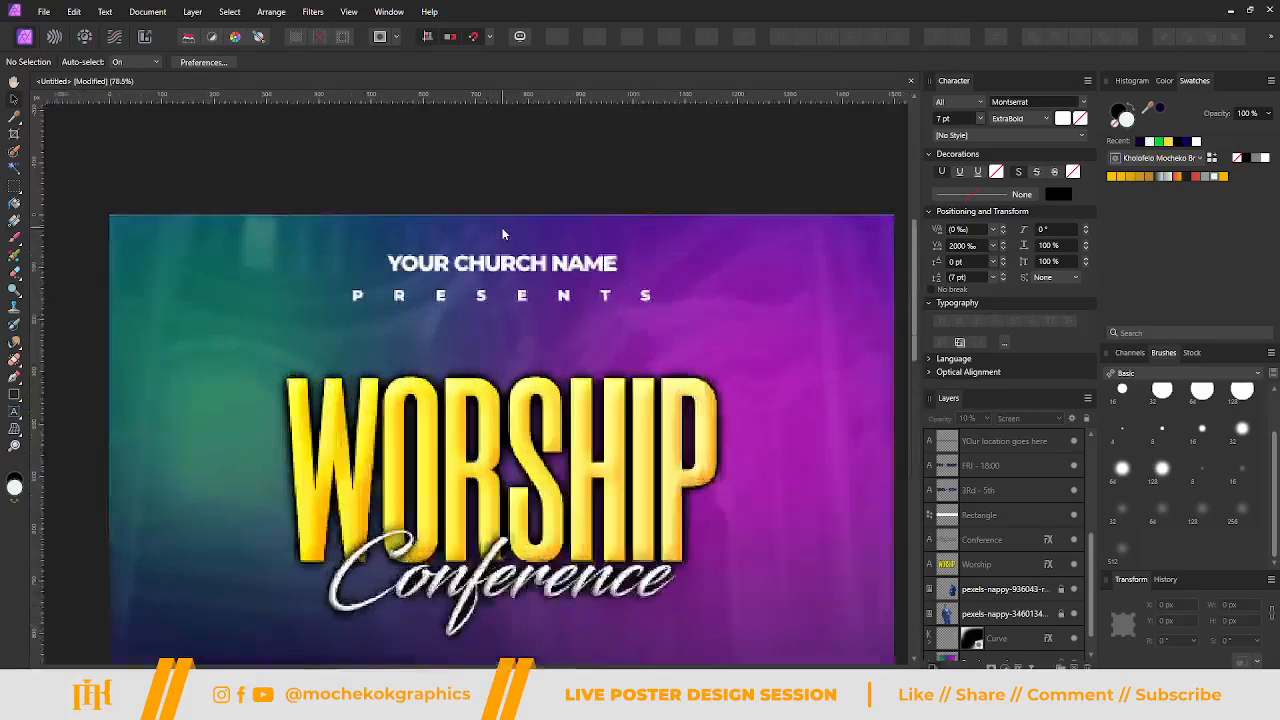
{"action": "left_click", "coordinate": [532, 318]}
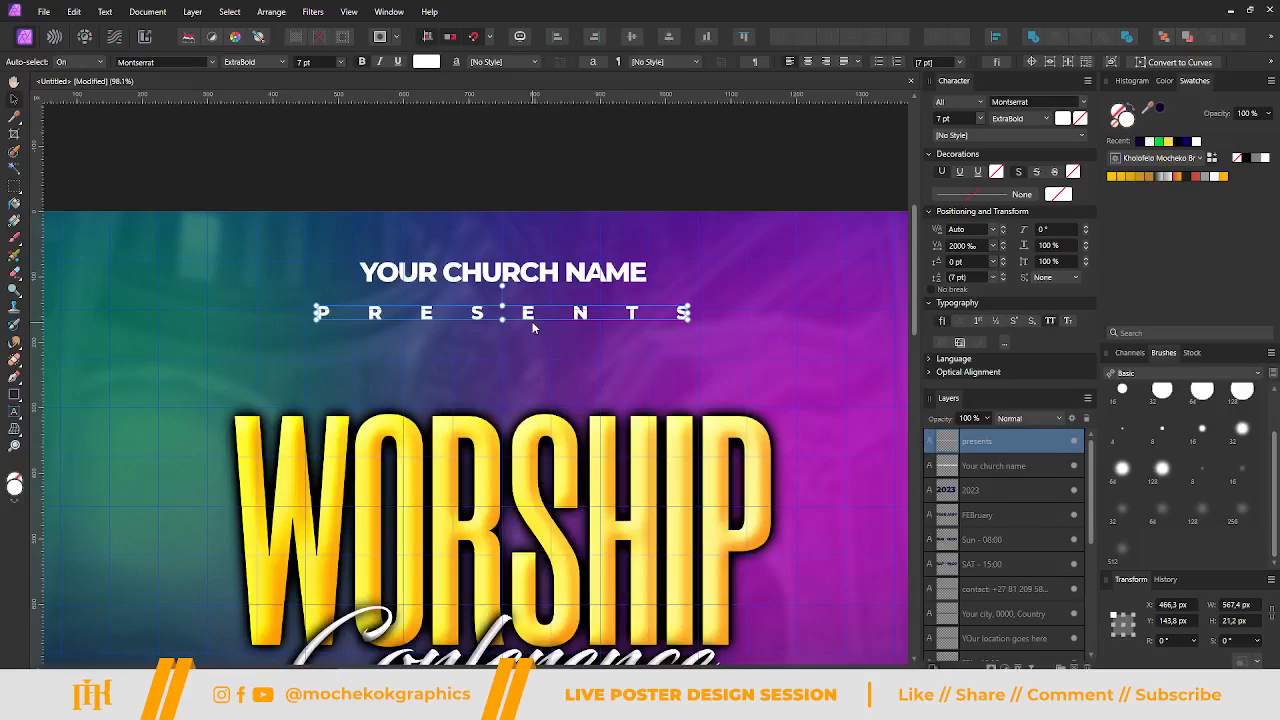
{"action": "scroll", "coordinate": [531, 321], "scroll_direction": "up", "scroll_amount": 2}
{"action": "left_click_drag", "start_coordinate": [527, 313], "coordinate": [527, 319]}
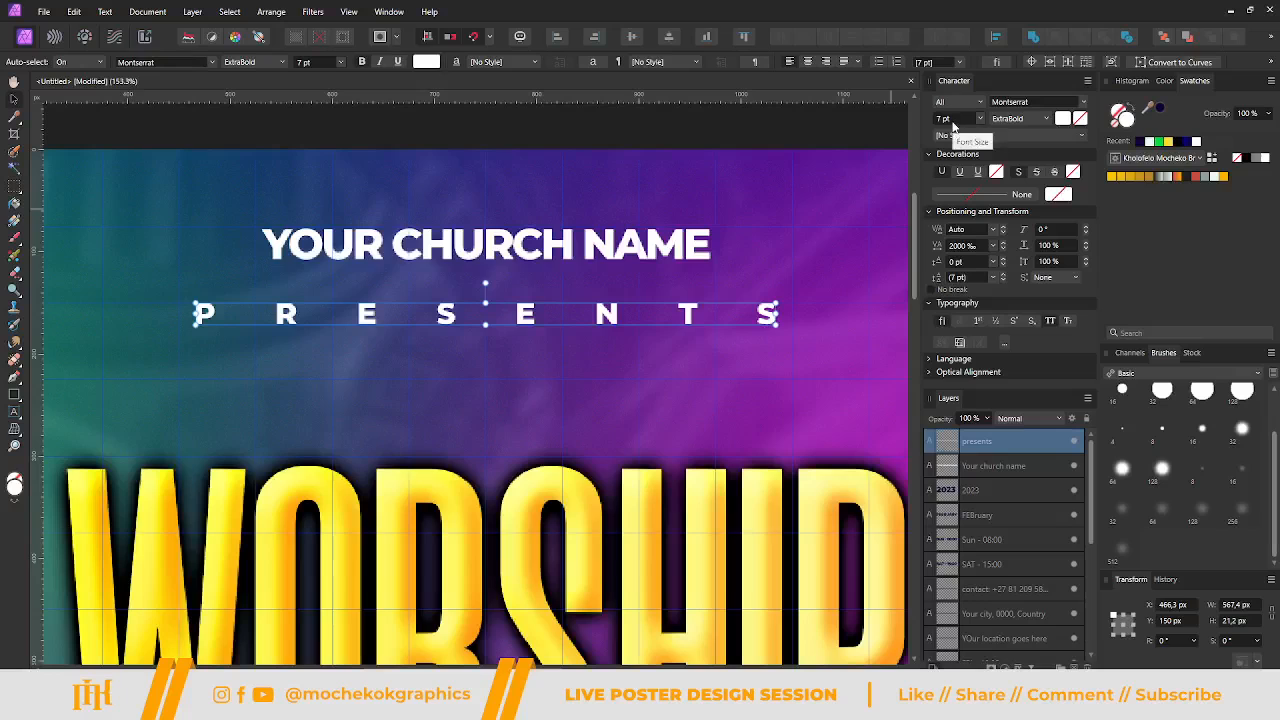
Change the presents line's font weight to SemiBold and its size to 6 pt.
{"action": "left_click", "coordinate": [1005, 118]}
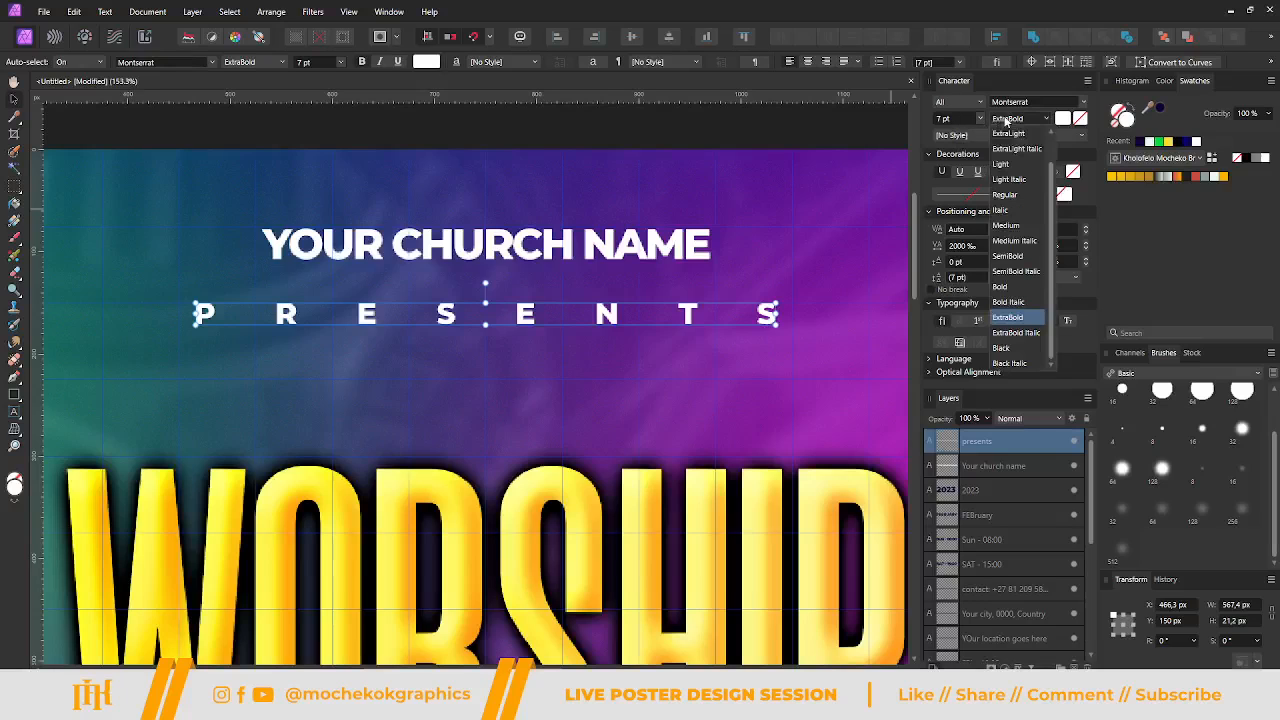
{"action": "left_click", "coordinate": [1008, 256]}
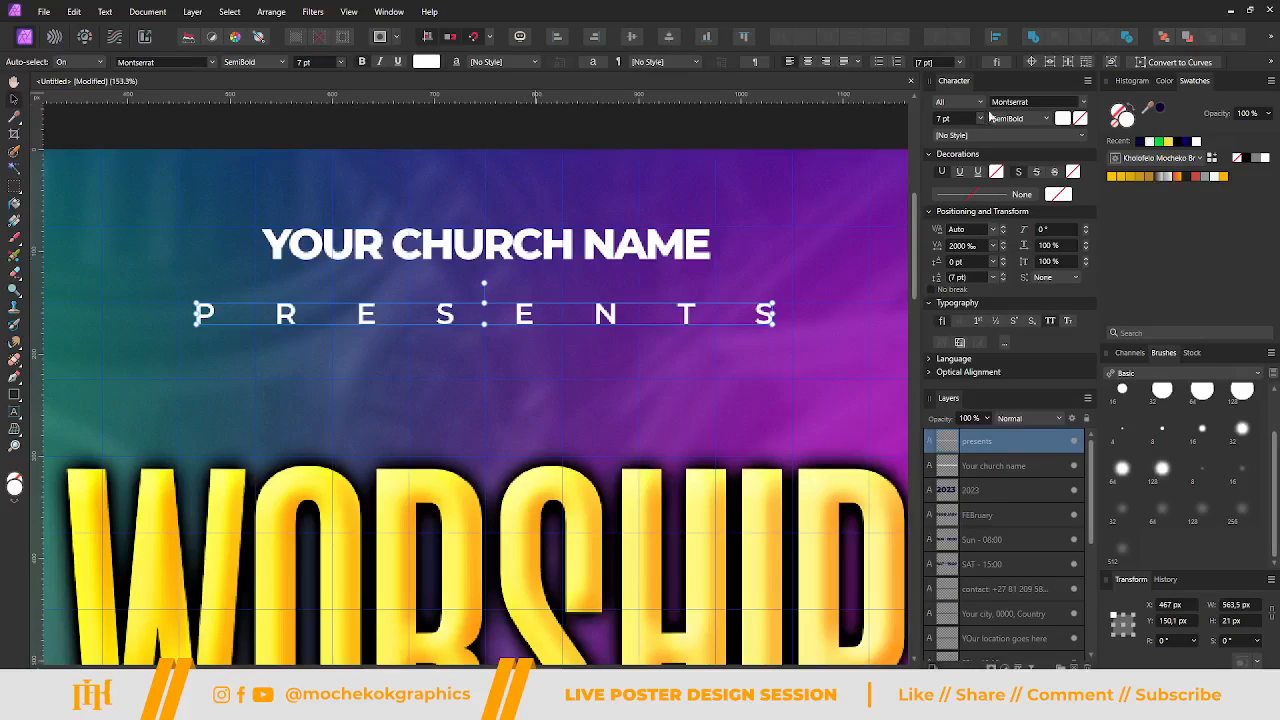
{"action": "scroll", "coordinate": [959, 125], "scroll_direction": "down", "scroll_amount": 1}
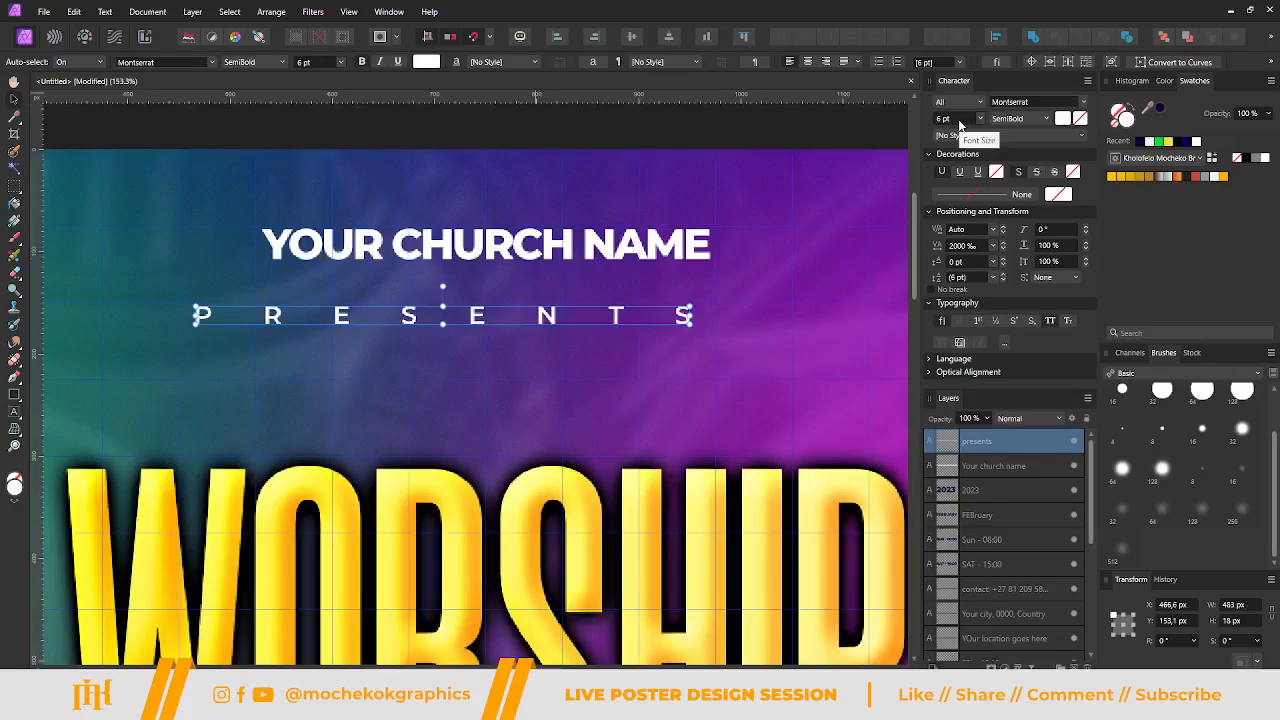
Centre the presents line horizontally on the poster and move it up closer to the church name, to Y 132 px.
{"action": "left_click", "coordinate": [668, 38]}
{"action": "key", "text": "ctrl+0"}
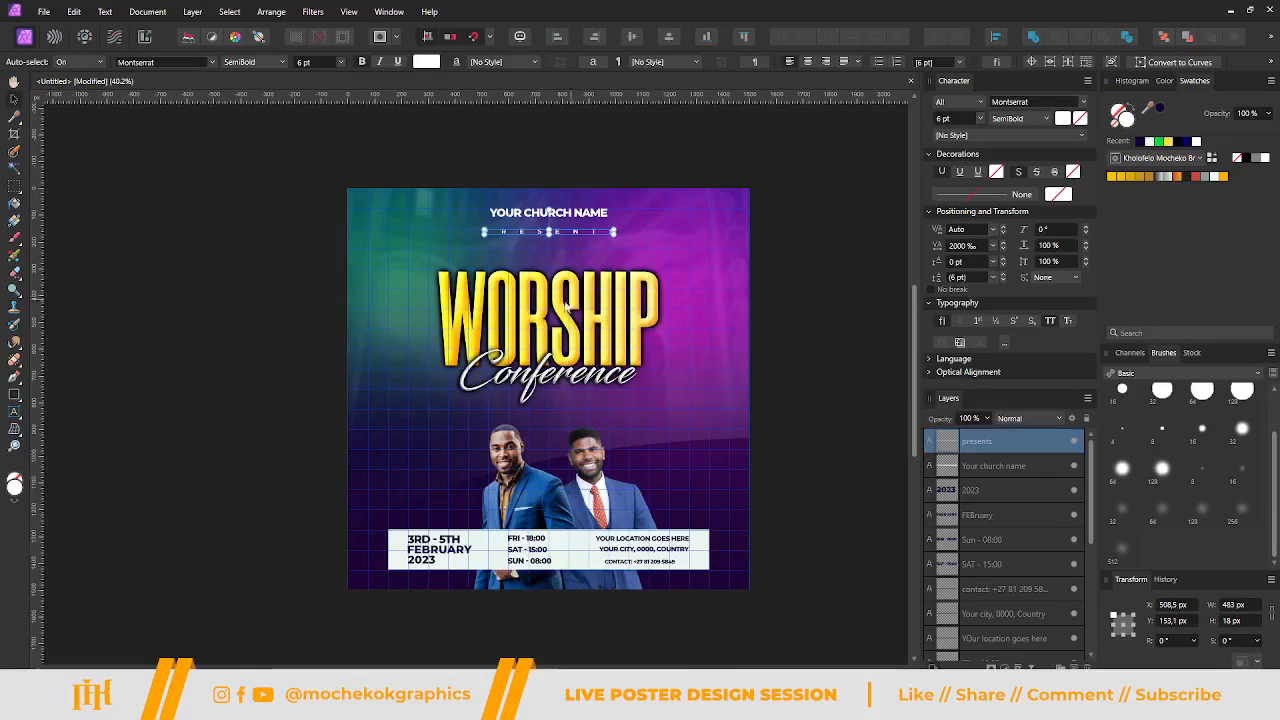
{"action": "scroll", "coordinate": [558, 300], "scroll_direction": "up", "scroll_amount": 1}
{"action": "scroll", "coordinate": [566, 220], "scroll_direction": "up", "scroll_amount": 4}
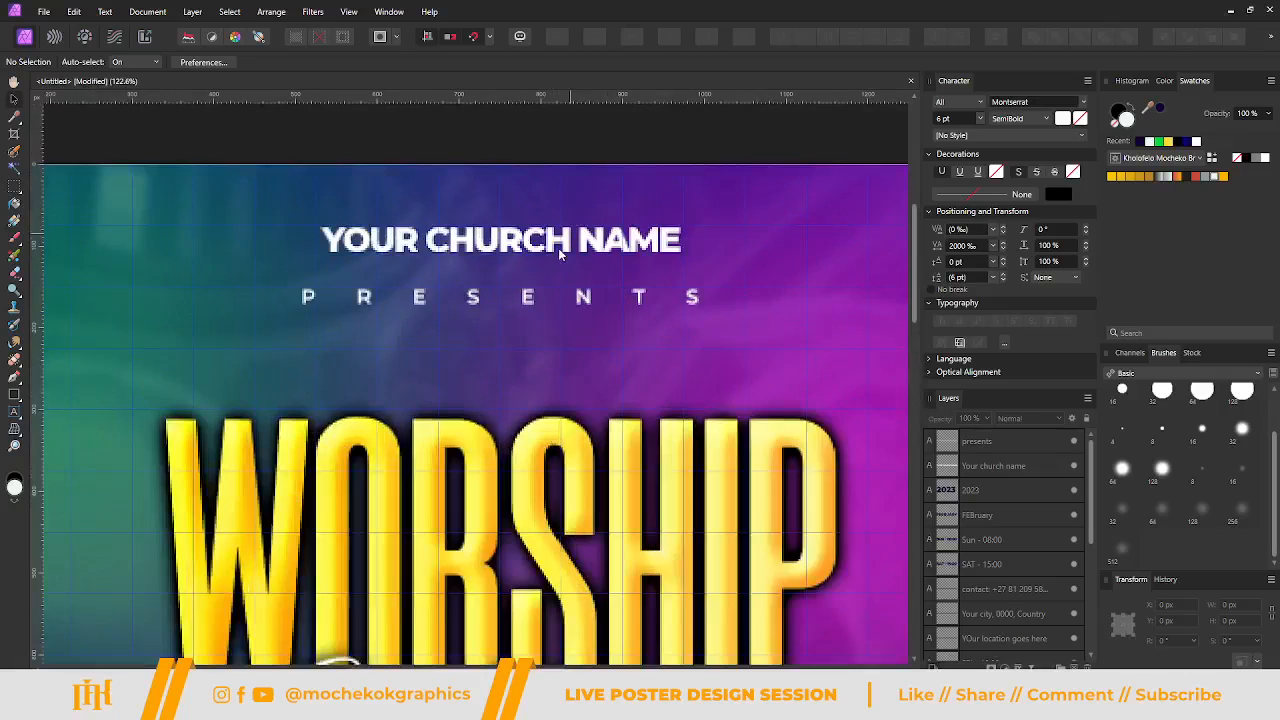
{"action": "mouse_move", "coordinate": [527, 301]}
{"action": "left_mouse_down"}
{"action": "mouse_move", "coordinate": [527, 278]}
{"action": "mouse_move", "coordinate": [526, 298]}
{"action": "left_mouse_up"}
{"action": "scroll", "coordinate": [527, 279], "scroll_direction": "up", "scroll_amount": 5}
{"action": "scroll", "coordinate": [526, 297], "scroll_direction": "down", "scroll_amount": 8}
{"action": "scroll", "coordinate": [526, 297], "scroll_direction": "down", "scroll_amount": 2}
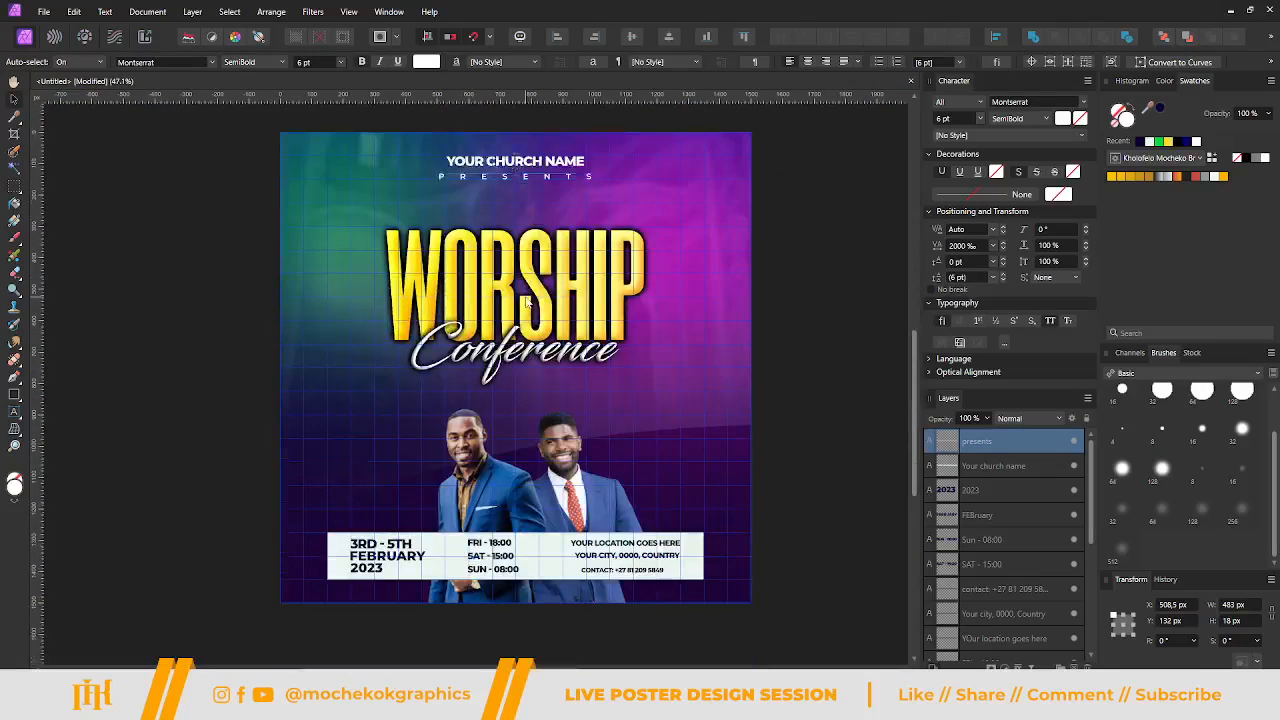
Examine the whole poster layout, from the church heading and title to the speakers and information strip.
{"action": "scroll", "coordinate": [525, 296], "scroll_direction": "down", "scroll_amount": 2}
{"action": "scroll", "coordinate": [569, 486], "scroll_direction": "up", "scroll_amount": 1}
{"action": "scroll", "coordinate": [545, 465], "scroll_direction": "right", "scroll_amount": 2}
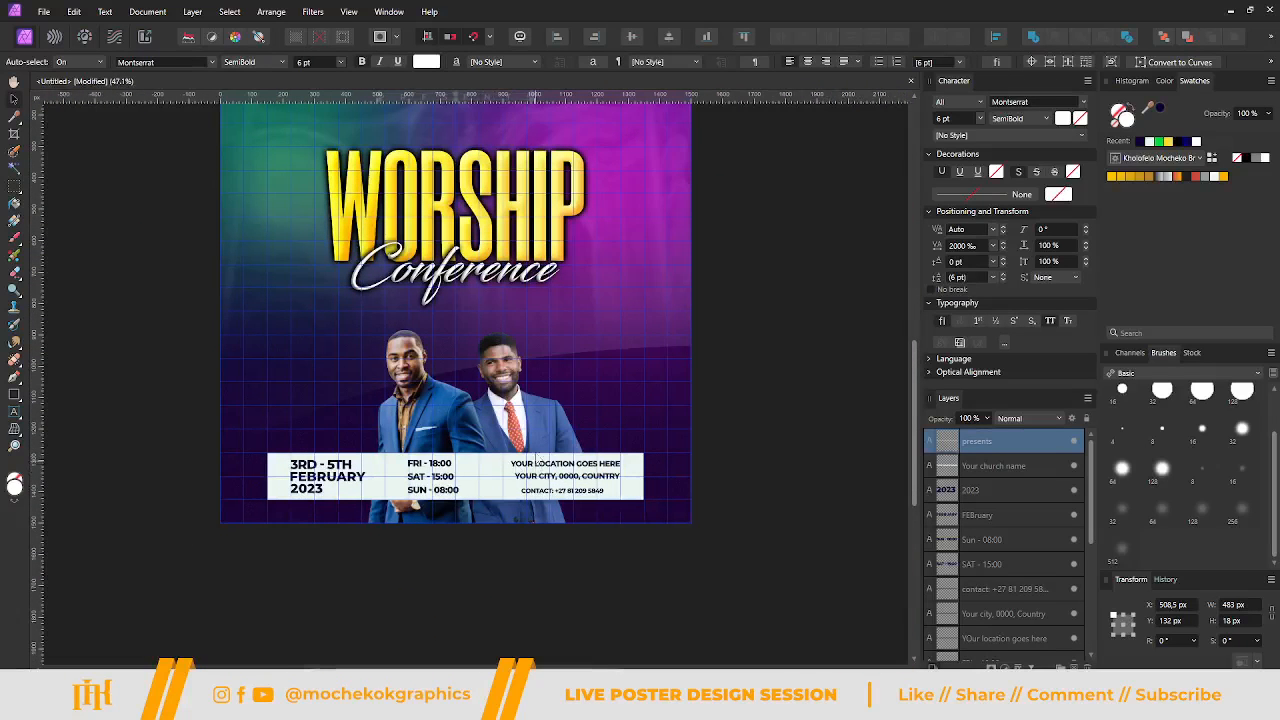
{"action": "scroll", "coordinate": [530, 420], "scroll_direction": "up", "scroll_amount": 4}
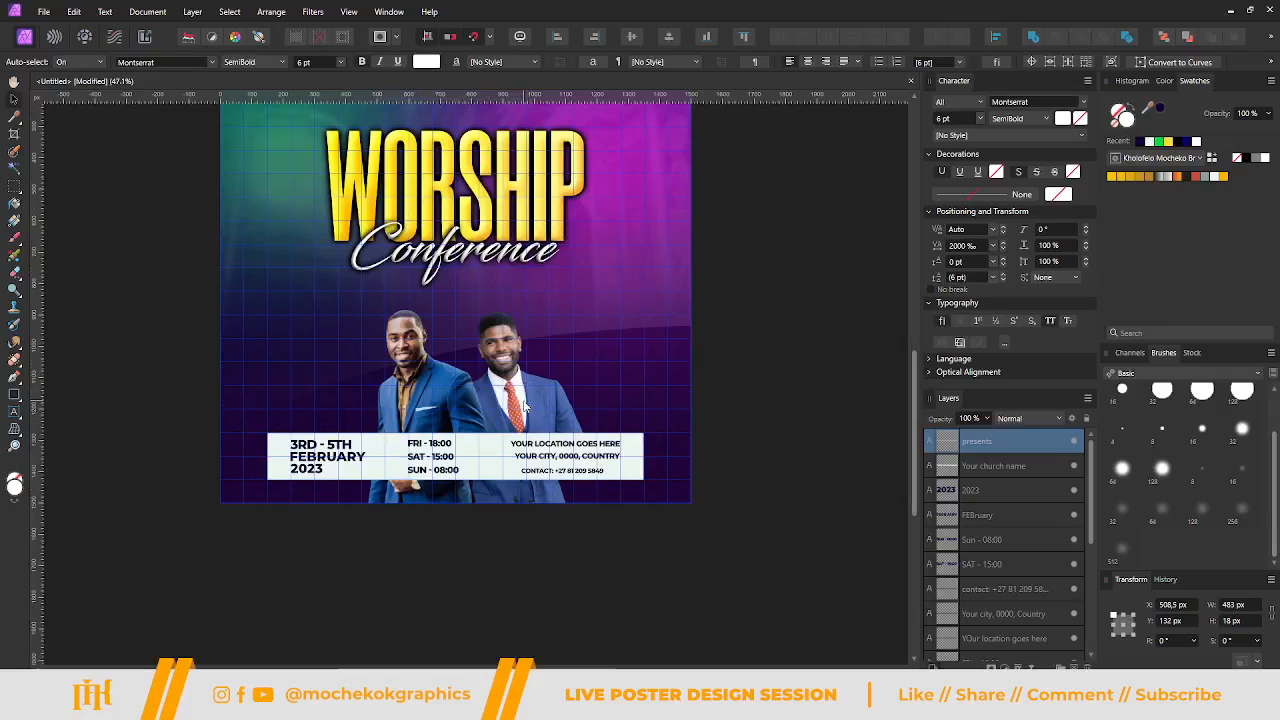
{"action": "left_click", "coordinate": [766, 338]}
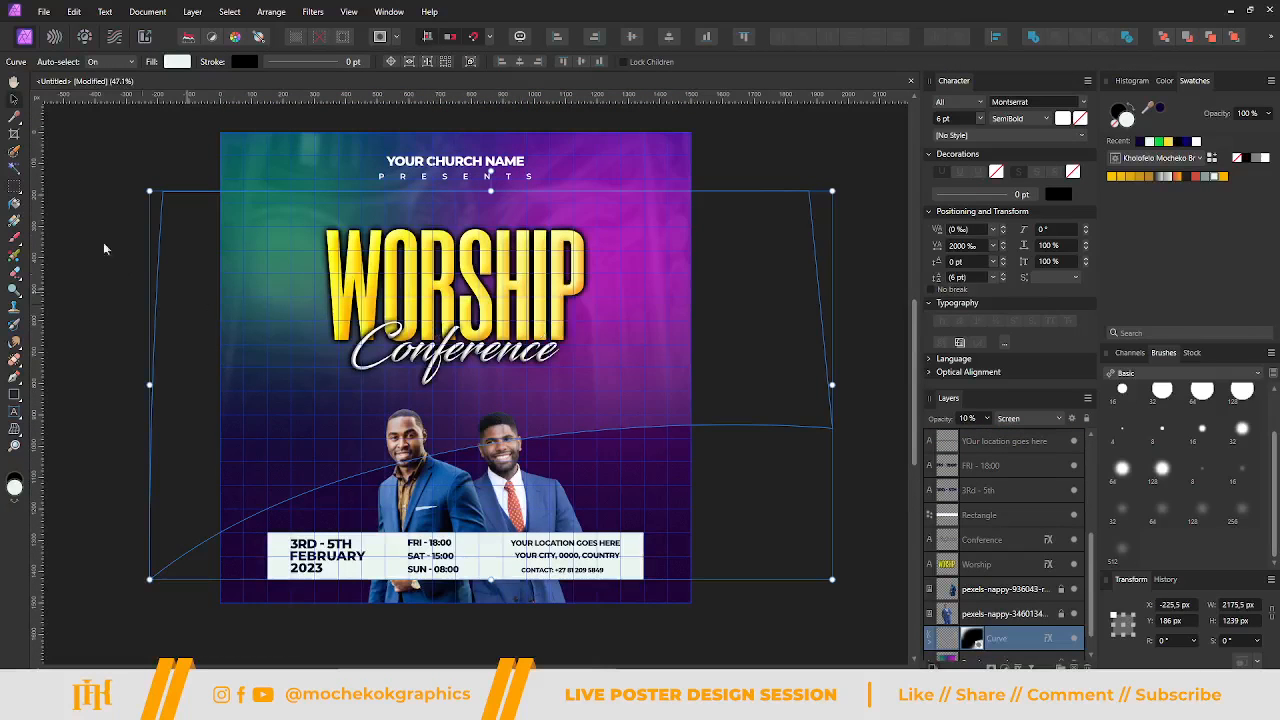
{"action": "key", "text": "Escape"}
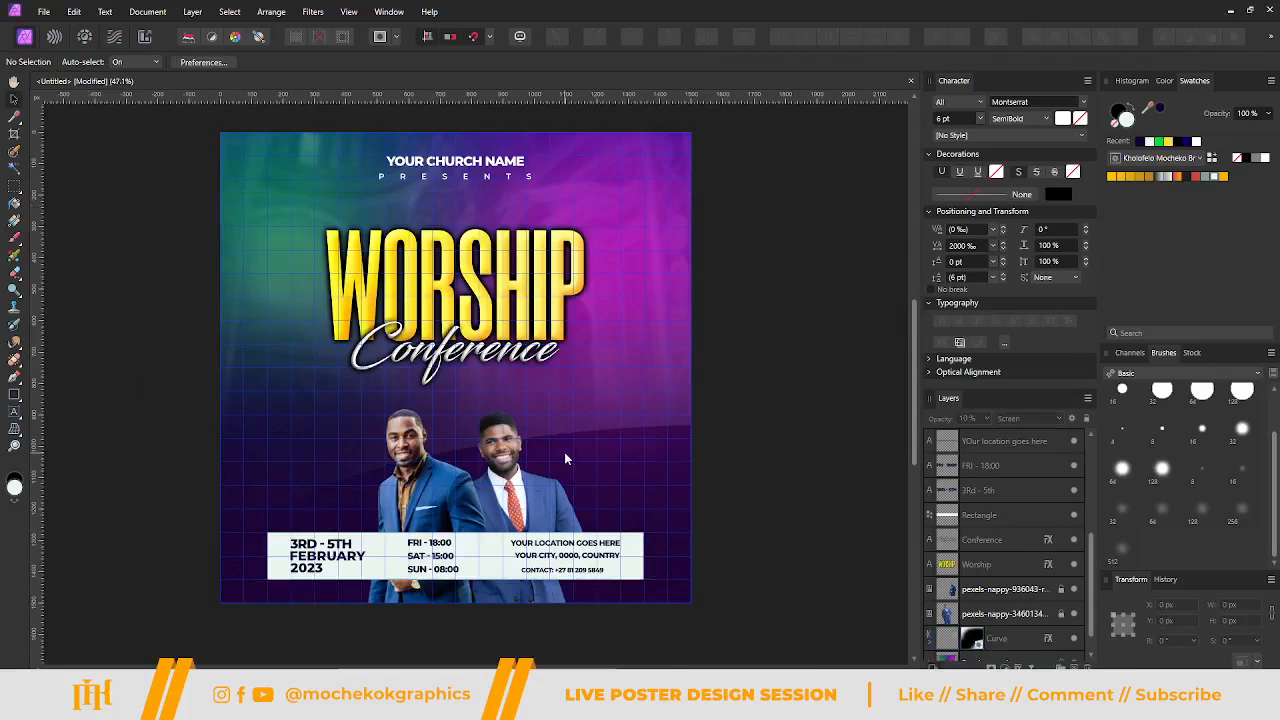
{"action": "scroll", "coordinate": [564, 452], "scroll_direction": "up", "scroll_amount": 1}
{"action": "scroll", "coordinate": [597, 397], "scroll_direction": "down", "scroll_amount": 2}
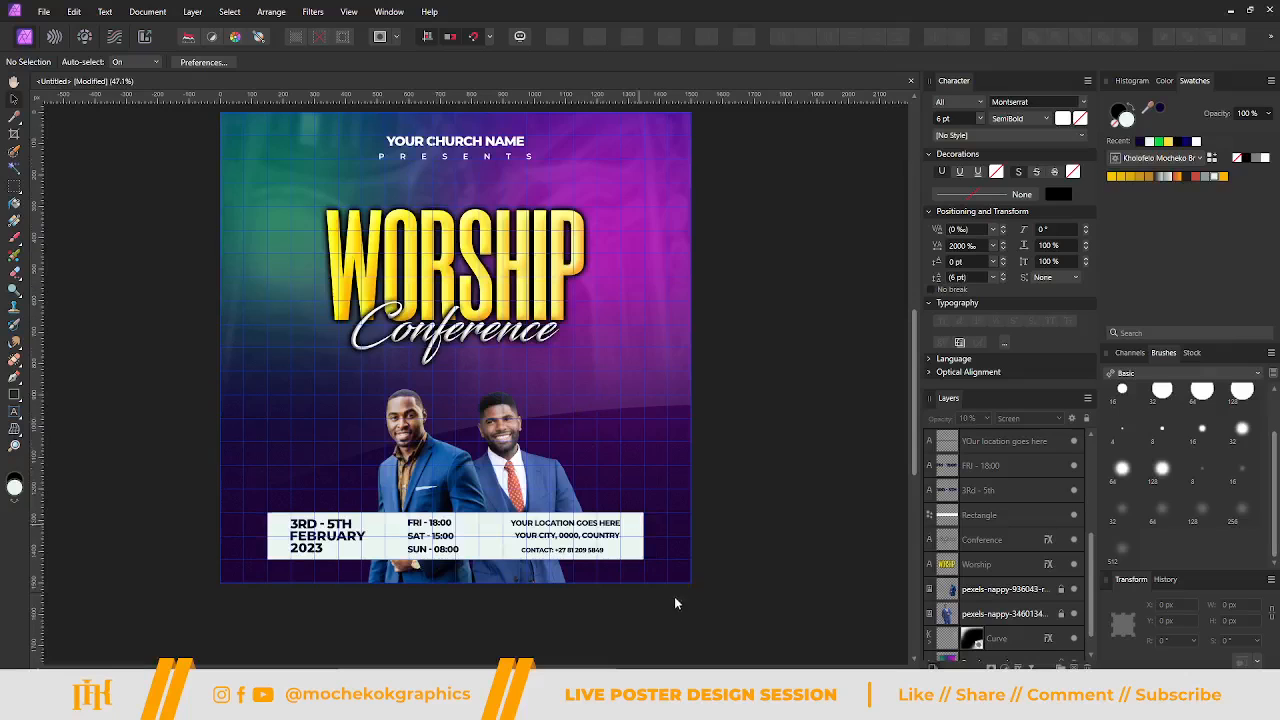
{"action": "scroll", "coordinate": [701, 393], "scroll_direction": "down", "scroll_amount": 1}
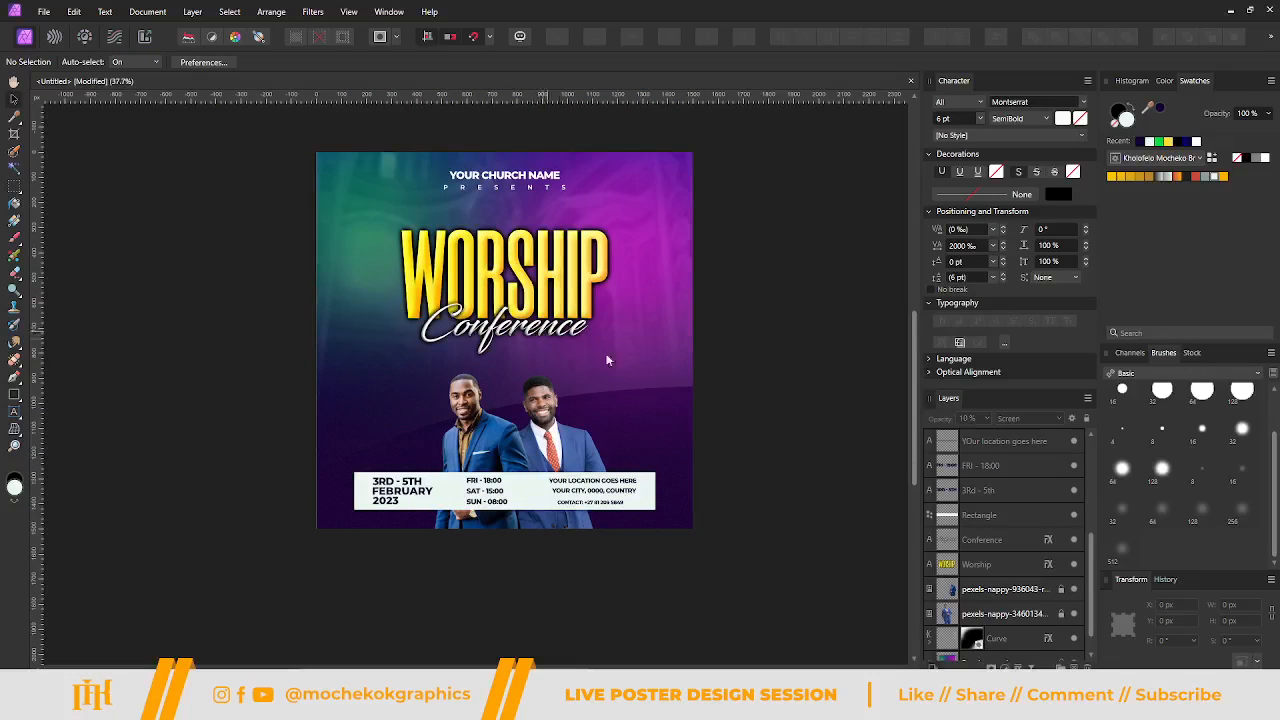
{"action": "scroll", "coordinate": [659, 357], "scroll_direction": "up", "scroll_amount": 3}
{"action": "scroll", "coordinate": [698, 371], "scroll_direction": "up", "scroll_amount": 2}
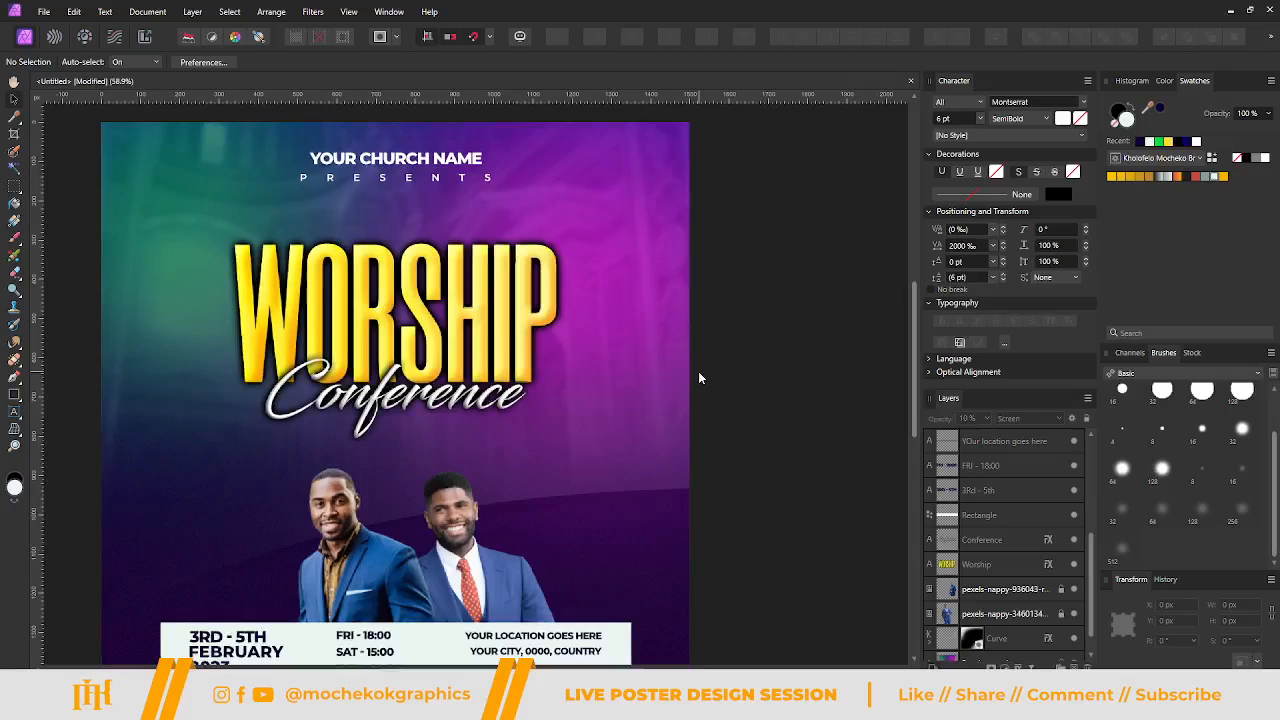
{"action": "scroll", "coordinate": [612, 380], "scroll_direction": "down", "scroll_amount": 2}
{"action": "scroll", "coordinate": [250, 340], "scroll_direction": "down", "scroll_amount": 2}
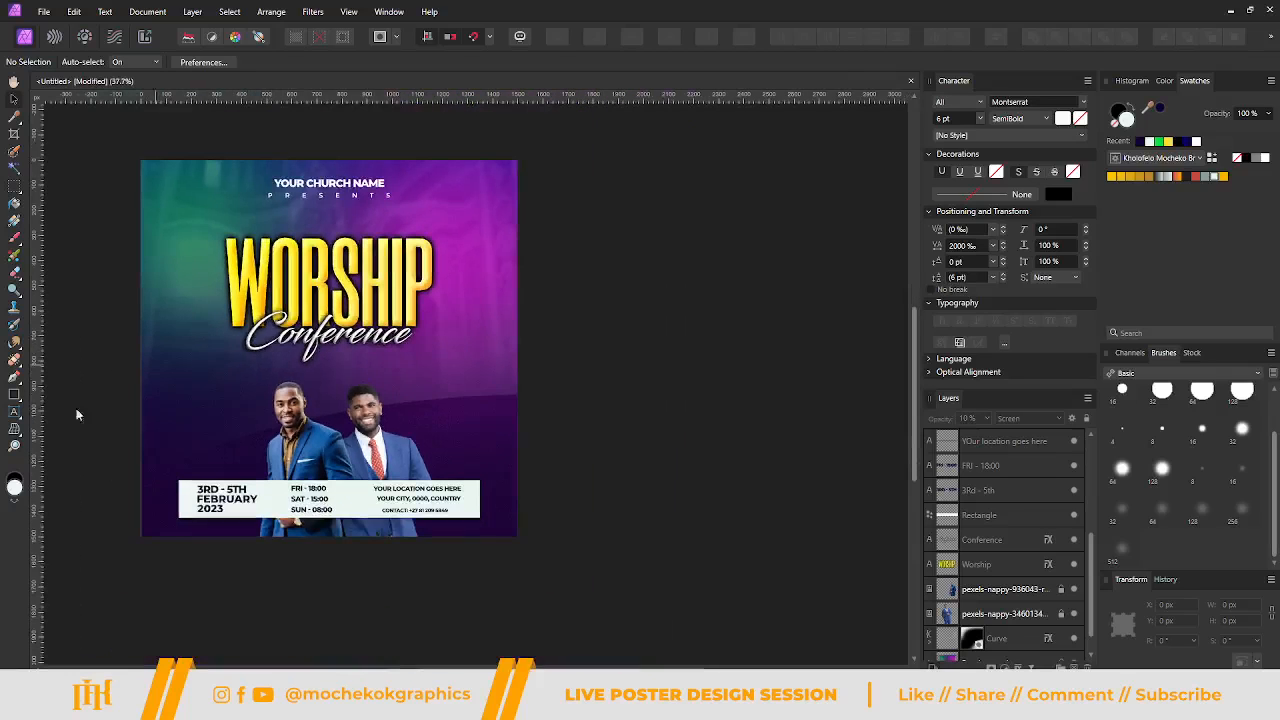
Draw a white donut shape about 1171 px in diameter, overlapping the poster's right edge beside the speakers.
{"action": "left_click", "coordinate": [15, 394]}
{"action": "left_click", "coordinate": [116, 230]}
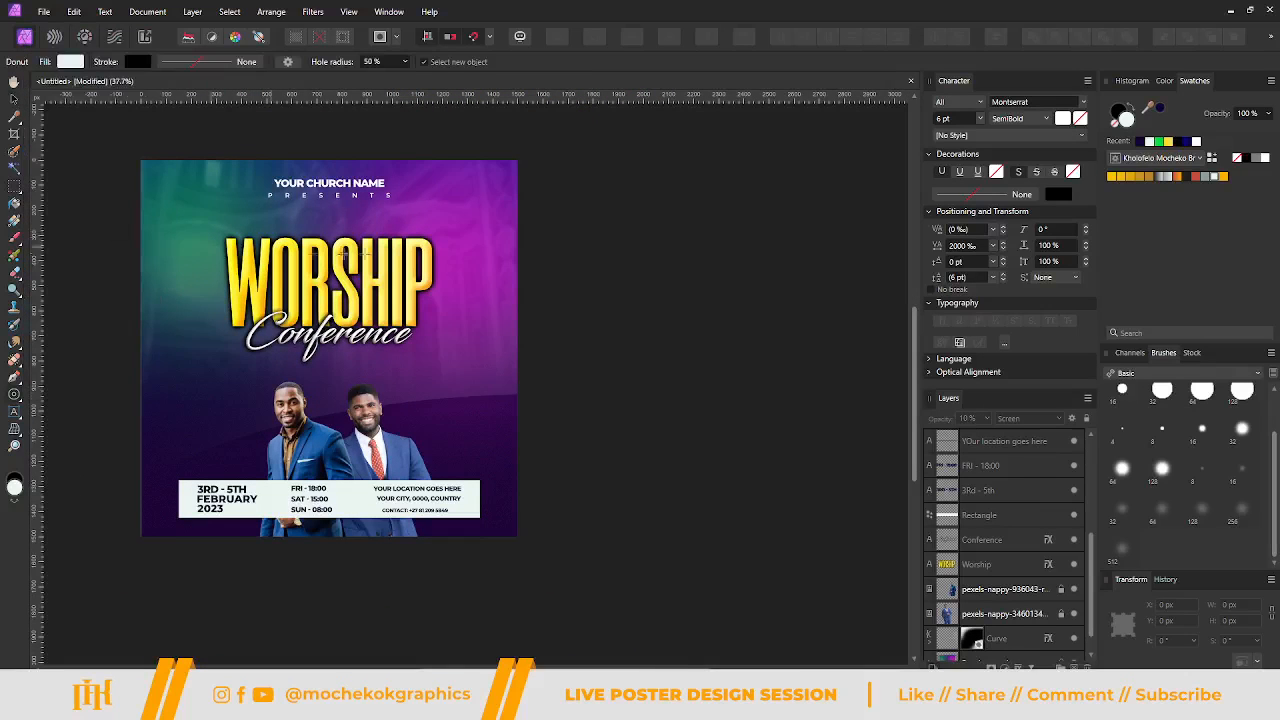
{"action": "left_click", "coordinate": [16, 402]}
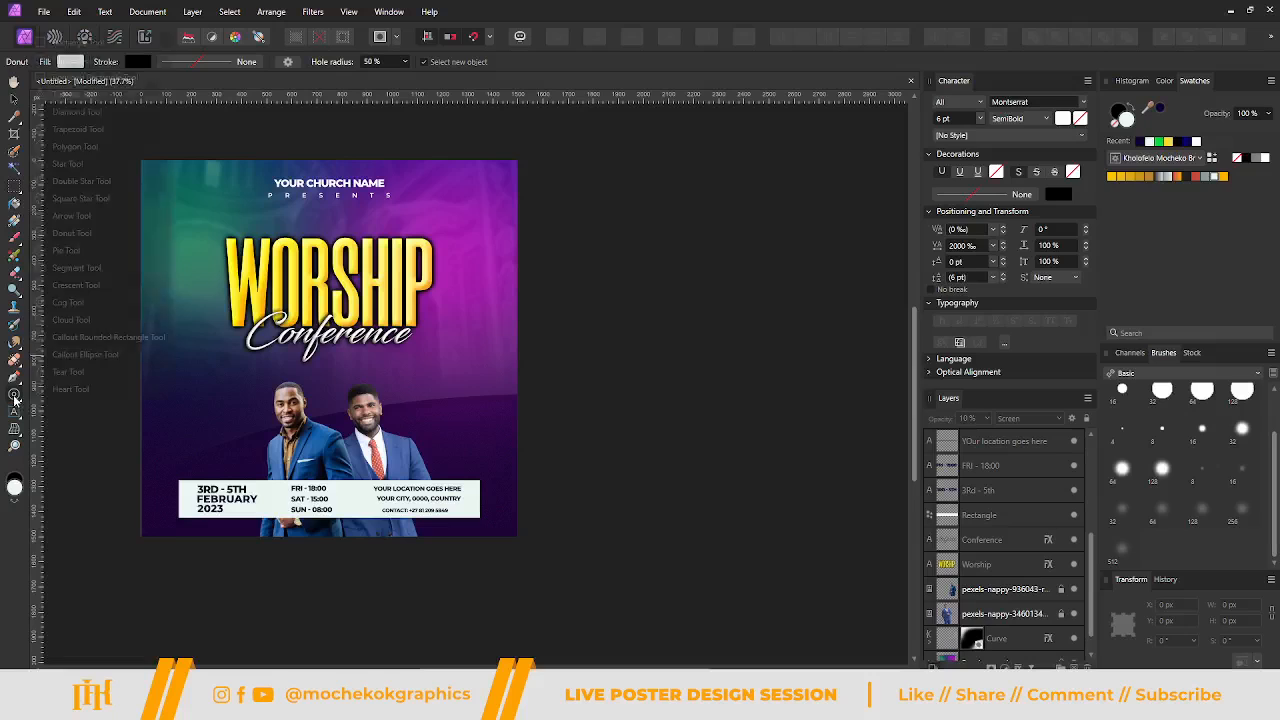
{"action": "left_click", "coordinate": [75, 238]}
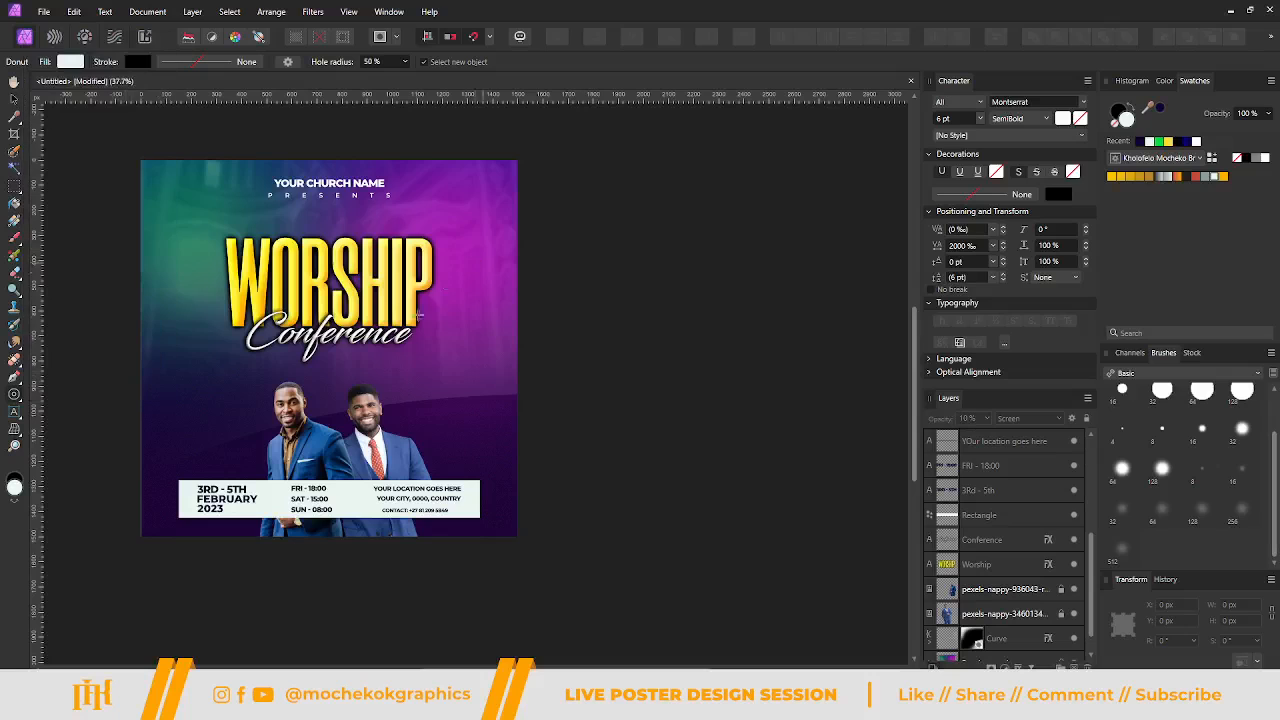
{"action": "left_click_drag", "start_coordinate": [471, 293], "coordinate": [765, 598]}
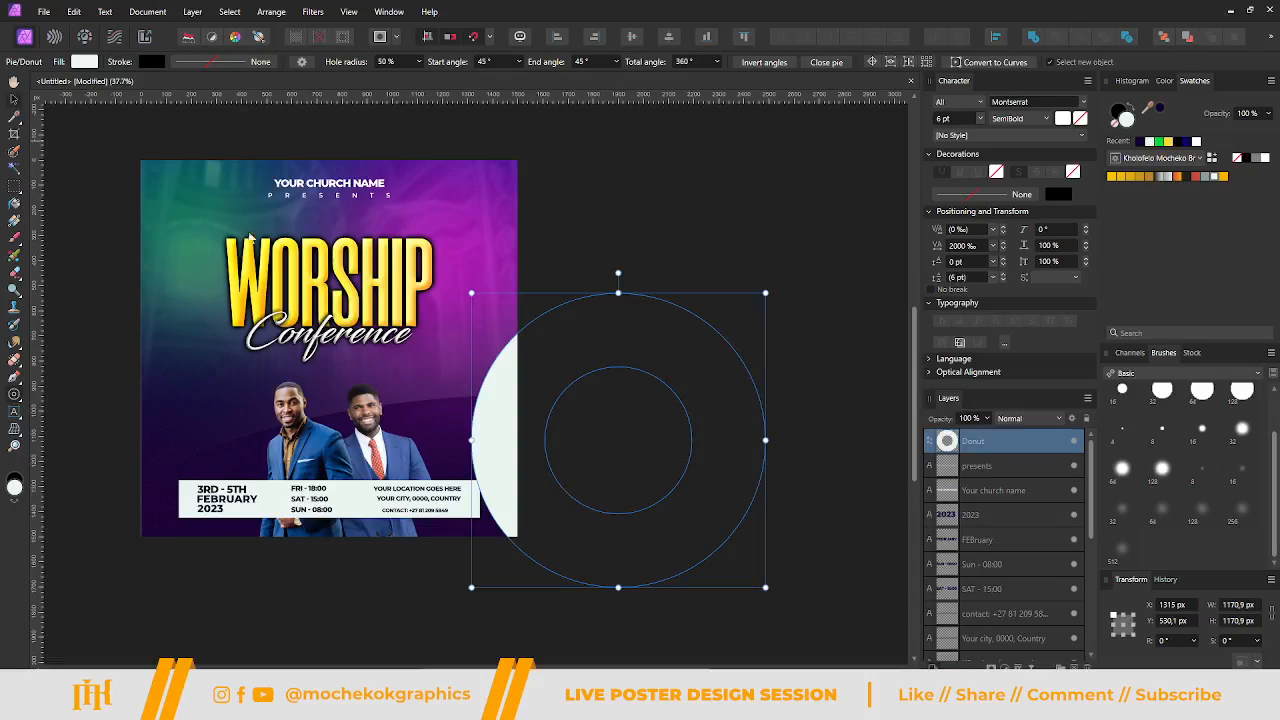
Move the donut up along the poster's right edge to about X 1225, Y 95 px and set its hole radius to 80 %.
{"action": "left_click", "coordinate": [14, 98]}
{"action": "left_click_drag", "start_coordinate": [644, 344], "coordinate": [620, 241]}
{"action": "double_click", "coordinate": [620, 241]}
{"action": "left_click_drag", "start_coordinate": [542, 384], "coordinate": [523, 414]}
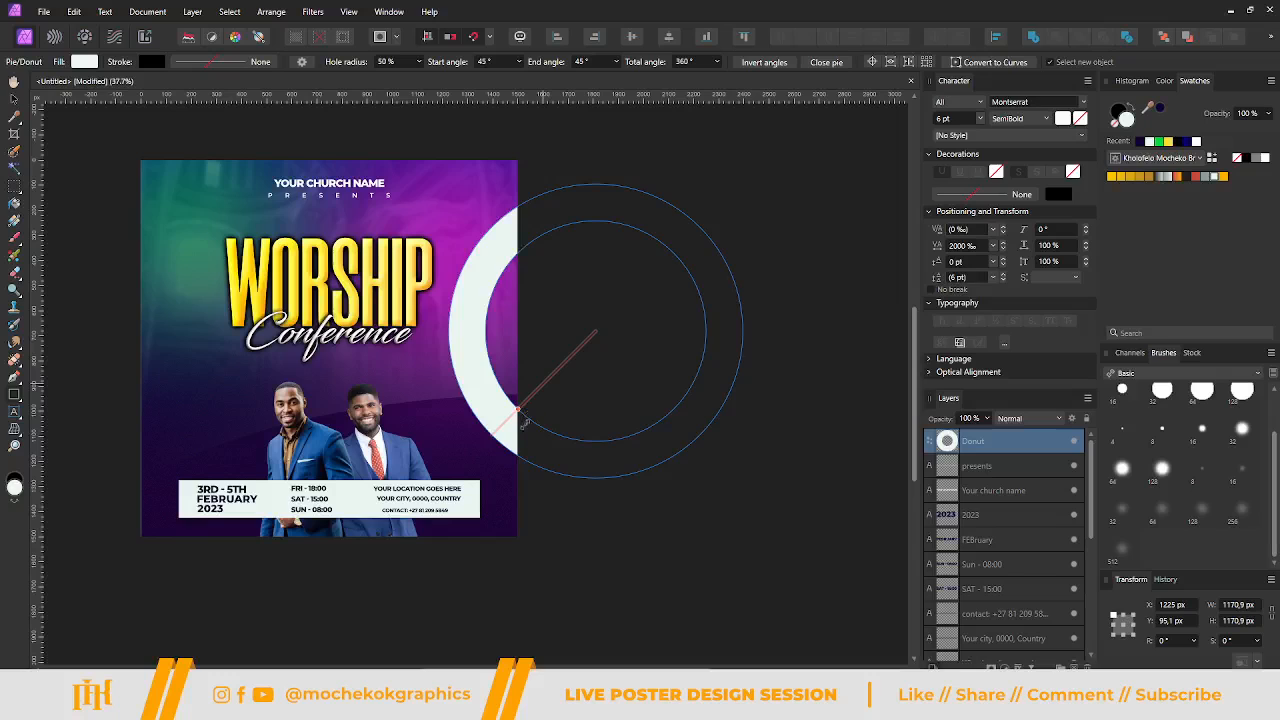
{"action": "left_click_drag", "start_coordinate": [531, 428], "coordinate": [527, 428]}
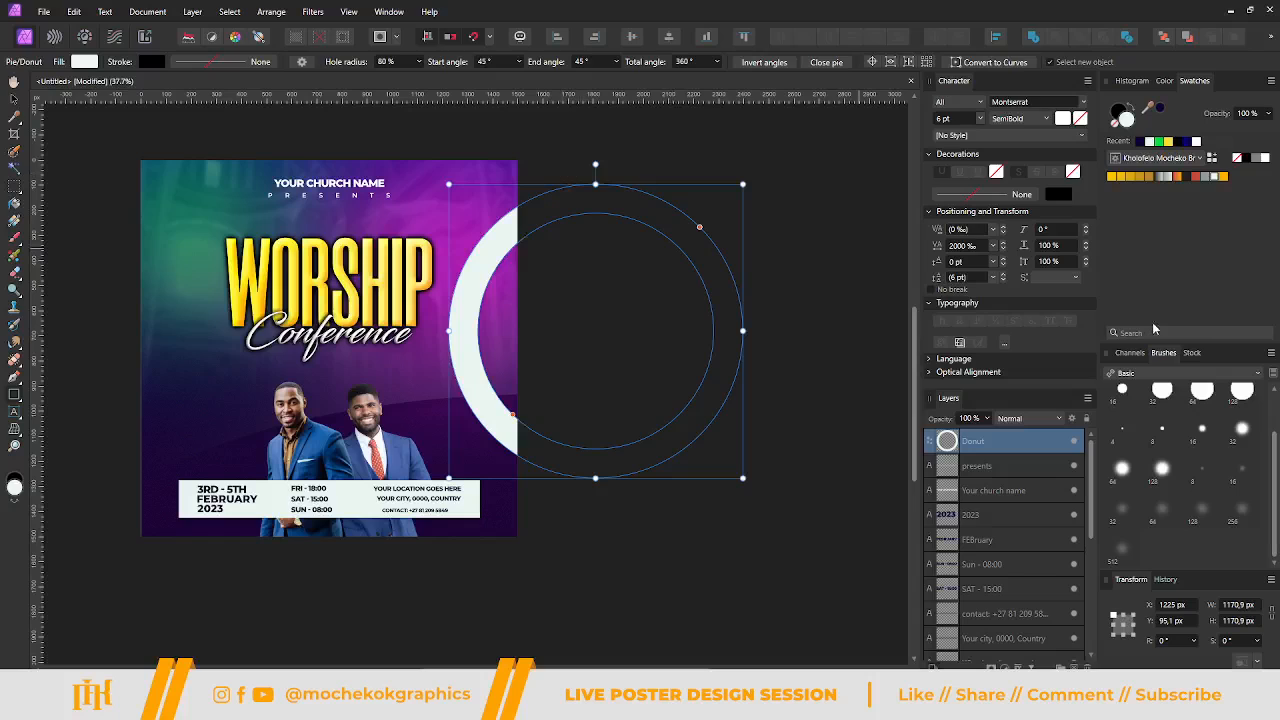
{"action": "key", "text": "v"}
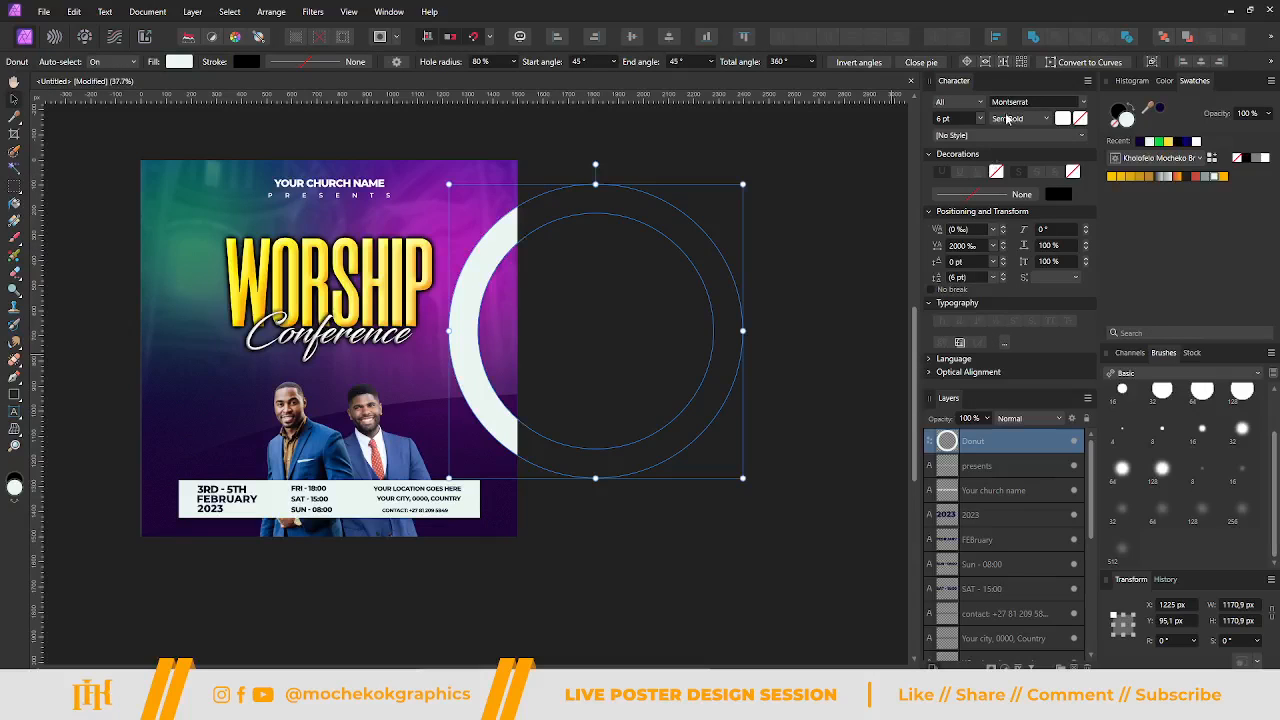
Set the donut layer's blend mode to Overlay after previewing other modes.
{"action": "left_click", "coordinate": [1030, 420]}
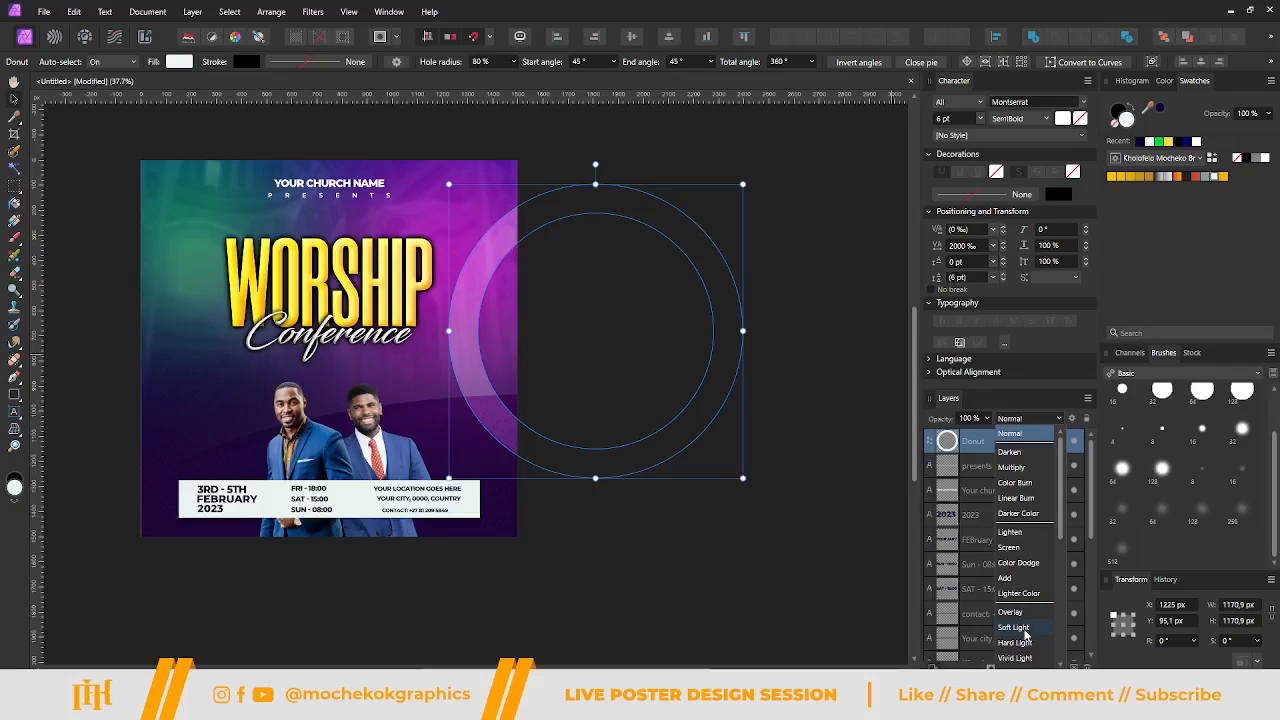
{"action": "scroll", "coordinate": [1023, 620], "scroll_direction": "down", "scroll_amount": 1}
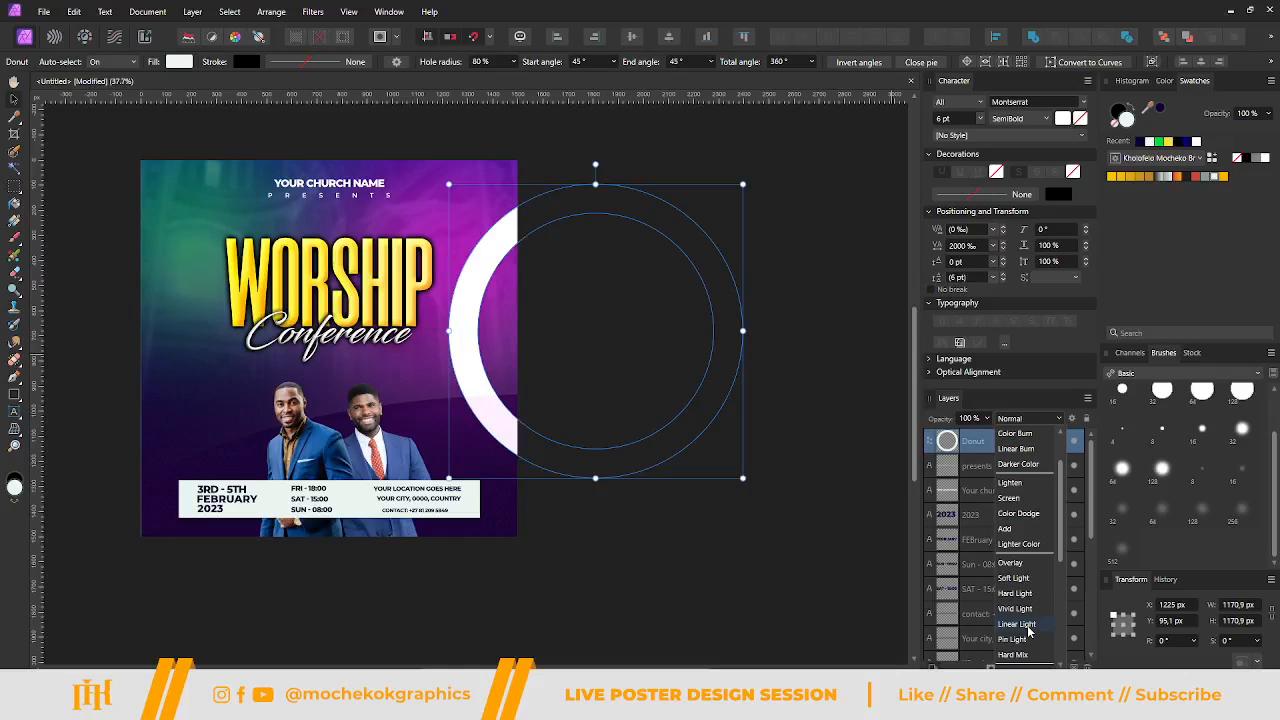
{"action": "scroll", "coordinate": [1025, 628], "scroll_direction": "down", "scroll_amount": 2}
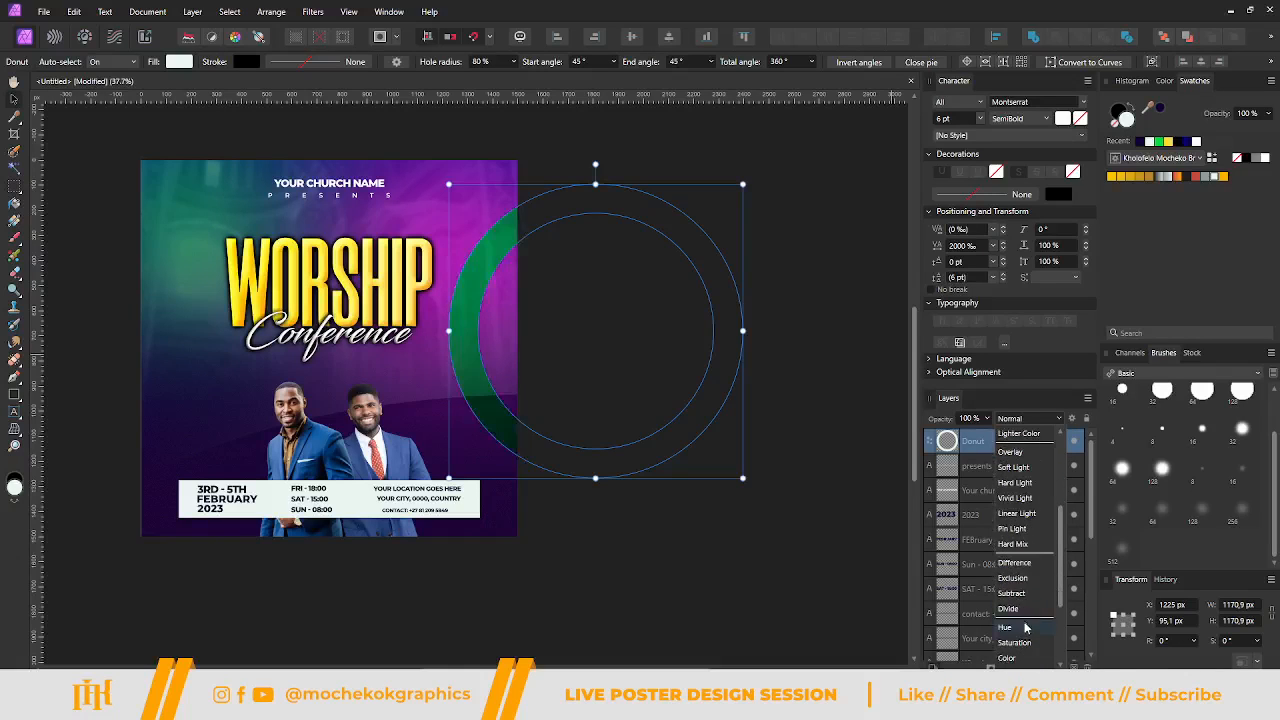
{"action": "scroll", "coordinate": [1029, 610], "scroll_direction": "down", "scroll_amount": 1}
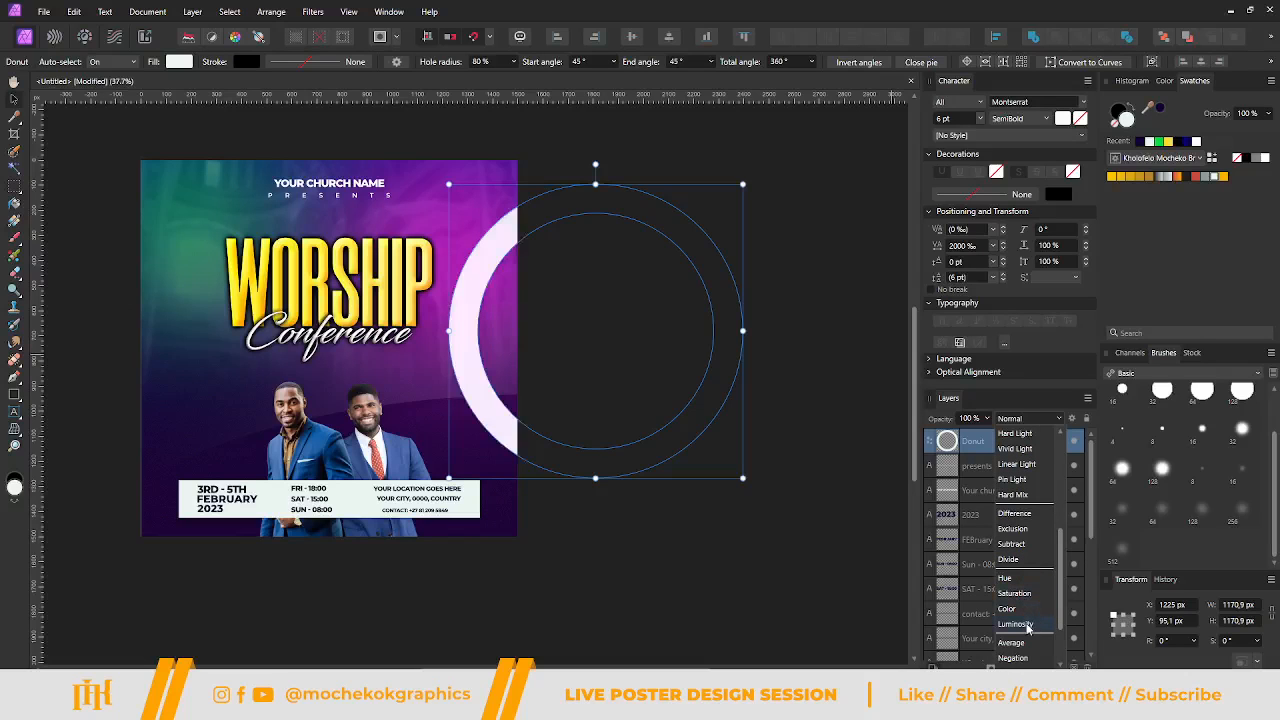
{"action": "scroll", "coordinate": [1020, 560], "scroll_direction": "up", "scroll_amount": 2}
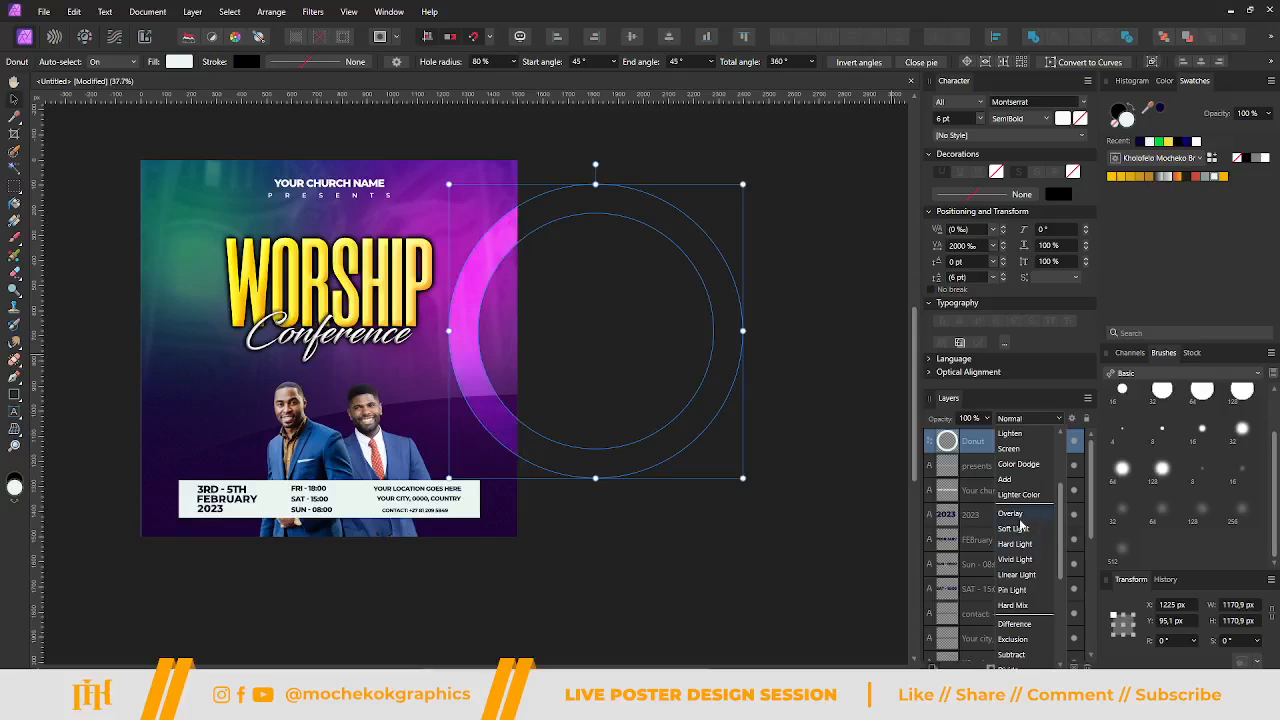
{"action": "left_click", "coordinate": [1011, 513]}
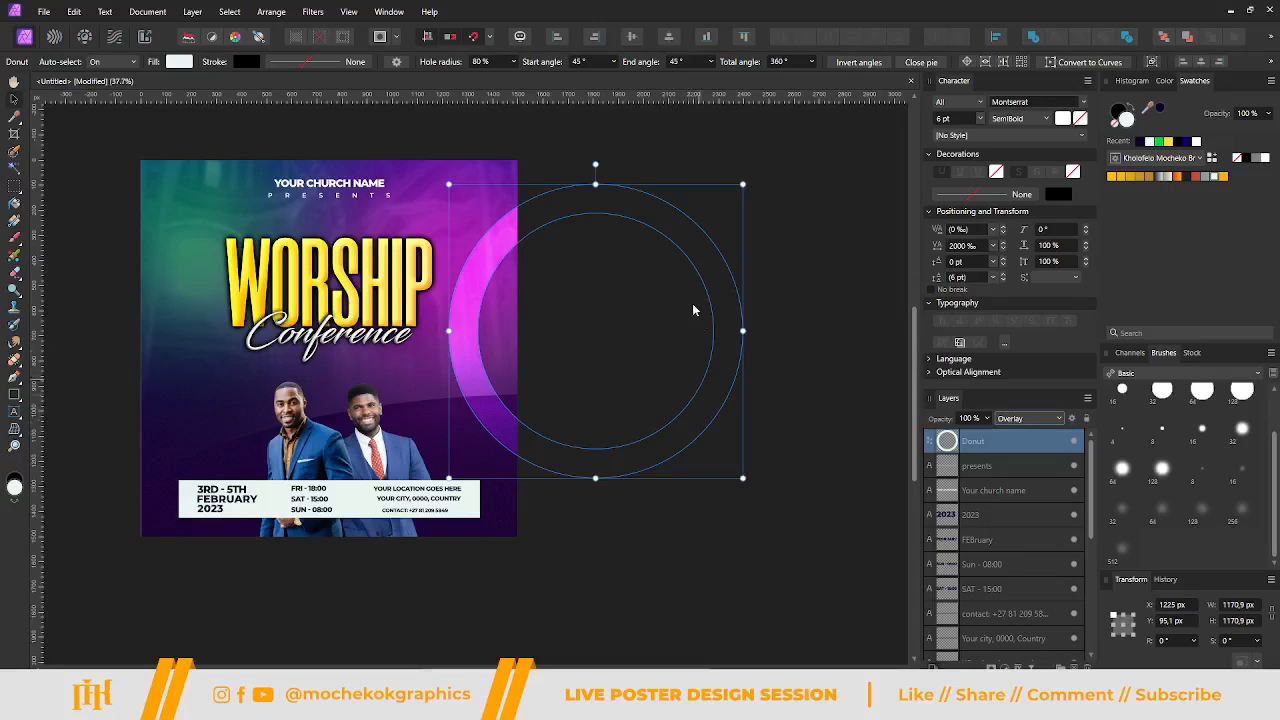
Move the donut slightly higher, to about X 1230, Y 60 px, and deselect it.
{"action": "mouse_move", "coordinate": [663, 218]}
{"action": "left_mouse_down"}
{"action": "mouse_move", "coordinate": [674, 218]}
{"action": "mouse_move", "coordinate": [664, 209]}
{"action": "left_mouse_up"}
{"action": "scroll", "coordinate": [666, 440], "scroll_direction": "down", "scroll_amount": 1}
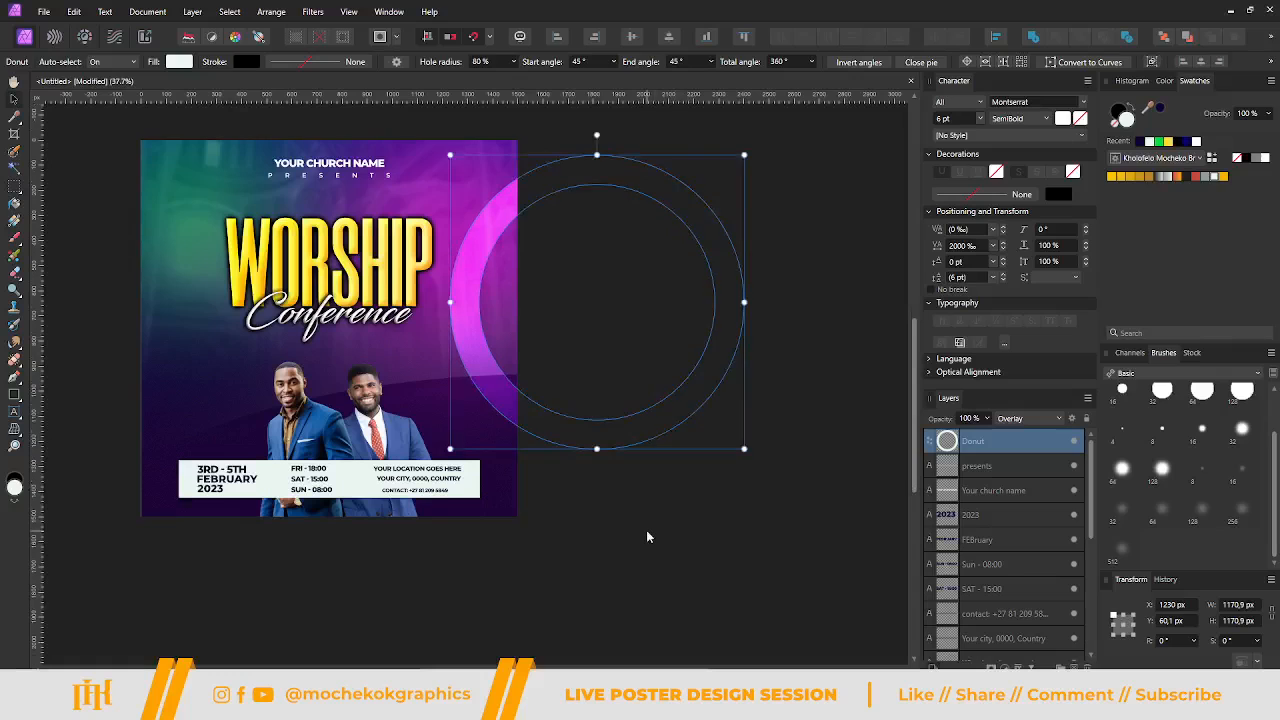
{"action": "left_click", "coordinate": [648, 531]}
{"action": "scroll", "coordinate": [568, 470], "scroll_direction": "up", "scroll_amount": 2}
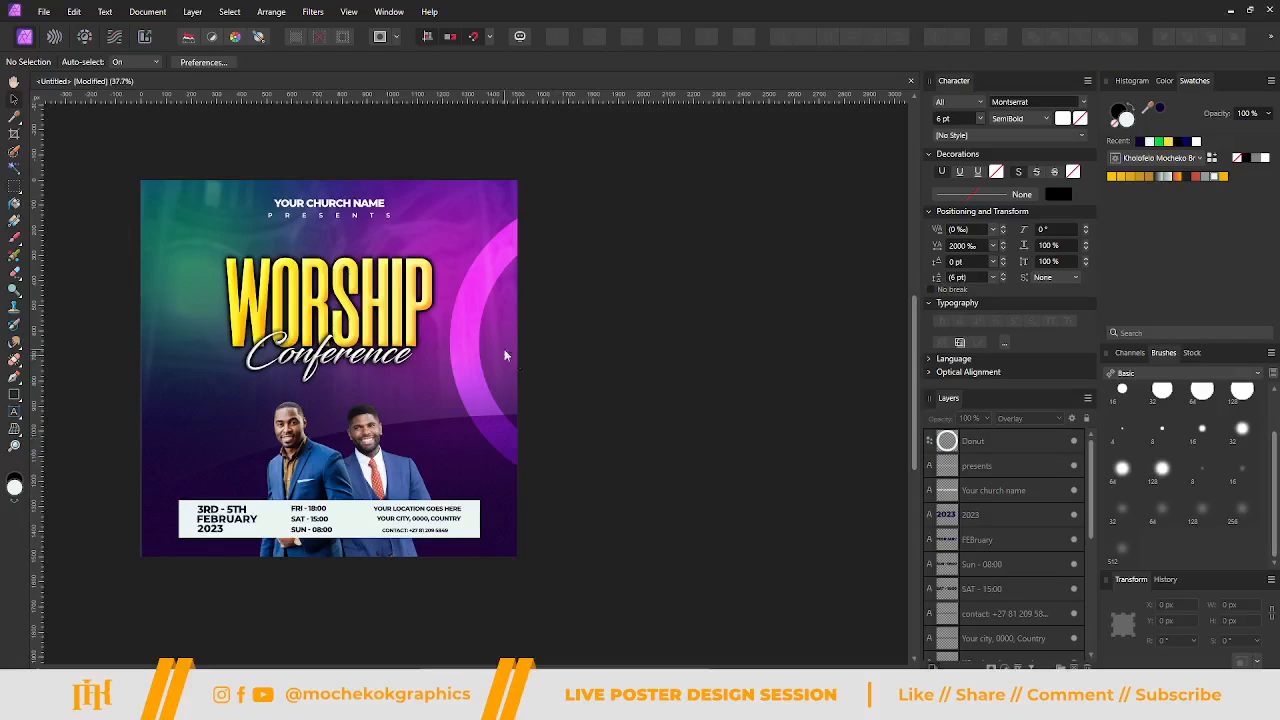
Duplicate the donut and place the copy over the poster's top-left corner at about X -811, Y -585 px.
{"action": "left_click", "coordinate": [565, 458]}
{"action": "left_click_drag", "start_coordinate": [640, 463], "coordinate": [112, 480]}
{"action": "scroll", "coordinate": [111, 480], "scroll_direction": "up", "scroll_amount": 1}
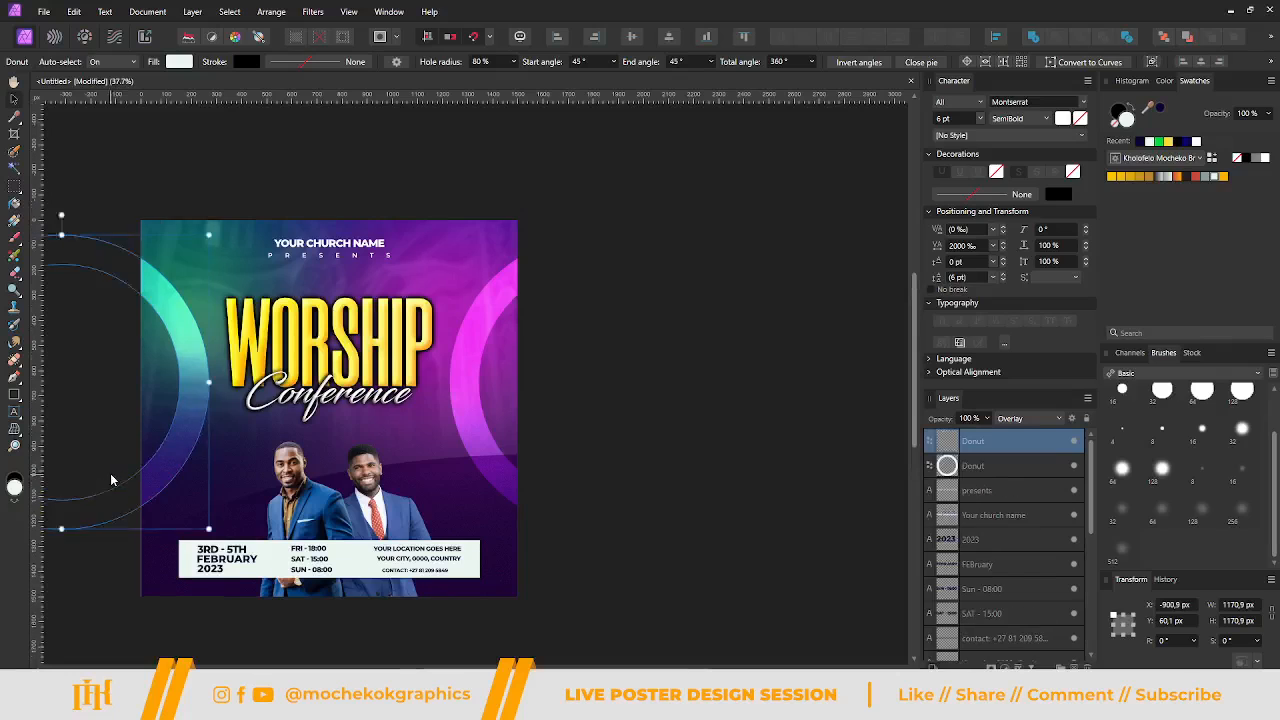
{"action": "scroll", "coordinate": [111, 480], "scroll_direction": "left", "scroll_amount": 2}
{"action": "left_click_drag", "start_coordinate": [183, 388], "coordinate": [188, 362]}
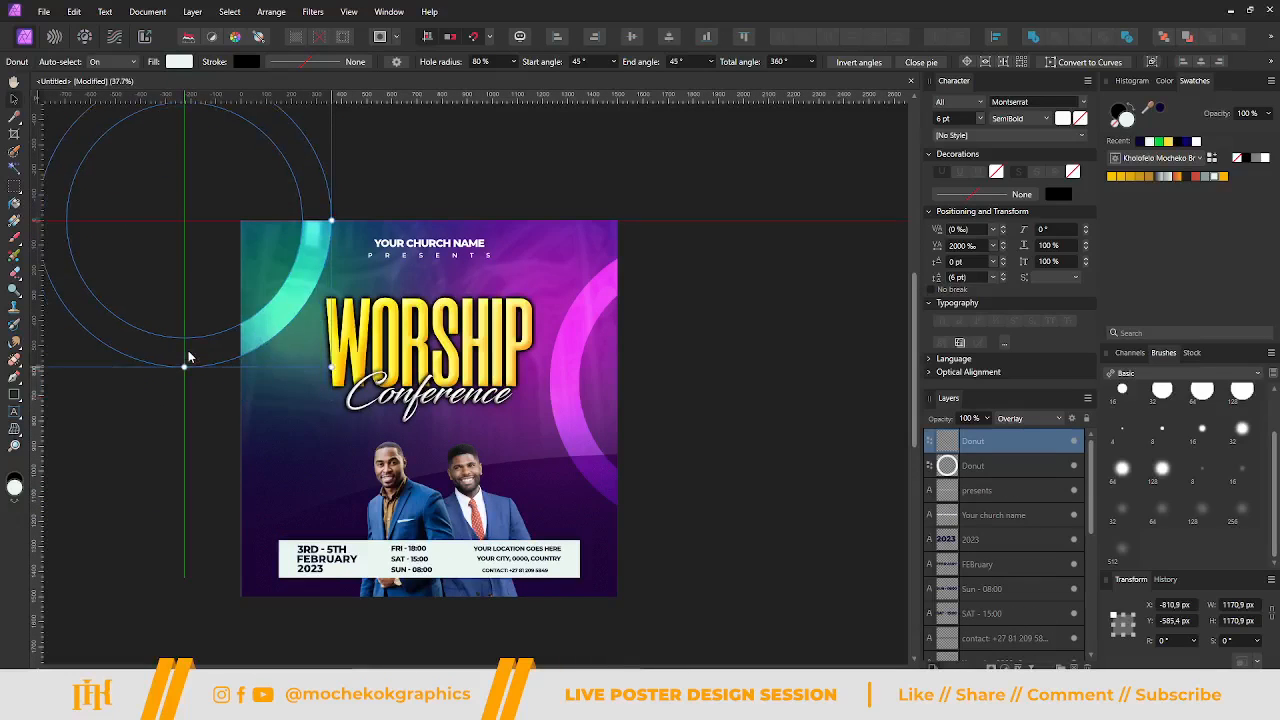
Thicken the top-left donut's ring by setting its hole radius to 64 %.
{"action": "double_click", "coordinate": [303, 293]}
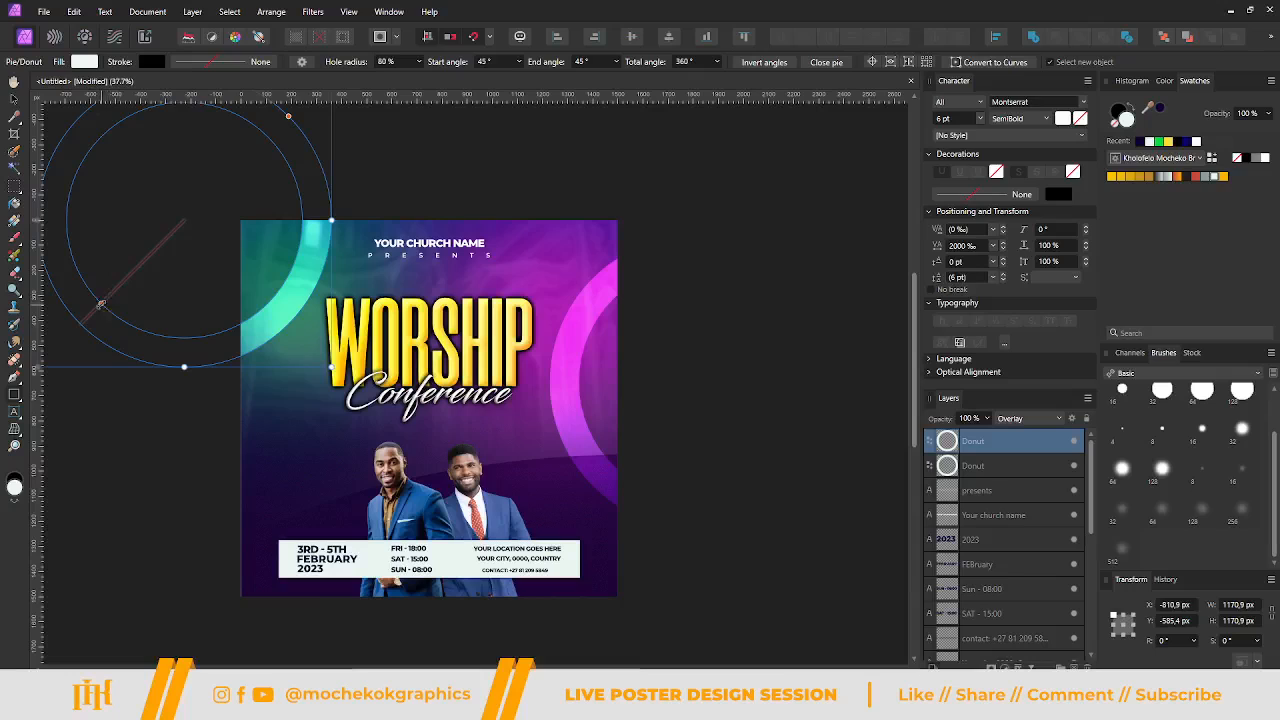
{"action": "left_click_drag", "start_coordinate": [106, 299], "coordinate": [120, 290]}
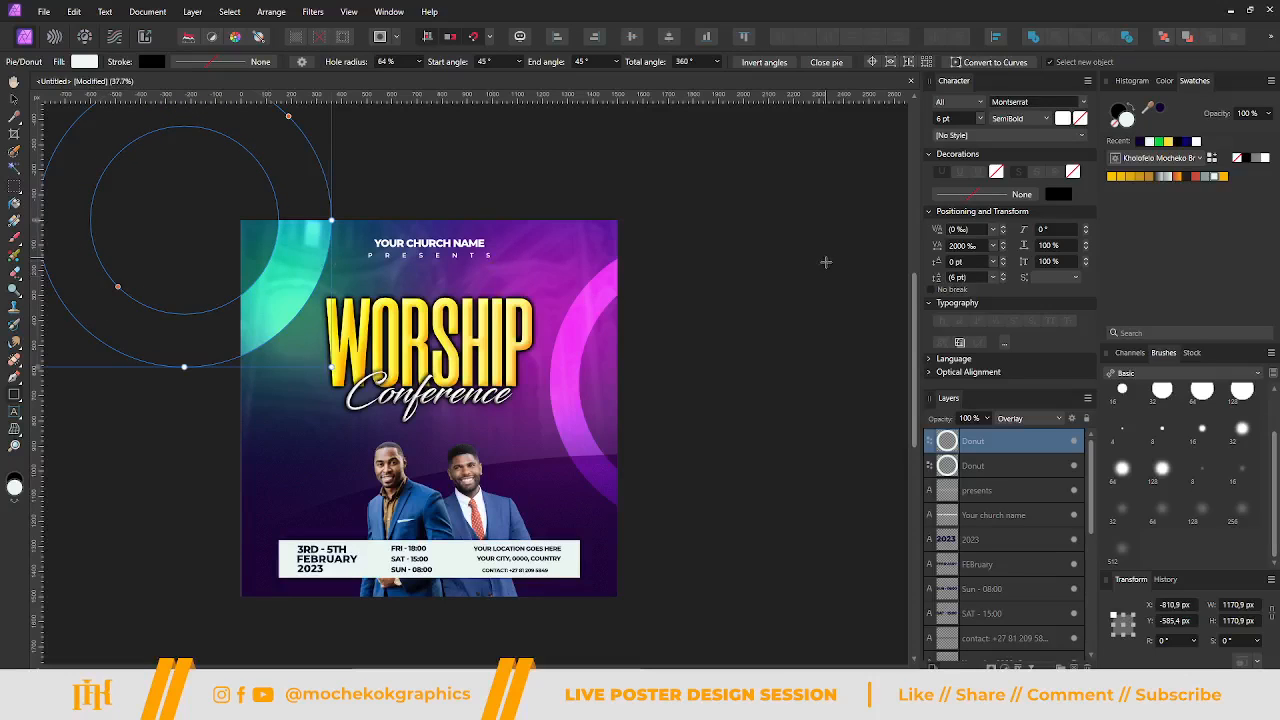
{"action": "key", "text": "v"}
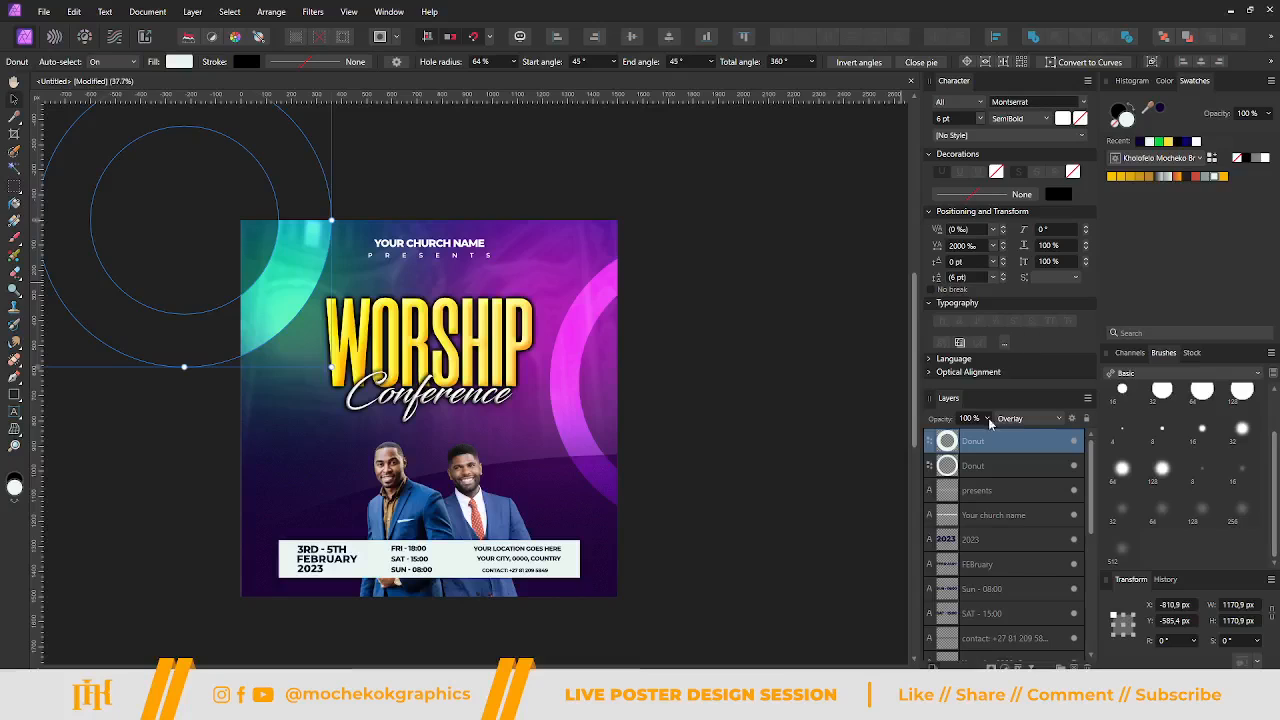
{"action": "scroll", "coordinate": [977, 426], "scroll_direction": "down", "scroll_amount": 6}
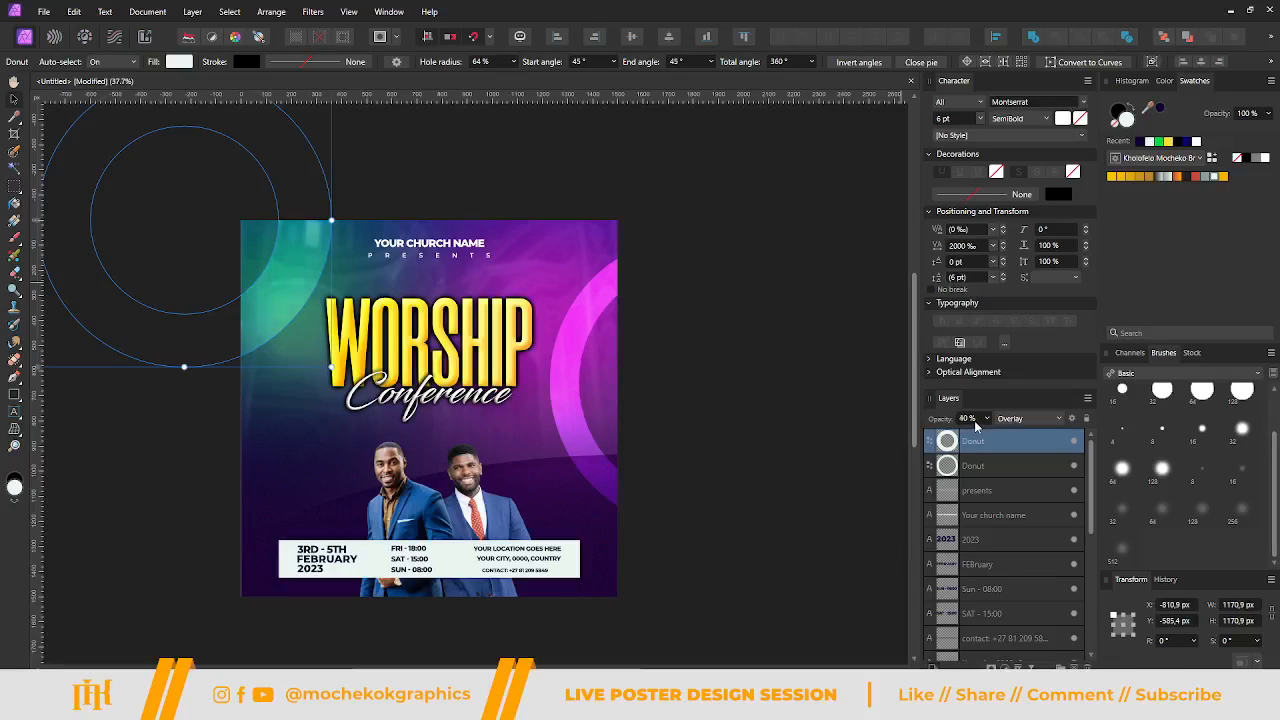
{"action": "scroll", "coordinate": [977, 426], "scroll_direction": "up", "scroll_amount": 1}
{"action": "left_click", "coordinate": [985, 419]}
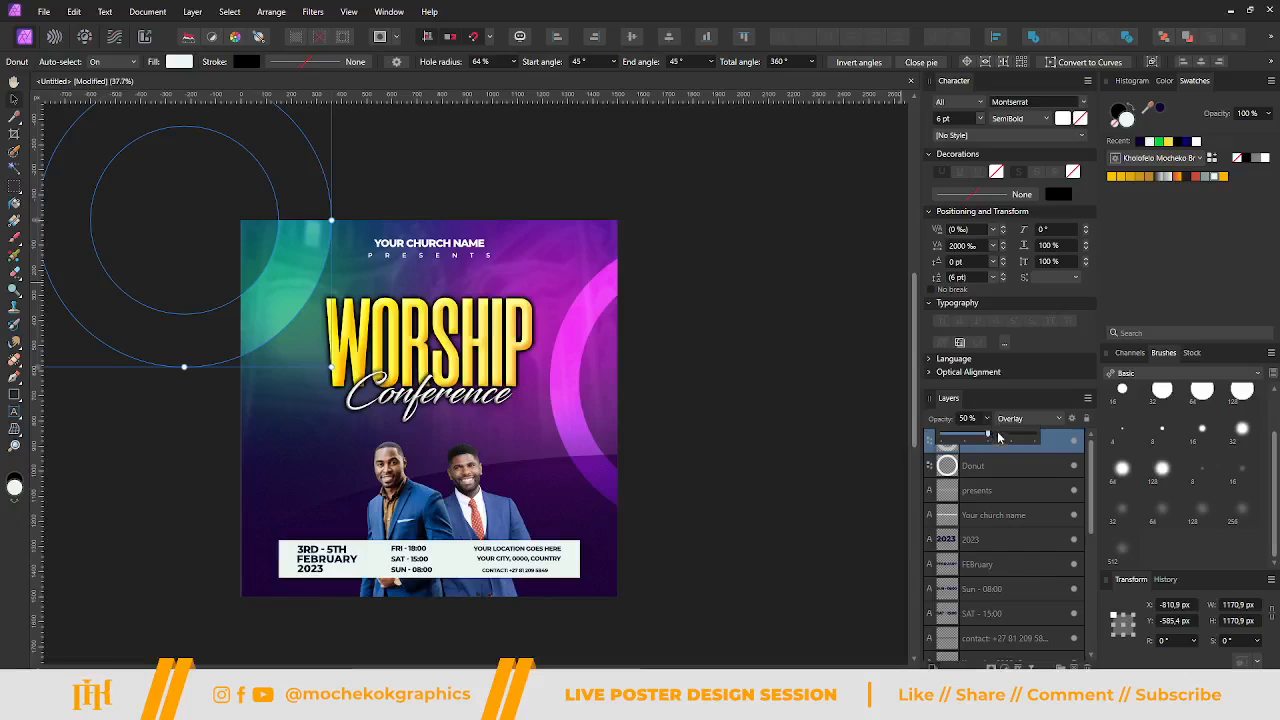
{"action": "left_click_drag", "start_coordinate": [990, 434], "coordinate": [1063, 436]}
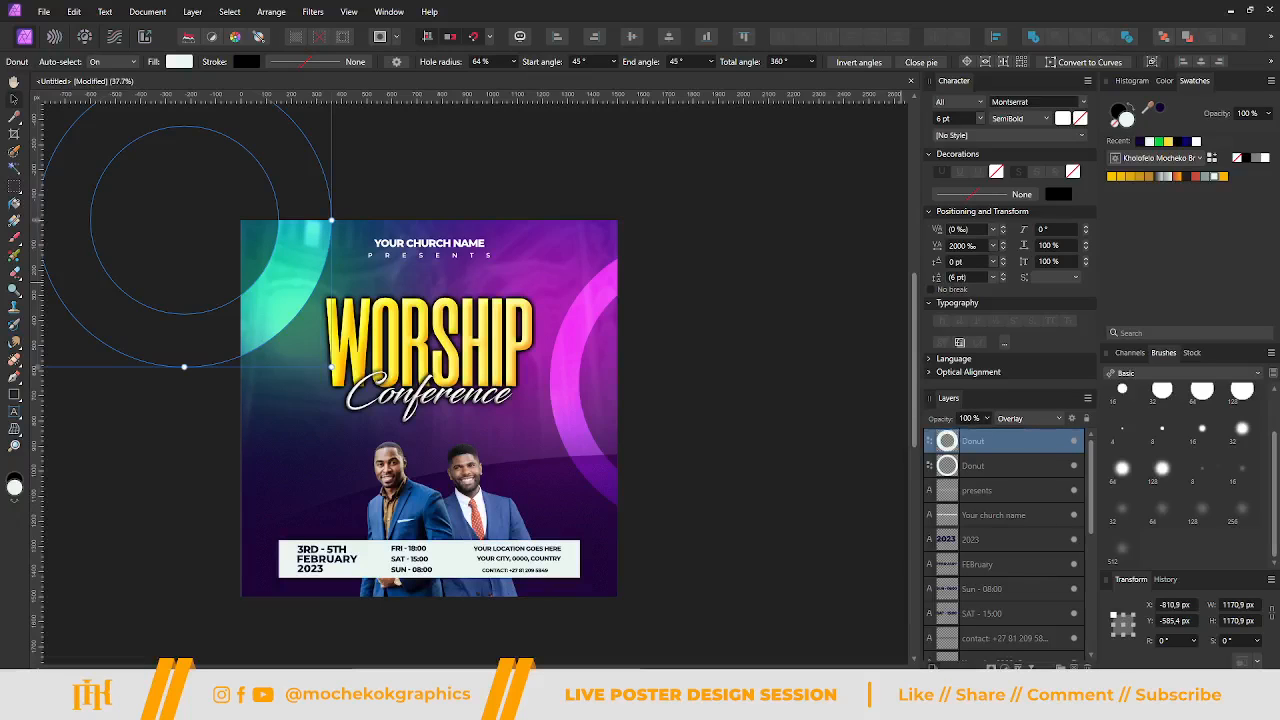
Open the layer effects of the top-left donut and move the dialog away from the layer list.
{"action": "left_click", "coordinate": [1004, 666]}
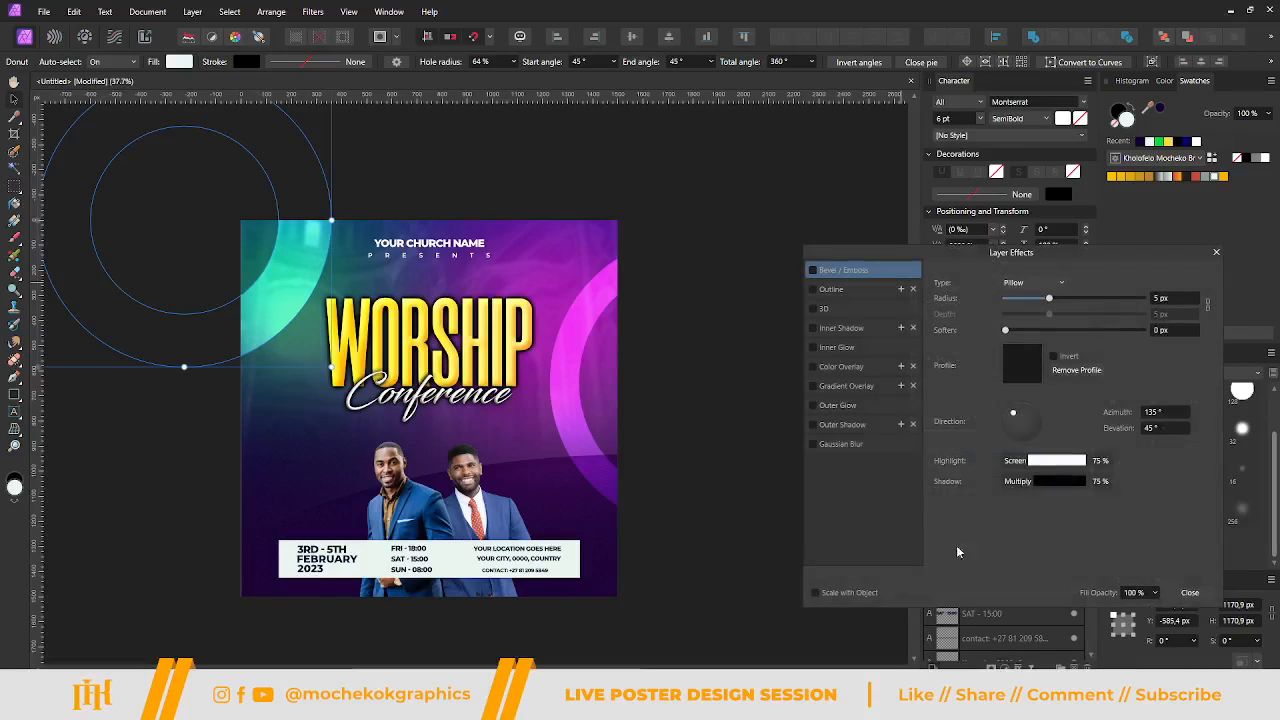
{"action": "left_click_drag", "start_coordinate": [938, 254], "coordinate": [768, 183]}
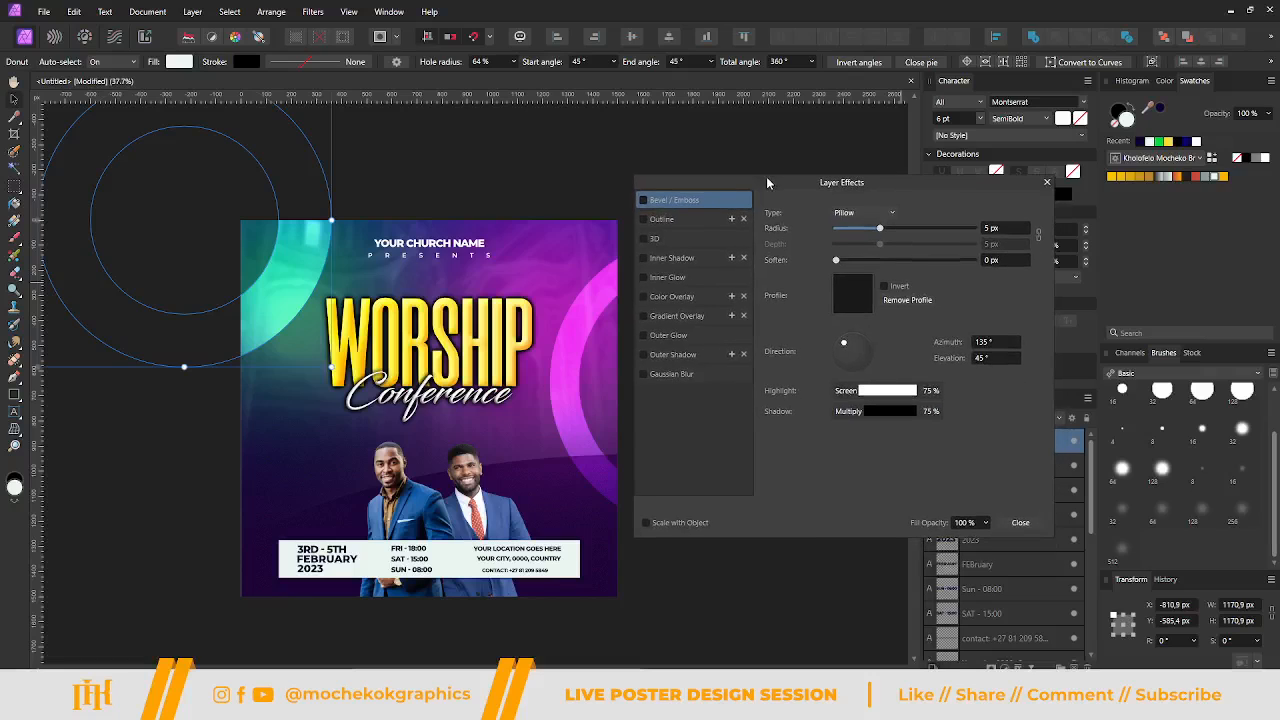
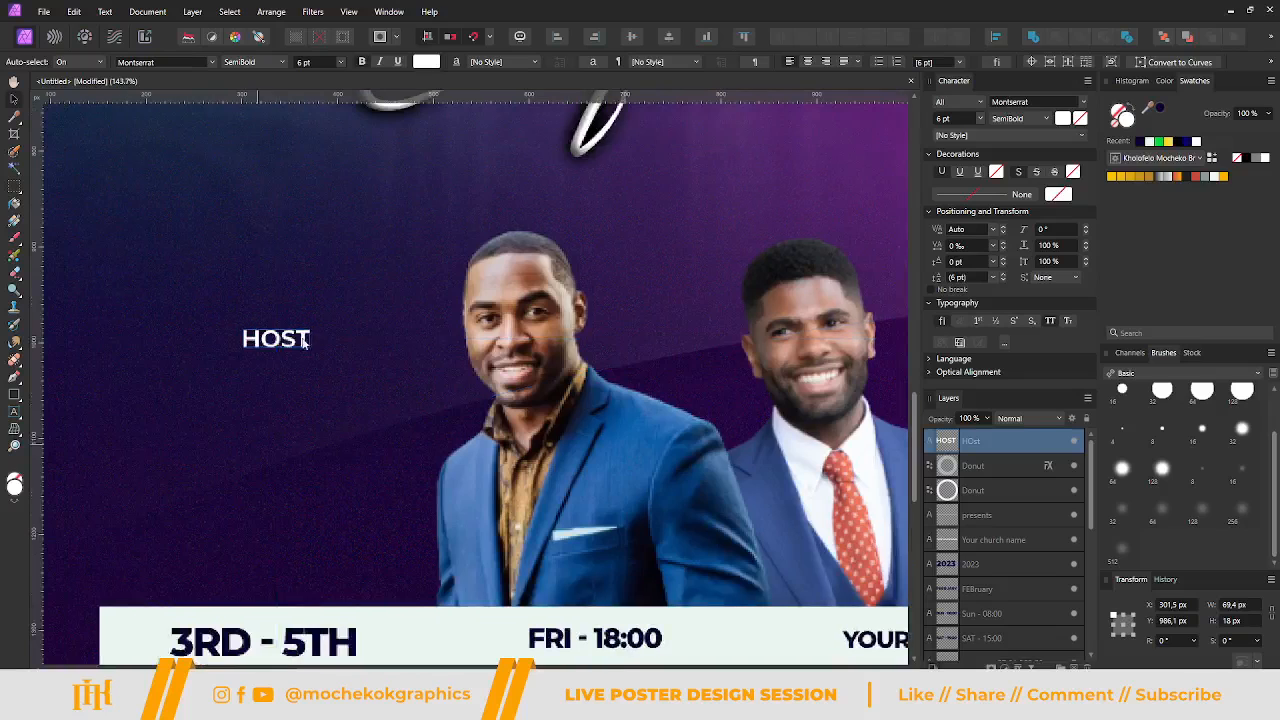
Duplicate the HOST text below the original and change the copy to YOUR NAME.
{"action": "left_click_drag", "start_coordinate": [268, 342], "coordinate": [221, 403]}
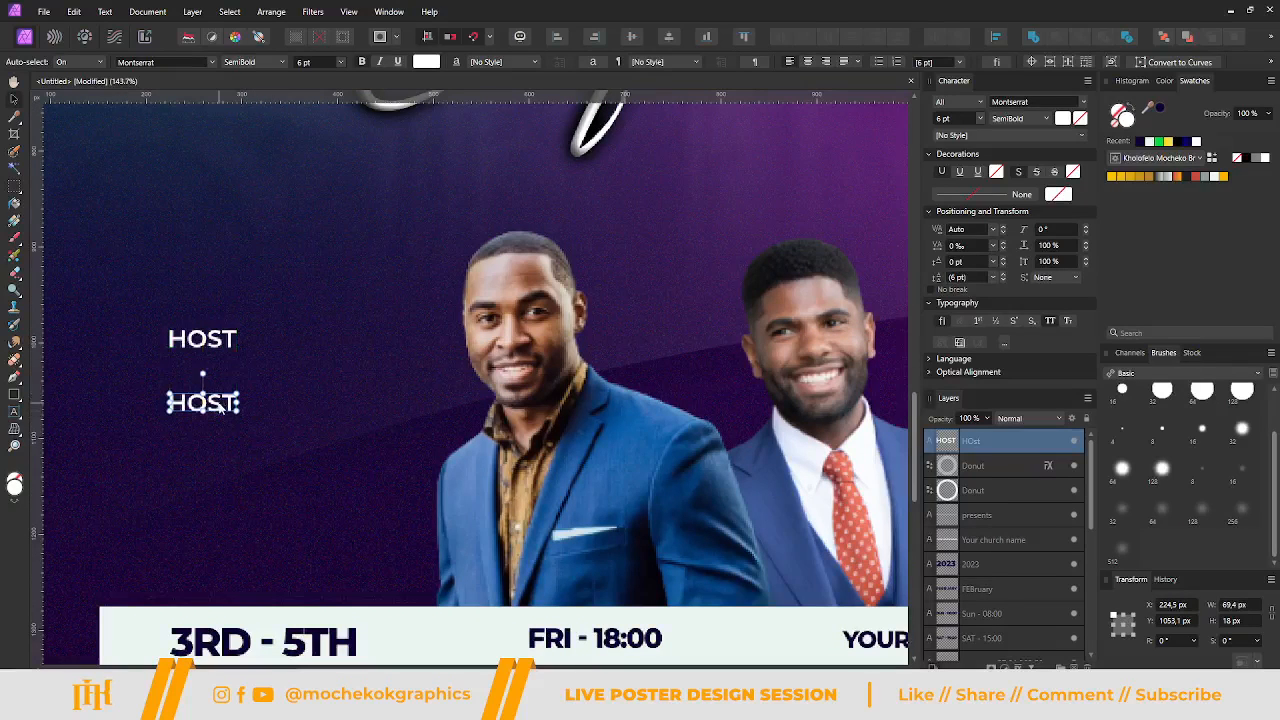
{"action": "double_click", "coordinate": [222, 403]}
{"action": "type", "text": "Y"}
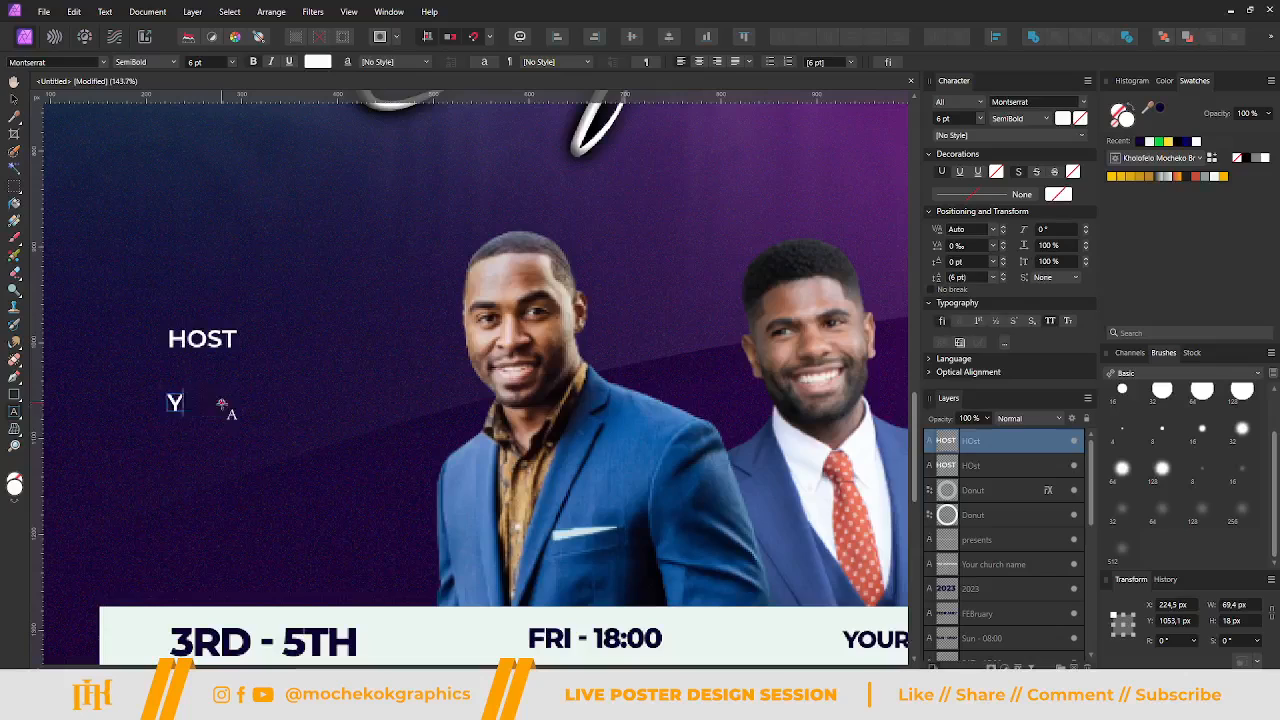
{"action": "type", "text": "OUR NAme"}
{"action": "key", "text": "Escape"}
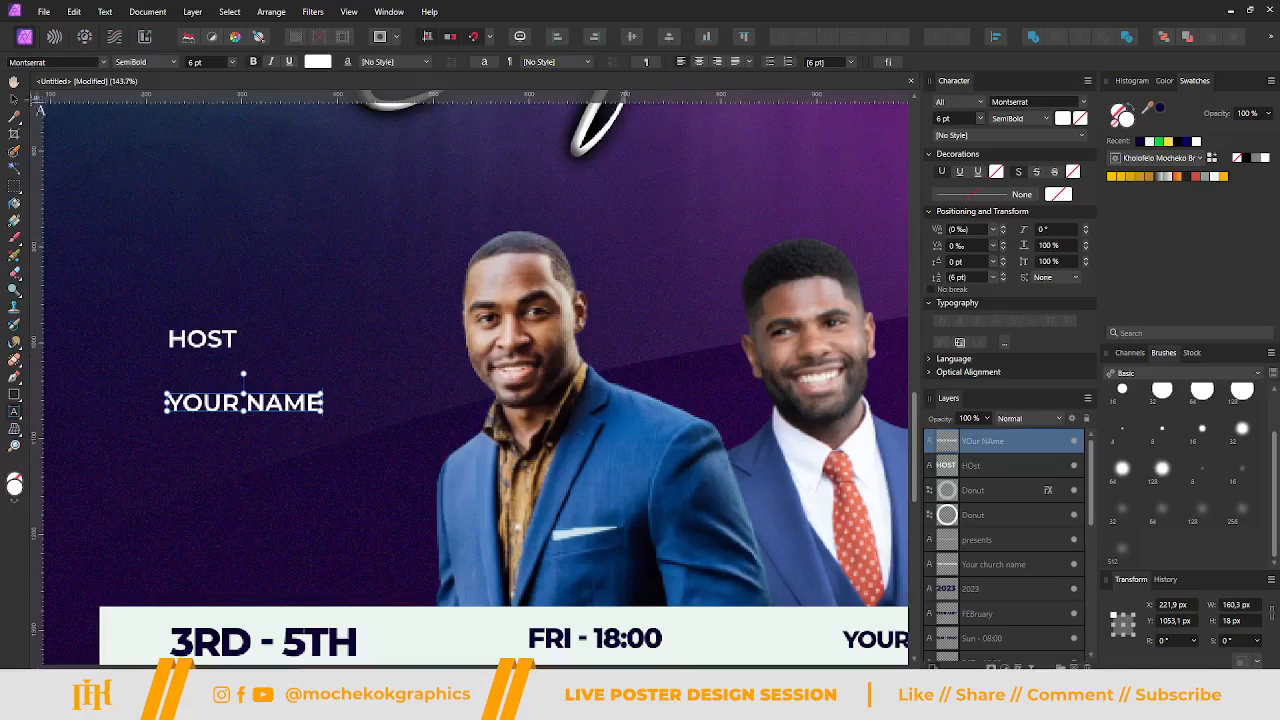
Set the YOUR NAME text to 8 pt Montserrat Black and move it up directly beneath HOST.
{"action": "left_click", "coordinate": [14, 99]}
{"action": "scroll", "coordinate": [316, 63], "scroll_direction": "up", "scroll_amount": 2}
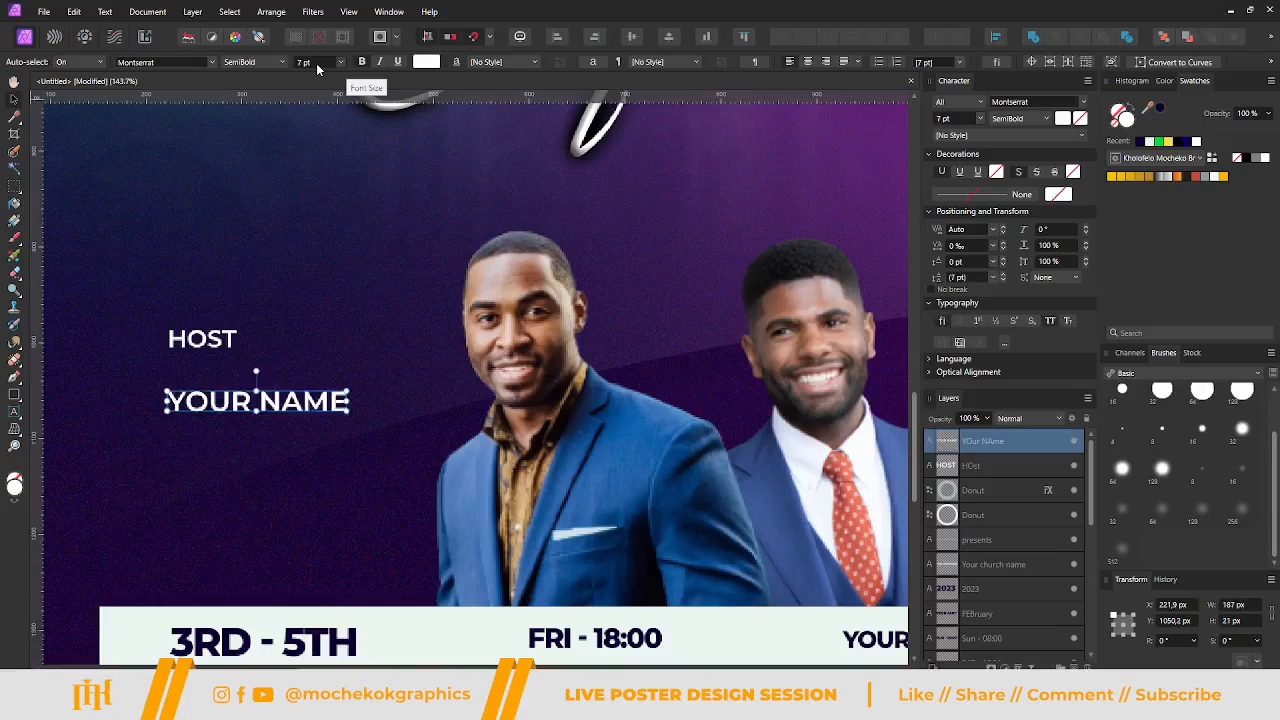
{"action": "left_click", "coordinate": [1020, 119]}
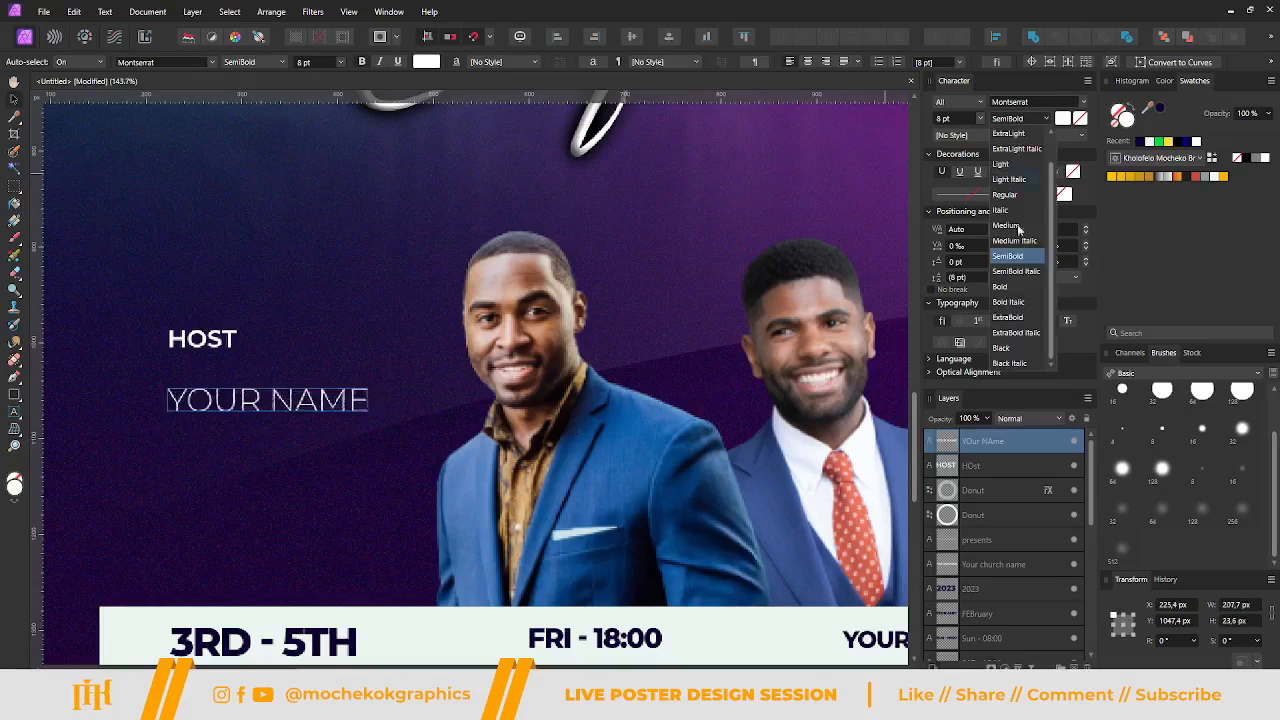
{"action": "left_click", "coordinate": [1015, 250]}
{"action": "left_click_drag", "start_coordinate": [215, 408], "coordinate": [213, 379]}
Align the left edges of HOST and YOUR NAME and place the pair at X 150, Y 975 px.
{"action": "left_click", "coordinate": [202, 341], "text": "shift"}
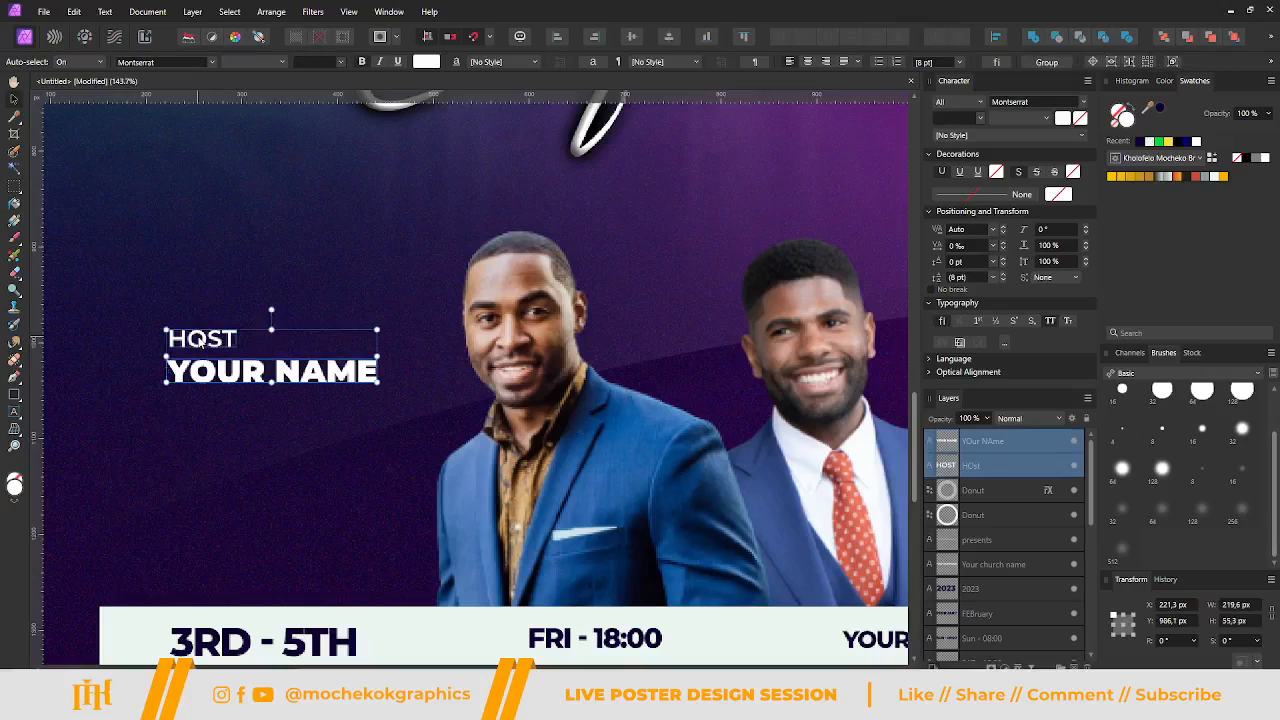
{"action": "scroll", "coordinate": [200, 378], "scroll_direction": "down", "scroll_amount": 3}
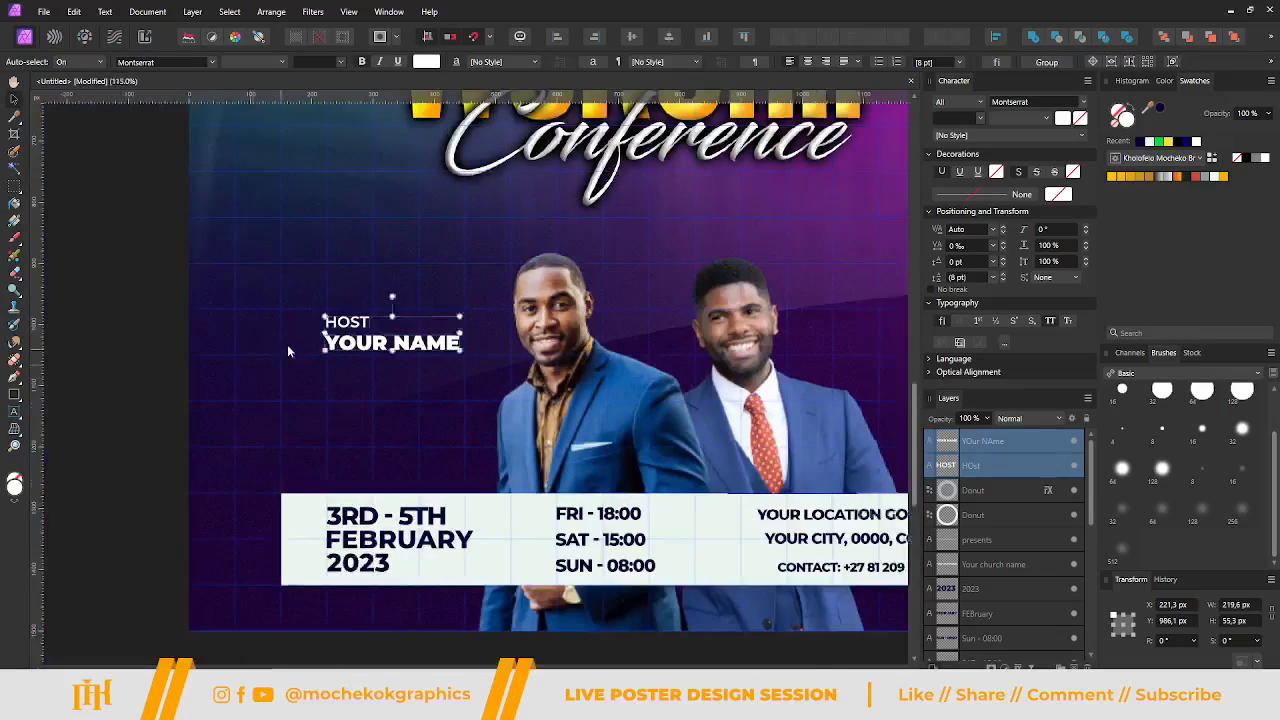
{"action": "scroll", "coordinate": [285, 345], "scroll_direction": "up", "scroll_amount": 4}
{"action": "left_click_drag", "start_coordinate": [418, 390], "coordinate": [333, 388]}
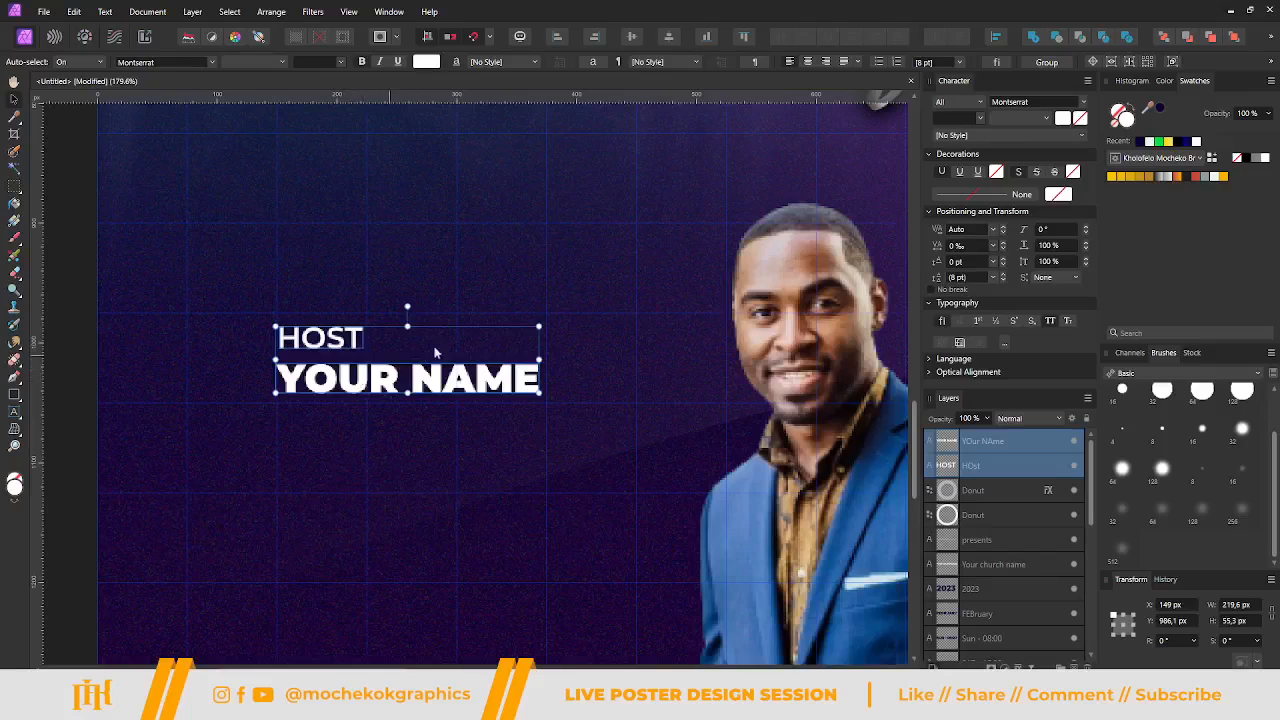
{"action": "left_click", "coordinate": [556, 40]}
{"action": "scroll", "coordinate": [295, 381], "scroll_direction": "up", "scroll_amount": 2}
{"action": "left_click_drag", "start_coordinate": [295, 384], "coordinate": [294, 364]}
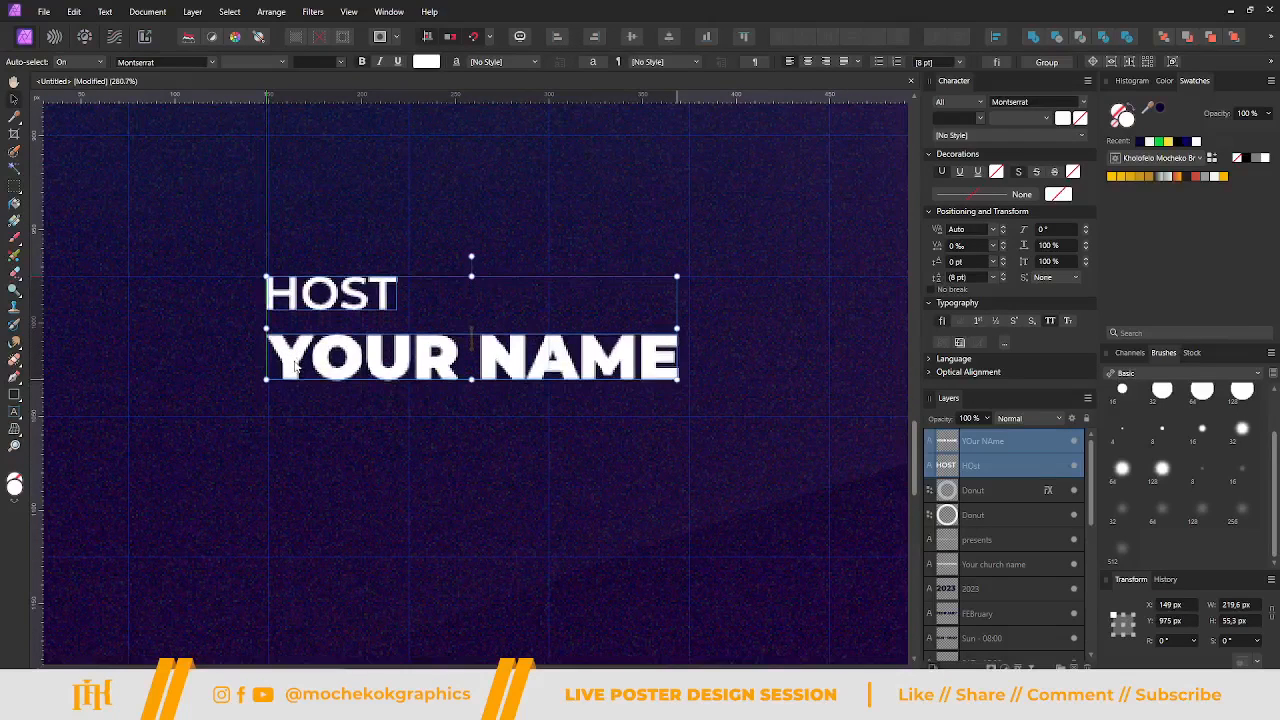
{"action": "scroll", "coordinate": [290, 352], "scroll_direction": "up", "scroll_amount": 4}
{"action": "left_click_drag", "start_coordinate": [274, 228], "coordinate": [281, 227]}
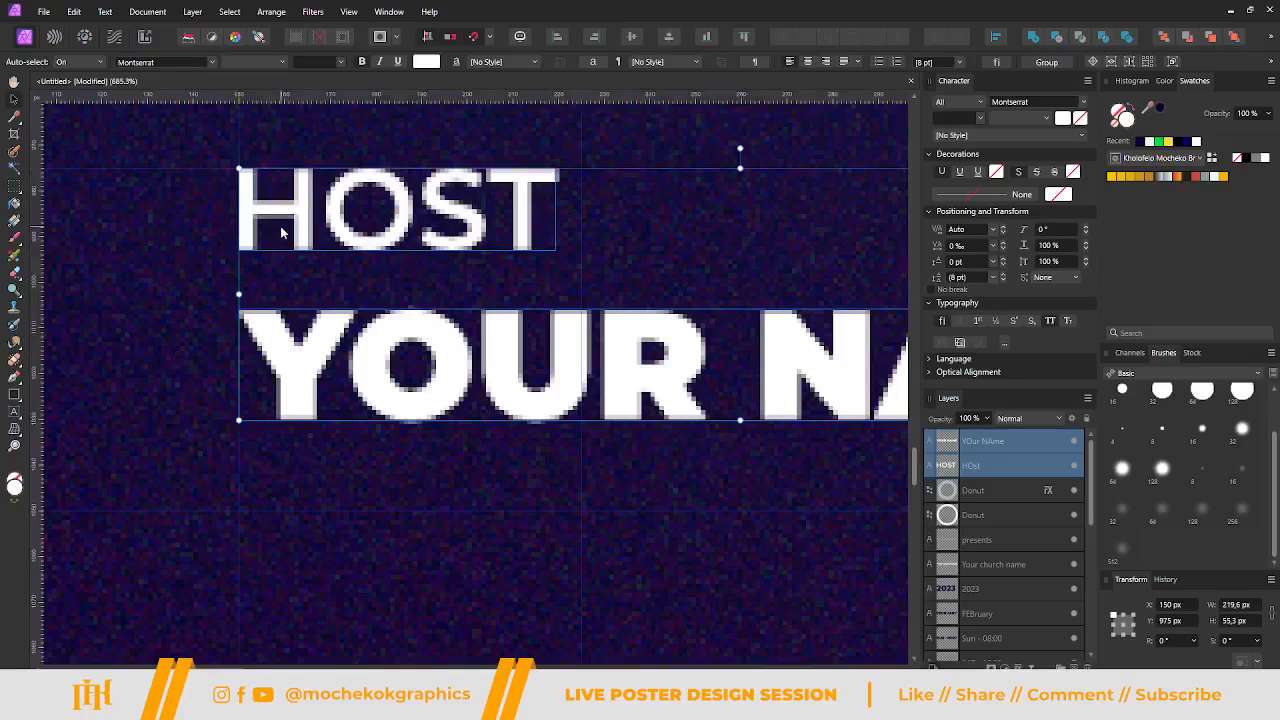
Shift the HOST and YOUR NAME texts right to about X 230 px, in line with the date text in the strip.
{"action": "scroll", "coordinate": [281, 232], "scroll_direction": "down", "scroll_amount": 10}
{"action": "scroll", "coordinate": [281, 232], "scroll_direction": "up", "scroll_amount": 2}
{"action": "scroll", "coordinate": [281, 232], "scroll_direction": "up", "scroll_amount": 1}
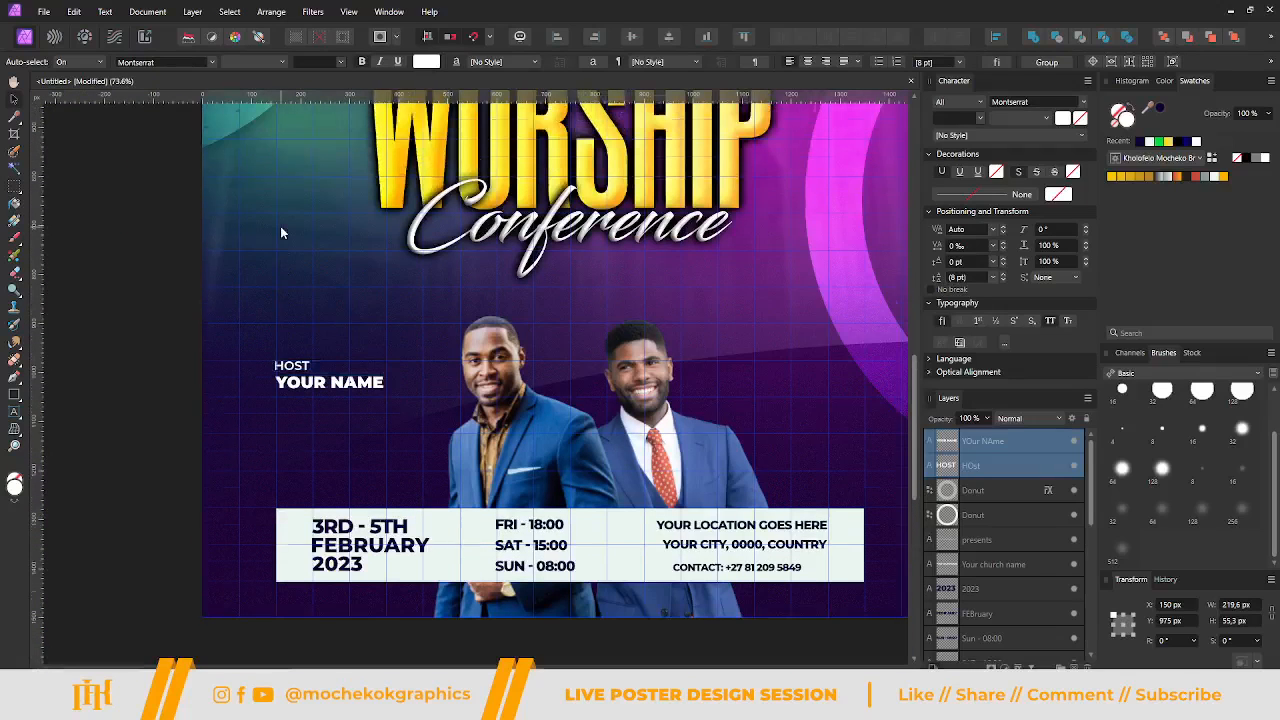
{"action": "scroll", "coordinate": [290, 300], "scroll_direction": "up", "scroll_amount": 2}
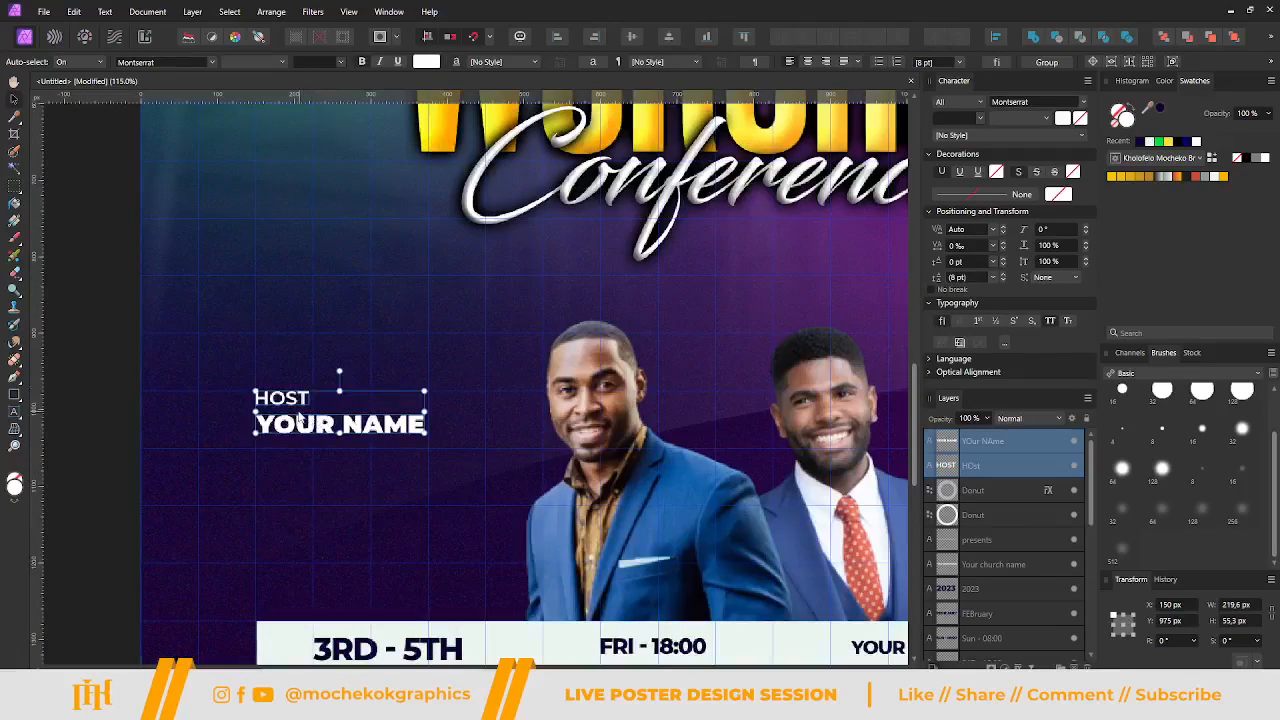
{"action": "left_click_drag", "start_coordinate": [290, 418], "coordinate": [352, 418]}
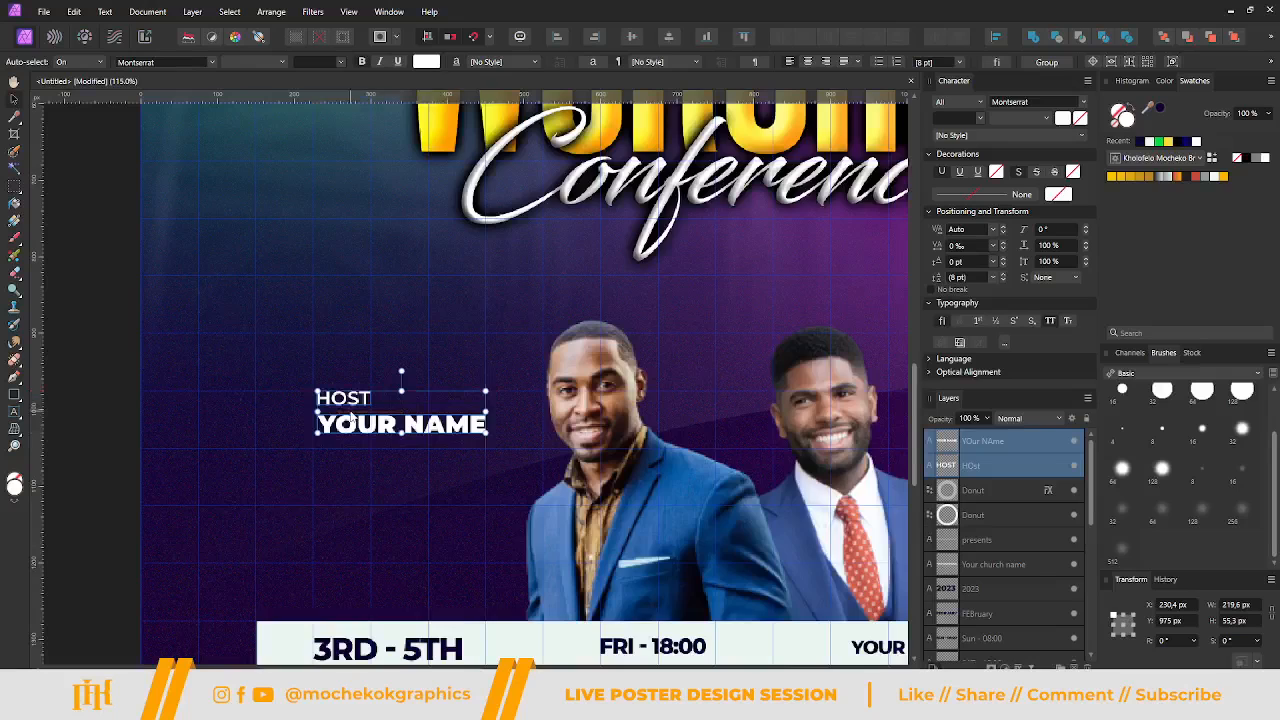
Break the YOUR NAME text into two lines, with NAME beneath YOUR.
{"action": "scroll", "coordinate": [352, 418], "scroll_direction": "up", "scroll_amount": 2}
{"action": "double_click", "coordinate": [455, 436]}
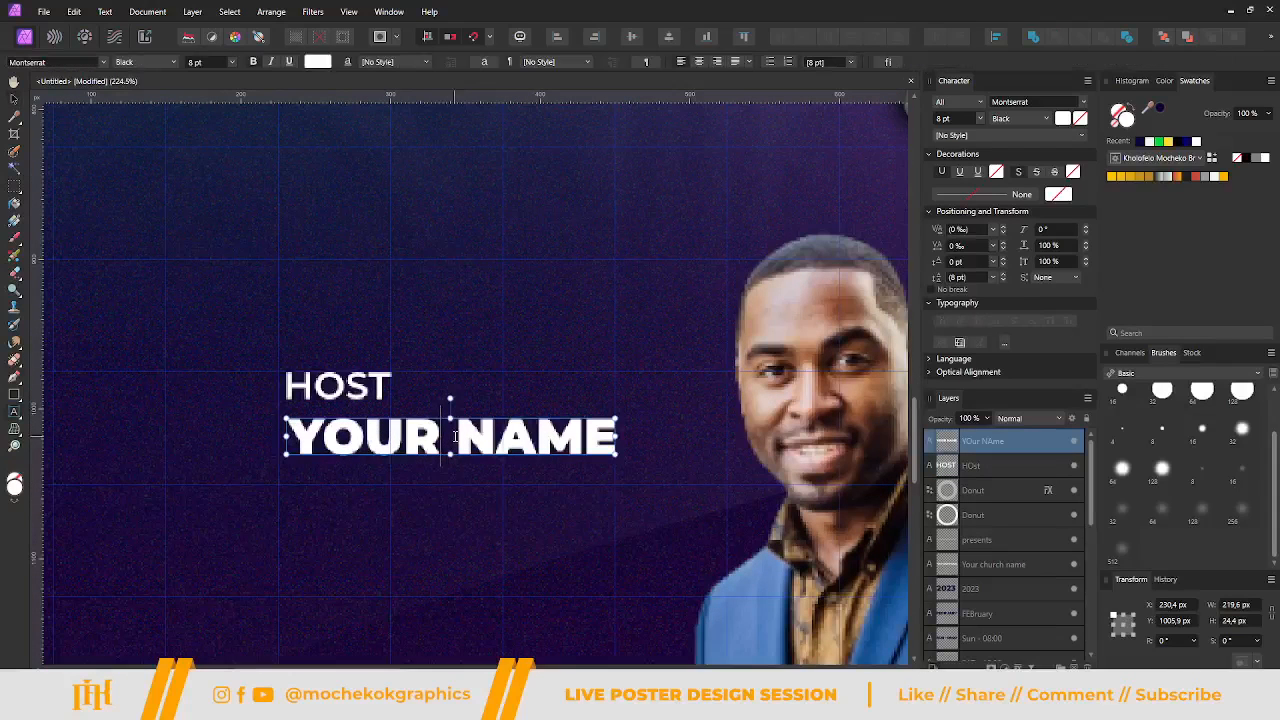
{"action": "key", "text": "BackSpace"}
{"action": "key", "text": "Return"}
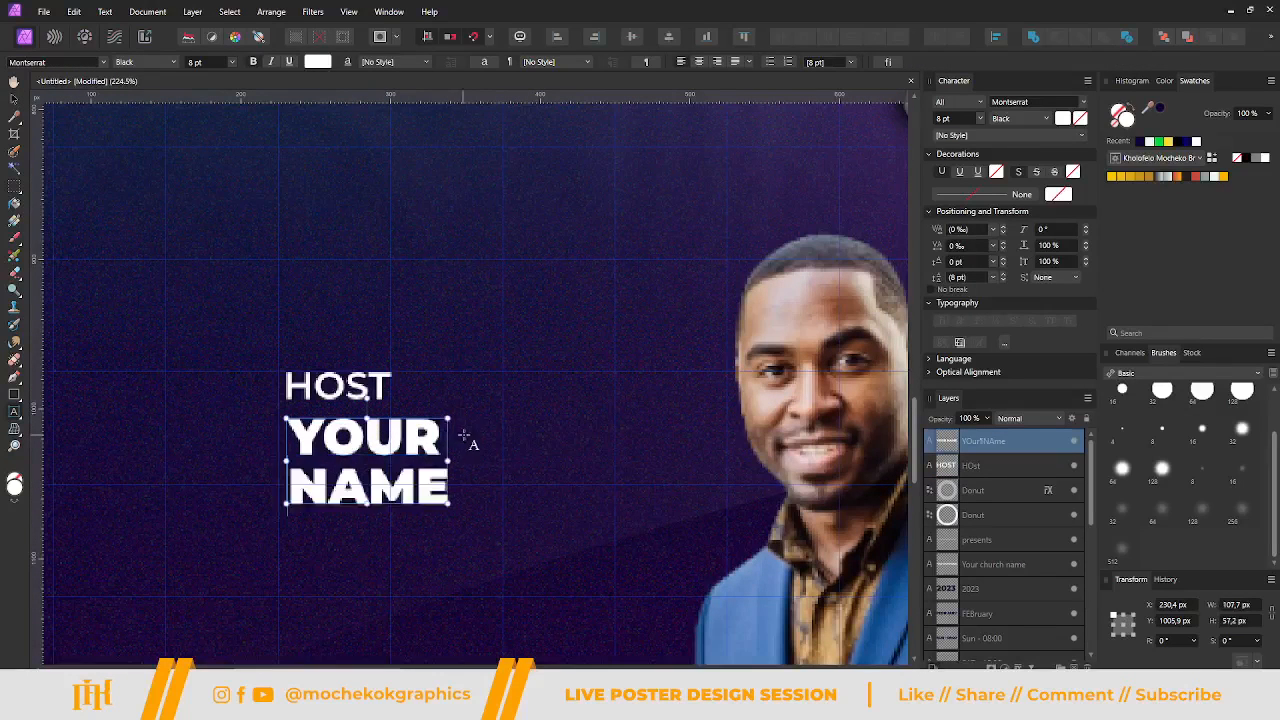
{"action": "left_click", "coordinate": [14, 97]}
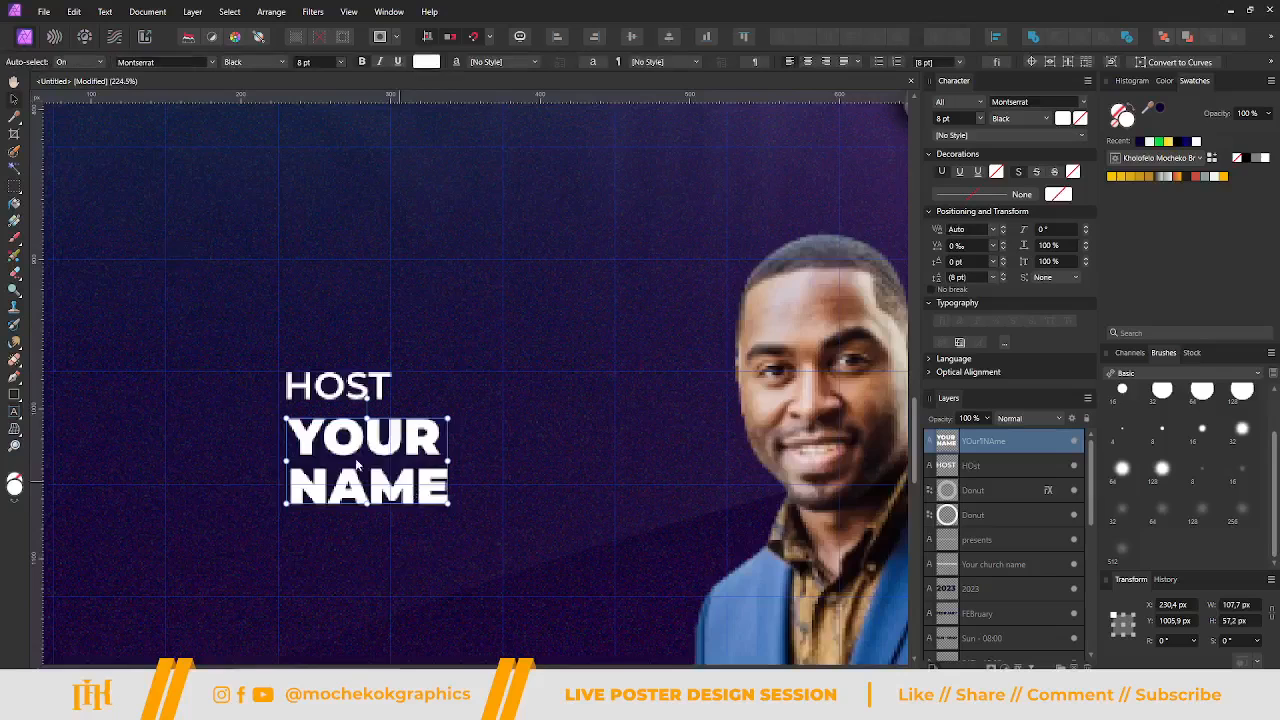
Color the HOST text golden yellow with a palette swatch and deselect it.
{"action": "scroll", "coordinate": [355, 450], "scroll_direction": "up", "scroll_amount": 2}
{"action": "left_click", "coordinate": [300, 326]}
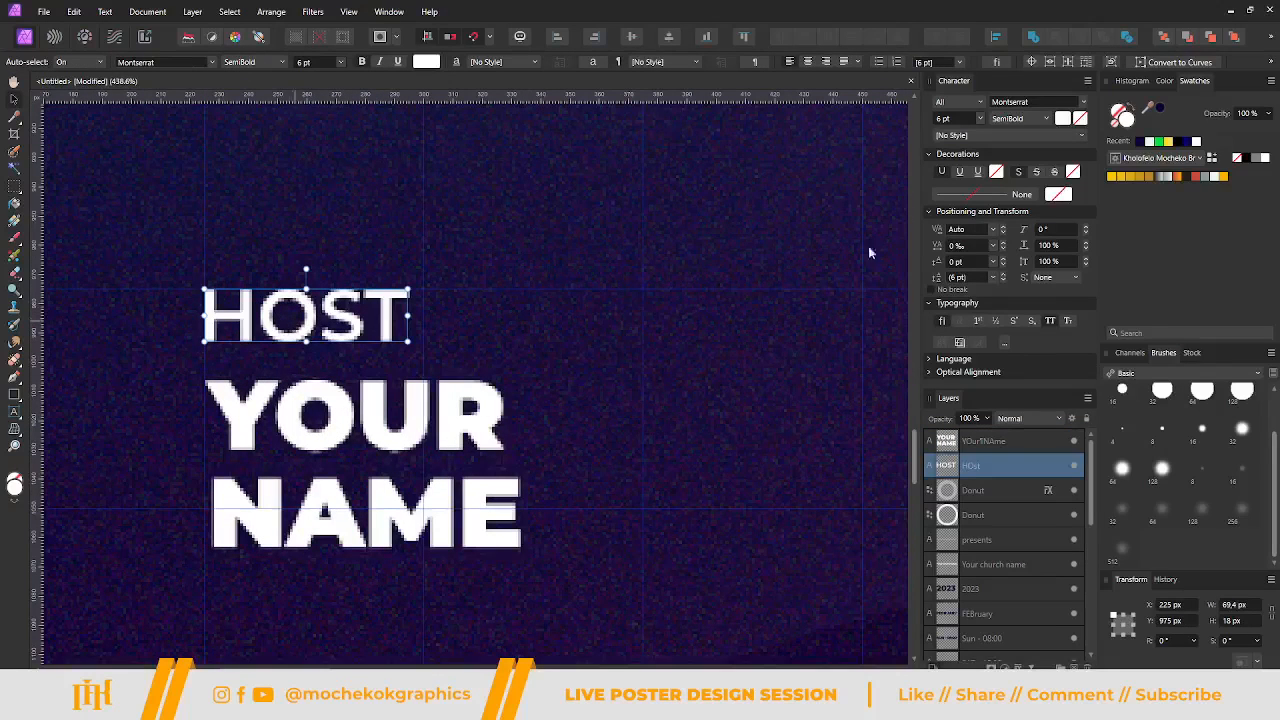
{"action": "left_click", "coordinate": [1110, 177]}
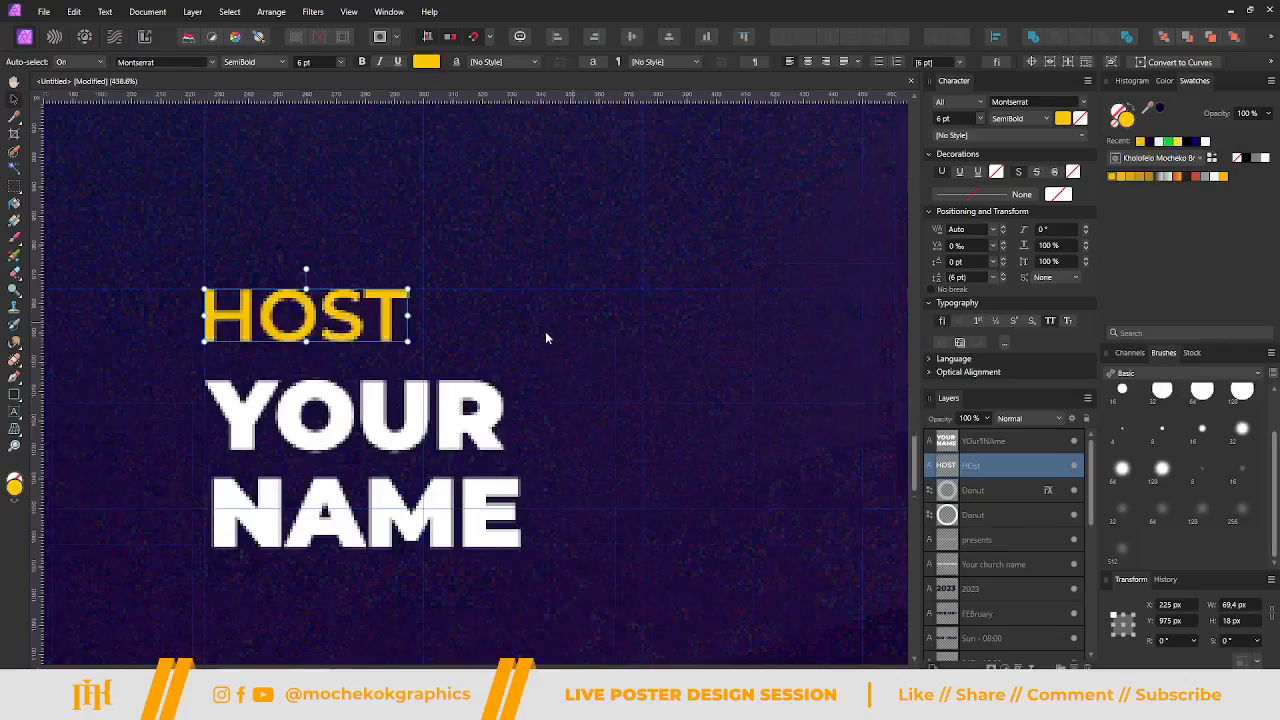
{"action": "scroll", "coordinate": [548, 335], "scroll_direction": "down", "scroll_amount": 7}
{"action": "scroll", "coordinate": [541, 343], "scroll_direction": "right", "scroll_amount": 2}
{"action": "left_click", "coordinate": [318, 373]}
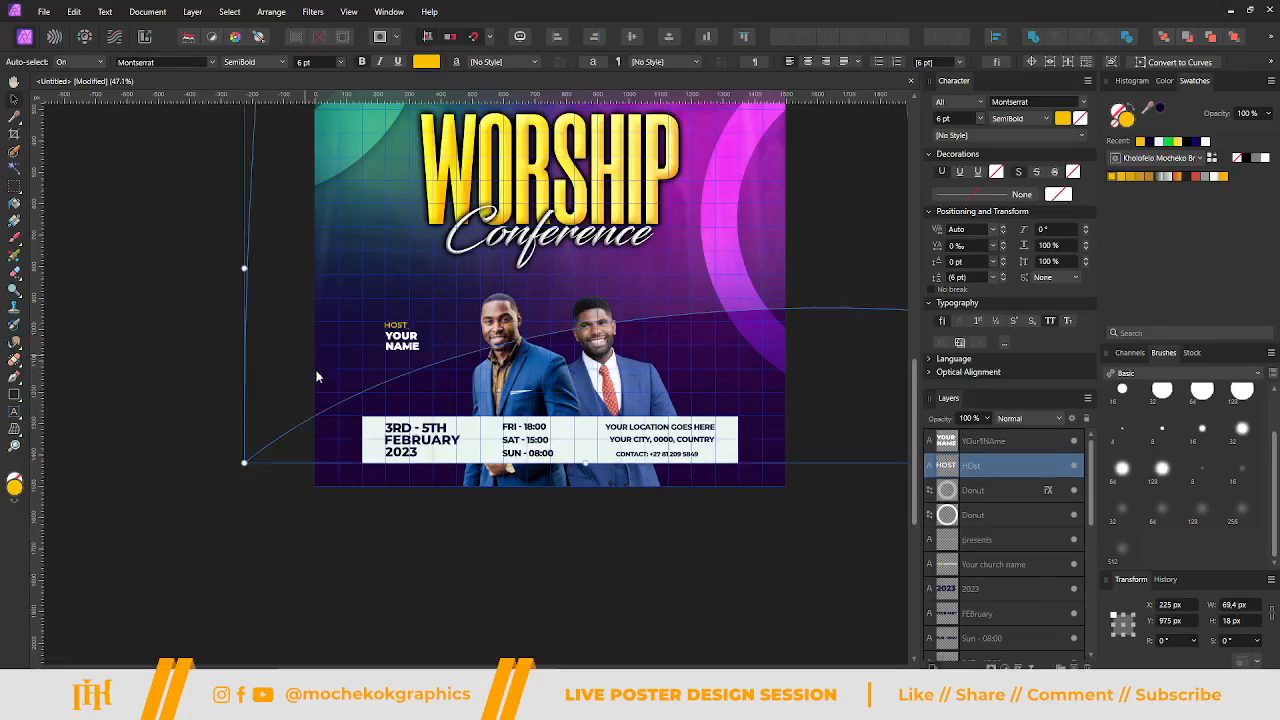
{"action": "left_click", "coordinate": [426, 407]}
Duplicate the HOST and YOUR NAME texts to the right of the second speaker at about X 1167, Y 975 px.
{"action": "scroll", "coordinate": [426, 407], "scroll_direction": "up", "scroll_amount": 4}
{"action": "scroll", "coordinate": [400, 505], "scroll_direction": "down", "scroll_amount": 1}
{"action": "left_click", "coordinate": [380, 500]}
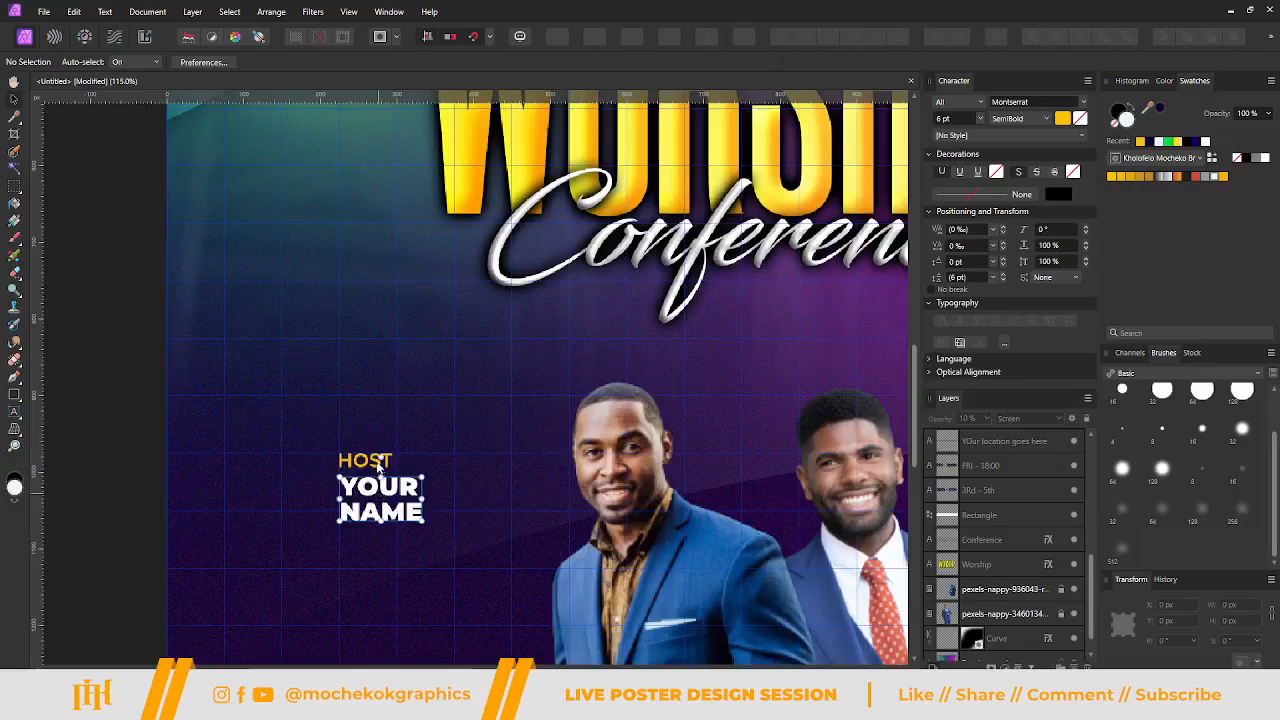
{"action": "left_click", "coordinate": [374, 464], "text": "shift"}
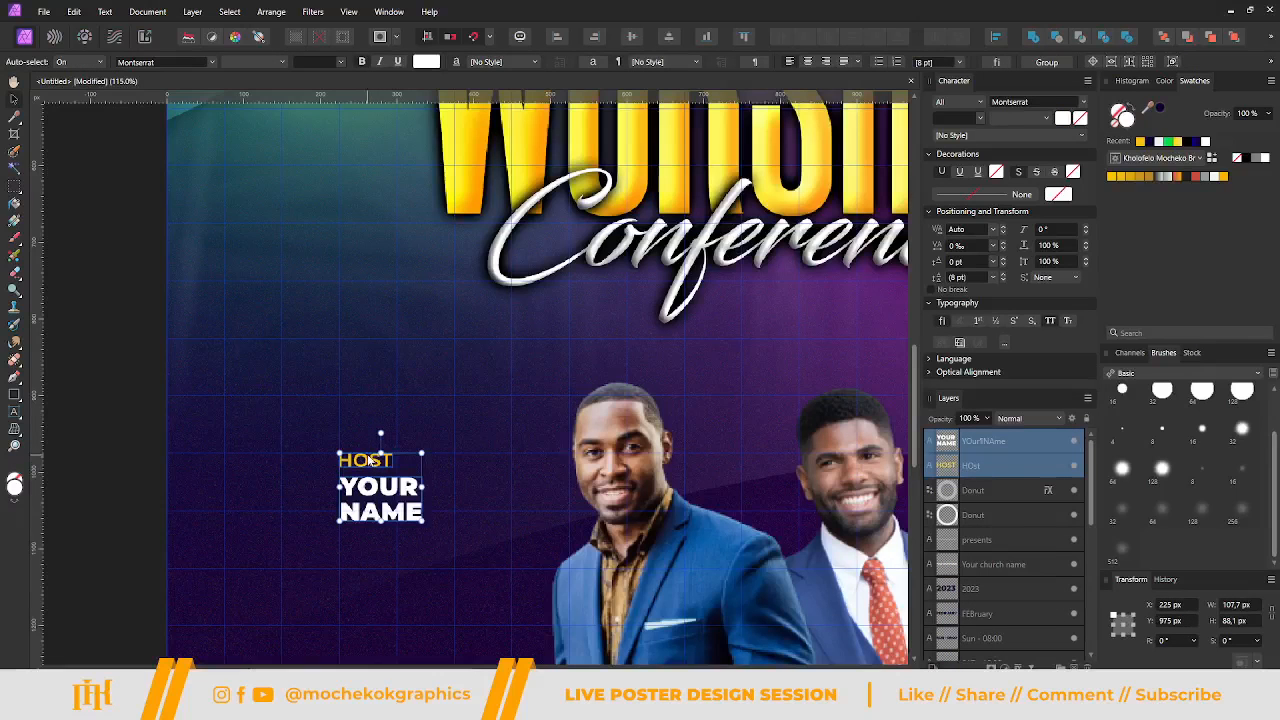
{"action": "scroll", "coordinate": [373, 462], "scroll_direction": "right", "scroll_amount": 3}
{"action": "scroll", "coordinate": [266, 460], "scroll_direction": "down", "scroll_amount": 1}
{"action": "left_click_drag", "start_coordinate": [220, 478], "coordinate": [790, 482]}
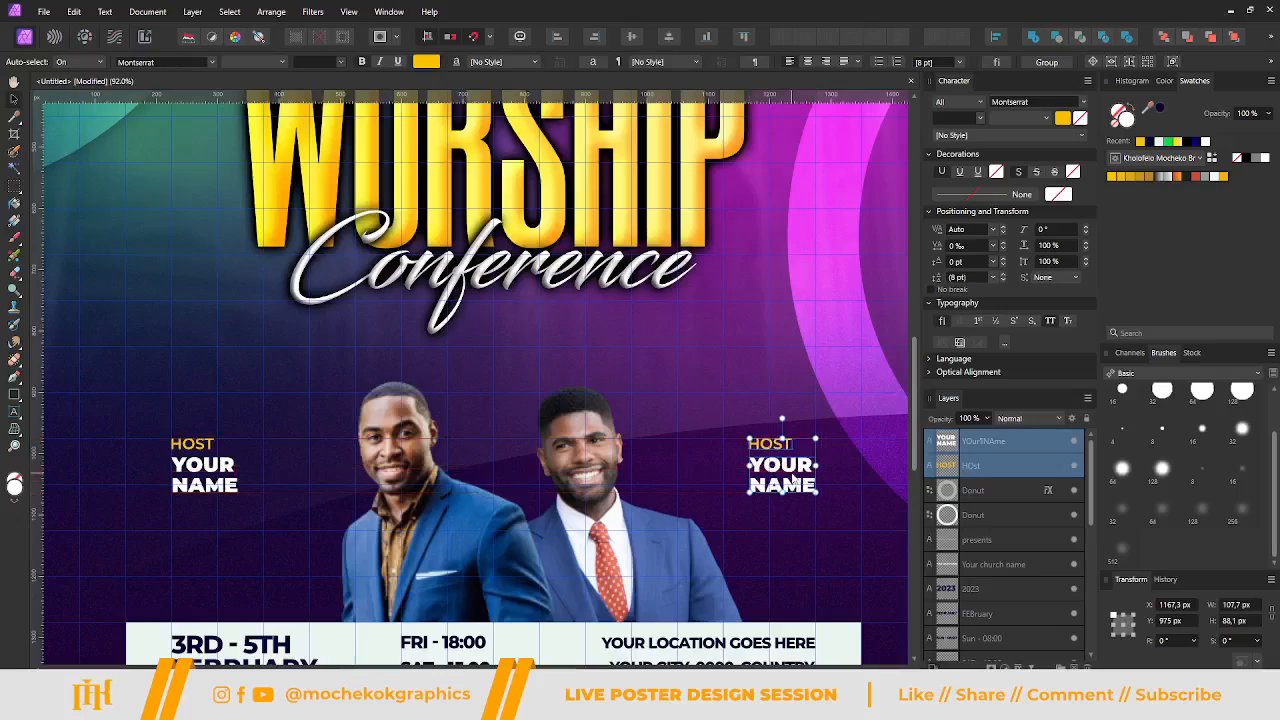
Right-align the text of the copied HOST and YOUR NAME block and line up the right edges of both objects.
{"action": "scroll", "coordinate": [785, 485], "scroll_direction": "down", "scroll_amount": 3}
{"action": "scroll", "coordinate": [772, 495], "scroll_direction": "down", "scroll_amount": 1}
{"action": "scroll", "coordinate": [772, 495], "scroll_direction": "up", "scroll_amount": 2}
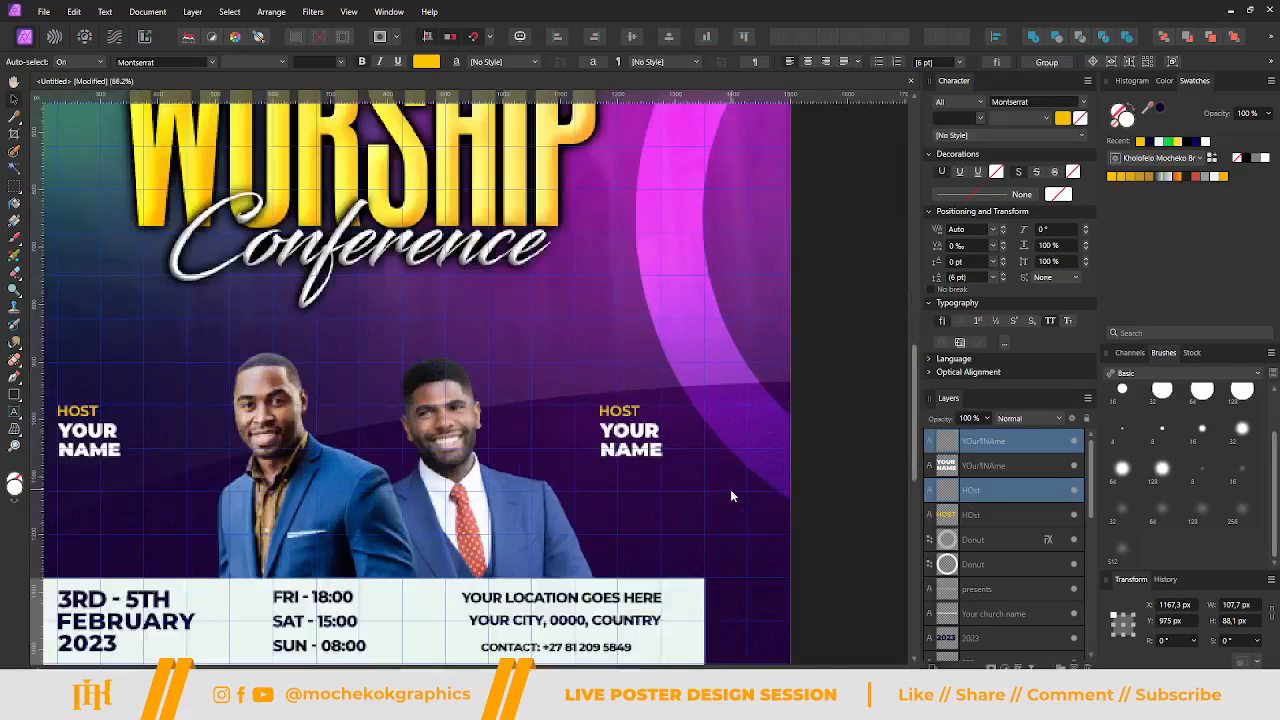
{"action": "scroll", "coordinate": [600, 477], "scroll_direction": "left", "scroll_amount": 1}
{"action": "scroll", "coordinate": [646, 449], "scroll_direction": "up", "scroll_amount": 4}
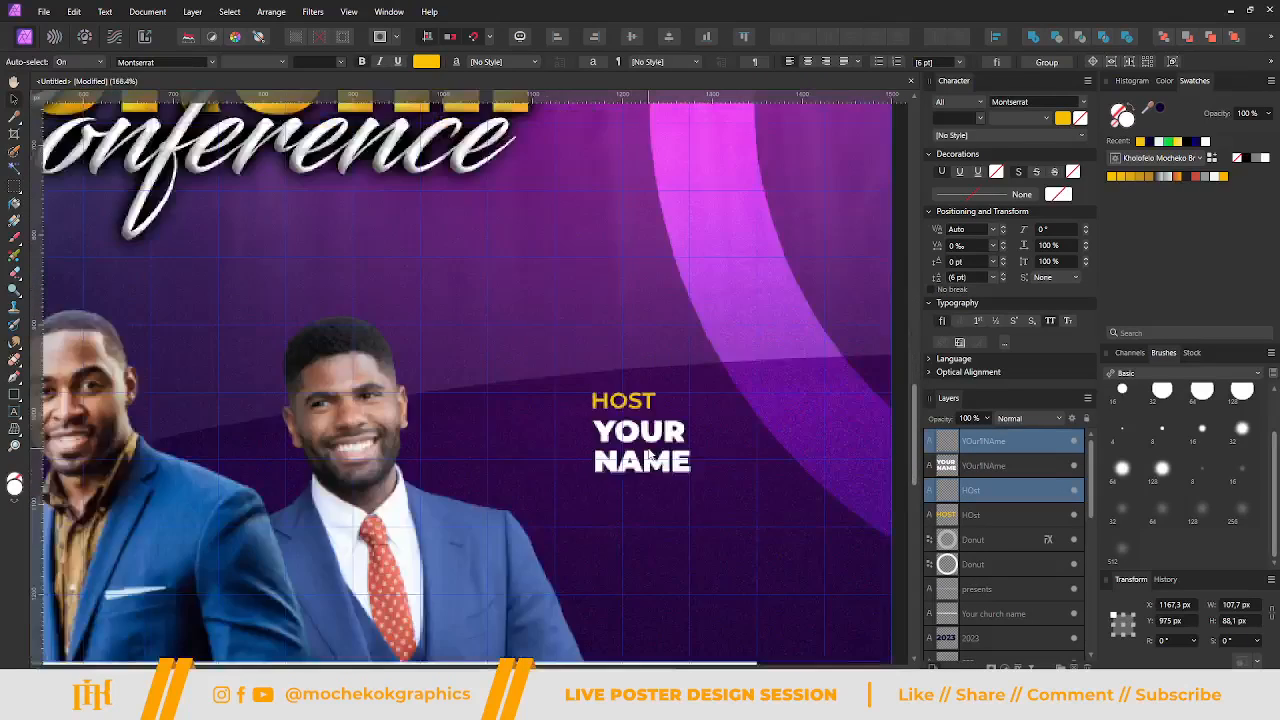
{"action": "left_click", "coordinate": [650, 419]}
{"action": "left_click", "coordinate": [645, 395]}
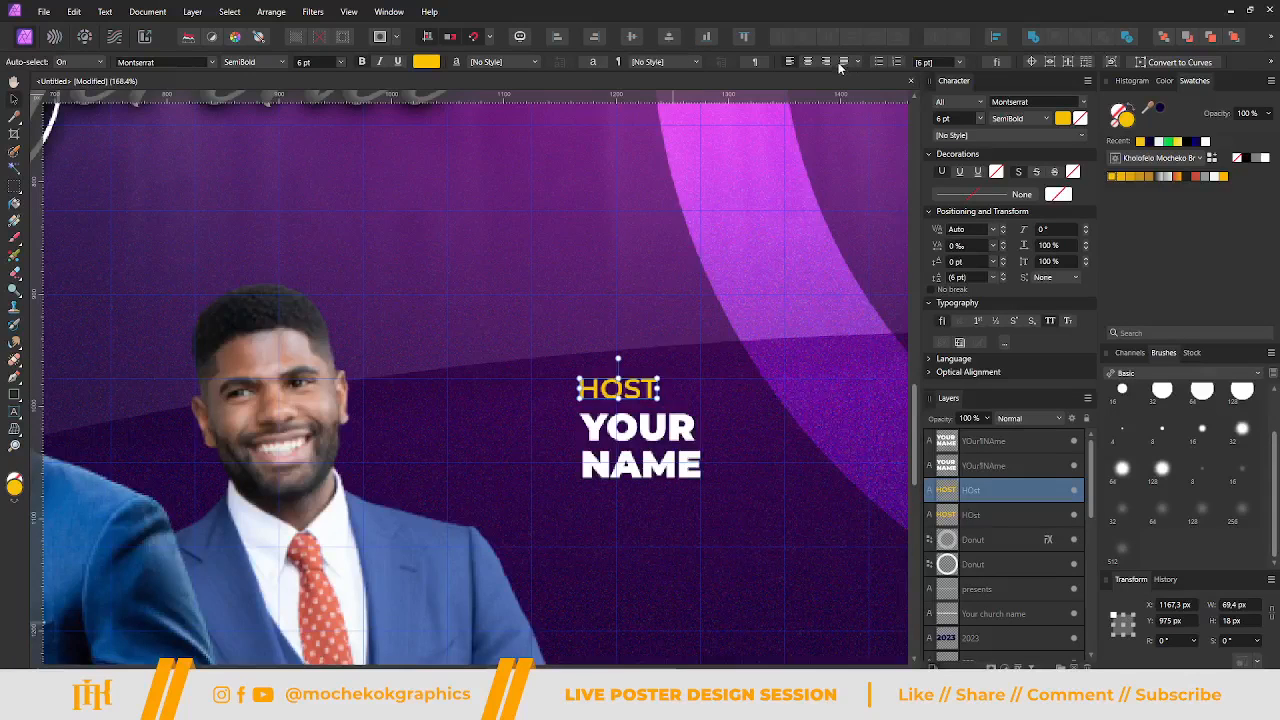
{"action": "left_click", "coordinate": [636, 433], "text": "shift"}
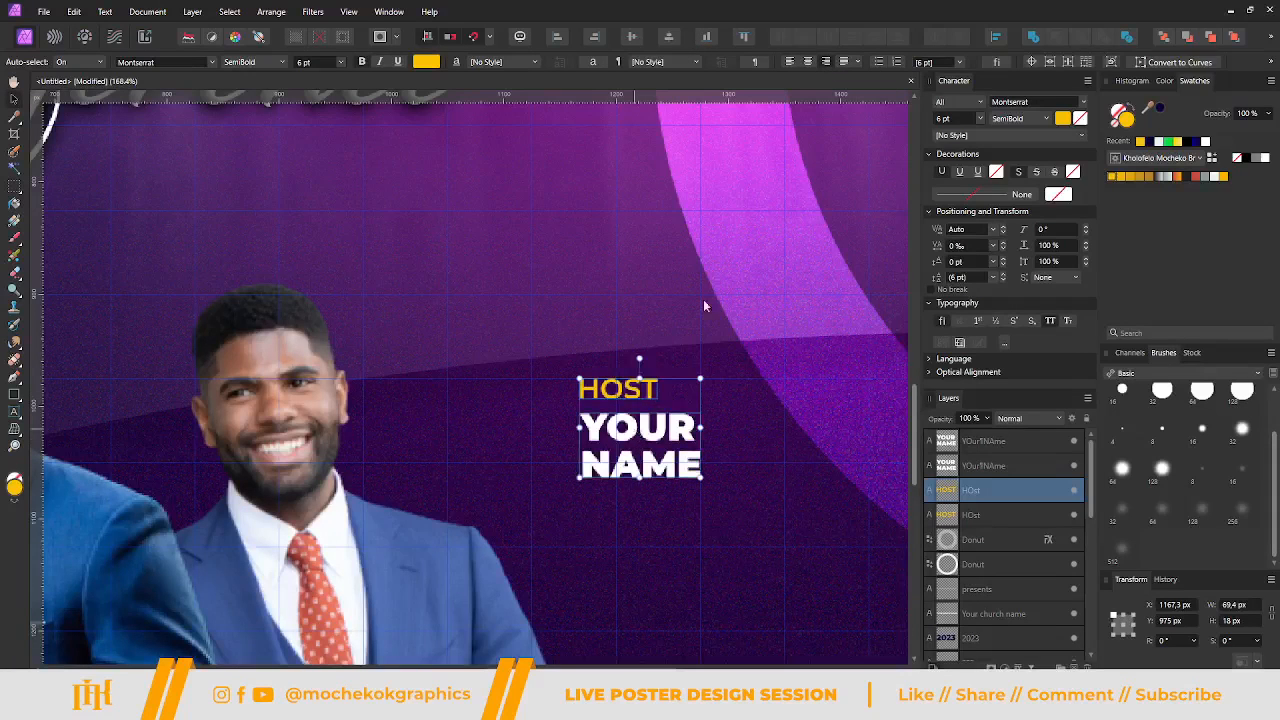
{"action": "left_click", "coordinate": [752, 64]}
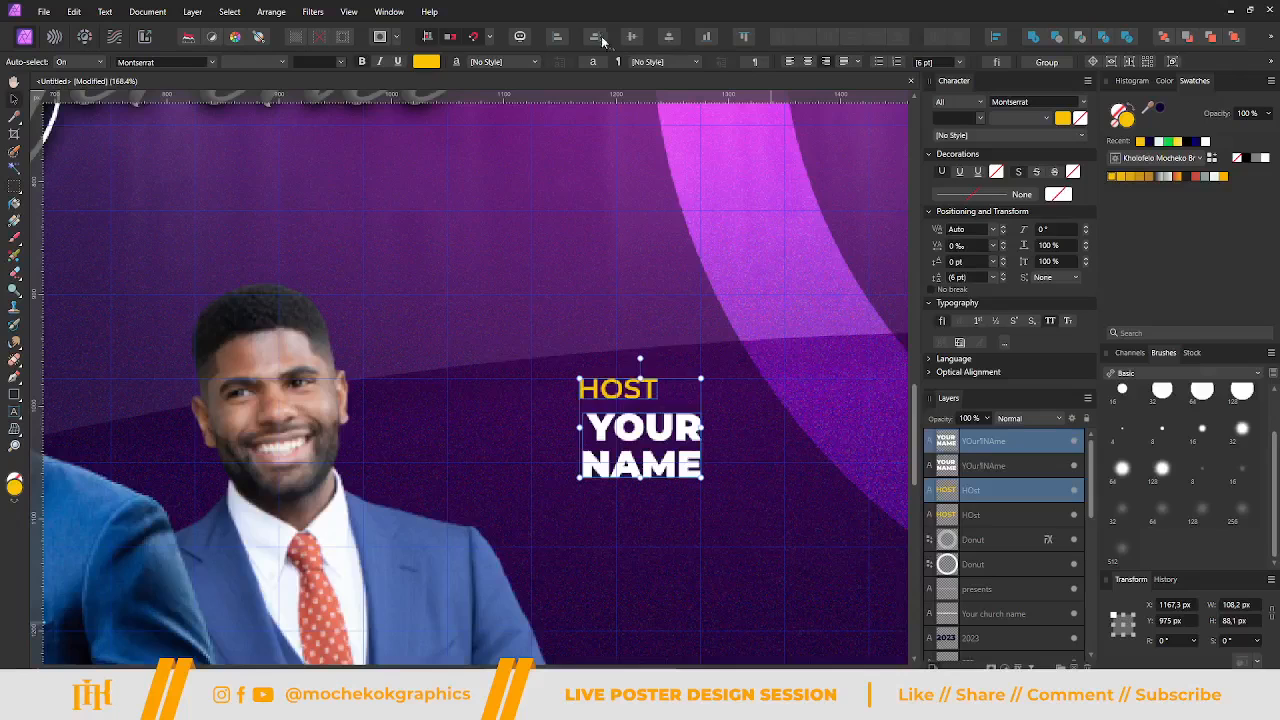
Change the copied block beside the second speaker to read GUEST, with GUEST NAME on two lines below it.
{"action": "left_click", "coordinate": [670, 393]}
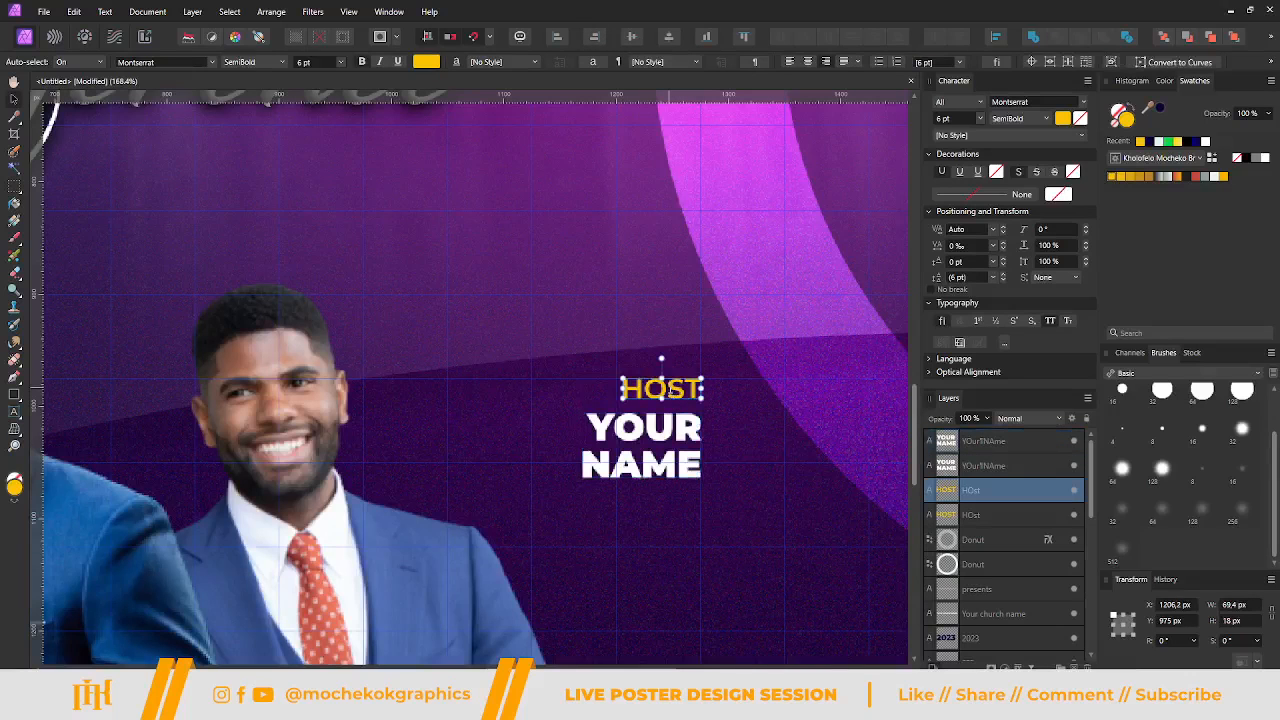
{"action": "double_click", "coordinate": [670, 393]}
{"action": "type", "text": "Guest"}
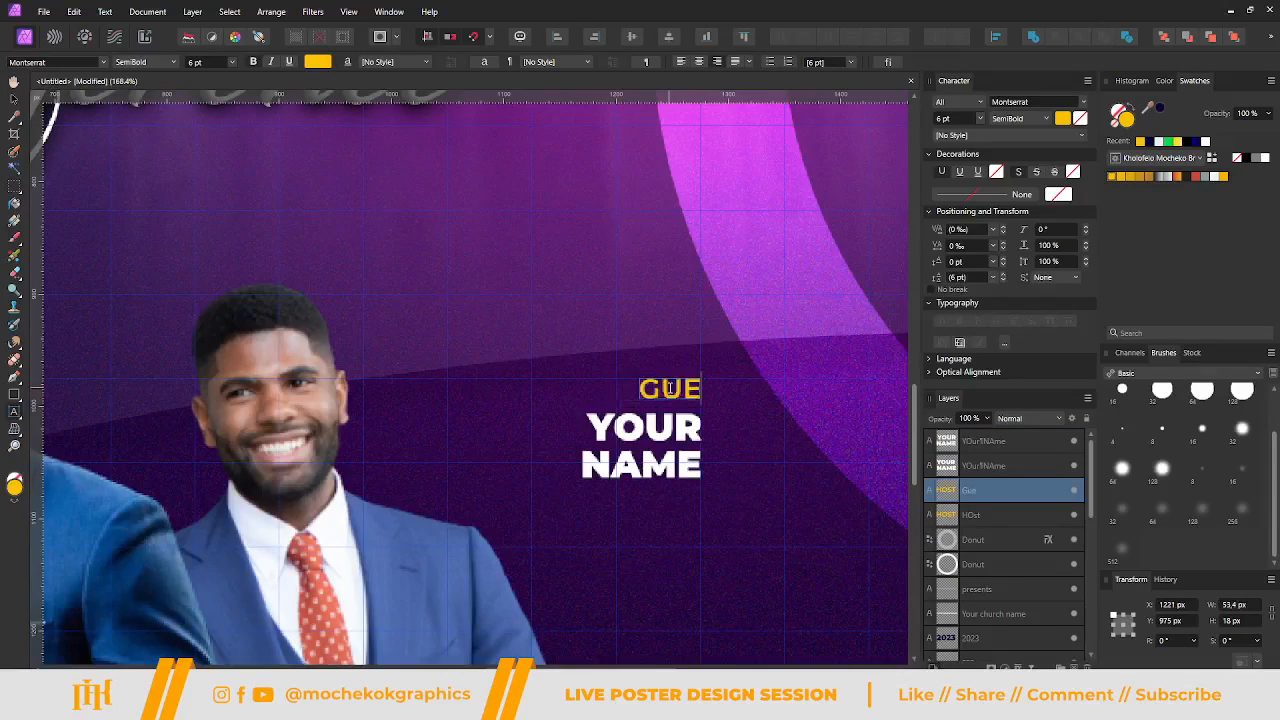
{"action": "left_click", "coordinate": [672, 432]}
{"action": "left_click_drag", "start_coordinate": [702, 428], "coordinate": [548, 432]}
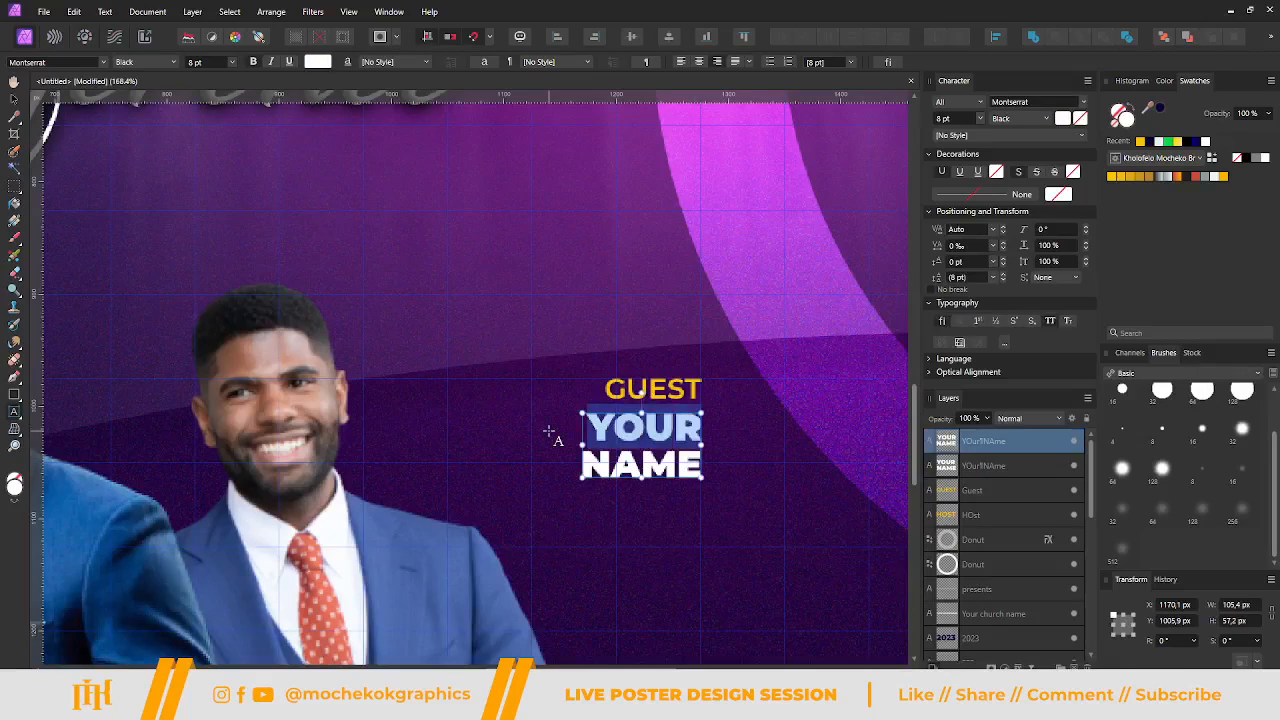
{"action": "type", "text": "Guest"}
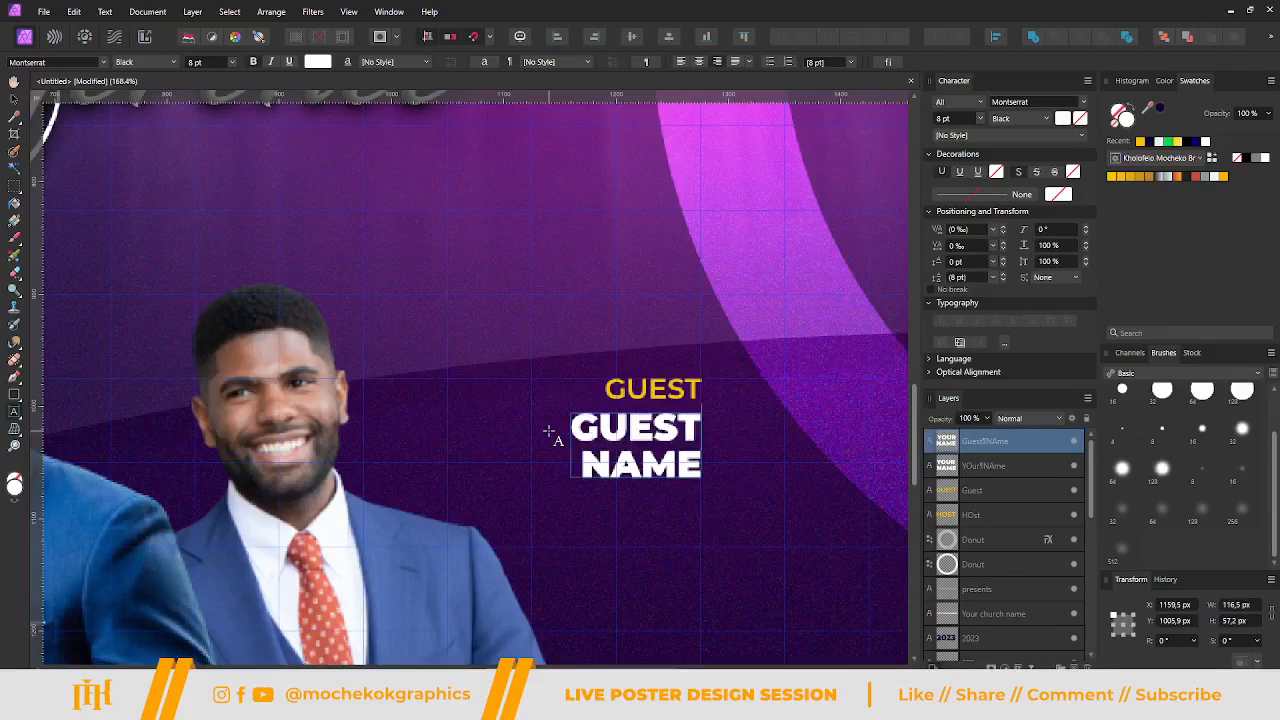
{"action": "key", "text": "Escape"}
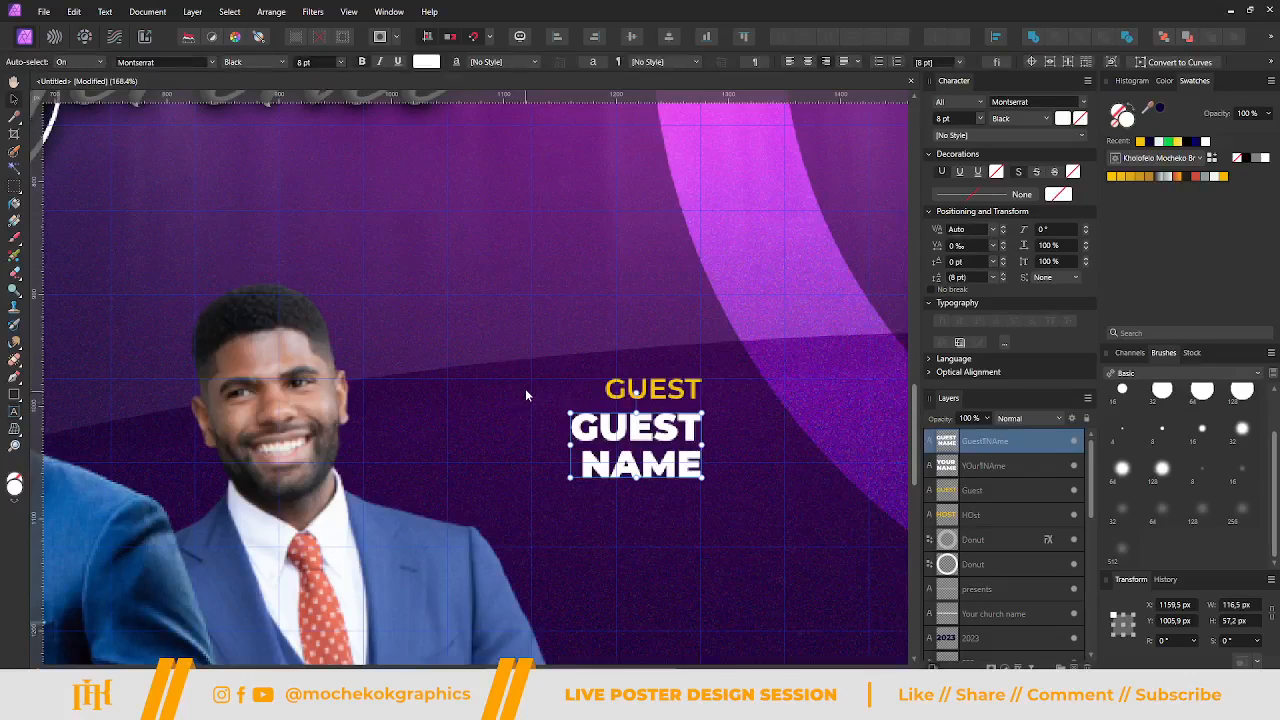
Deselect the GUEST NAME text so that nothing on the poster remains selected.
{"action": "scroll", "coordinate": [525, 388], "scroll_direction": "down", "scroll_amount": 5}
{"action": "scroll", "coordinate": [452, 380], "scroll_direction": "down", "scroll_amount": 3}
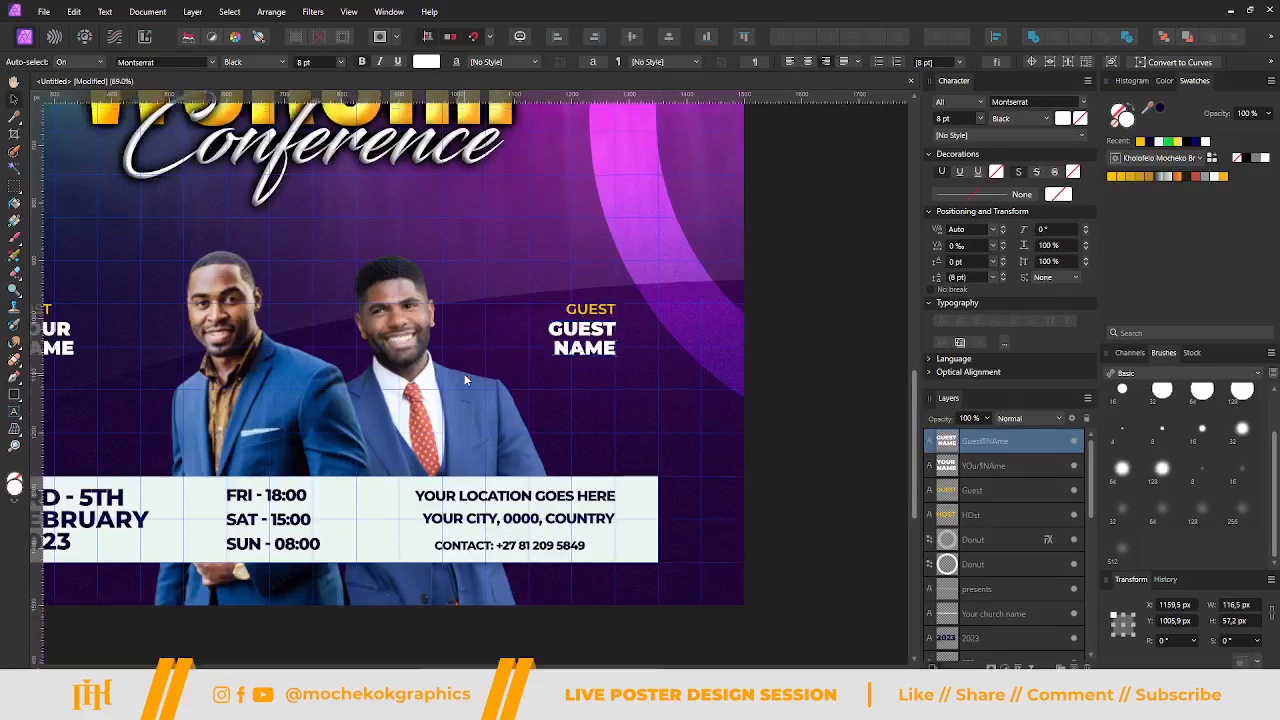
{"action": "scroll", "coordinate": [476, 384], "scroll_direction": "left", "scroll_amount": 1}
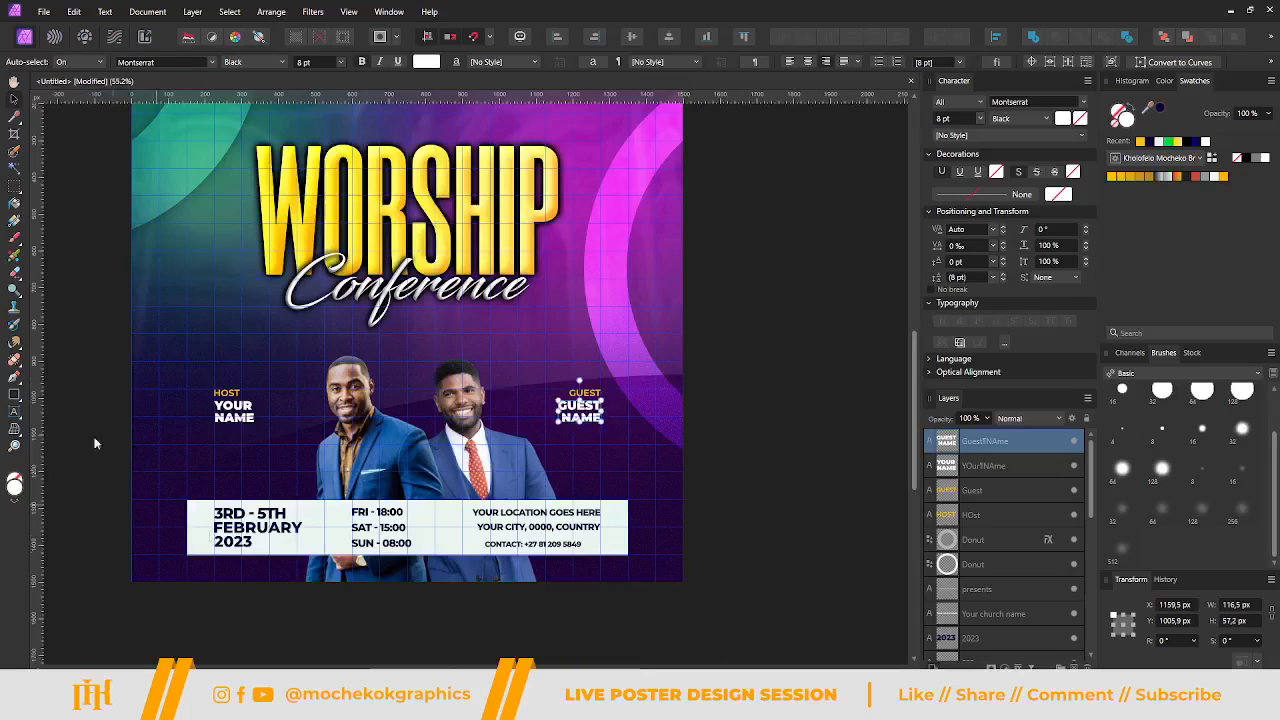
{"action": "left_click", "coordinate": [552, 433]}
{"action": "scroll", "coordinate": [552, 433], "scroll_direction": "down", "scroll_amount": 1}
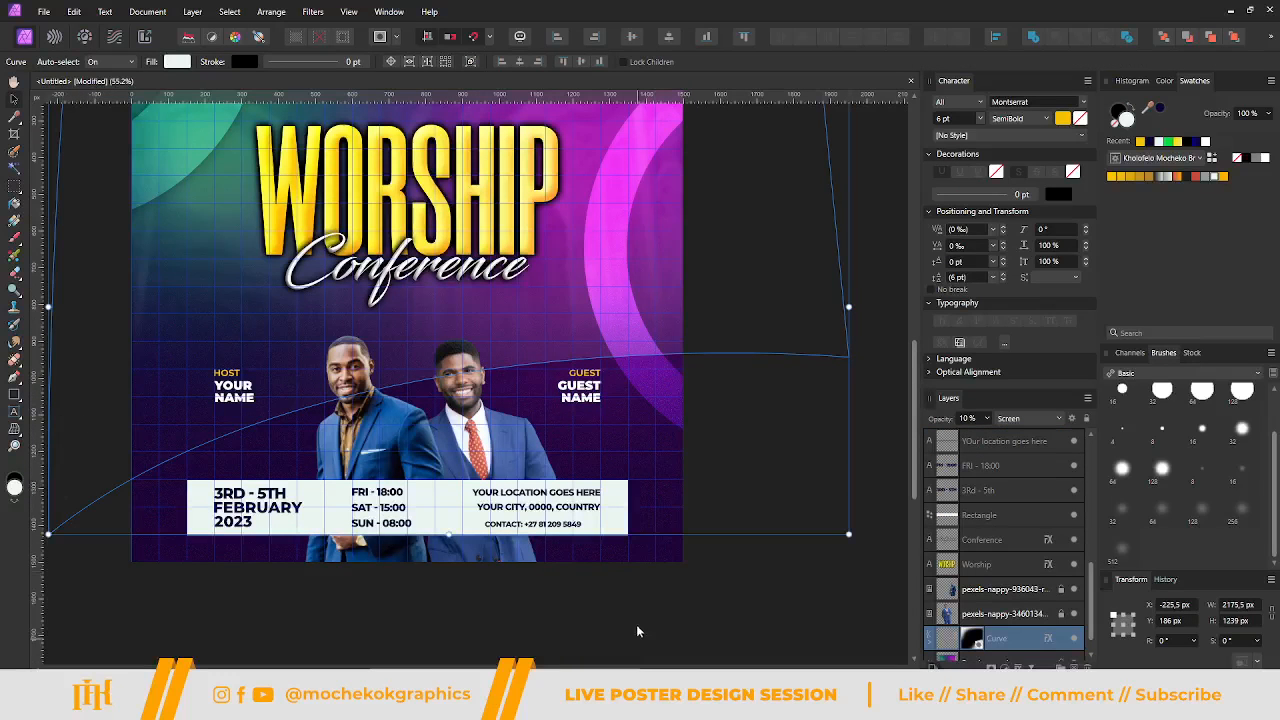
{"action": "left_click", "coordinate": [628, 570]}
Draw a white 15 px circle with the Ellipse tool near the poster's left edge at X 75, Y 600 px.
{"action": "scroll", "coordinate": [660, 530], "scroll_direction": "up", "scroll_amount": 3}
{"action": "scroll", "coordinate": [660, 530], "scroll_direction": "left", "scroll_amount": 1}
{"action": "scroll", "coordinate": [171, 420], "scroll_direction": "up", "scroll_amount": 3}
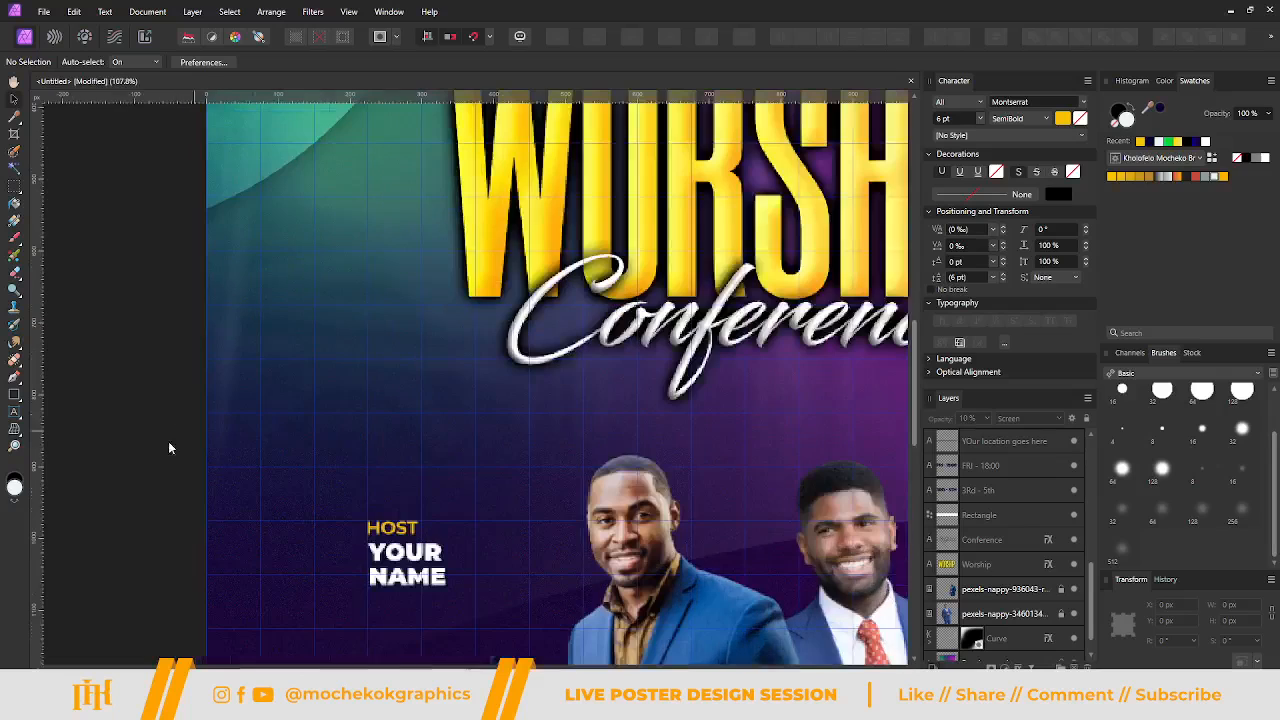
{"action": "left_click", "coordinate": [14, 393]}
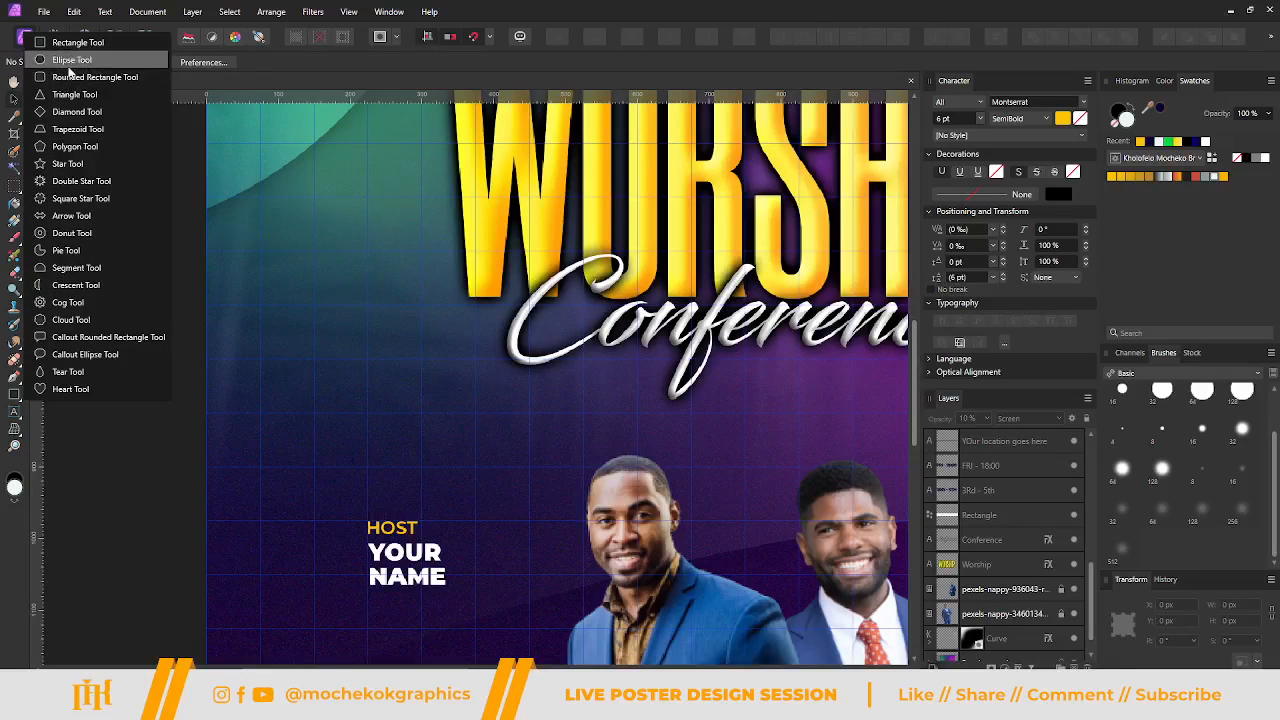
{"action": "left_click", "coordinate": [70, 59]}
{"action": "scroll", "coordinate": [201, 252], "scroll_direction": "up", "scroll_amount": 2}
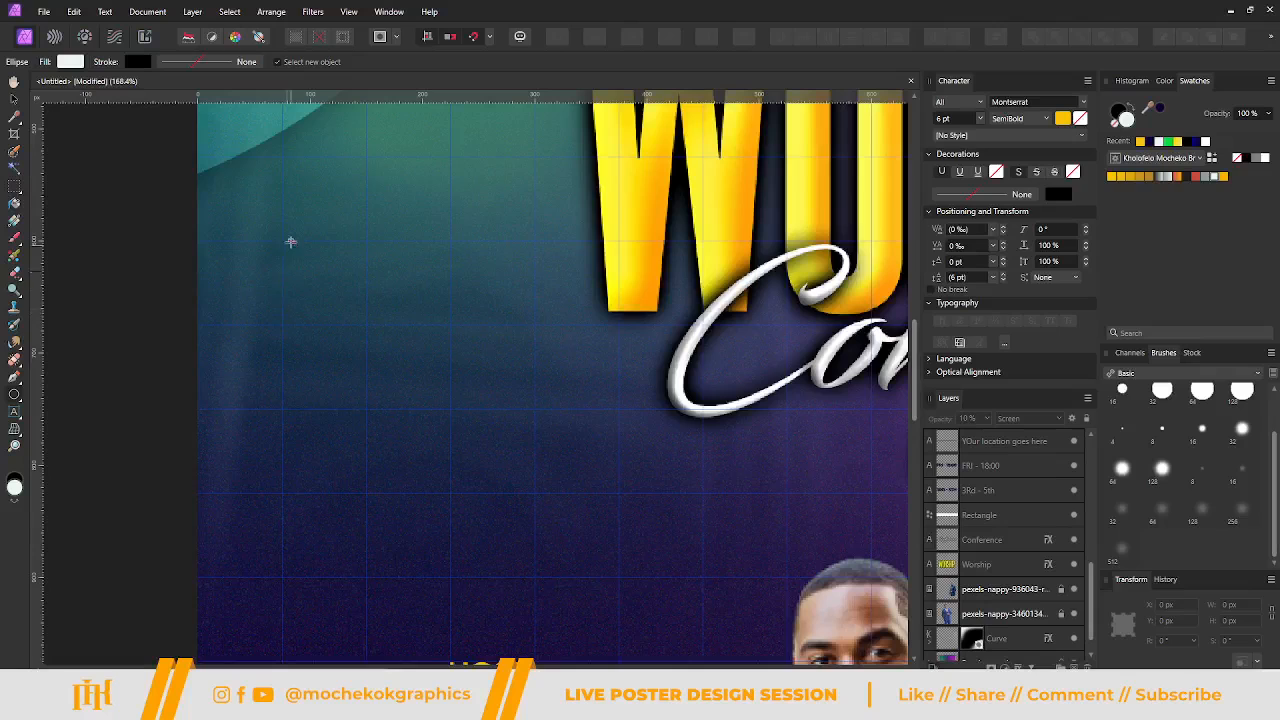
{"action": "left_click_drag", "start_coordinate": [284, 241], "coordinate": [290, 251]}
{"action": "scroll", "coordinate": [299, 274], "scroll_direction": "up", "scroll_amount": 3}
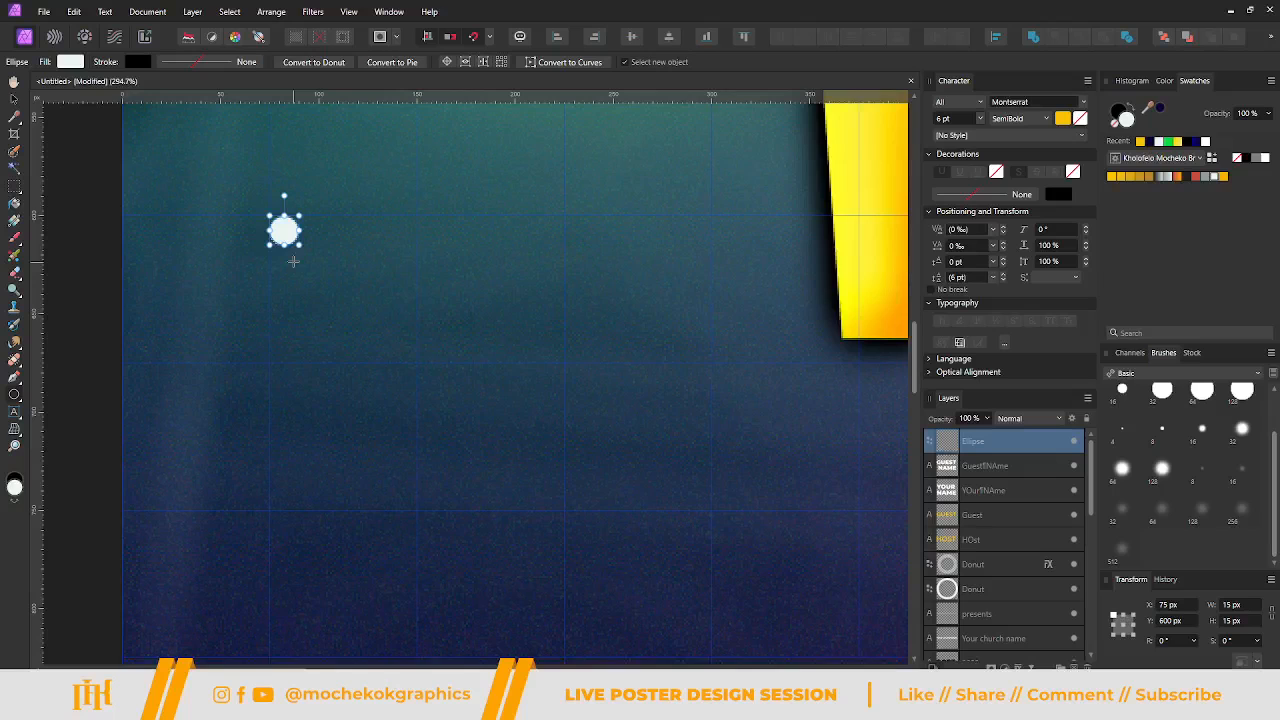
{"action": "scroll", "coordinate": [312, 273], "scroll_direction": "down", "scroll_amount": 1}
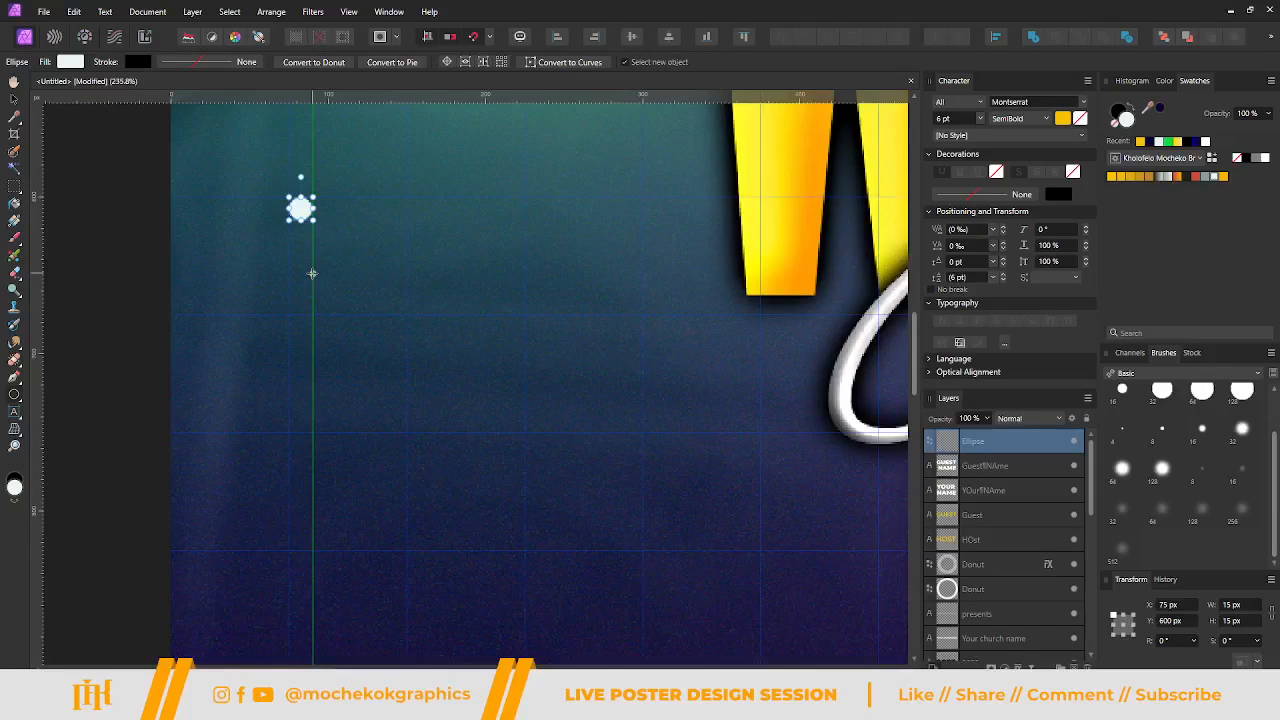
Duplicate the circle straight downward at 21 px intervals to make a column of eight circles.
{"action": "scroll", "coordinate": [312, 273], "scroll_direction": "up", "scroll_amount": 2}
{"action": "key", "text": "v"}
{"action": "left_click_drag", "start_coordinate": [298, 288], "coordinate": [298, 338]}
{"action": "left_click_drag", "start_coordinate": [298, 391], "coordinate": [307, 532]}
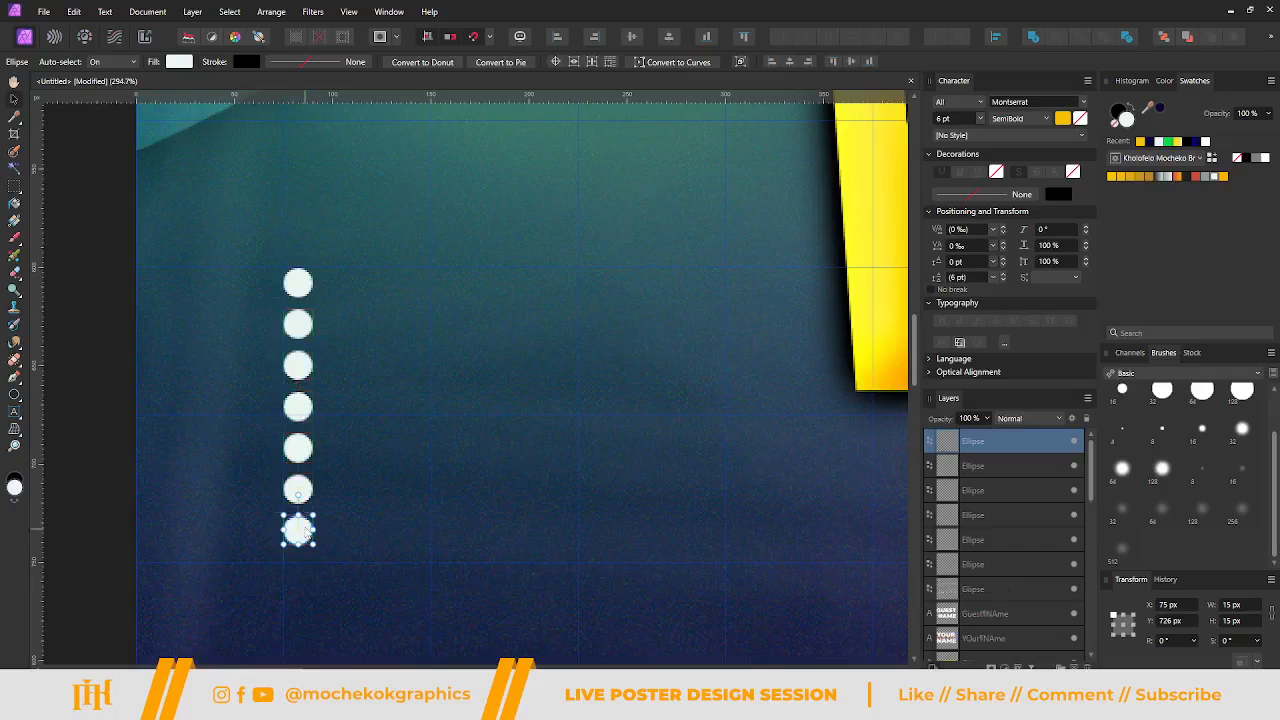
{"action": "key", "text": "ctrl+j"}
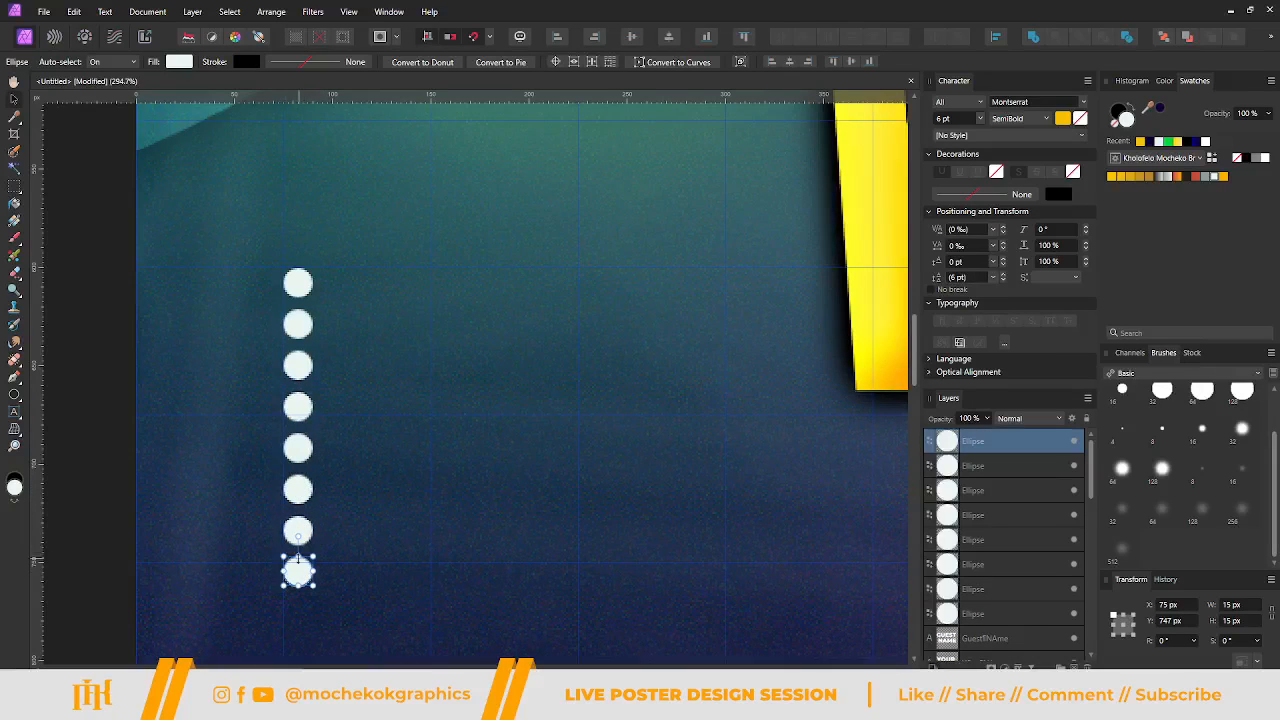
Lower the last circle until the column is 186 px tall, and space all eight circles evenly in the vertical direction.
{"action": "scroll", "coordinate": [300, 534], "scroll_direction": "down", "scroll_amount": 4}
{"action": "scroll", "coordinate": [303, 423], "scroll_direction": "down", "scroll_amount": 2}
{"action": "left_click_drag", "start_coordinate": [300, 395], "coordinate": [297, 419]}
{"action": "left_click", "coordinate": [297, 358], "text": "shift"}
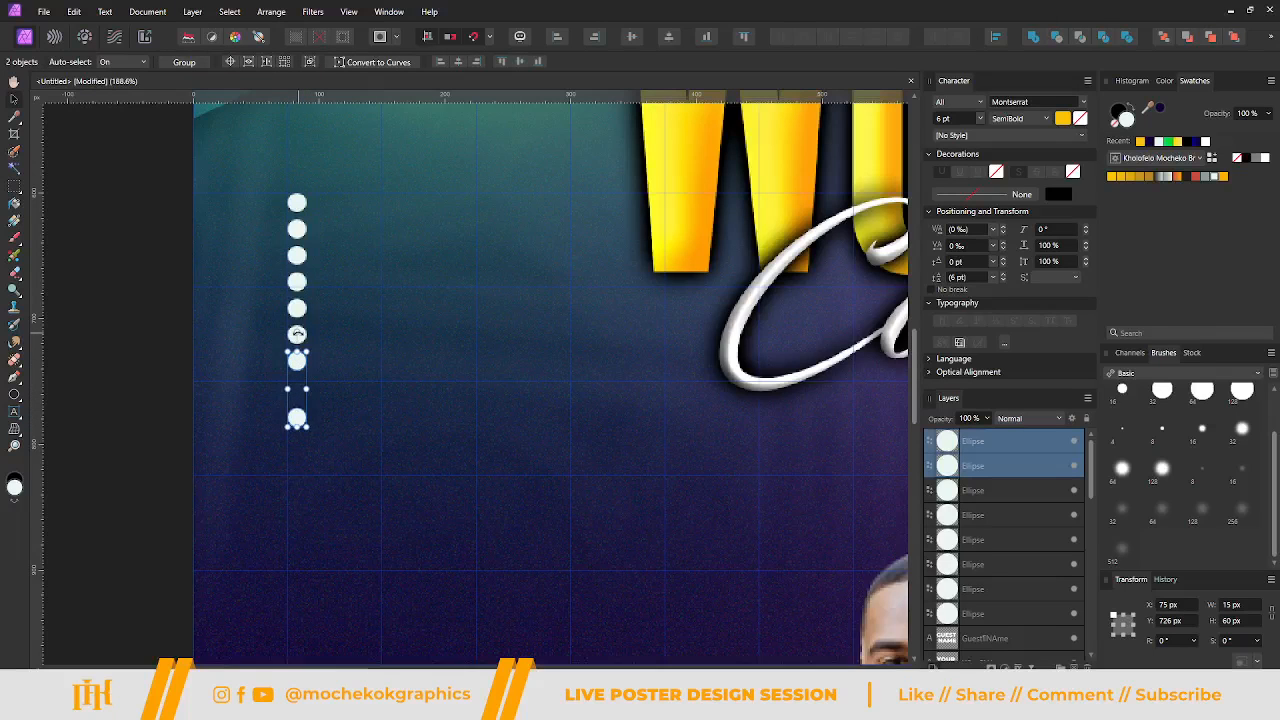
{"action": "left_click", "coordinate": [303, 336], "text": "shift"}
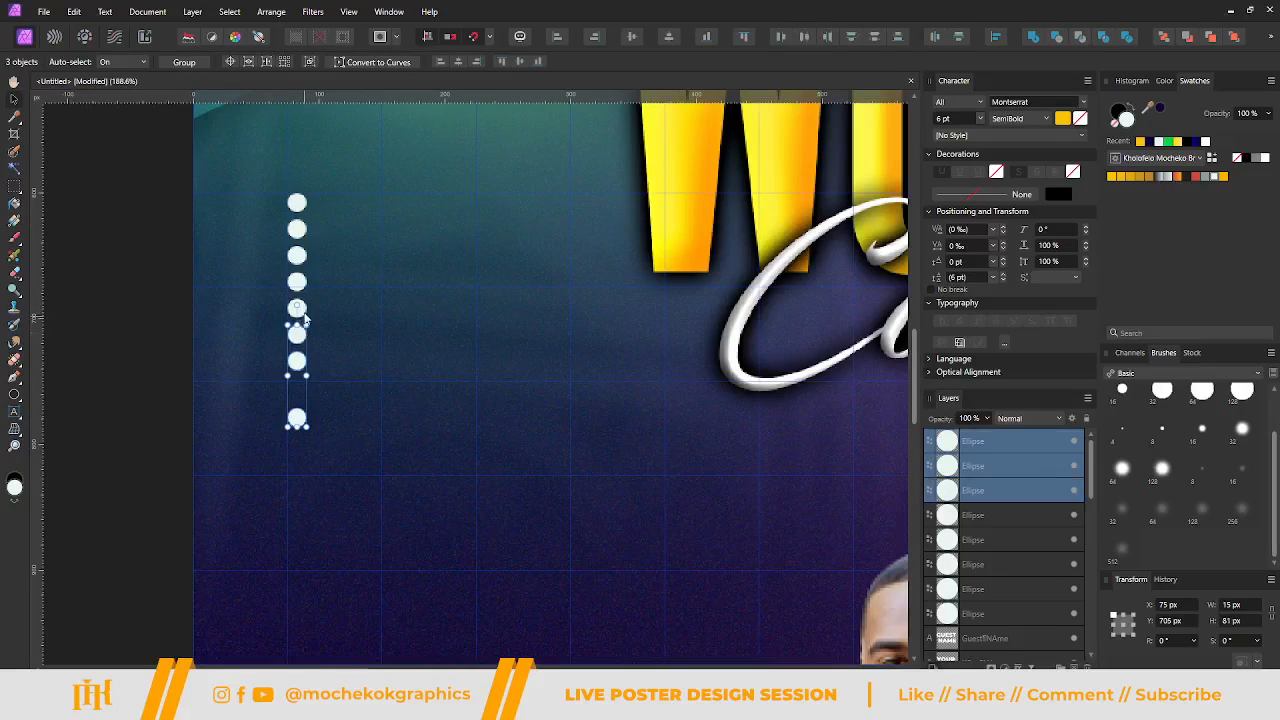
{"action": "left_click", "coordinate": [303, 309], "text": "shift"}
{"action": "left_click", "coordinate": [303, 283], "text": "shift"}
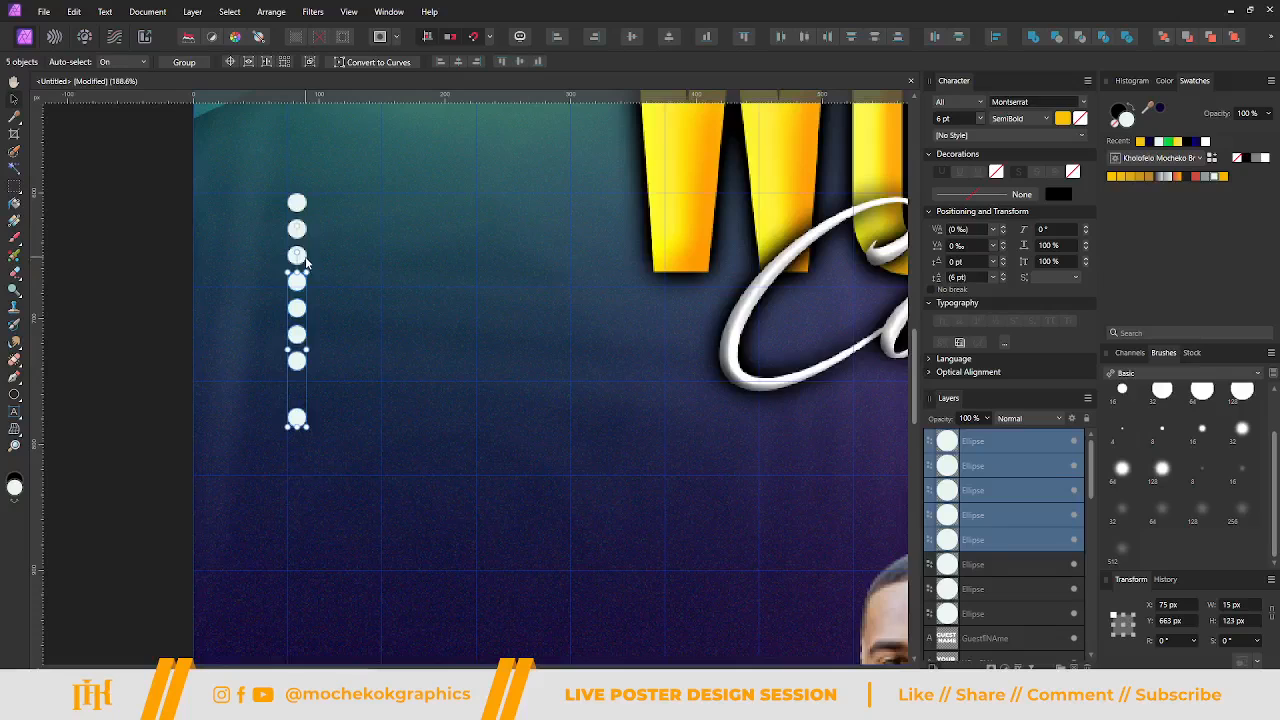
{"action": "left_click", "coordinate": [300, 257], "text": "shift"}
{"action": "left_click", "coordinate": [303, 232], "text": "shift"}
{"action": "left_click", "coordinate": [303, 205], "text": "shift"}
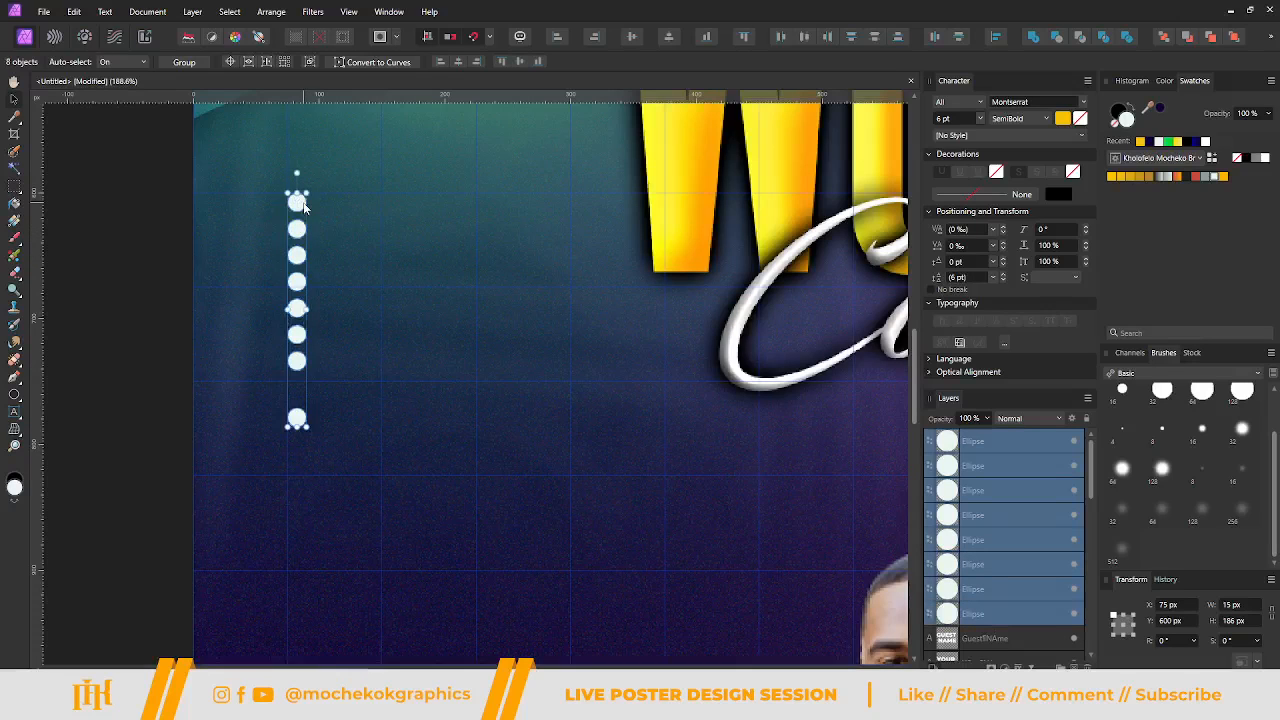
{"action": "left_click", "coordinate": [874, 38]}
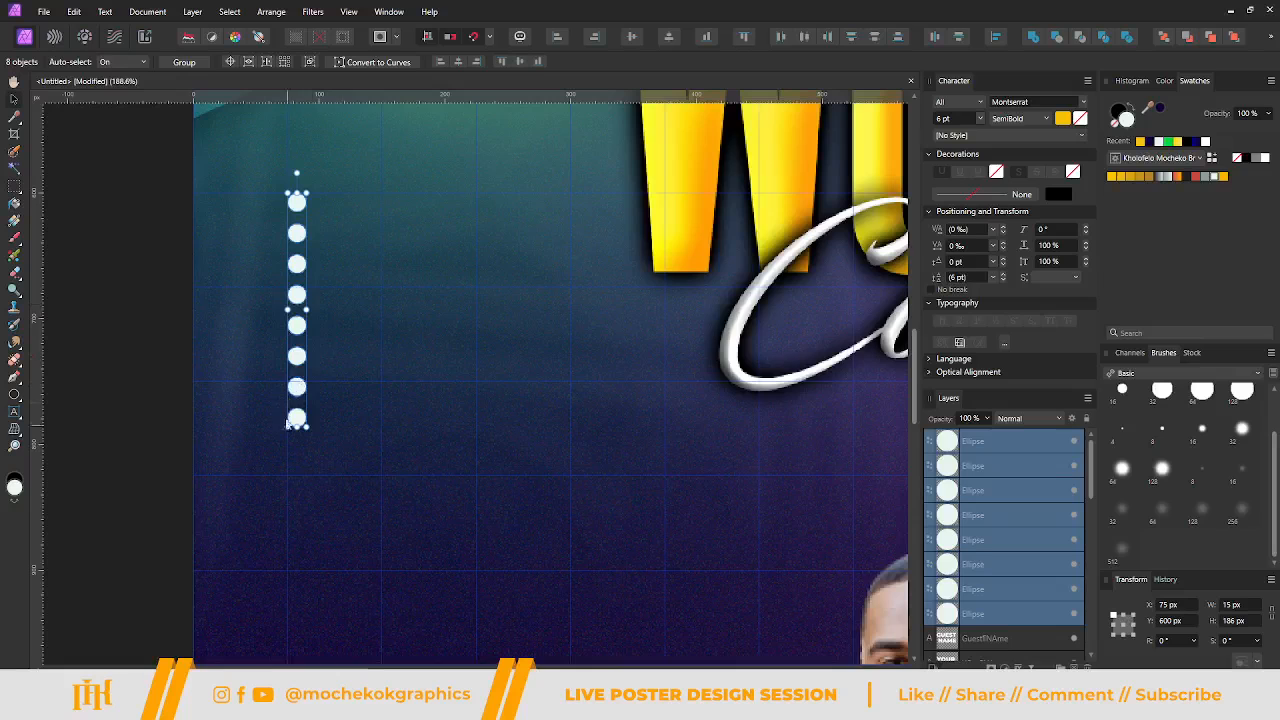
Move the column of eight circles straight down to Y 675 px.
{"action": "scroll", "coordinate": [290, 425], "scroll_direction": "down", "scroll_amount": 2}
{"action": "left_click_drag", "start_coordinate": [300, 330], "coordinate": [301, 424]}
{"action": "scroll", "coordinate": [303, 424], "scroll_direction": "down", "scroll_amount": 8}
{"action": "scroll", "coordinate": [304, 424], "scroll_direction": "up", "scroll_amount": 4}
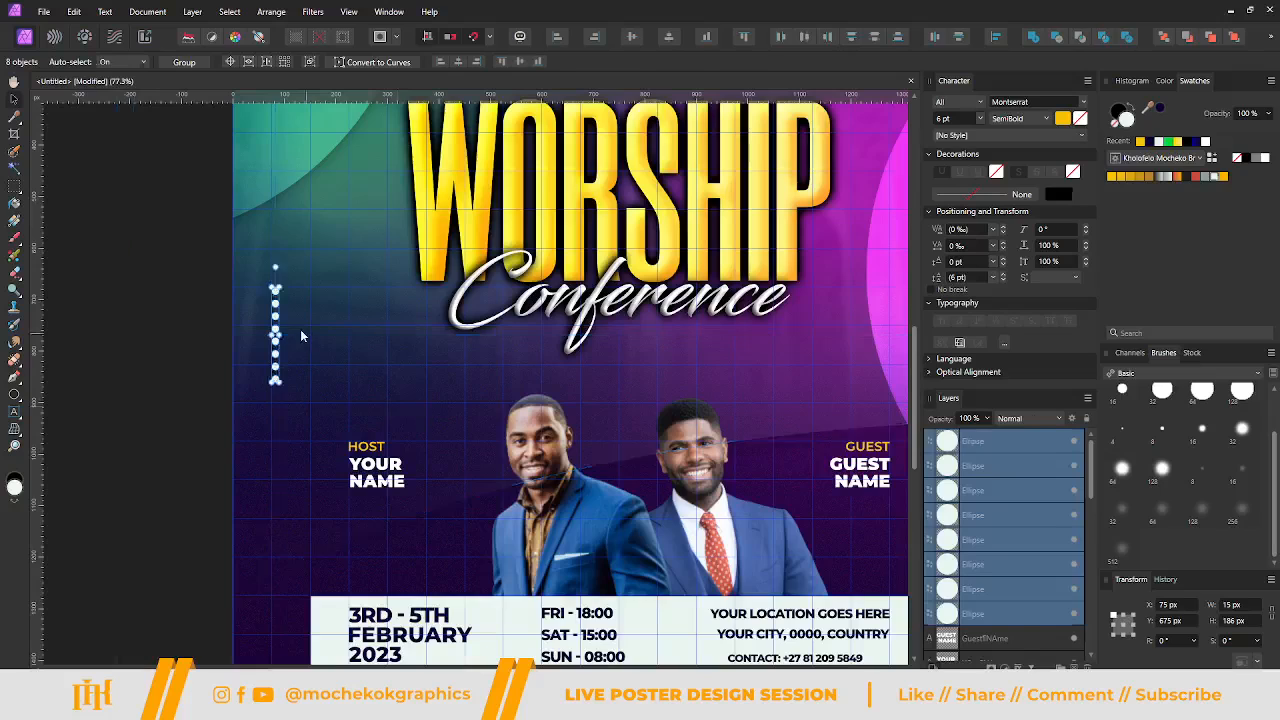
Group the eight circles, set the group's opacity to 50%, and deselect it.
{"action": "key", "text": "ctrl+g"}
{"action": "scroll", "coordinate": [302, 337], "scroll_direction": "up", "scroll_amount": 5}
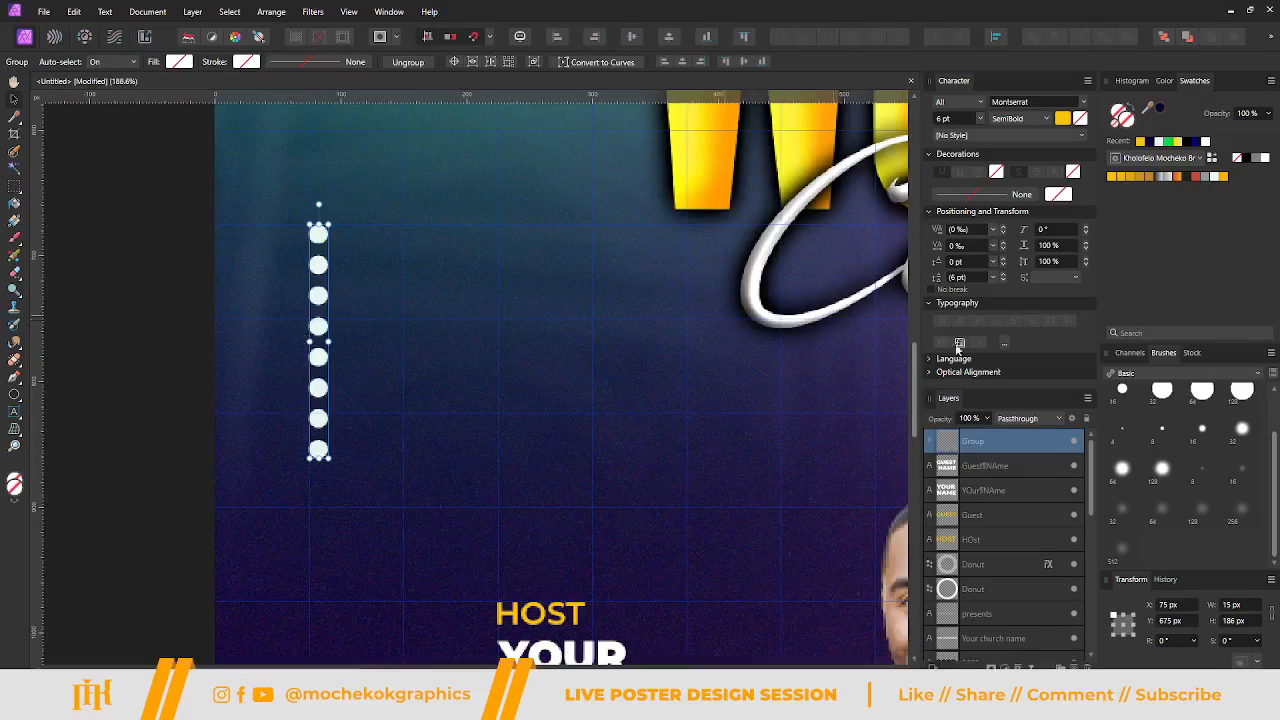
{"action": "key", "text": "6"}
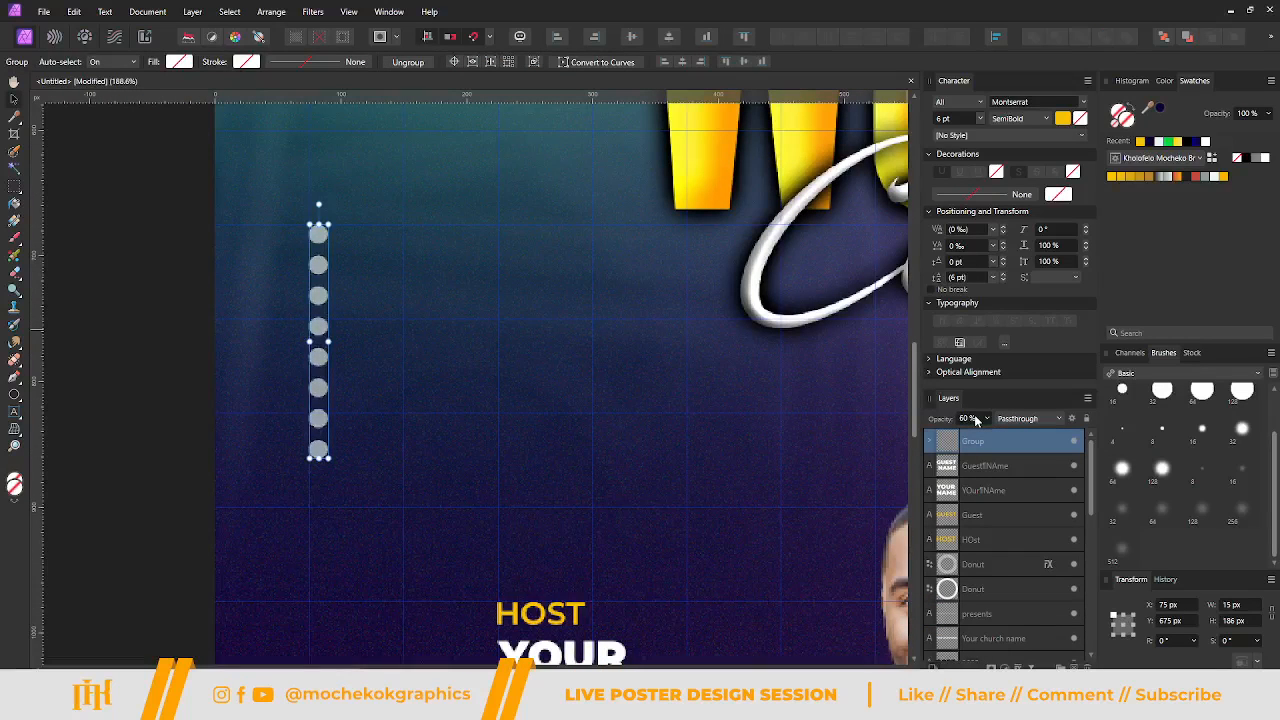
{"action": "left_click", "coordinate": [306, 366]}
{"action": "scroll", "coordinate": [312, 372], "scroll_direction": "down", "scroll_amount": 7}
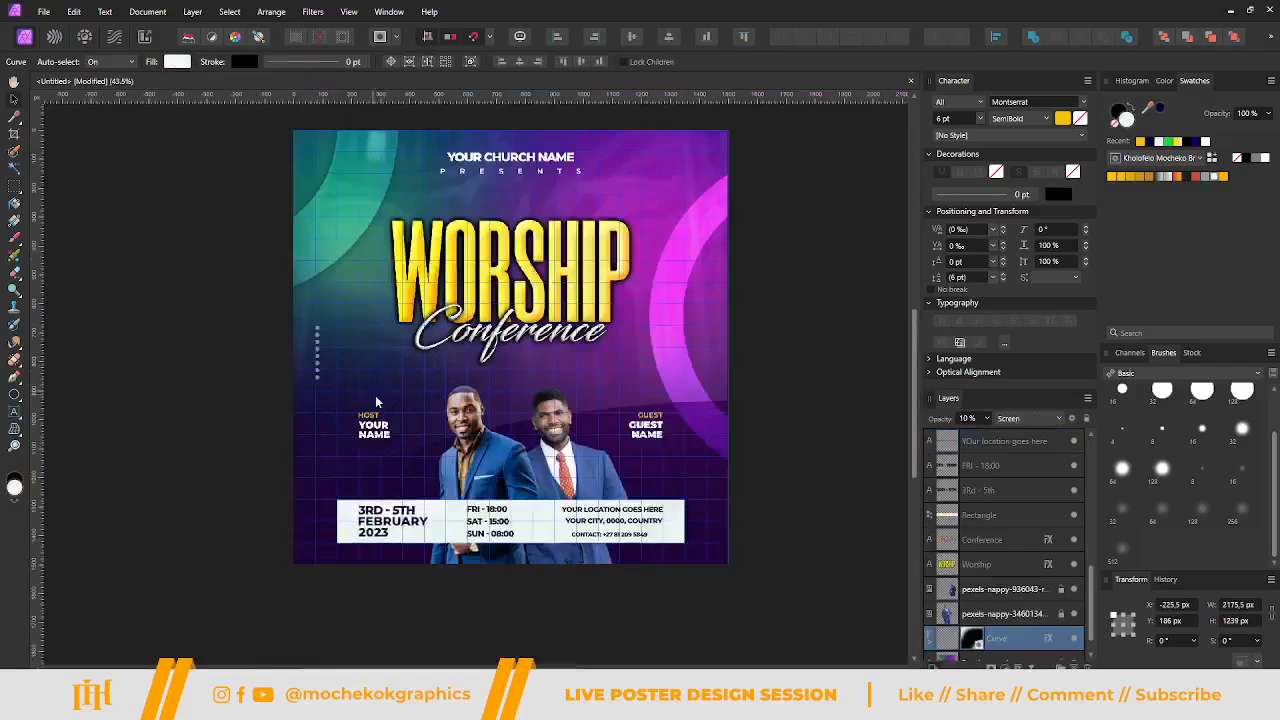
{"action": "scroll", "coordinate": [372, 398], "scroll_direction": "up", "scroll_amount": 1}
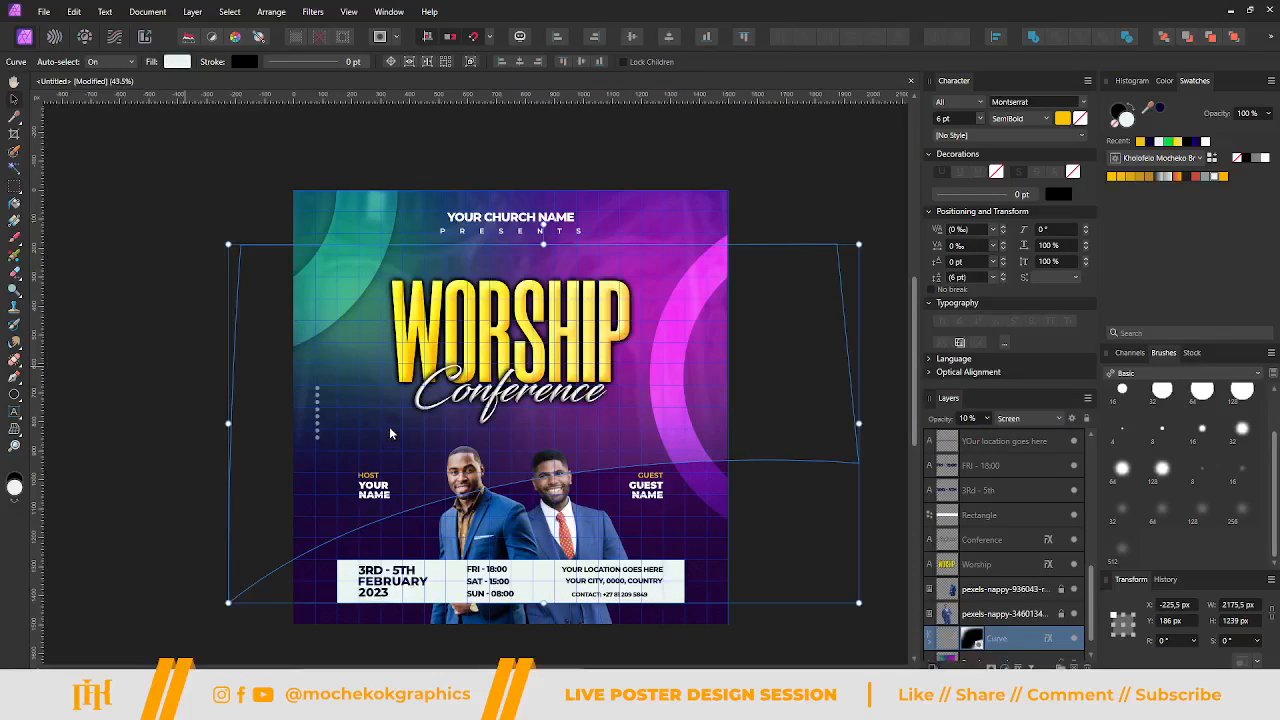
{"action": "left_click", "coordinate": [251, 347]}
Duplicate the dotted column horizontally to about X 1117.5 px, keeping it at Y 675 px.
{"action": "scroll", "coordinate": [251, 347], "scroll_direction": "right", "scroll_amount": 1}
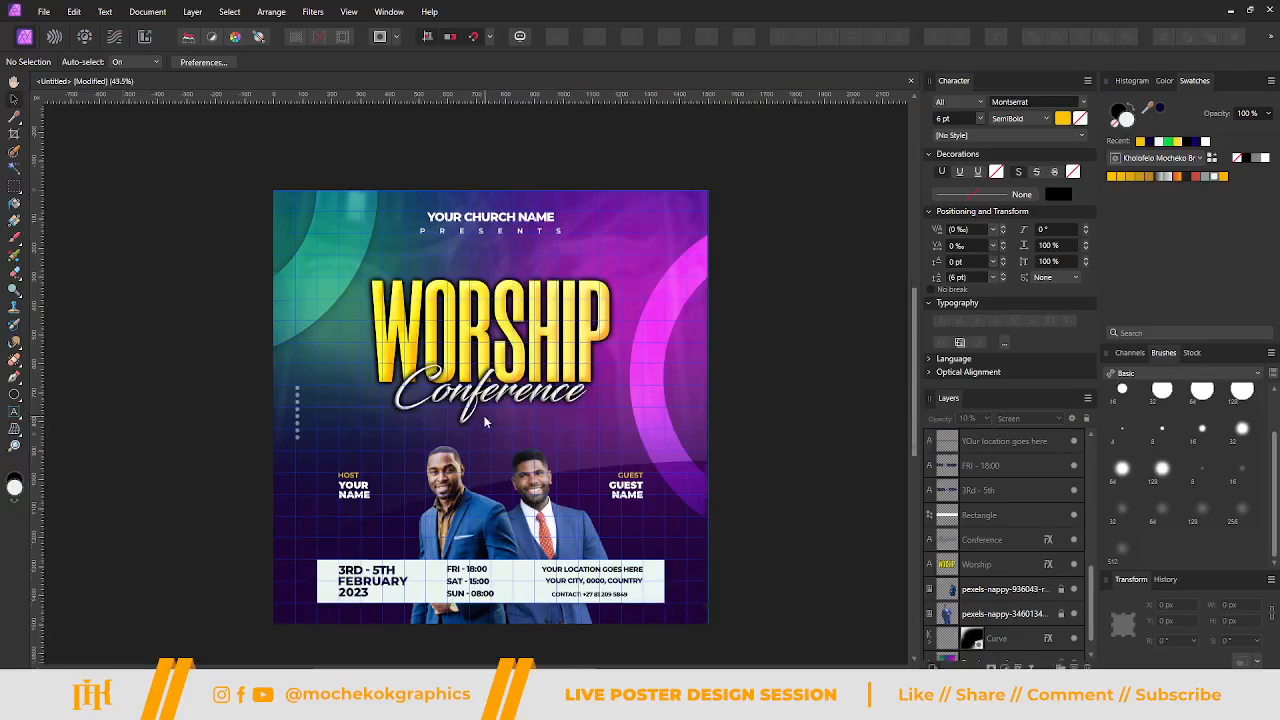
{"action": "scroll", "coordinate": [487, 422], "scroll_direction": "up", "scroll_amount": 2}
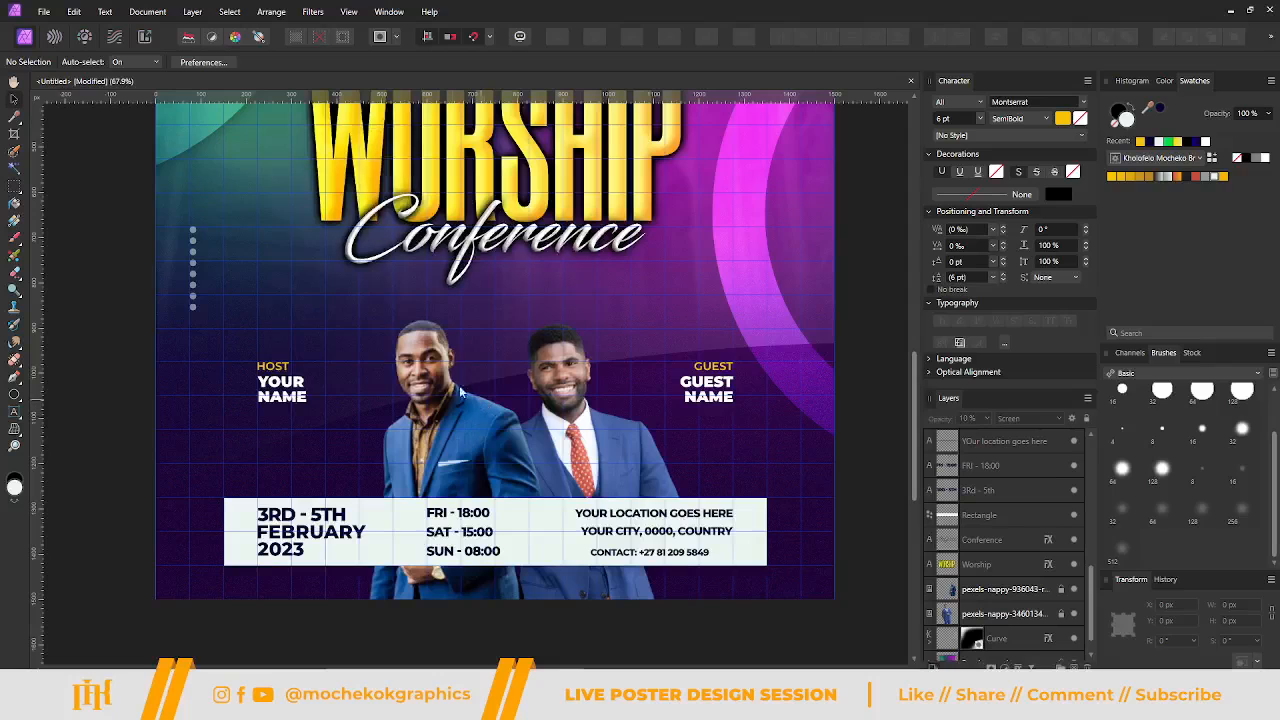
{"action": "scroll", "coordinate": [245, 287], "scroll_direction": "up", "scroll_amount": 1}
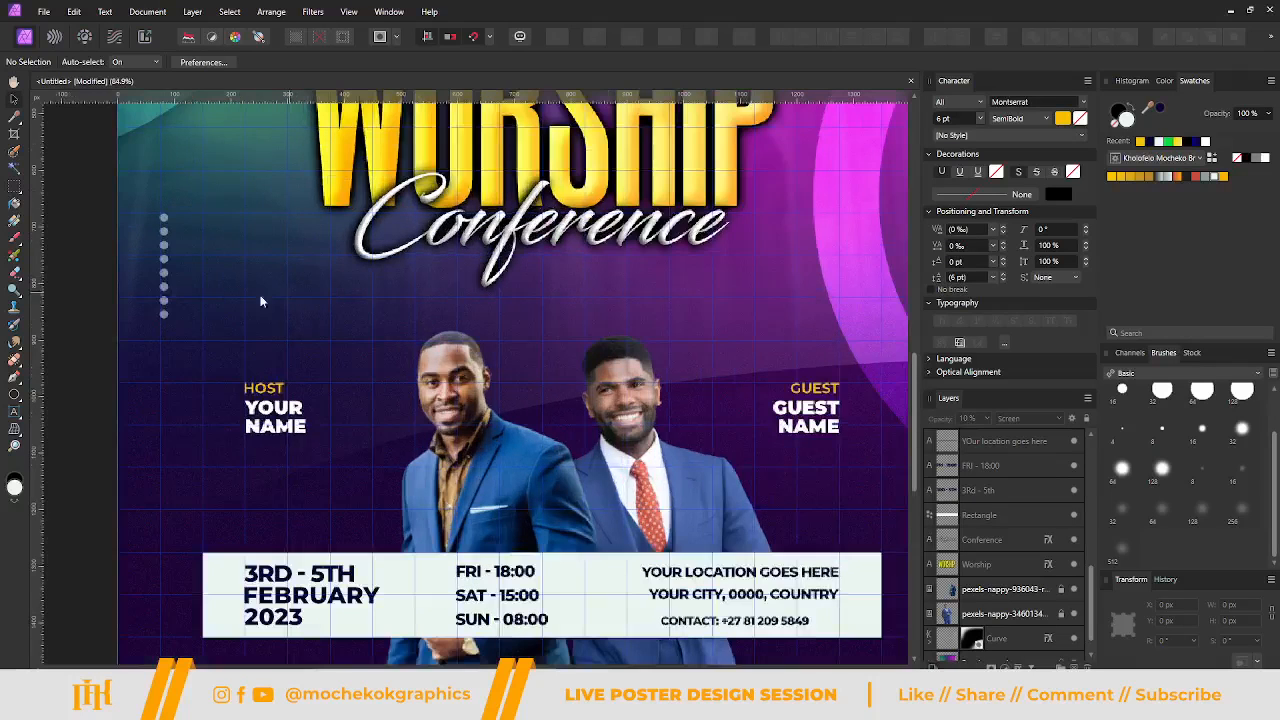
{"action": "scroll", "coordinate": [215, 284], "scroll_direction": "down", "scroll_amount": 1}
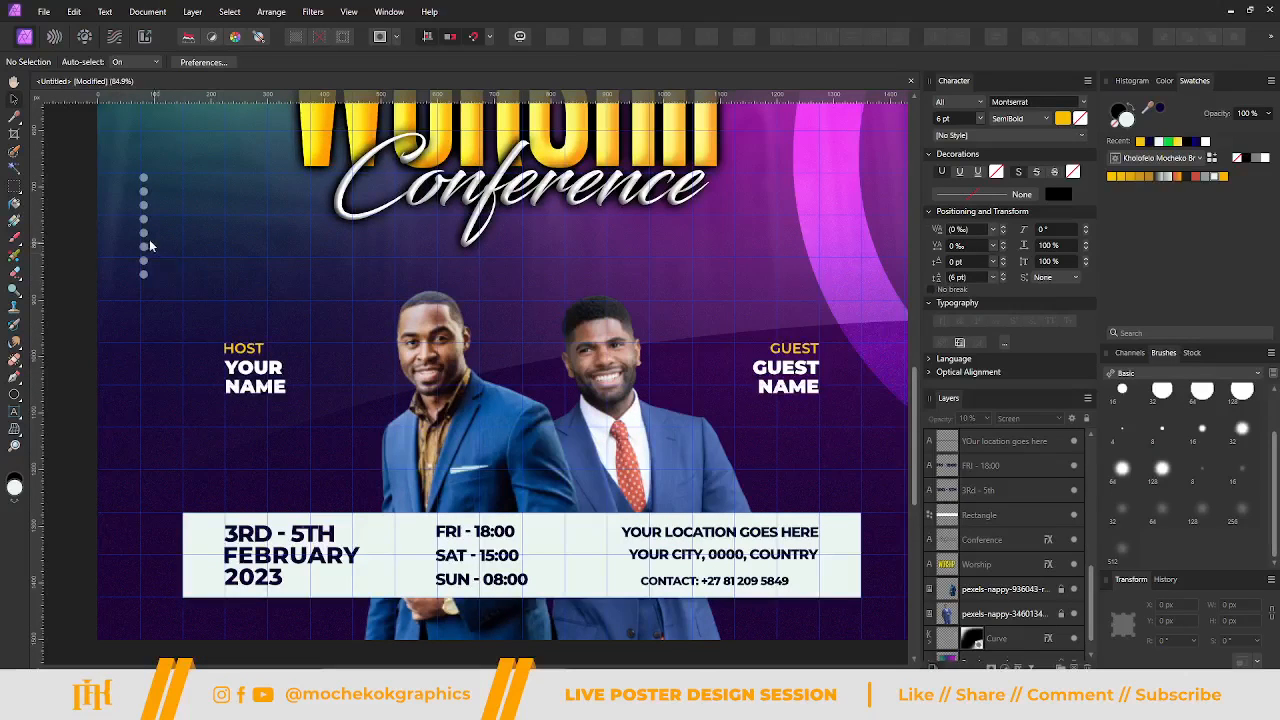
{"action": "left_click_drag", "start_coordinate": [142, 245], "coordinate": [735, 248]}
{"action": "scroll", "coordinate": [733, 252], "scroll_direction": "up", "scroll_amount": 1}
{"action": "scroll", "coordinate": [733, 252], "scroll_direction": "down", "scroll_amount": 1}
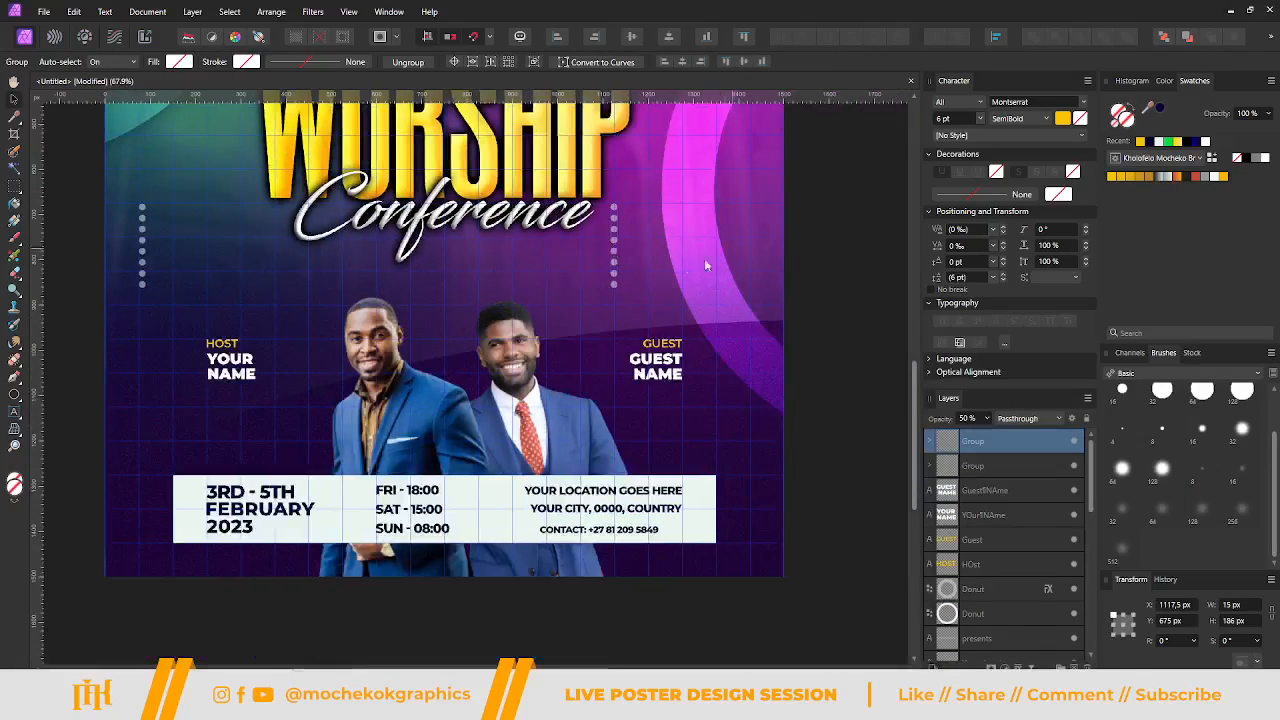
Move the copied dotted column to the poster's upper right corner at X 1410, Y -7 px, overlapping the top edge, and deselect everything.
{"action": "scroll", "coordinate": [627, 425], "scroll_direction": "up", "scroll_amount": 3}
{"action": "left_click_drag", "start_coordinate": [614, 427], "coordinate": [757, 165]}
{"action": "scroll", "coordinate": [757, 165], "scroll_direction": "up", "scroll_amount": 4}
{"action": "left_click_drag", "start_coordinate": [766, 232], "coordinate": [748, 229]}
{"action": "scroll", "coordinate": [748, 228], "scroll_direction": "up", "scroll_amount": 2}
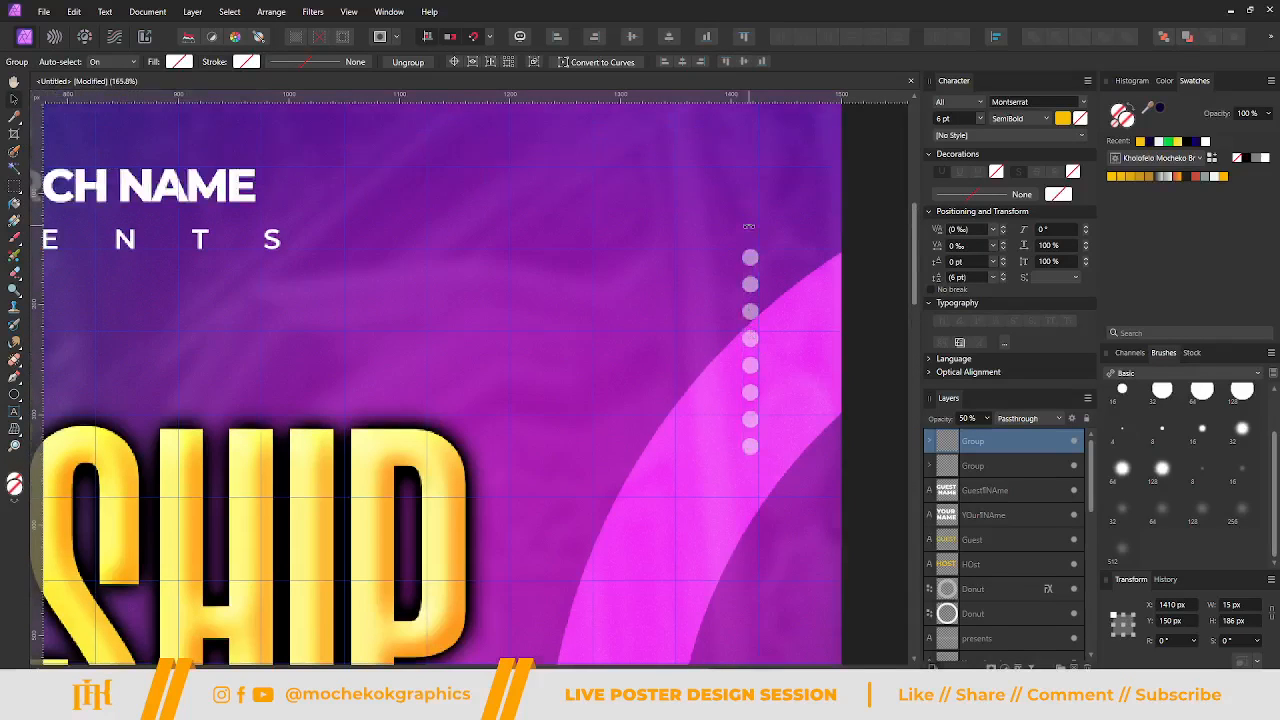
{"action": "scroll", "coordinate": [755, 348], "scroll_direction": "up", "scroll_amount": 2}
{"action": "left_click_drag", "start_coordinate": [752, 322], "coordinate": [749, 178]}
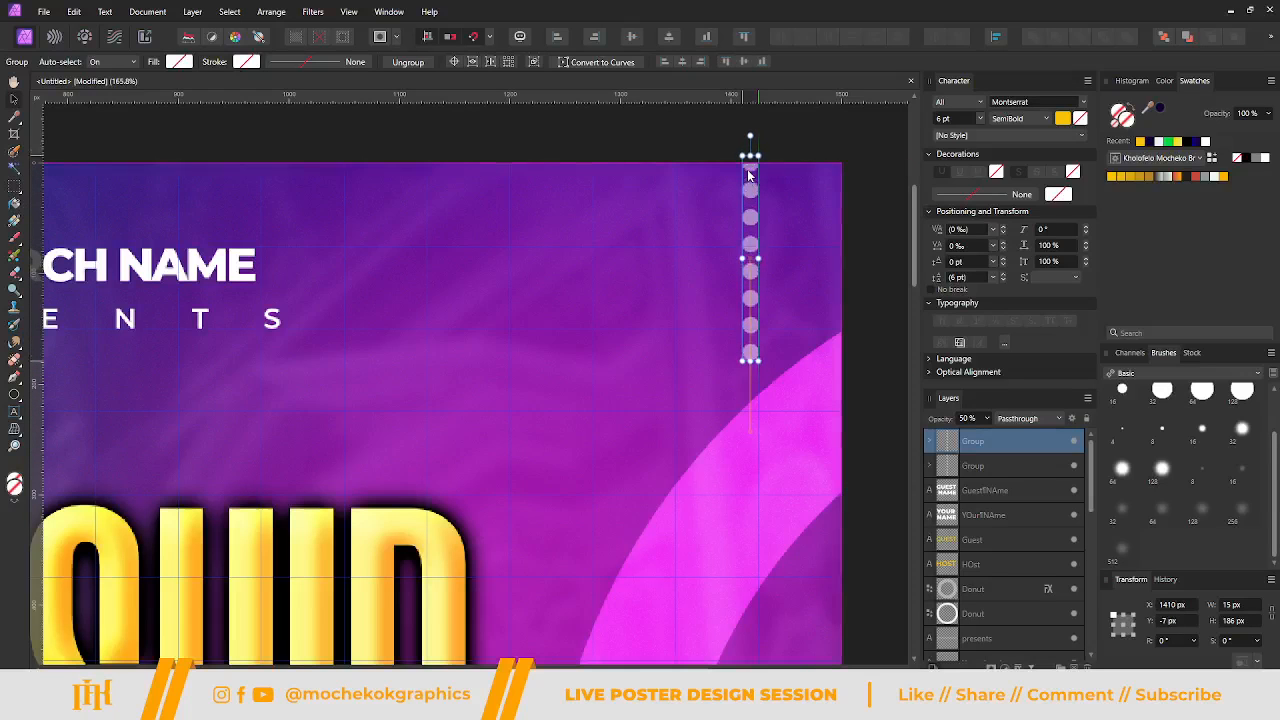
{"action": "scroll", "coordinate": [754, 198], "scroll_direction": "down", "scroll_amount": 3}
{"action": "scroll", "coordinate": [752, 208], "scroll_direction": "down", "scroll_amount": 2}
{"action": "left_click", "coordinate": [149, 312]}
{"action": "scroll", "coordinate": [149, 312], "scroll_direction": "down", "scroll_amount": 5}
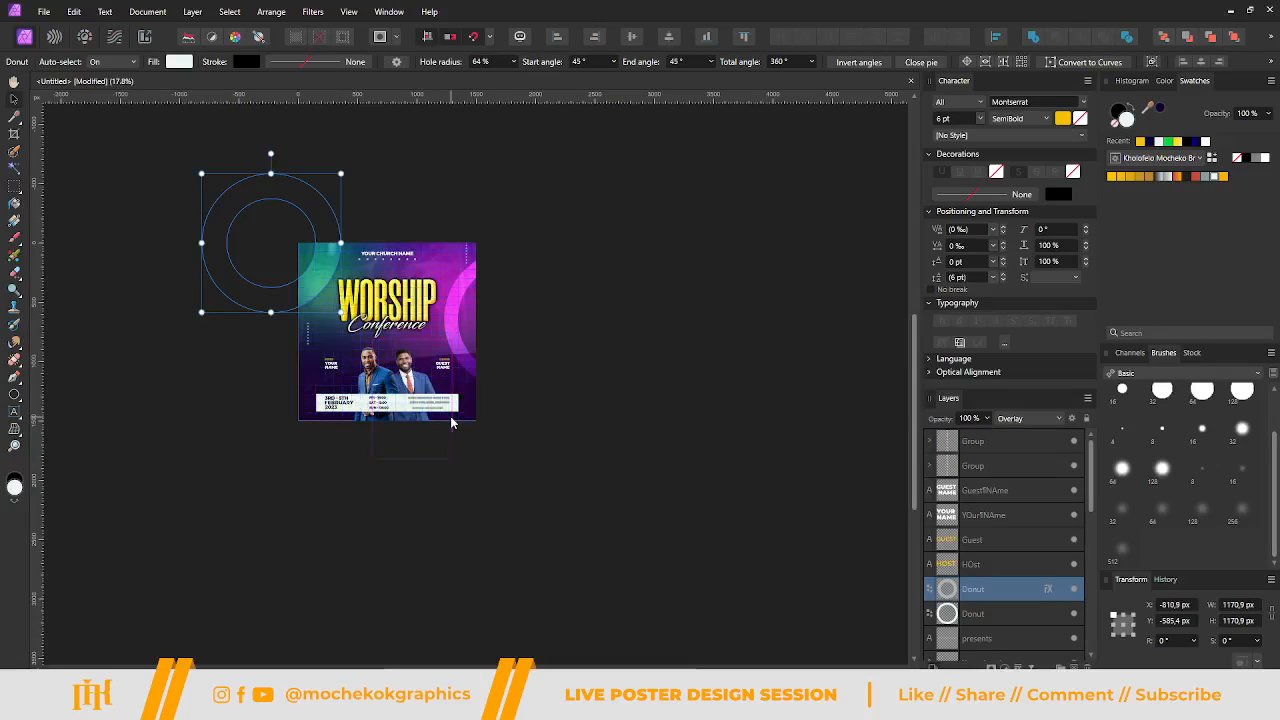
{"action": "left_click", "coordinate": [362, 569]}
Examine the whole poster's layout and the balance of its decorations with the grid hidden.
{"action": "scroll", "coordinate": [391, 320], "scroll_direction": "up", "scroll_amount": 2}
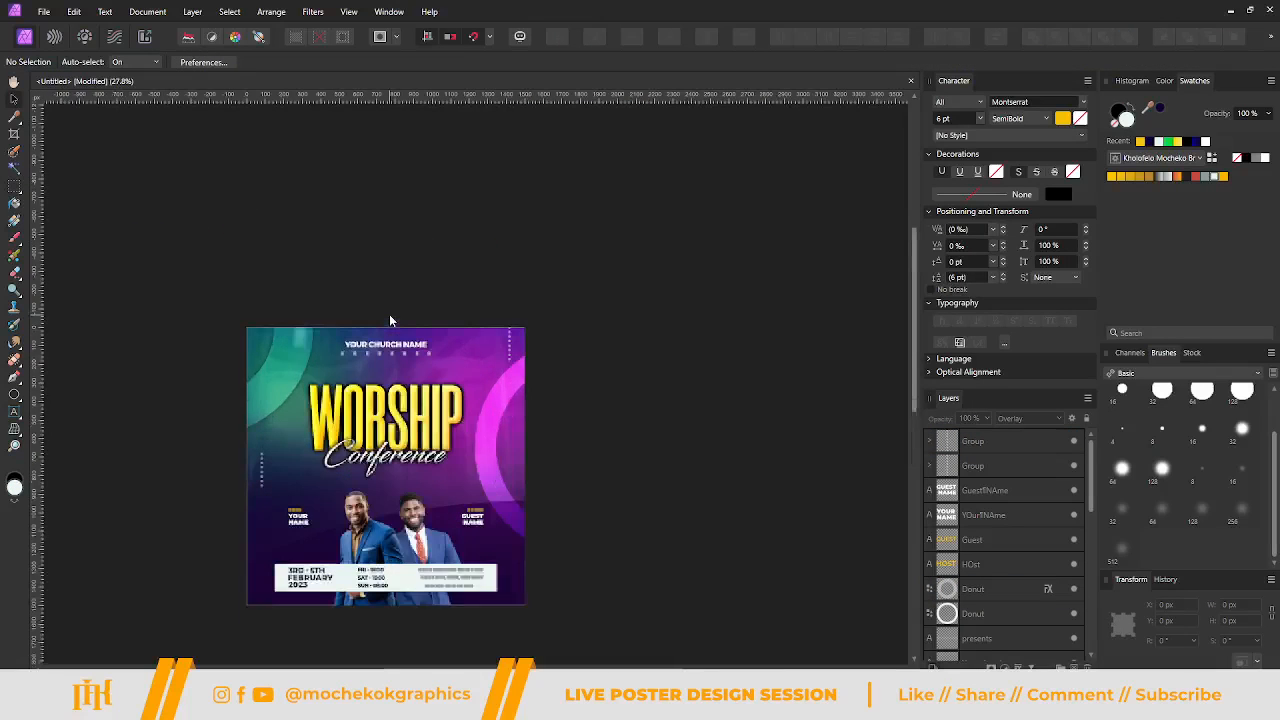
{"action": "scroll", "coordinate": [391, 320], "scroll_direction": "up", "scroll_amount": 3}
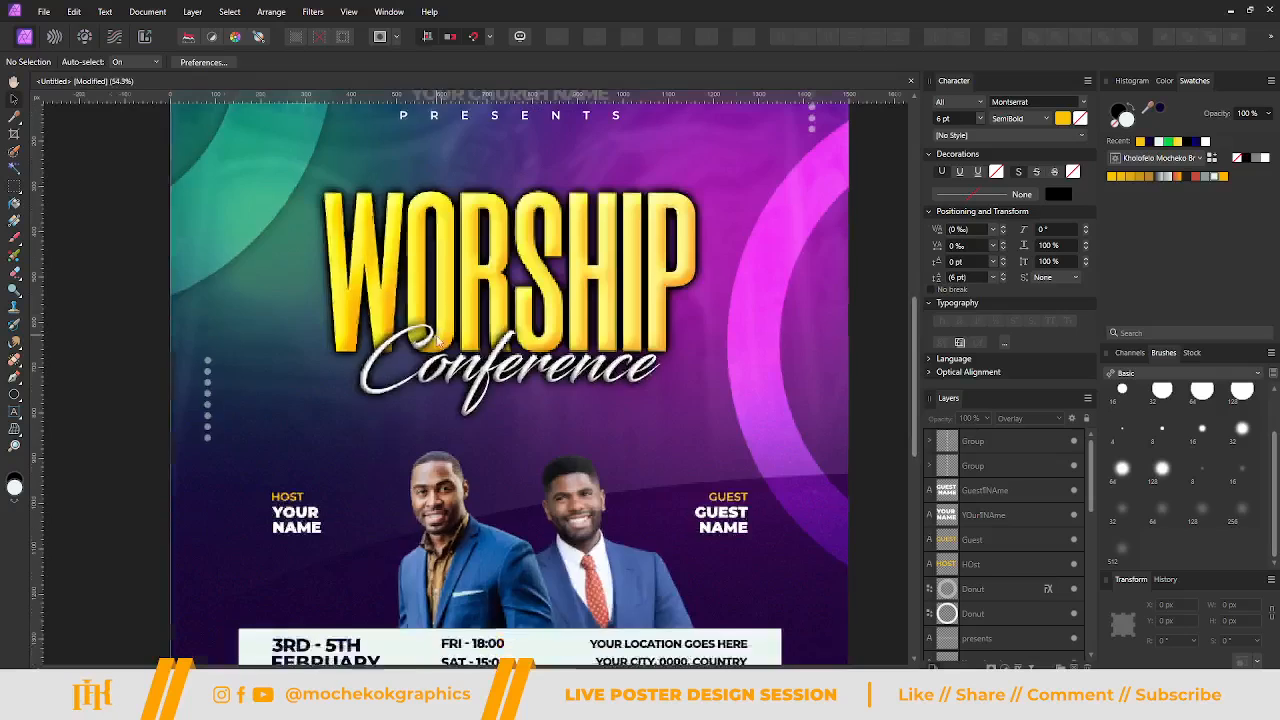
{"action": "scroll", "coordinate": [436, 340], "scroll_direction": "down", "scroll_amount": 2}
{"action": "scroll", "coordinate": [436, 340], "scroll_direction": "up", "scroll_amount": 1}
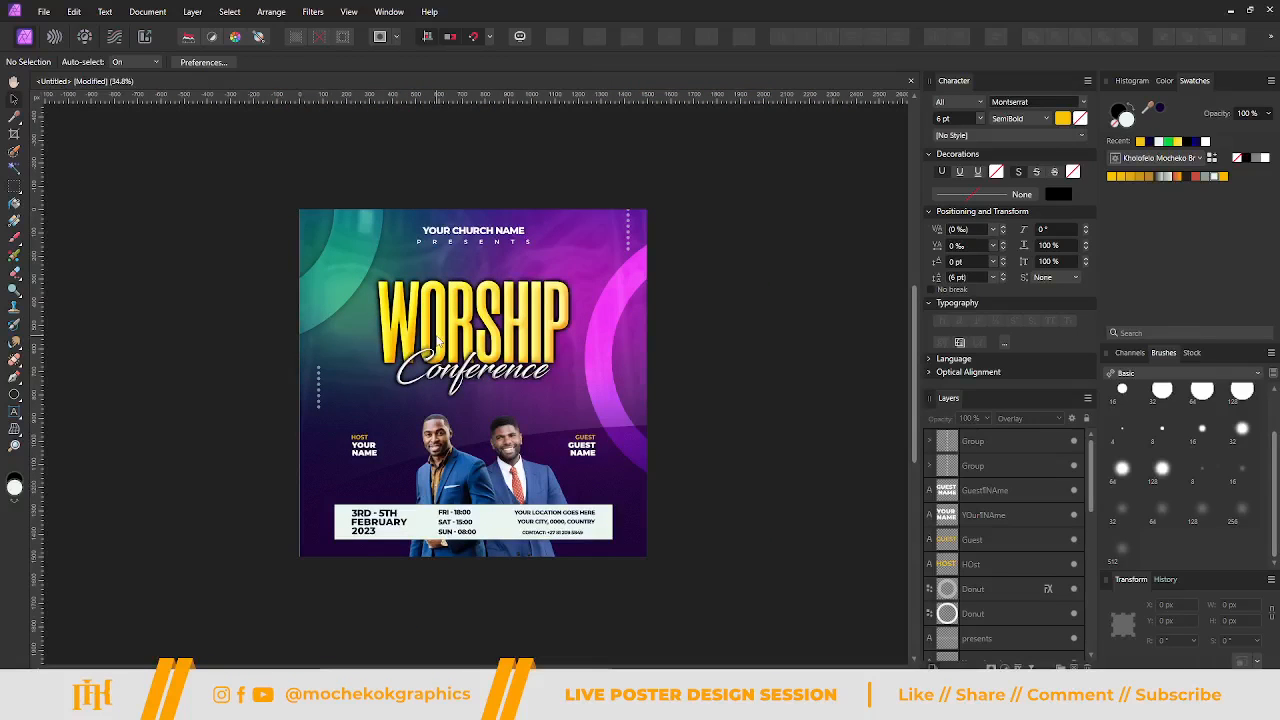
{"action": "scroll", "coordinate": [436, 342], "scroll_direction": "up", "scroll_amount": 1}
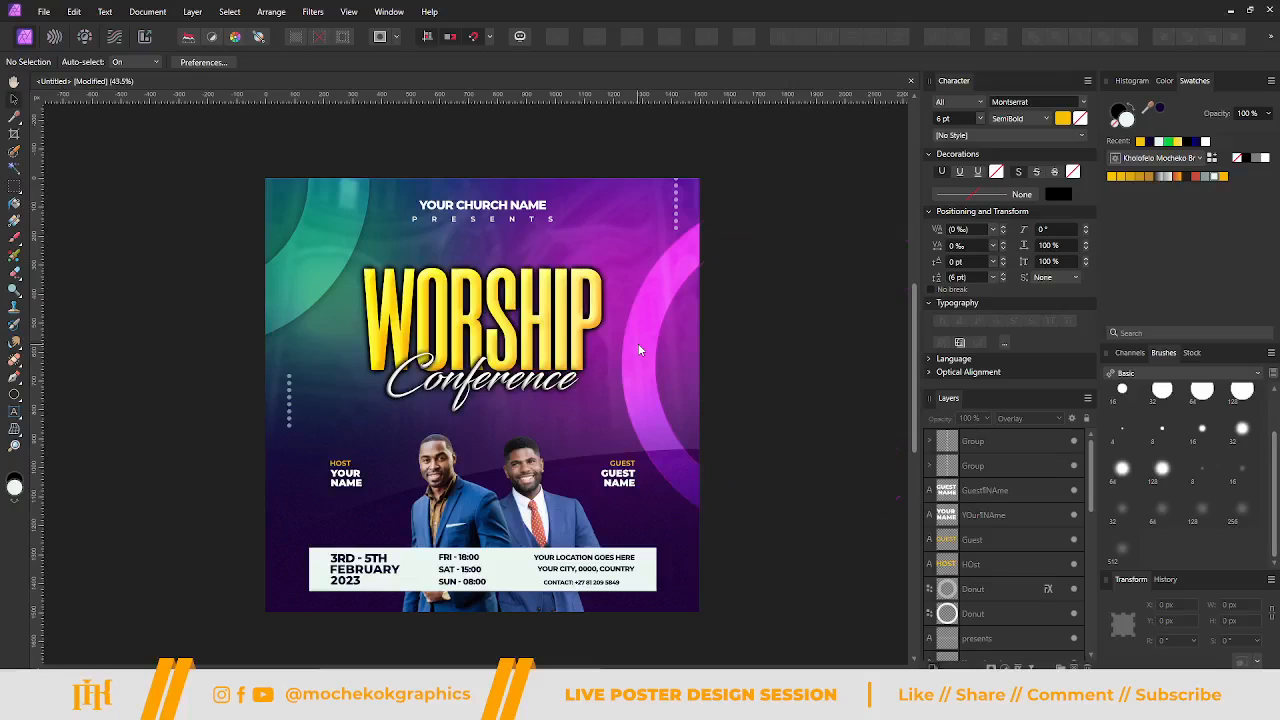
{"action": "scroll", "coordinate": [656, 353], "scroll_direction": "right", "scroll_amount": 2}
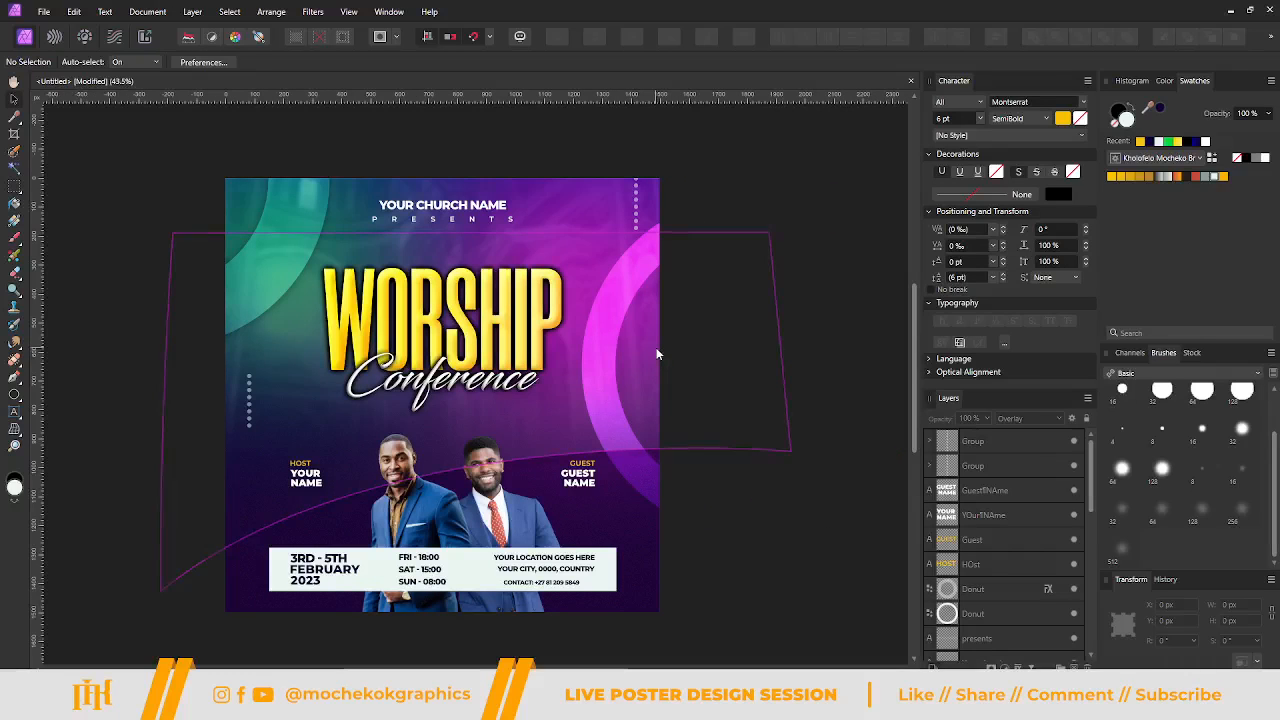
{"action": "scroll", "coordinate": [656, 353], "scroll_direction": "down", "scroll_amount": 1}
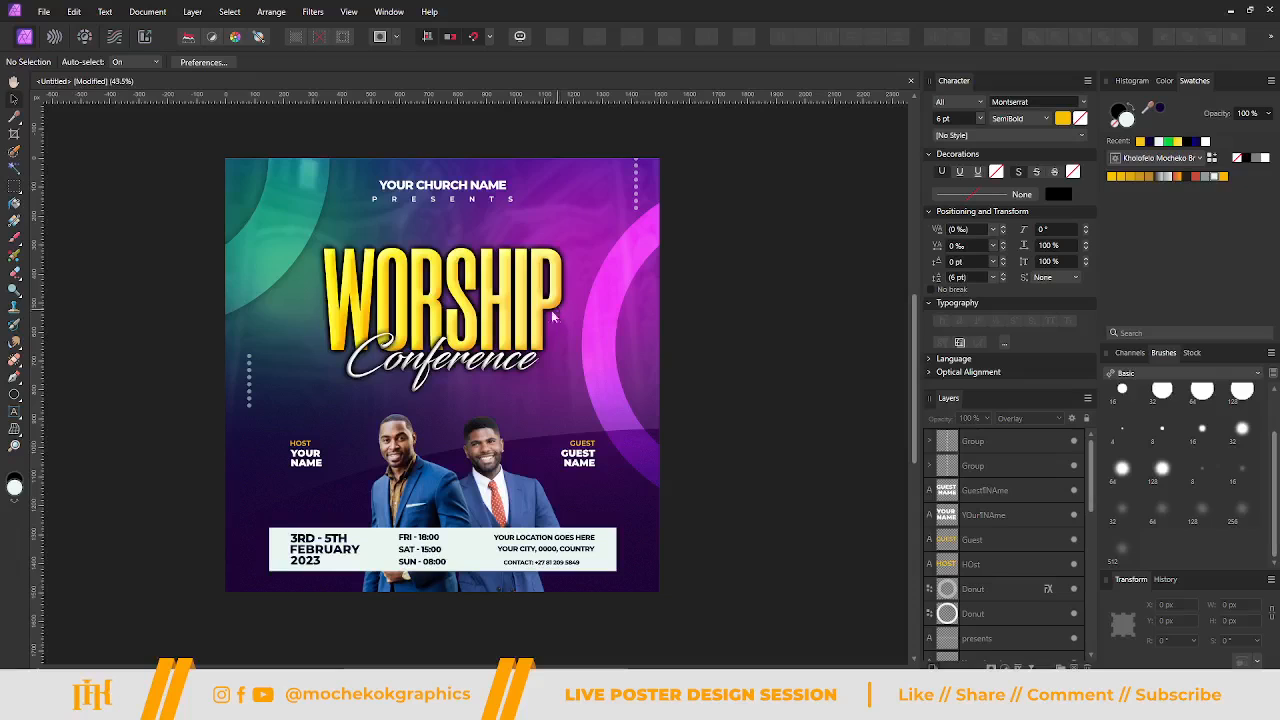
{"action": "scroll", "coordinate": [531, 319], "scroll_direction": "down", "scroll_amount": 1}
Place the lens flare image over the right part of the WORSHIP title at about 840 × 472.5 px.
{"action": "left_click", "coordinate": [46, 14]}
{"action": "left_click", "coordinate": [132, 318]}
{"action": "scroll", "coordinate": [475, 308], "scroll_direction": "up", "scroll_amount": 2}
{"action": "scroll", "coordinate": [485, 312], "scroll_direction": "up", "scroll_amount": 1}
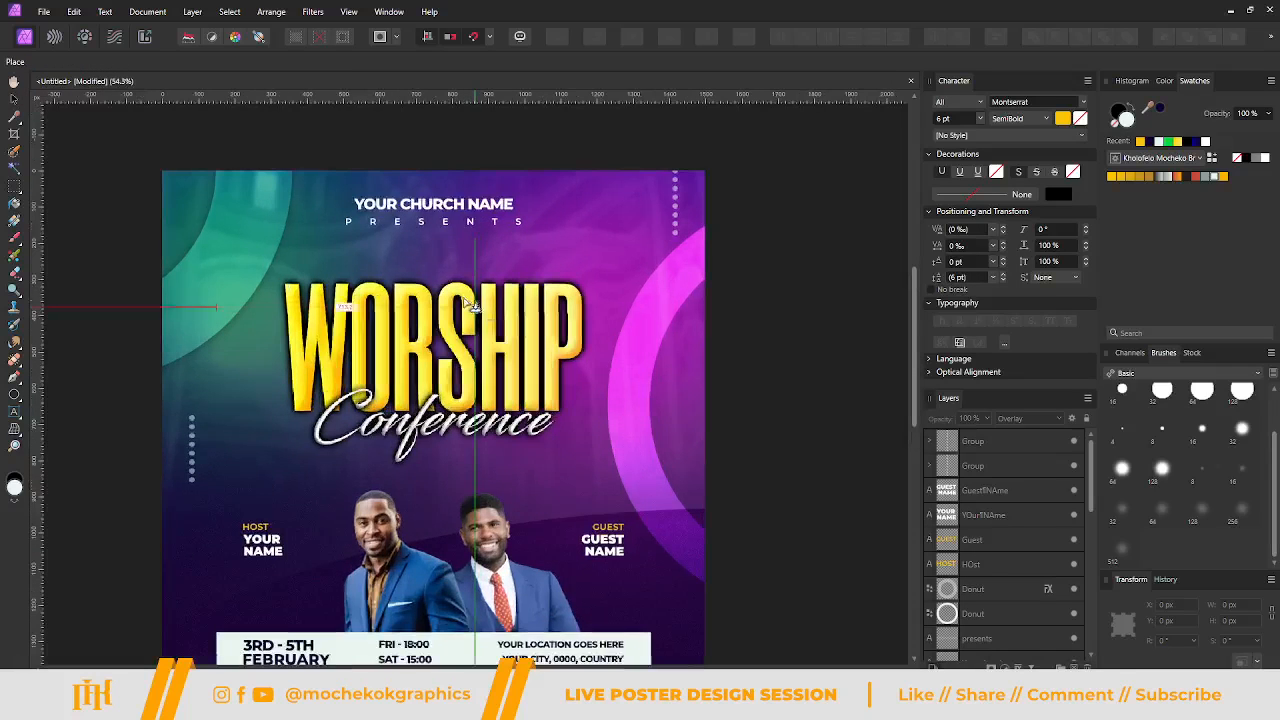
{"action": "left_click_drag", "start_coordinate": [434, 268], "coordinate": [705, 505]}
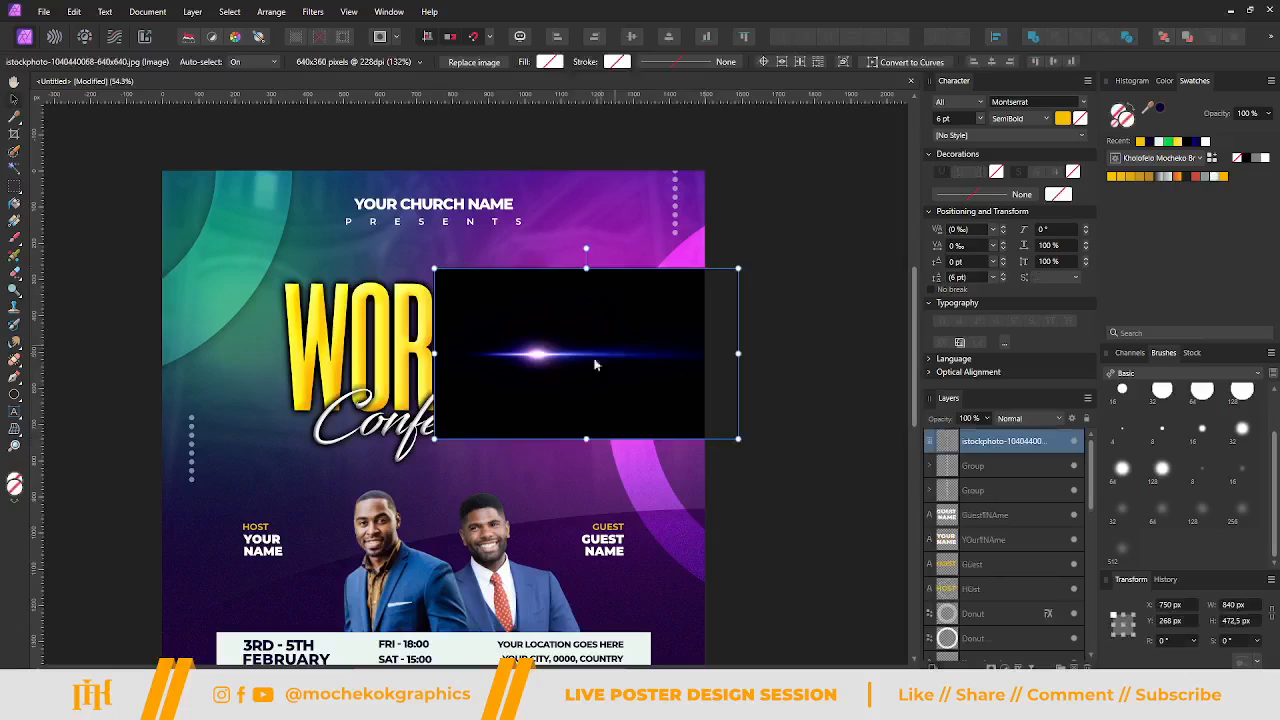
Move the lens flare image to about X 975.4, Y 333 px and set its blend mode to Screen.
{"action": "left_click_drag", "start_coordinate": [575, 398], "coordinate": [641, 396]}
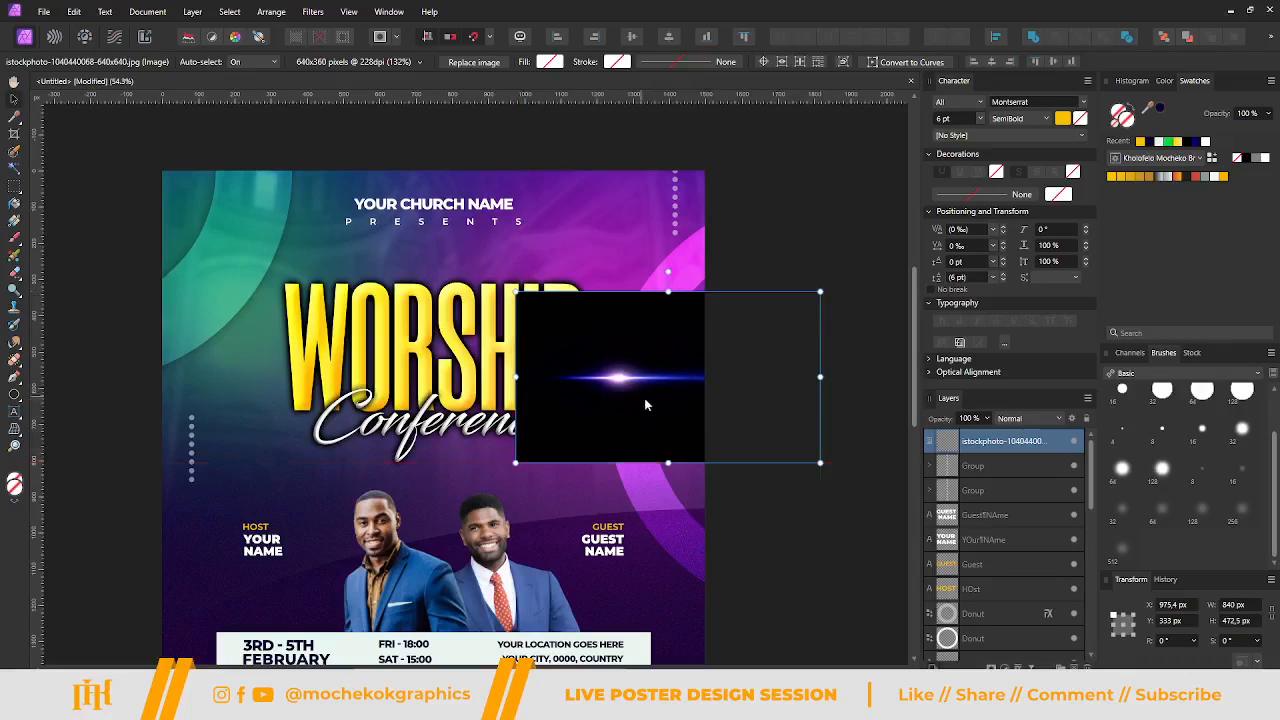
{"action": "left_click", "coordinate": [1001, 420]}
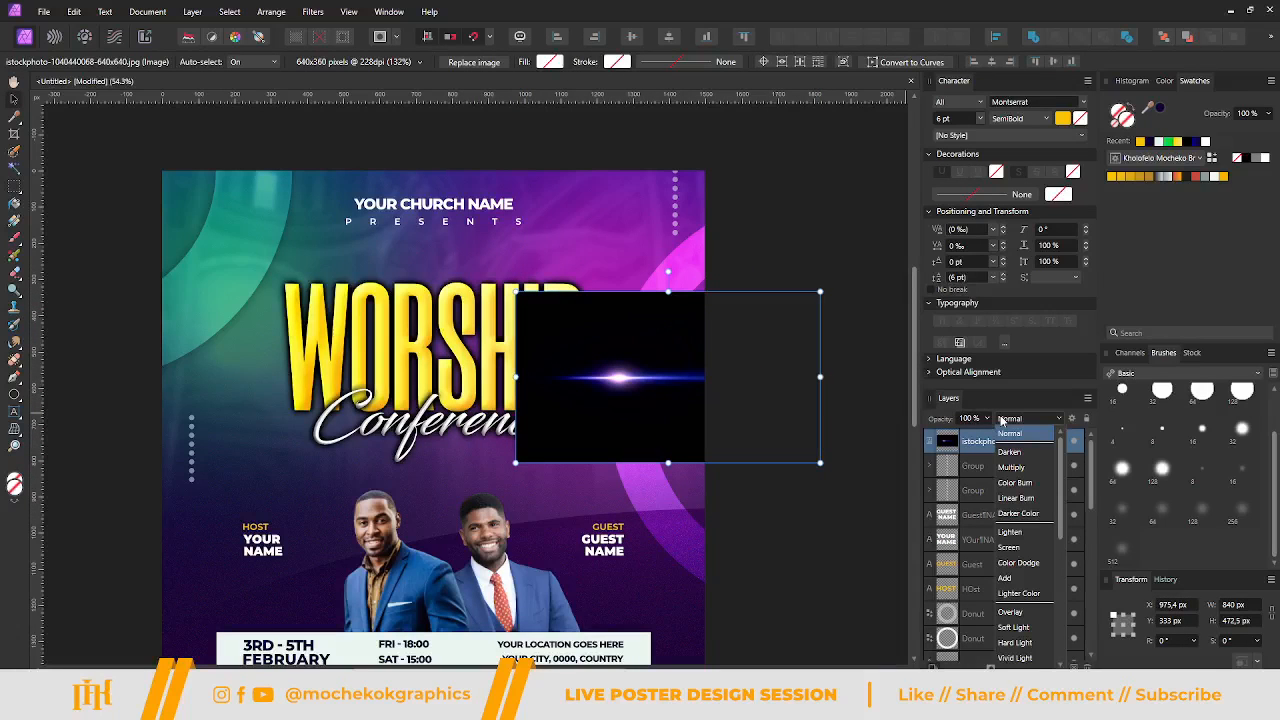
{"action": "left_click", "coordinate": [1022, 549]}
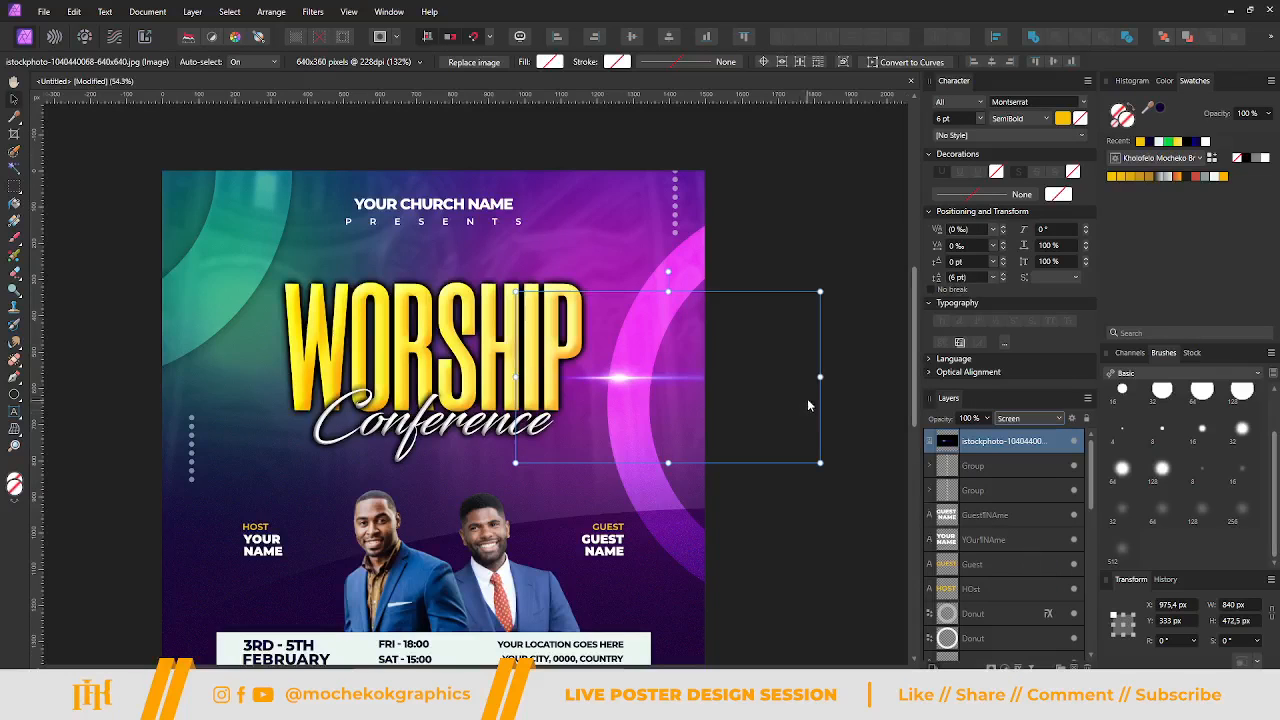
Rotate the lens flare to 75° and position it at about X 946.5, Y 689 px along the pink ring's outer left edge.
{"action": "scroll", "coordinate": [809, 398], "scroll_direction": "up", "scroll_amount": 2}
{"action": "left_click_drag", "start_coordinate": [831, 263], "coordinate": [593, 214]}
{"action": "left_click_drag", "start_coordinate": [629, 427], "coordinate": [573, 336]}
{"action": "scroll", "coordinate": [573, 336], "scroll_direction": "up", "scroll_amount": 1}
{"action": "scroll", "coordinate": [573, 336], "scroll_direction": "down", "scroll_amount": 4}
{"action": "scroll", "coordinate": [590, 371], "scroll_direction": "up", "scroll_amount": 1}
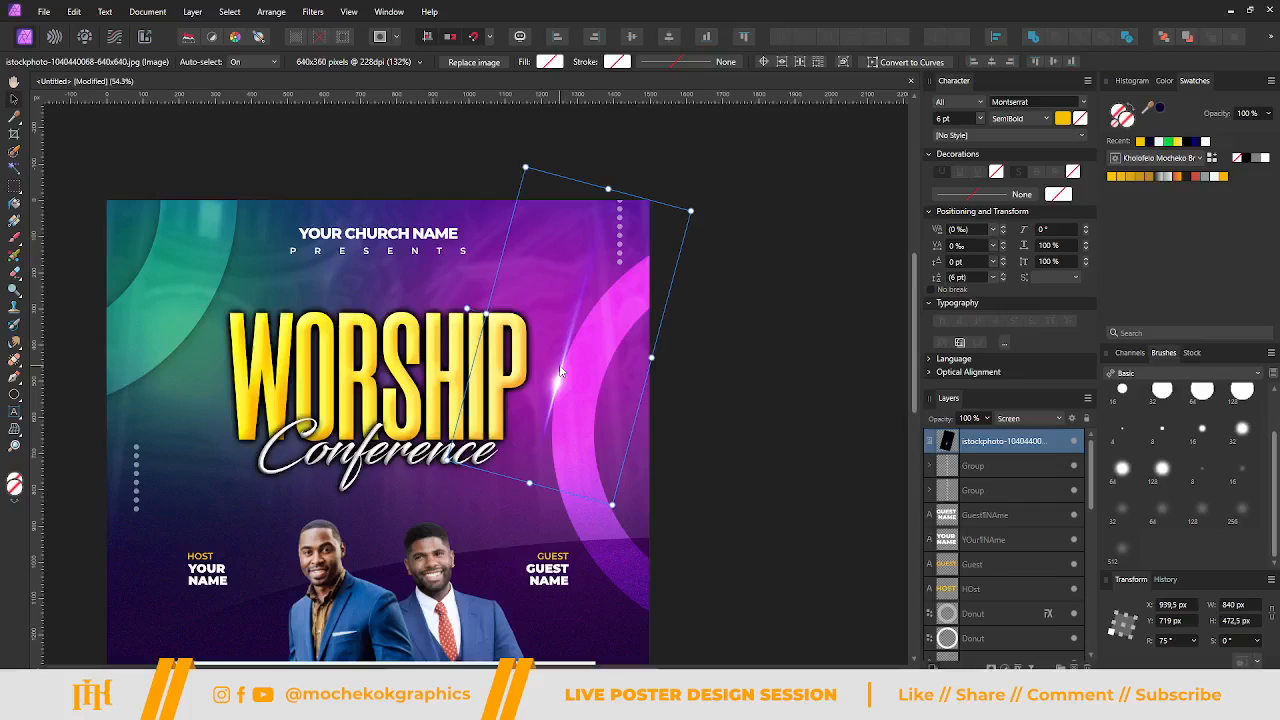
{"action": "scroll", "coordinate": [573, 378], "scroll_direction": "up", "scroll_amount": 5}
{"action": "scroll", "coordinate": [574, 413], "scroll_direction": "up", "scroll_amount": 2}
{"action": "left_click_drag", "start_coordinate": [543, 428], "coordinate": [537, 371]}
{"action": "scroll", "coordinate": [545, 386], "scroll_direction": "down", "scroll_amount": 2}
{"action": "scroll", "coordinate": [545, 386], "scroll_direction": "down", "scroll_amount": 1}
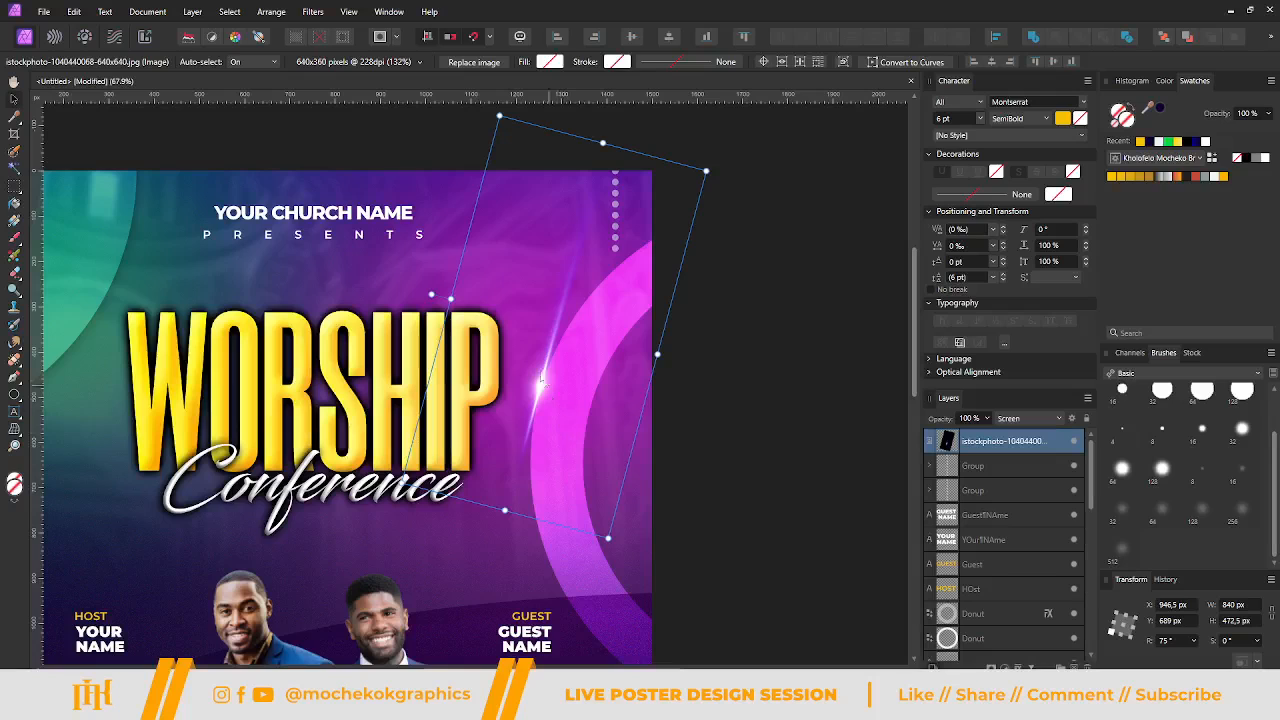
Start a mesh warp on the lens flare and add four mesh nodes along and around its streak.
{"action": "left_click", "coordinate": [15, 430]}
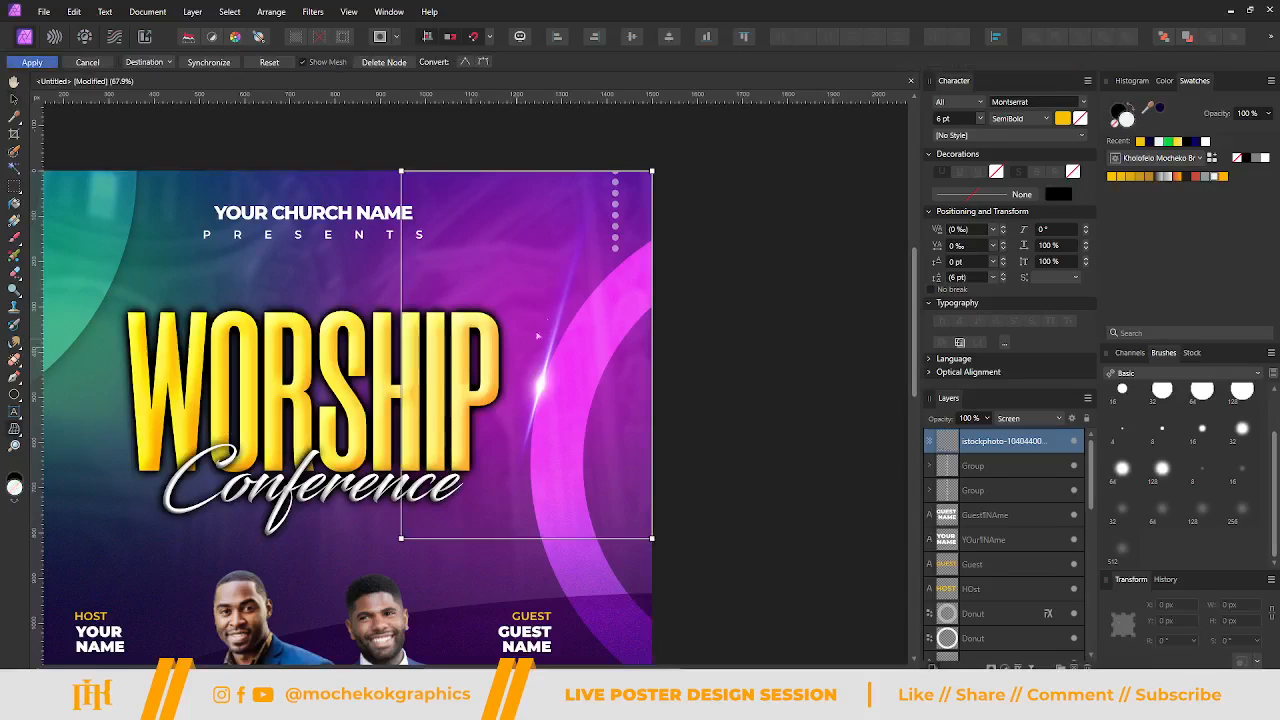
{"action": "scroll", "coordinate": [569, 290], "scroll_direction": "up", "scroll_amount": 2}
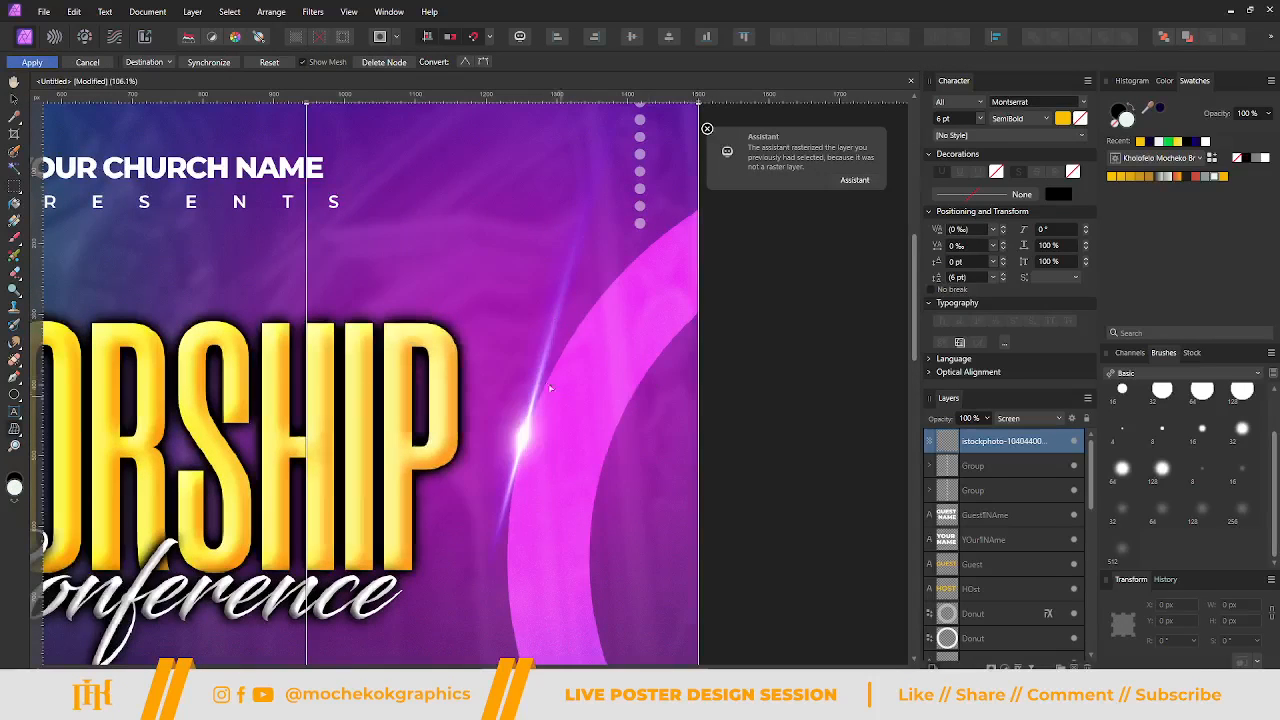
{"action": "double_click", "coordinate": [589, 307]}
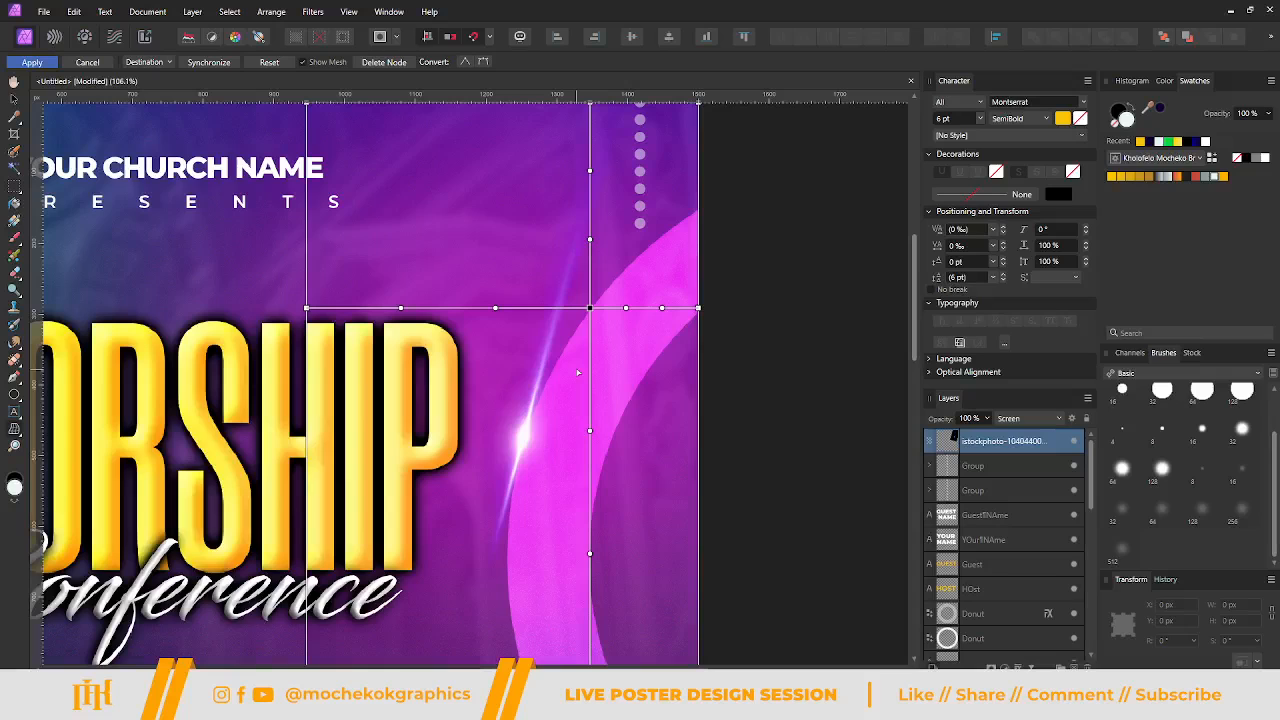
{"action": "double_click", "coordinate": [513, 474]}
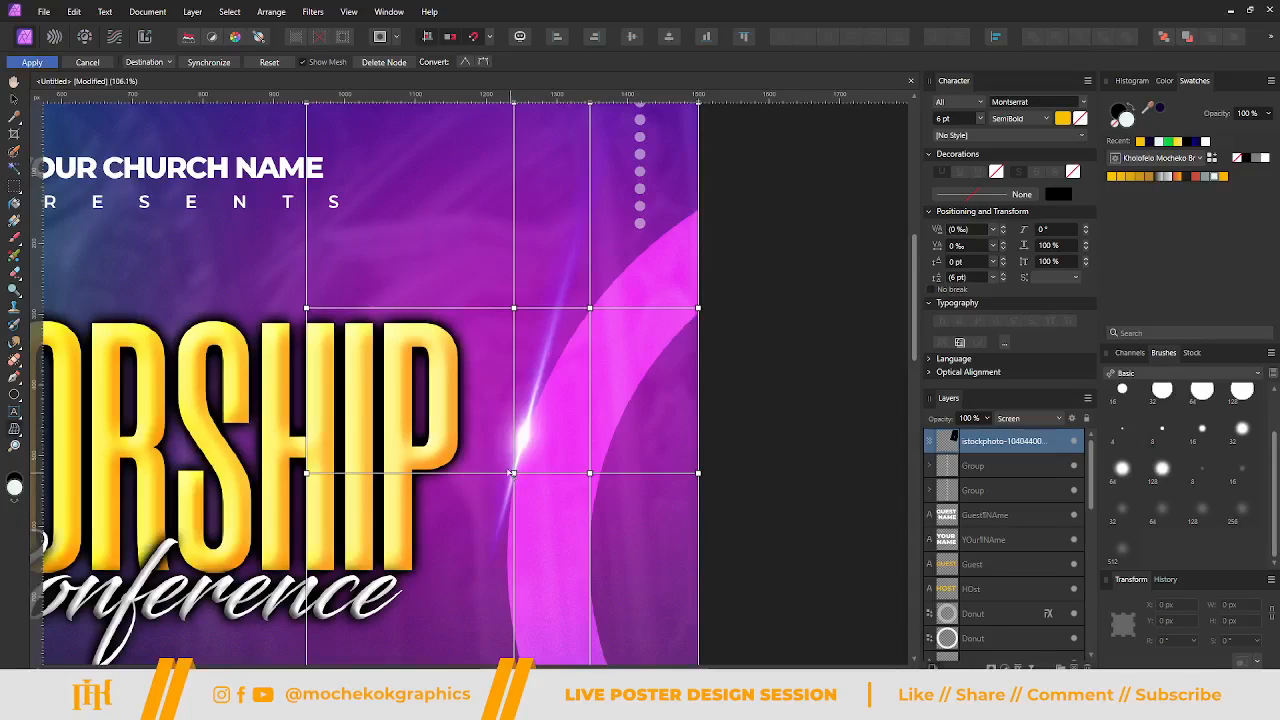
{"action": "scroll", "coordinate": [513, 474], "scroll_direction": "down", "scroll_amount": 2}
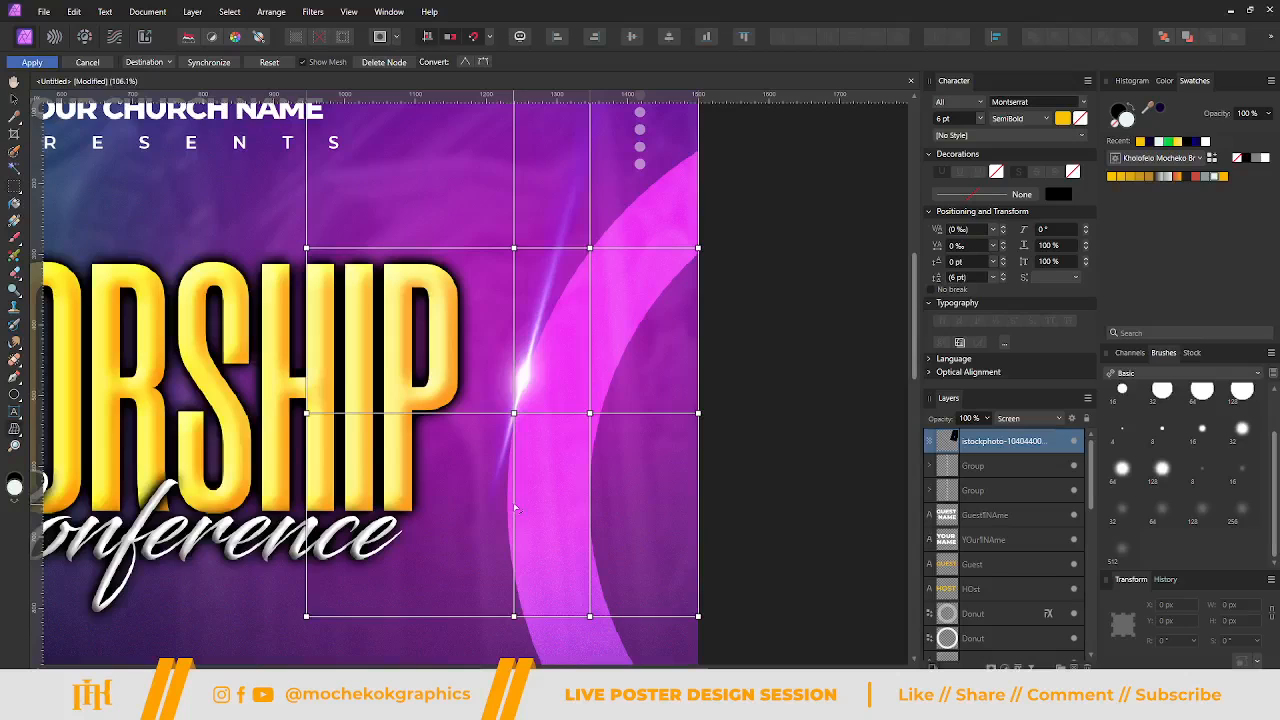
{"action": "double_click", "coordinate": [513, 502]}
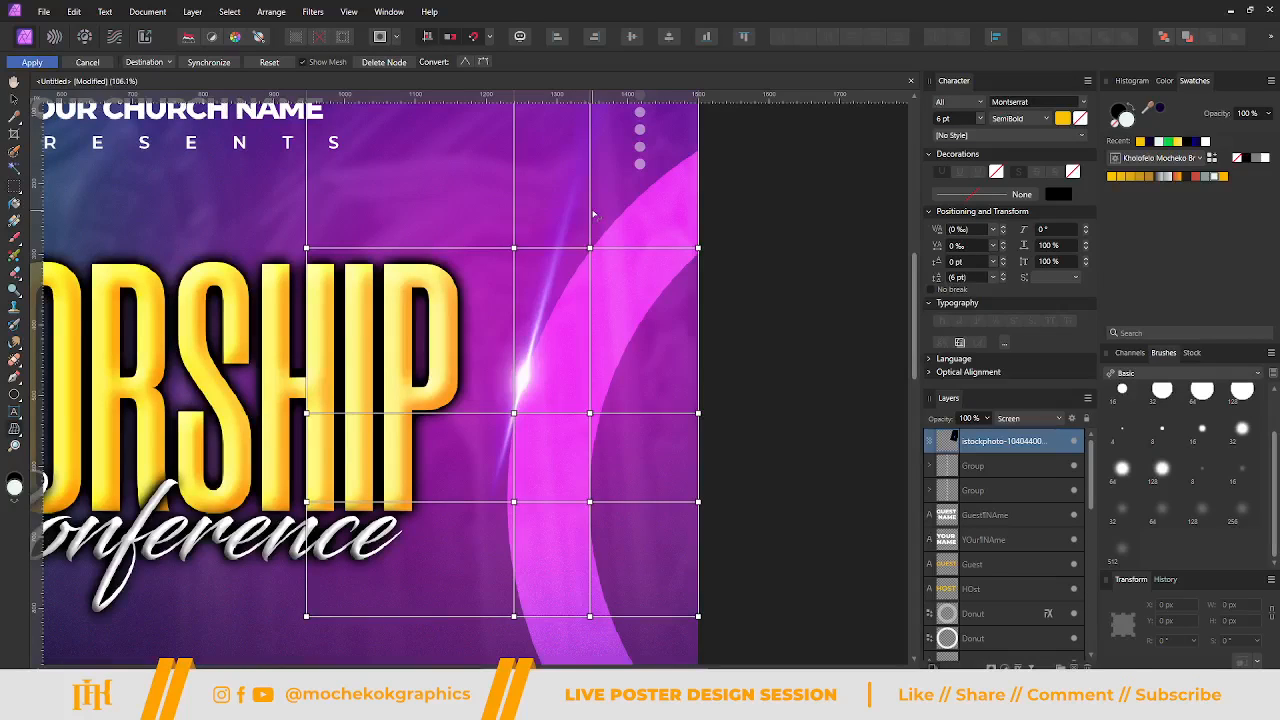
{"action": "scroll", "coordinate": [592, 213], "scroll_direction": "up", "scroll_amount": 2}
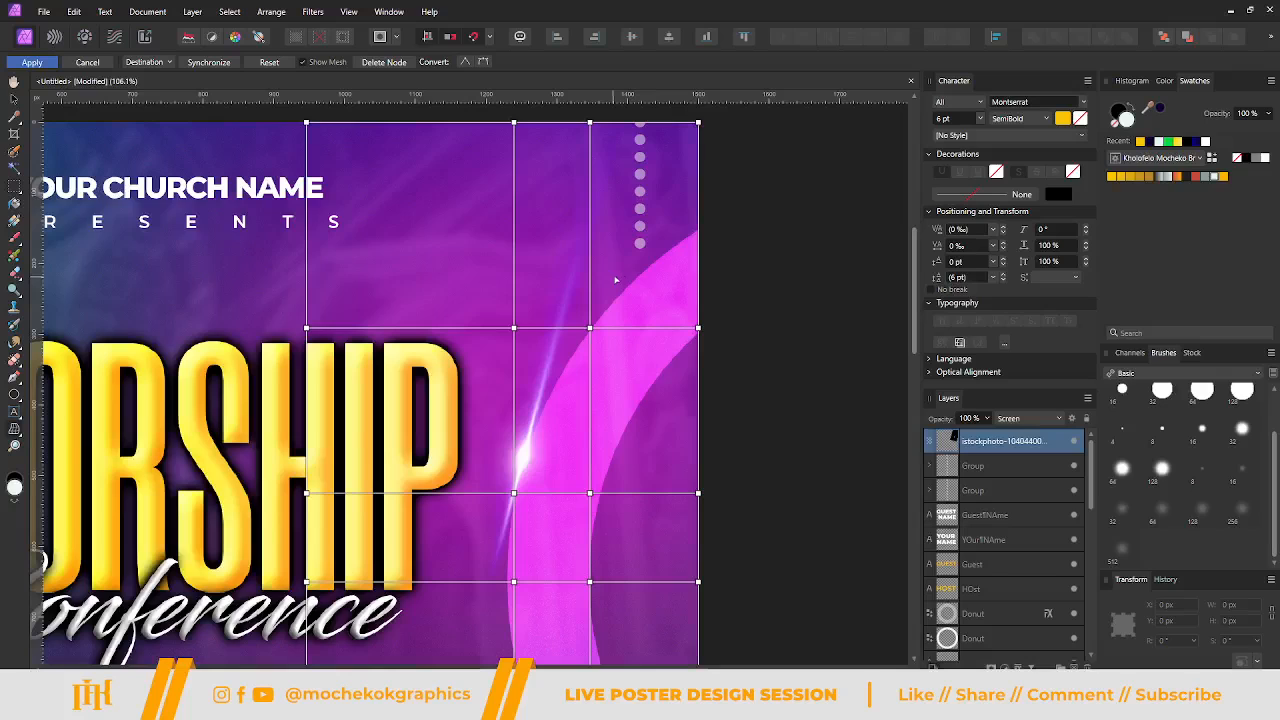
{"action": "double_click", "coordinate": [668, 252]}
{"action": "scroll", "coordinate": [670, 287], "scroll_direction": "up", "scroll_amount": 1}
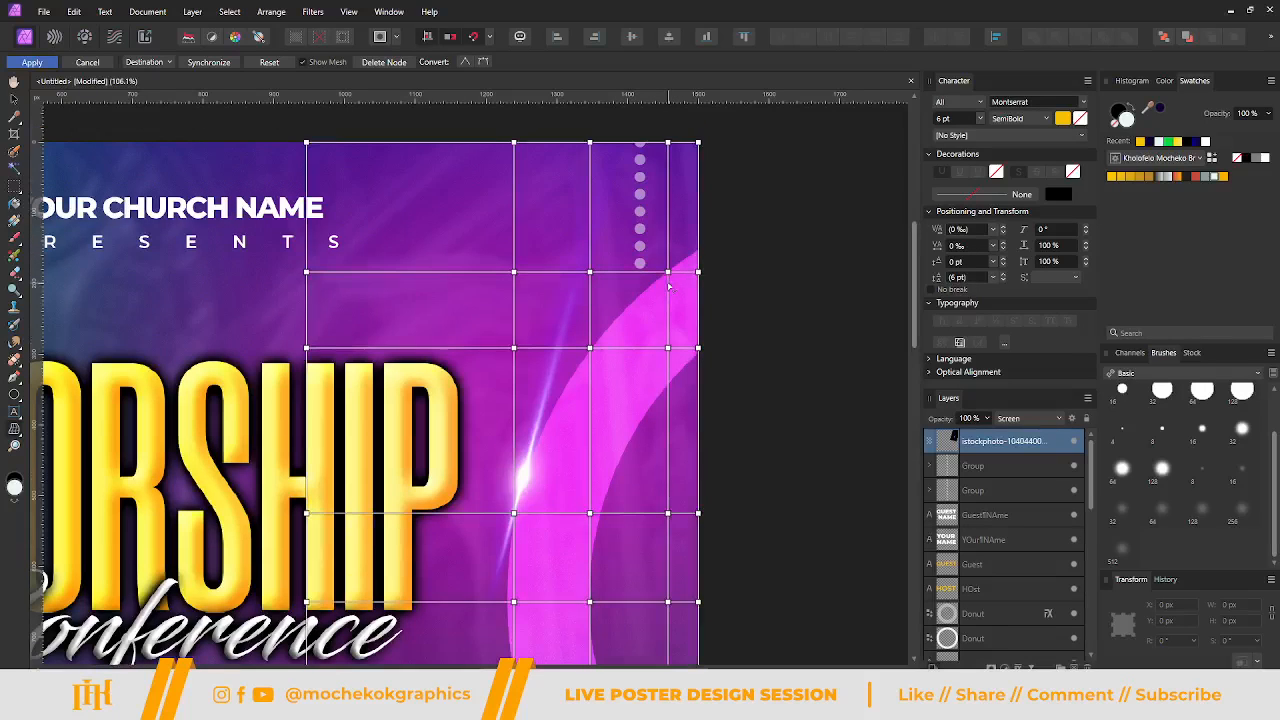
Warp the flare's upper streak outward with two mesh nodes so it follows the pink ring's outer curve.
{"action": "left_click", "coordinate": [590, 348]}
{"action": "left_click_drag", "start_coordinate": [590, 348], "coordinate": [643, 349]}
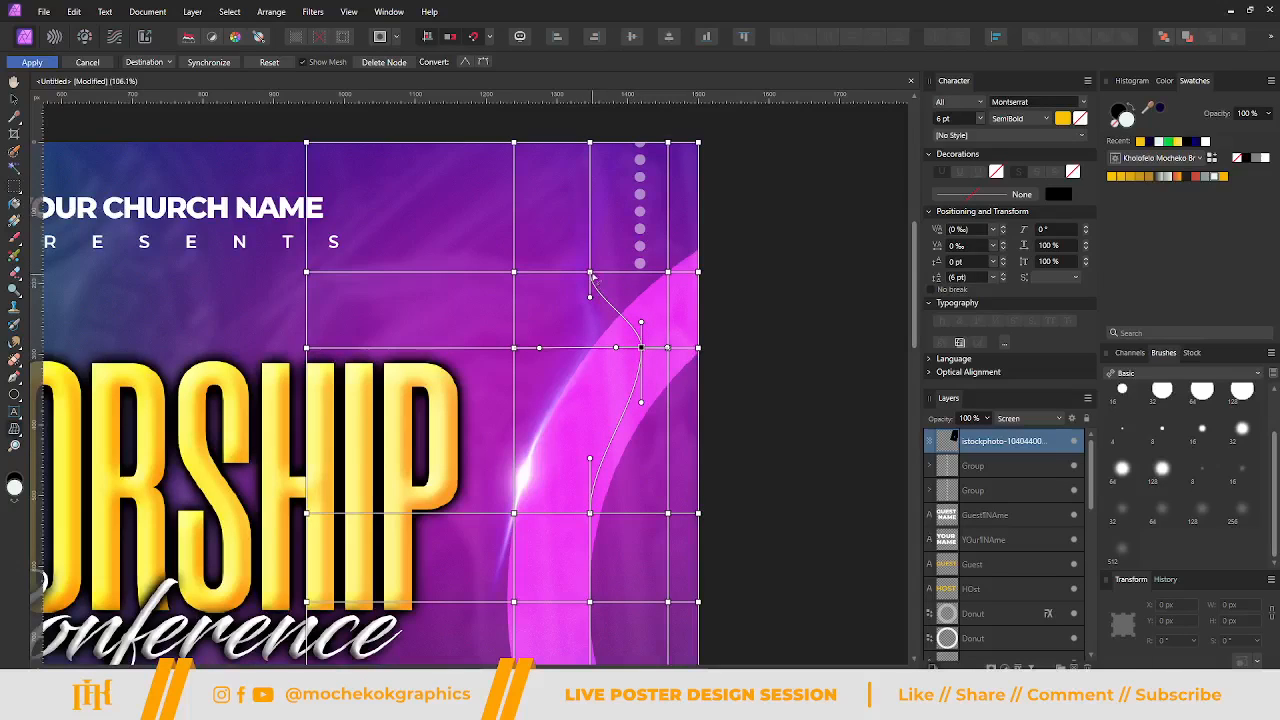
{"action": "left_click_drag", "start_coordinate": [591, 273], "coordinate": [676, 271]}
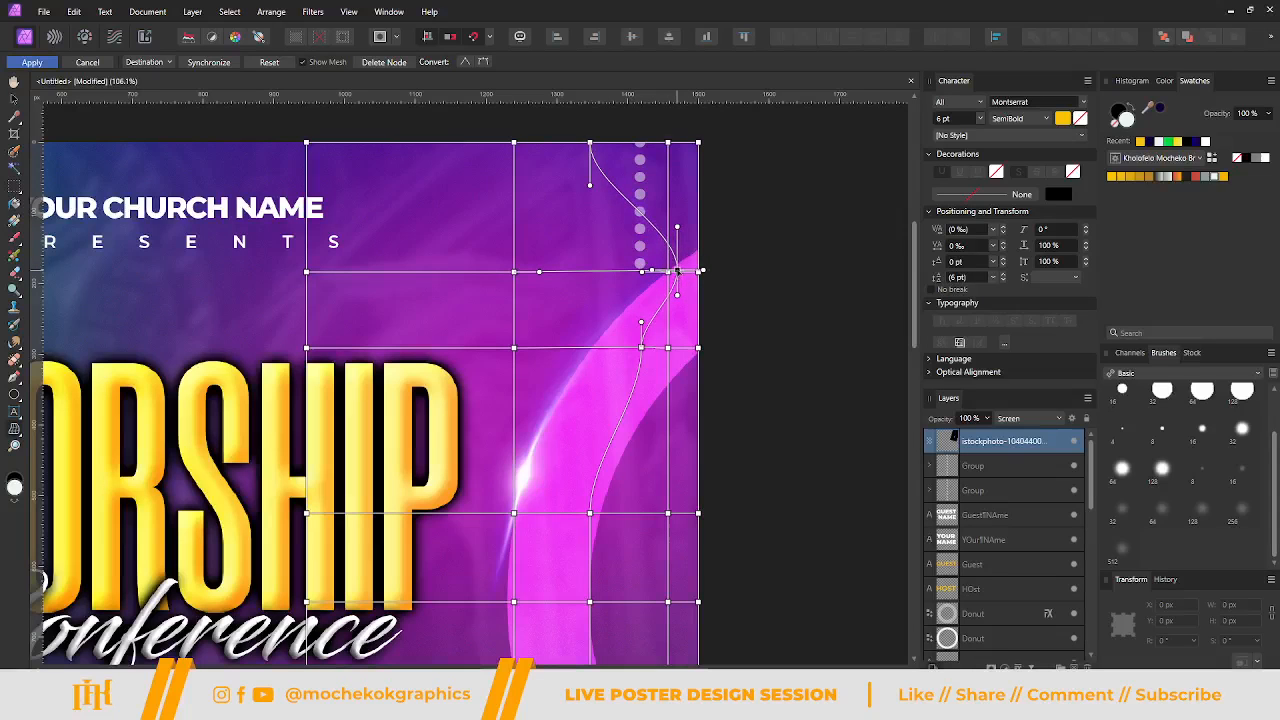
Warp the flare's lower tail with the mesh node beneath it so it follows the ring's outer left edge.
{"action": "scroll", "coordinate": [572, 385], "scroll_direction": "down", "scroll_amount": 3}
{"action": "left_click", "coordinate": [513, 441]}
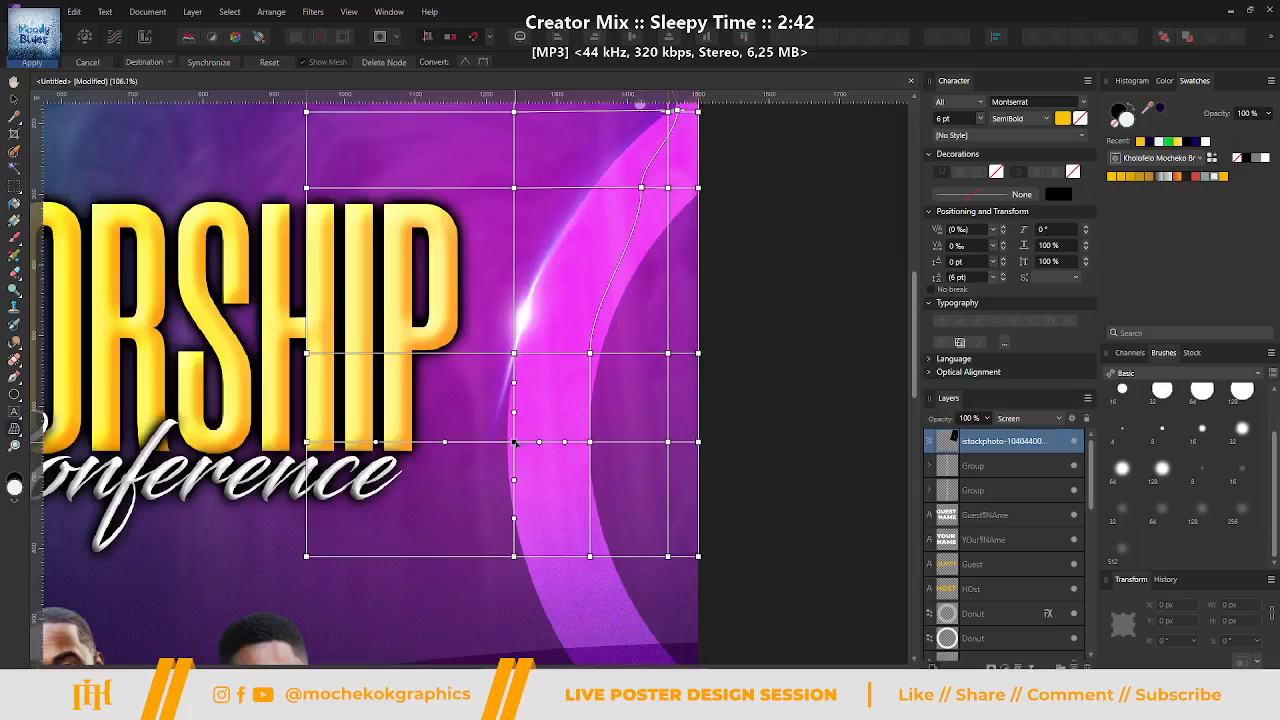
{"action": "left_click_drag", "start_coordinate": [513, 443], "coordinate": [531, 442]}
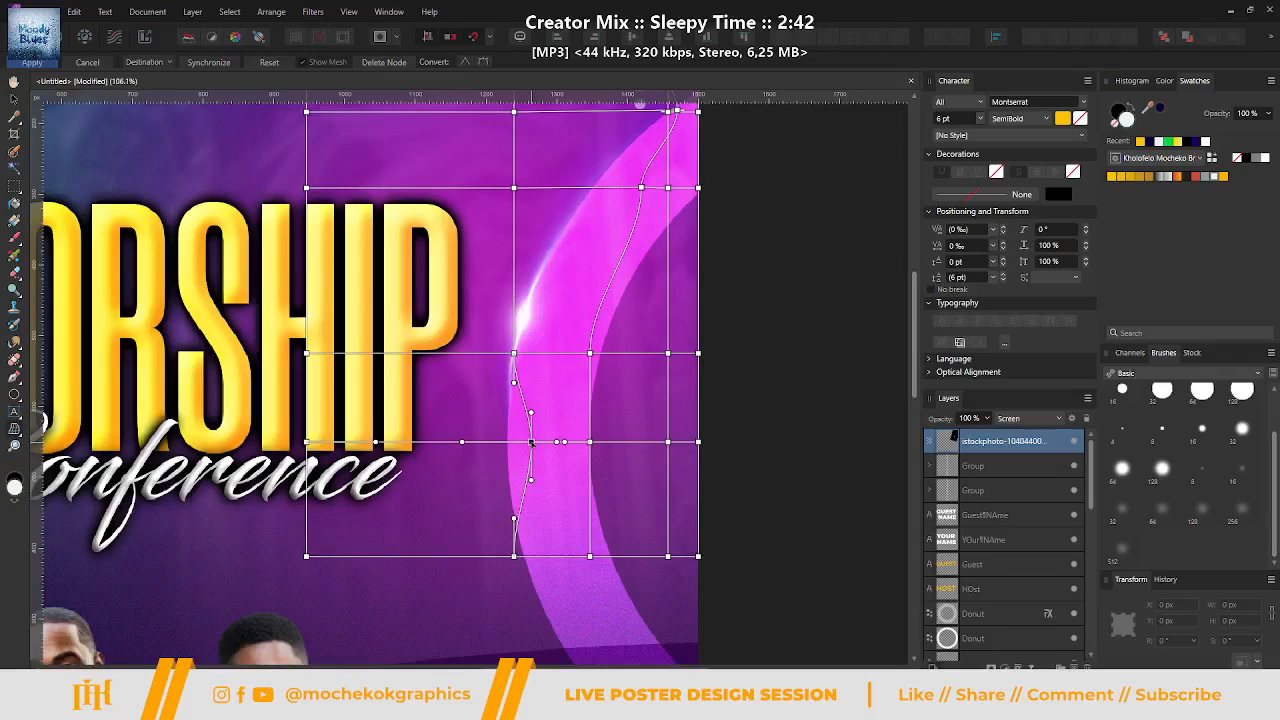
{"action": "left_click_drag", "start_coordinate": [514, 384], "coordinate": [531, 470]}
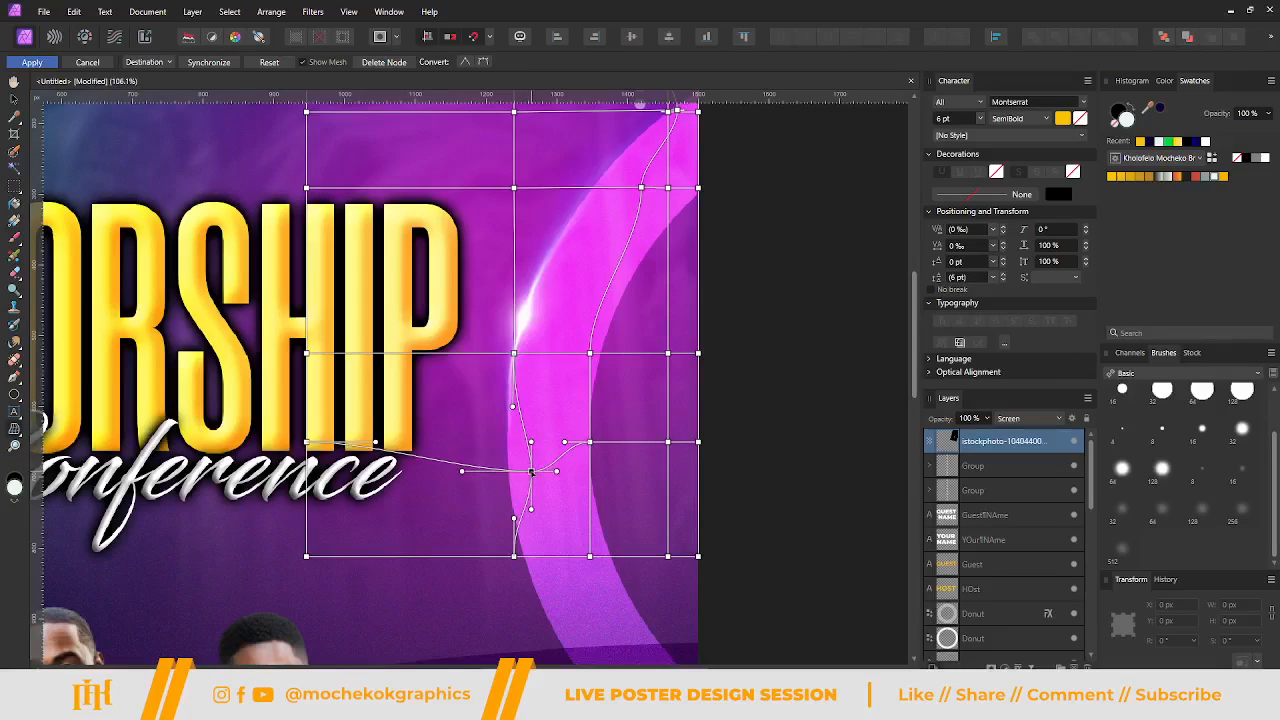
Refine the warp with an extra mesh node just below the flare's bright core, smooth the lower curve, and apply the warp.
{"action": "scroll", "coordinate": [532, 419], "scroll_direction": "down", "scroll_amount": 2}
{"action": "scroll", "coordinate": [532, 419], "scroll_direction": "down", "scroll_amount": 2}
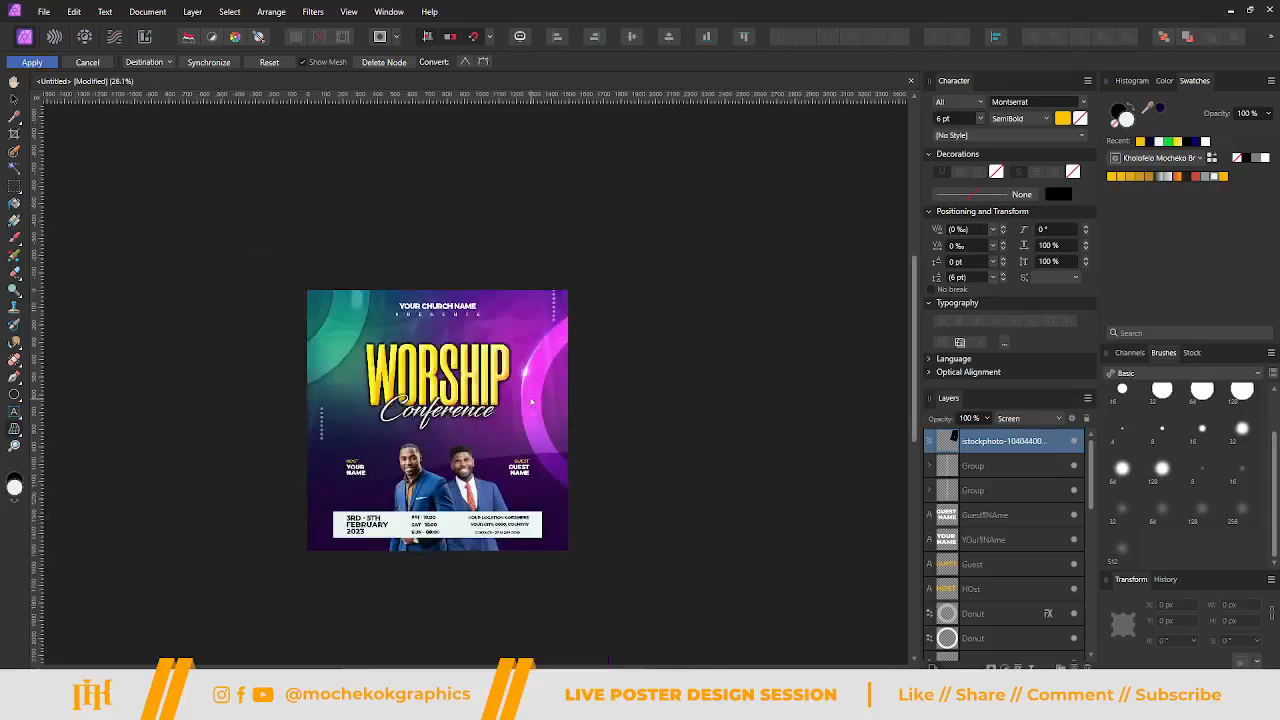
{"action": "scroll", "coordinate": [530, 418], "scroll_direction": "up", "scroll_amount": 7}
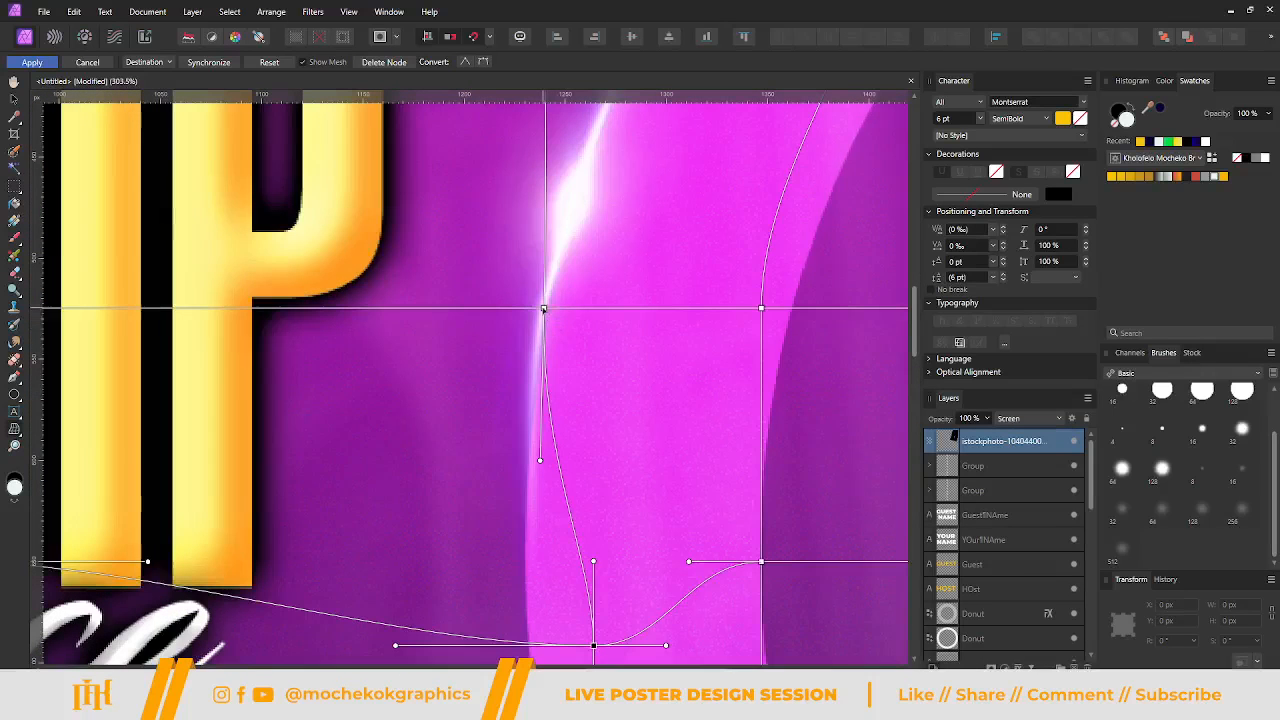
{"action": "left_click_drag", "start_coordinate": [544, 309], "coordinate": [545, 306]}
{"action": "scroll", "coordinate": [553, 358], "scroll_direction": "up", "scroll_amount": 2}
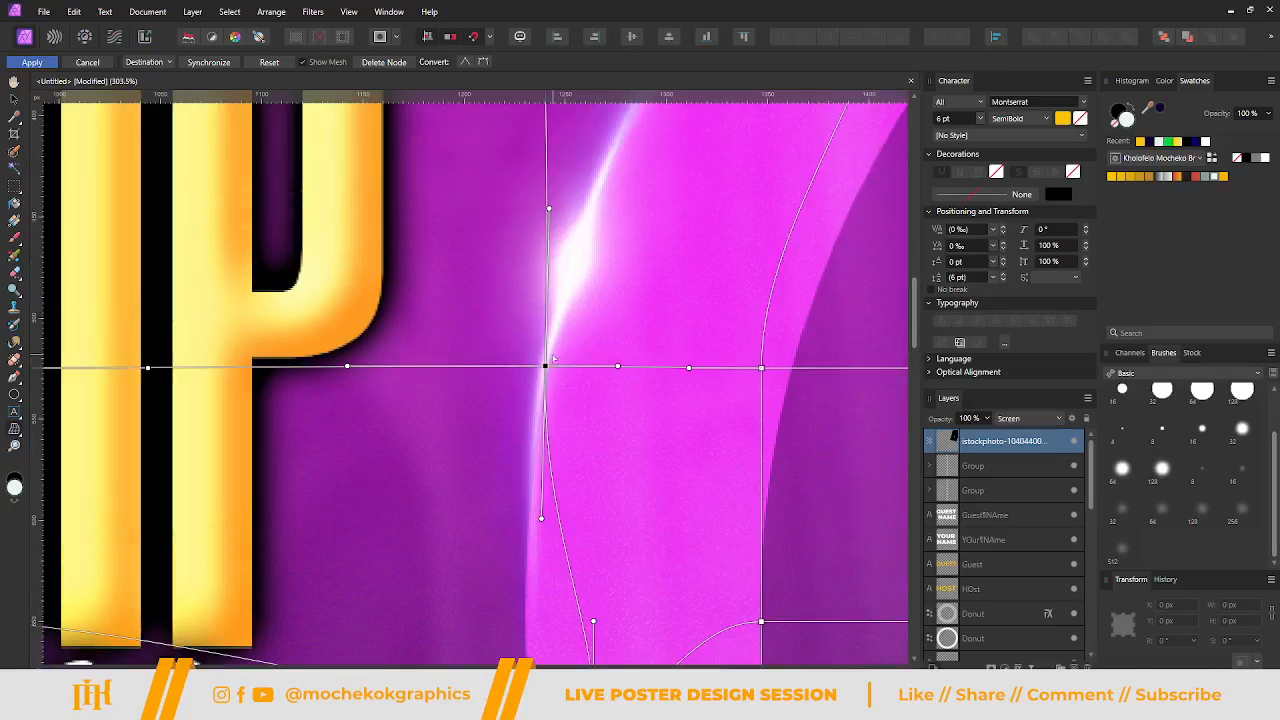
{"action": "double_click", "coordinate": [546, 342]}
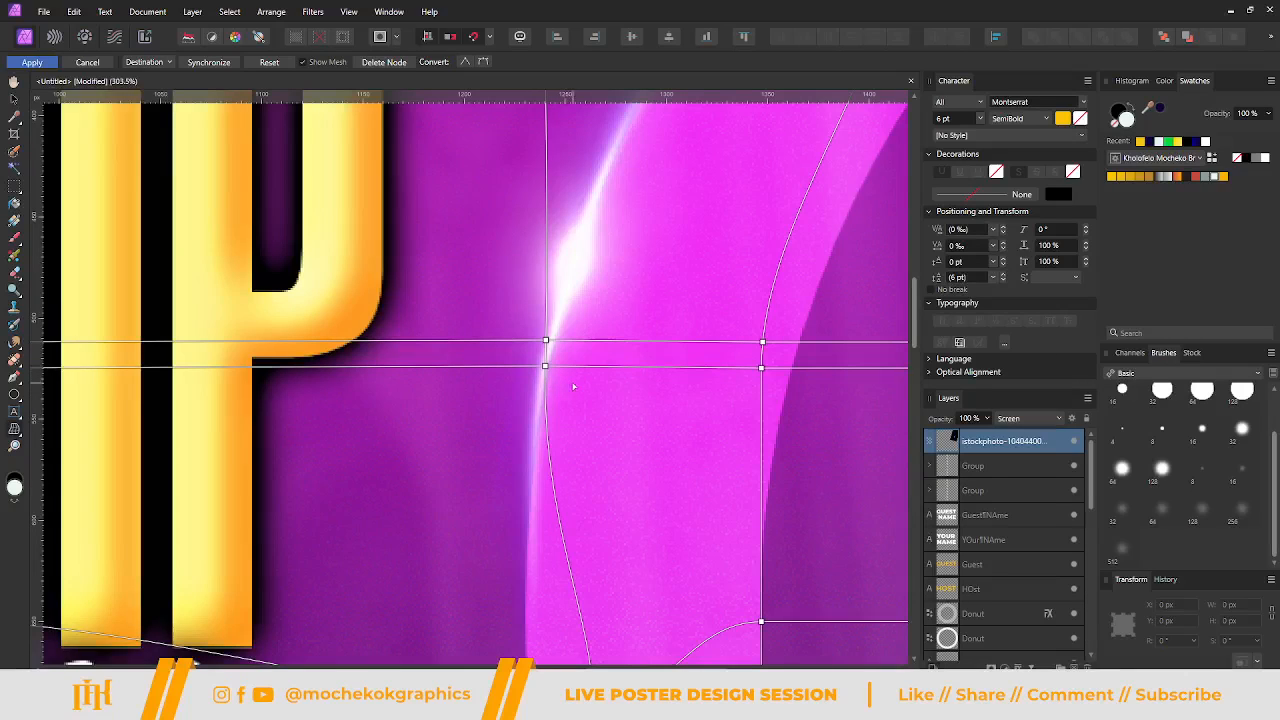
{"action": "left_click_drag", "start_coordinate": [545, 367], "coordinate": [544, 392]}
{"action": "scroll", "coordinate": [544, 392], "scroll_direction": "down", "scroll_amount": 5}
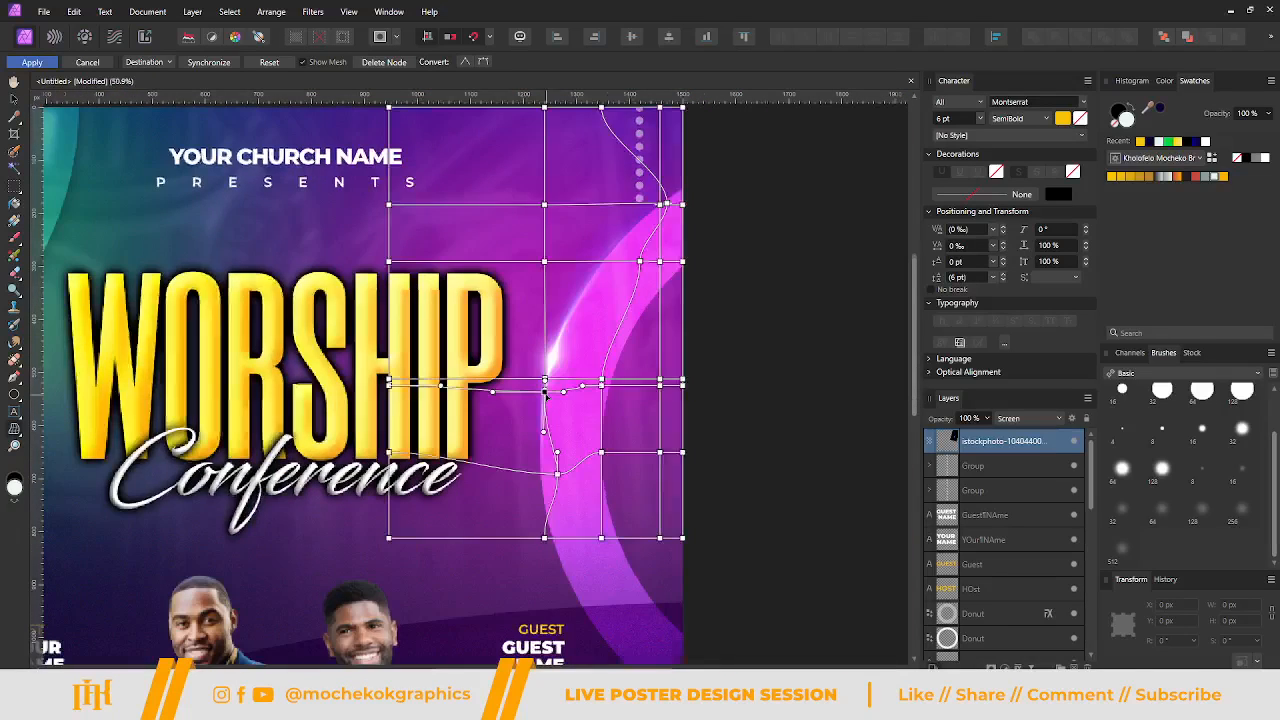
{"action": "scroll", "coordinate": [544, 392], "scroll_direction": "down", "scroll_amount": 2}
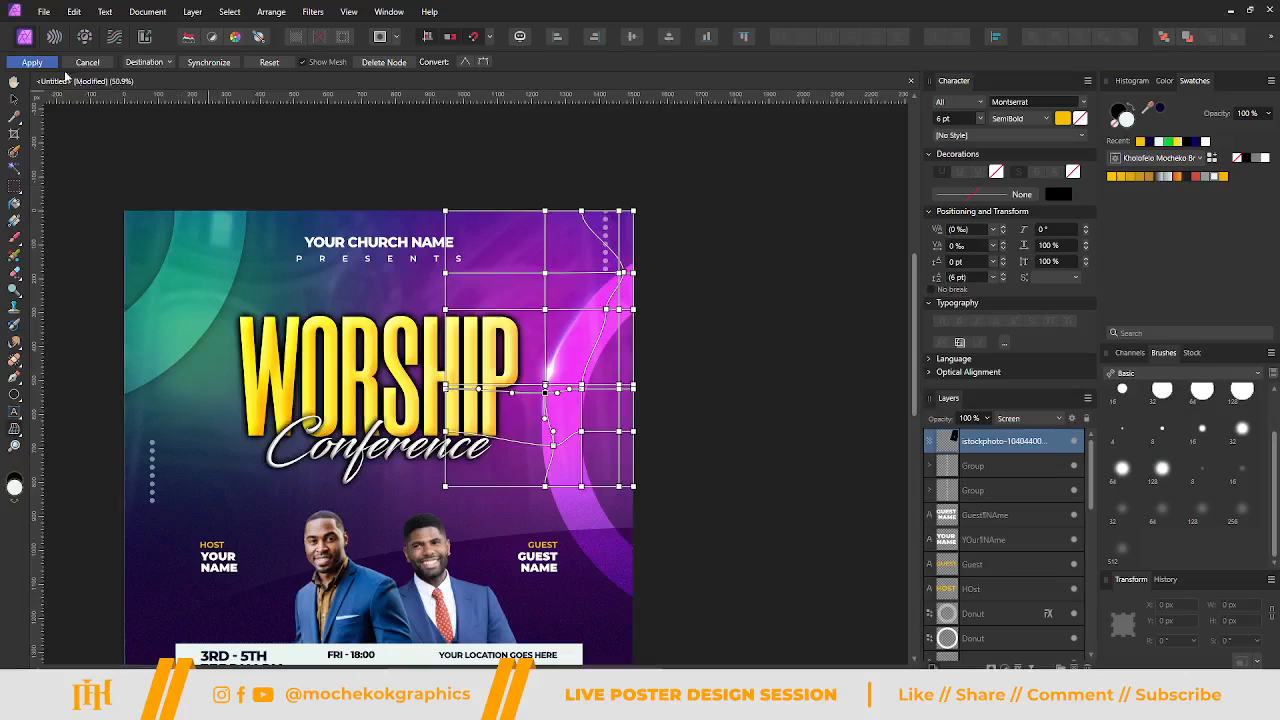
{"action": "left_click", "coordinate": [32, 61]}
Add a mask layer to the warped lens flare, select the mask, and choose the Paint Brush with black as the colour.
{"action": "key", "text": "h"}
{"action": "scroll", "coordinate": [624, 404], "scroll_direction": "up", "scroll_amount": 2}
{"action": "scroll", "coordinate": [583, 386], "scroll_direction": "up", "scroll_amount": 4}
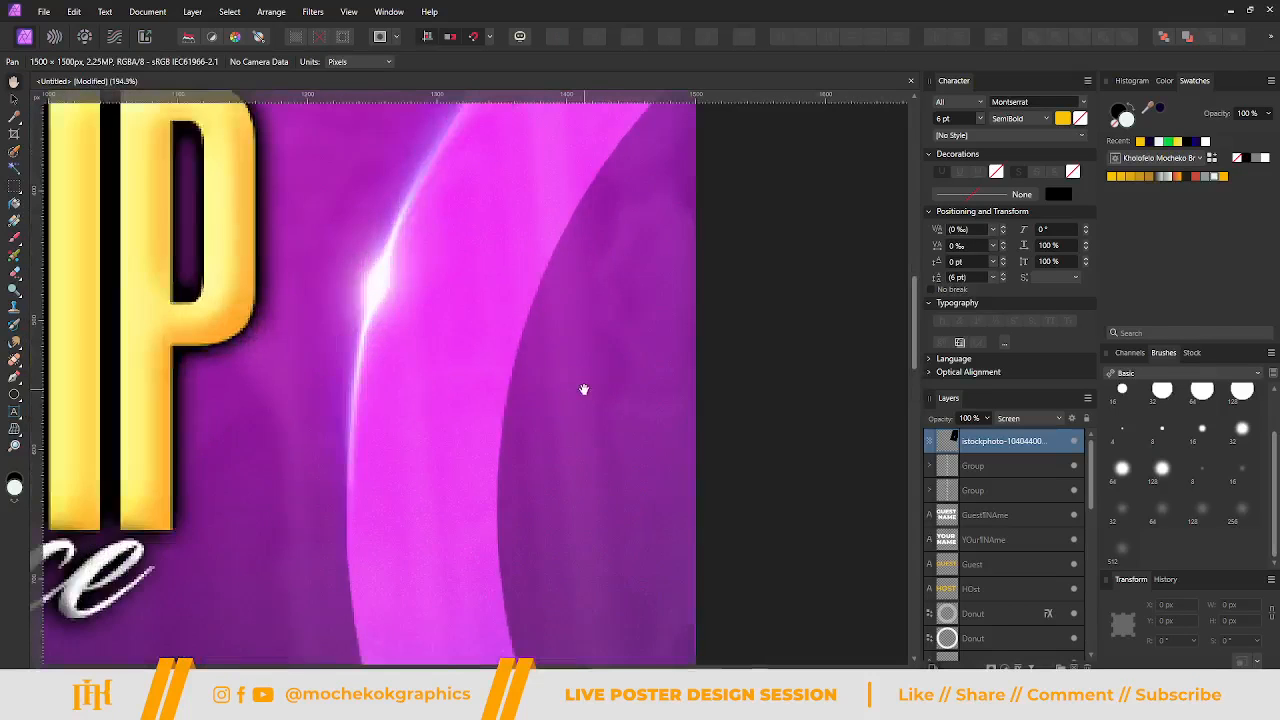
{"action": "scroll", "coordinate": [486, 354], "scroll_direction": "up", "scroll_amount": 4}
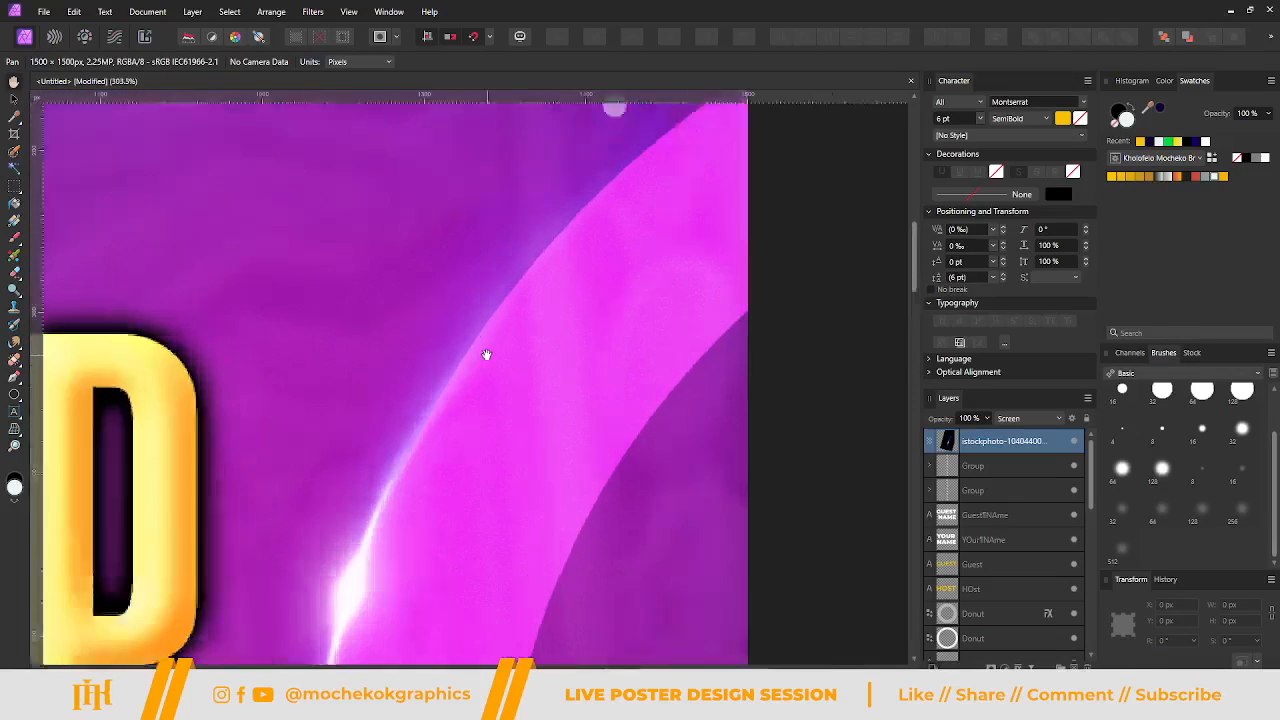
{"action": "scroll", "coordinate": [488, 354], "scroll_direction": "down", "scroll_amount": 5}
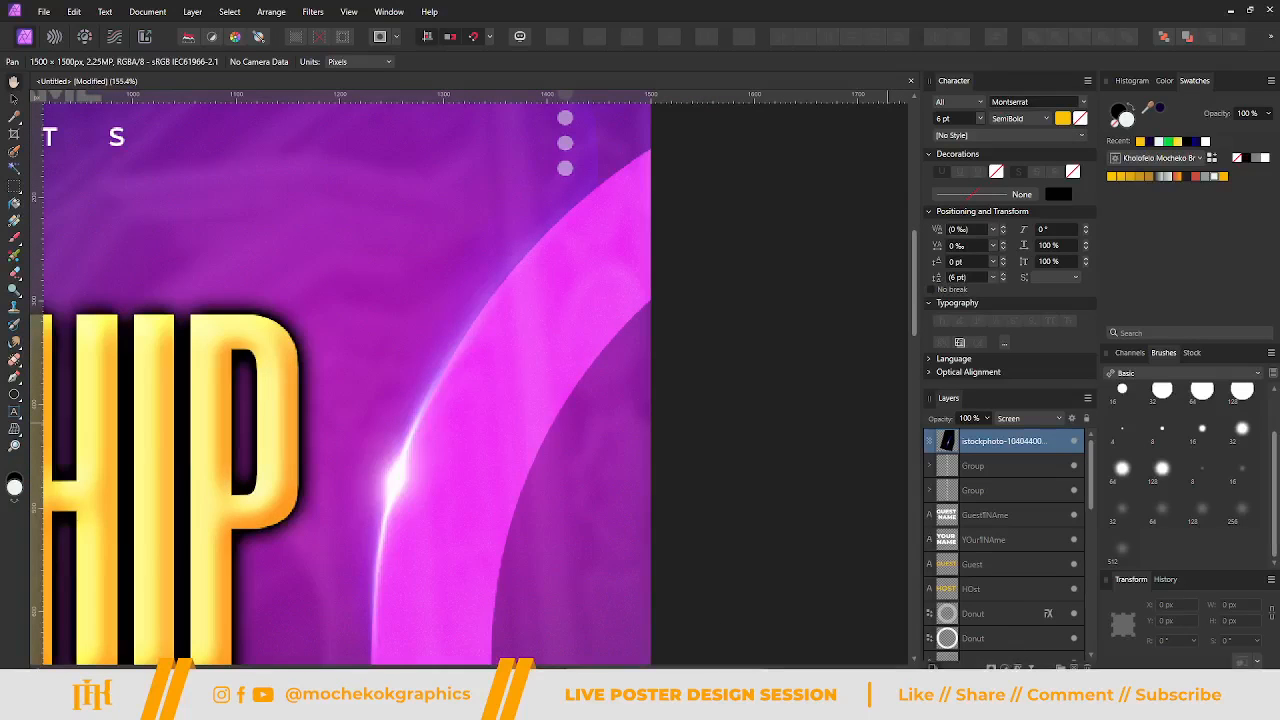
{"action": "left_click", "coordinate": [991, 666]}
{"action": "left_click", "coordinate": [1016, 581]}
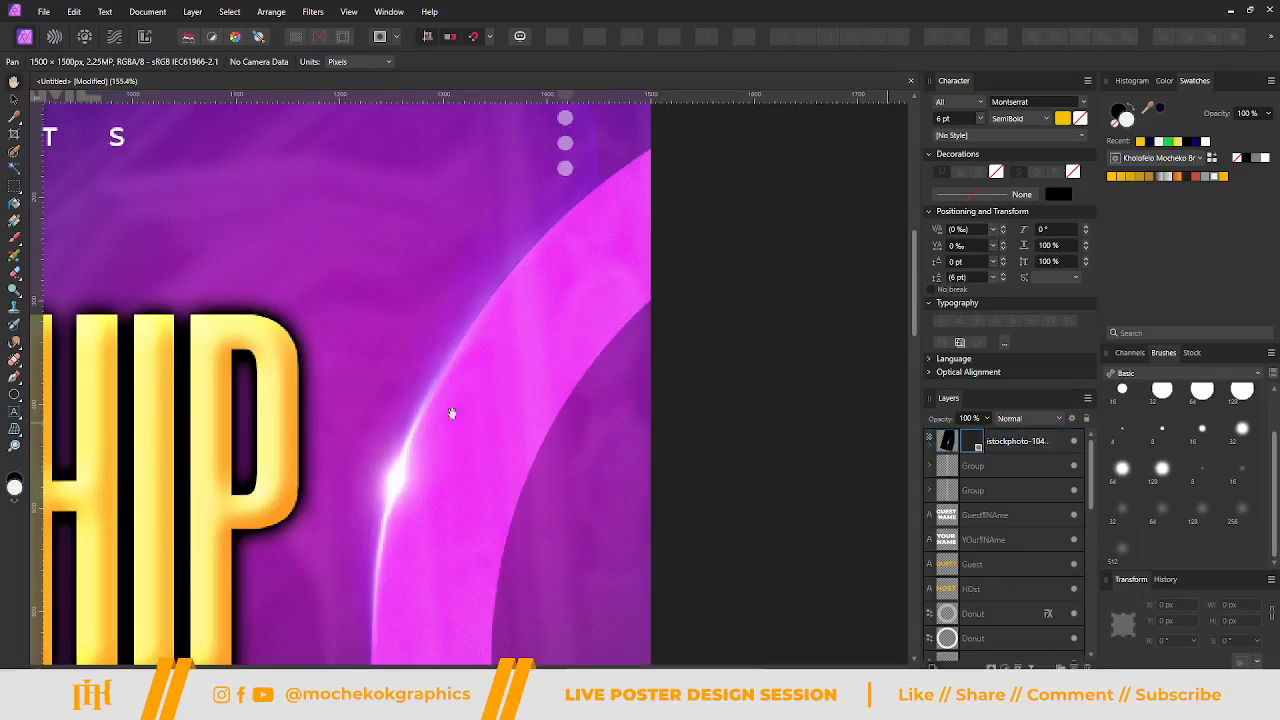
{"action": "scroll", "coordinate": [611, 234], "scroll_direction": "up", "scroll_amount": 1}
{"action": "scroll", "coordinate": [611, 234], "scroll_direction": "up", "scroll_amount": 4}
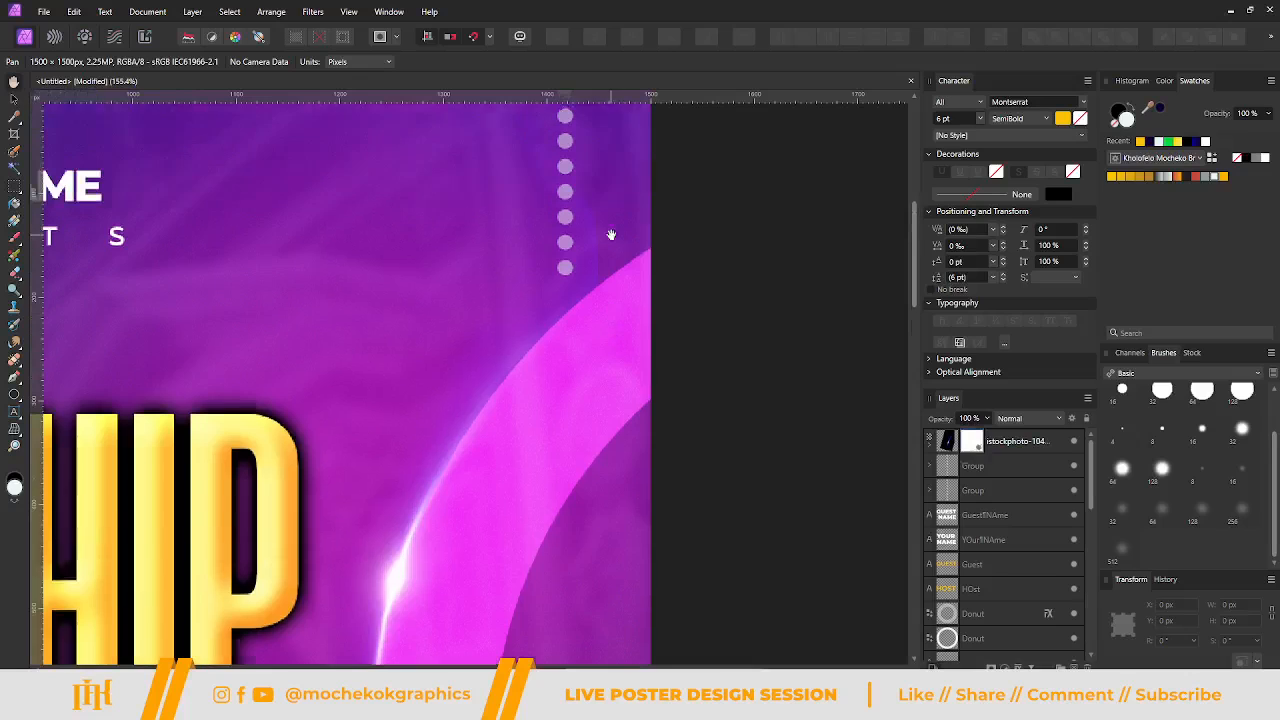
{"action": "left_click", "coordinate": [977, 446]}
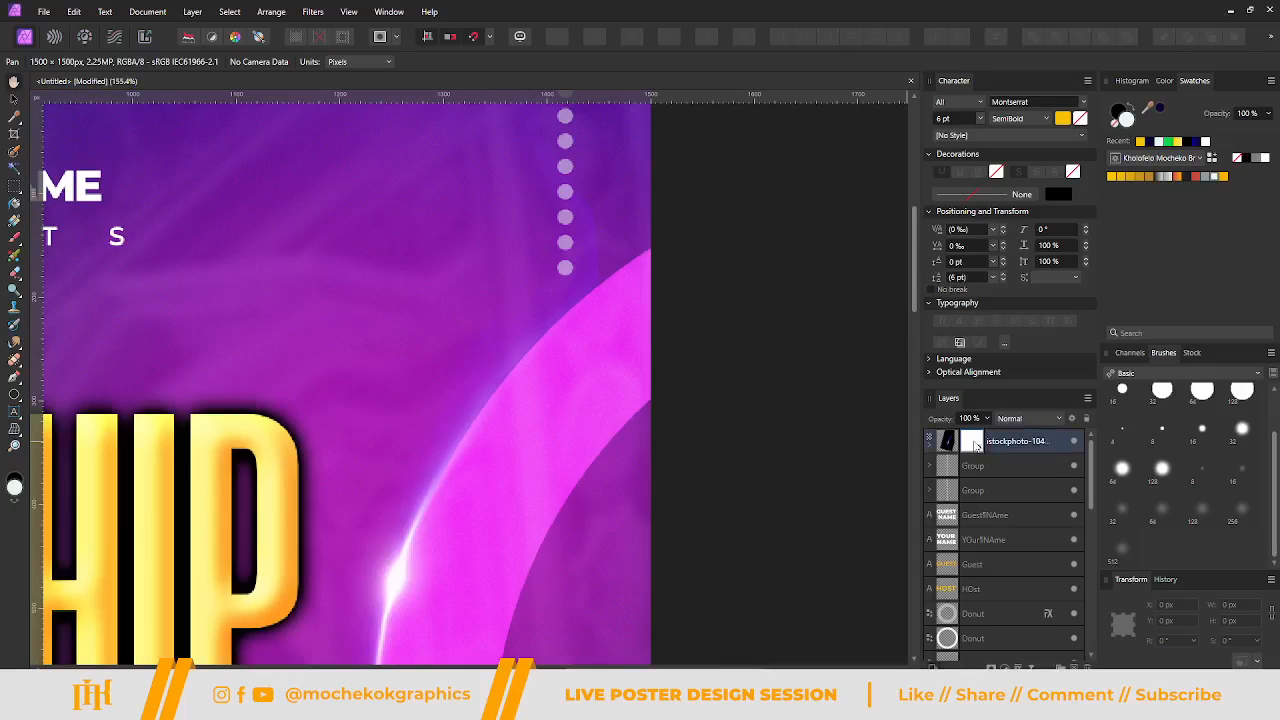
{"action": "key", "text": "b"}
{"action": "key", "text": "x"}
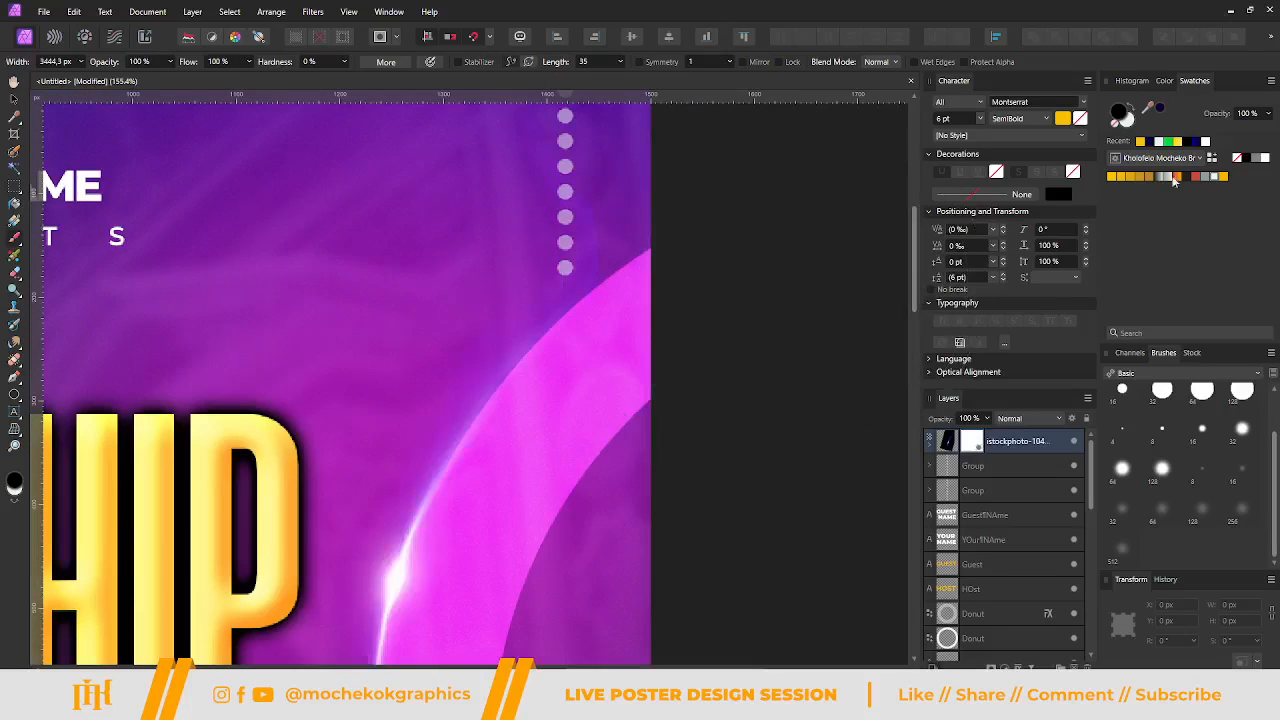
{"action": "mouse_move", "coordinate": [854, 171]}
{"action": "left_mouse_down"}
{"action": "mouse_move", "coordinate": [829, 271]}
{"action": "mouse_move", "coordinate": [687, 314]}
{"action": "mouse_move", "coordinate": [584, 217]}
{"action": "left_mouse_up"}
{"action": "key", "text": "["}
{"action": "key", "text": "ctrl+z"}
Reduce the soft brush to about 217 px and paint black on the mask over the flare's faint upper haze near the ring's edge.
{"action": "key", "text": "["}
{"action": "key", "text": "["}
{"action": "key", "text": "["}
{"action": "key", "text": "["}
{"action": "key", "text": "["}
{"action": "key", "text": "["}
{"action": "key", "text": "["}
{"action": "key", "text": "["}
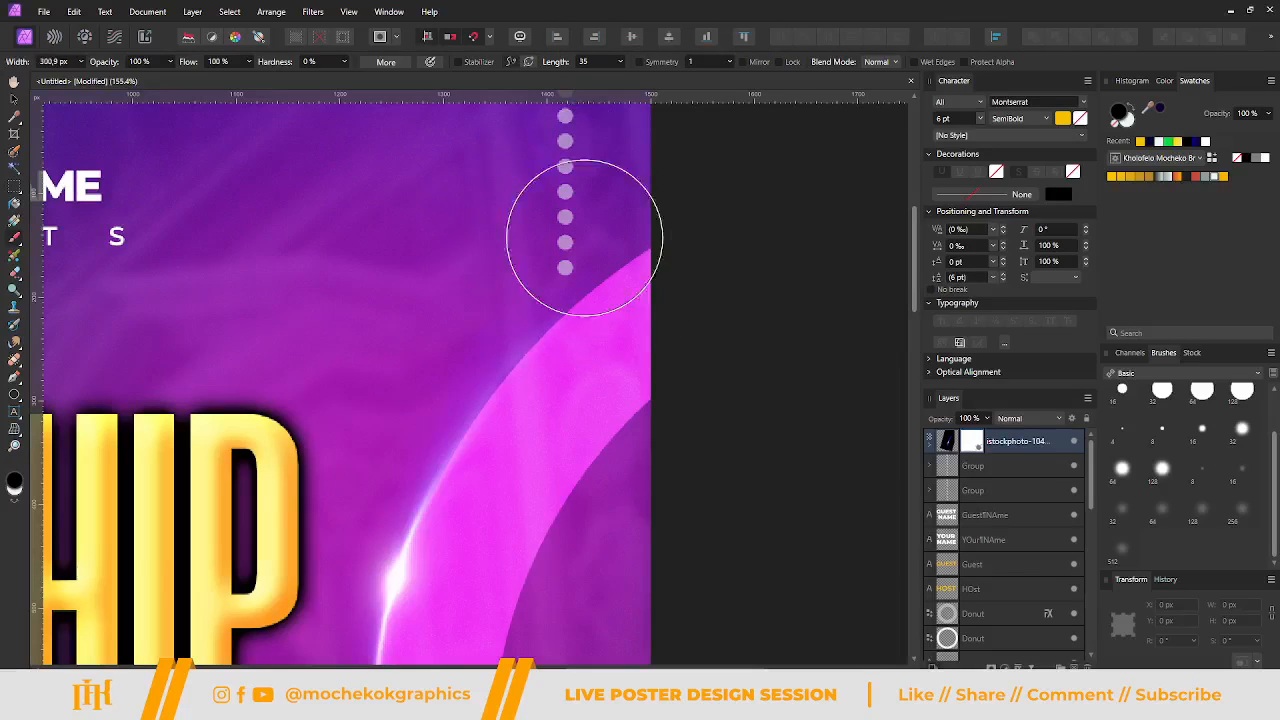
{"action": "key", "text": "["}
{"action": "mouse_move", "coordinate": [547, 160]}
{"action": "left_mouse_down"}
{"action": "mouse_move", "coordinate": [471, 157]}
{"action": "mouse_move", "coordinate": [557, 195]}
{"action": "mouse_move", "coordinate": [575, 288]}
{"action": "mouse_move", "coordinate": [494, 281]}
{"action": "mouse_move", "coordinate": [394, 376]}
{"action": "mouse_move", "coordinate": [420, 360]}
{"action": "mouse_move", "coordinate": [366, 457]}
{"action": "mouse_move", "coordinate": [417, 363]}
{"action": "mouse_move", "coordinate": [557, 277]}
{"action": "mouse_move", "coordinate": [468, 318]}
{"action": "left_mouse_up"}
{"action": "scroll", "coordinate": [549, 300], "scroll_direction": "down", "scroll_amount": 4}
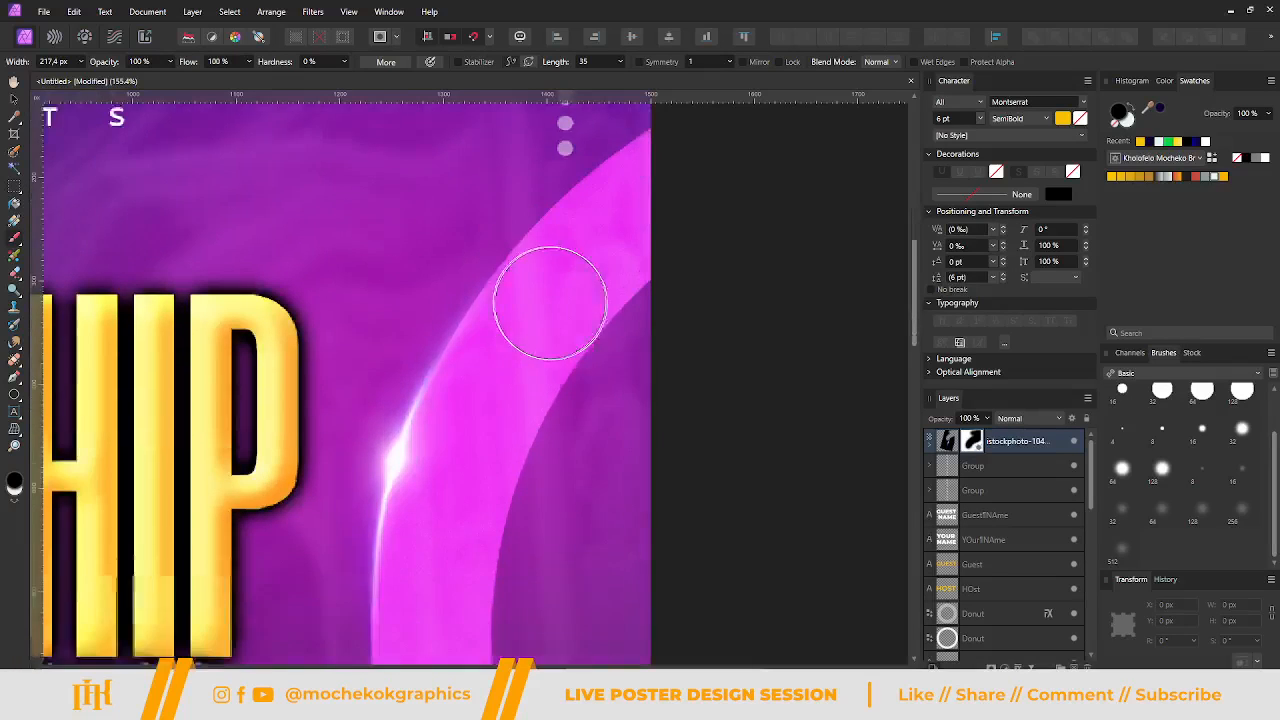
Deselect the masked lens flare with the Move tool and examine the whole poster's composition.
{"action": "scroll", "coordinate": [553, 302], "scroll_direction": "down", "scroll_amount": 5}
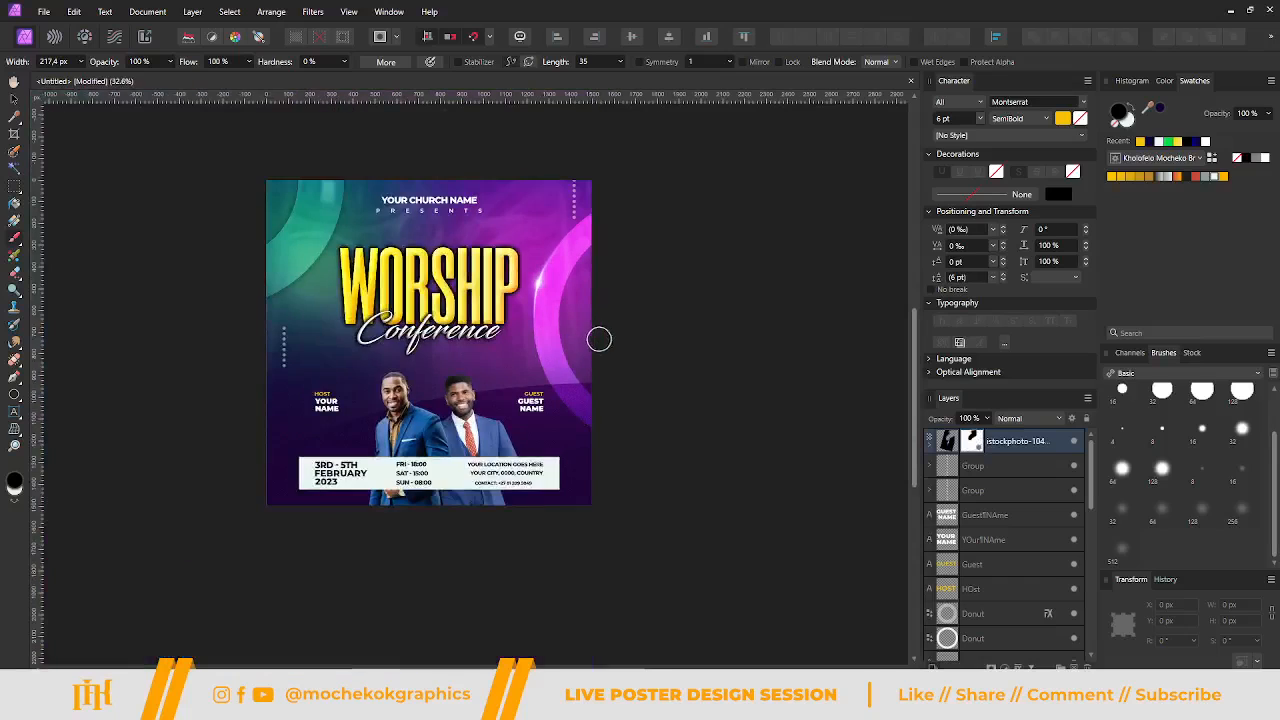
{"action": "left_click", "coordinate": [14, 99]}
{"action": "left_click", "coordinate": [151, 218]}
{"action": "scroll", "coordinate": [56, 320], "scroll_direction": "up", "scroll_amount": 1}
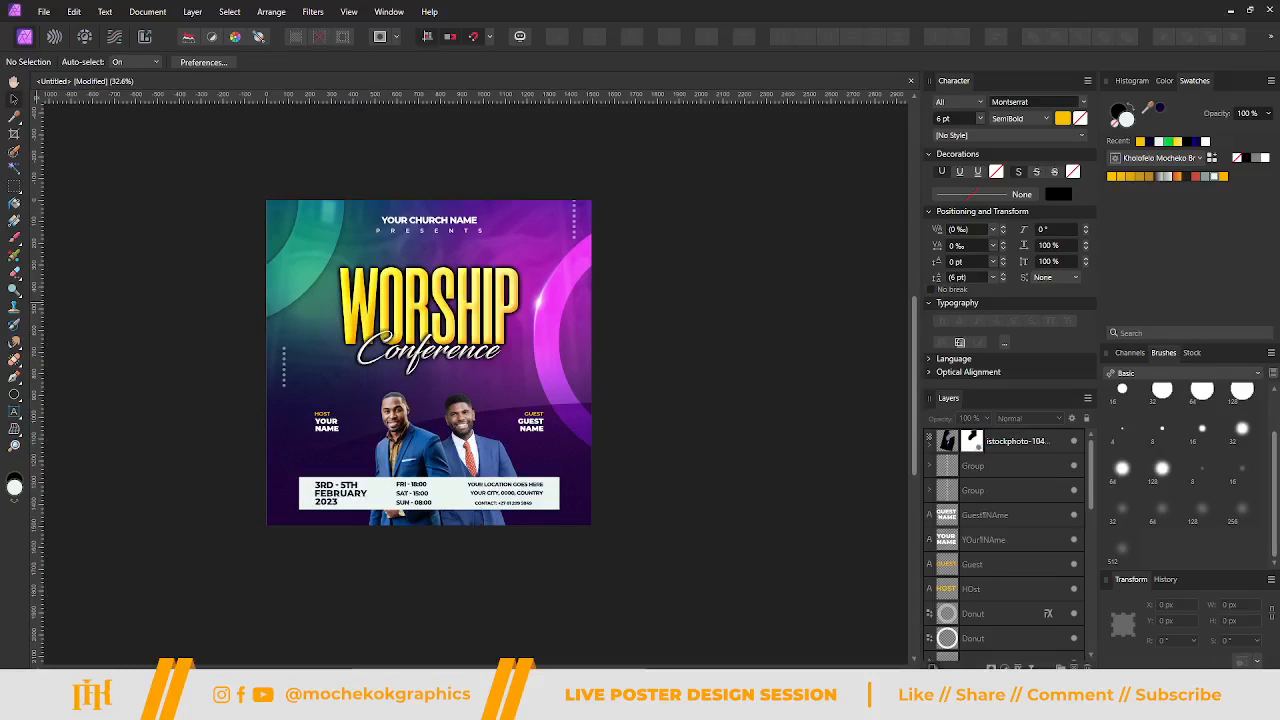
{"action": "scroll", "coordinate": [508, 450], "scroll_direction": "up", "scroll_amount": 2}
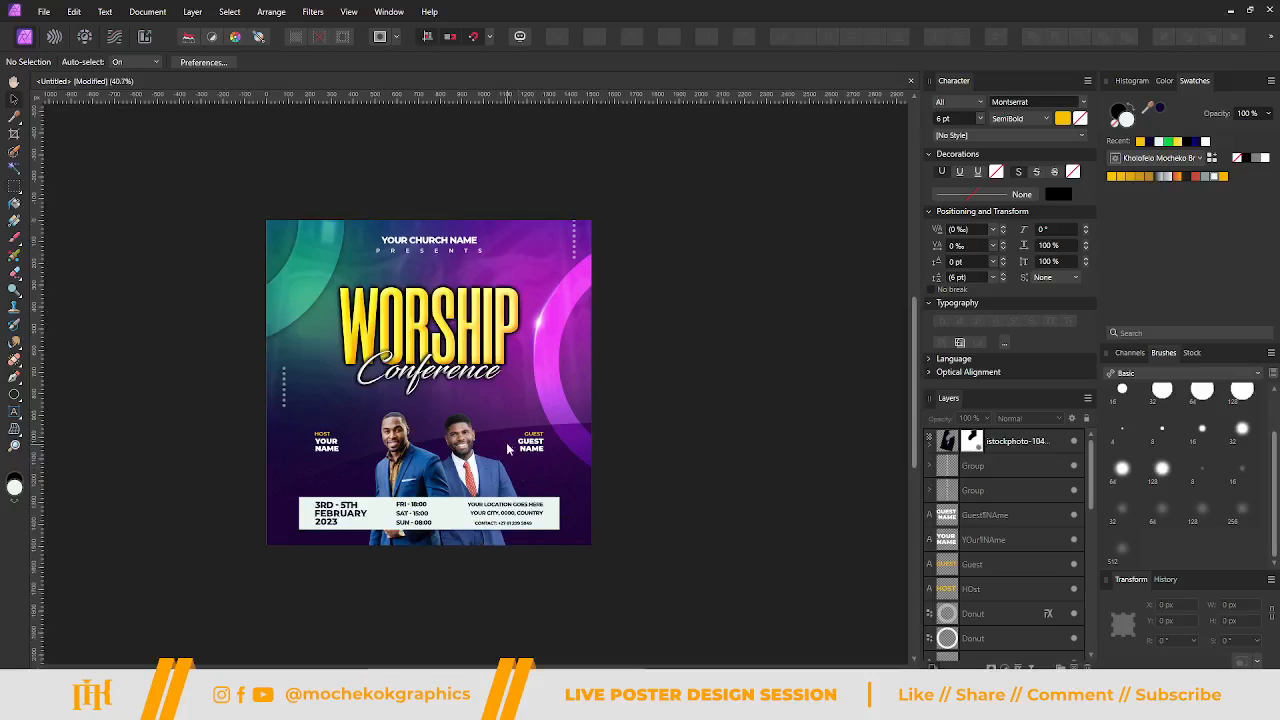
{"action": "scroll", "coordinate": [508, 450], "scroll_direction": "up", "scroll_amount": 2}
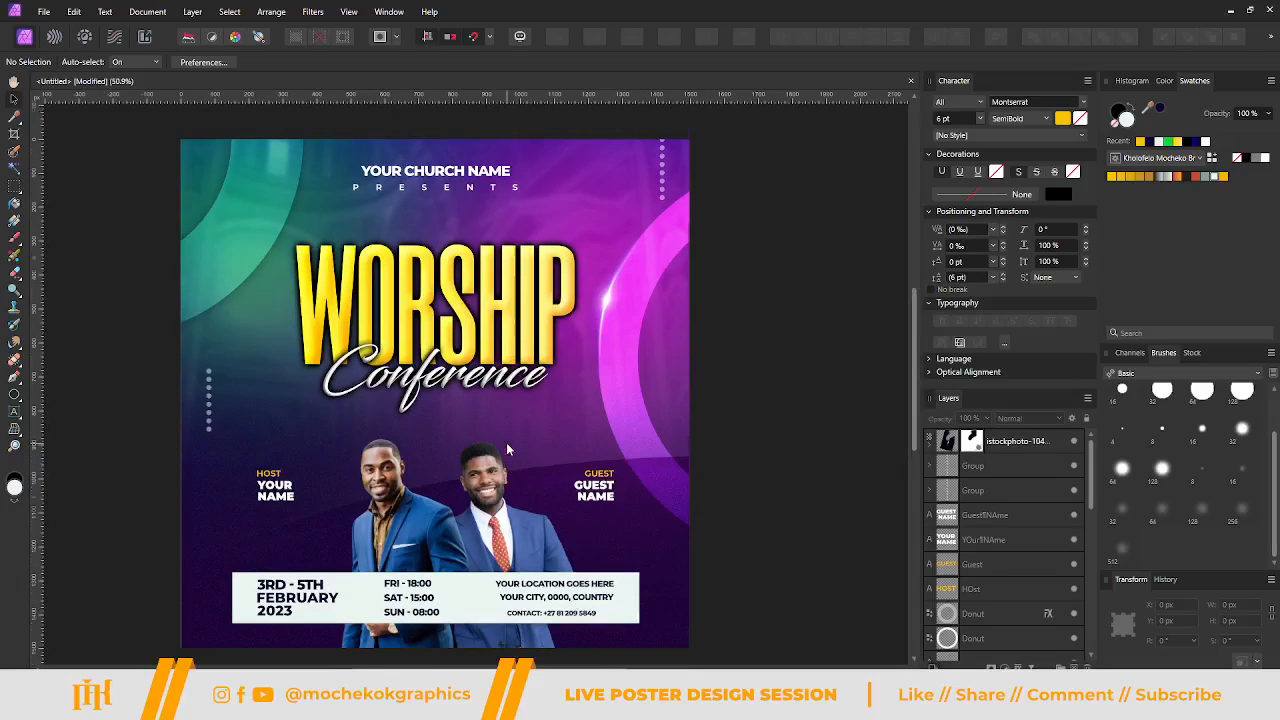
{"action": "scroll", "coordinate": [507, 448], "scroll_direction": "left", "scroll_amount": 2}
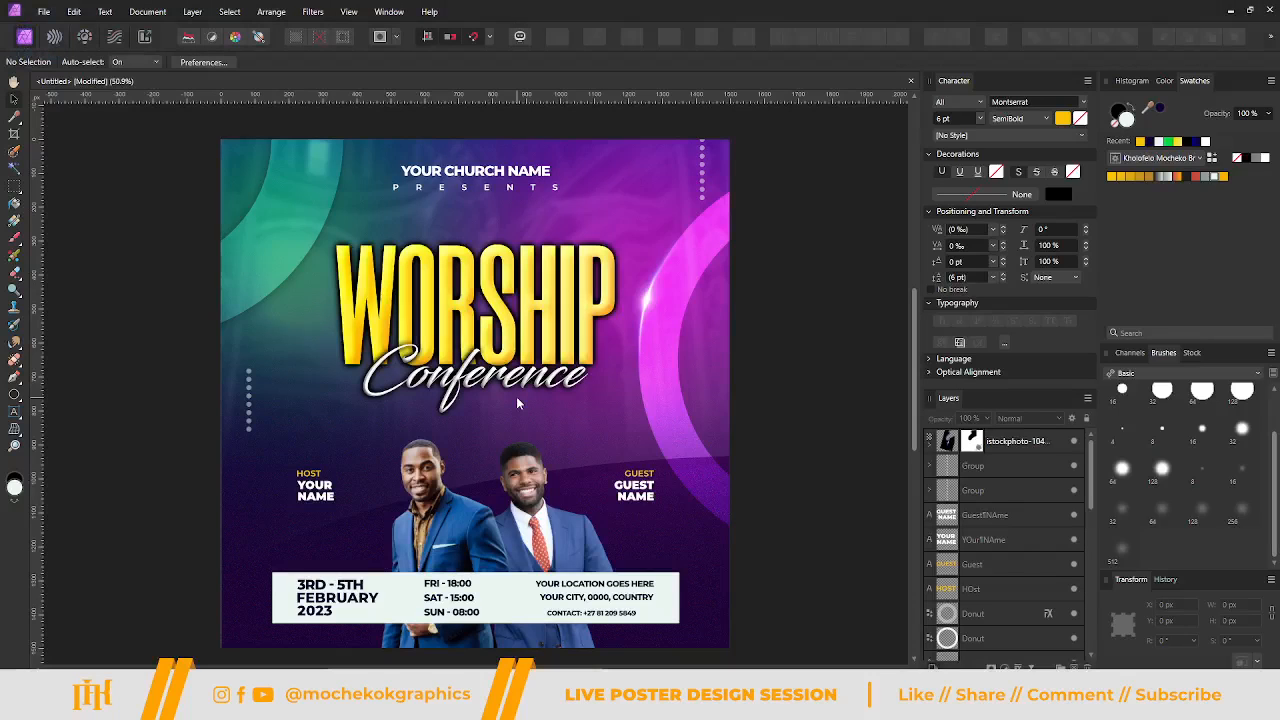
{"action": "scroll", "coordinate": [516, 396], "scroll_direction": "down", "scroll_amount": 1}
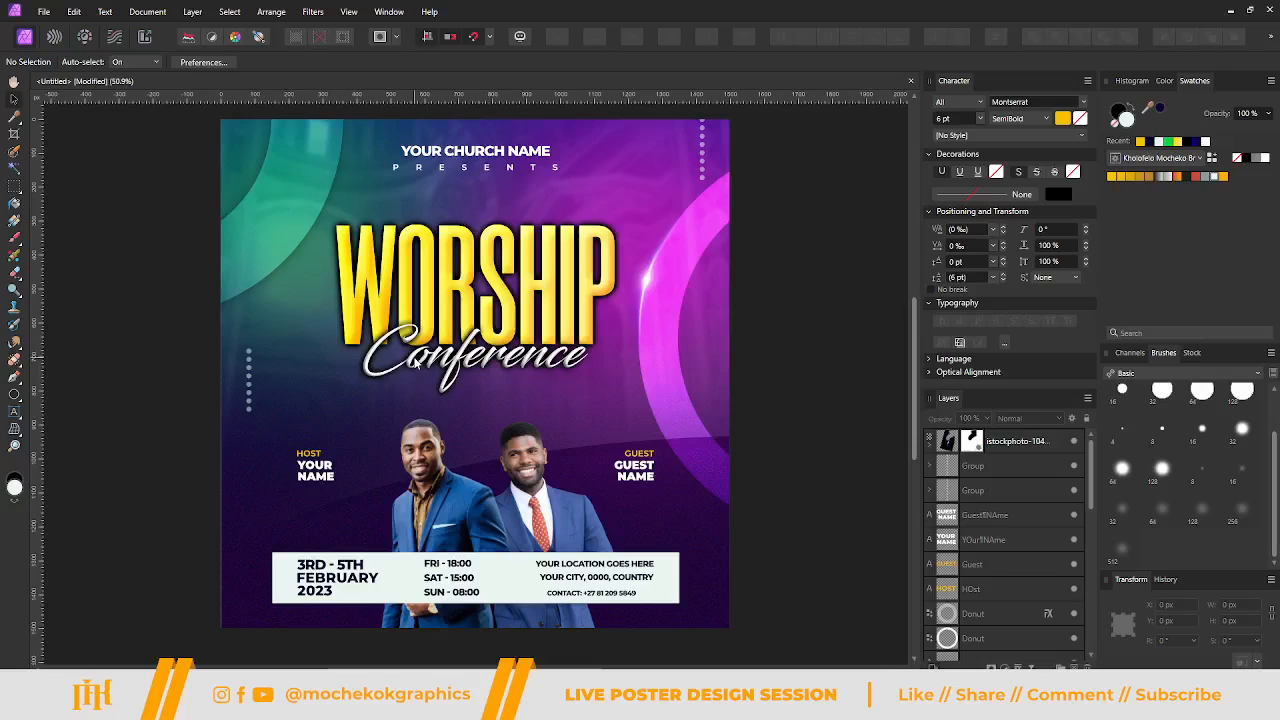
Export the whole poster as a PNG at 1500 × 1500 px with Bilinear resampling.
{"action": "scroll", "coordinate": [418, 364], "scroll_direction": "up", "scroll_amount": 1}
{"action": "scroll", "coordinate": [418, 364], "scroll_direction": "down", "scroll_amount": 1}
{"action": "key", "text": "ctrl+alt+shift+s"}
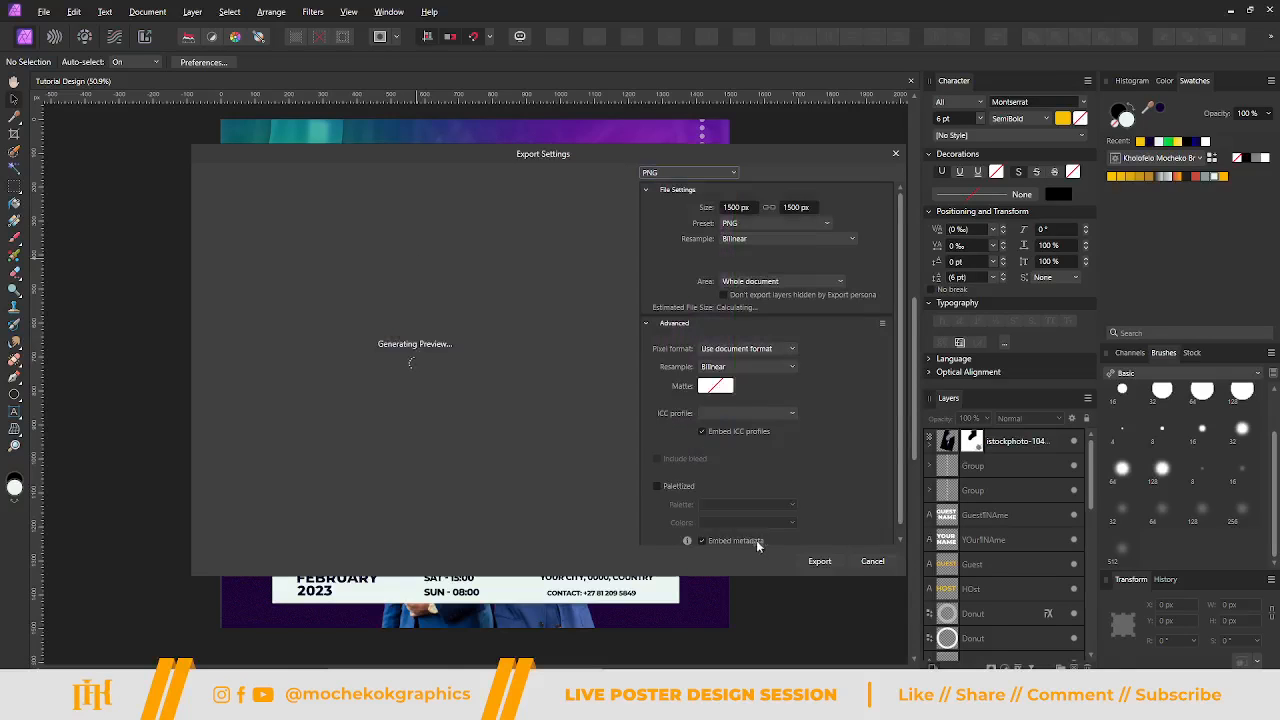
{"action": "left_click", "coordinate": [821, 562]}
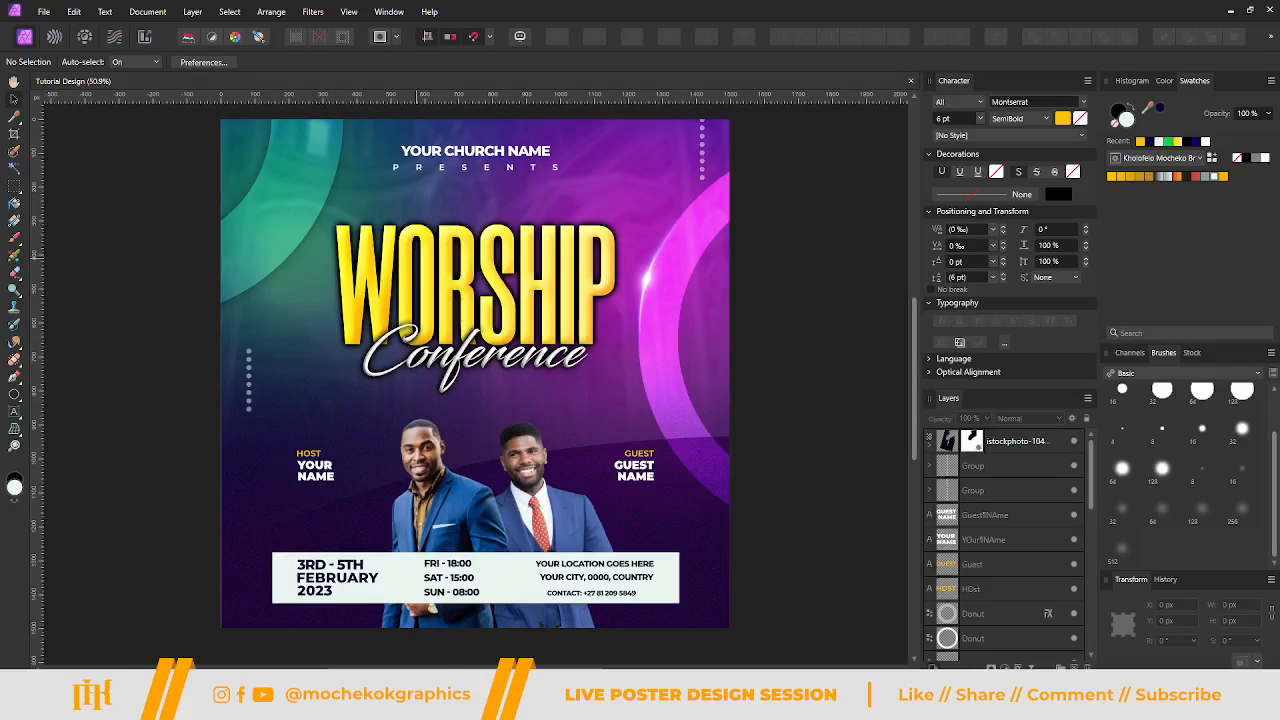